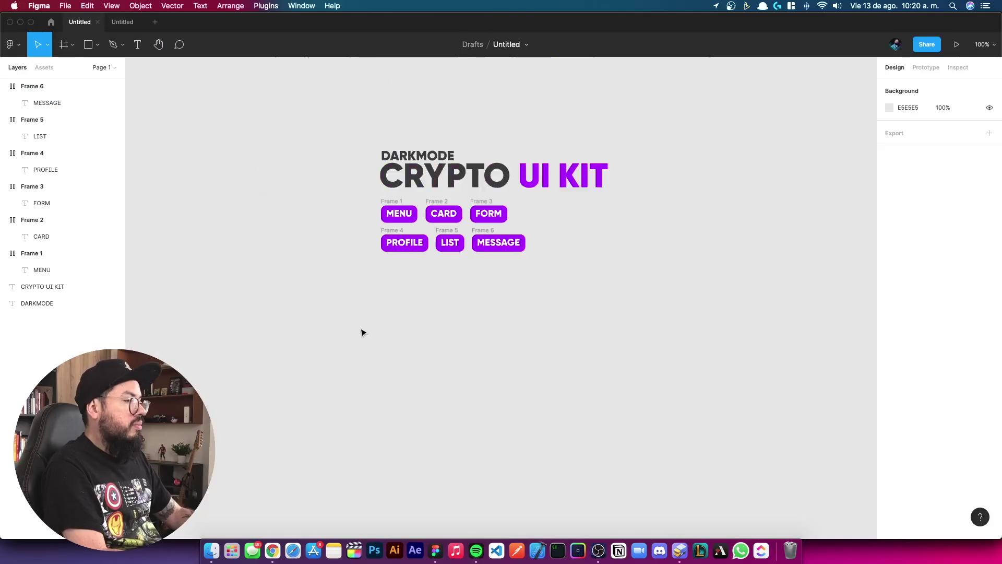
Draw a white 1784×1210 frame below the kit title and paste the two copied circles into it.
left_click_drag(411, 350, 354, 302)
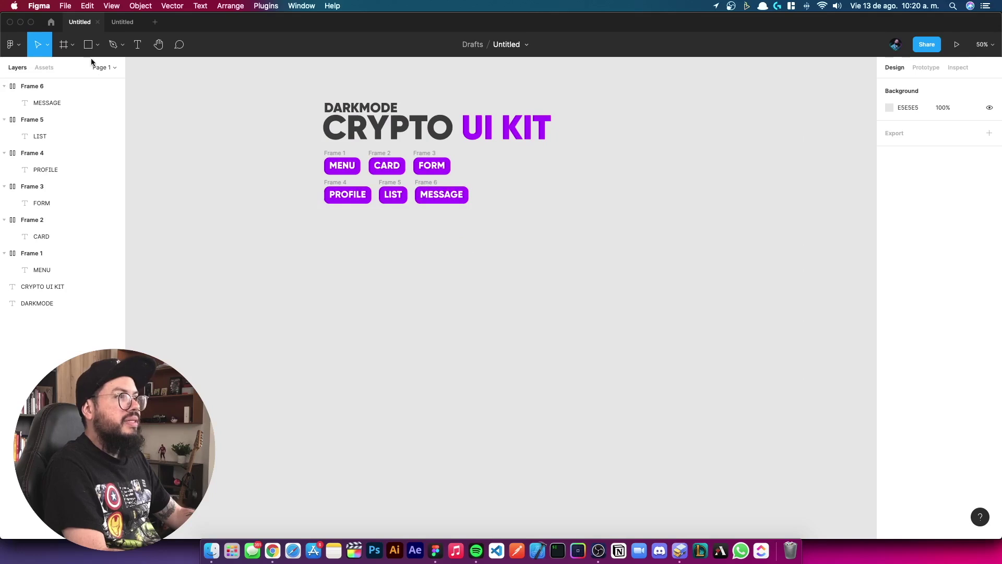
left_click(62, 46)
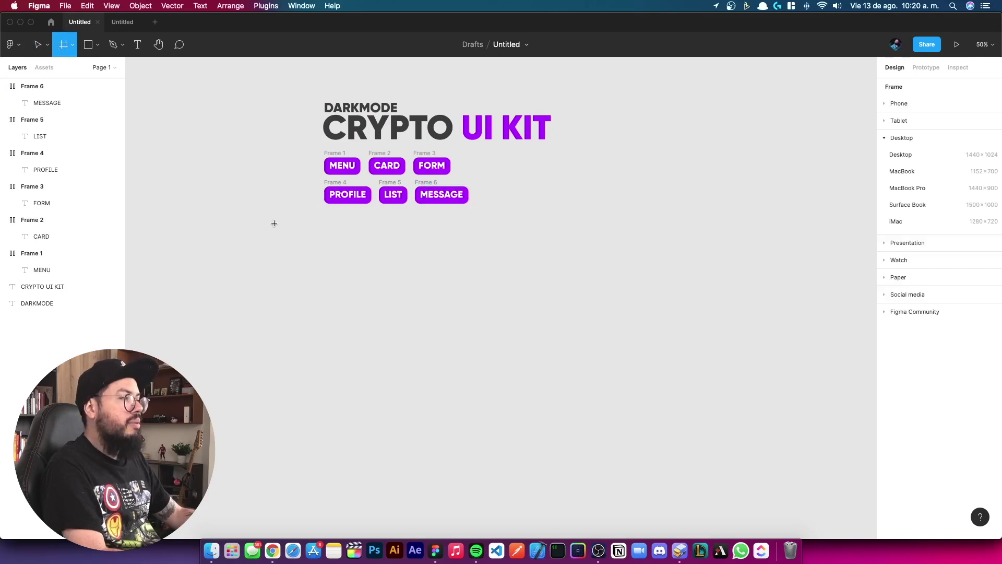
left_click_drag(274, 224, 739, 533)
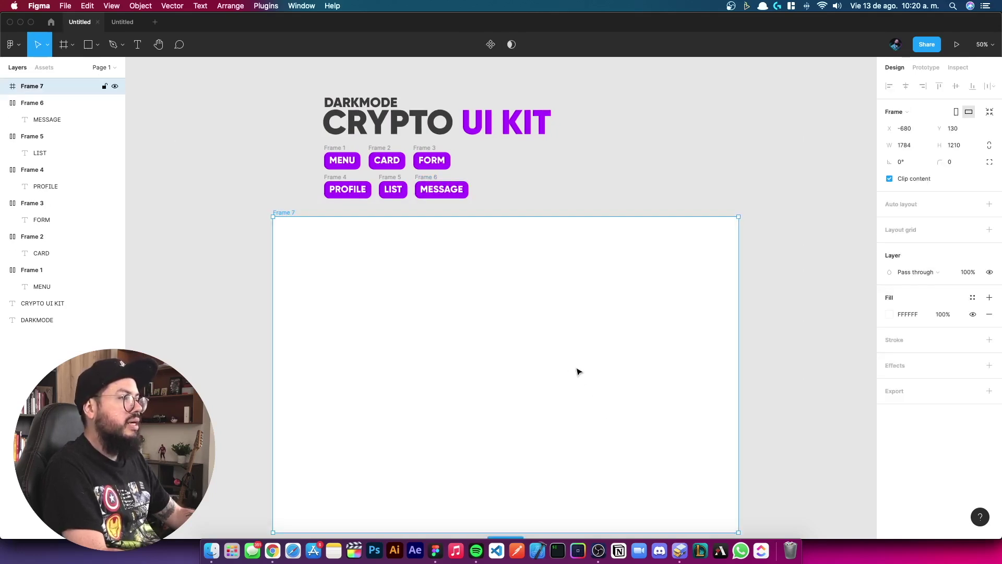
left_click(911, 315)
left_click(198, 190)
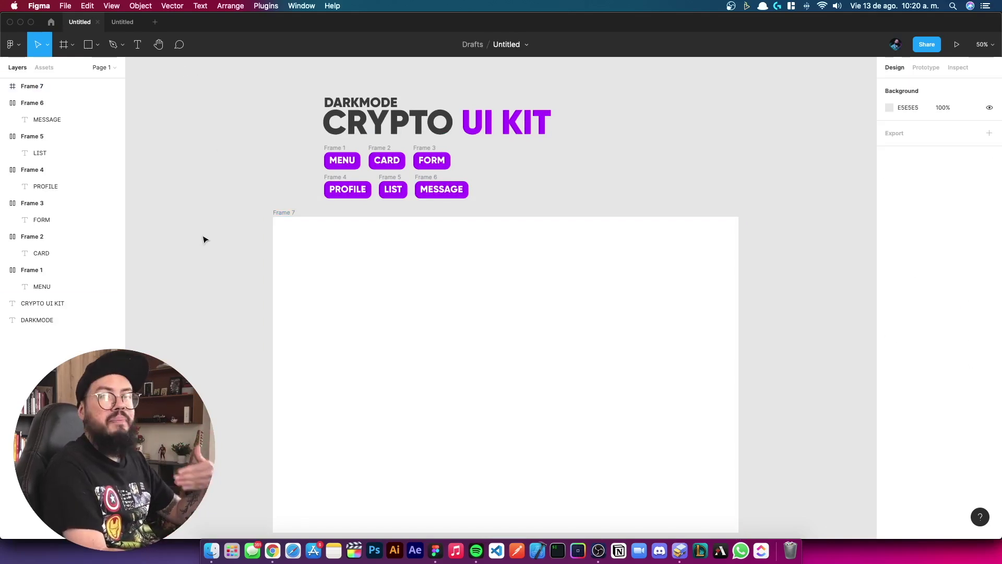
key("super+v")
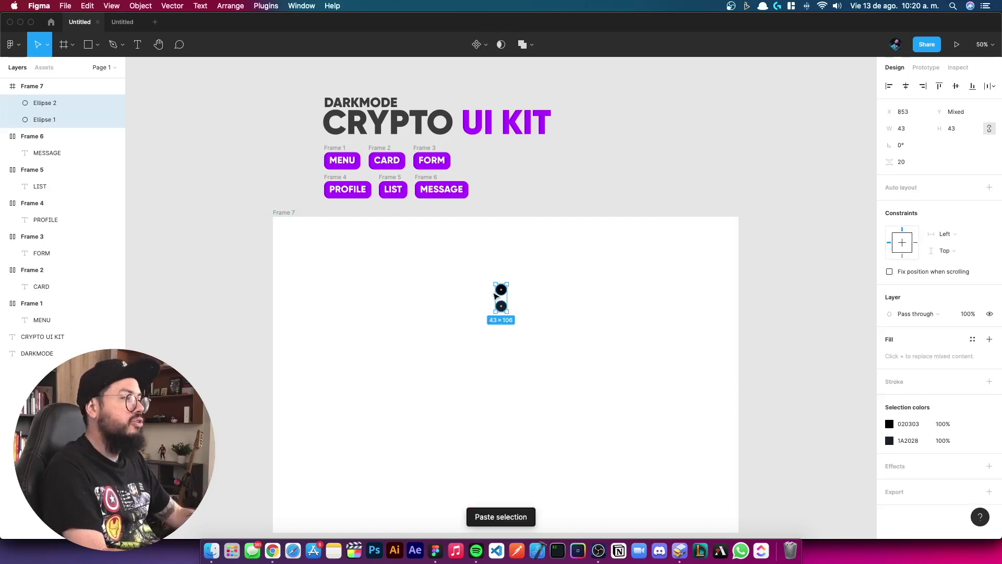
Move the two circles out beside the title and fill Frame 7 with black 020303.
left_click_drag(501, 291, 264, 162)
left_click(277, 154)
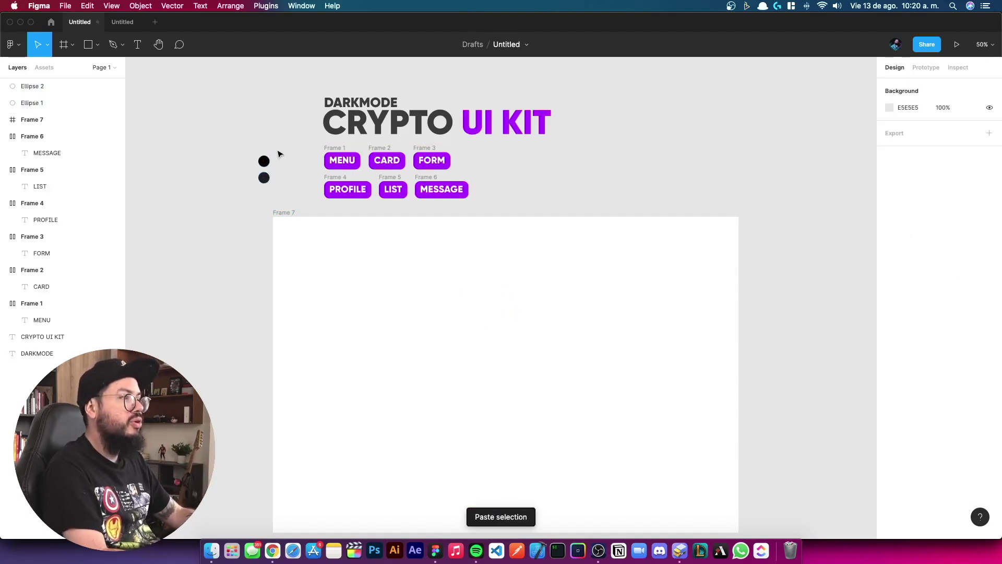
left_click(428, 288)
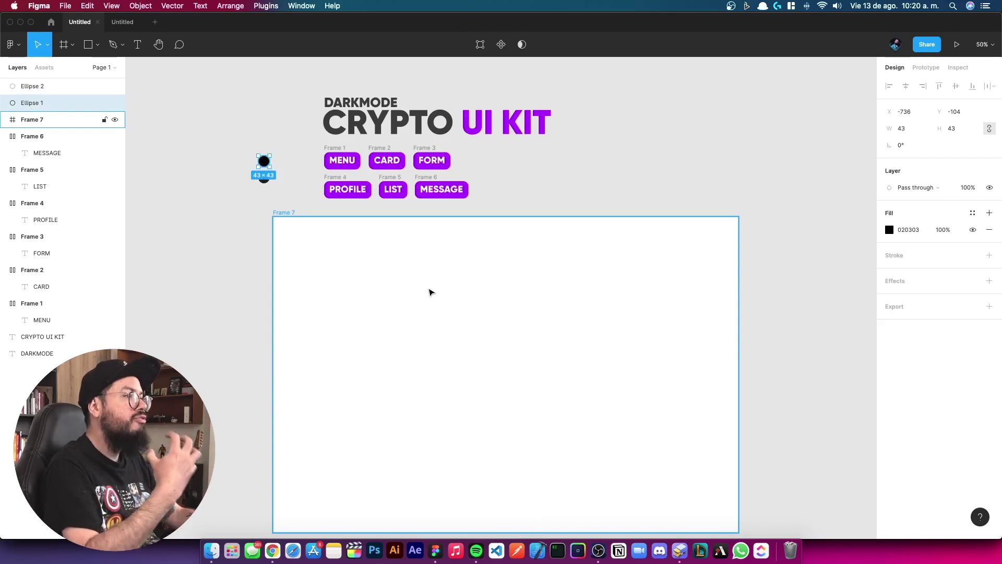
left_click(889, 314)
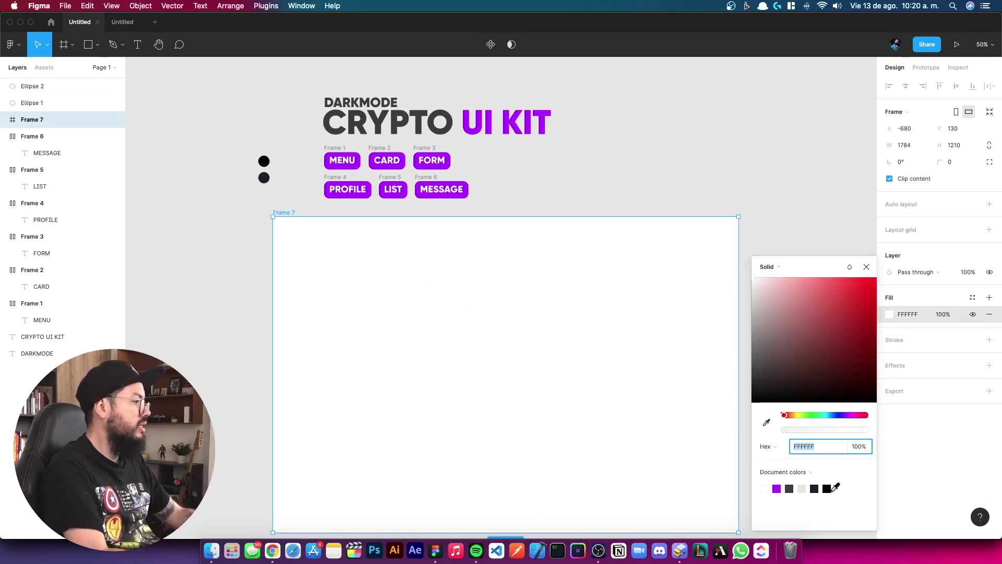
left_click(827, 488)
left_click(700, 177)
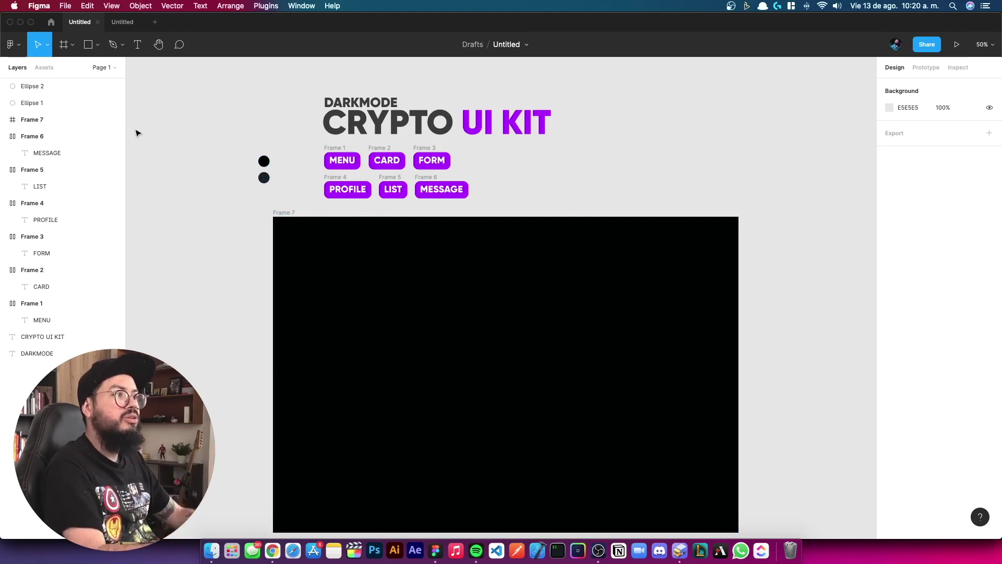
Enlarge Frame 7 to 2240×1692.
left_click(280, 213)
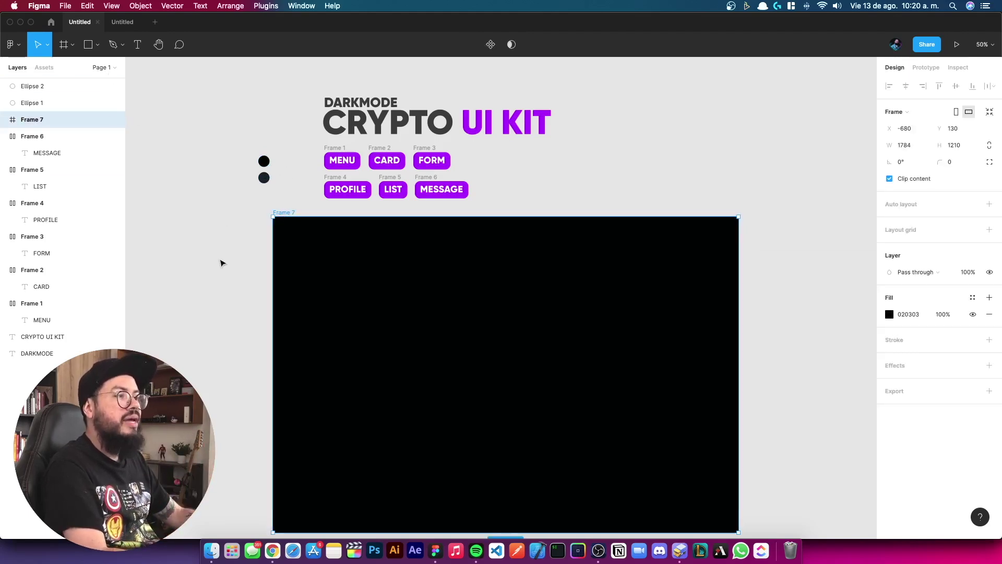
scroll(451, 400, "down", 1)
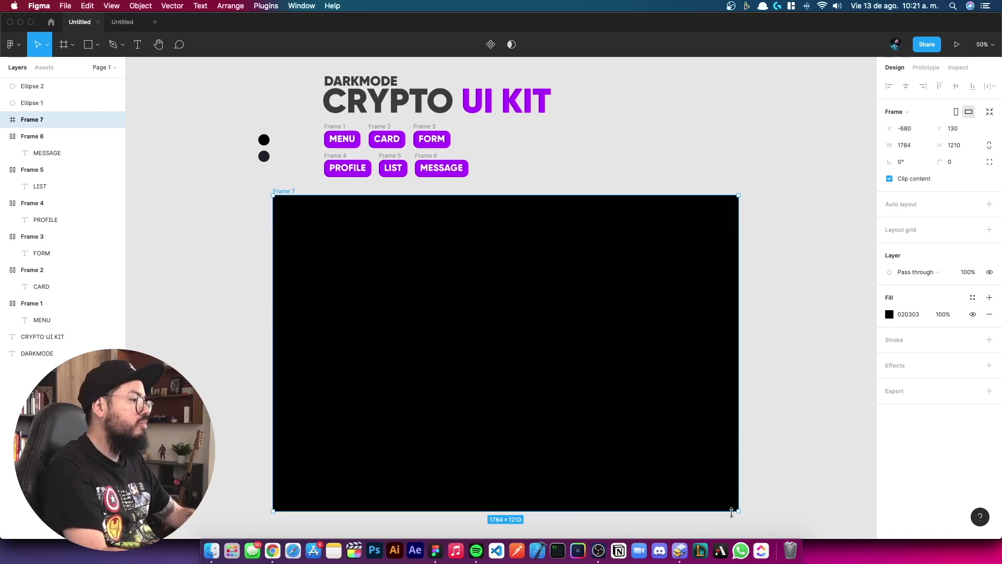
left_click_drag(740, 510, 798, 538)
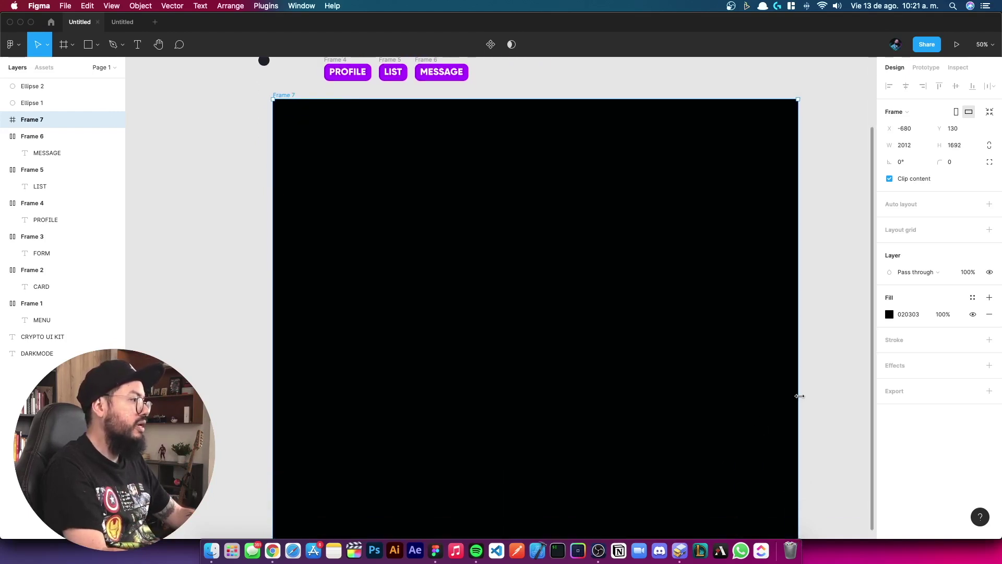
left_click_drag(799, 396, 858, 394)
scroll(559, 290, "up", 1)
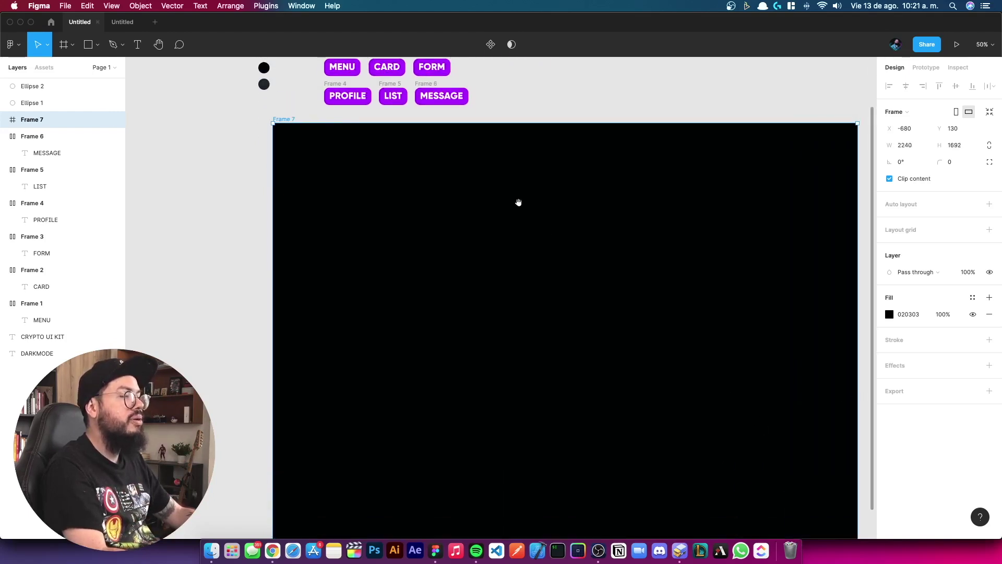
scroll(519, 202, "up", 3)
left_click(500, 153)
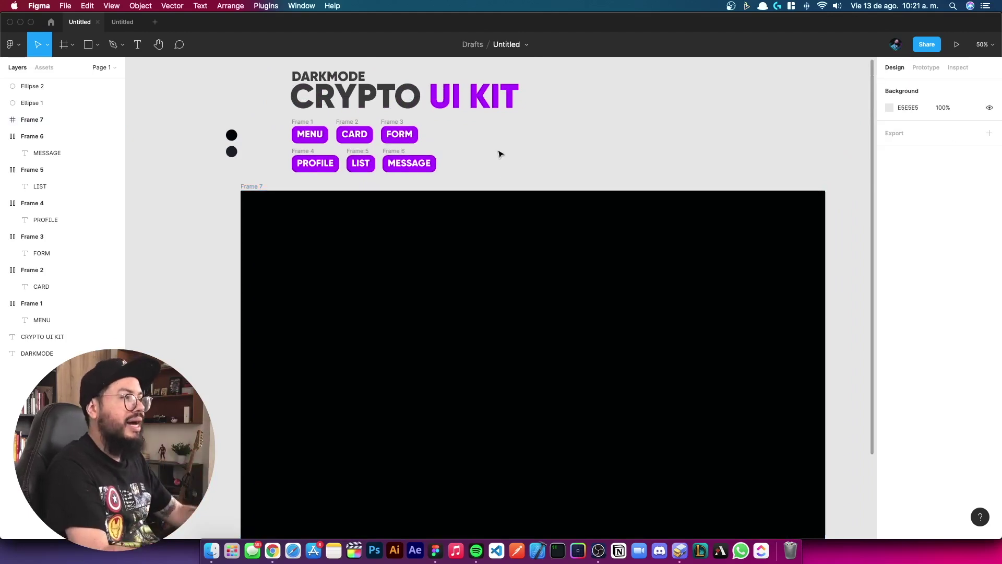
Duplicate the kit title, trim it to 'CRYPTO' and colour it white FFFFFF.
left_click(88, 46)
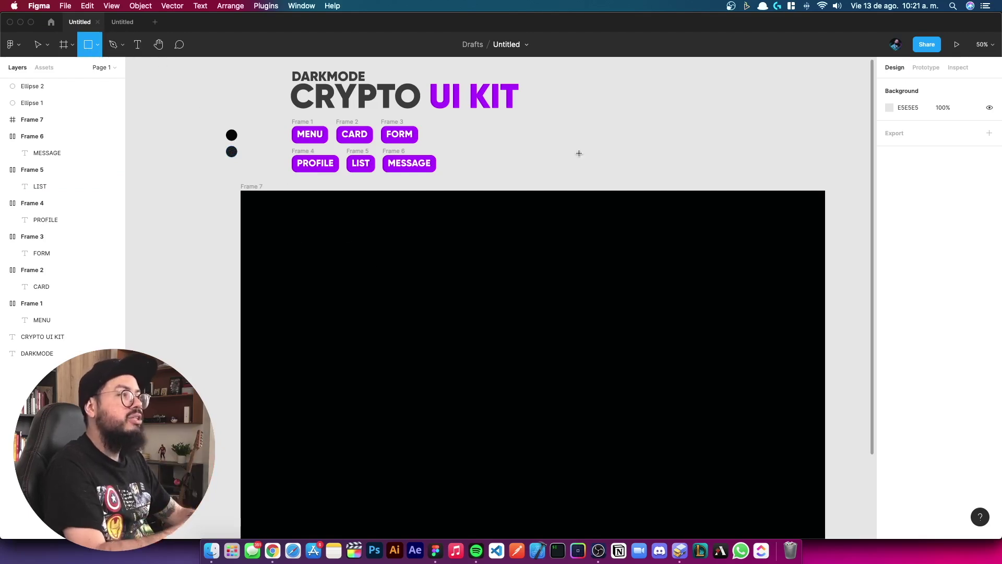
left_click(38, 46)
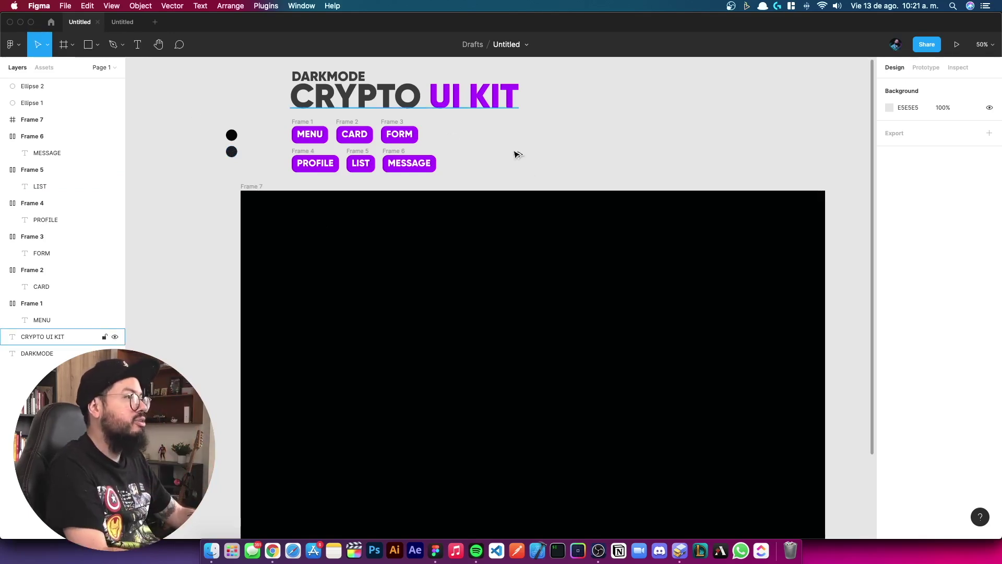
left_click_drag(517, 155, 783, 157)
double_click(595, 153)
left_click(608, 153)
key("BackSpace")
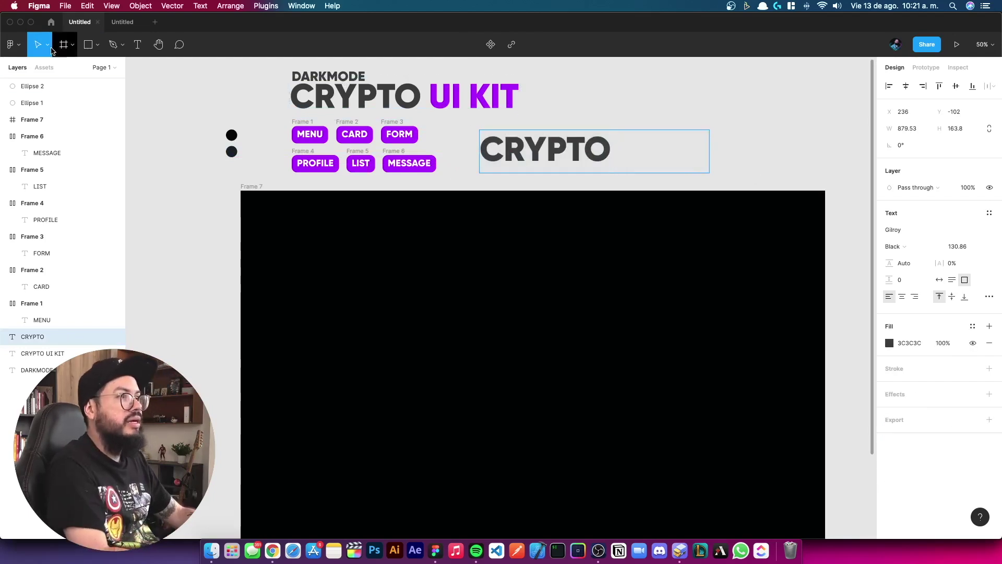
left_click(48, 46)
key("Escape")
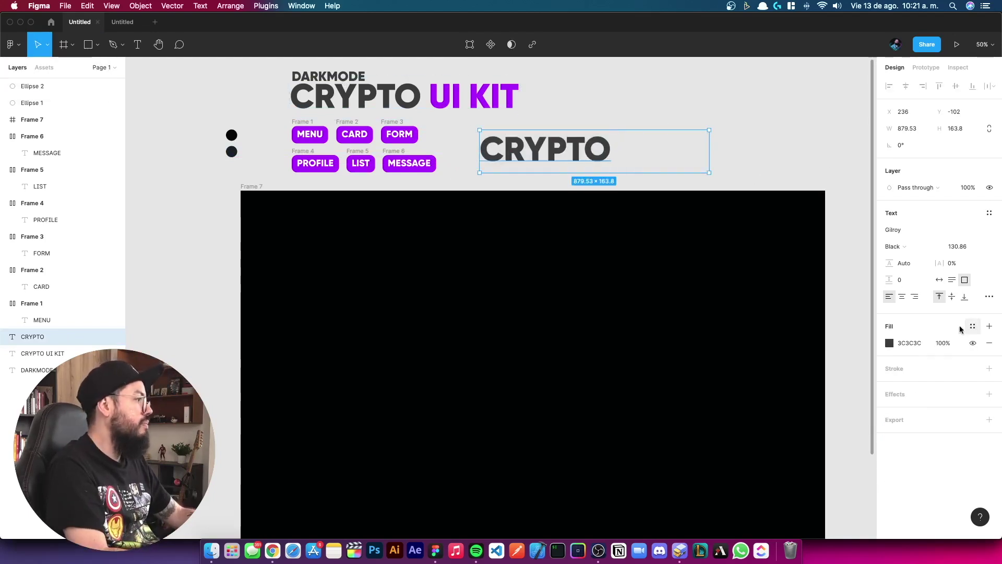
left_click(890, 344)
type("ffffff")
key("Return")
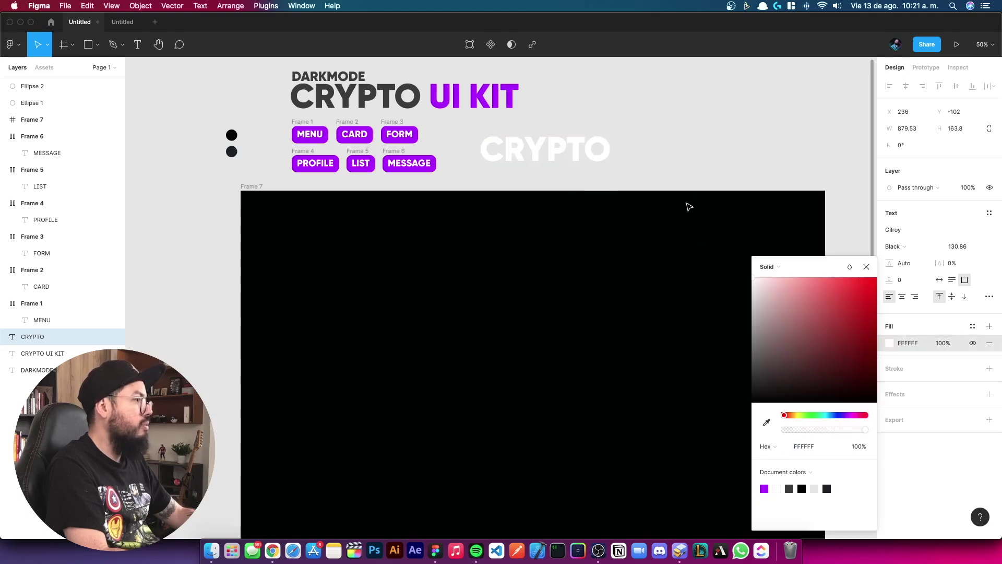
Move CRYPTO into Frame 7's top-left, set auto width, and scale it to 218×71.37.
left_click_drag(585, 157, 452, 246)
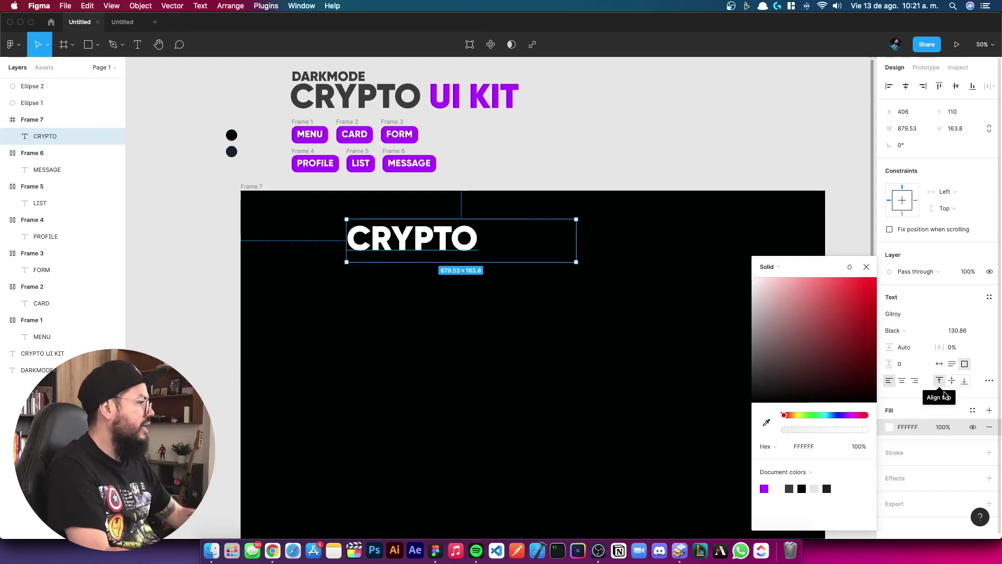
left_click(940, 364)
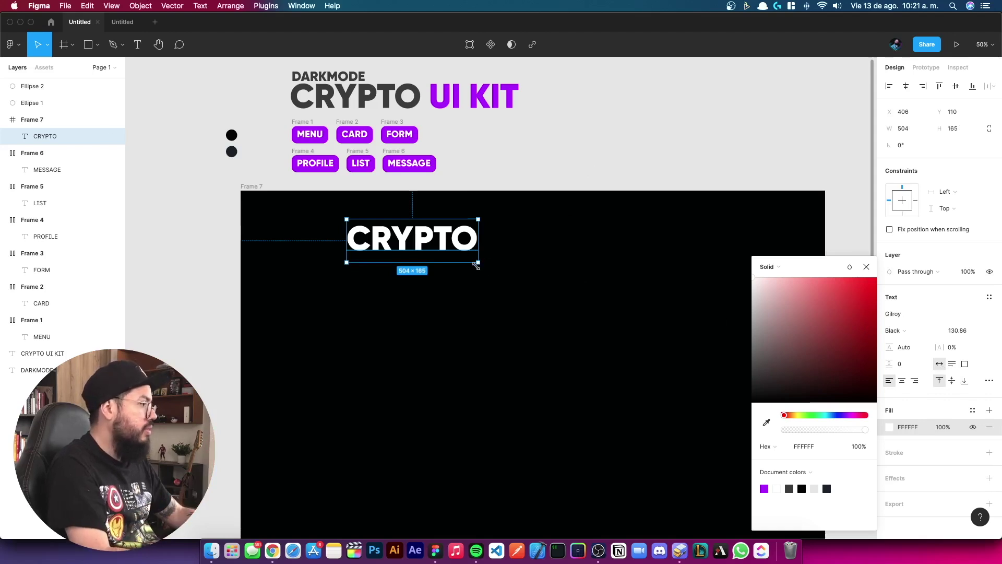
key("k")
left_click_drag(476, 263, 403, 221)
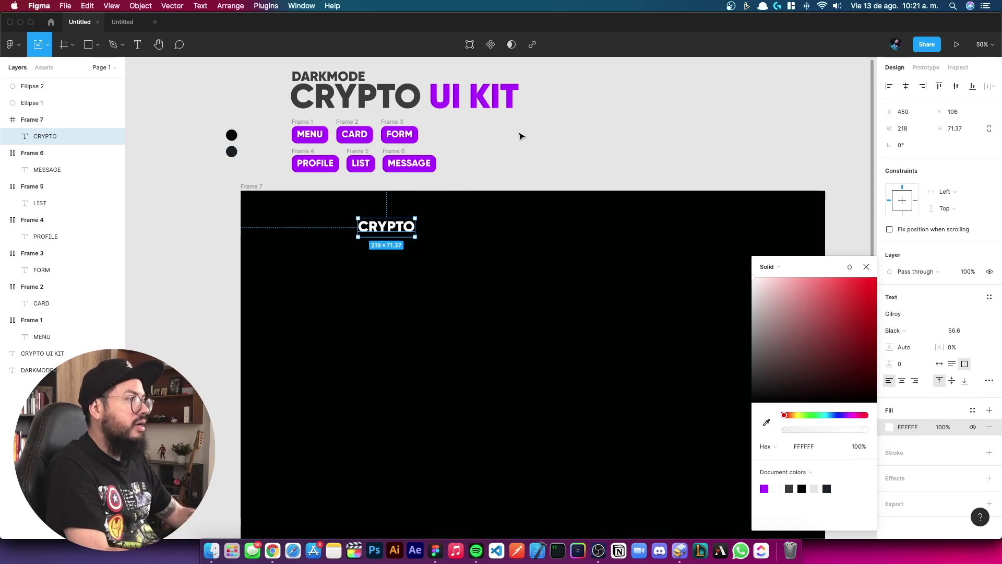
key("Escape")
Draw a small square beside the buttons and fill the diamond with purple AD00FF.
key("r")
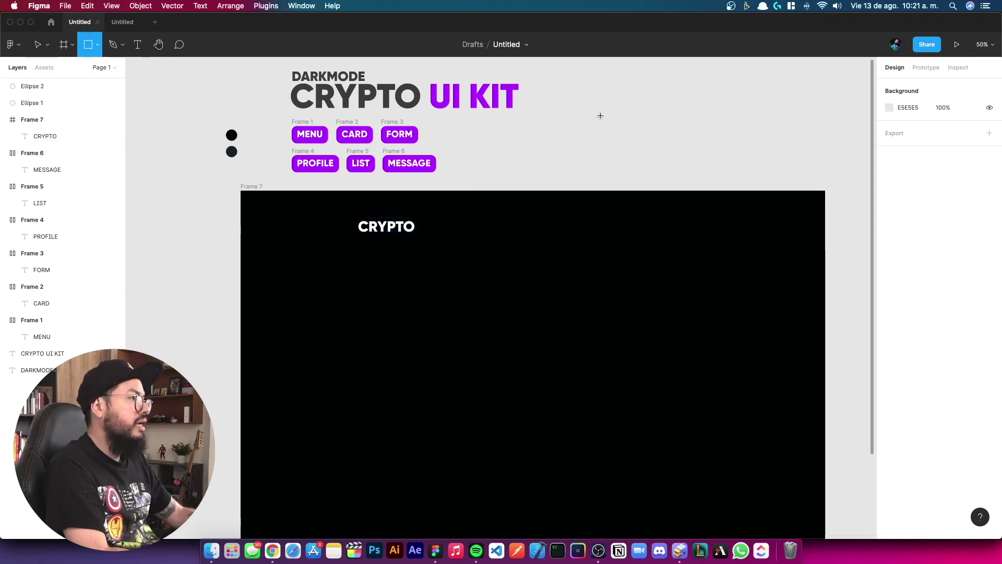
mouse_move(625, 141)
left_mouse_down()
mouse_move(600, 115)
mouse_move(649, 123)
left_mouse_up()
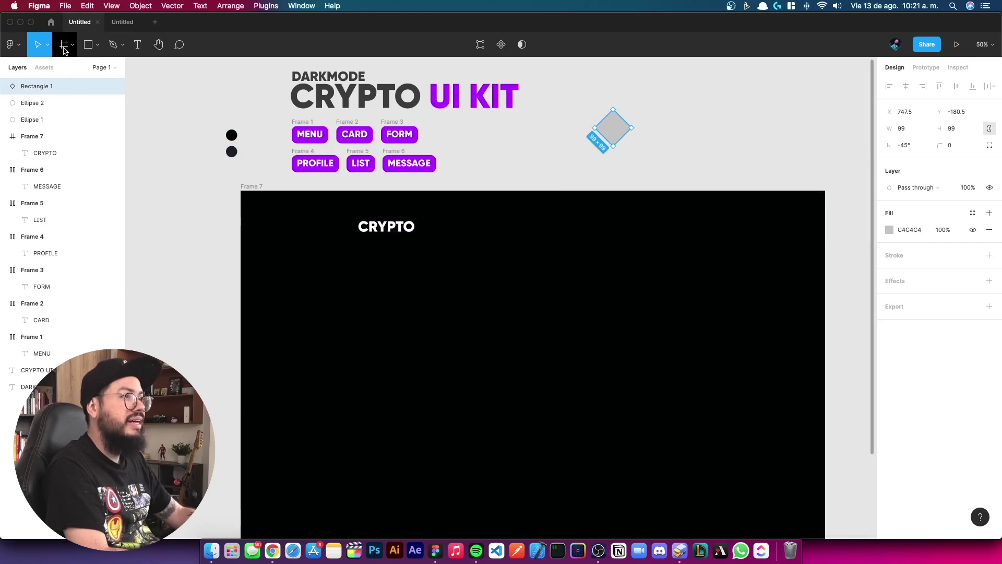
key("Escape")
left_click(613, 143)
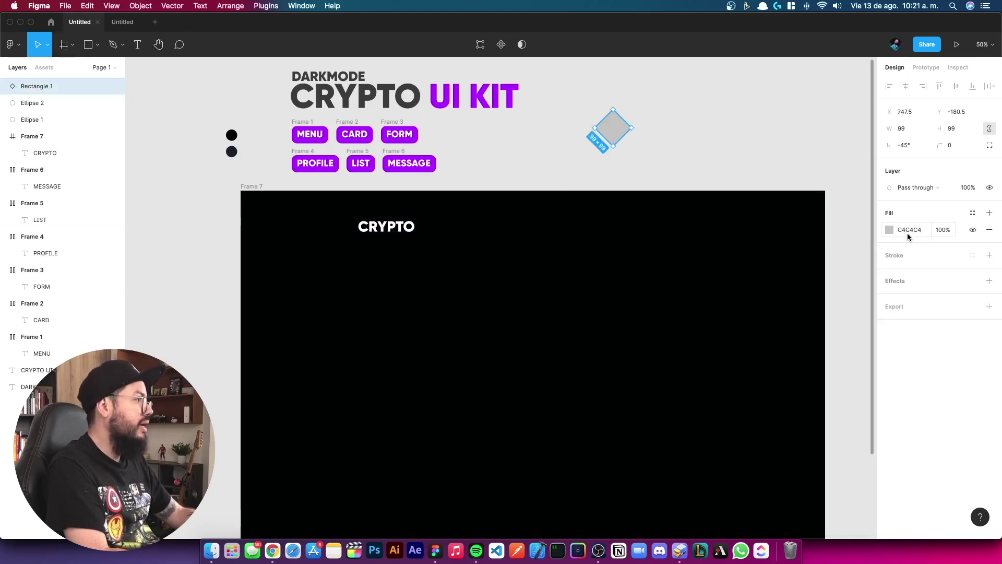
left_click(889, 231)
left_click(778, 452)
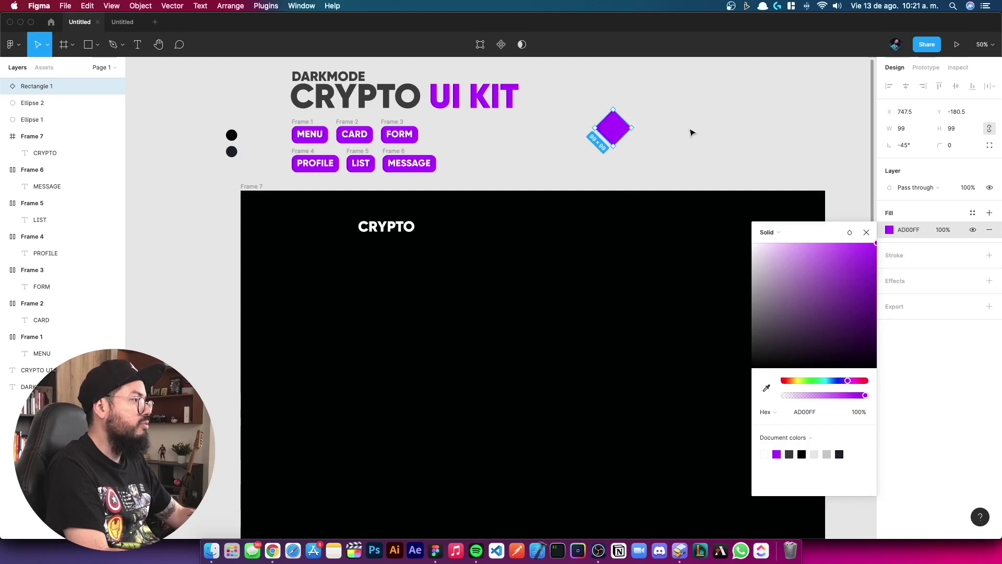
left_click(690, 130)
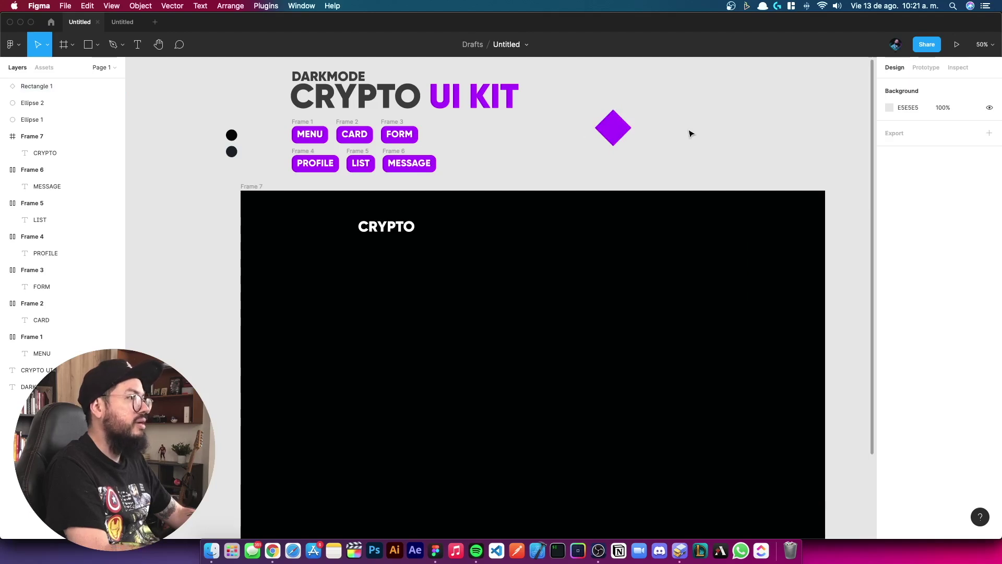
Make two small white FFFFFF diamond copies side by side inside the purple diamond.
left_click(623, 133)
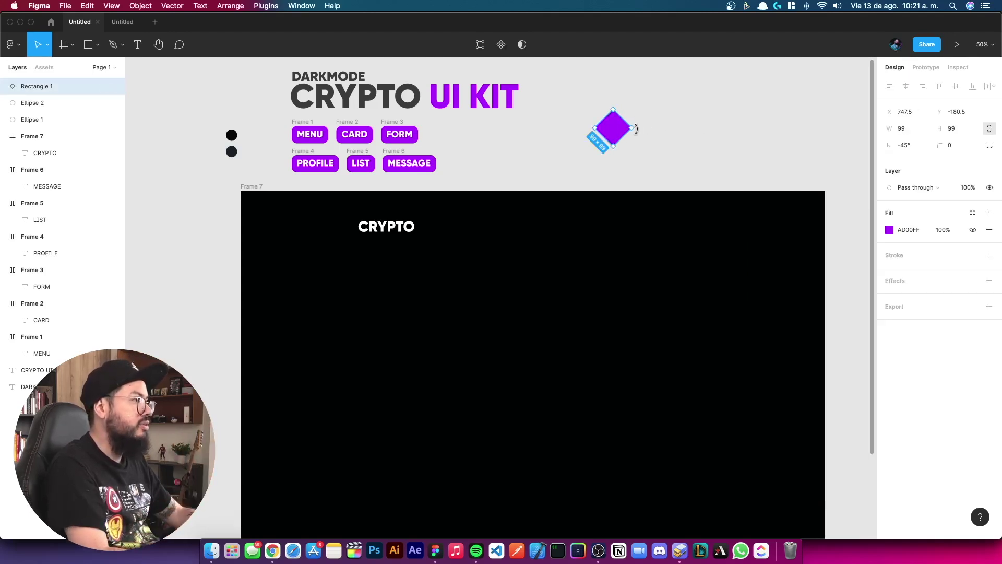
mouse_move(623, 131)
left_mouse_down()
mouse_move(608, 117)
mouse_move(587, 138)
mouse_move(607, 132)
left_mouse_up()
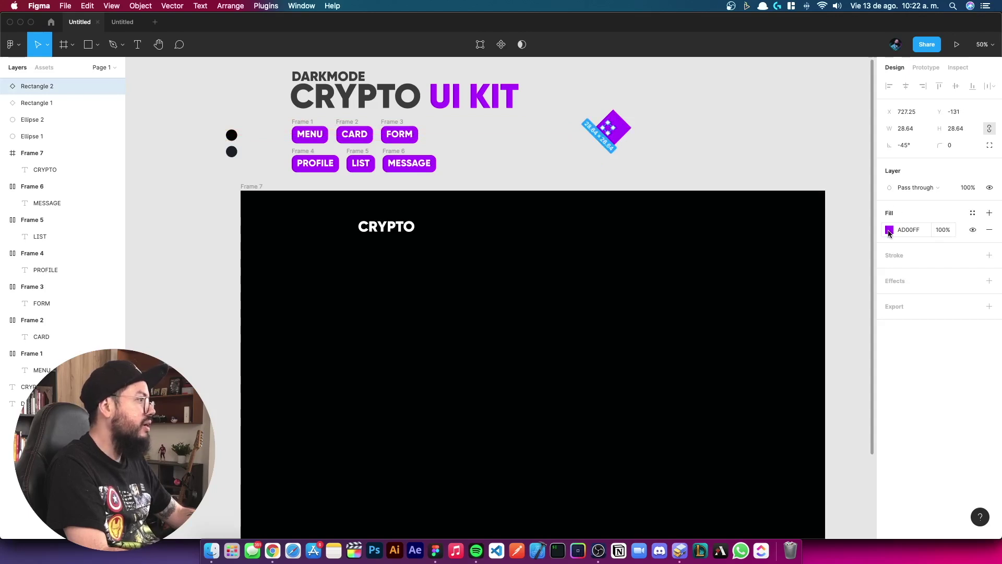
left_click(890, 233)
type("FFFFFF")
key("Return")
left_click(678, 142)
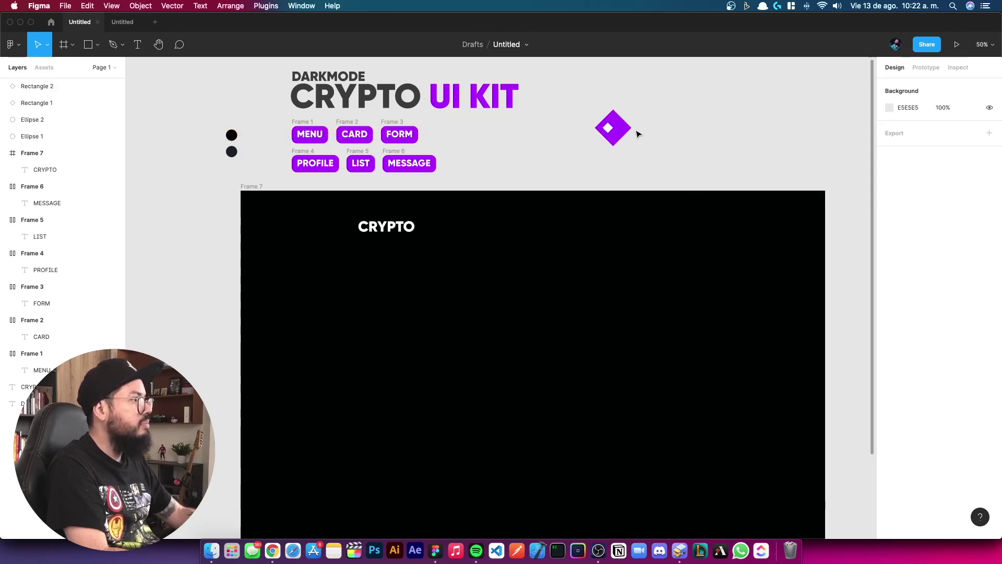
mouse_move(609, 128)
left_mouse_down()
mouse_move(632, 129)
mouse_move(570, 105)
left_mouse_up()
left_click(704, 141)
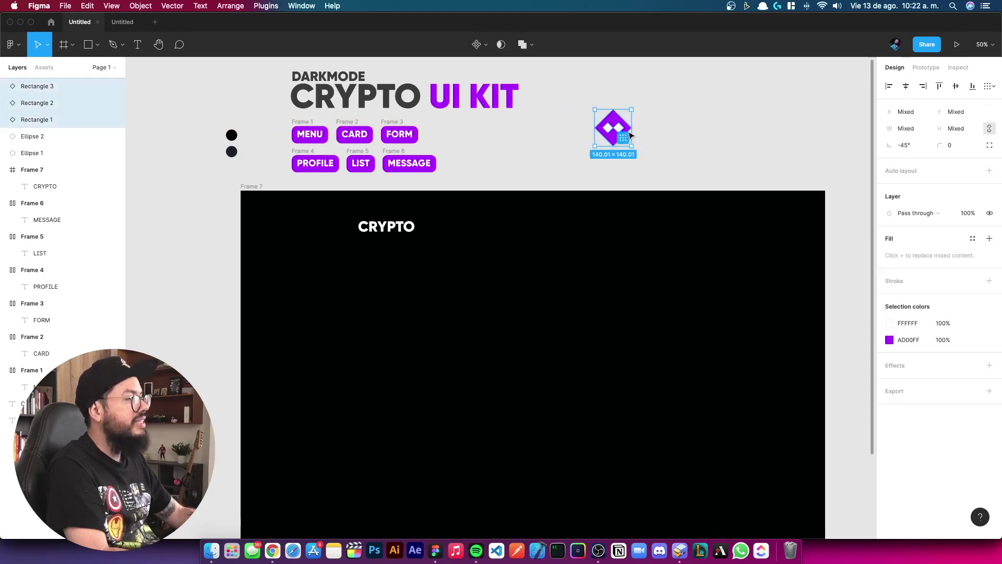
Group the three diamonds and shrink the group to 48.5×48.5.
key("super+g")
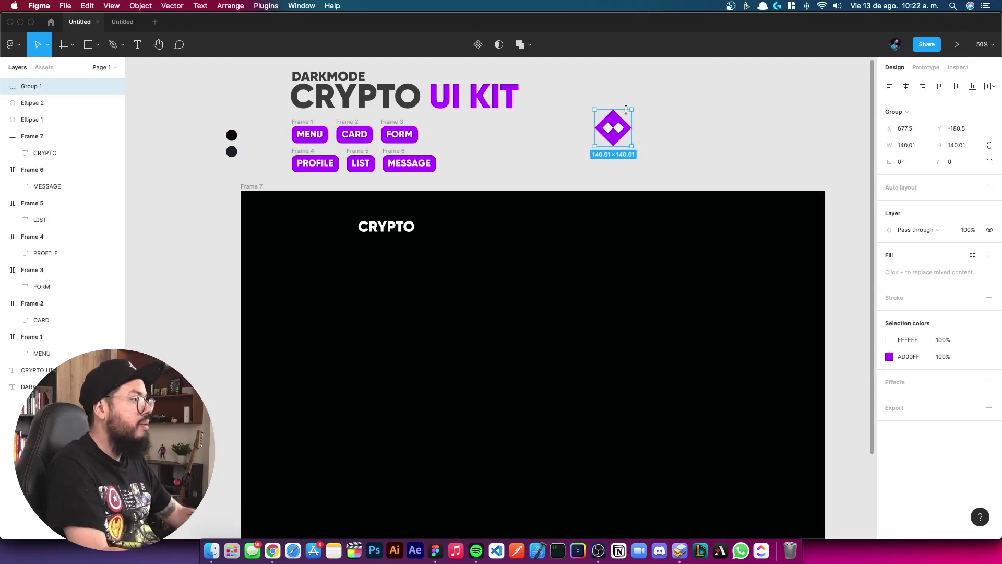
mouse_move(631, 108)
left_mouse_down()
mouse_move(603, 129)
mouse_move(329, 235)
mouse_move(349, 230)
left_mouse_up()
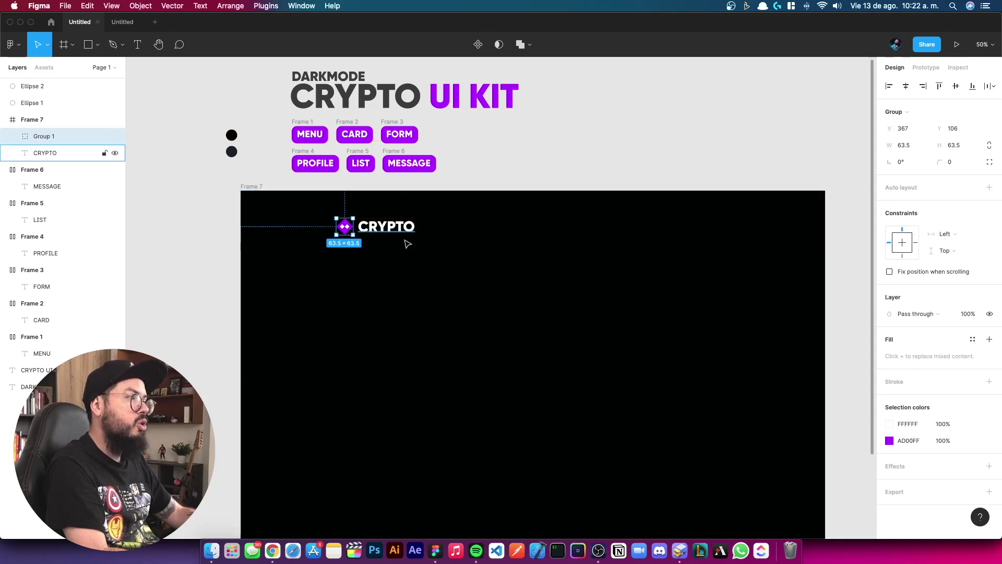
key("shift+0")
left_click_drag(297, 219, 549, 298)
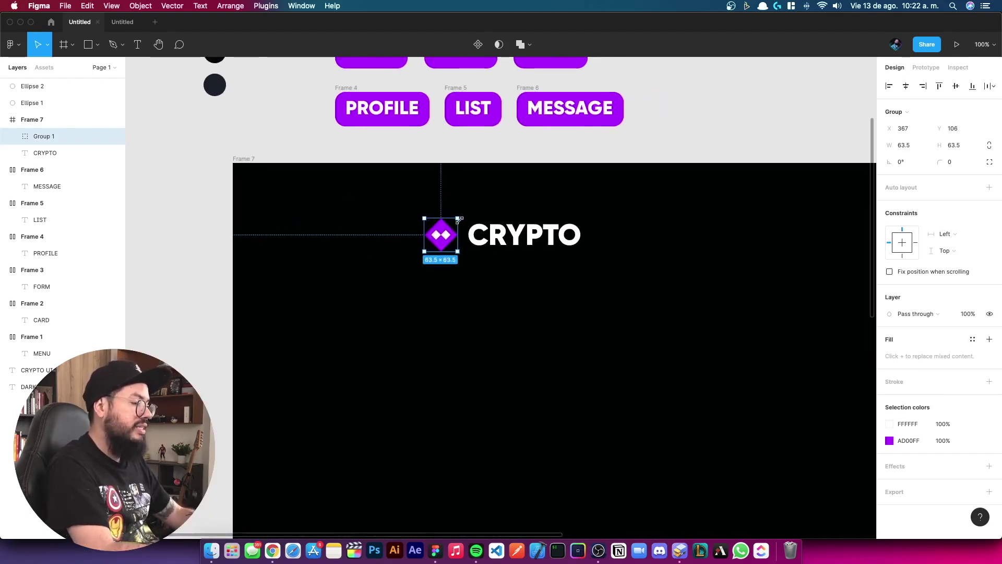
left_click_drag(460, 219, 454, 222)
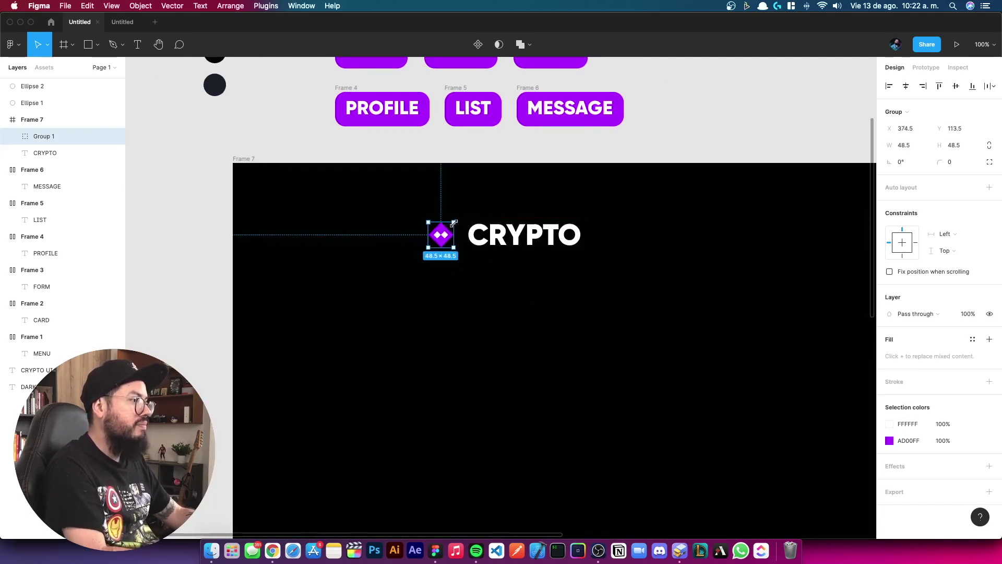
Group the diamond icon with CRYPTO and move the logotype to Frame 7's top-left.
left_click(499, 246, "shift")
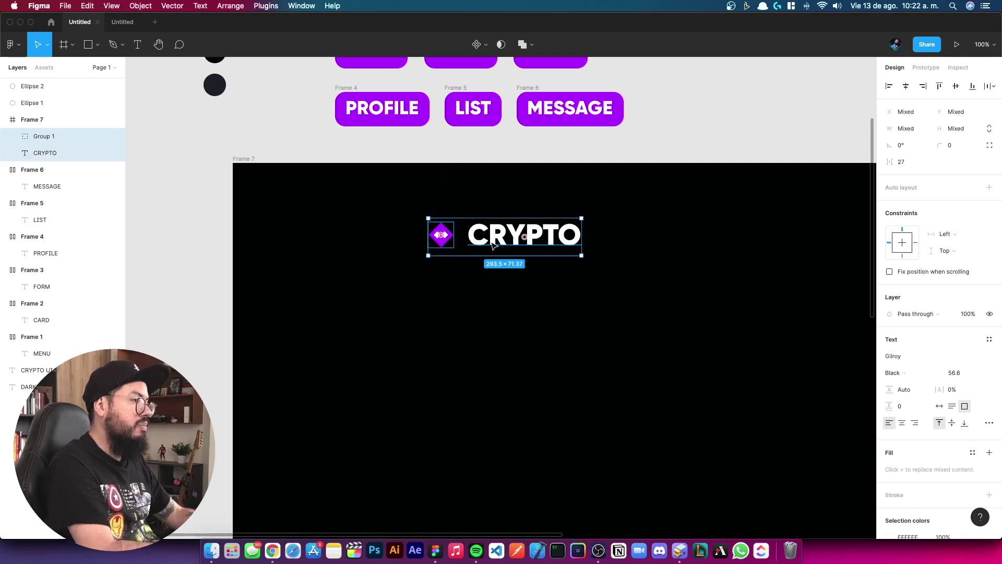
key("super+g")
scroll(433, 190, "down", 5)
scroll(433, 190, "right", 5)
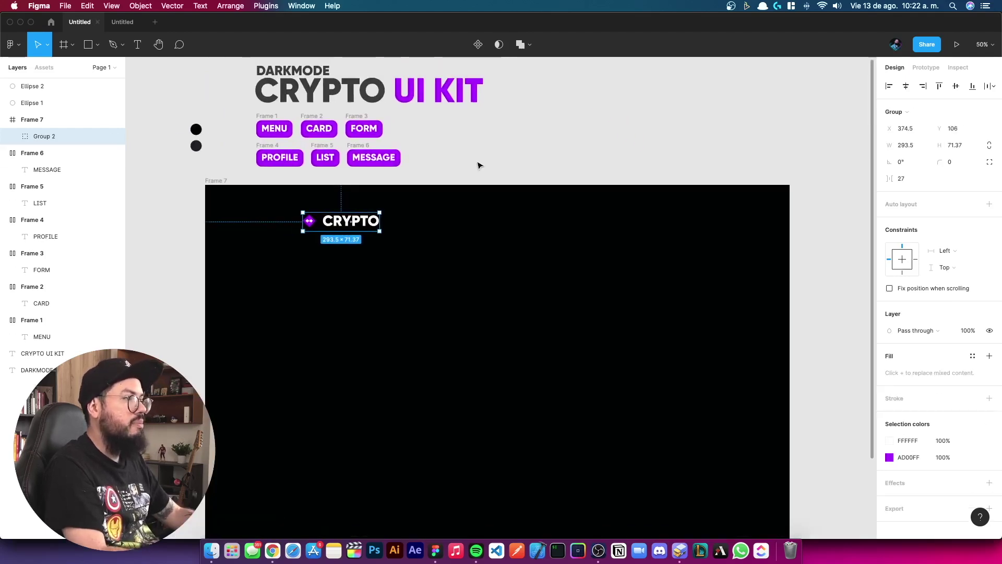
left_click(367, 240)
left_click_drag(352, 228, 301, 223)
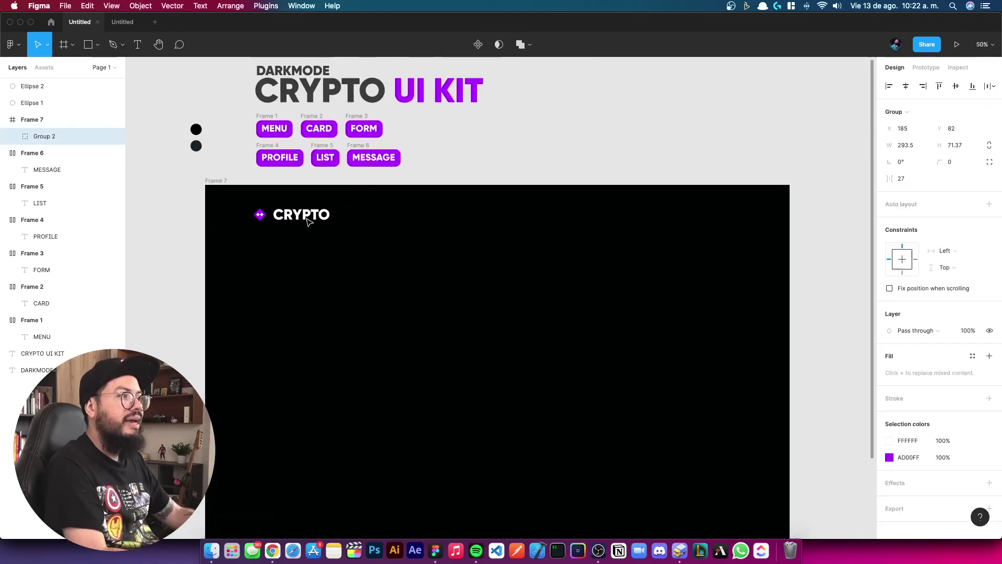
left_click(489, 151)
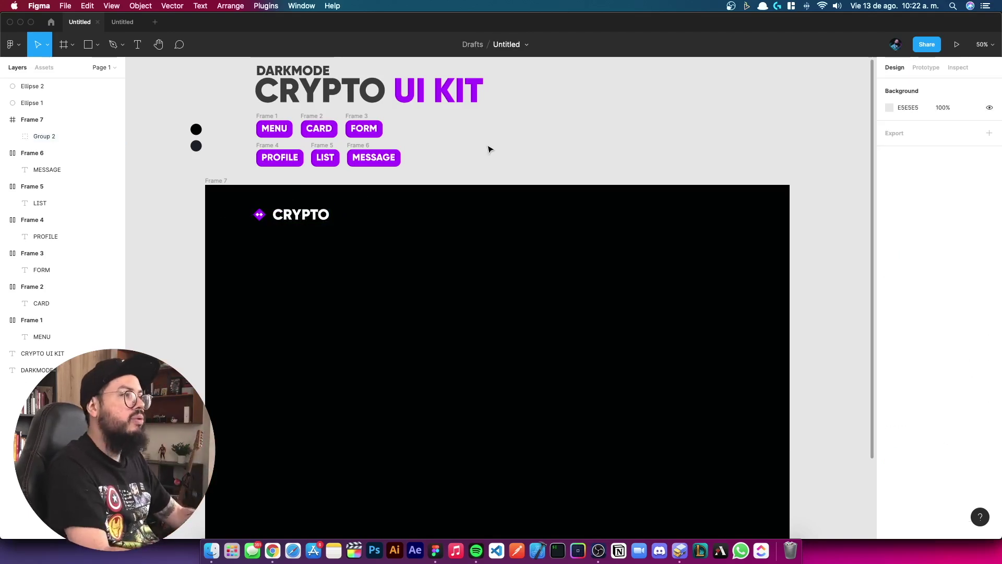
Draw a 718×69 bar beside the CRYPTO logo filled dark navy 1A2028.
left_click(293, 219)
left_click(492, 153)
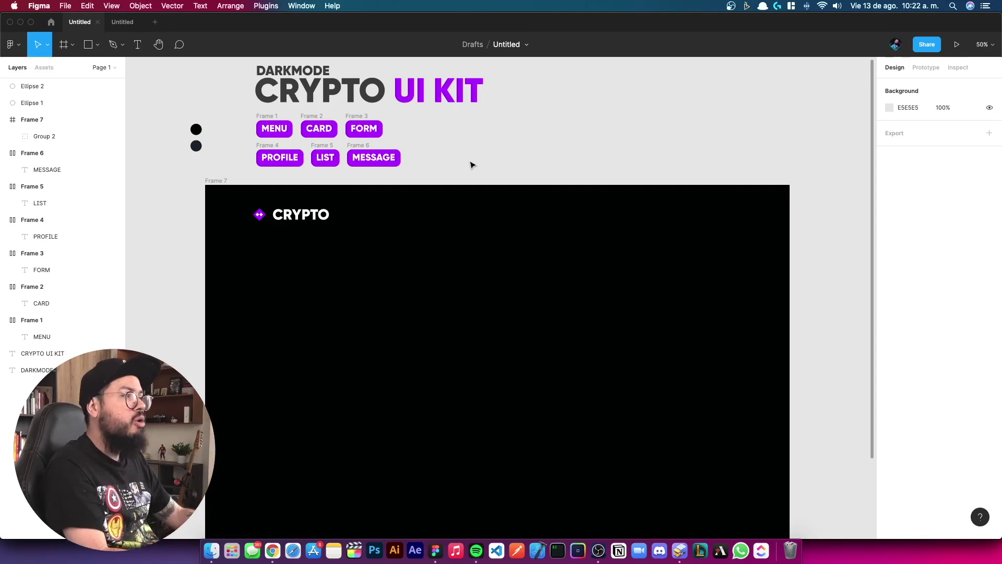
key("r")
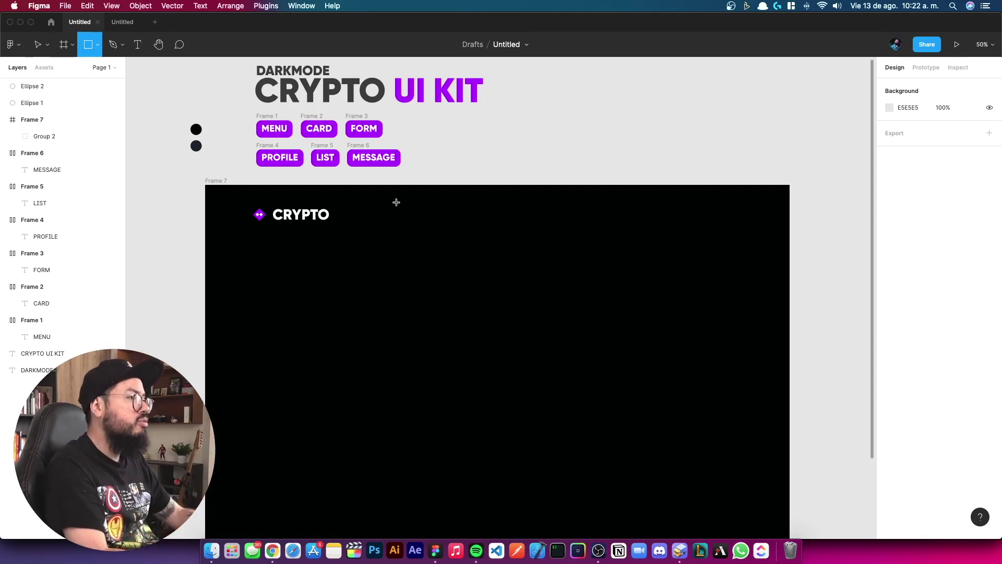
left_click_drag(346, 207, 534, 225)
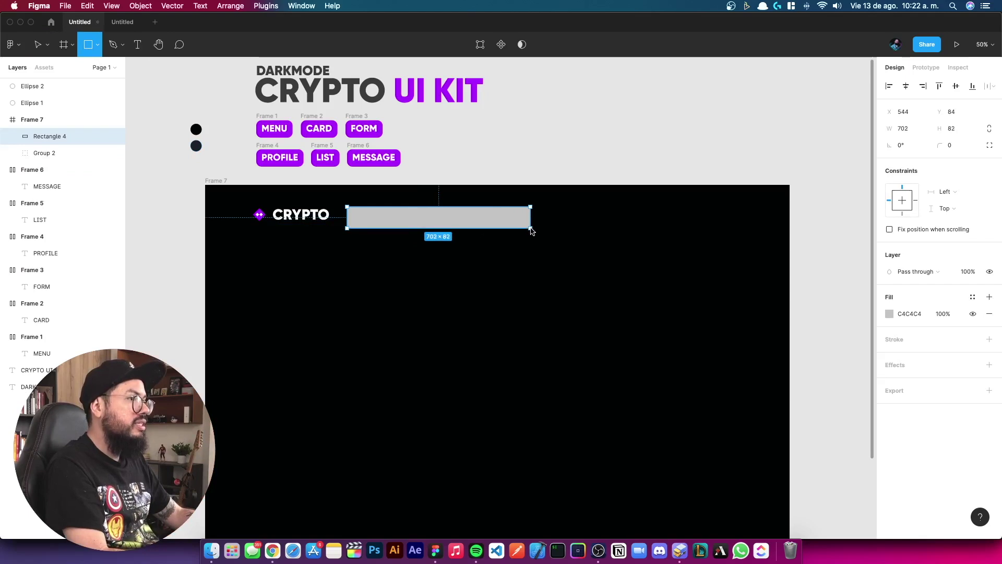
left_click(889, 314)
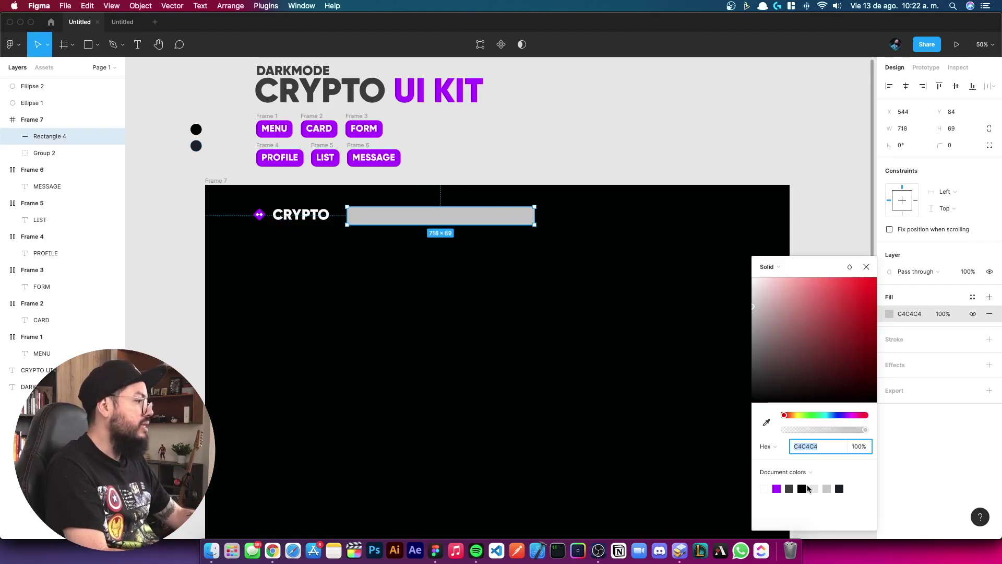
left_click(803, 489)
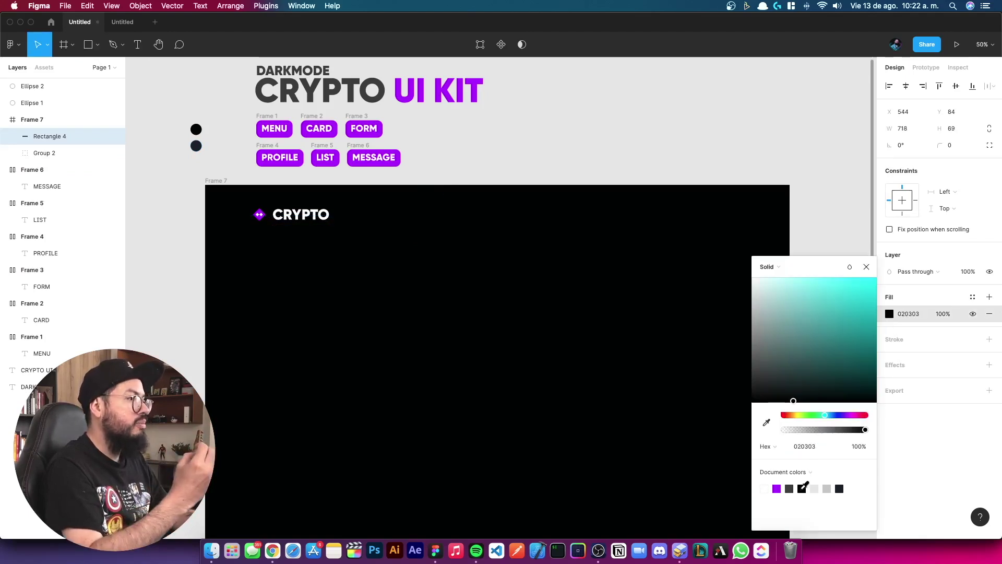
left_click(841, 488)
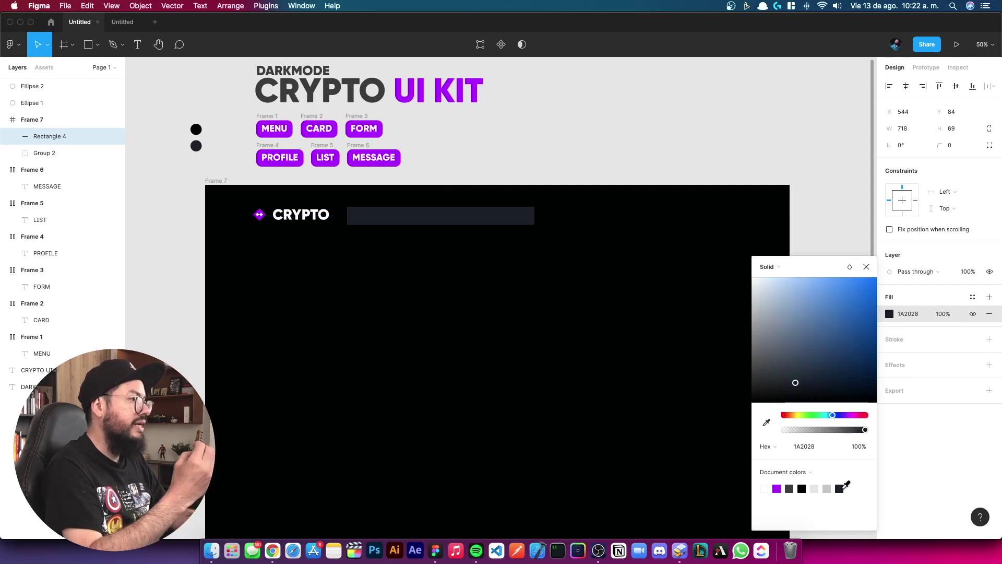
left_click(593, 144)
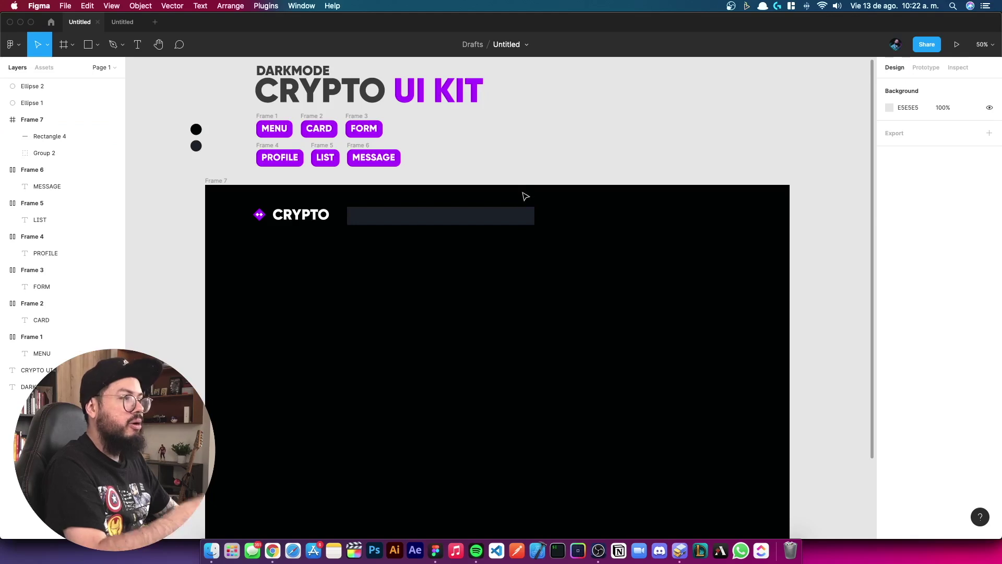
Give the bar a corner radius of 20 and align it with CRYPTO.
left_click(504, 218)
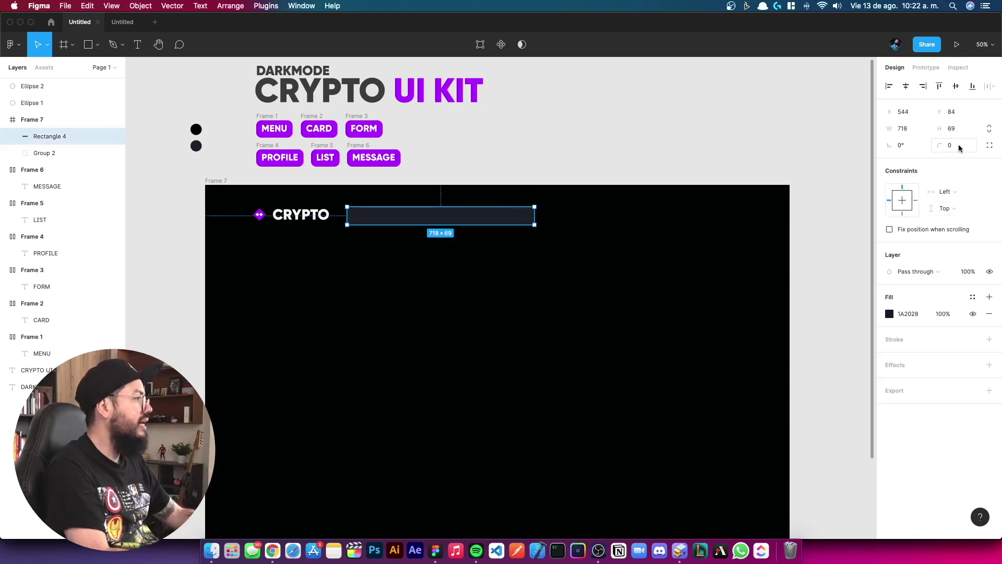
type("0")
key("Return")
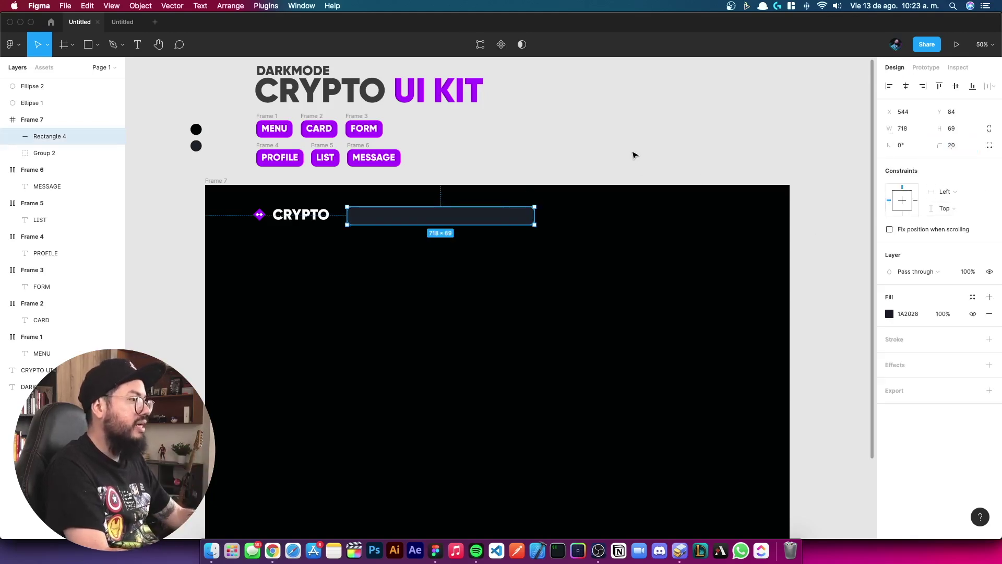
left_click(634, 155)
left_click_drag(477, 214, 475, 215)
left_click(527, 157)
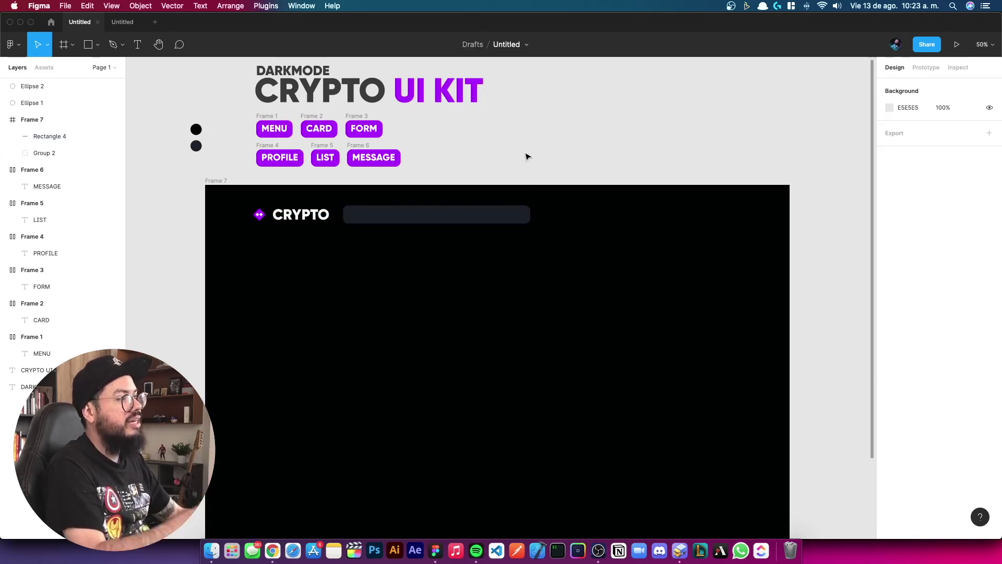
right_click(527, 152)
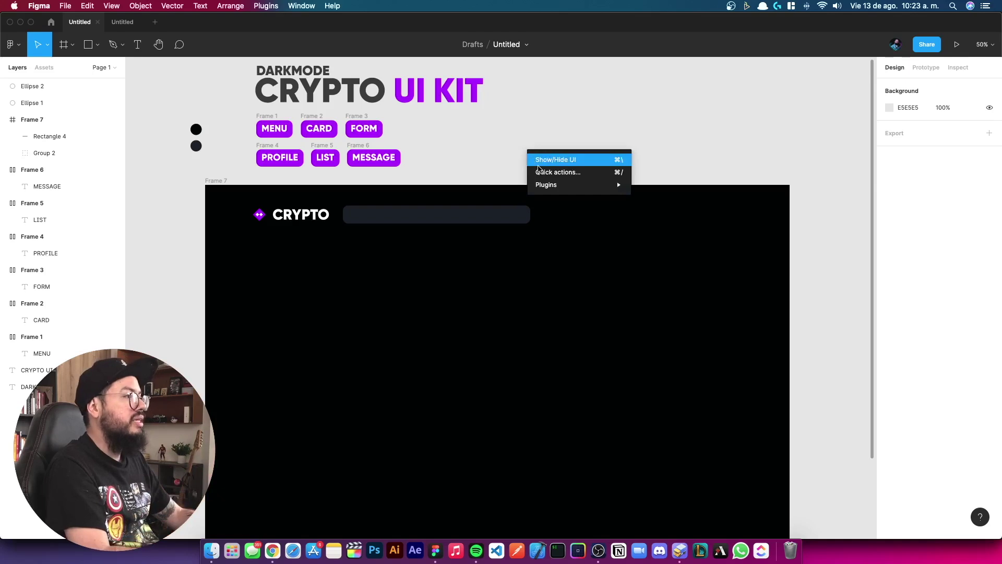
Insert a magnifier icon from the Iconify plugin's 'search' results into the dark bar.
left_click(529, 149)
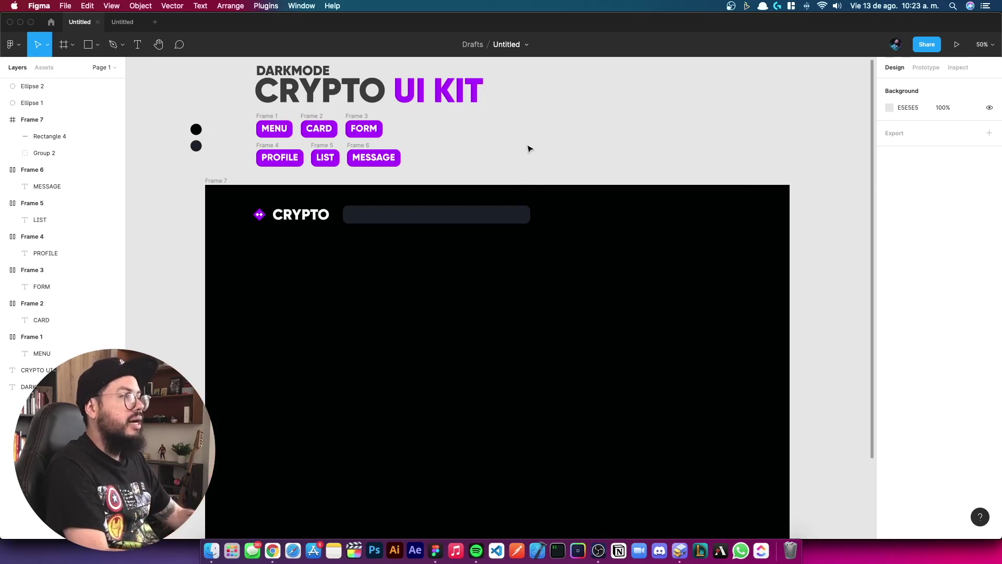
right_click(530, 149)
left_click(678, 258)
type("SEAR")
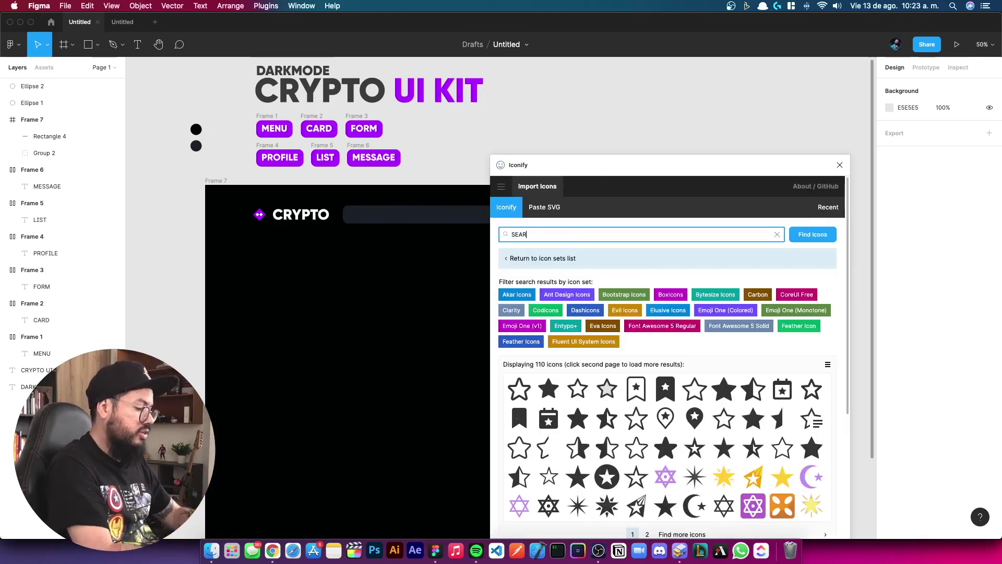
type("CH")
key("Return")
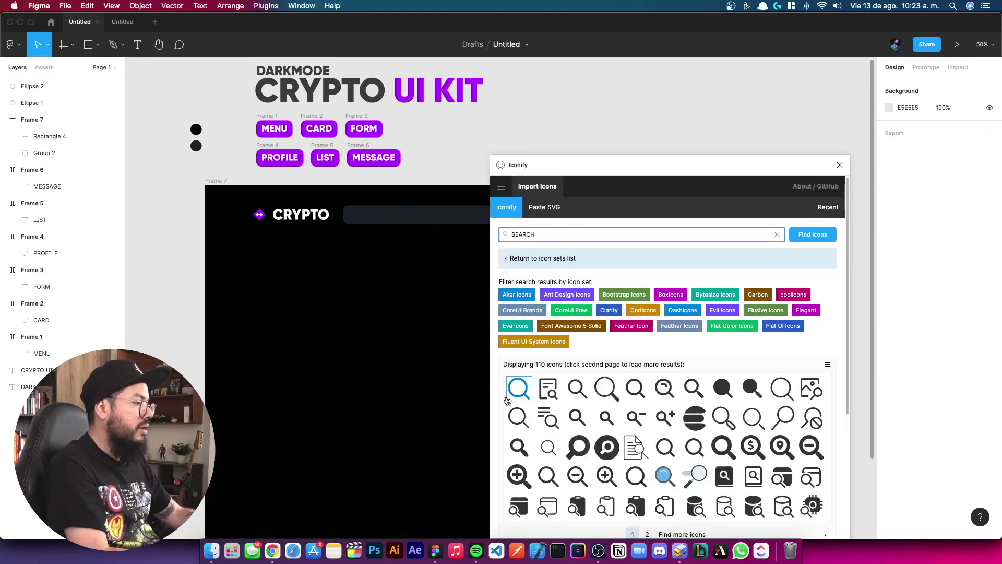
left_click_drag(518, 389, 574, 233)
mouse_move(594, 136)
left_mouse_down()
mouse_move(588, 120)
mouse_move(522, 218)
left_mouse_up()
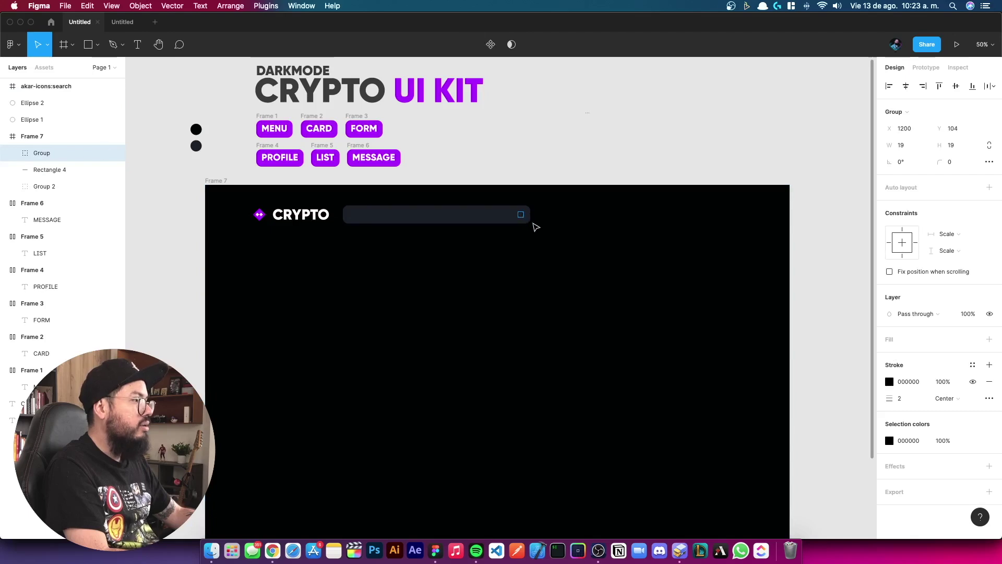
left_click(889, 382)
type("E5E5E5")
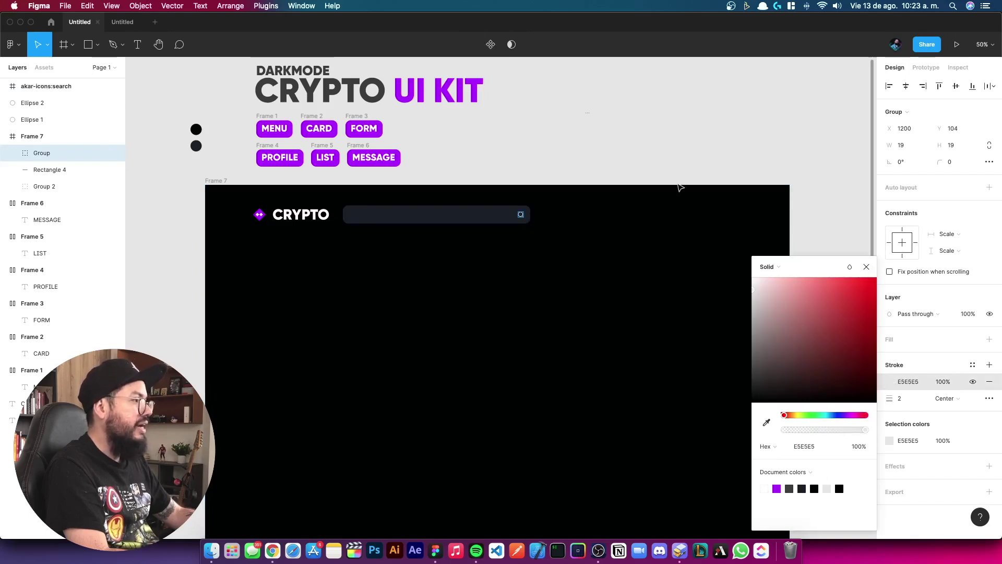
left_click(647, 130)
Enlarge the magnifier icon to 27×27 and zoom out to review the navbar.
key("plus")
key("plus")
key("plus")
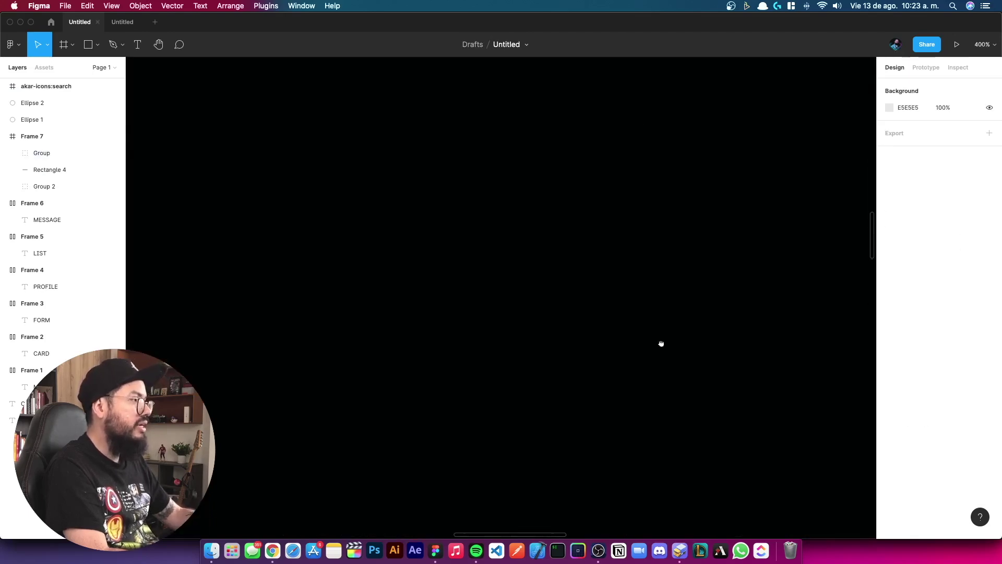
scroll(661, 343, "up", 5)
left_click(674, 194)
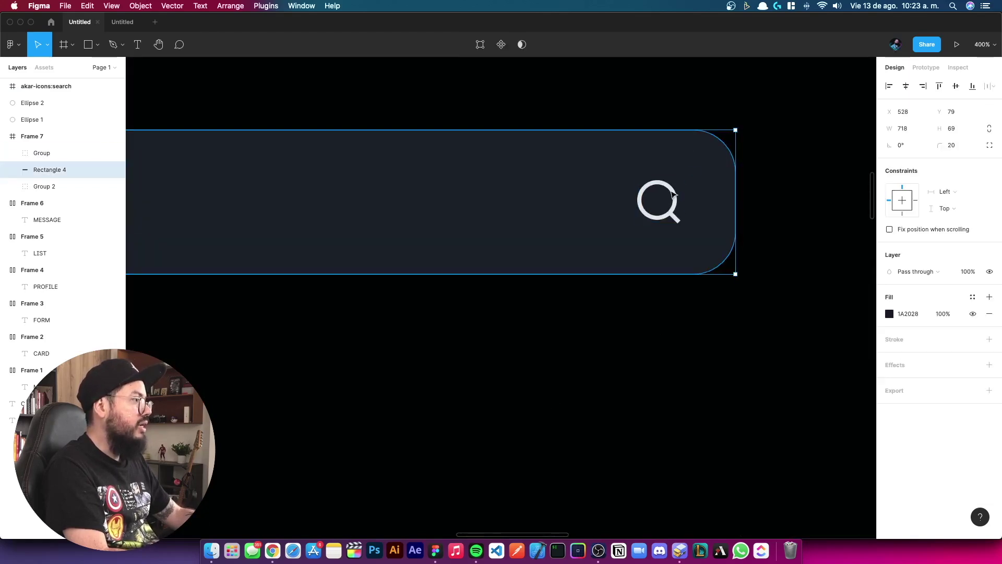
left_click_drag(681, 180, 689, 172)
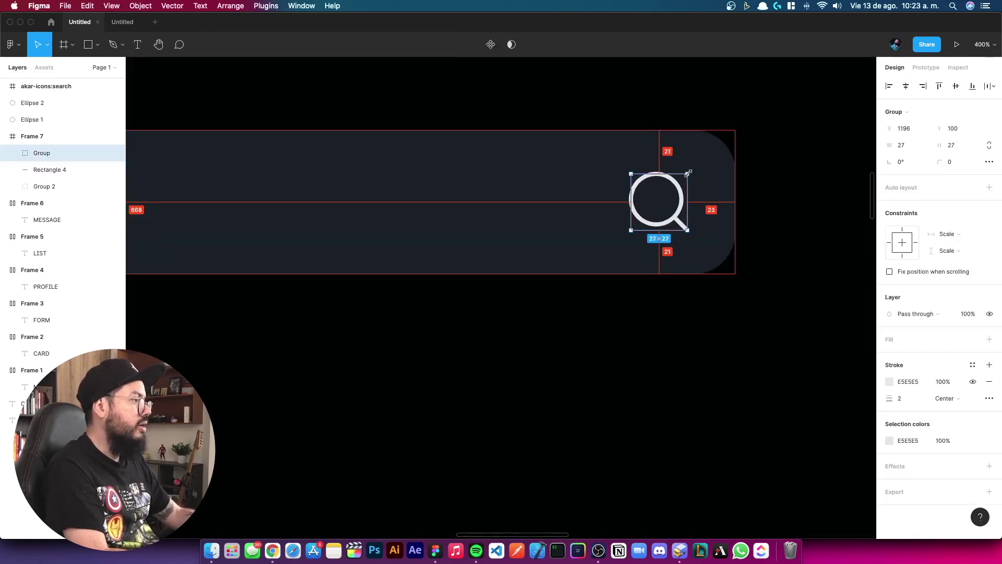
key("minus")
key("minus")
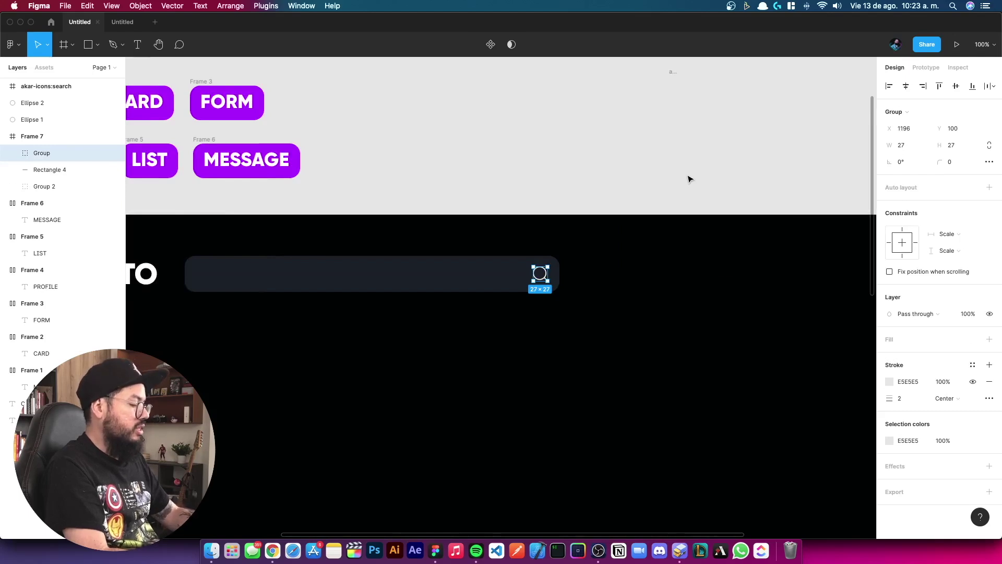
key("minus")
left_click(653, 185)
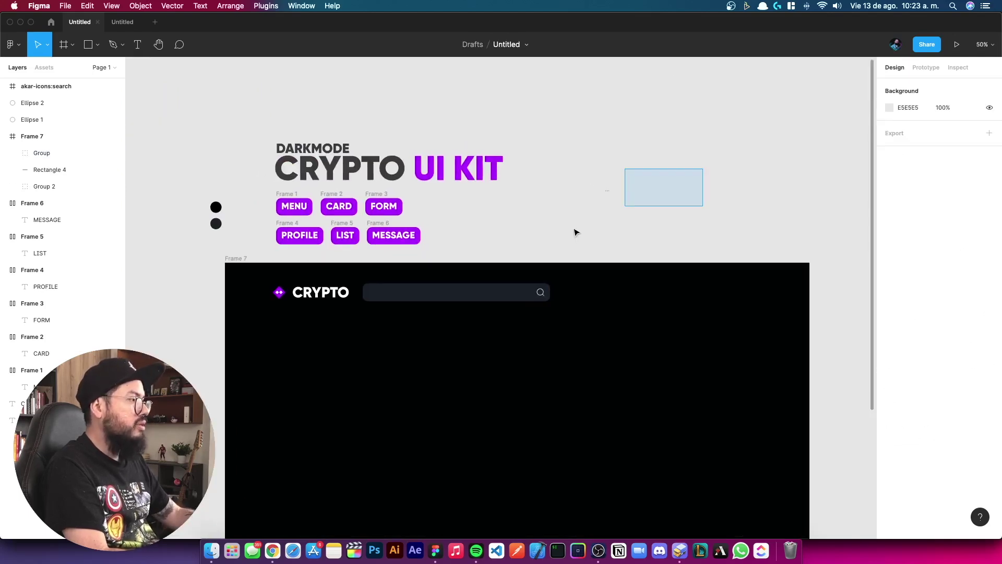
mouse_move(575, 232)
left_mouse_down()
mouse_move(549, 246)
mouse_move(620, 284)
left_mouse_up()
left_click(593, 235)
Add a text layer reading 'Buscar' for the search placeholder.
key("plus")
right_click(540, 216)
mouse_move(559, 250)
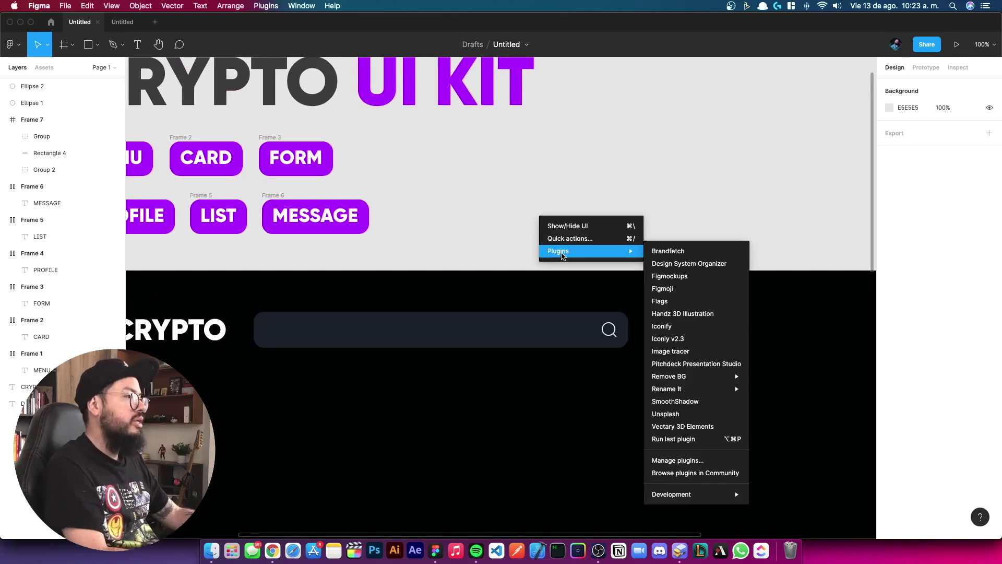
key("Escape")
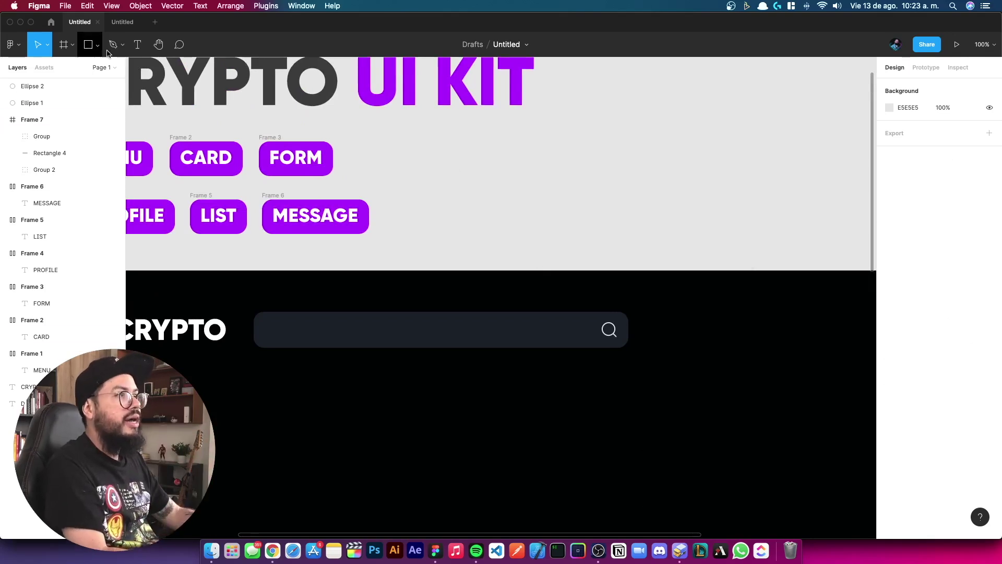
left_click(138, 46)
left_click(501, 218)
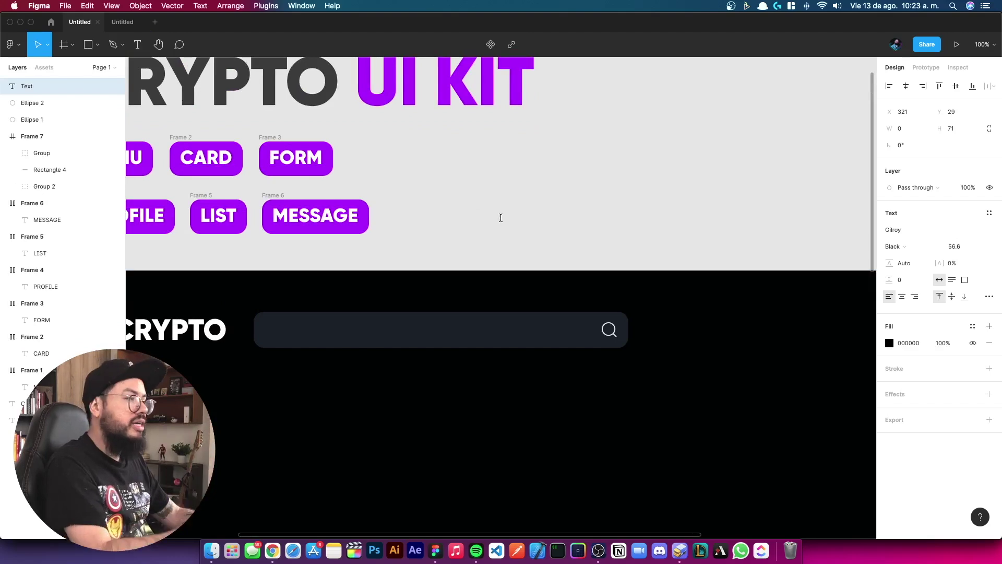
type("BUSCAR...")
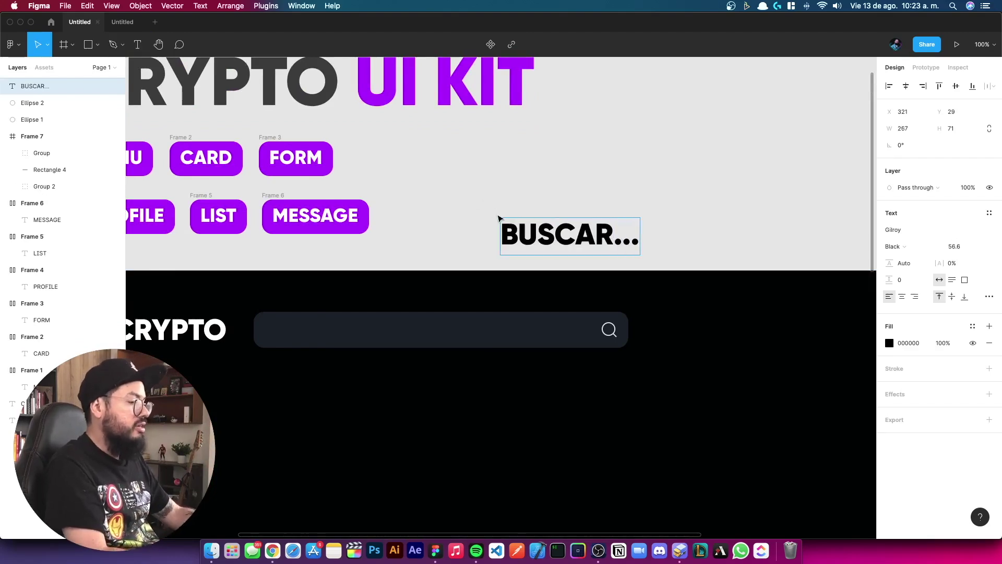
left_click_drag(516, 235, 607, 235)
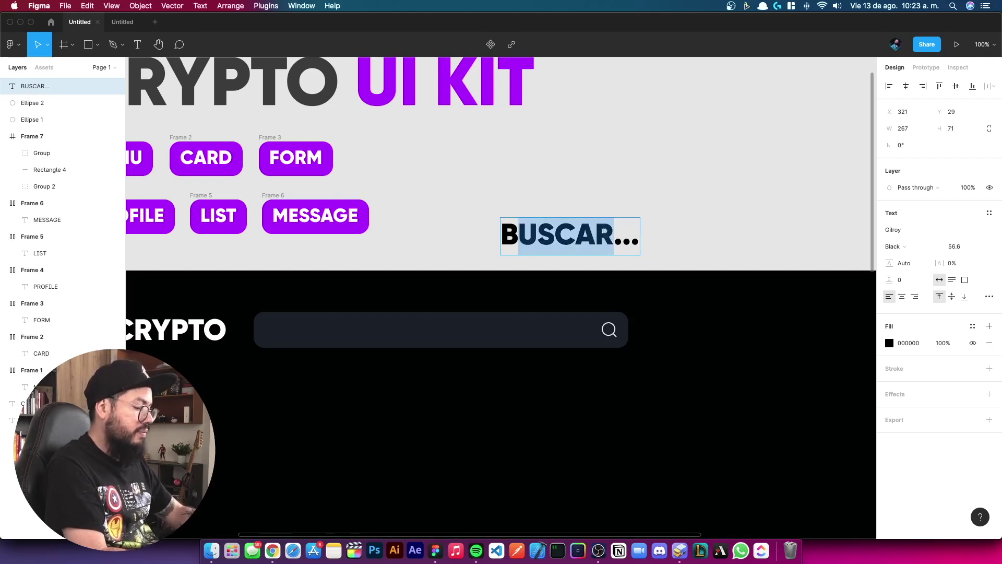
type("uscar")
key("Escape")
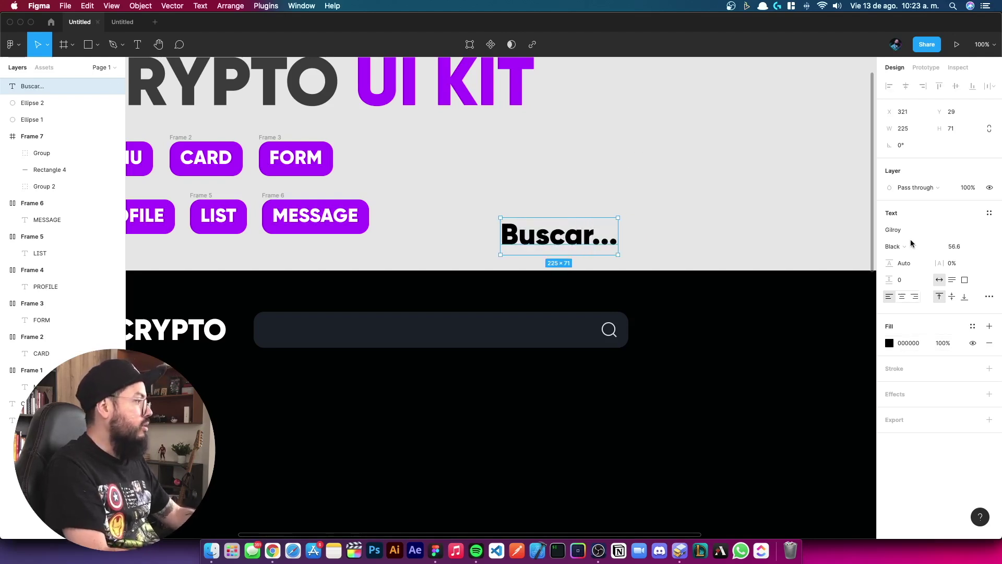
Set the Buscar text to Regular weight, shrink it into the search bar, and colour it light grey.
left_click(906, 252)
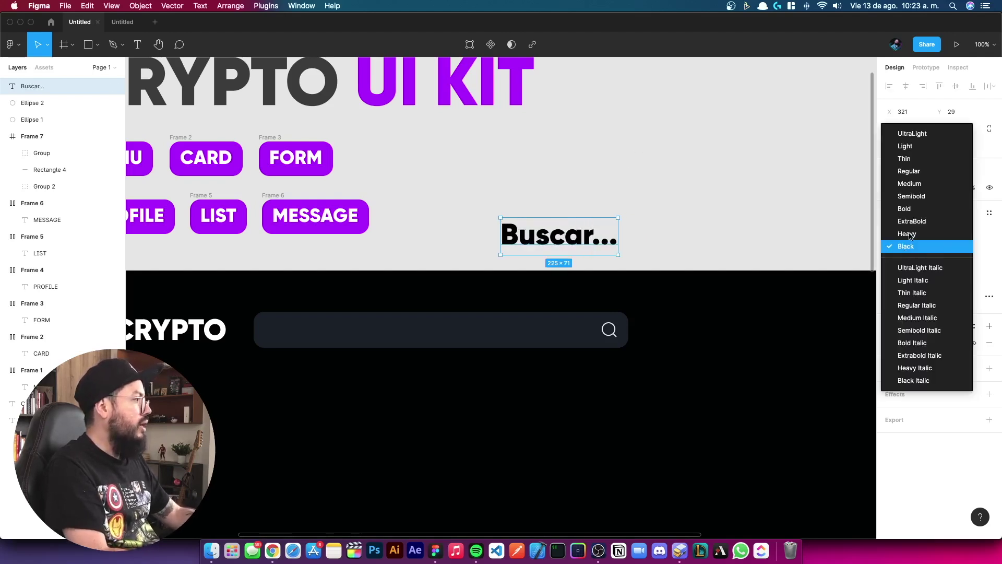
left_click(914, 176)
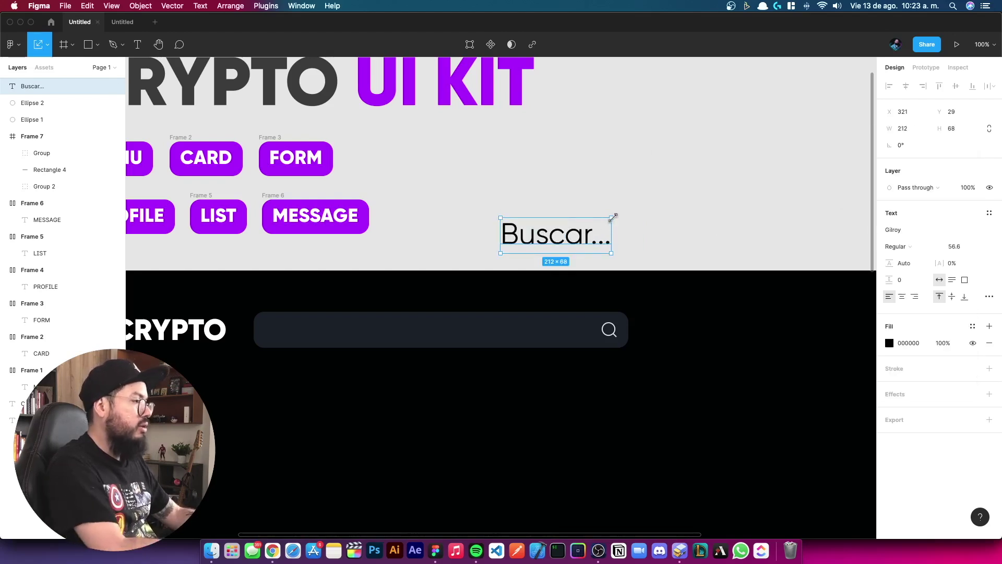
left_click_drag(613, 218, 296, 333)
left_click(890, 427)
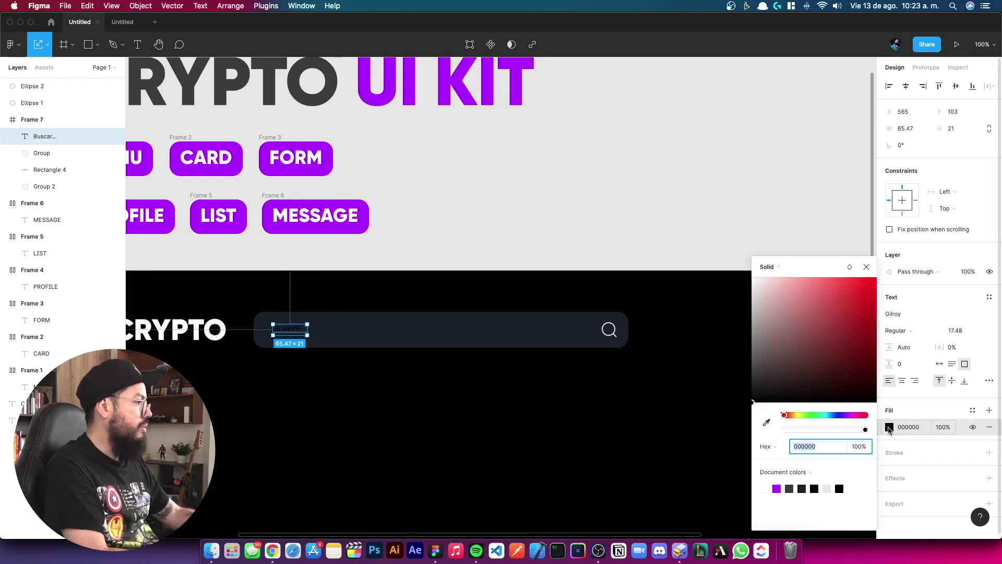
left_click(790, 488)
left_click(611, 195)
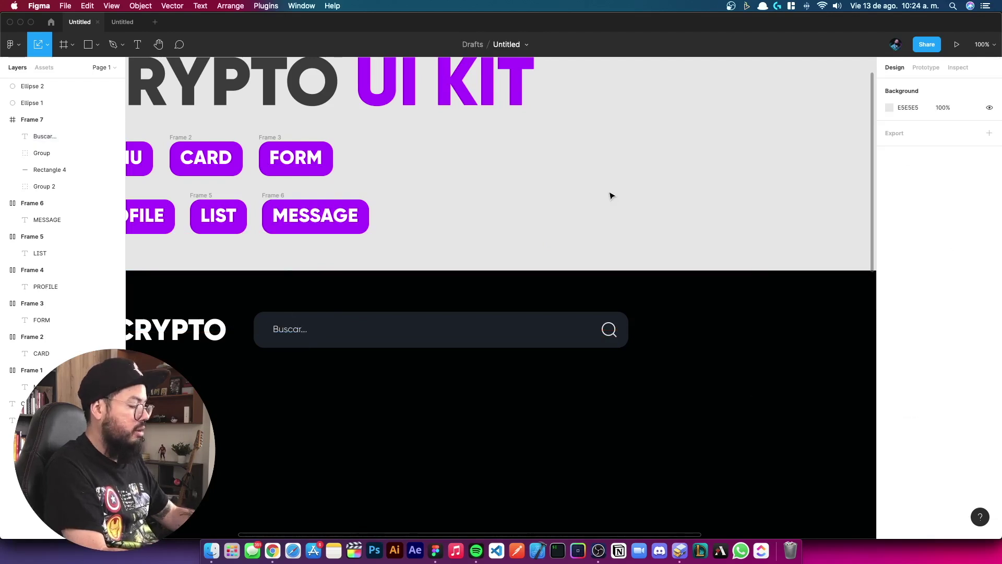
Fine-tune the placeholder's size to 90.41×29 inside the search bar.
key("minus")
scroll(579, 232, "up", 5)
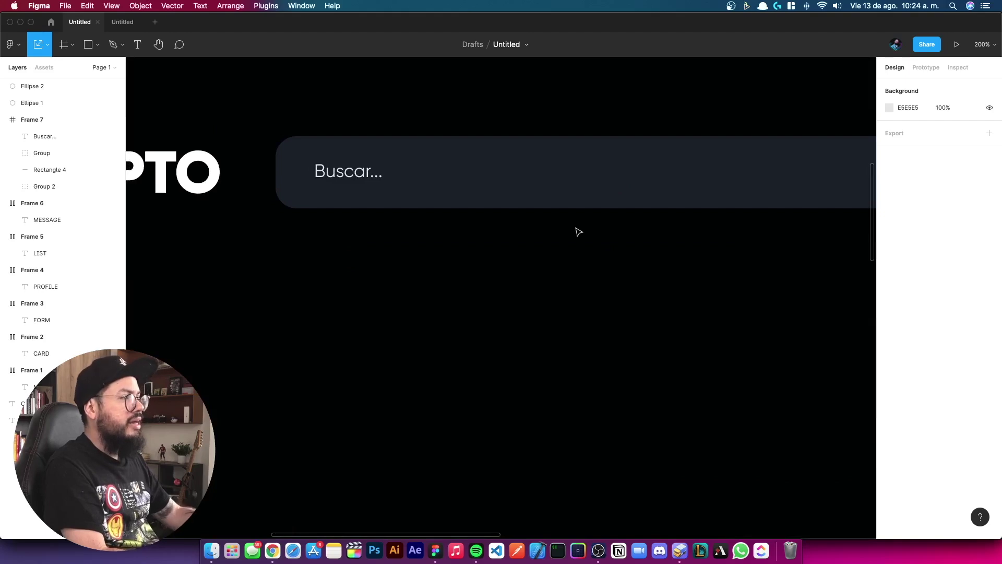
scroll(578, 232, "up", 2)
left_click(376, 192)
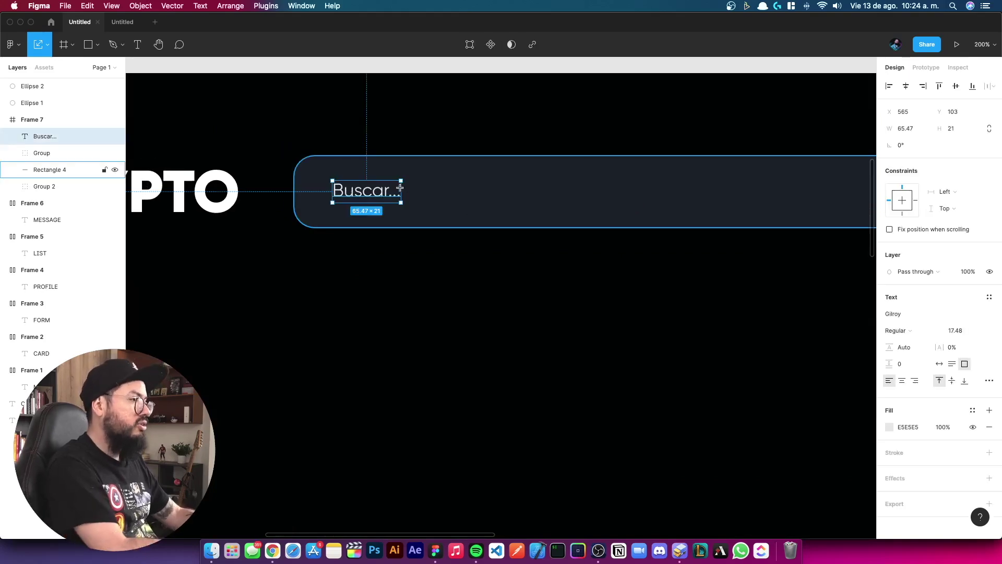
mouse_move(406, 178)
left_mouse_down()
mouse_move(430, 208)
mouse_move(392, 198)
left_mouse_up()
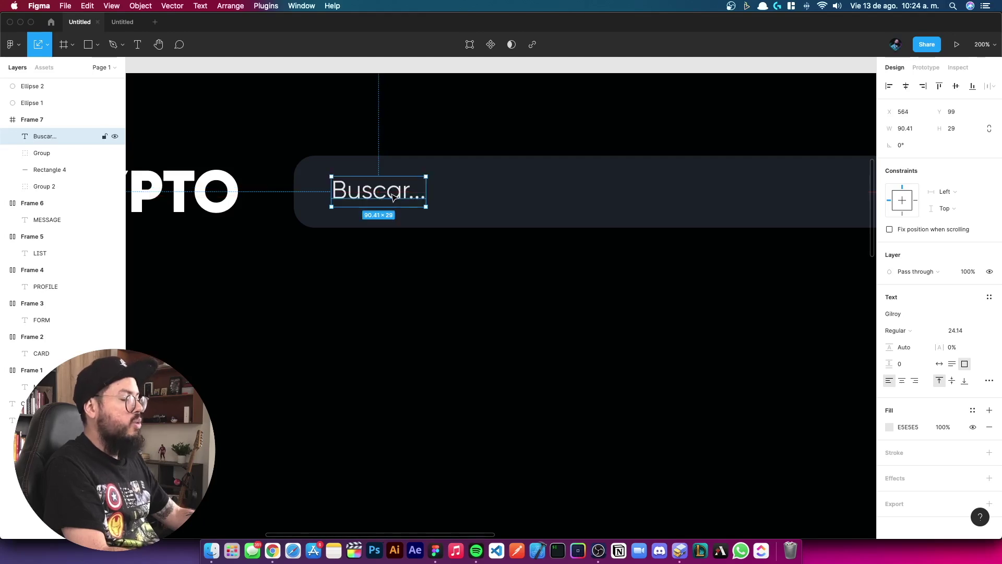
key("shift+0")
left_click(589, 162)
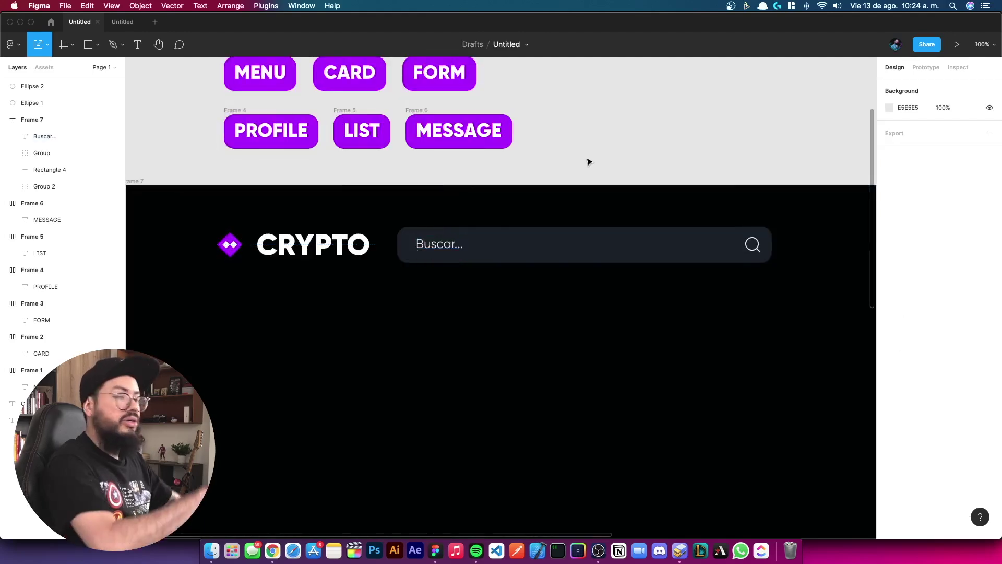
Move the purple MENU button into the navbar right of the search bar.
key("minus")
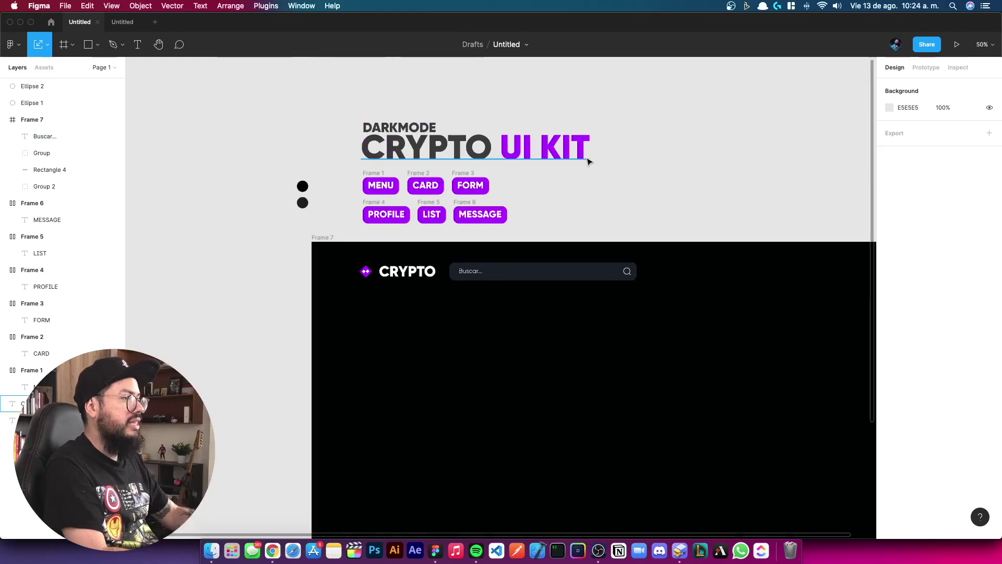
mouse_move(638, 218)
left_mouse_down()
mouse_move(495, 195)
mouse_move(556, 171)
left_mouse_up()
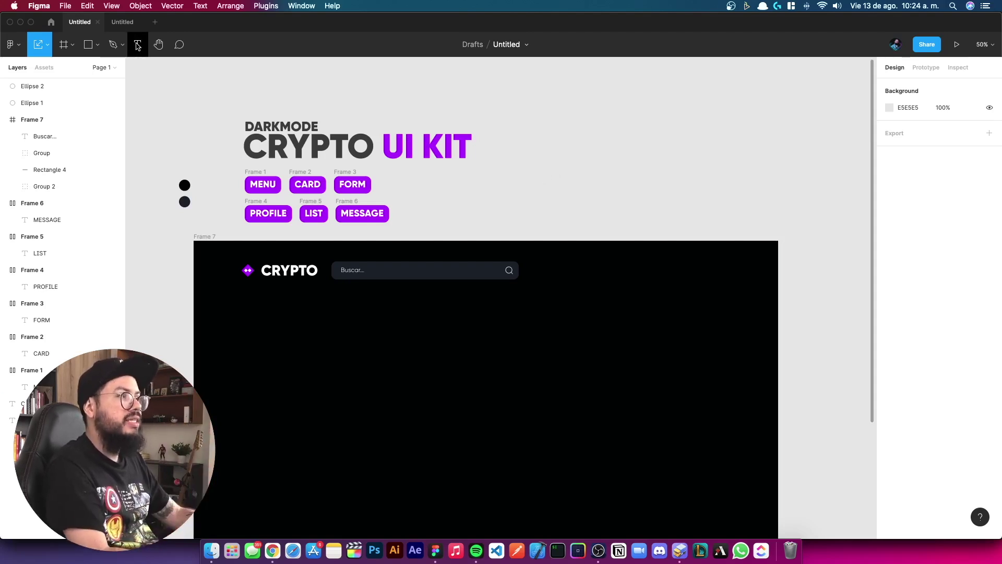
left_click(263, 189)
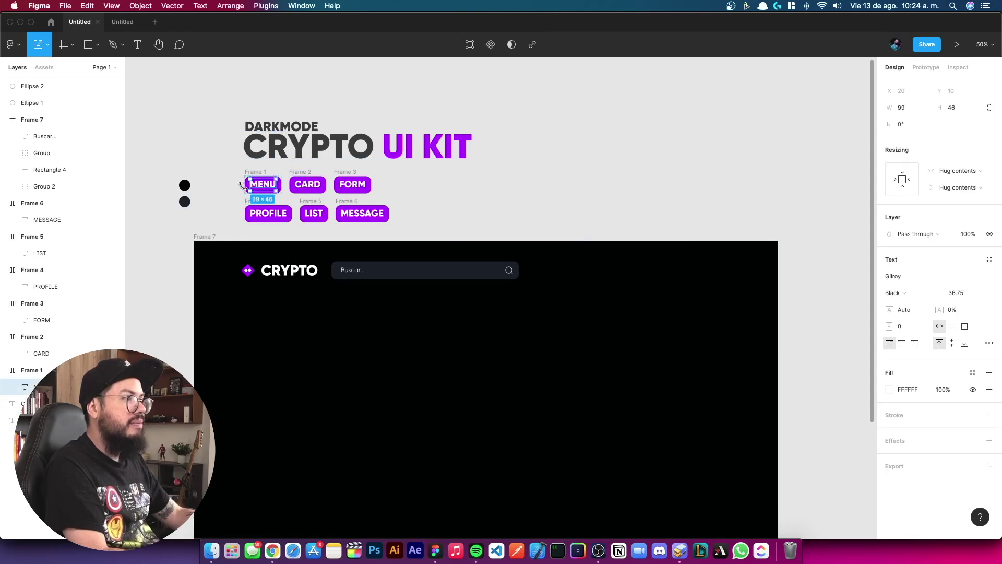
key("shift+0")
left_click(181, 126)
left_click_drag(183, 128, 749, 302)
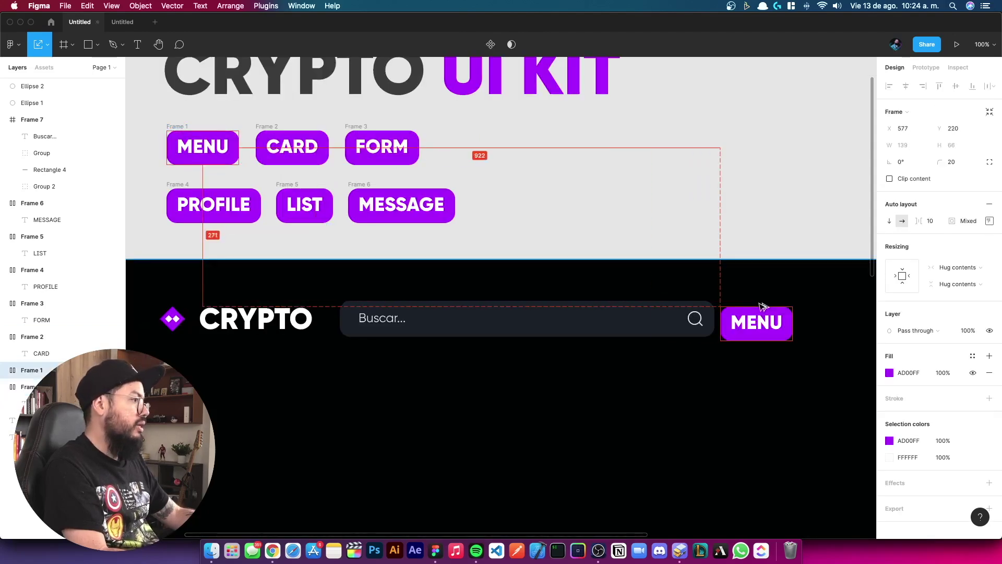
Relabel the button 'Inicio' in Semibold weight.
scroll(533, 305, "right", 8)
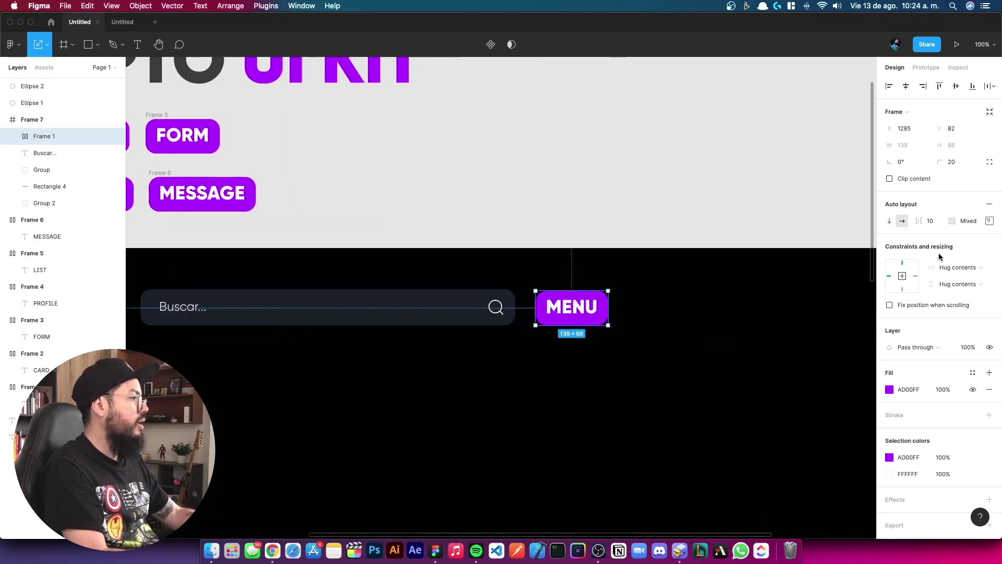
double_click(567, 312)
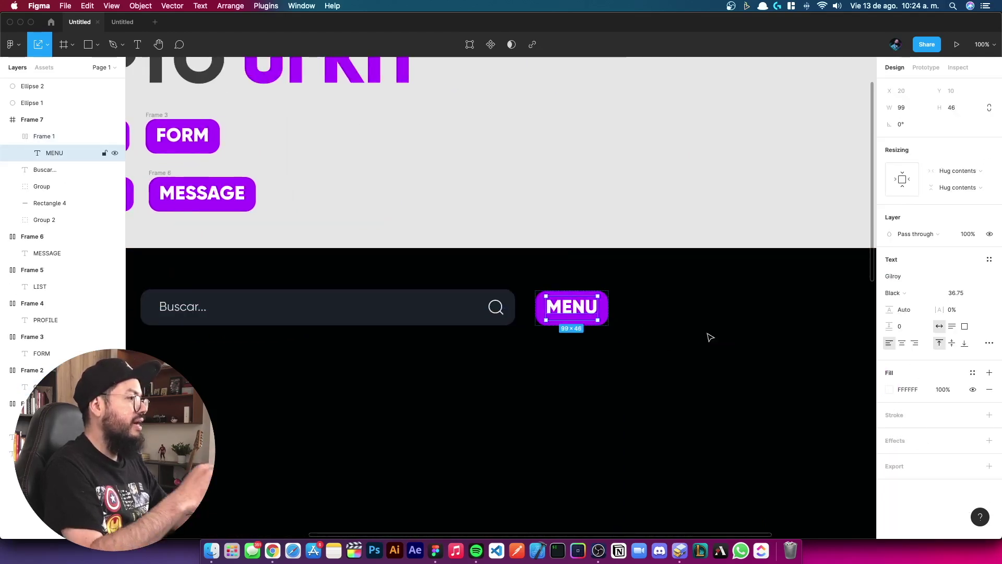
left_click(909, 293)
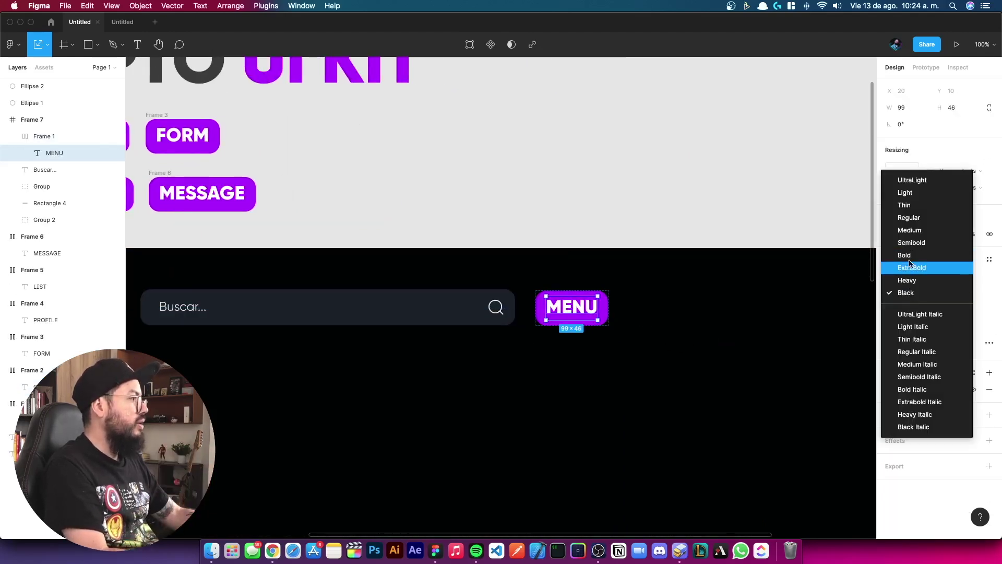
left_click(911, 243)
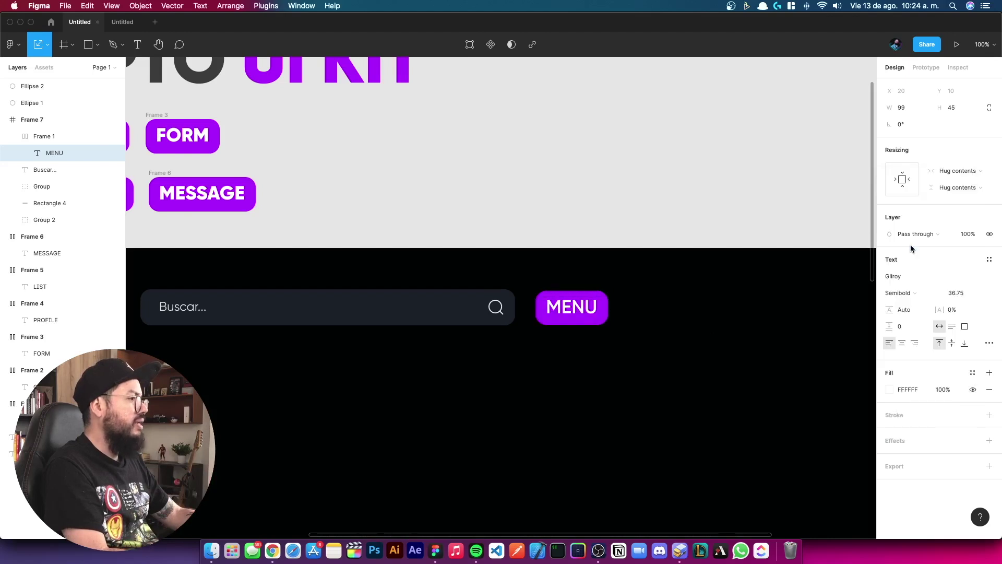
double_click(575, 308)
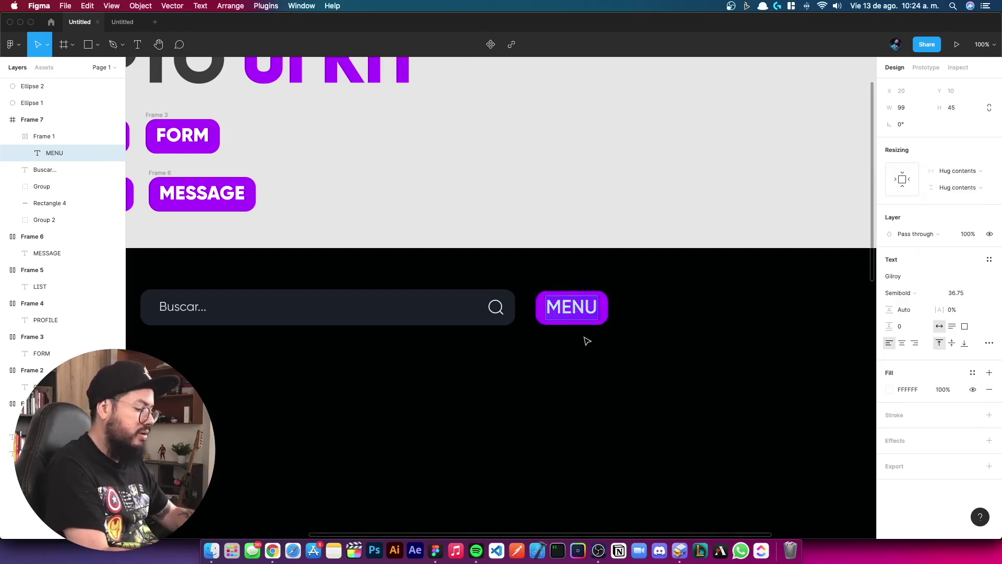
type("Inicio")
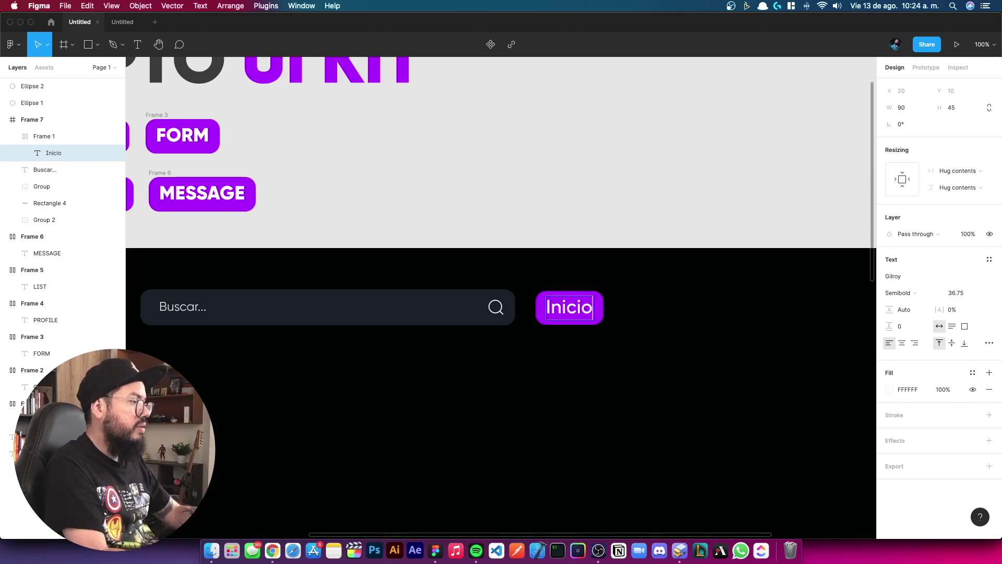
key("Escape")
left_click(541, 213)
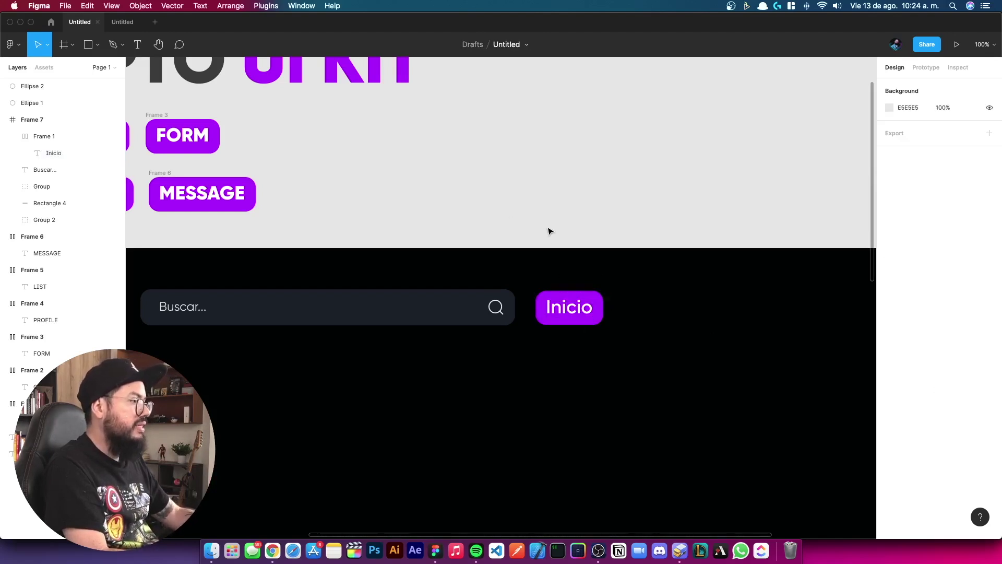
Wrap the Inicio button in an auto-layout frame and paste copies of it.
left_click(565, 316)
left_click_drag(632, 361, 493, 372)
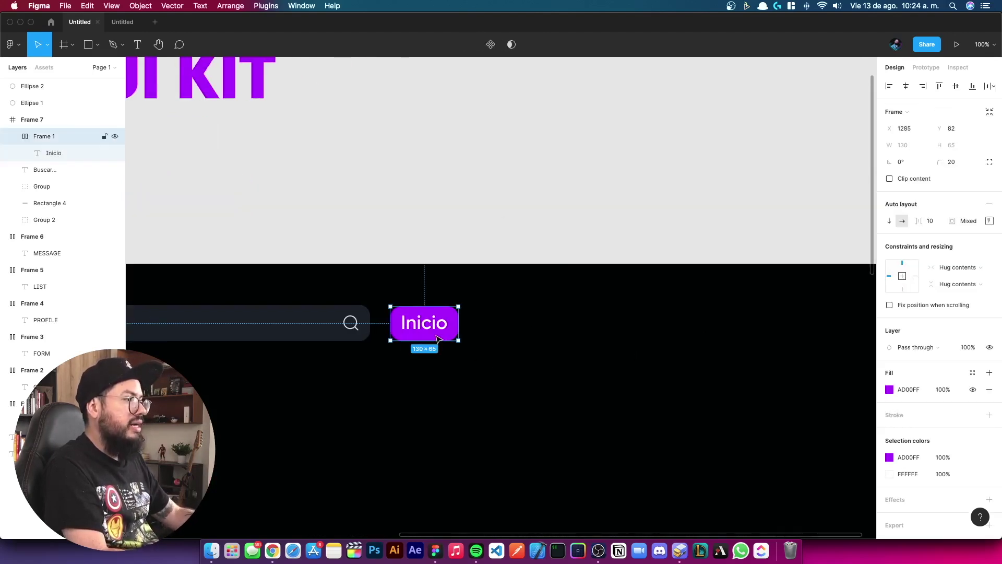
key("shift+a")
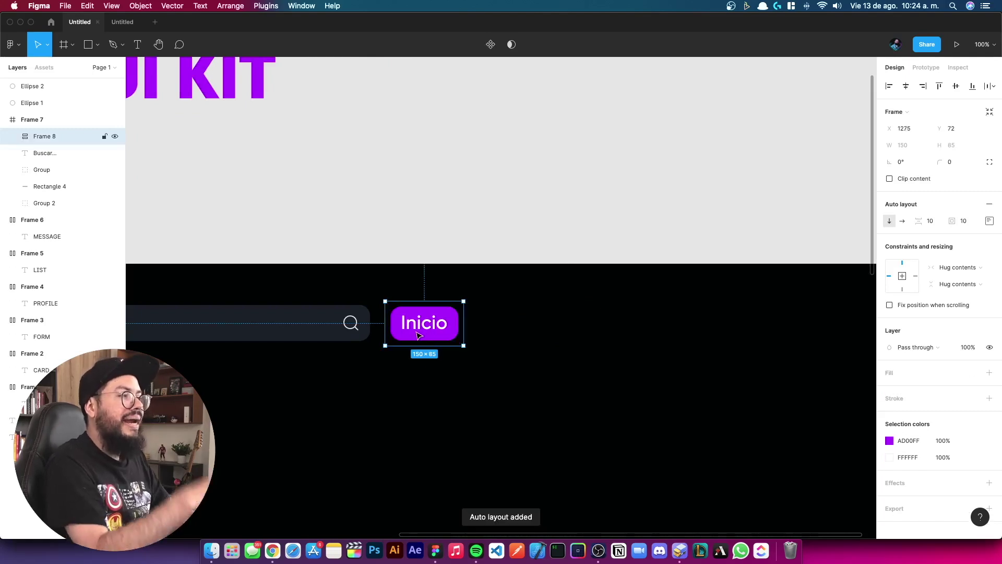
left_click(13, 137)
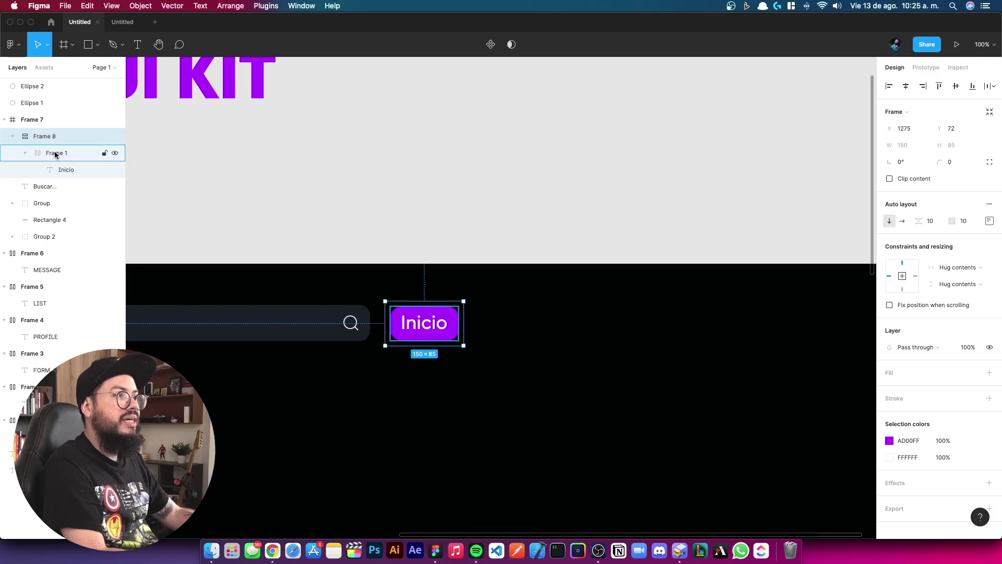
left_click(55, 154)
key("super+v")
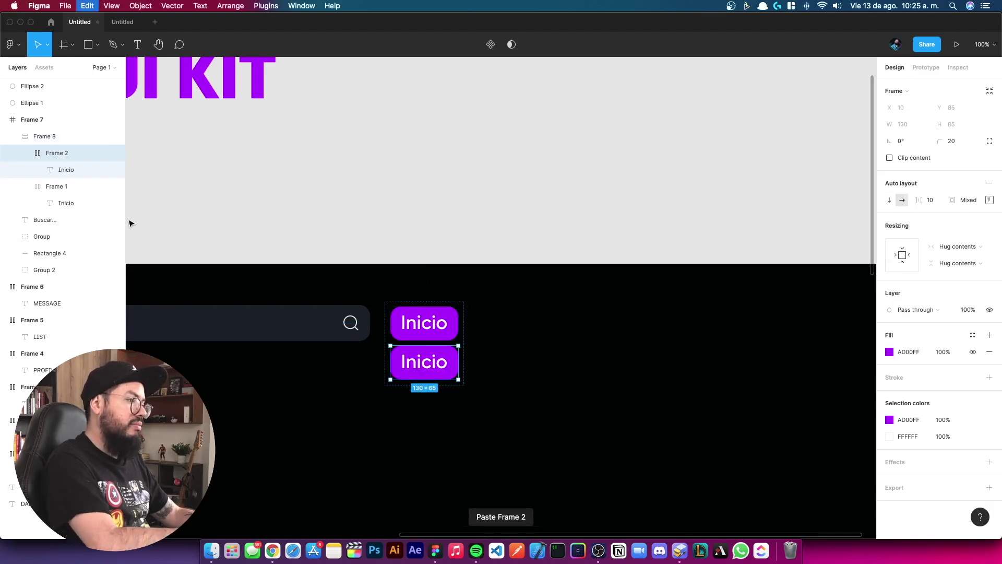
key("super+v")
key("super+v")
key("super+v")
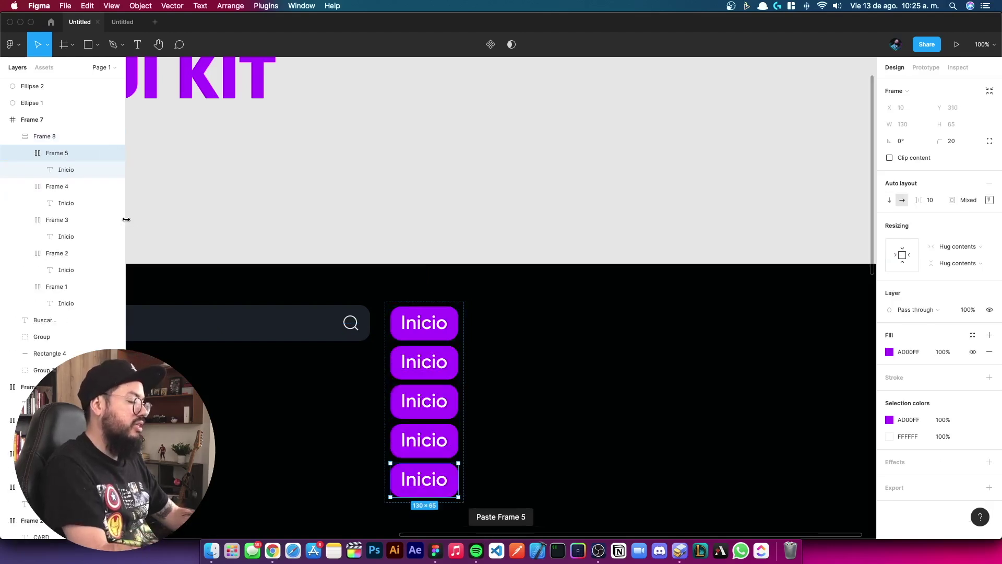
Delete the fifth Inicio button and arrange the remaining four in a horizontal row.
key("Delete")
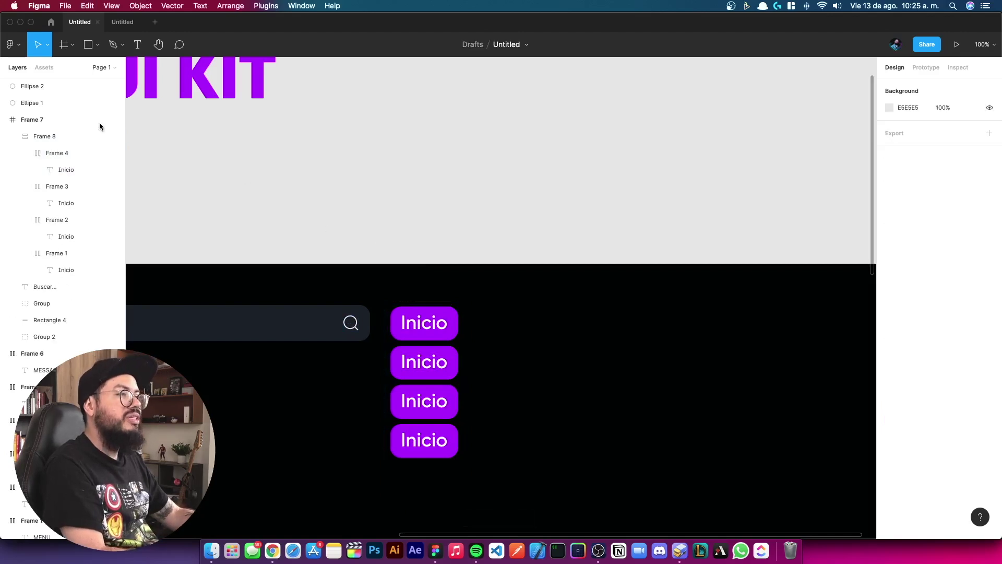
left_click(47, 138)
left_click(902, 221)
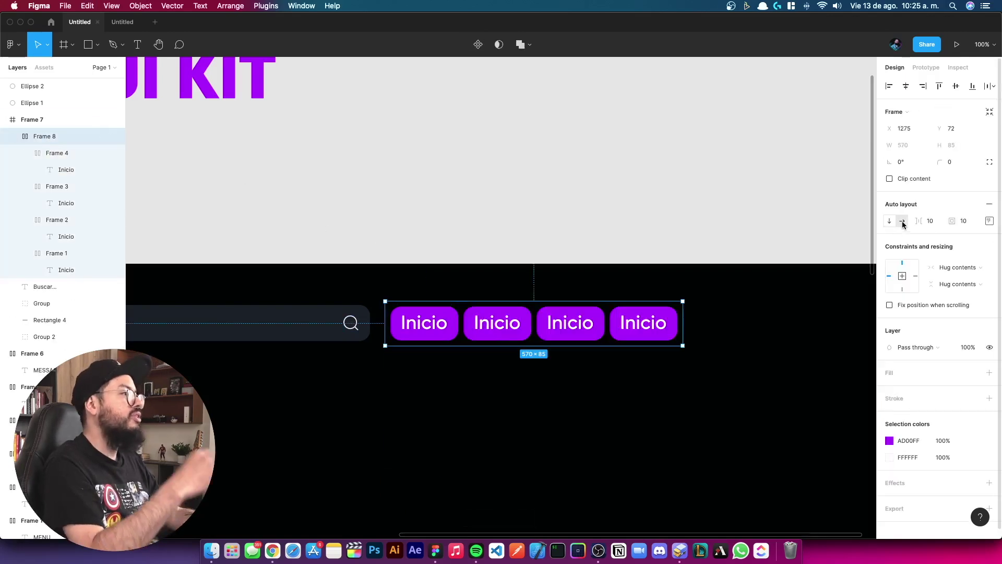
left_click(615, 157)
double_click(493, 328)
left_click(494, 328)
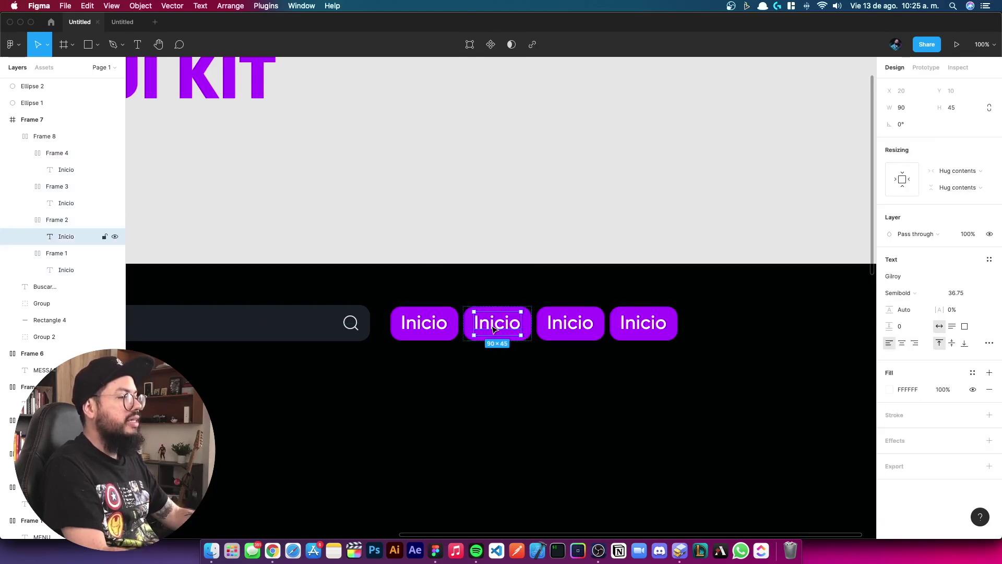
Remove the purple fill from the second, third and fourth Inicio buttons.
left_click(508, 313)
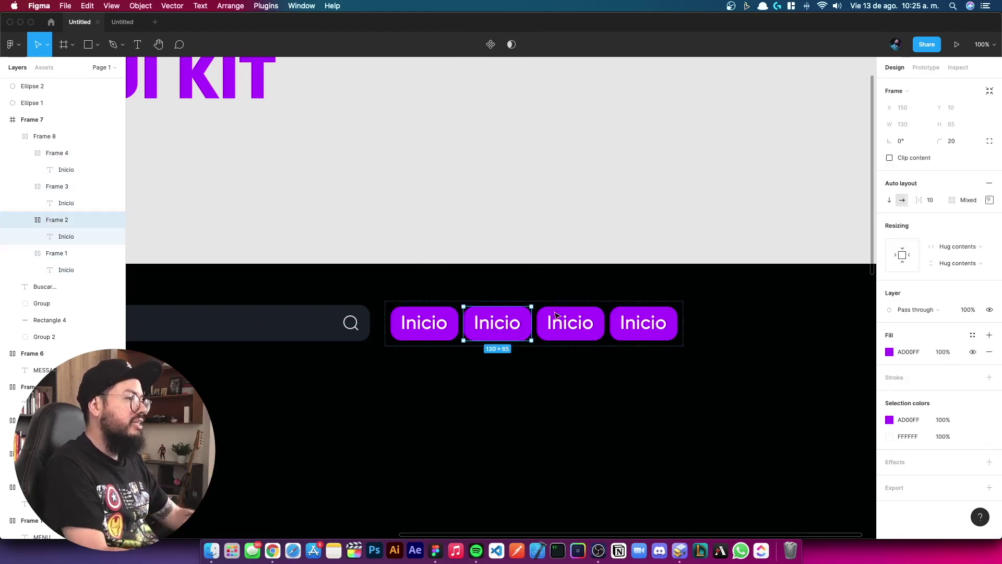
left_click(569, 315, "shift")
left_click(630, 316, "shift")
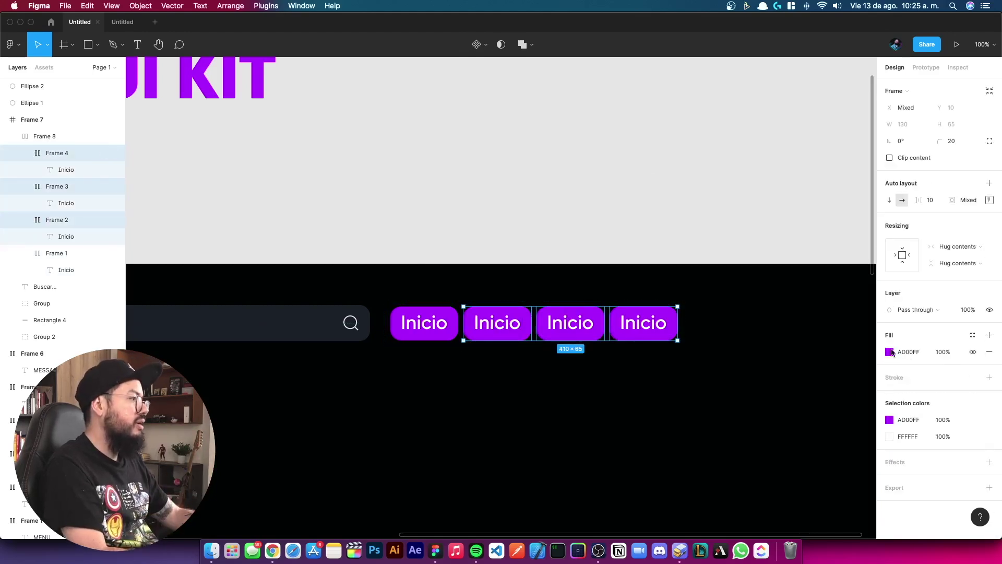
left_click(989, 354)
left_click(635, 188)
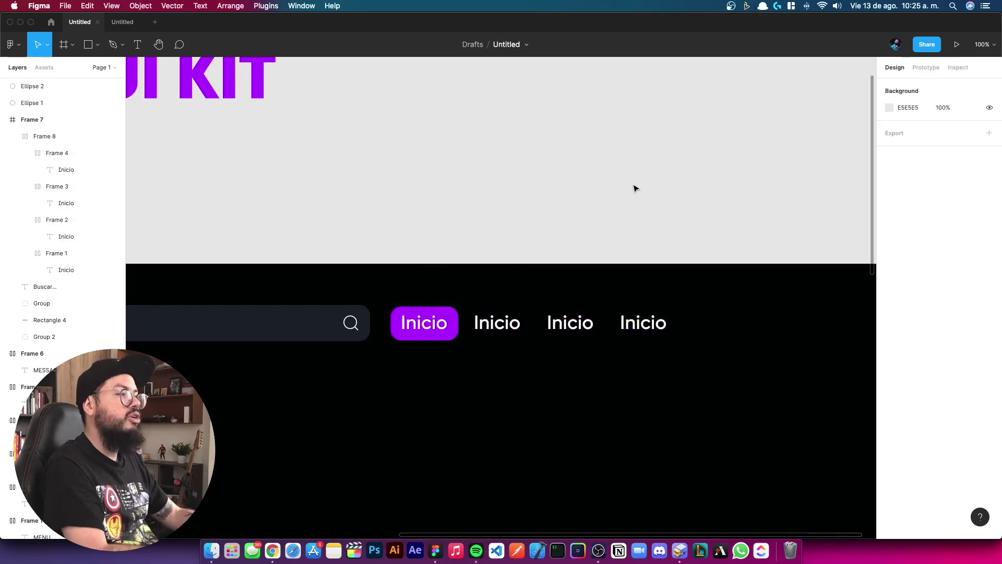
left_click(496, 326)
Relabel those three buttons Trade, Vender and Comprar.
double_click(499, 326)
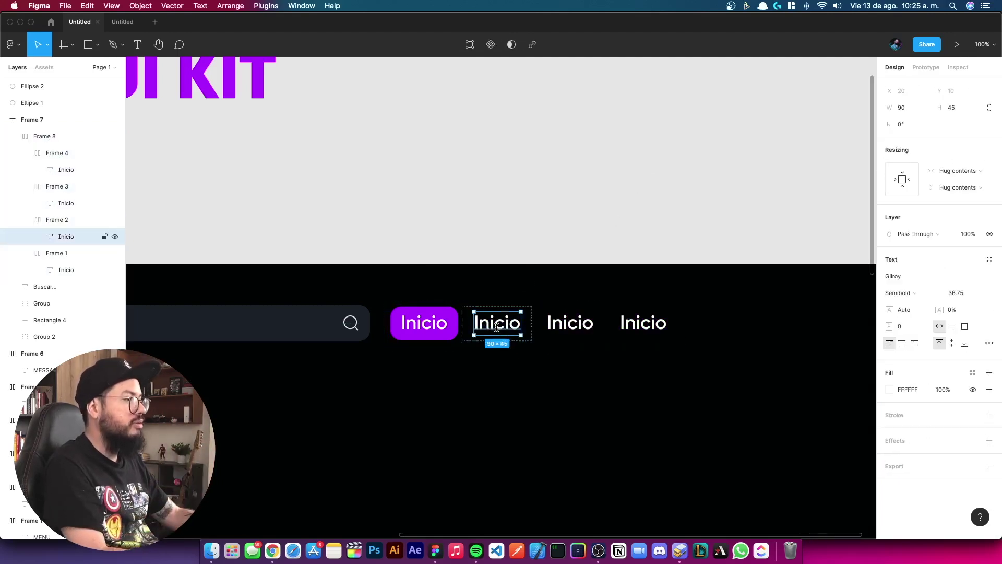
type("Trade")
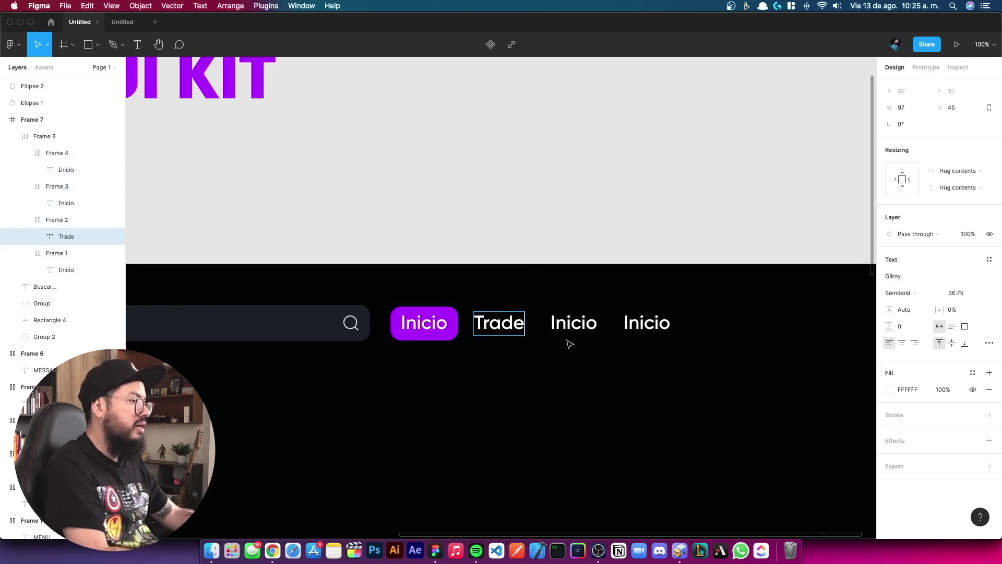
double_click(571, 326)
key("BackSpace")
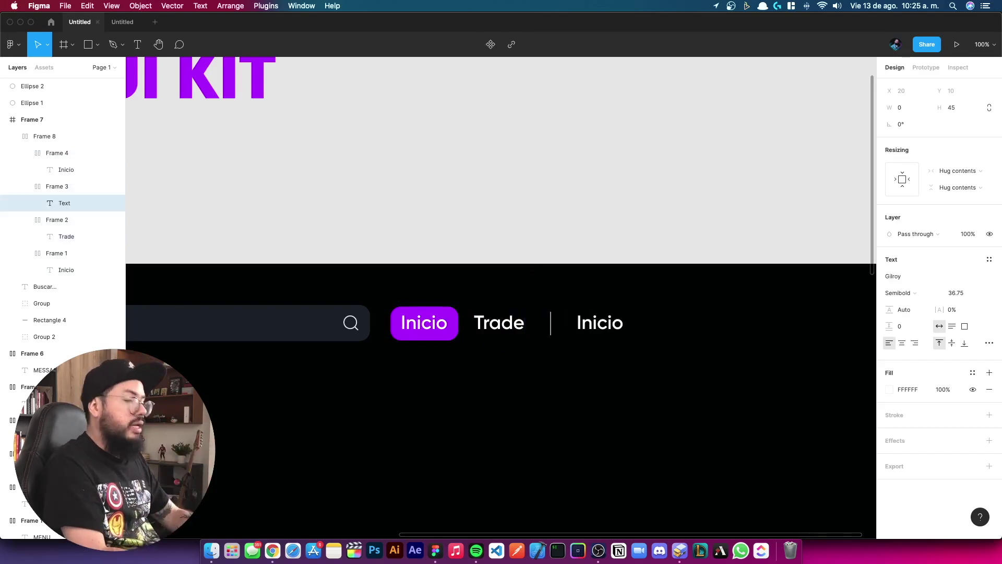
type("Vende")
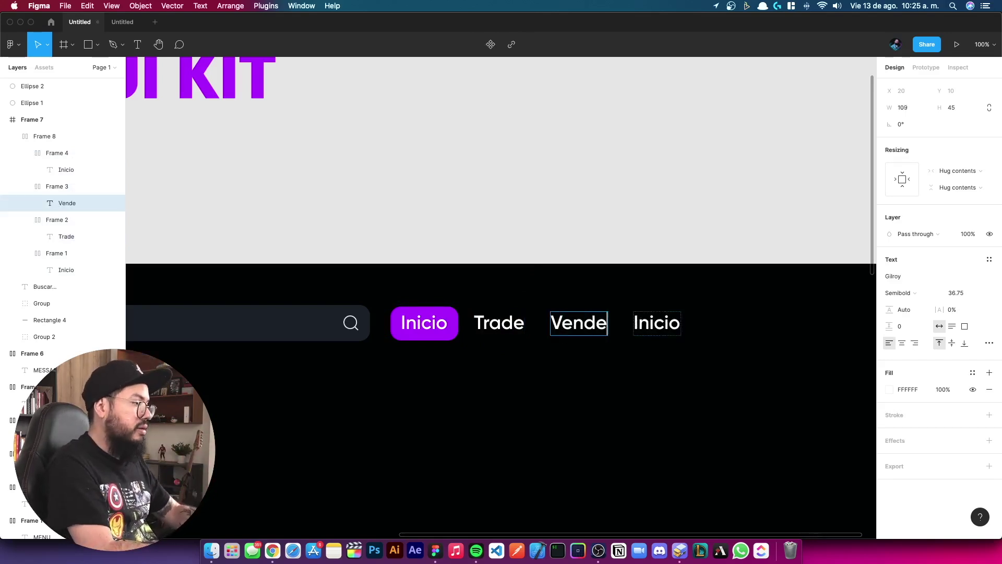
type("r")
double_click(662, 326)
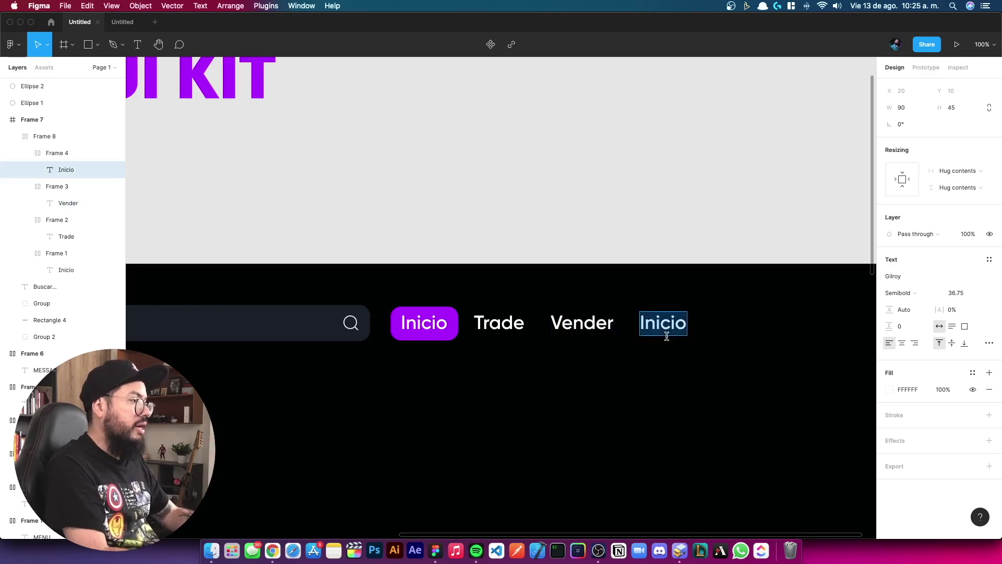
type("COmprar")
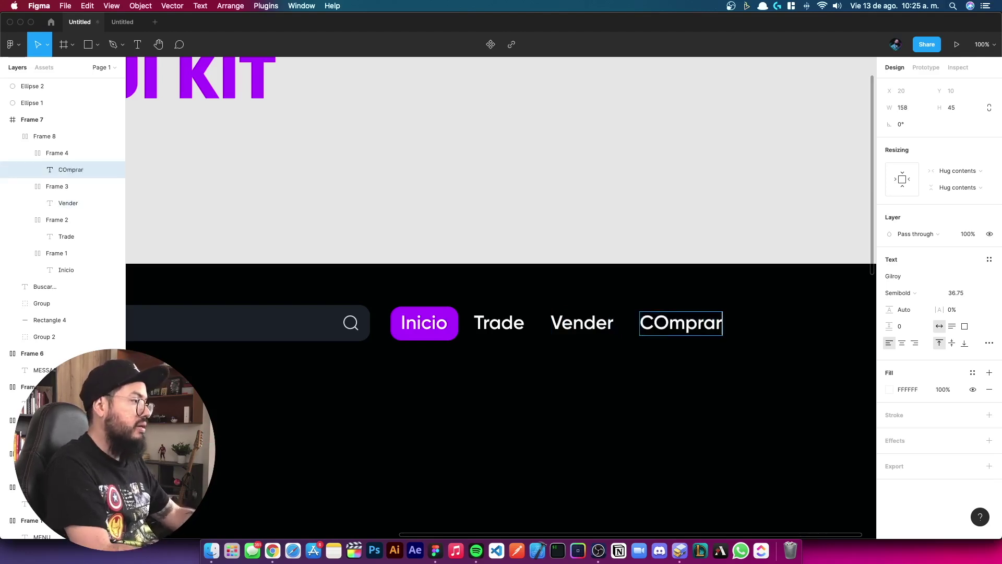
key("BackSpace")
type("o")
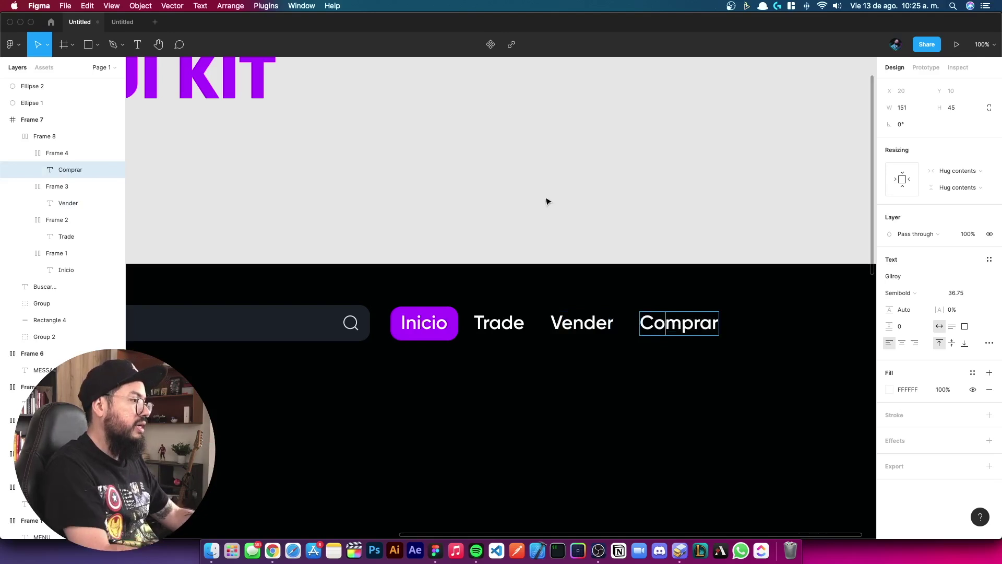
key("Escape")
key("shift+1")
Scale the nav links group down to 511.59×65 and move it beside the search bar.
key("Escape")
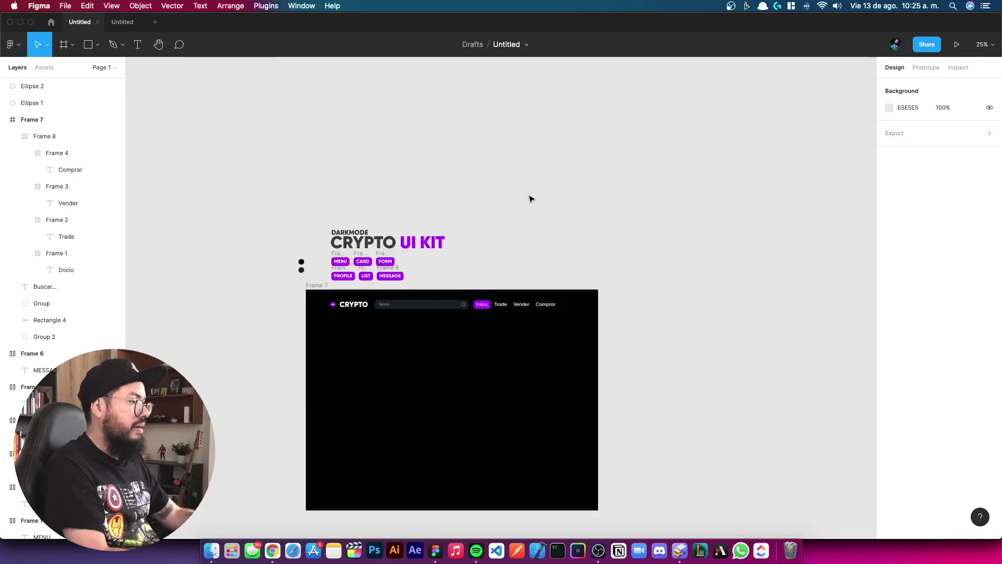
scroll(531, 199, "up", 3)
left_click_drag(531, 218, 603, 192)
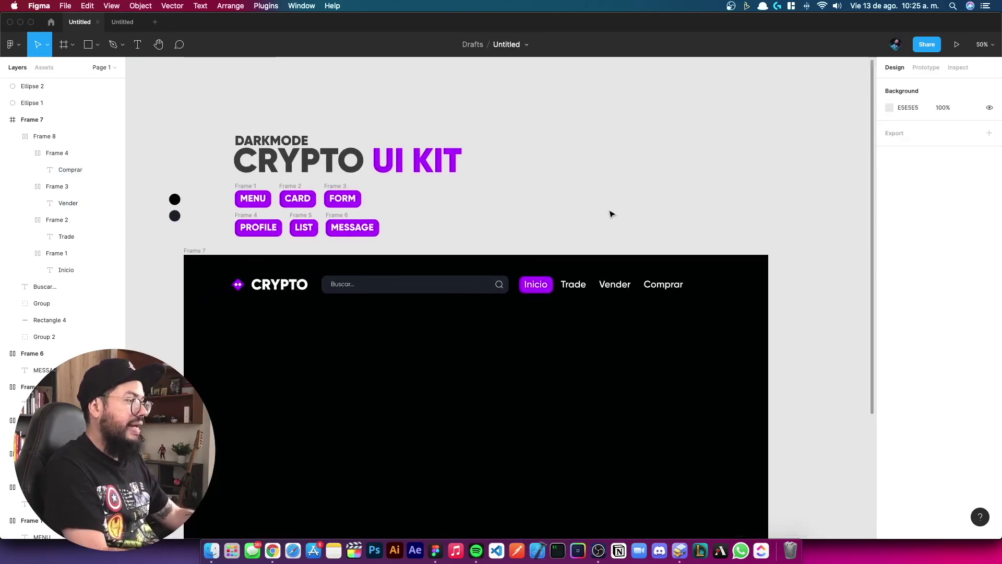
left_click(556, 285)
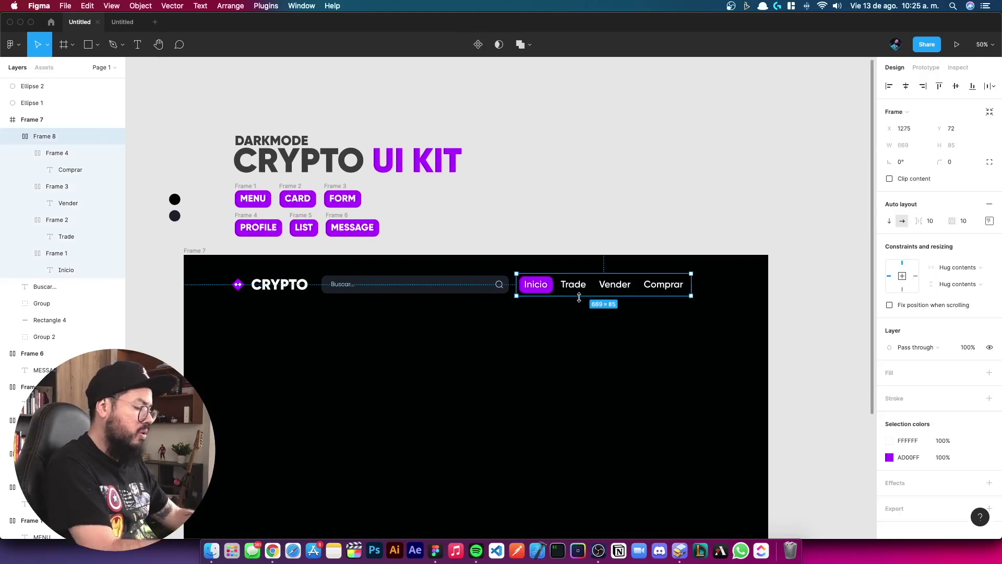
left_click_drag(692, 272, 660, 275)
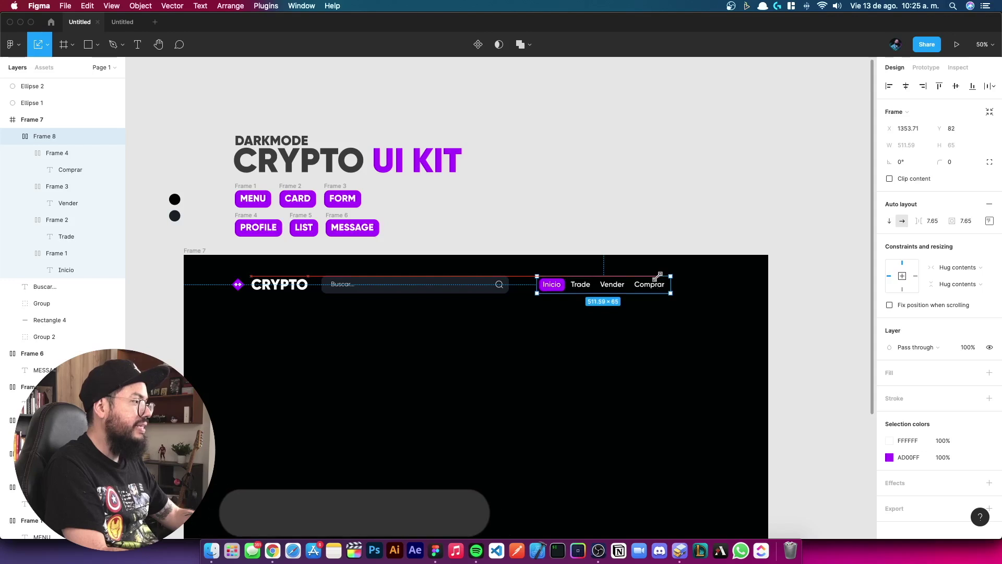
left_click_drag(615, 289, 598, 289)
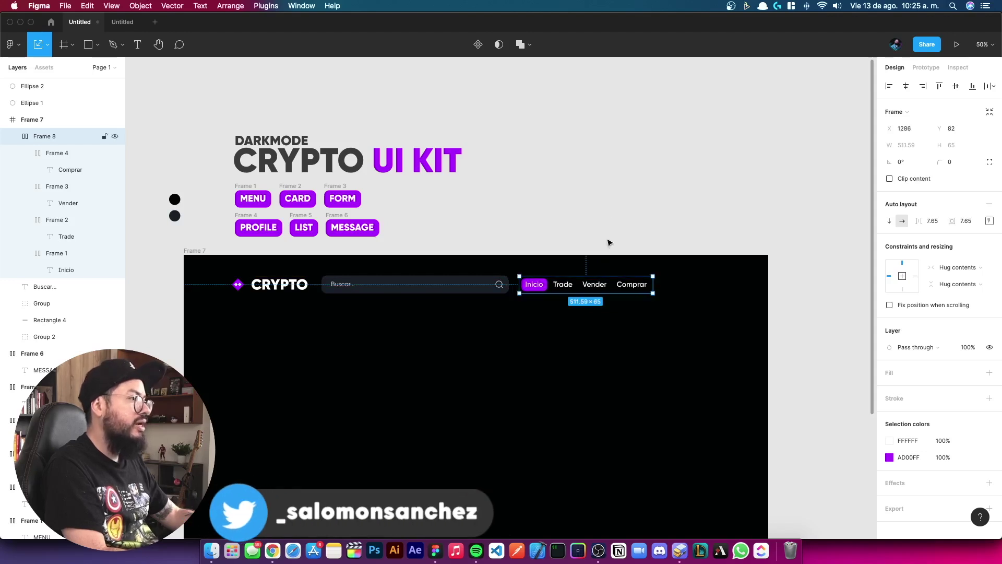
left_click(611, 173)
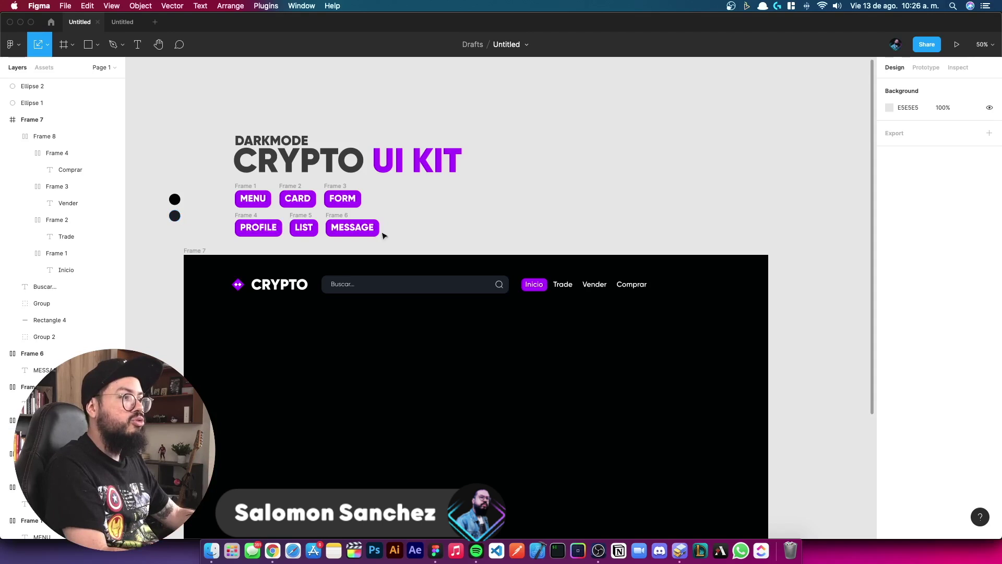
Paste the memoji image, round it into a circle, and shrink it to a 62×62 navbar avatar.
key("v")
key("ctrl+v")
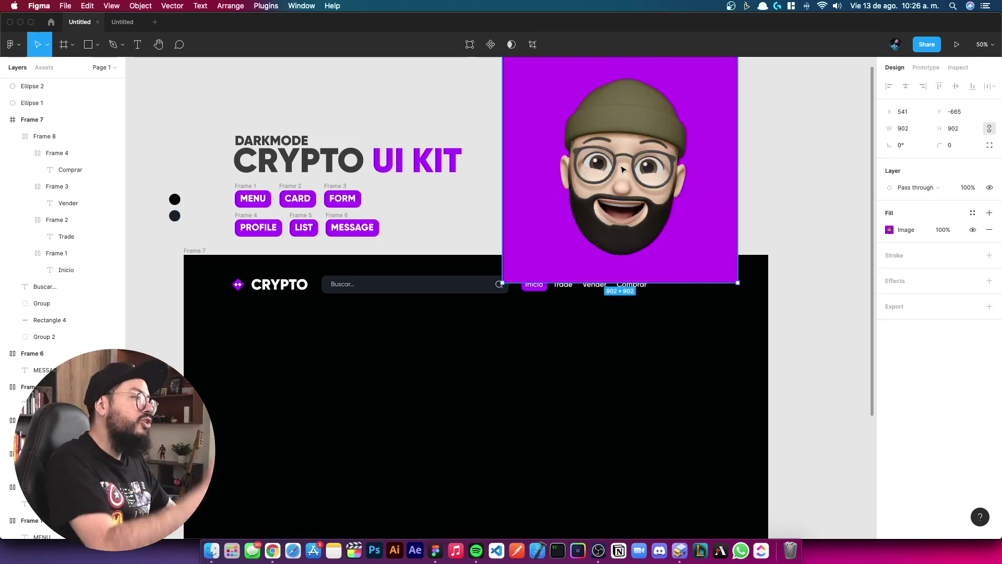
left_click_drag(730, 275, 565, 85)
scroll(613, 162, "up", 2)
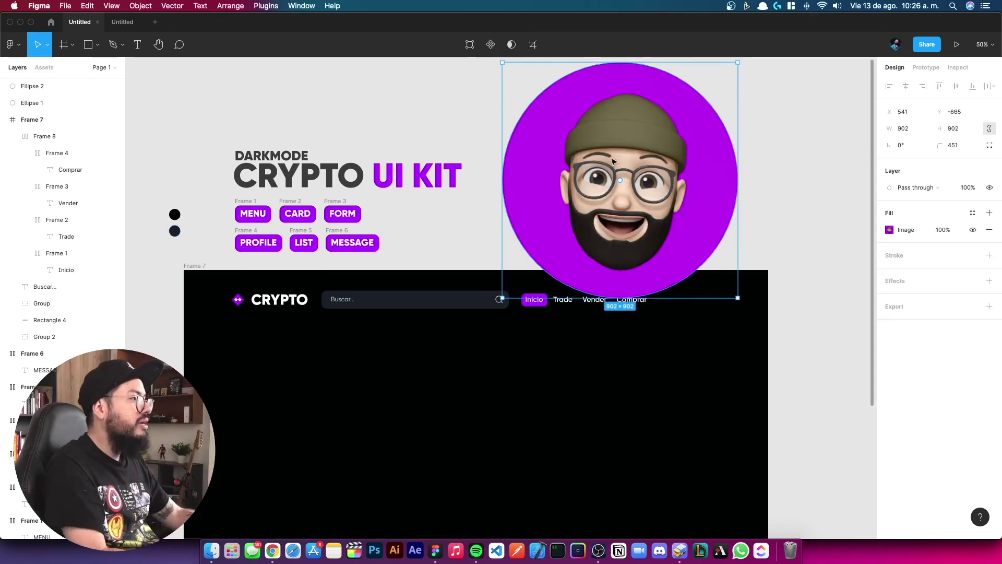
mouse_move(737, 63)
left_mouse_down()
mouse_move(510, 280)
mouse_move(661, 315)
mouse_move(714, 305)
left_mouse_up()
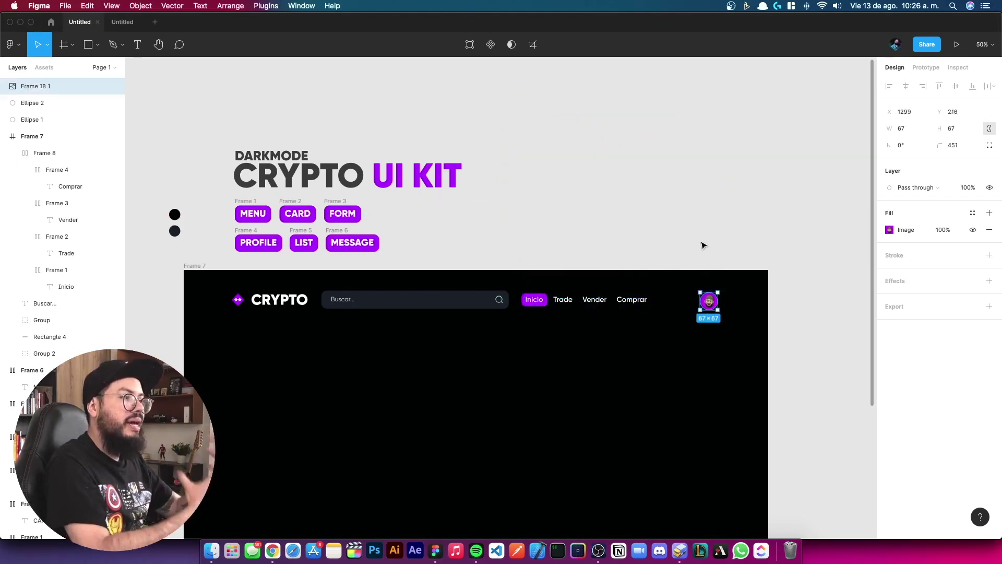
key("ctrl+plus")
left_click_drag(703, 246, 490, 257)
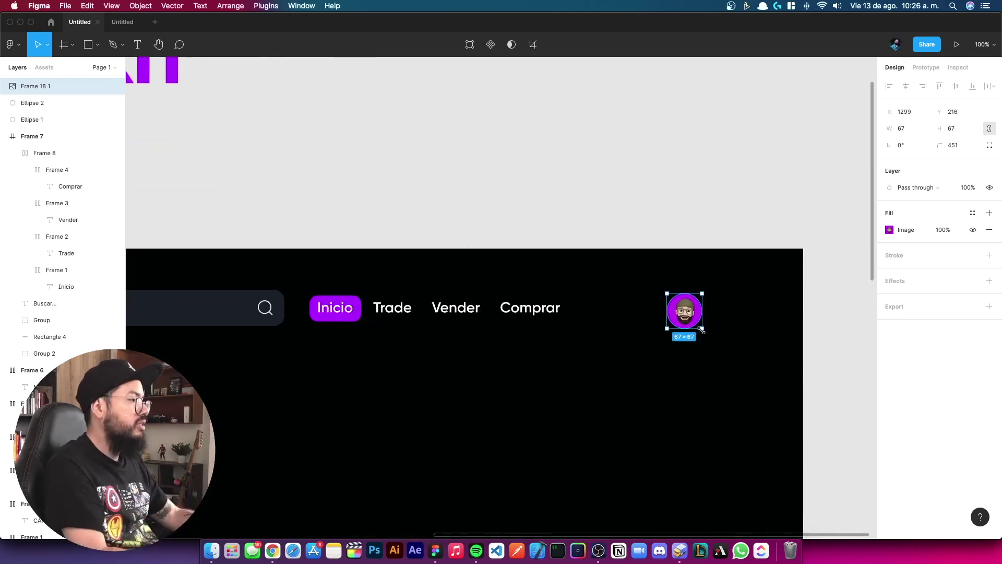
left_click_drag(699, 328, 696, 325)
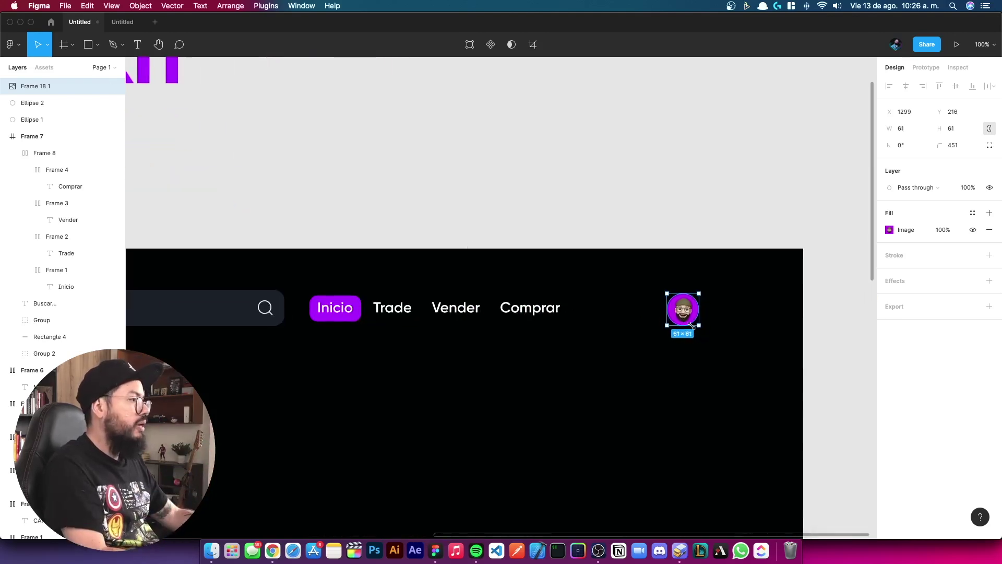
left_click(642, 169)
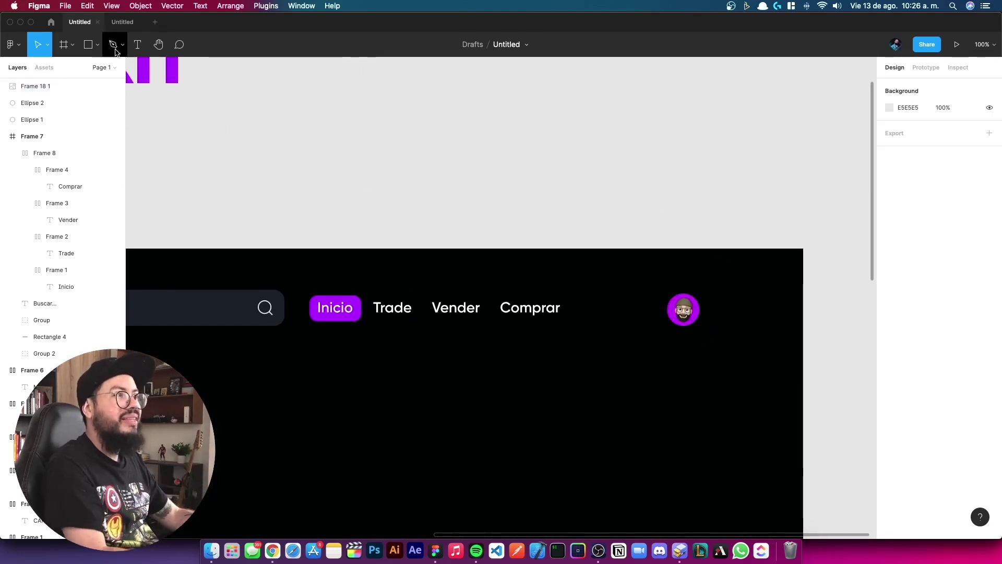
Insert a bell-dot icon from the Iconify plugin and place it beside the avatar.
right_click(443, 136)
mouse_move(494, 170)
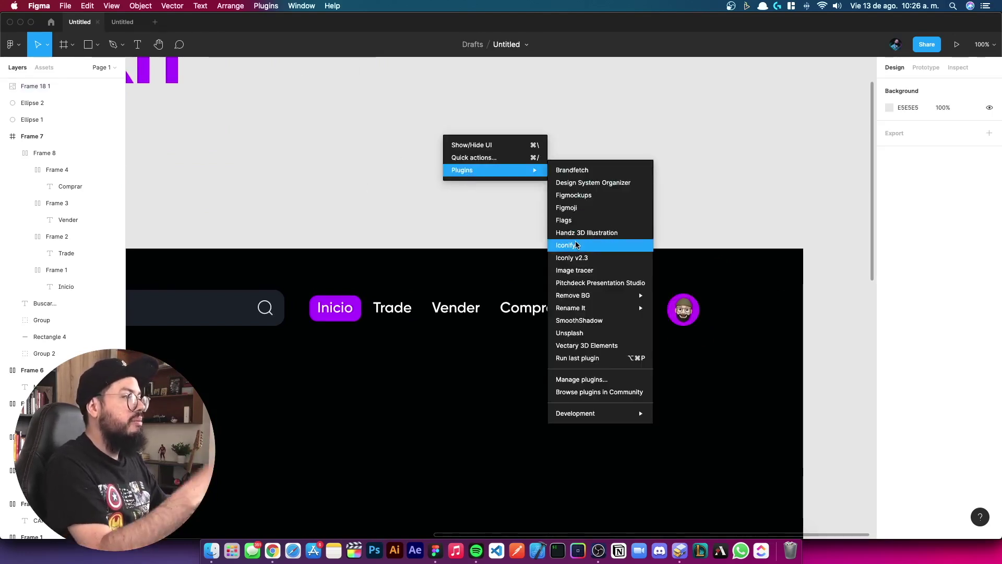
left_click(575, 245)
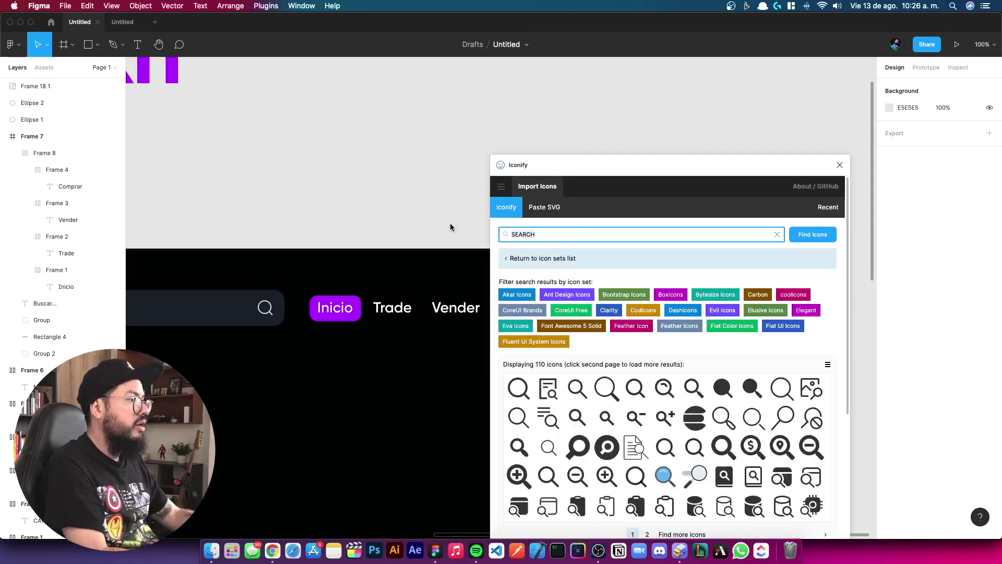
type("bell")
key("Return")
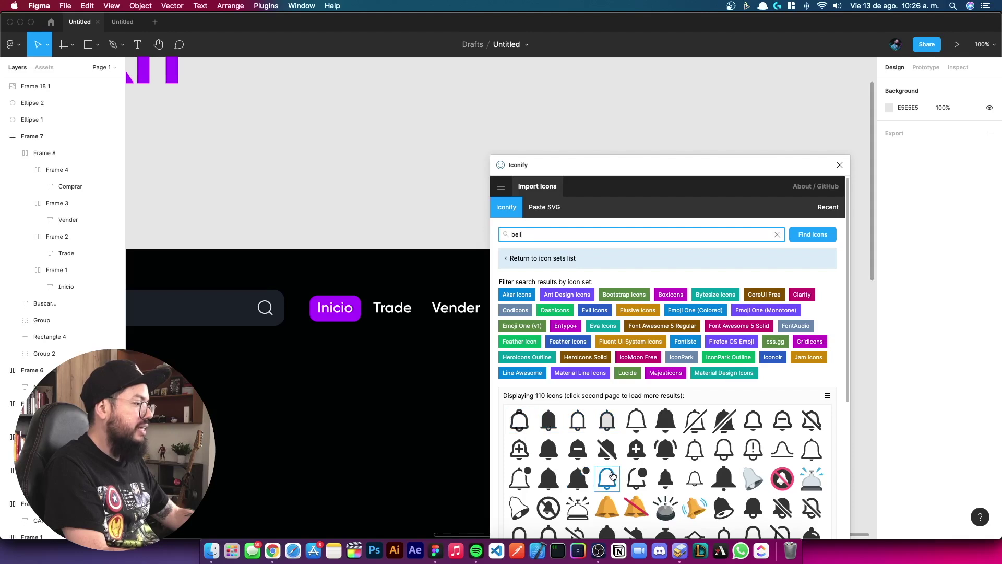
left_click_drag(635, 478, 391, 137)
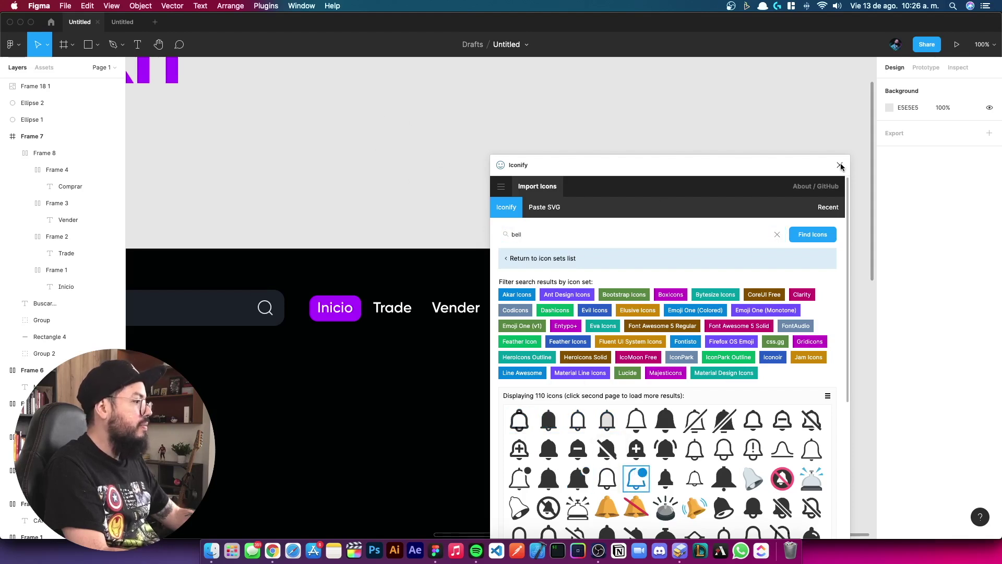
left_click(840, 165)
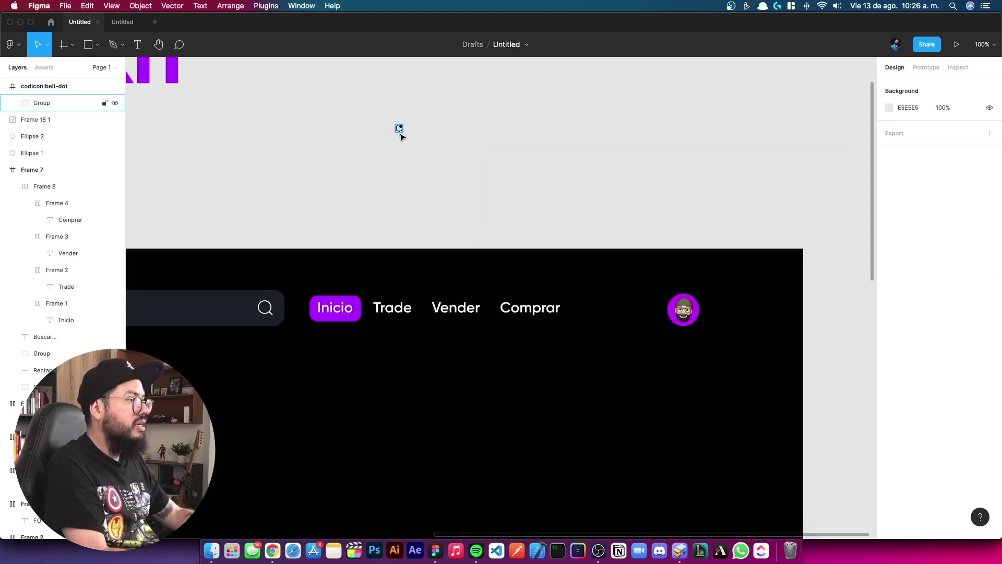
mouse_move(399, 129)
left_mouse_down()
mouse_move(601, 232)
mouse_move(642, 315)
mouse_move(651, 303)
left_mouse_up()
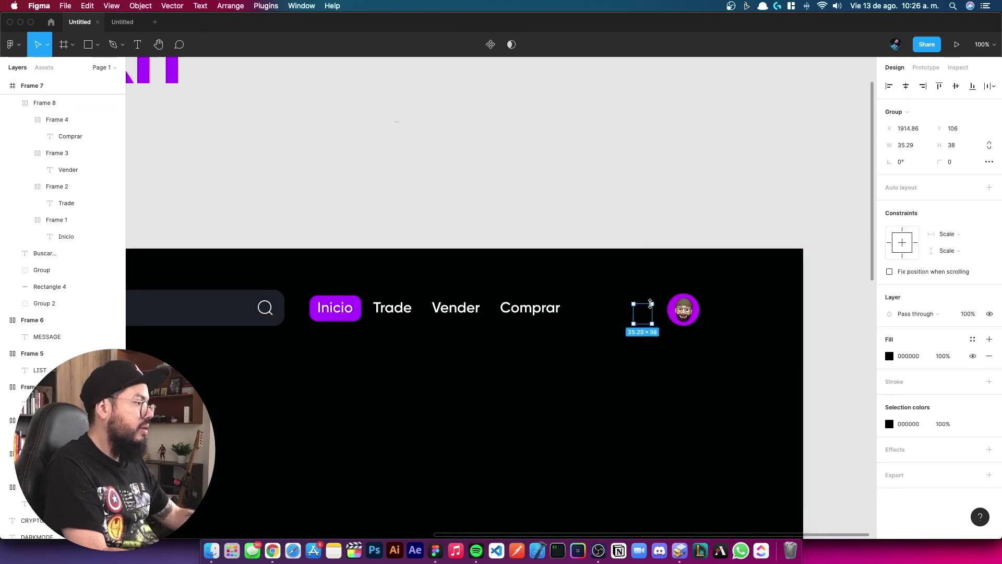
Colour the bell icon E5E5E5 and shrink it to about 24×26.
left_click(889, 357)
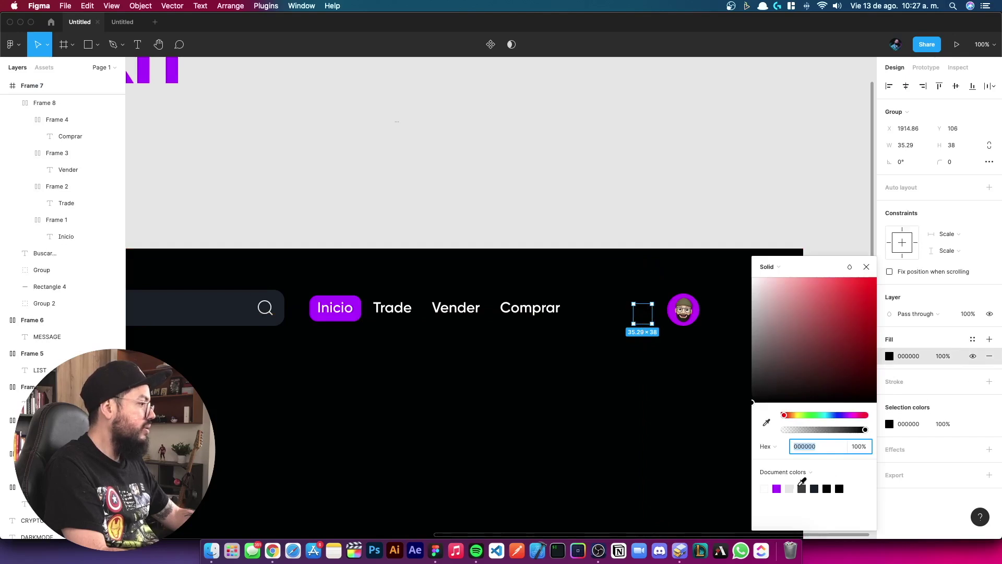
left_click(789, 488)
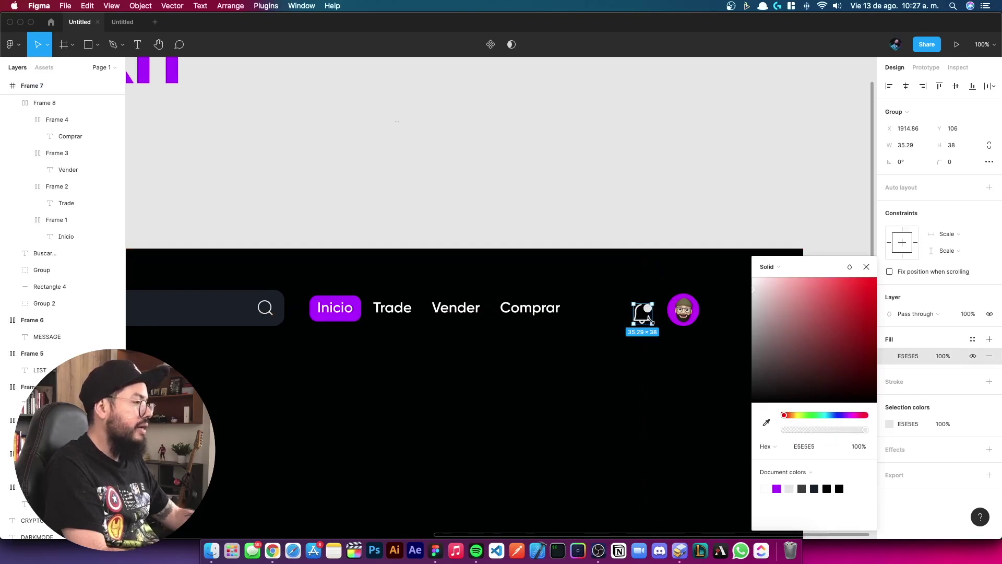
left_click_drag(651, 324, 648, 317)
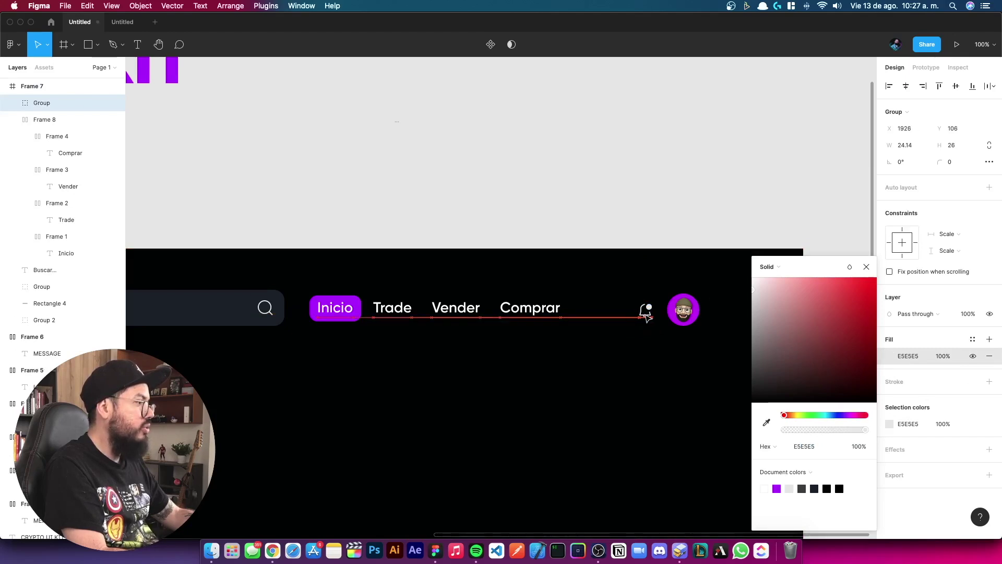
left_click(577, 166)
Select the Trade, Vender and Comprar link frames together in the nav.
left_click(397, 312)
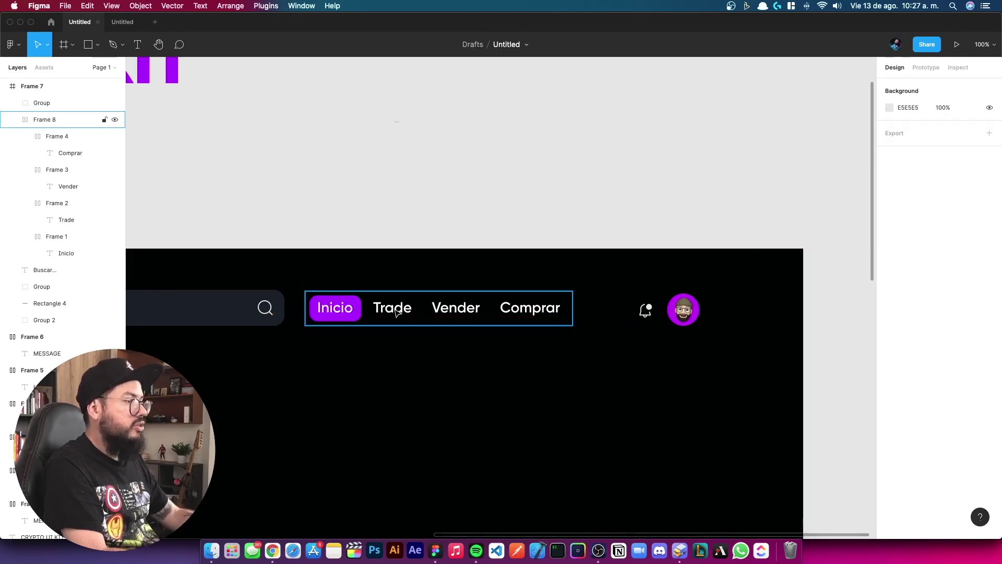
double_click(391, 313)
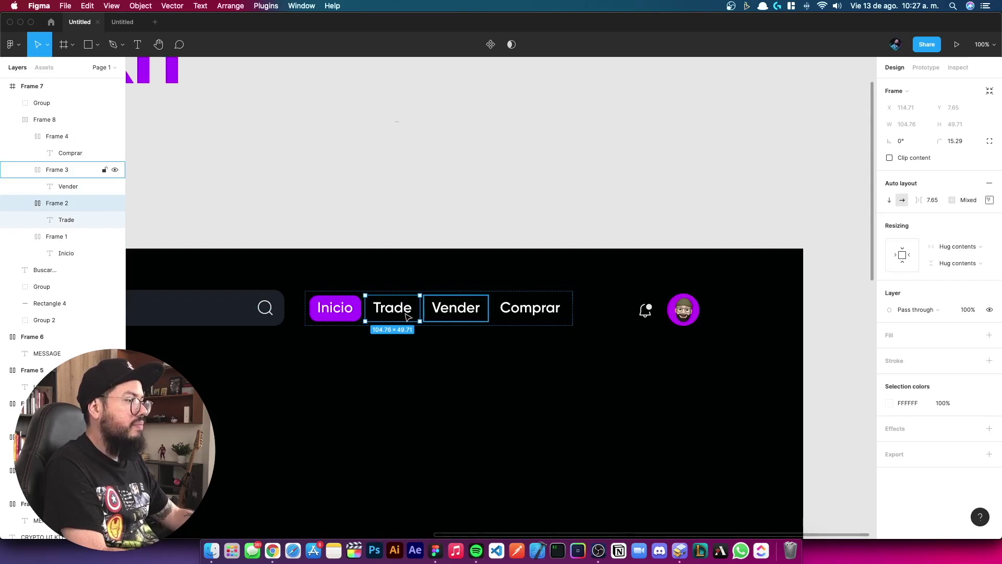
left_click(394, 310)
left_click(456, 311, "shift")
left_click(536, 311, "shift")
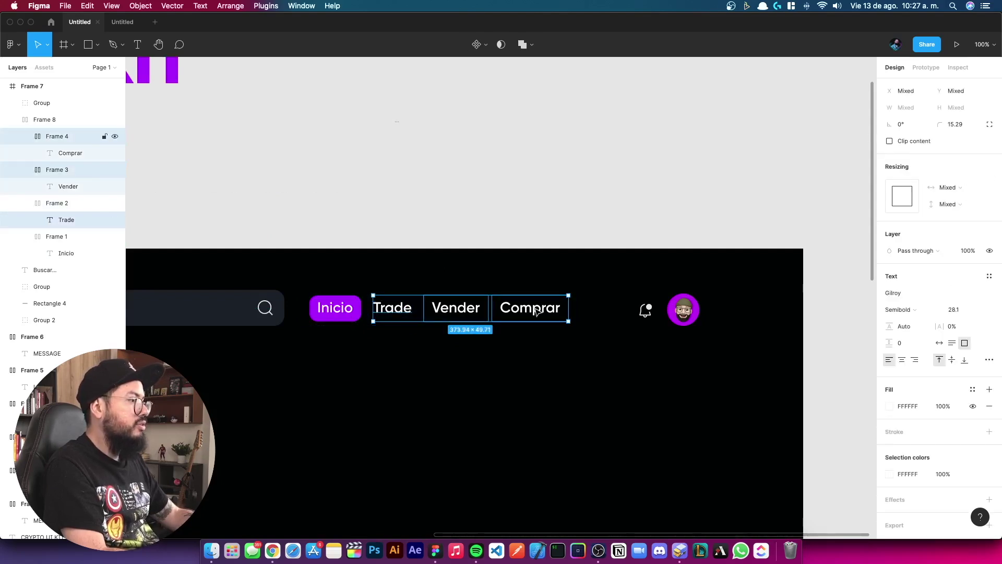
left_click(536, 311)
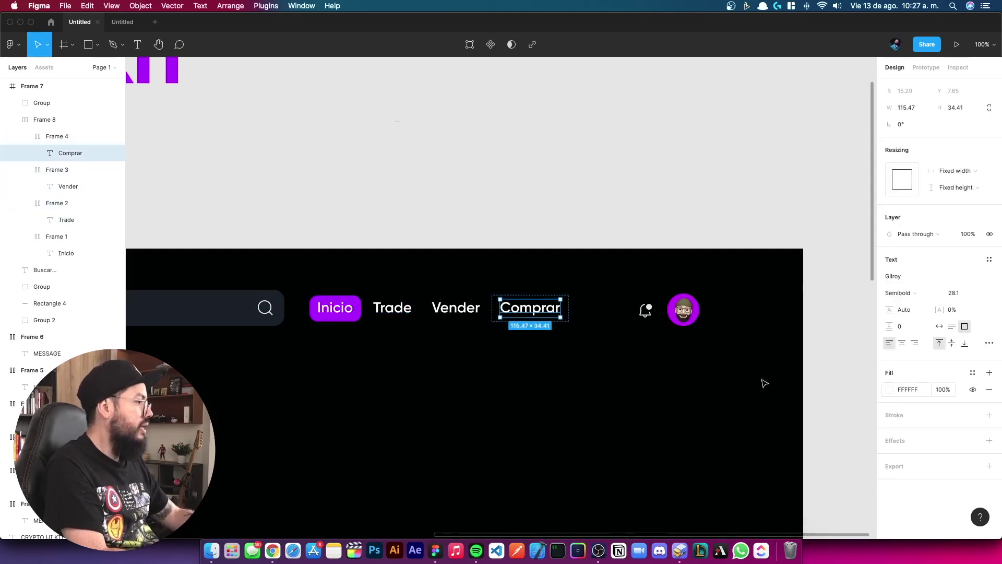
left_click(402, 309)
double_click(416, 307)
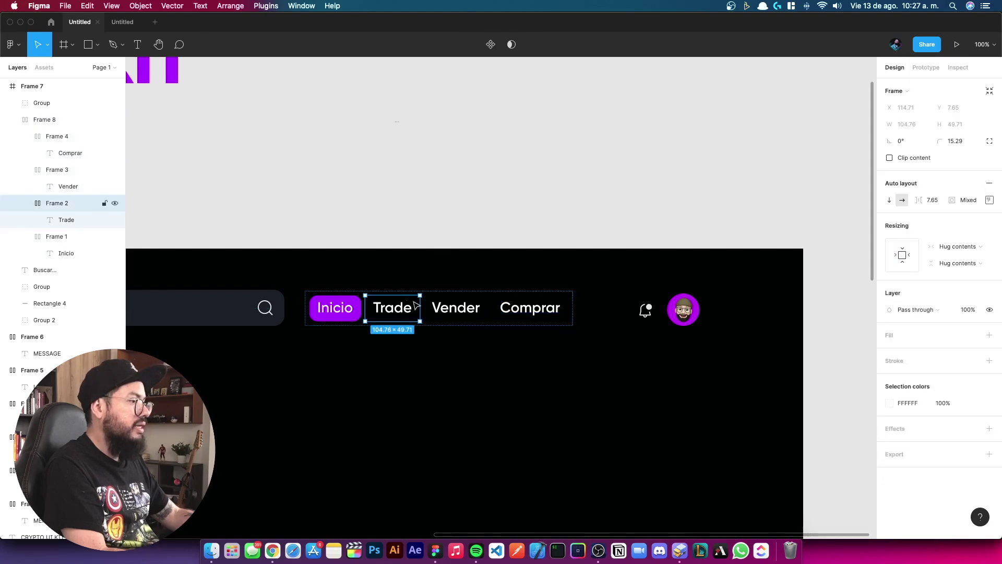
left_click(456, 308, "shift")
left_click(529, 308, "shift")
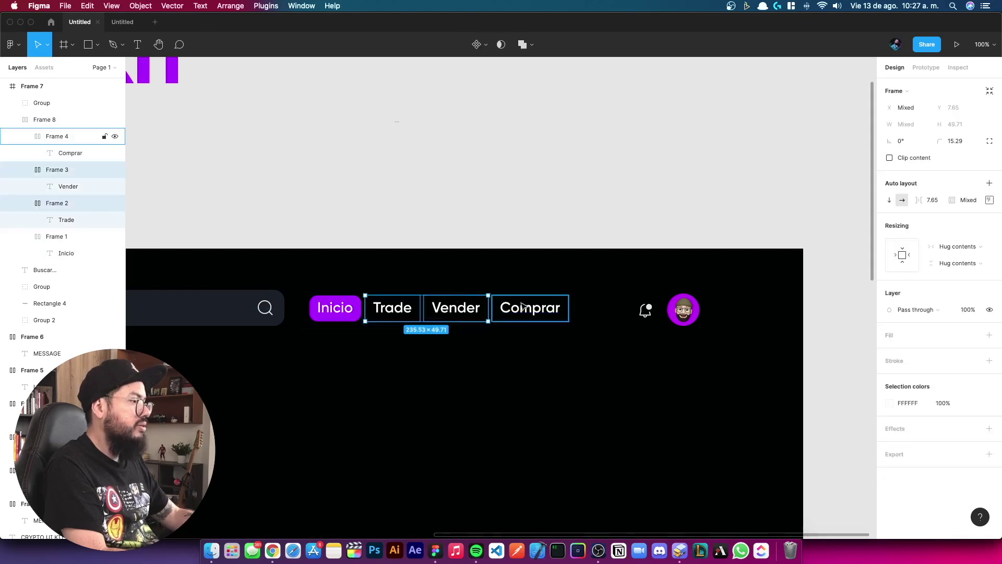
Recolour the Trade, Vender and Comprar labels light grey E5E5E5.
left_click(890, 403)
left_click(791, 490)
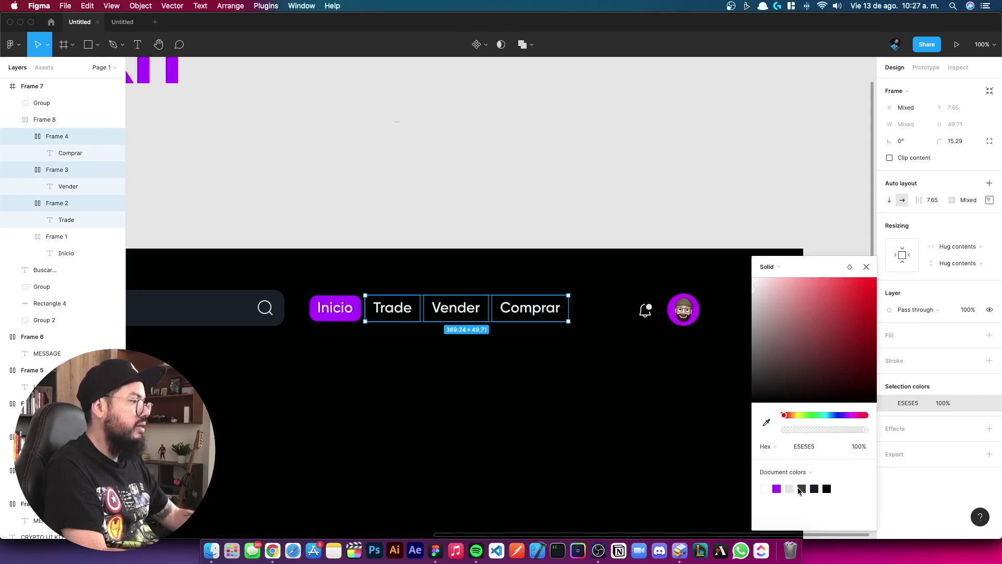
left_click(801, 490)
left_click(792, 489)
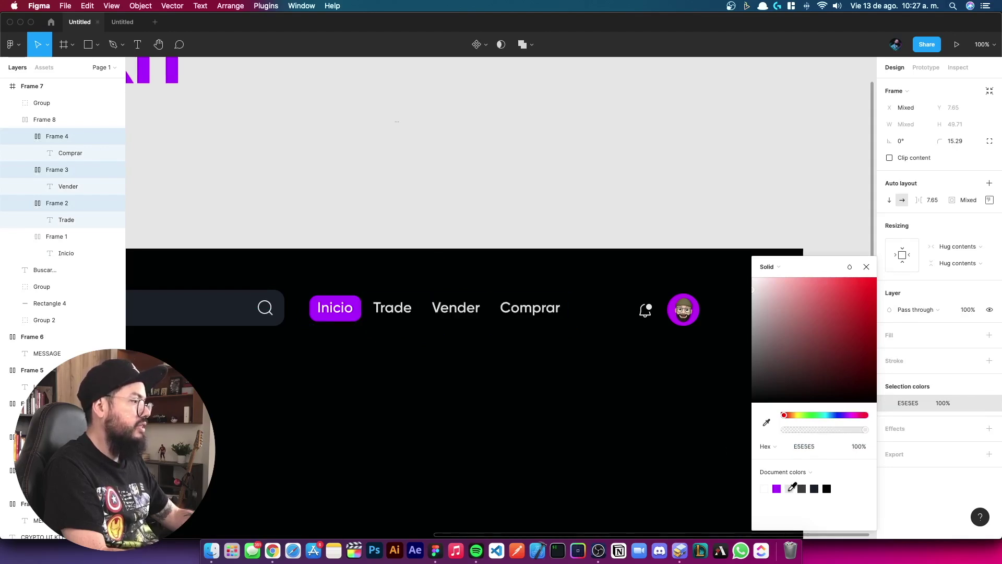
left_click(506, 135)
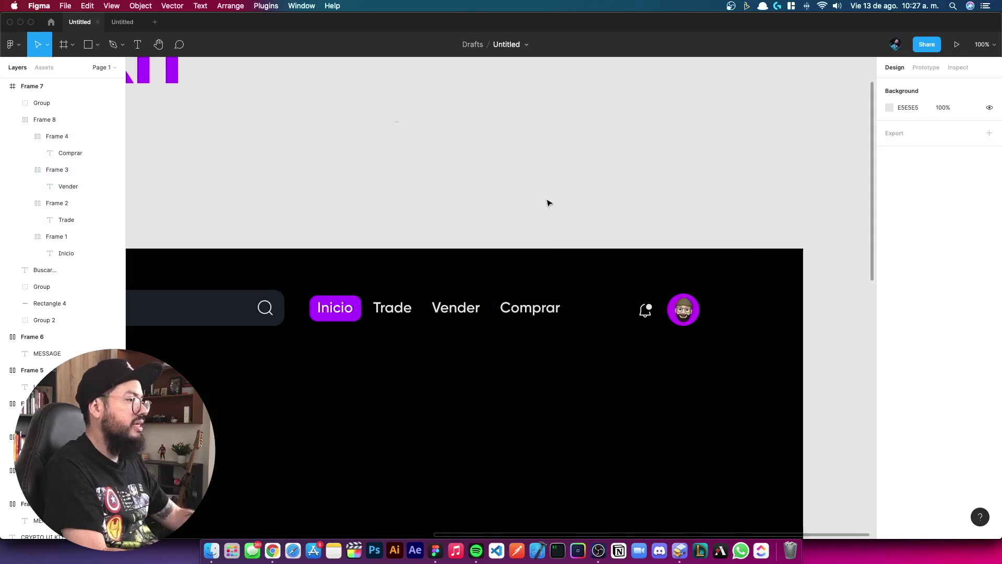
scroll(548, 204, "left", 5)
scroll(548, 204, "down", 1)
scroll(548, 207, "left", 1)
Try wrapping all navbar elements in auto layout, then undo it.
scroll(548, 212, "right", 4)
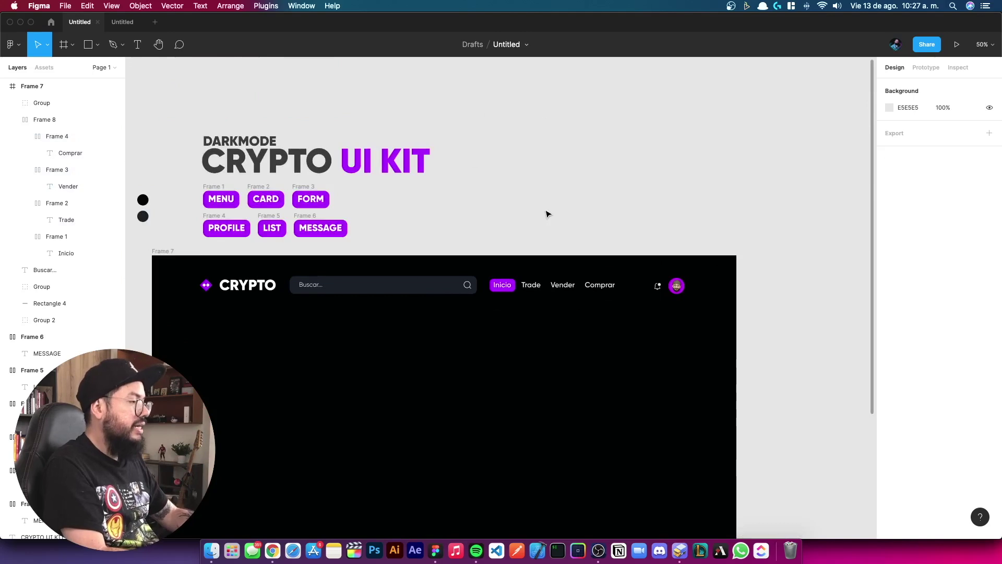
key("shift+0")
left_click_drag(546, 213, 496, 218)
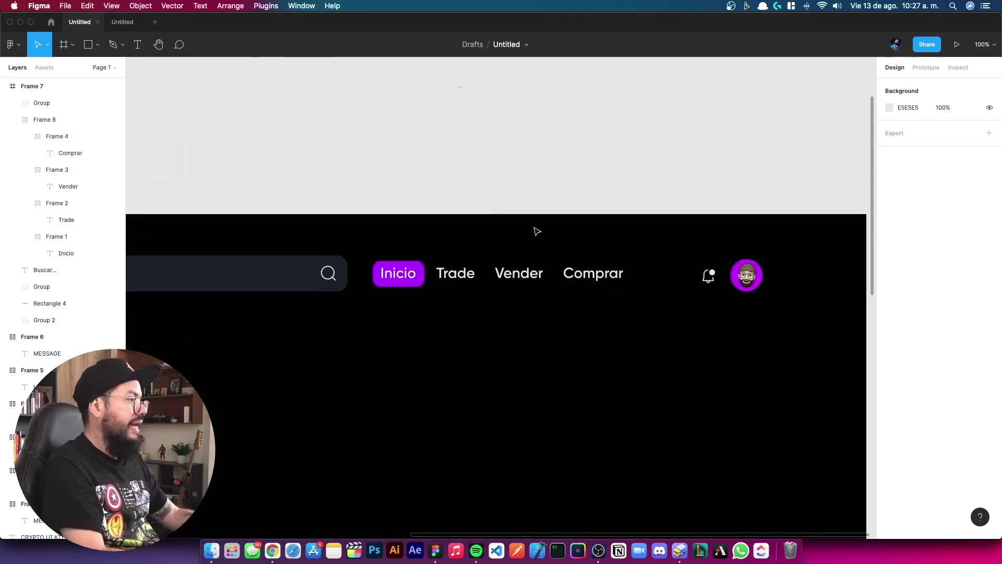
scroll(537, 231, "left", 5)
scroll(630, 258, "down", 5)
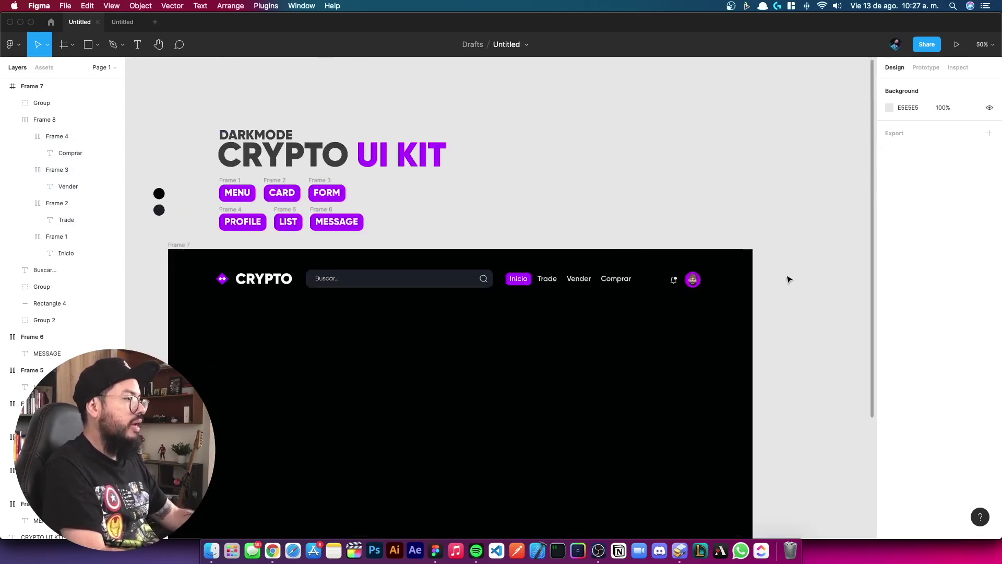
left_click_drag(809, 265, 181, 321)
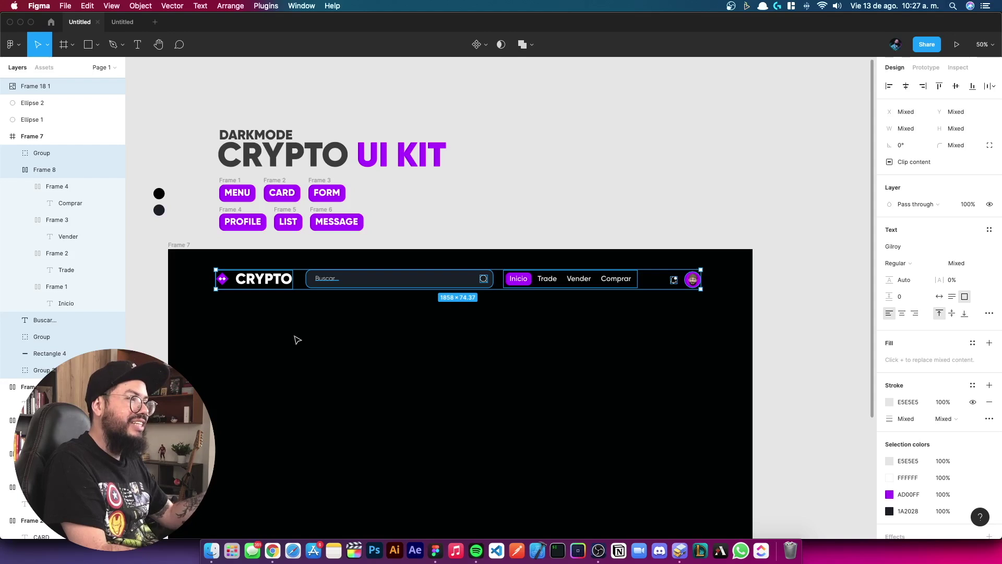
key("shift+a")
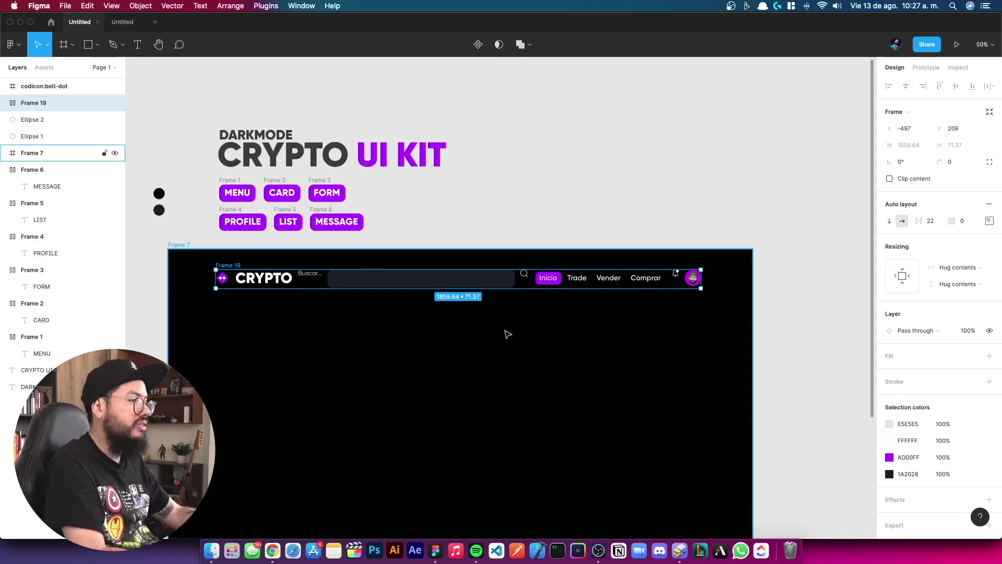
key("ctrl+z")
key("ctrl+z")
key("ctrl+z")
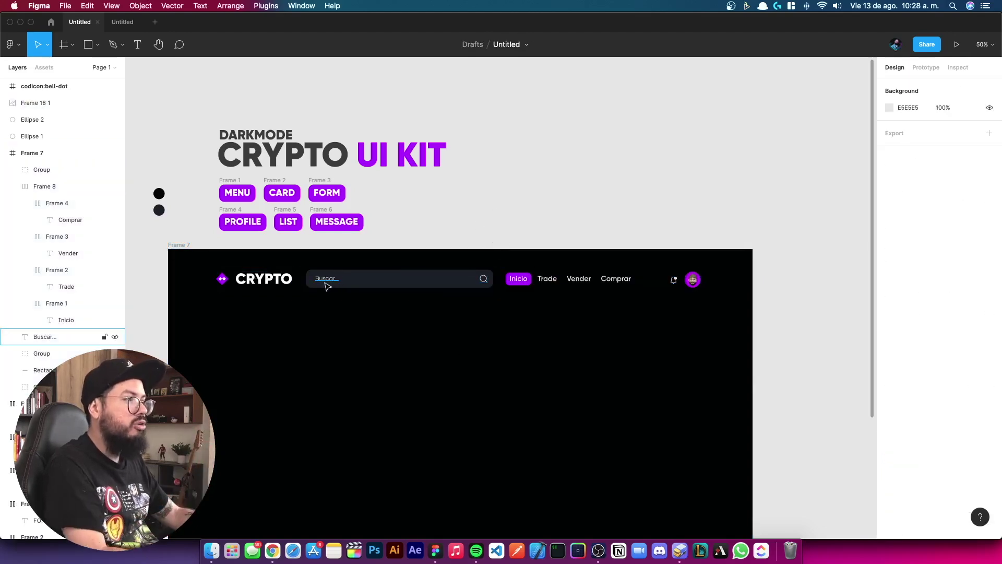
Group the Buscar... placeholder, search bar background and search icon together.
left_click(327, 286)
left_click(464, 287, "shift")
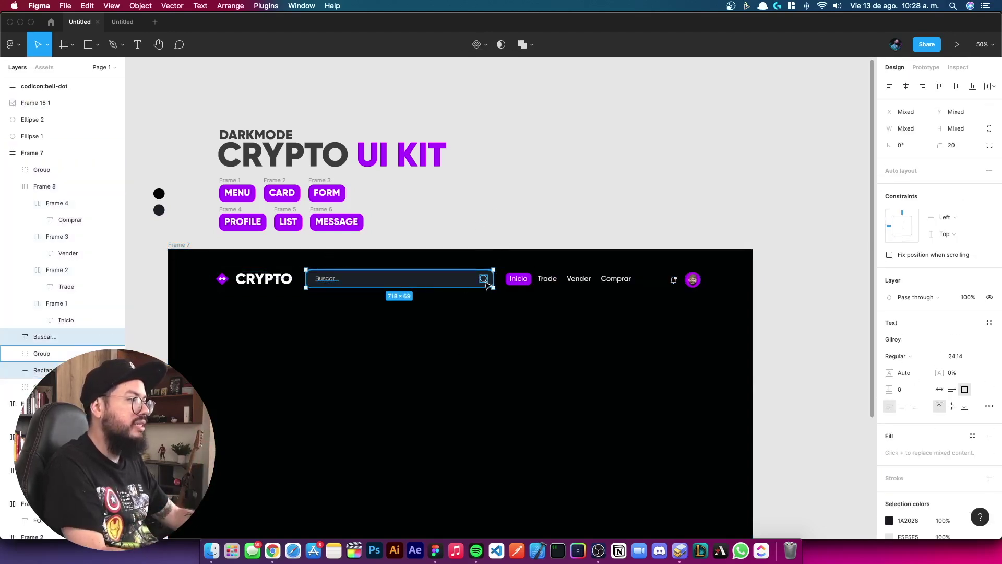
left_click(486, 284, "shift")
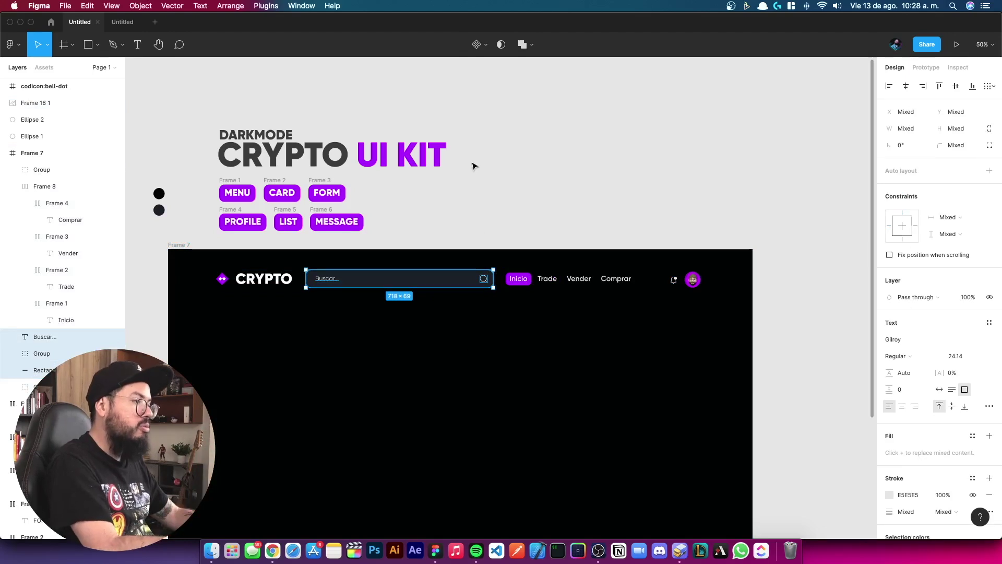
key("super+g")
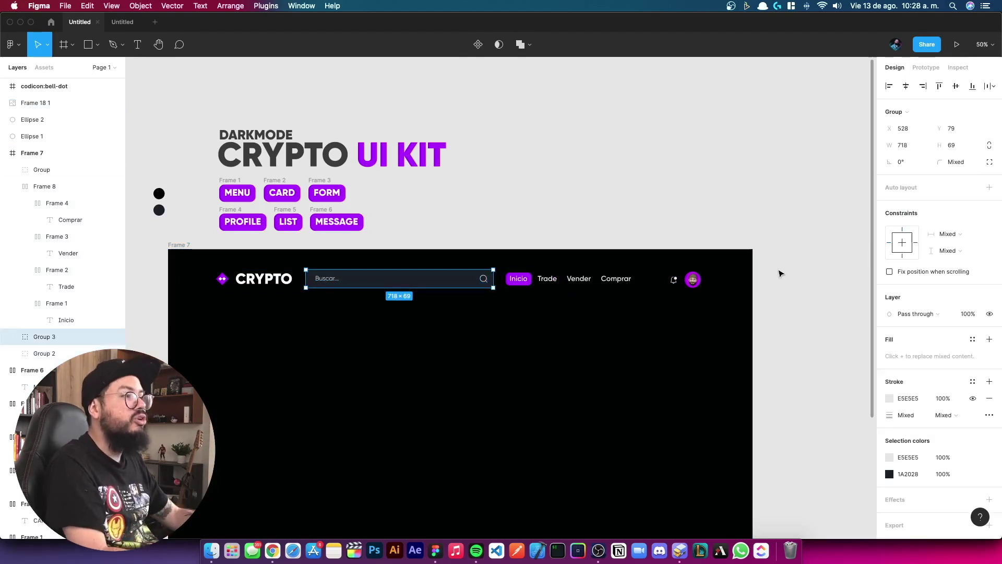
Wrap the navbar in auto-layout Frame 19 with items vertically centred, and reorder it in layers.
left_click_drag(779, 271, 248, 311)
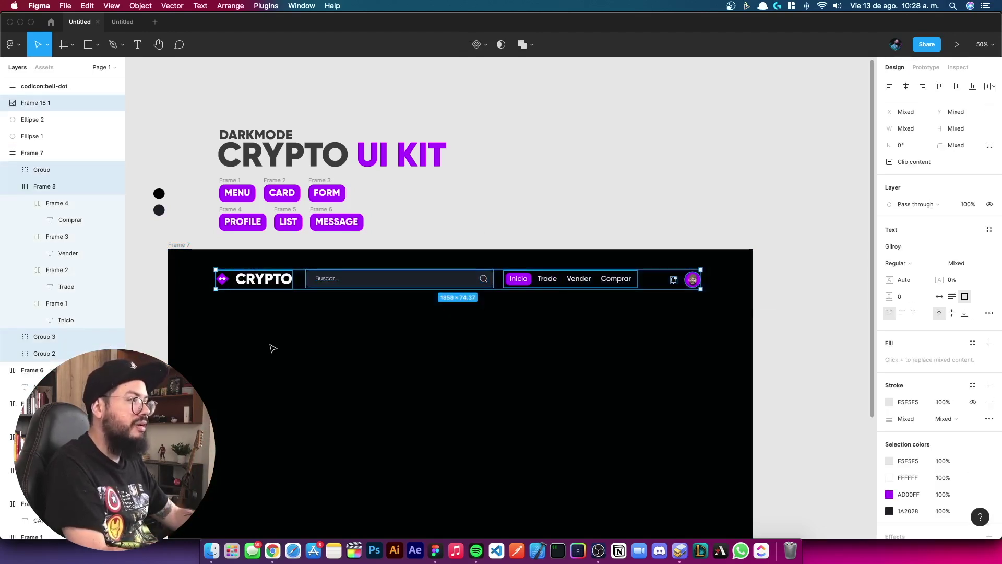
key("shift+a")
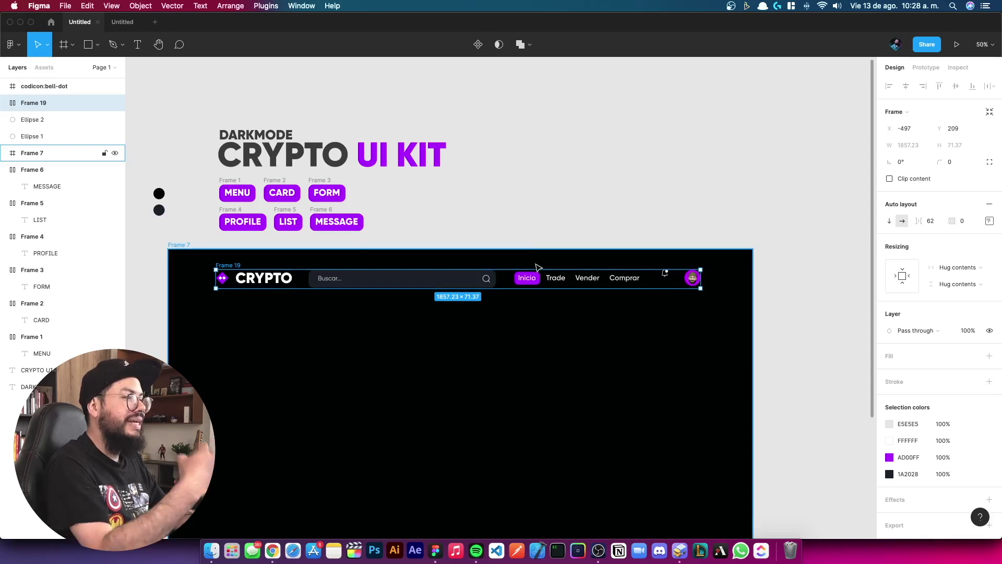
left_click(989, 220)
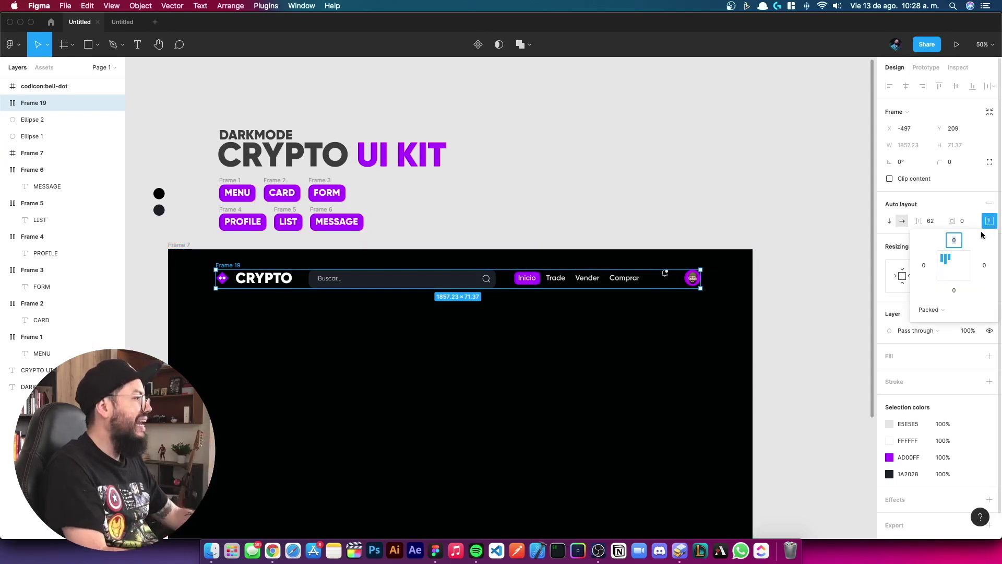
left_click(953, 270)
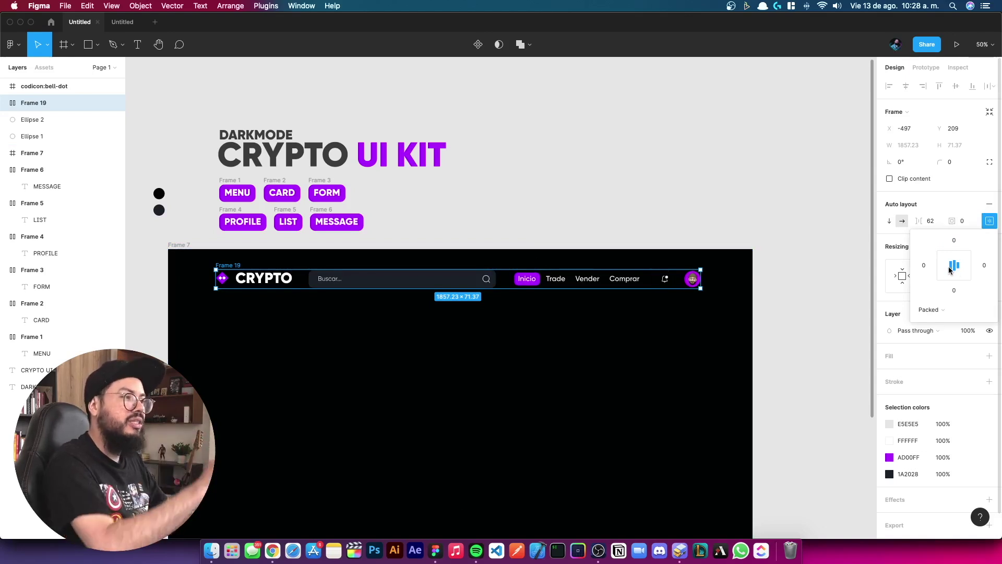
mouse_move(39, 103)
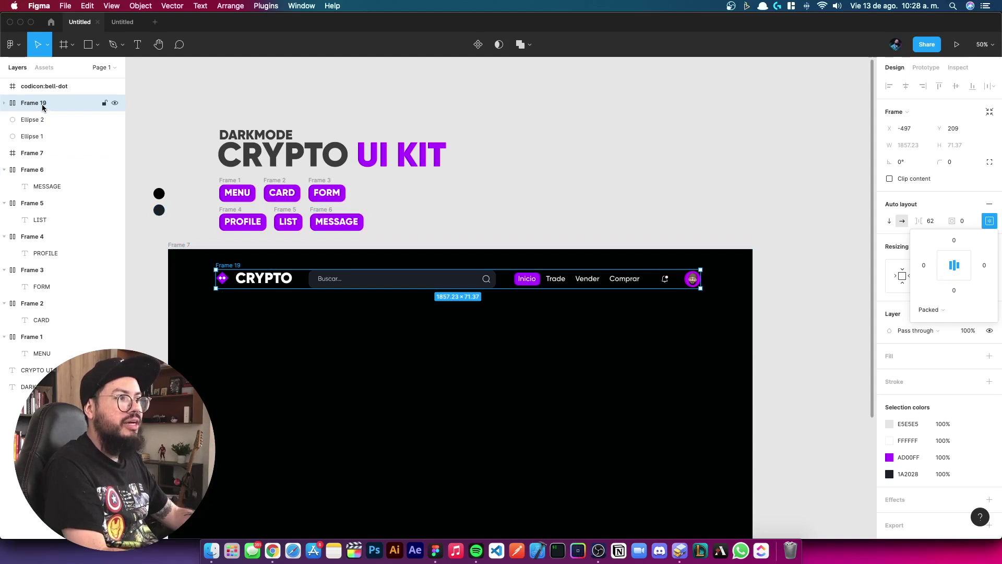
mouse_move(42, 226)
left_mouse_down()
mouse_move(38, 303)
mouse_move(34, 173)
left_mouse_up()
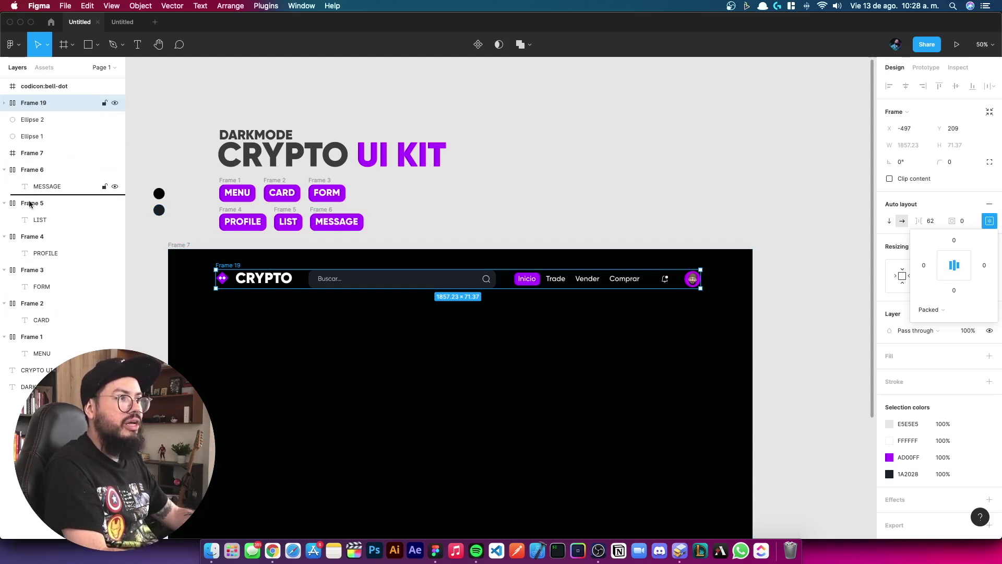
mouse_move(33, 172)
left_mouse_down()
mouse_move(17, 163)
mouse_move(29, 165)
left_mouse_up()
Nest Frame 19 inside Frame 7, move Frame 7 to the top, and delete the stray codicon:bell-dot.
left_click(12, 138)
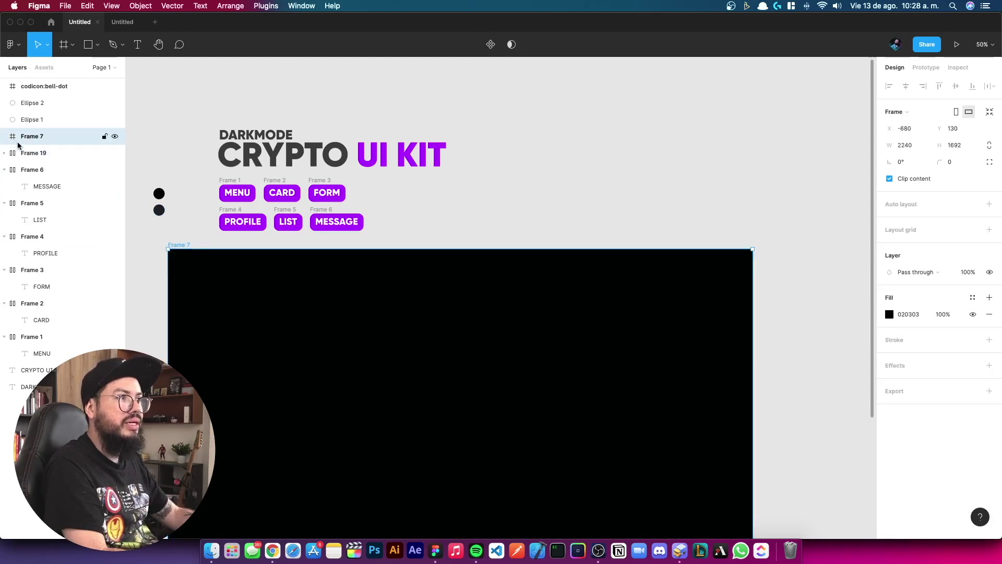
left_click_drag(13, 154, 41, 150)
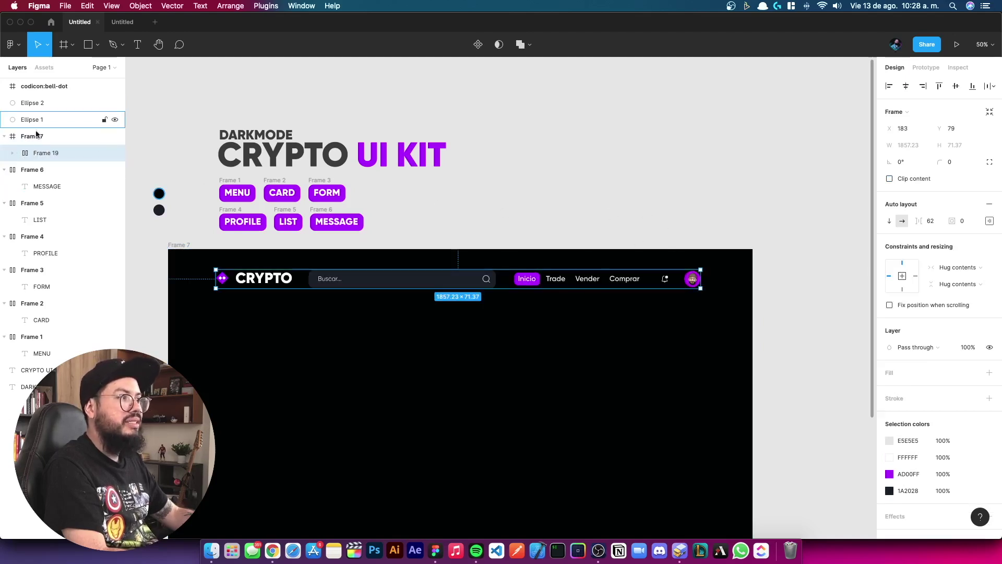
left_click_drag(38, 139, 43, 89)
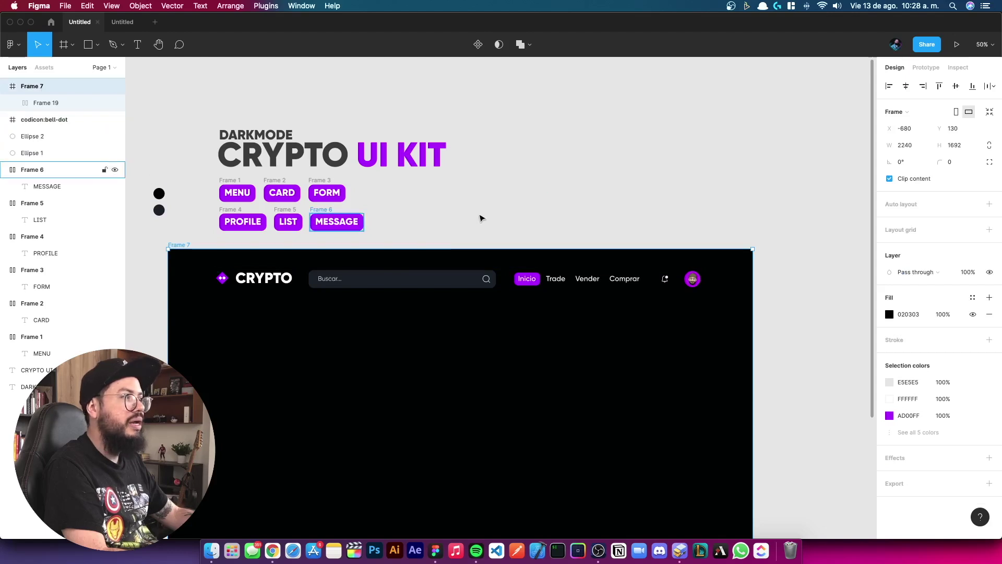
left_click(543, 165)
key("Delete")
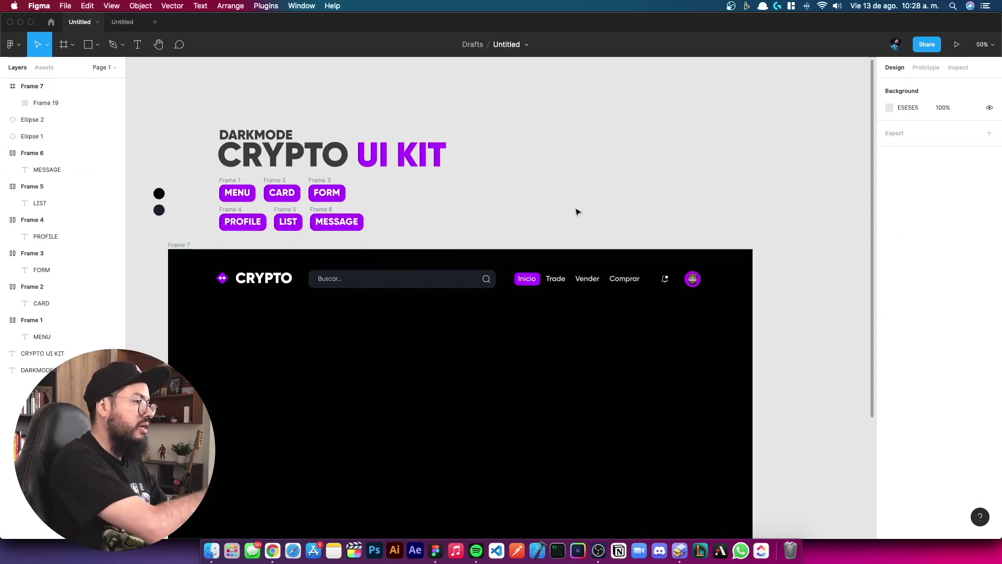
left_click(396, 286)
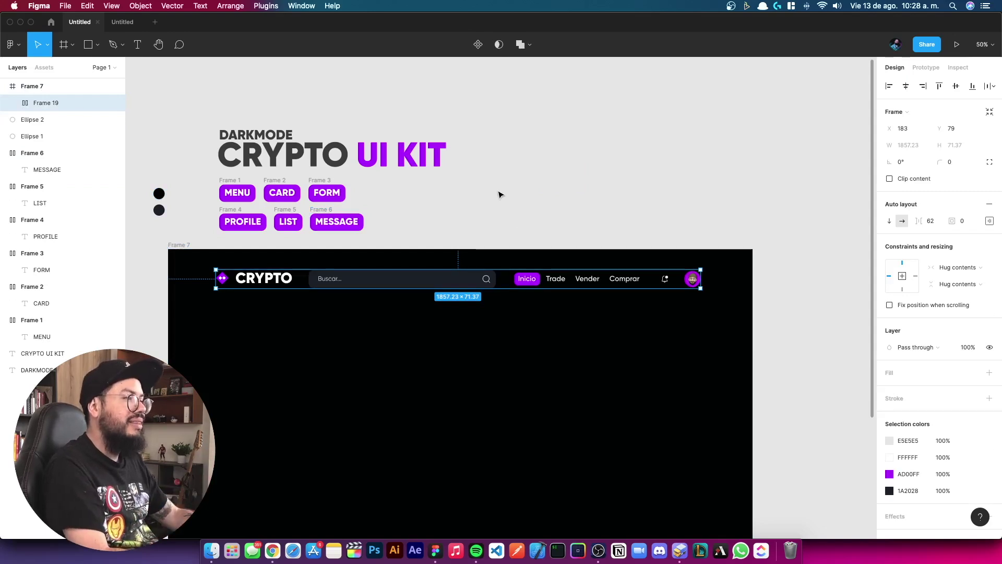
Add a fill to the nav bar and give it 20 top and bottom padding.
left_click(890, 374)
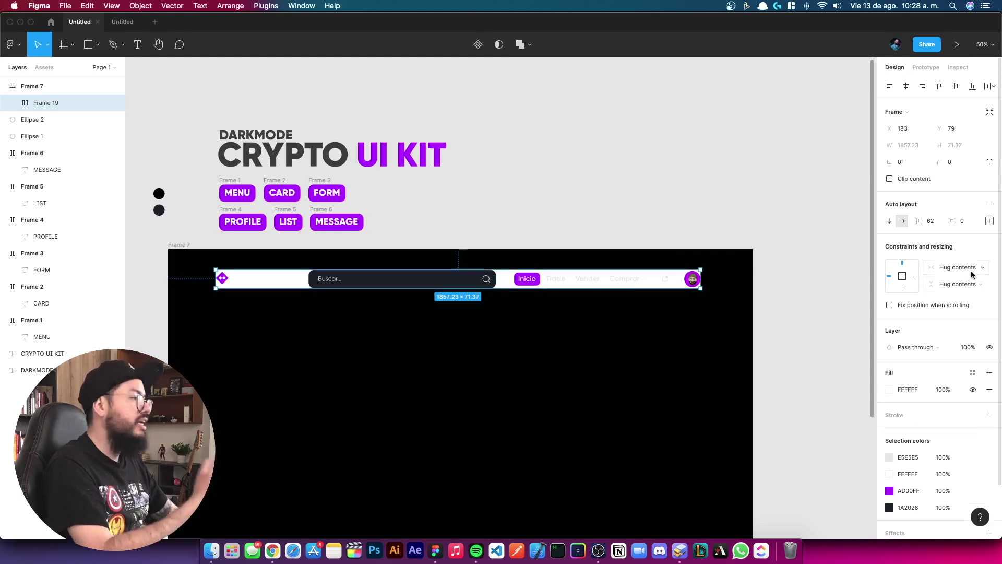
left_click(990, 220)
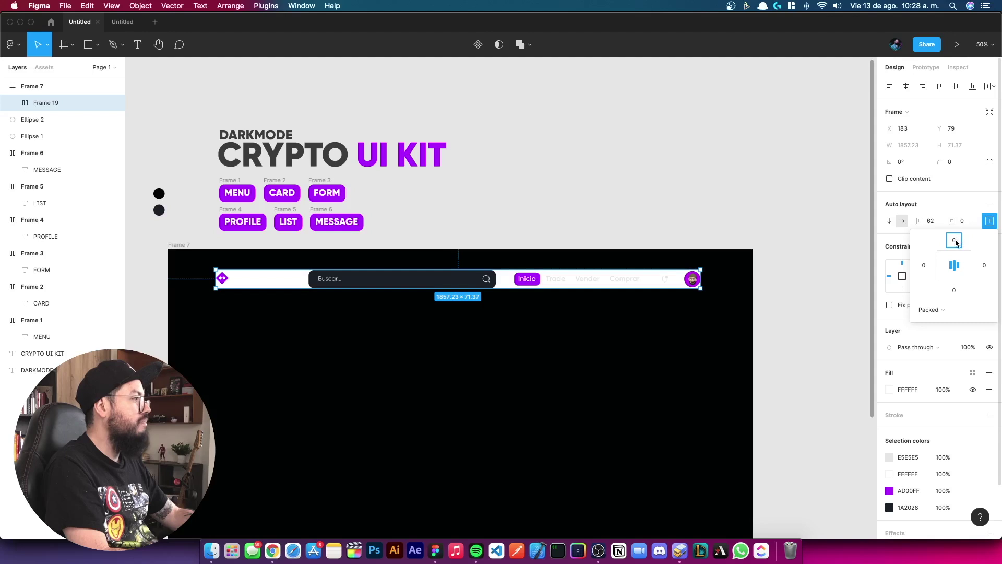
type("20")
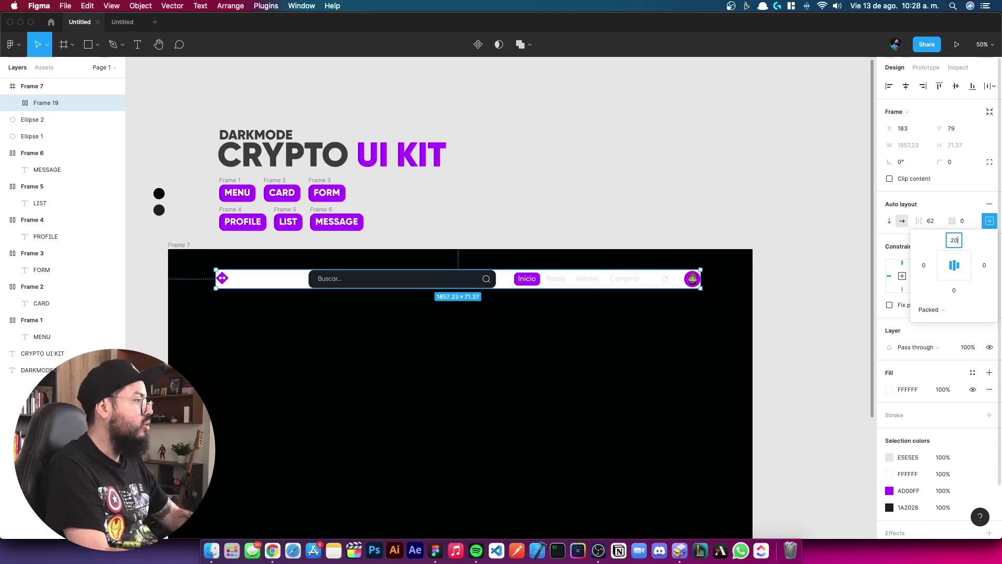
key("Return")
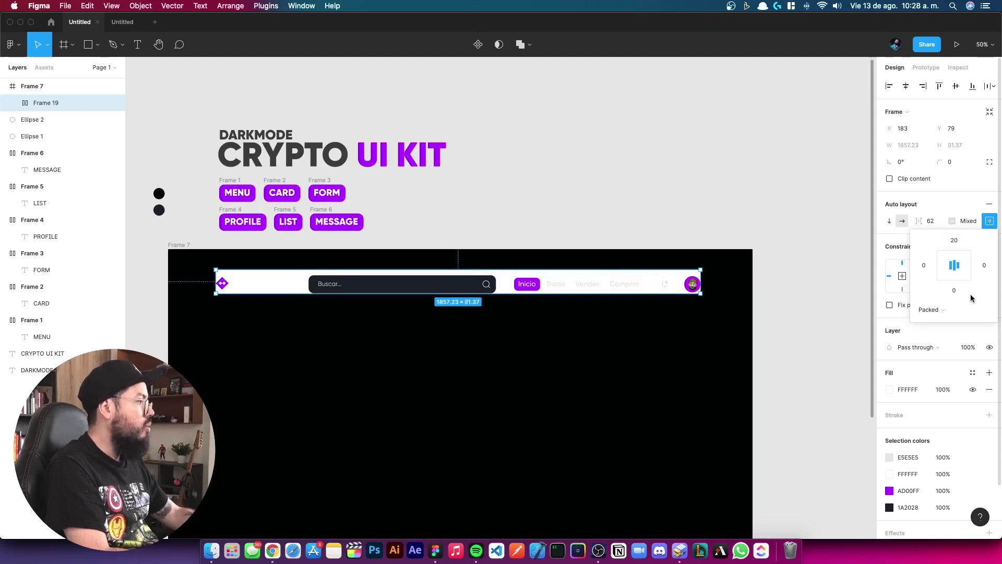
type("20")
key("Return")
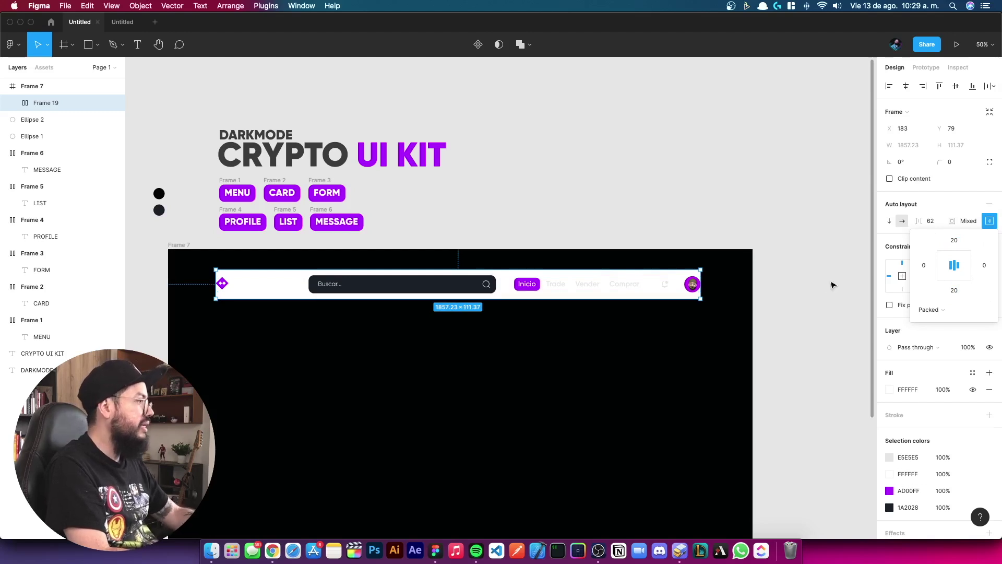
Set 30 left and right padding and a 20 corner radius on the nav bar.
left_click(924, 265)
type("30")
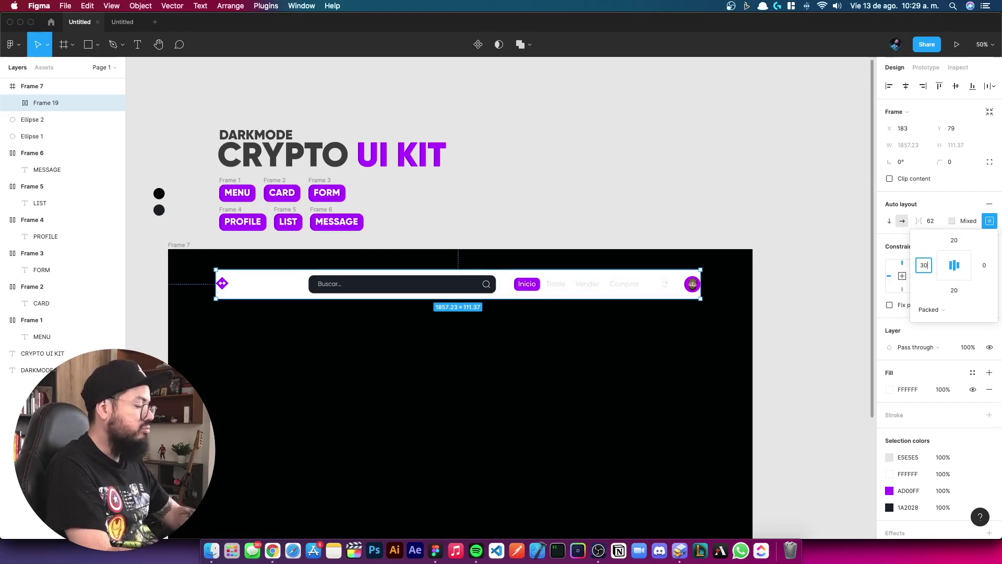
left_click(985, 265)
type("30")
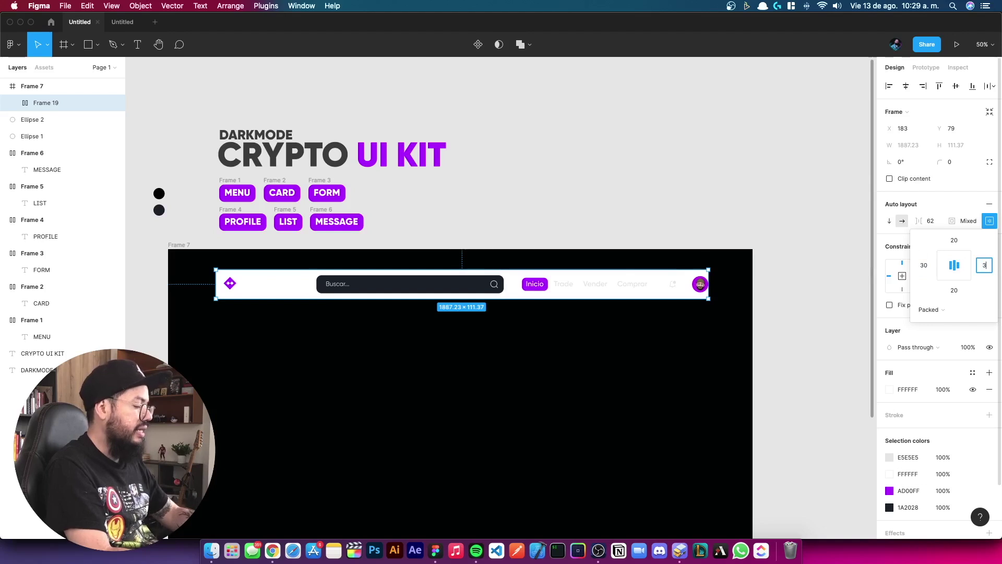
key("Return")
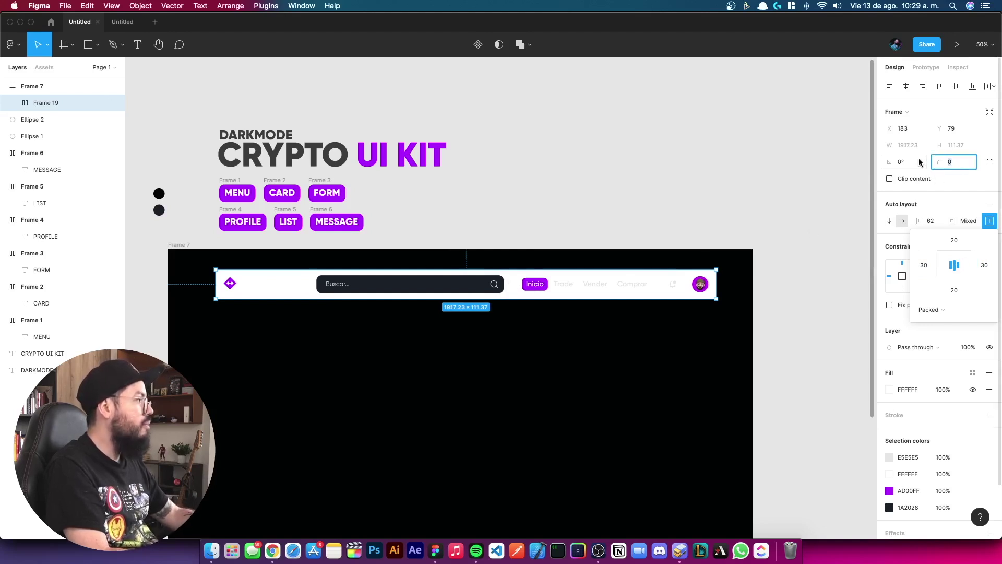
type("20")
key("Return")
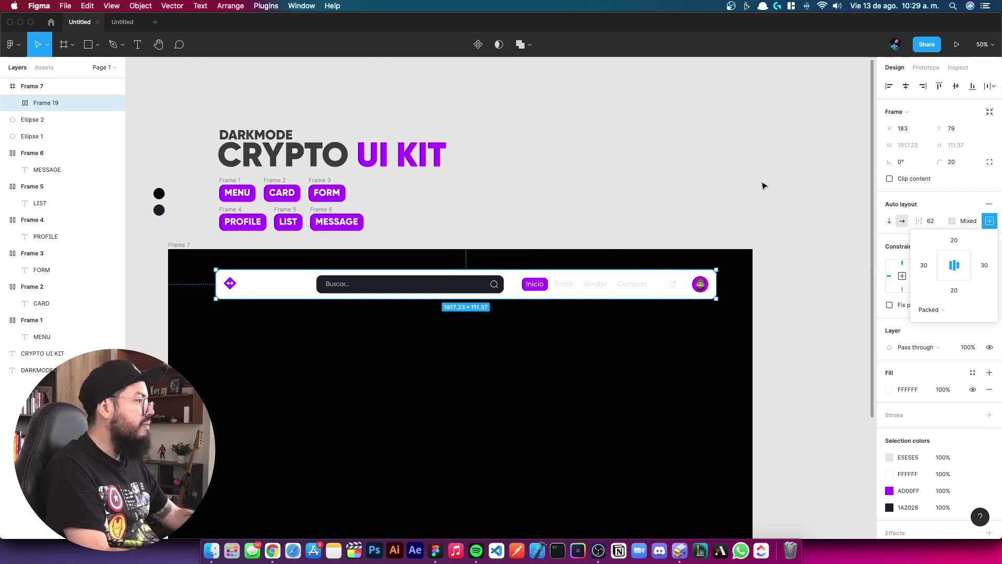
left_click(764, 185)
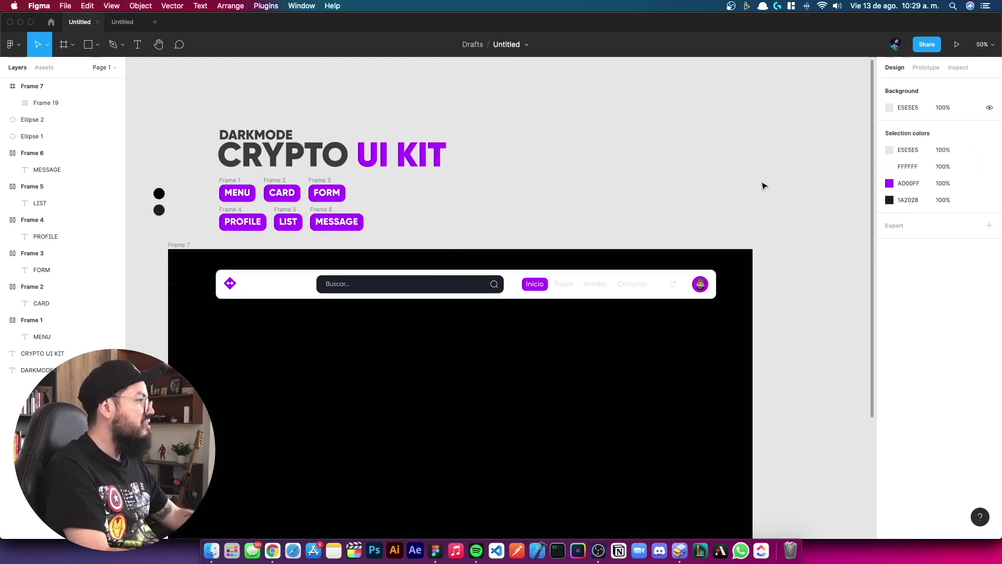
Give the nav bar frame a dark fill from the document colours.
left_click(650, 280)
left_click(890, 390)
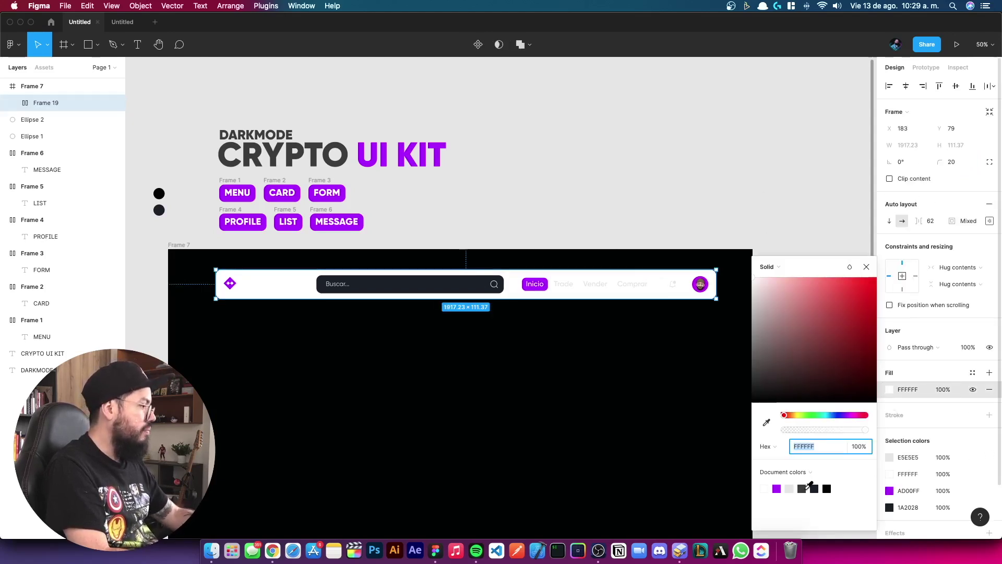
left_click(805, 487)
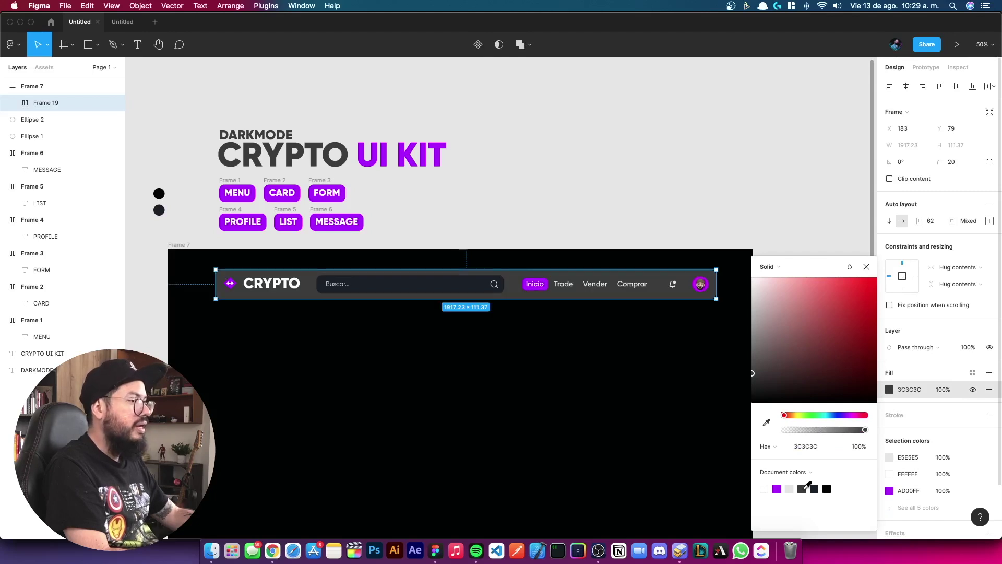
left_click(752, 180)
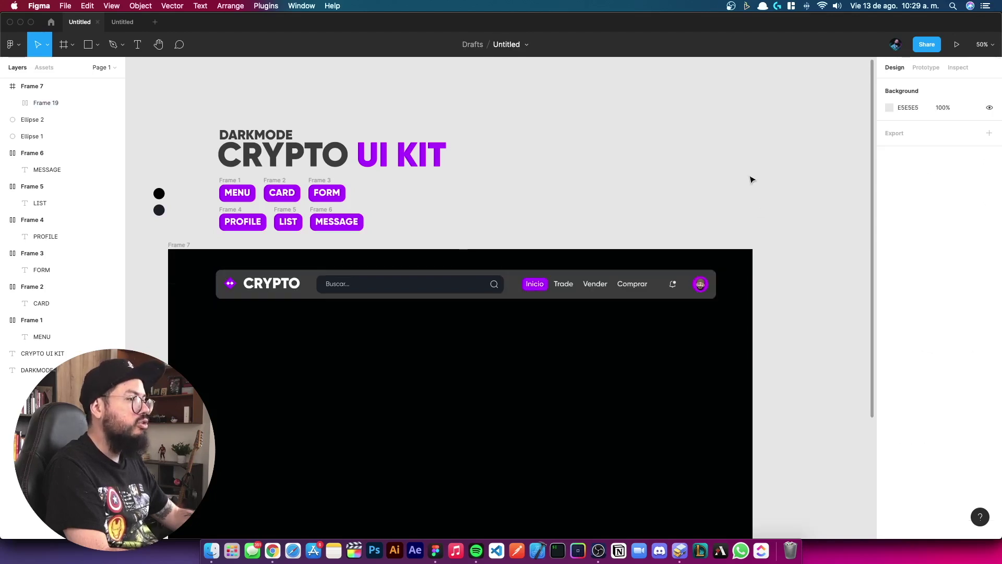
scroll(627, 183, "left", 2)
left_click(644, 273)
left_click(890, 389)
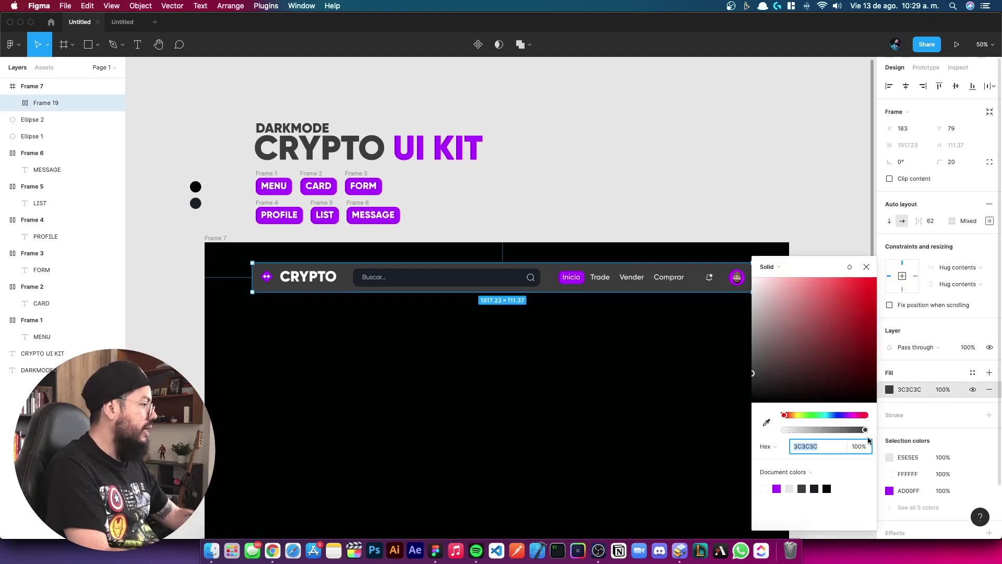
left_click(815, 488)
left_click(703, 120)
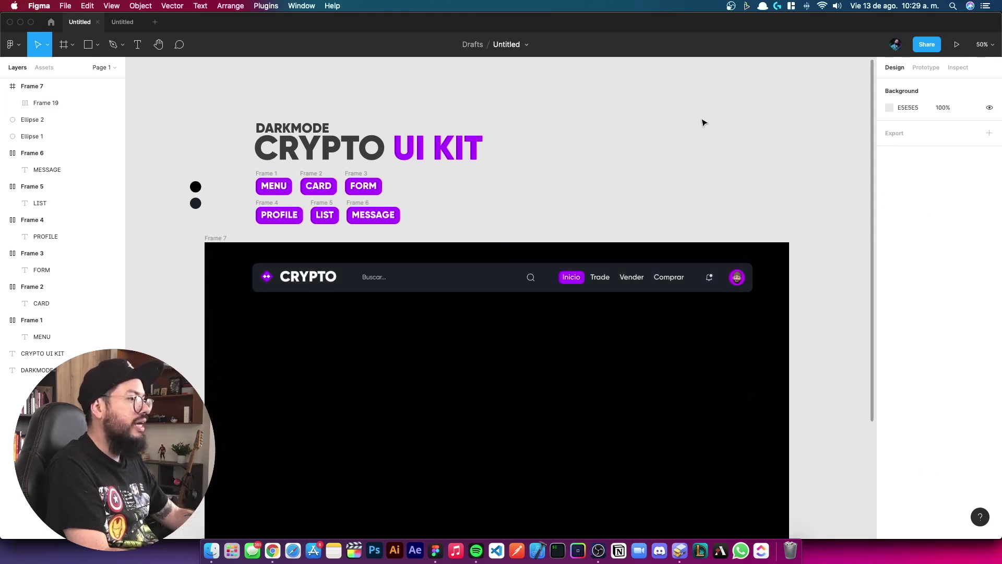
scroll(677, 153, "right", 1)
scroll(677, 153, "right", 1)
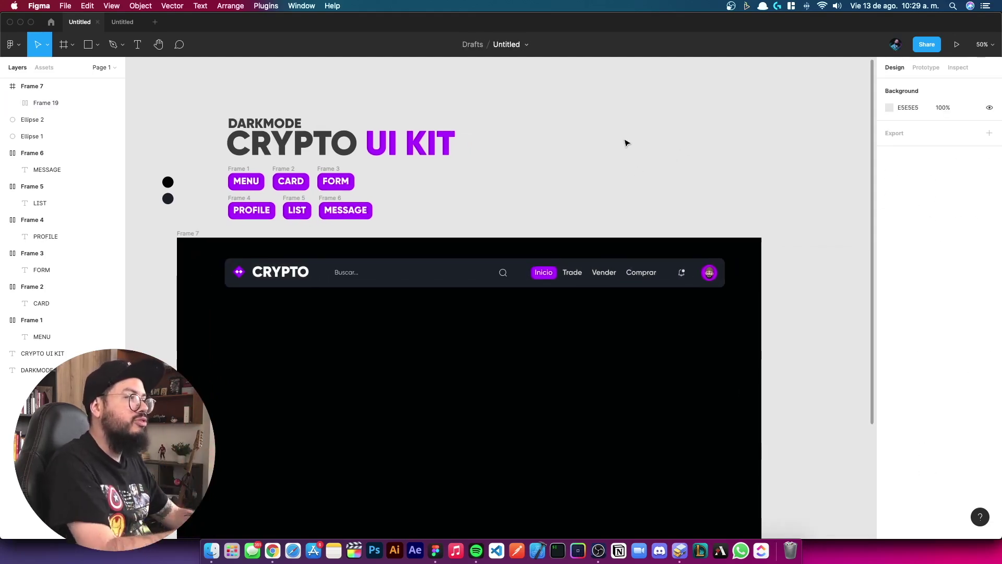
Lighten the search field's 1A2028 colour to grey 34373C.
left_click(406, 275)
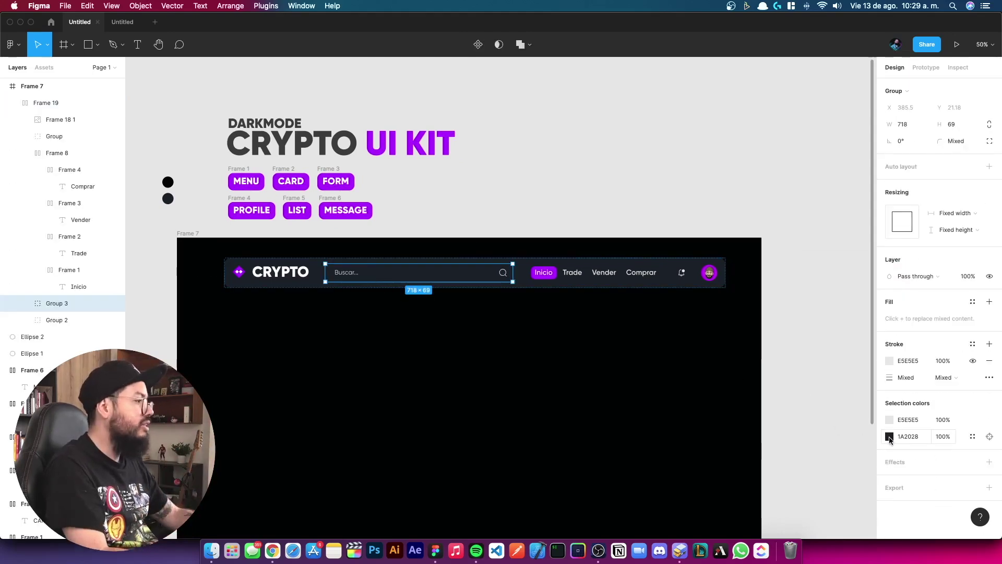
left_click(890, 437)
mouse_move(772, 377)
left_mouse_down()
mouse_move(754, 386)
mouse_move(767, 374)
left_mouse_up()
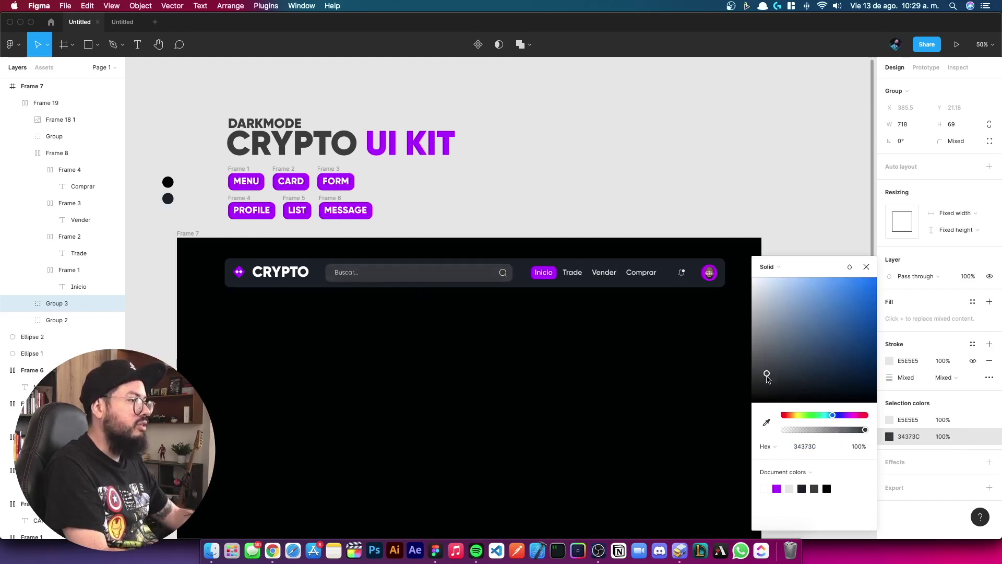
left_click(759, 161)
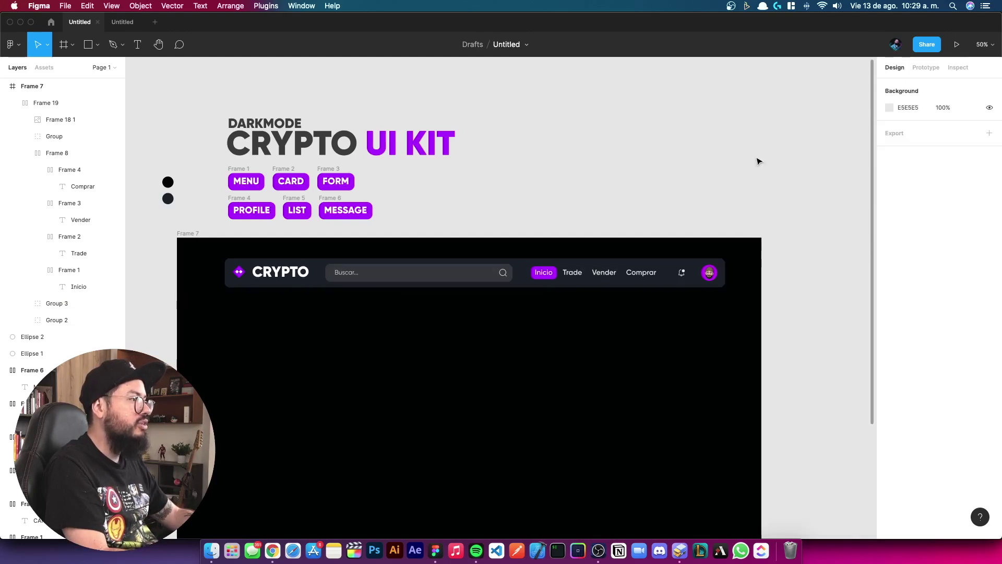
key("shift+0")
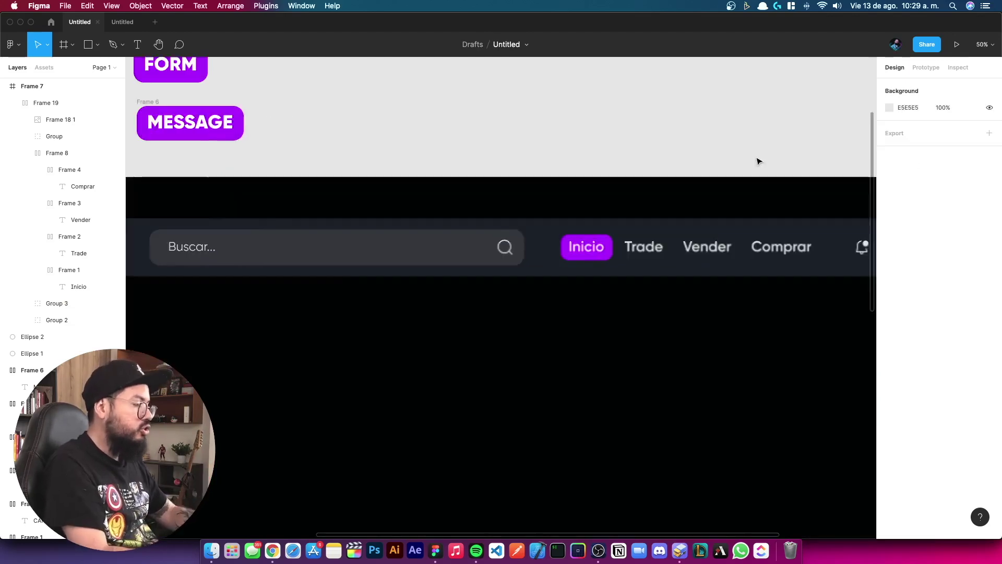
left_click_drag(748, 162, 745, 182)
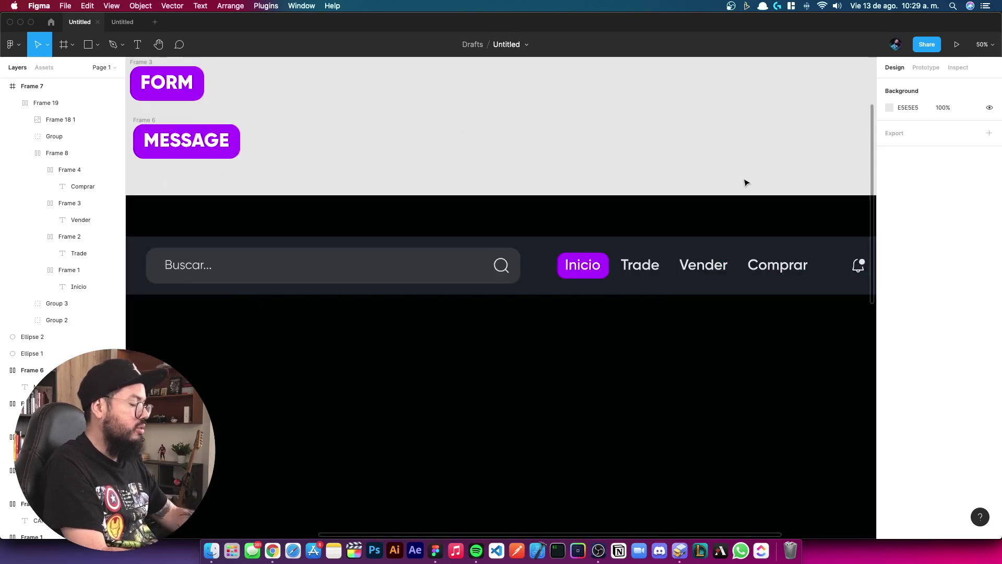
left_click_drag(615, 171, 615, 188)
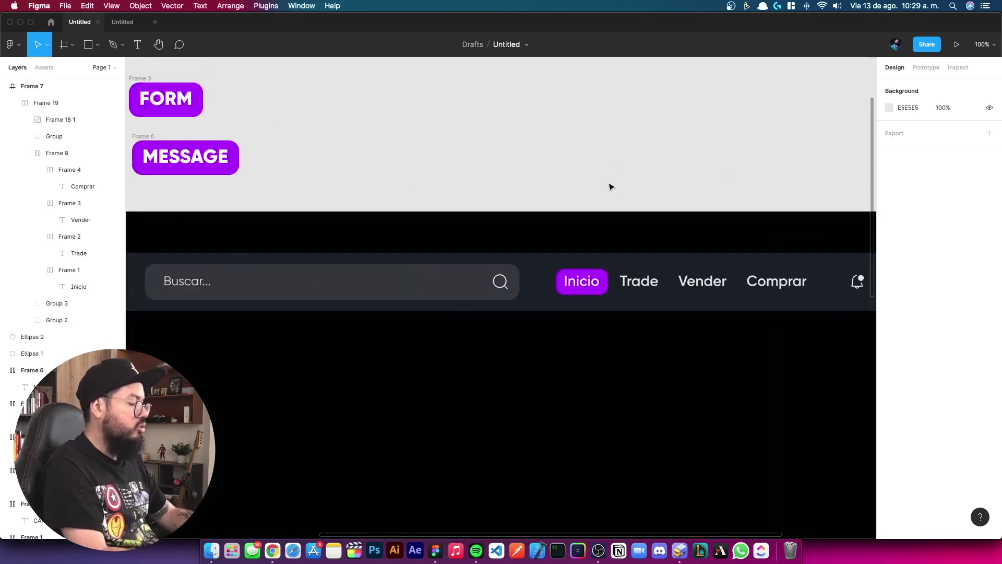
key("minus")
left_click(281, 286)
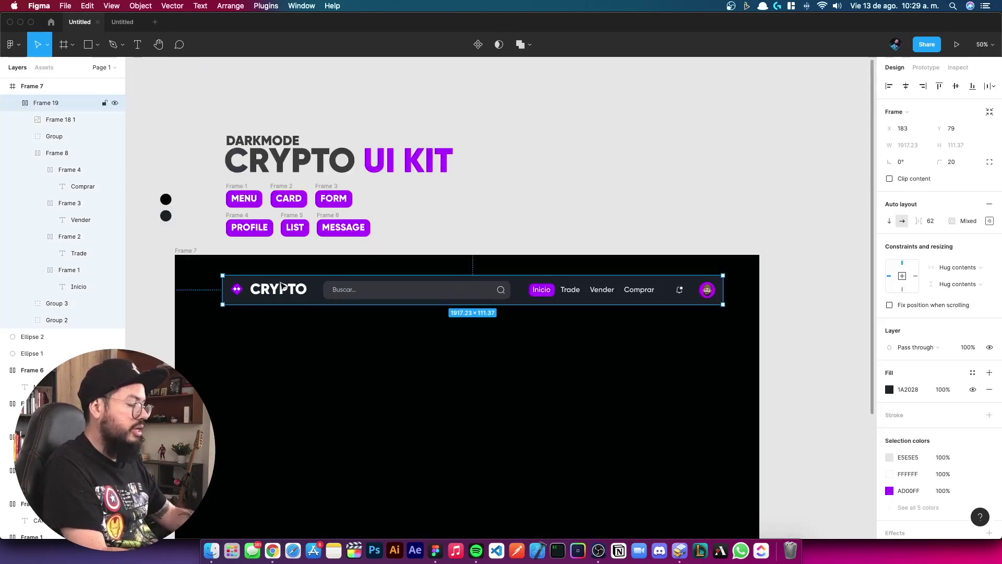
key("plus")
mouse_move(280, 285)
left_mouse_down()
mouse_move(545, 279)
mouse_move(520, 285)
left_mouse_up()
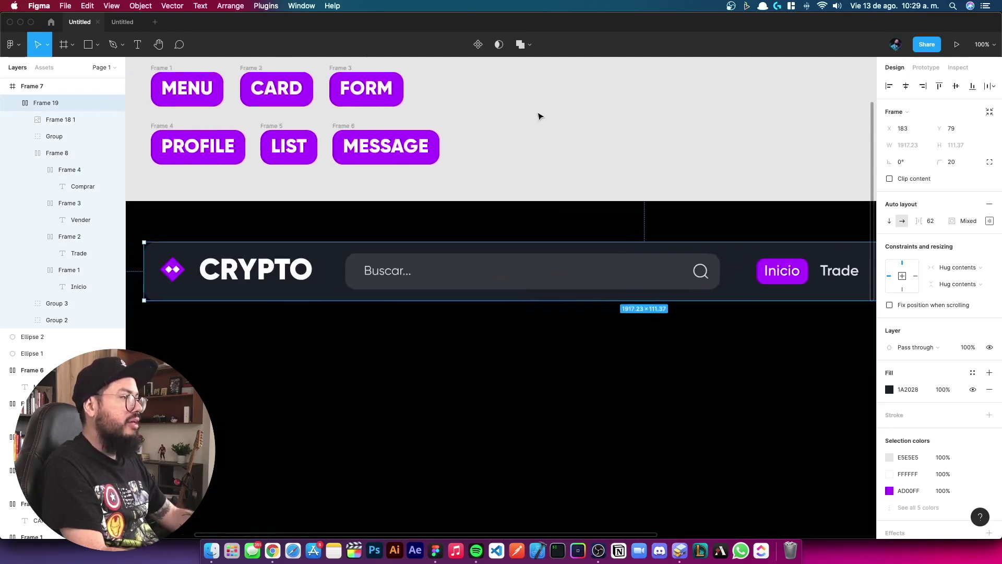
left_click(537, 112)
left_click(46, 103)
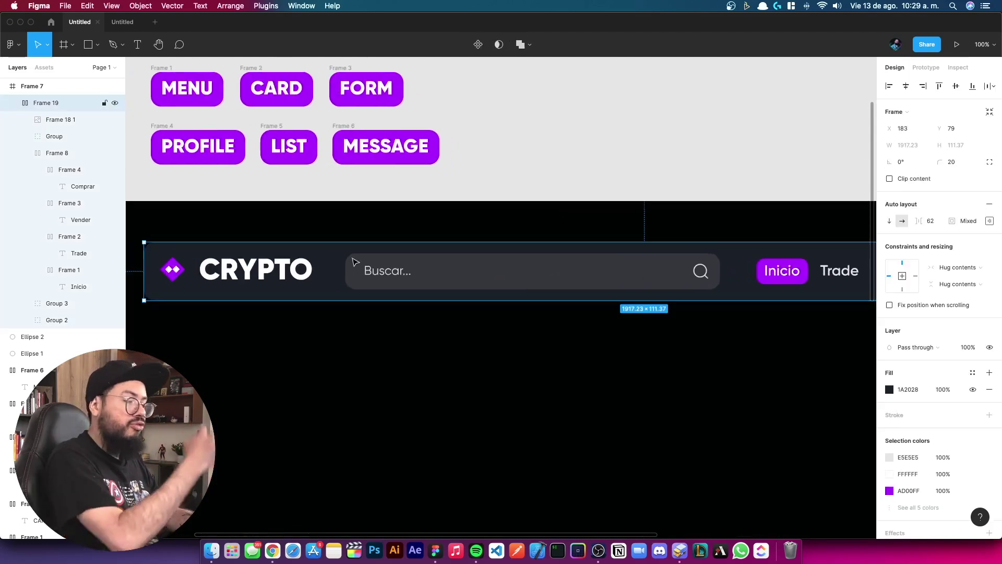
mouse_move(901, 415)
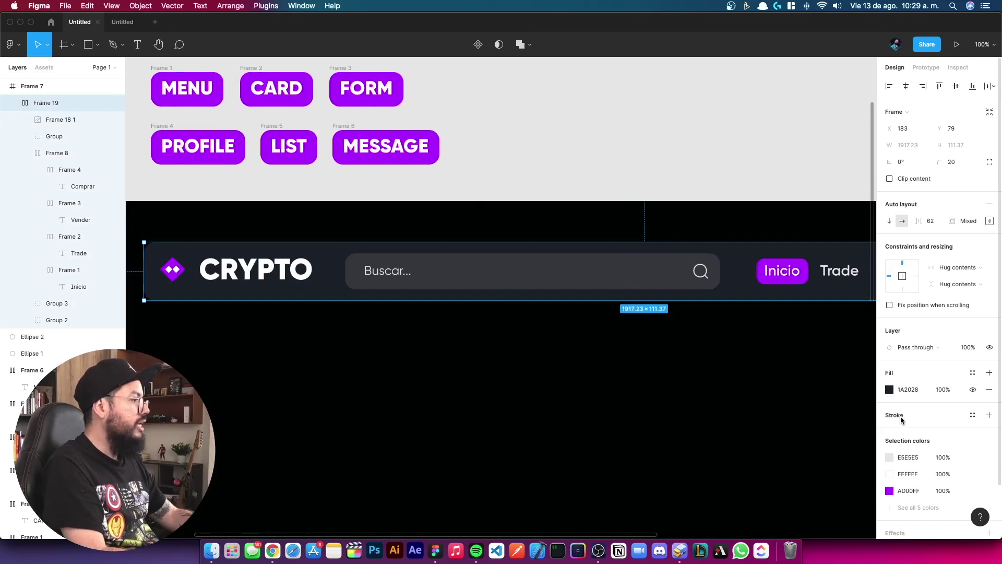
Add a stroke to the navbar and change its fill type from Solid to Linear gradient.
left_click(990, 416)
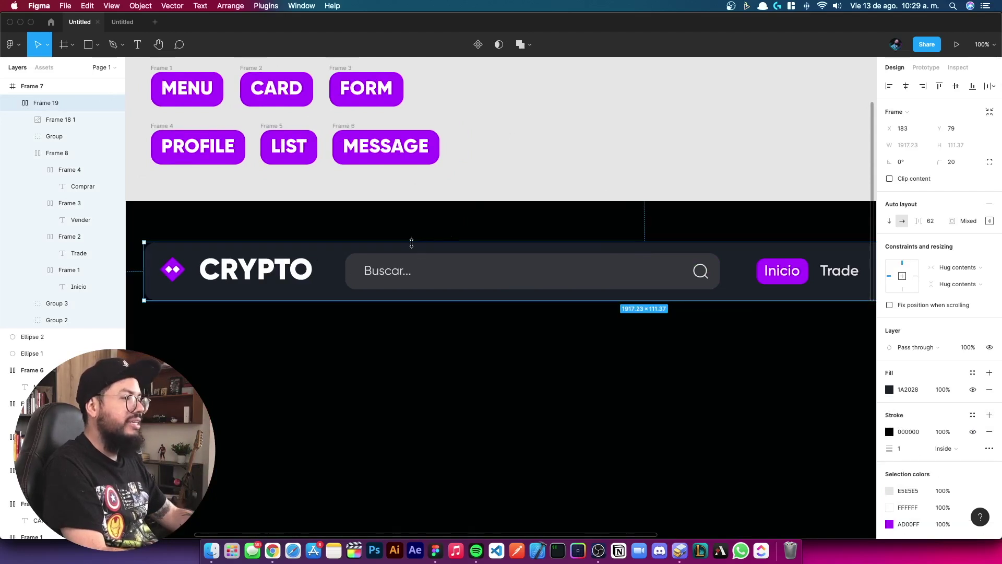
left_click(890, 432)
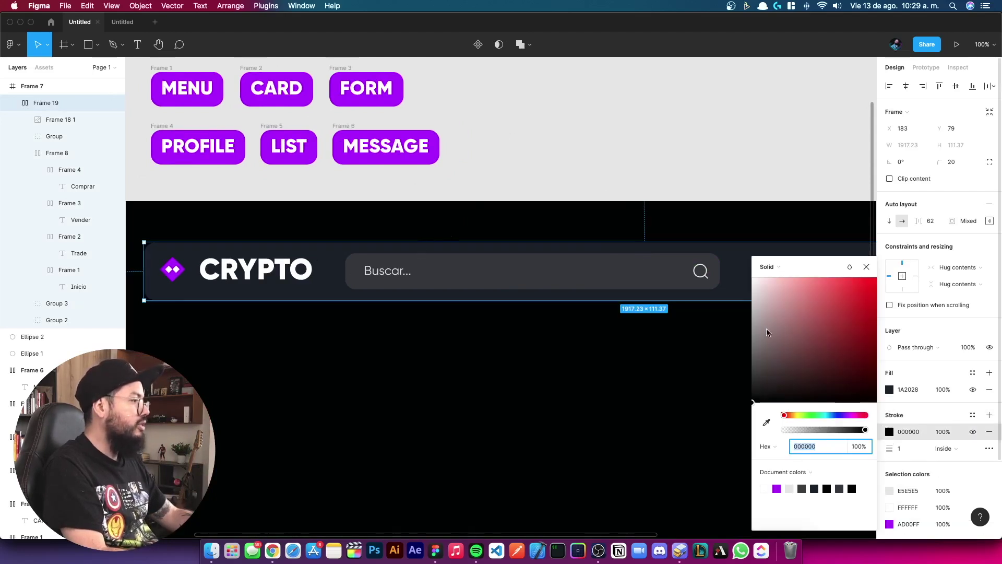
left_click(778, 267)
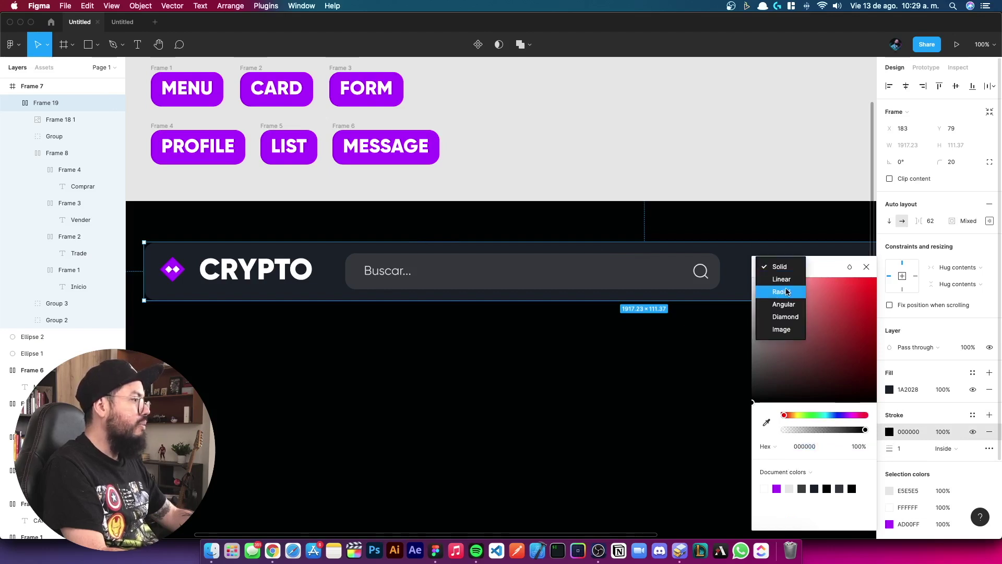
left_click(783, 279)
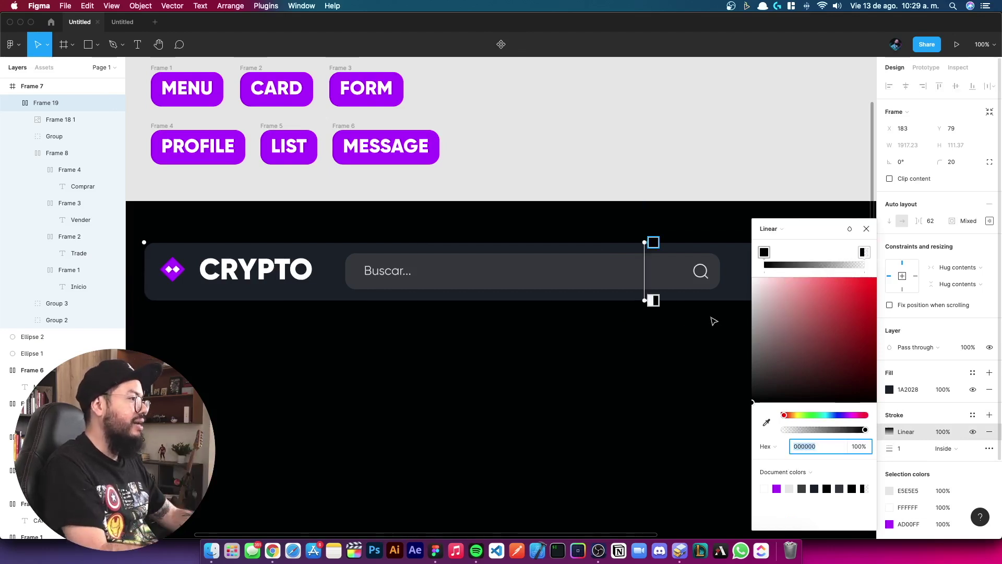
Stretch the gradient handles from the navbar's left end to its right end.
left_click_drag(645, 244, 150, 242)
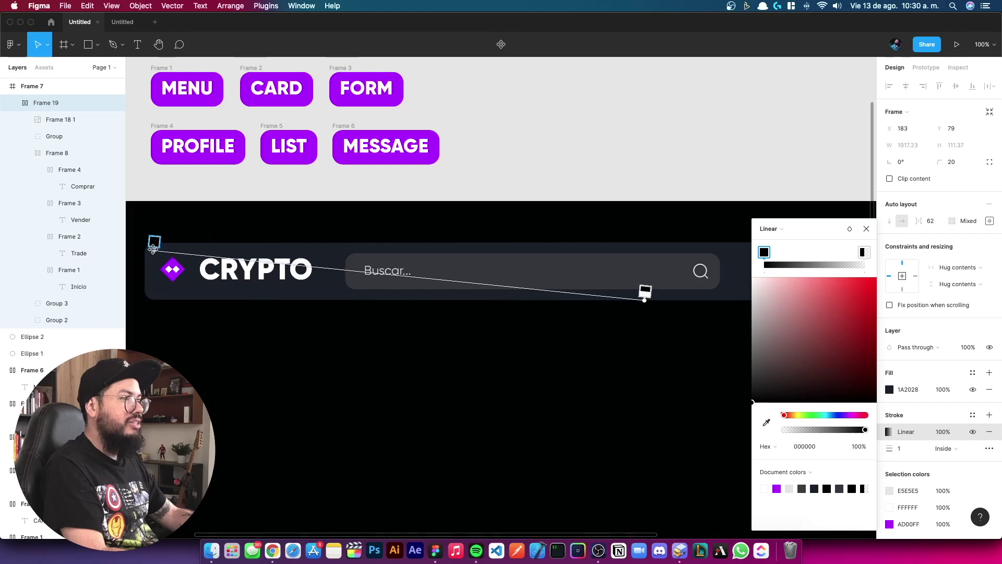
scroll(471, 380, "right", 5)
scroll(259, 333, "right", 3)
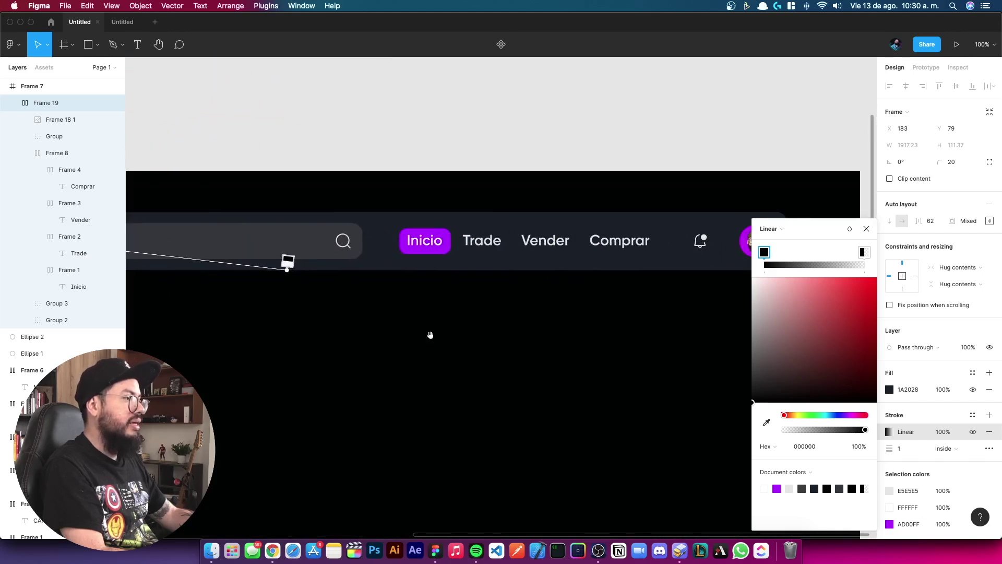
scroll(430, 336, "right", 4)
scroll(223, 273, "left", 2)
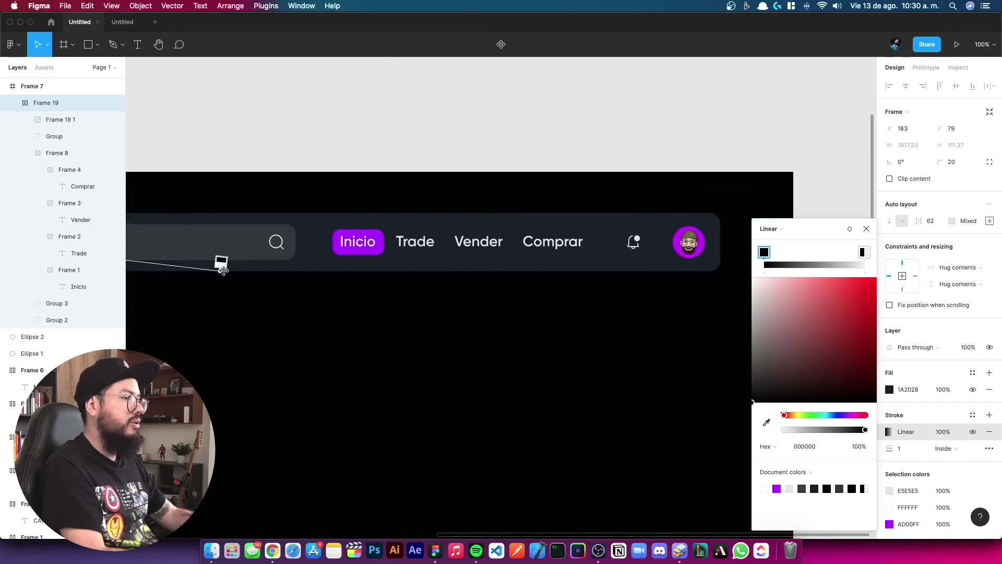
left_click_drag(224, 271, 716, 270)
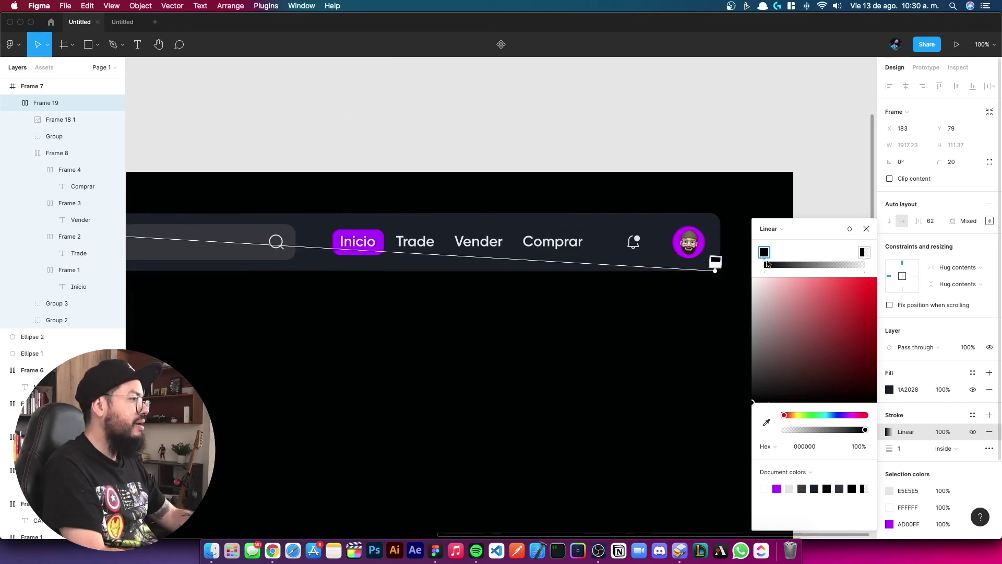
Add a gradient stop and set both end stops to opaque purple #AD00FF.
left_click_drag(861, 254, 814, 256)
left_click(862, 256)
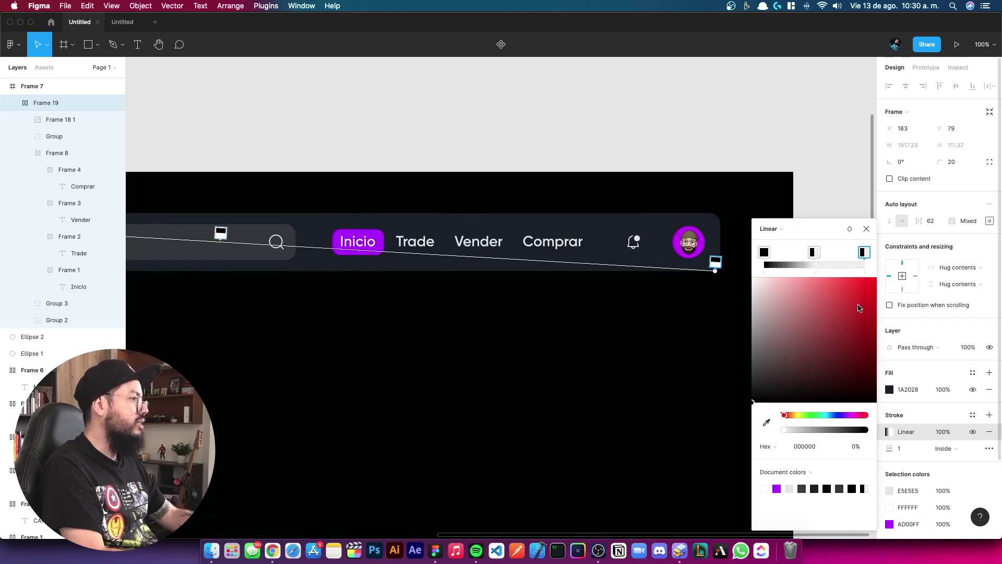
left_click(852, 488)
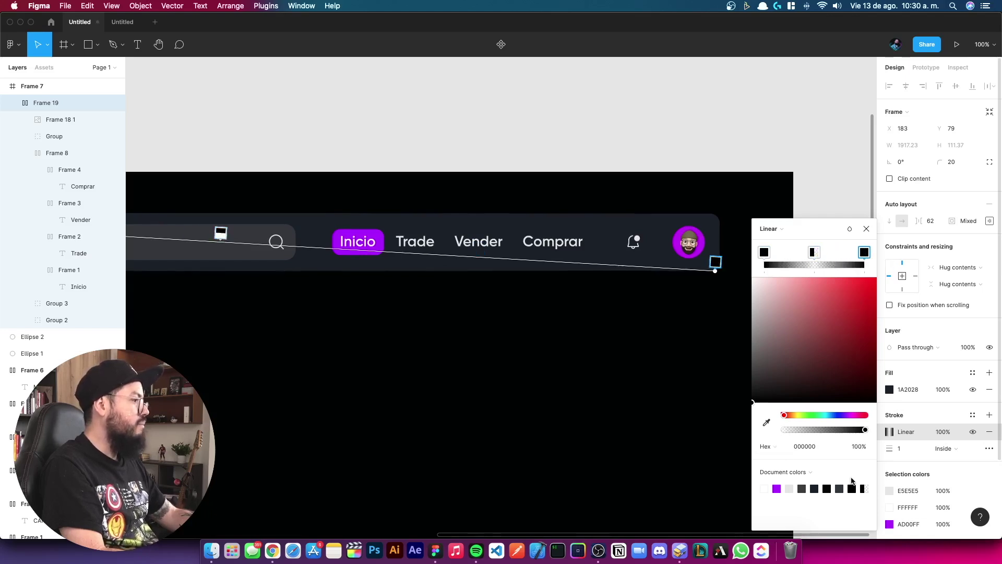
left_click(778, 488)
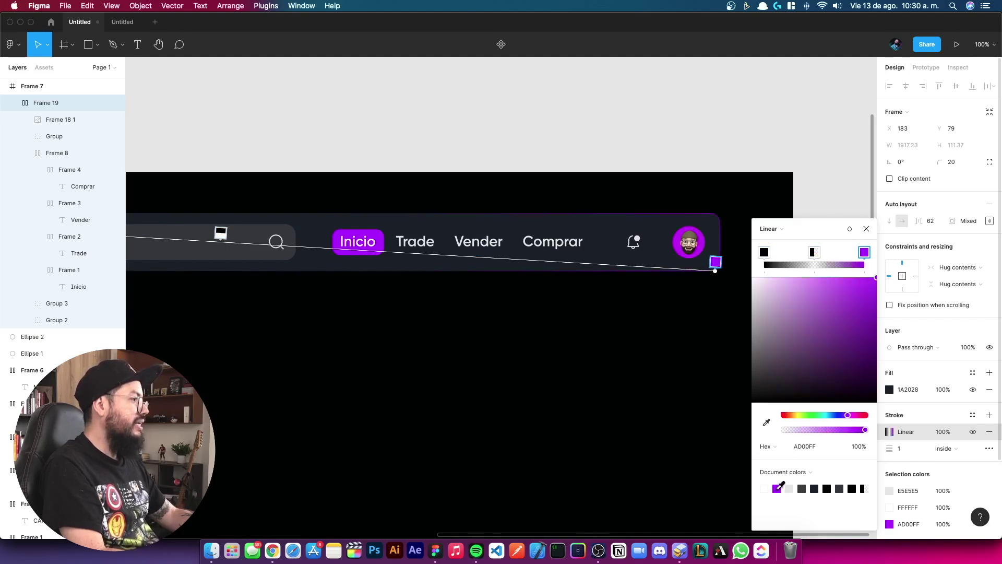
left_click(764, 254)
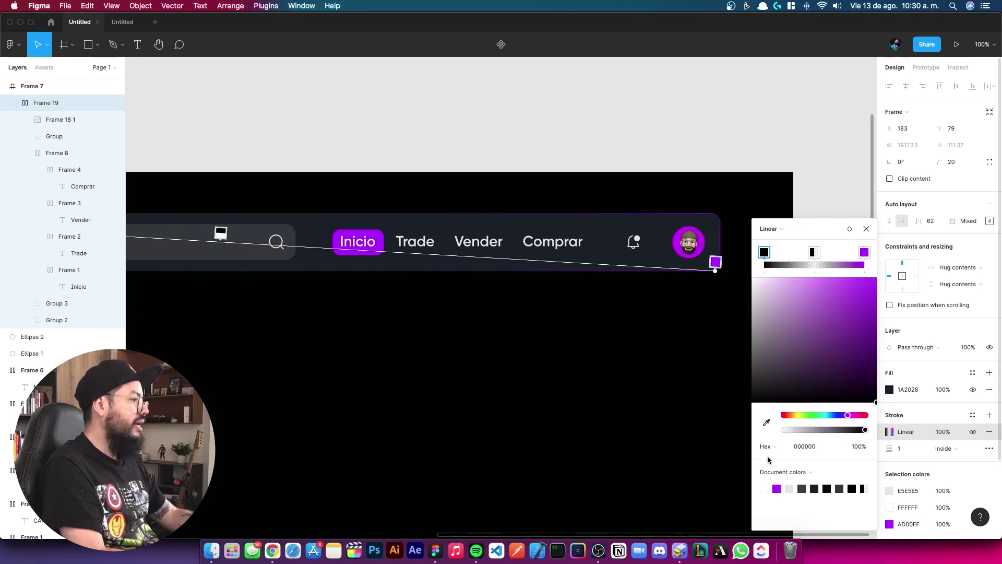
left_click(777, 488)
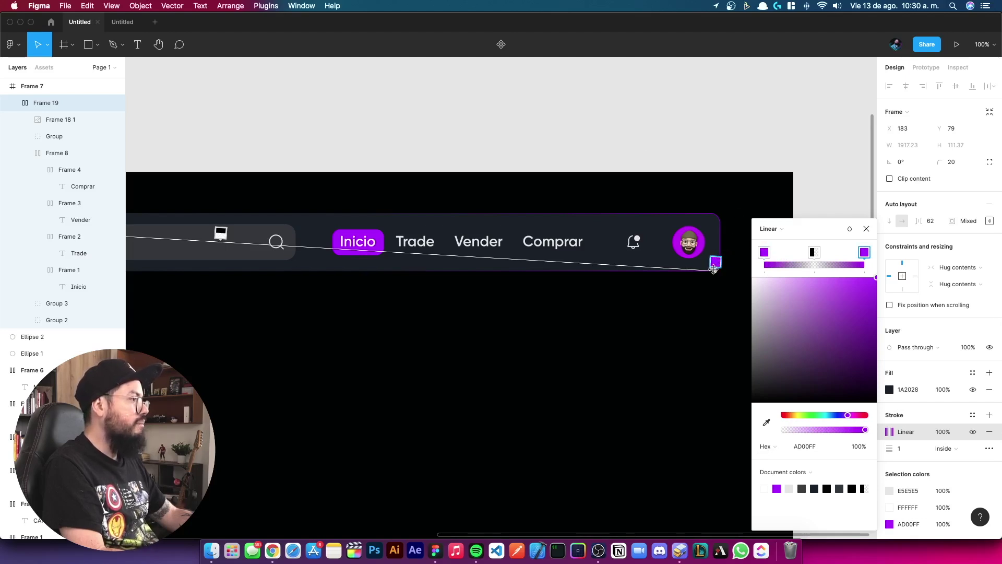
key("Escape")
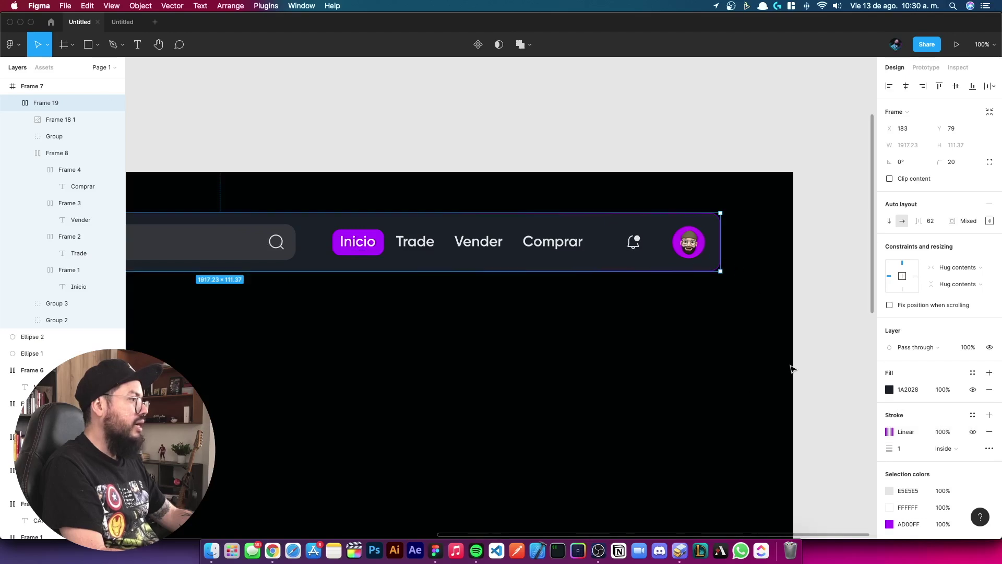
Re-angle the navbar stroke gradient diagonally downward across the bar.
key("Escape")
key("minus")
left_click_drag(566, 340, 791, 323)
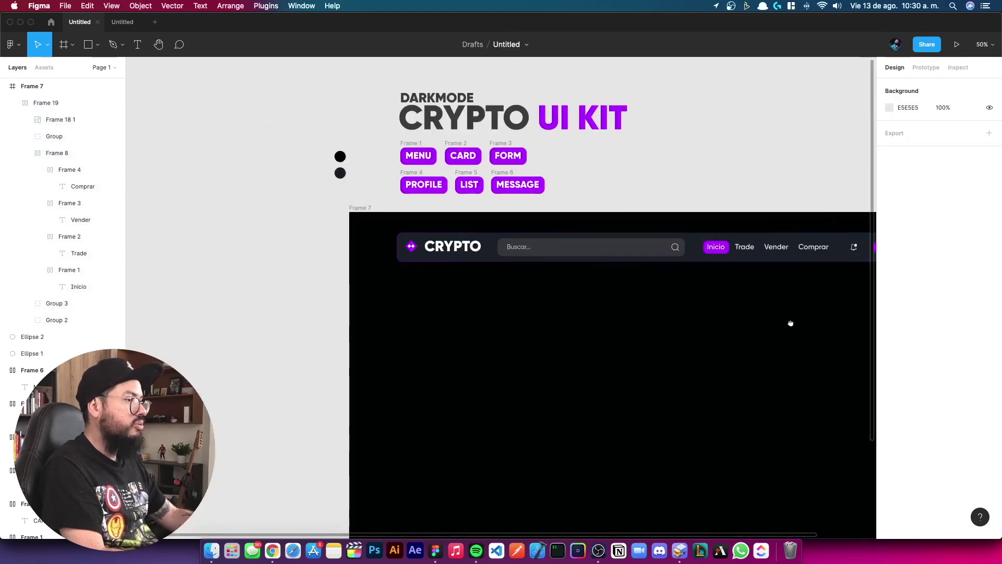
key("shift+0")
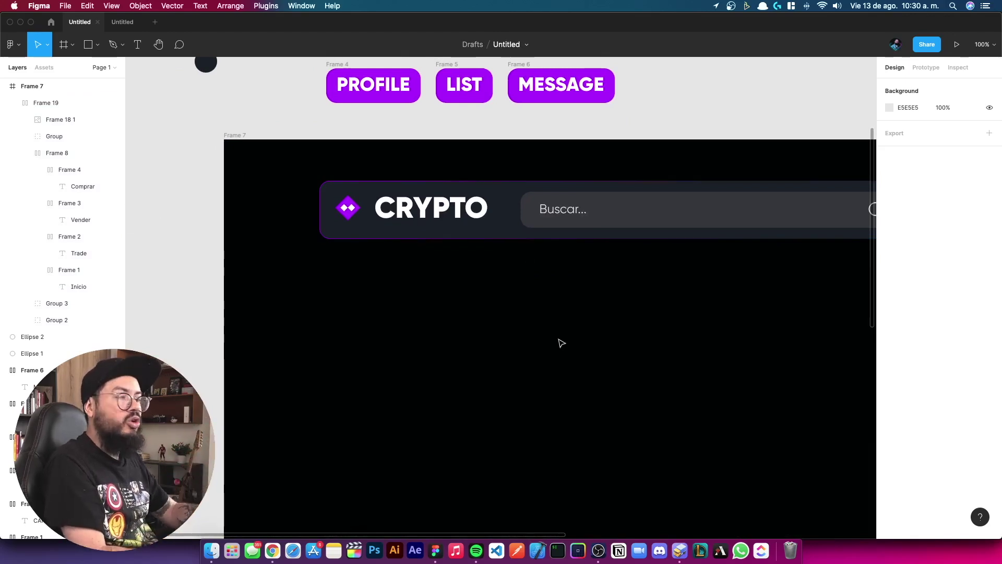
left_click_drag(629, 313, 338, 308)
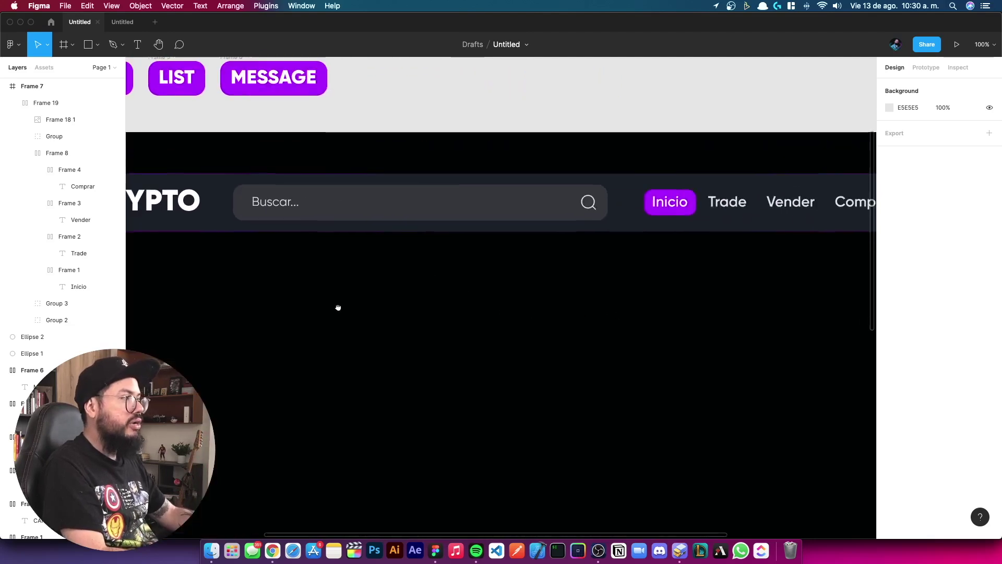
left_click_drag(609, 306, 367, 306)
left_click(713, 210)
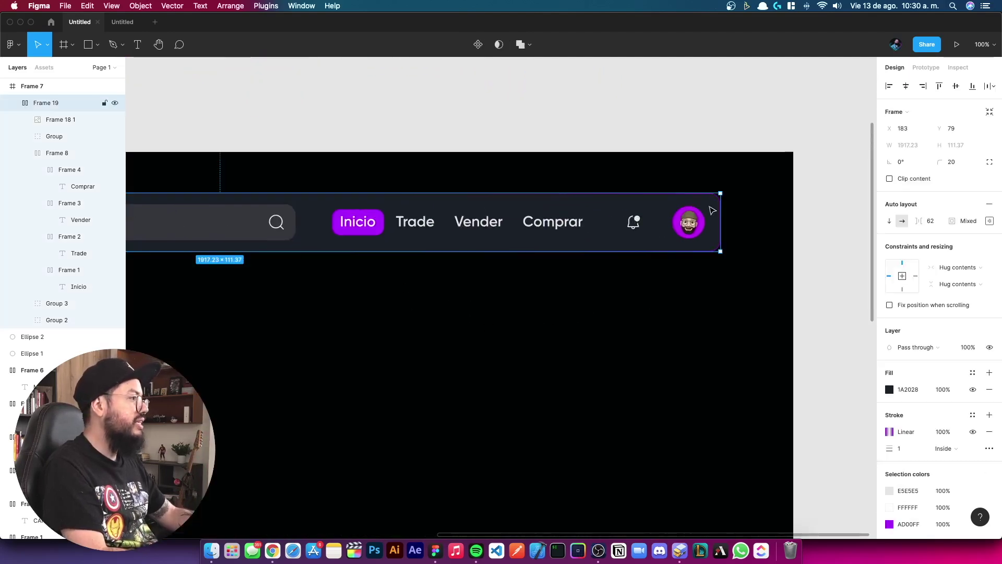
left_click(890, 432)
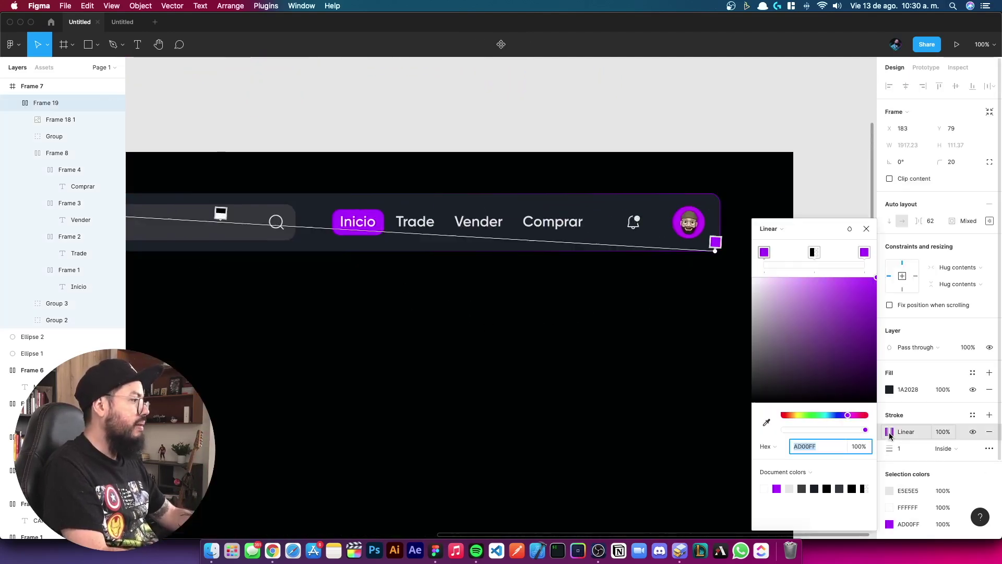
left_click(718, 256)
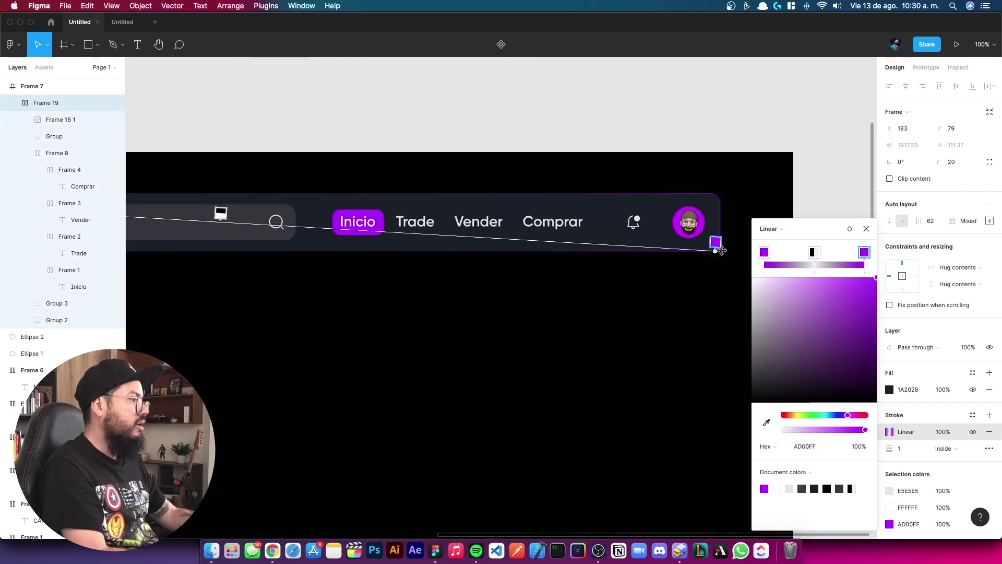
mouse_move(722, 251)
left_mouse_down()
mouse_move(869, 294)
mouse_move(811, 274)
mouse_move(713, 279)
mouse_move(694, 260)
left_mouse_up()
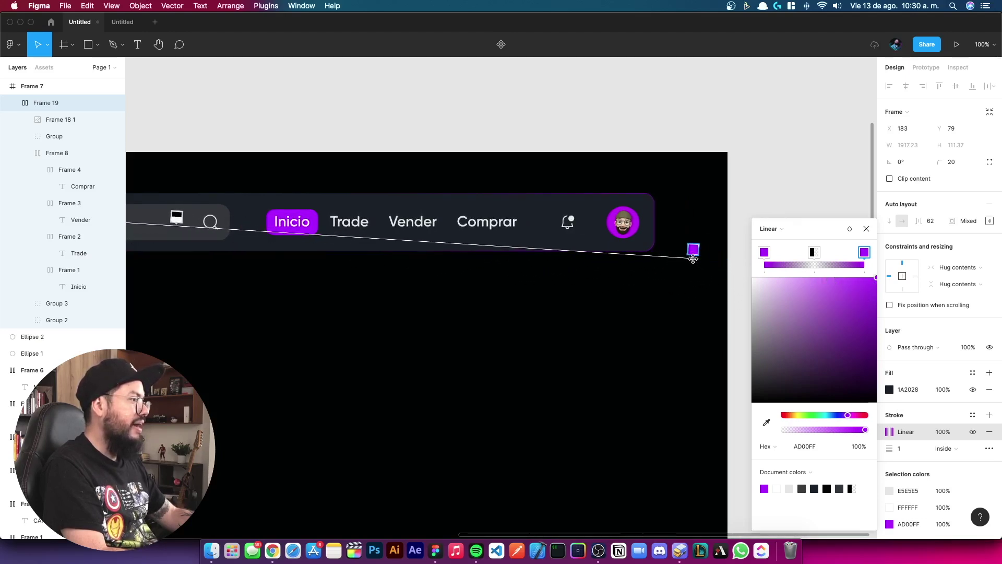
mouse_move(691, 257)
left_mouse_down()
mouse_move(699, 312)
mouse_move(716, 303)
mouse_move(712, 272)
mouse_move(671, 256)
mouse_move(698, 272)
left_mouse_up()
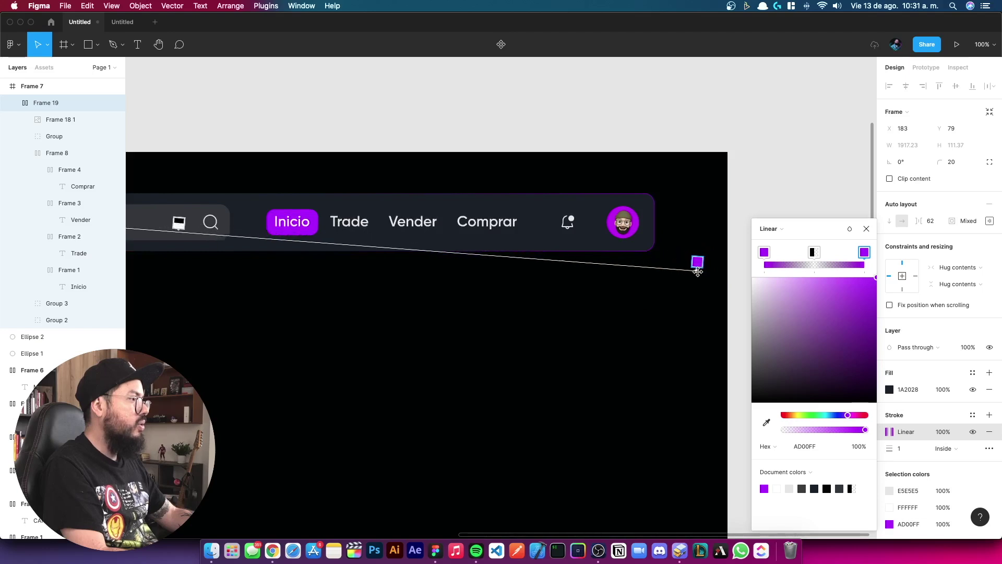
scroll(708, 284, "left", 10)
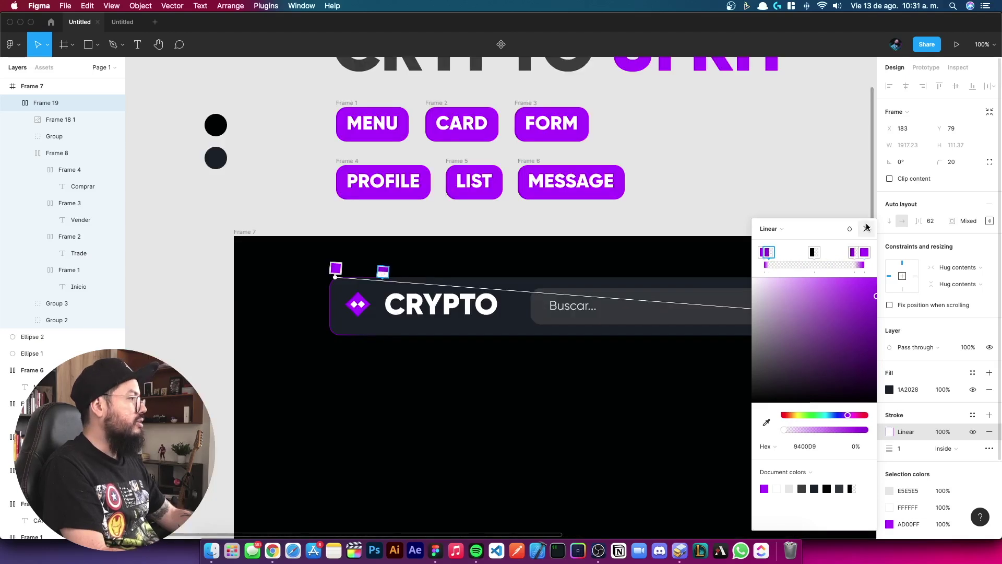
left_click(770, 176)
Draw a tall grey rectangle below the navbar's left side inside Frame 7.
key("minus")
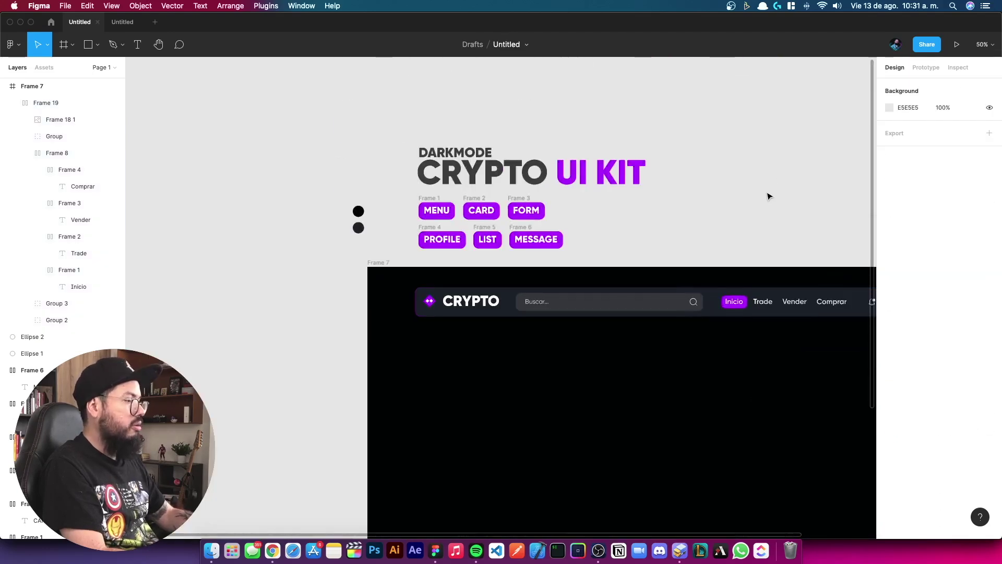
left_click_drag(760, 265, 547, 208)
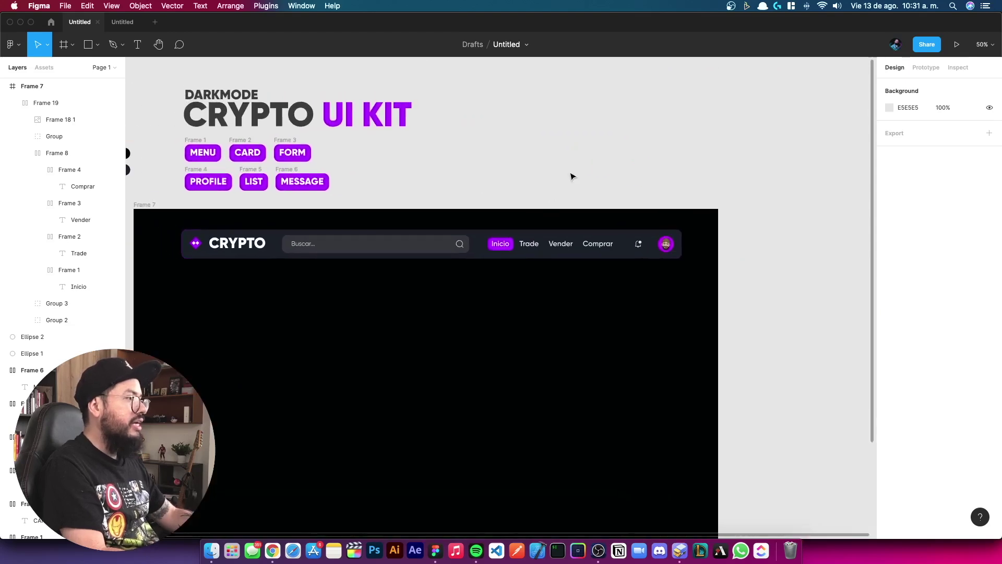
key("plus")
left_click_drag(690, 215, 615, 263)
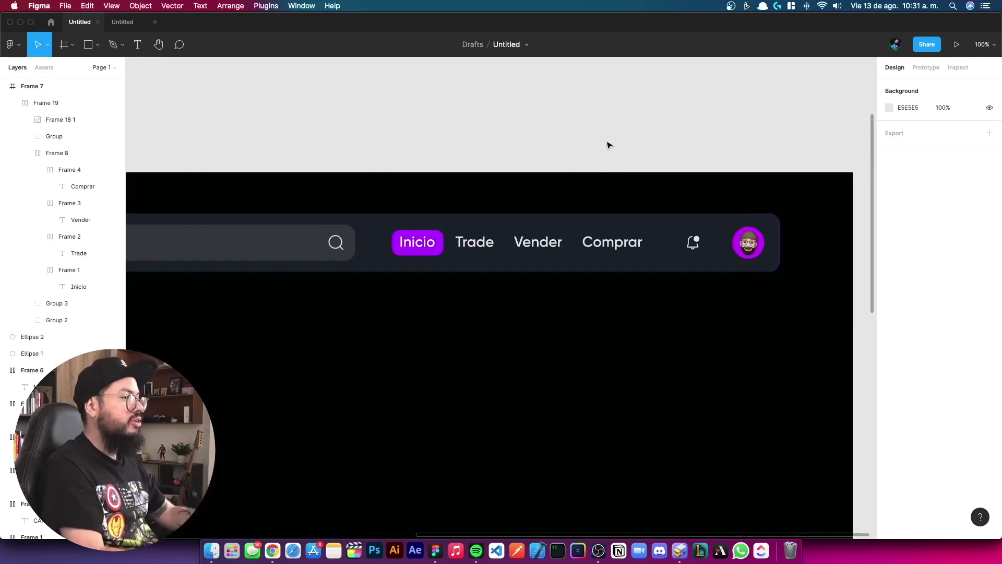
key("minus")
scroll(600, 202, "left", 3)
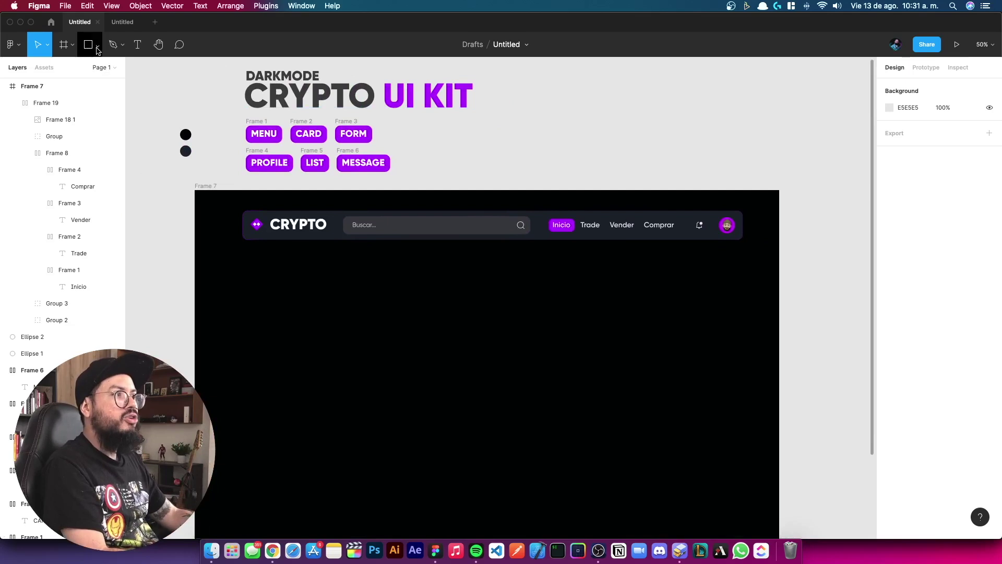
left_click(334, 217)
left_click(84, 51)
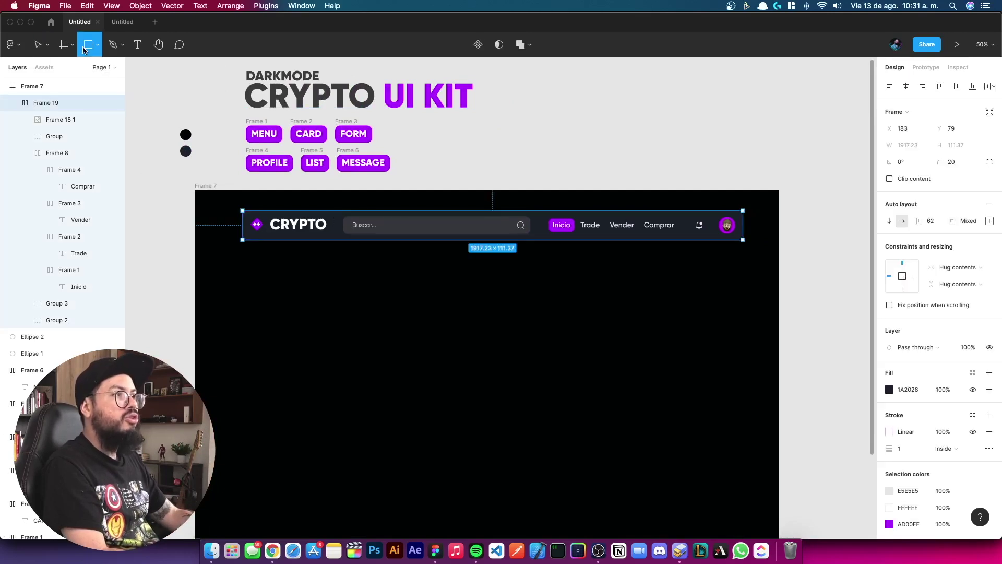
left_click_drag(244, 272, 353, 423)
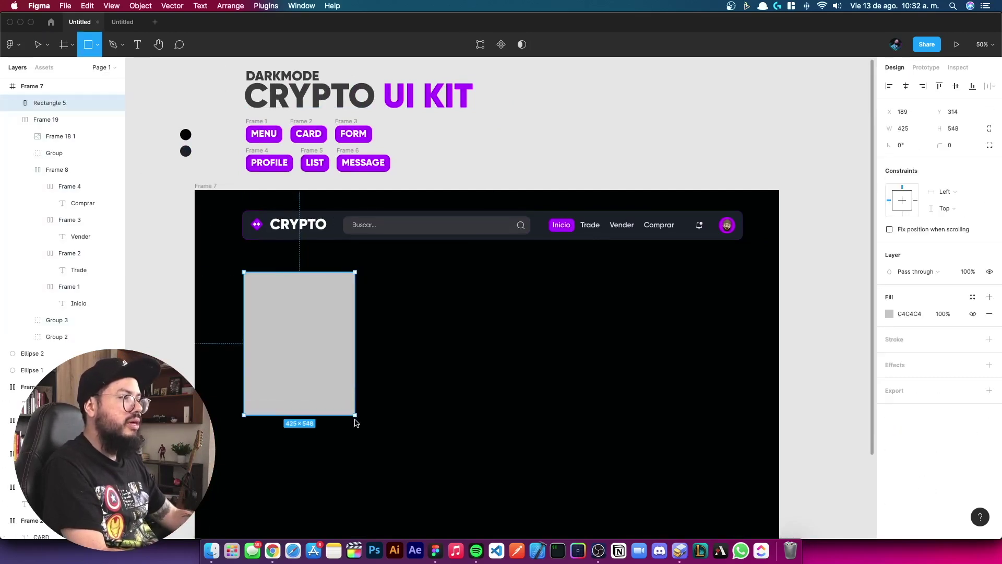
left_click(335, 216)
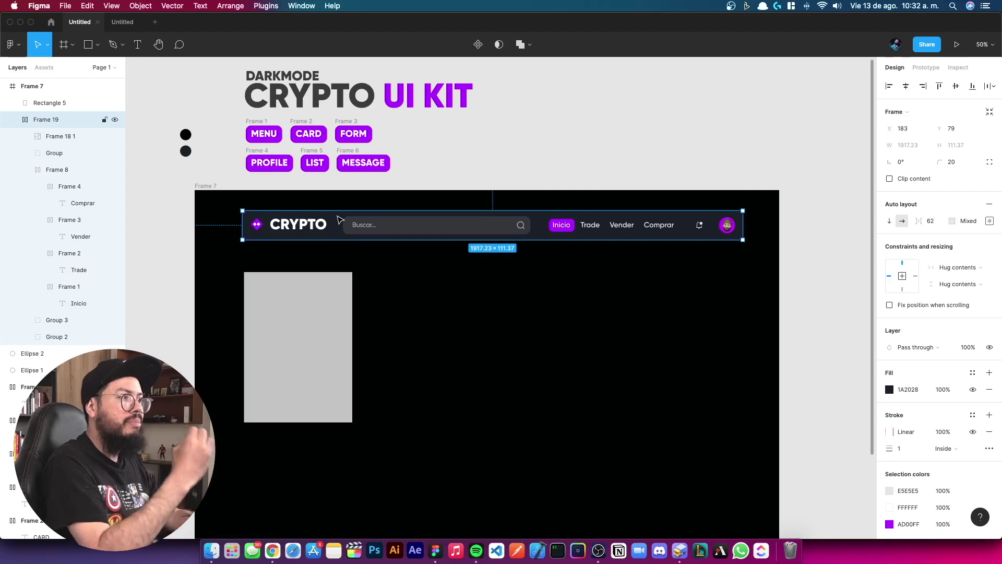
Copy the navbar's properties and paste them onto the rectangle for 1A2028 fill and radius 20.
left_click(87, 6)
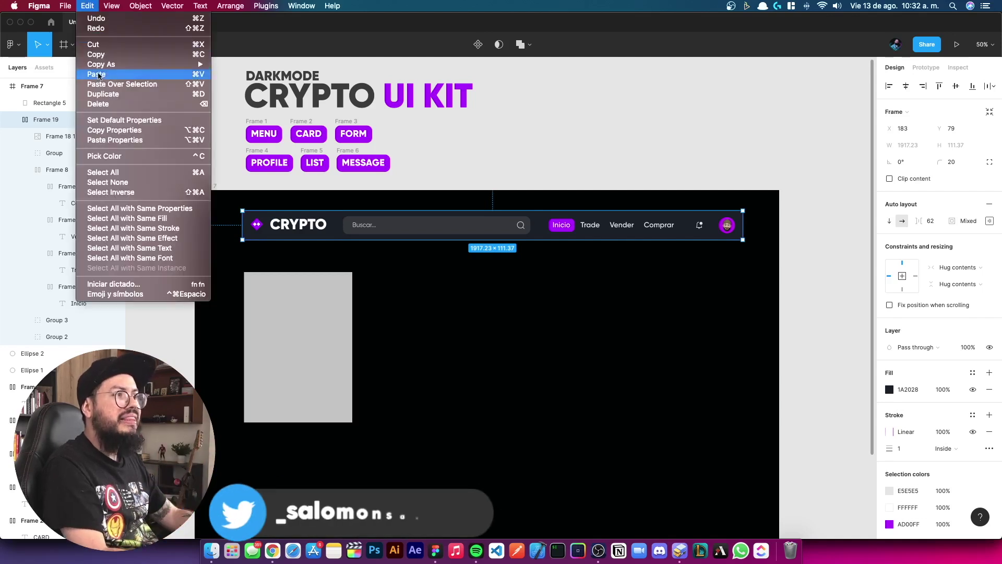
left_click(102, 134)
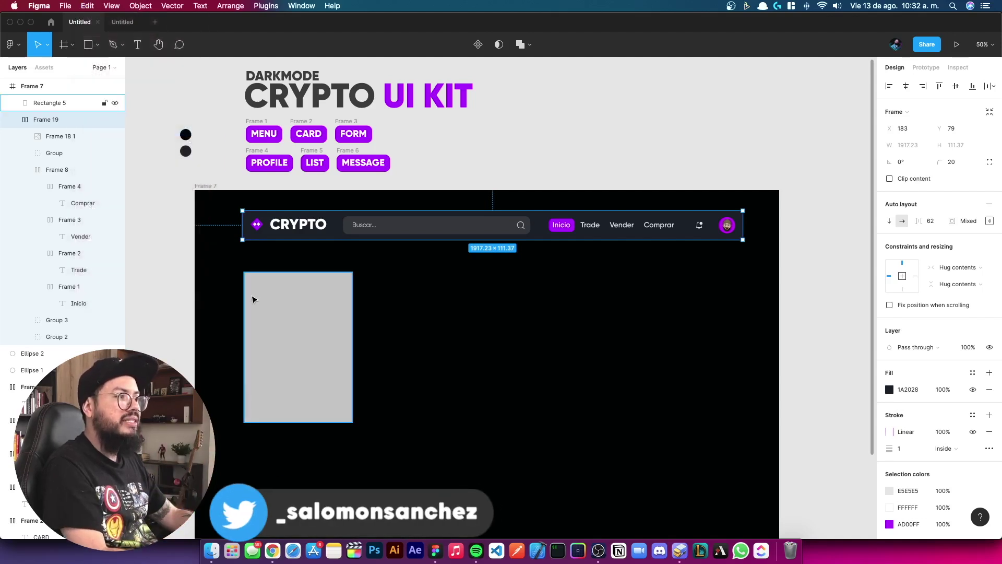
left_click(252, 299)
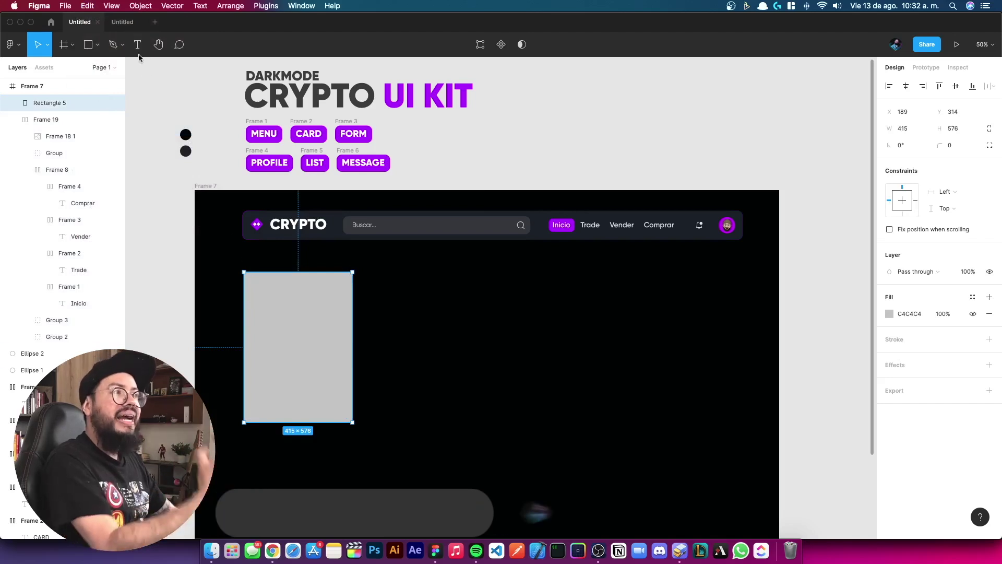
left_click(110, 6)
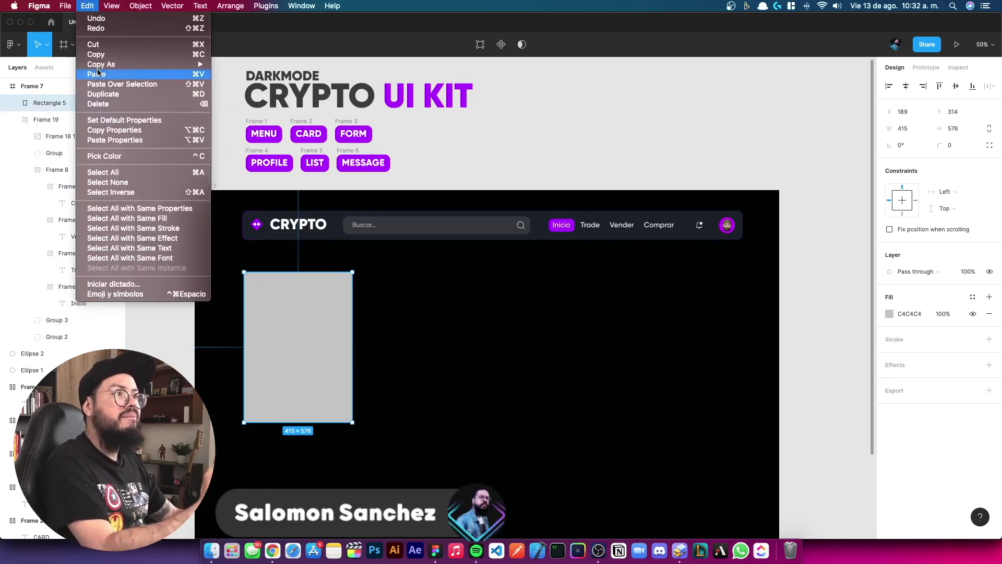
left_click(119, 140)
left_click(484, 150)
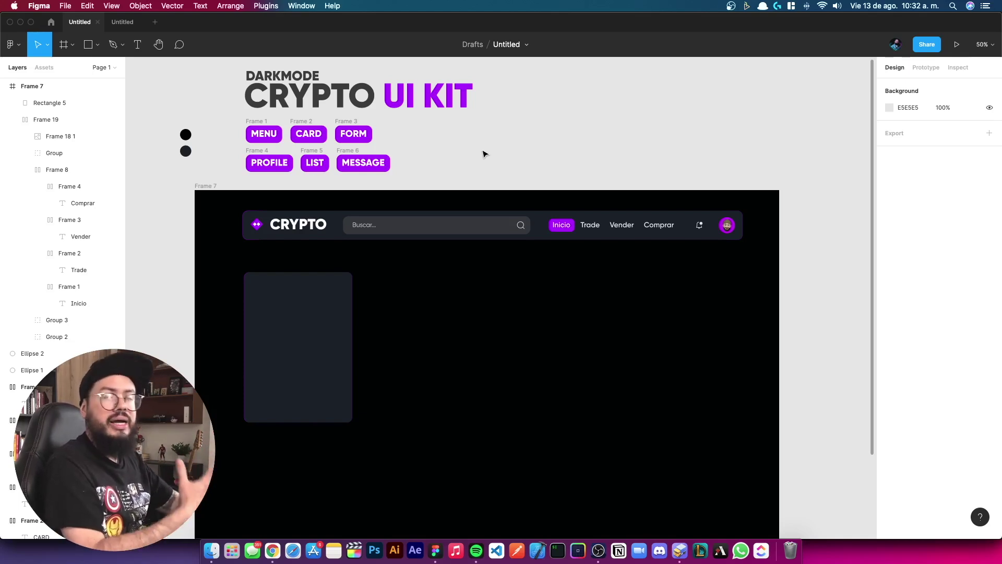
Align the card's gradient stroke handles to its corners and make the middle stop purple.
left_click_drag(483, 151, 524, 146)
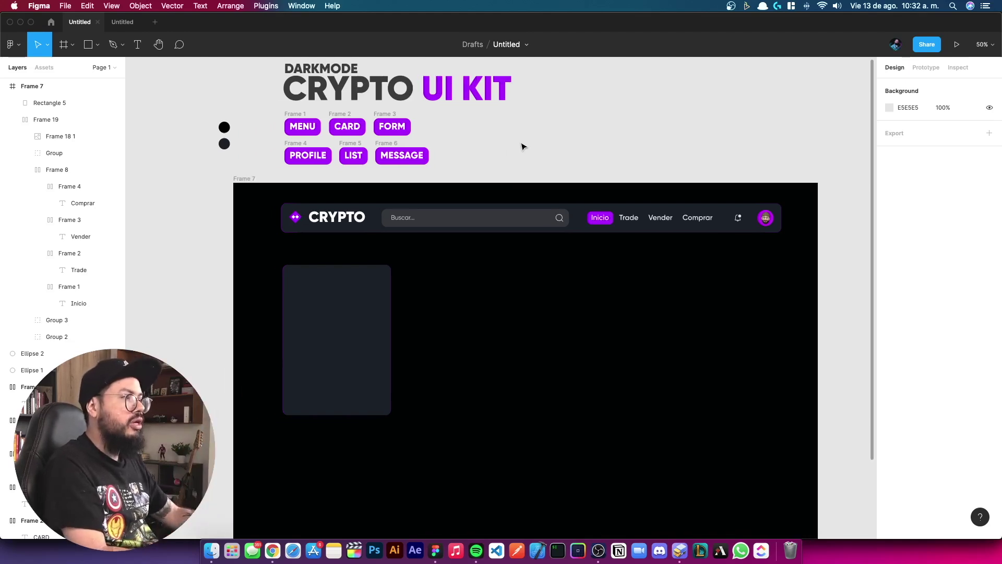
left_click(348, 360)
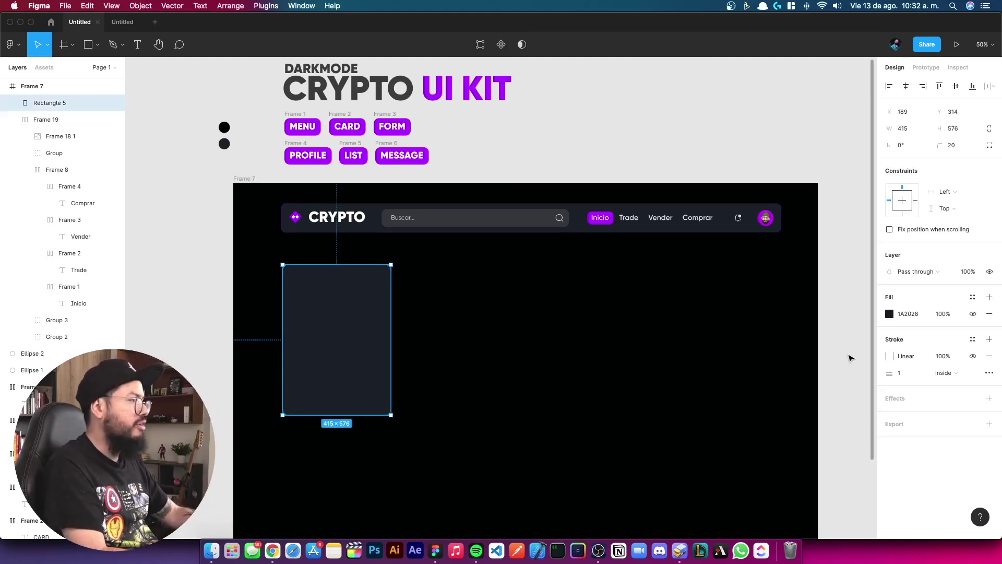
left_click(890, 357)
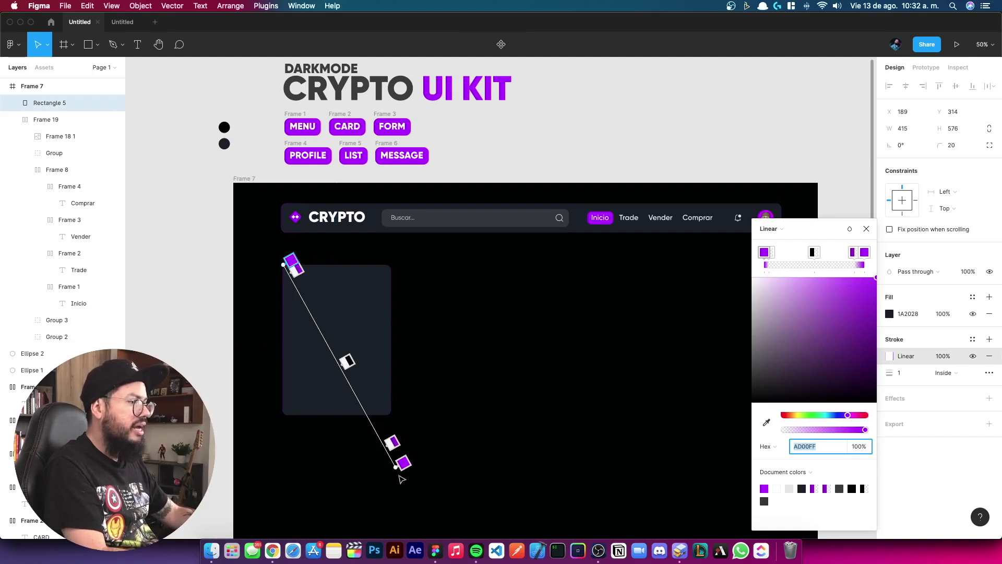
left_click_drag(396, 467, 388, 415)
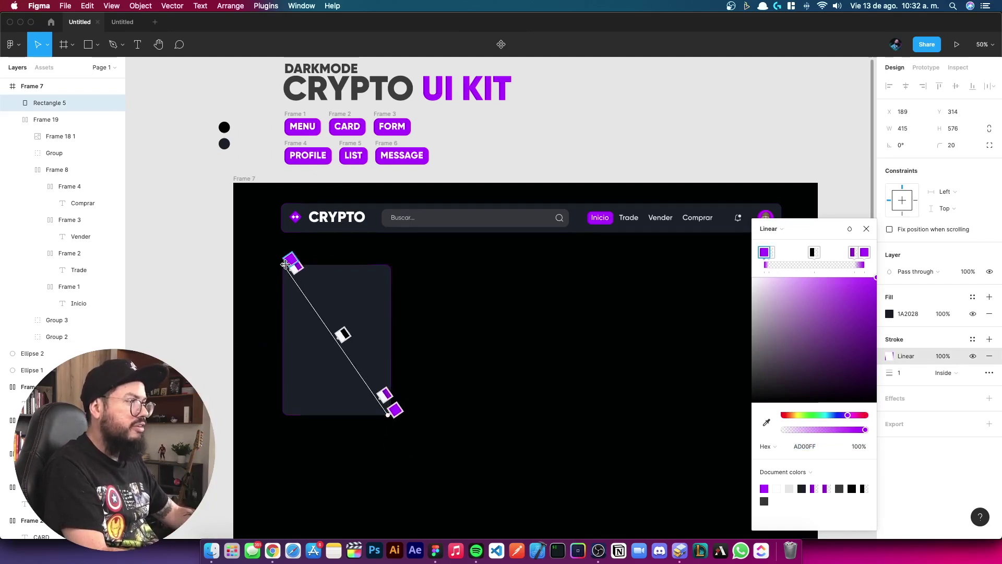
left_click_drag(282, 263, 277, 265)
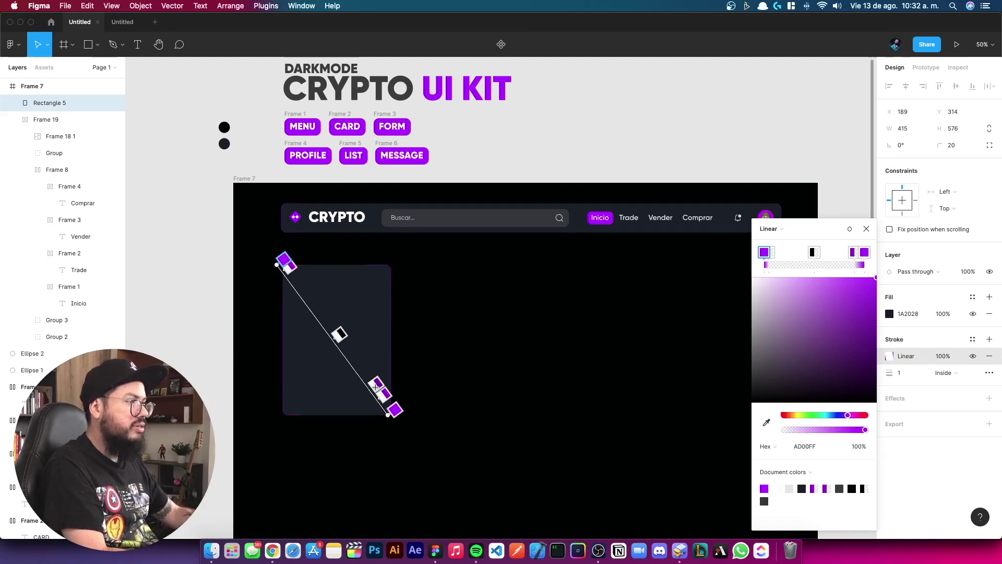
left_click(339, 334)
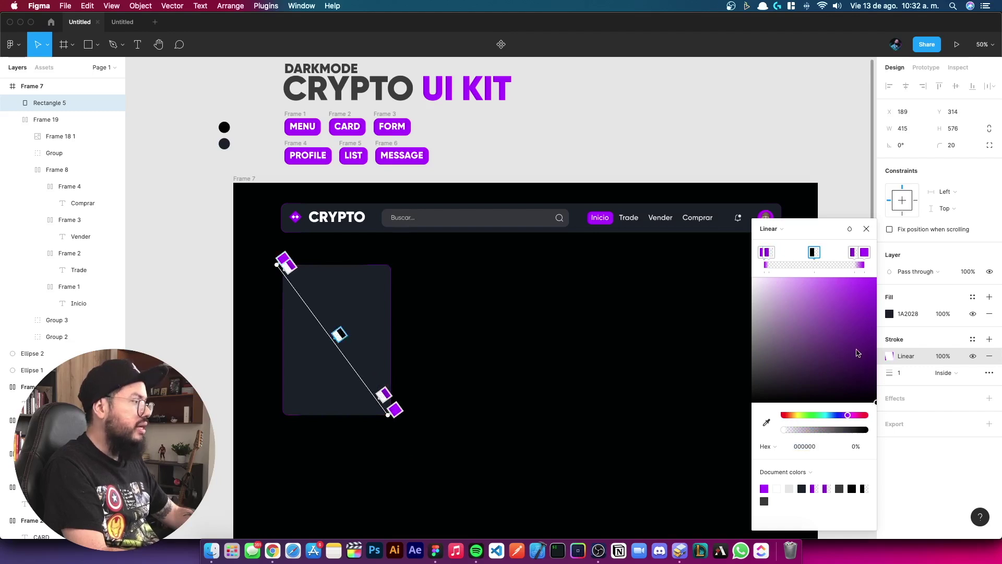
left_click(764, 488)
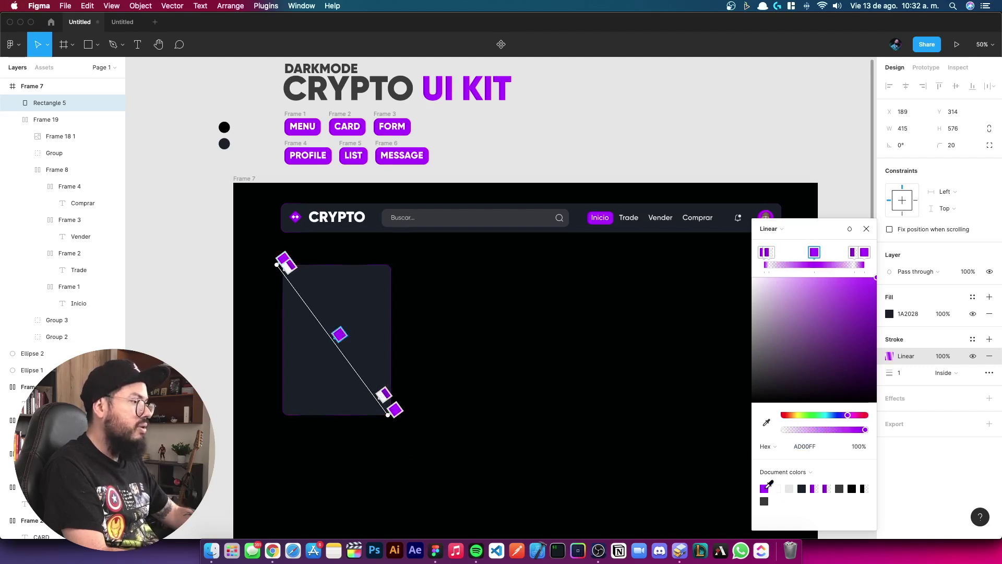
left_click(396, 410)
Extend the gradient handles past the card's corners and centre the transparent middle stop.
left_click_drag(387, 415, 422, 462)
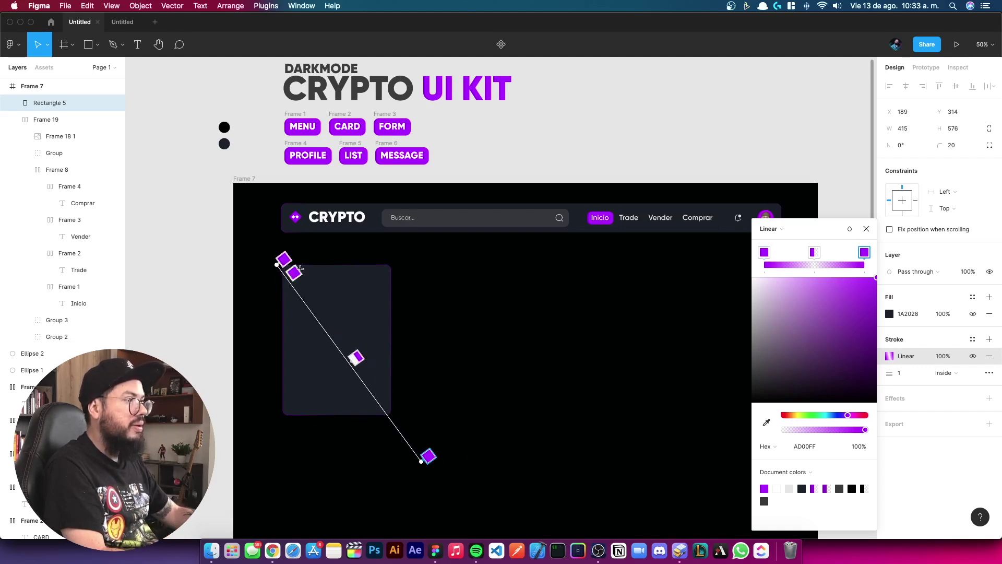
mouse_move(276, 264)
left_mouse_down()
mouse_move(243, 229)
mouse_move(252, 235)
left_mouse_up()
left_click_drag(343, 344, 405, 421)
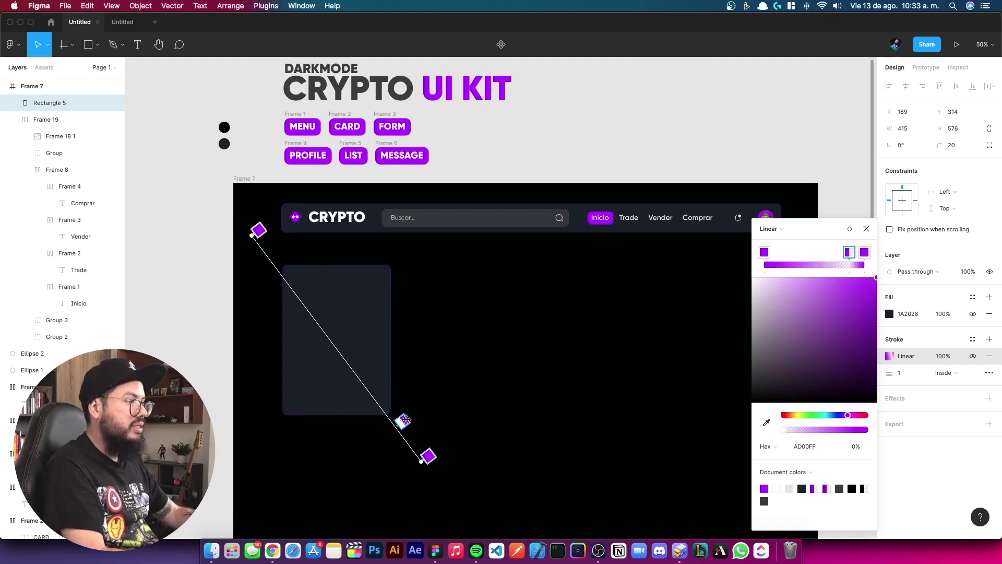
mouse_move(405, 420)
left_mouse_down()
mouse_move(295, 262)
mouse_move(346, 351)
left_mouse_up()
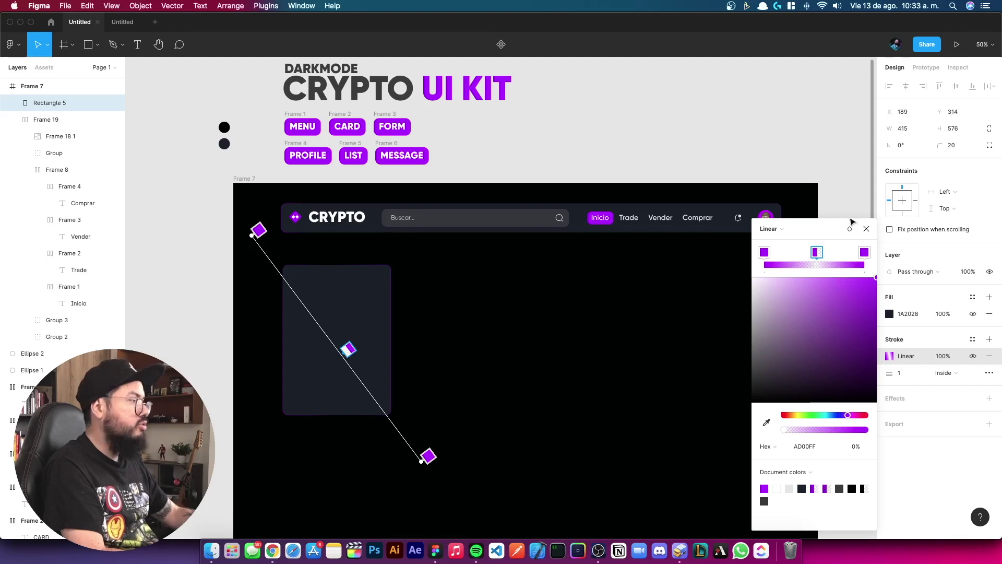
left_click(867, 228)
left_click(569, 131)
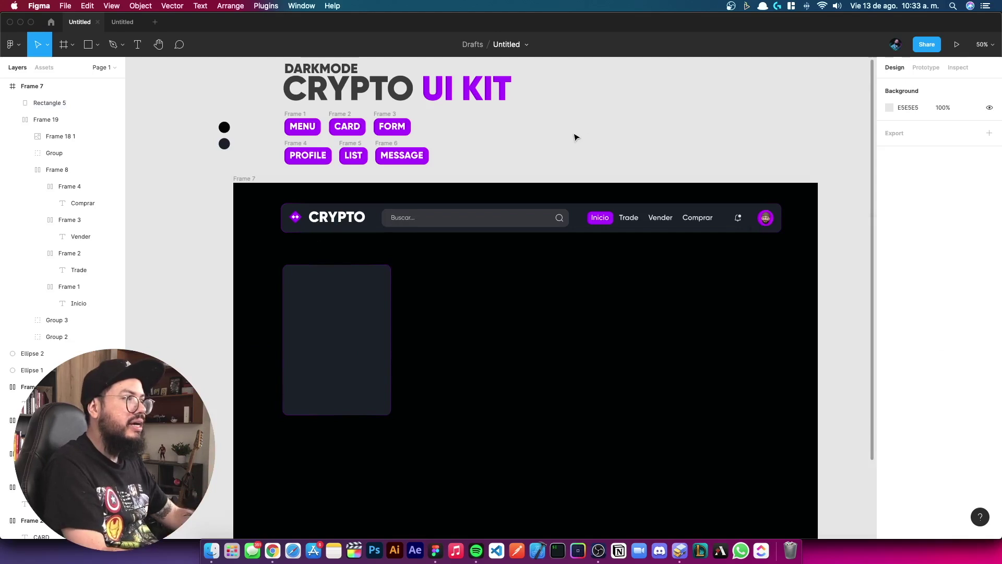
scroll(574, 138, "up", 1)
scroll(578, 139, "up", 1)
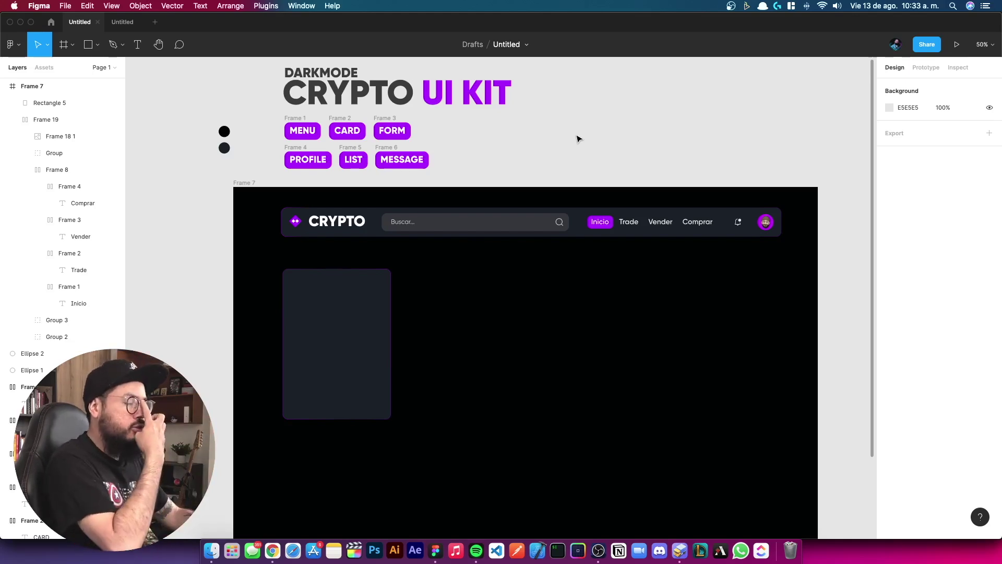
Launch Brandfetch, search "bitcoin" and open the Bitcoin (bitcoin.org) brand result.
right_click(576, 137)
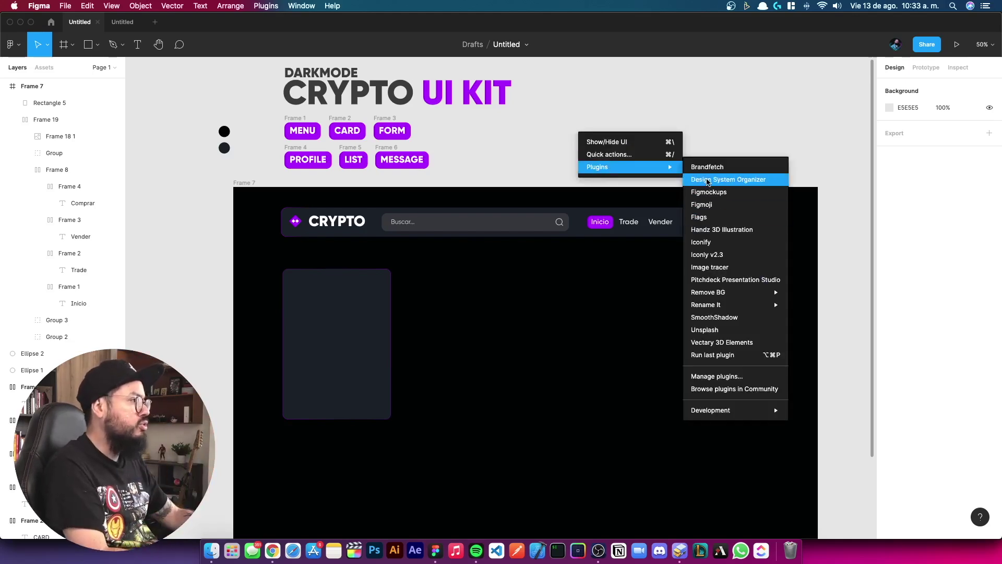
left_click(713, 173)
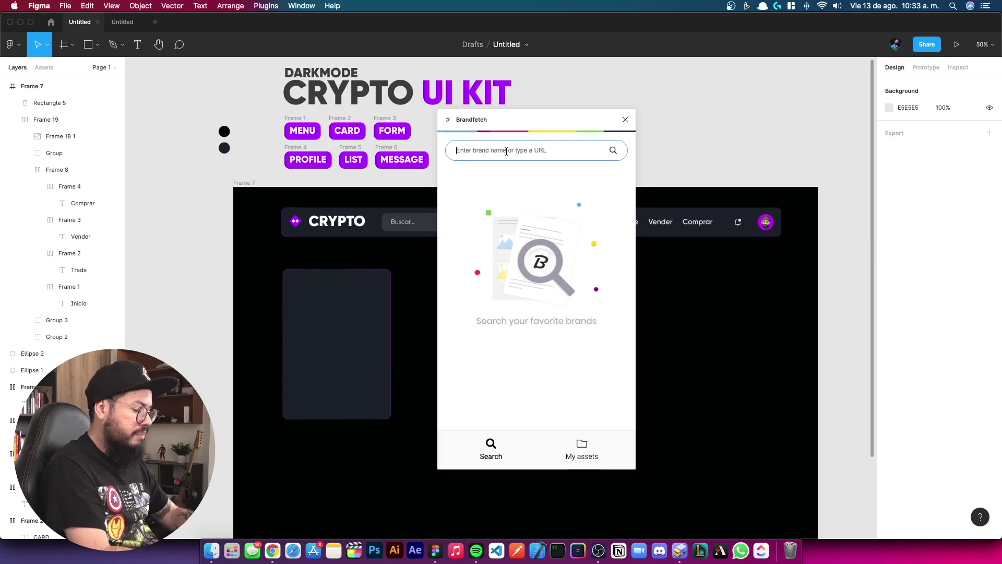
type("bitco")
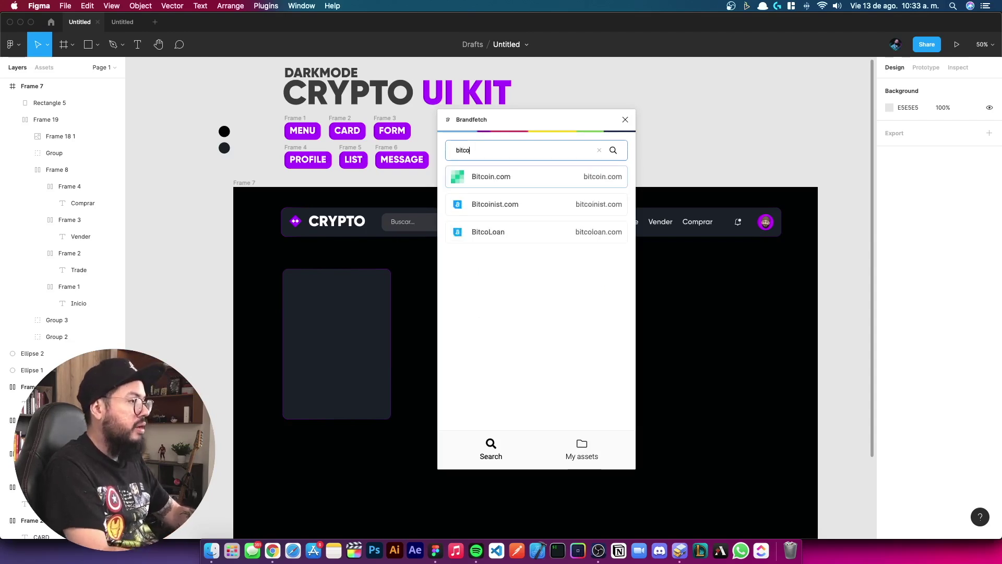
left_click(496, 203)
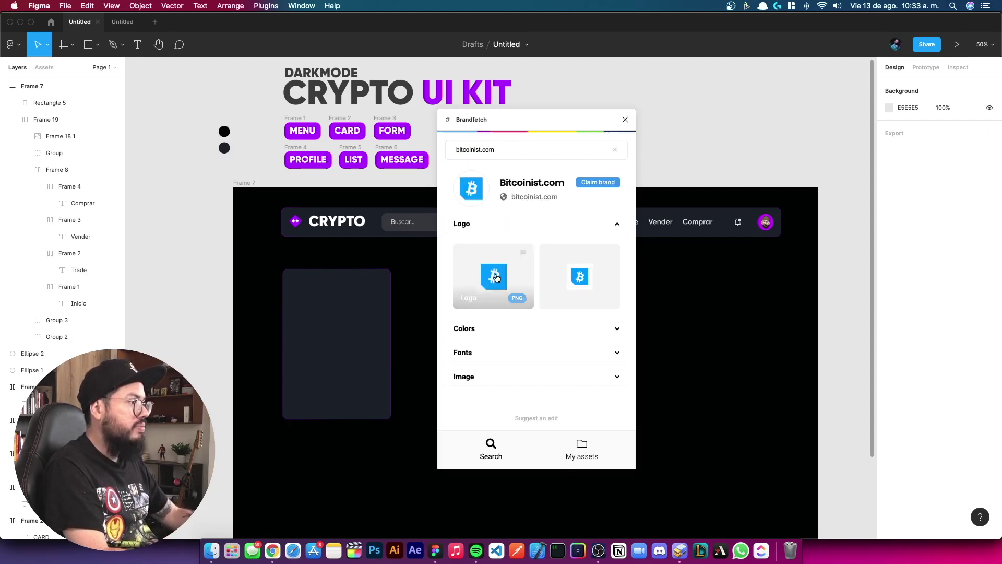
left_click(615, 150)
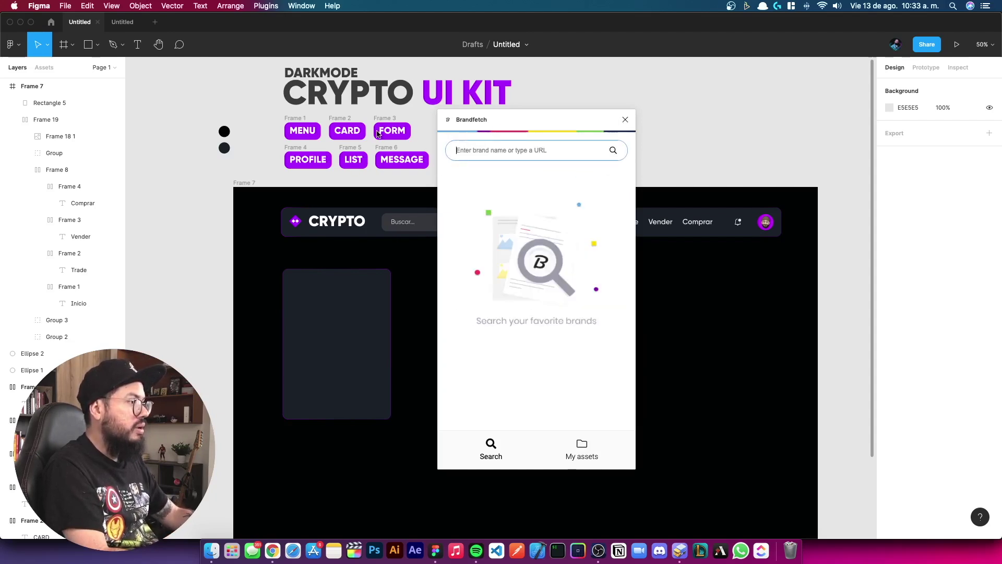
type("bit")
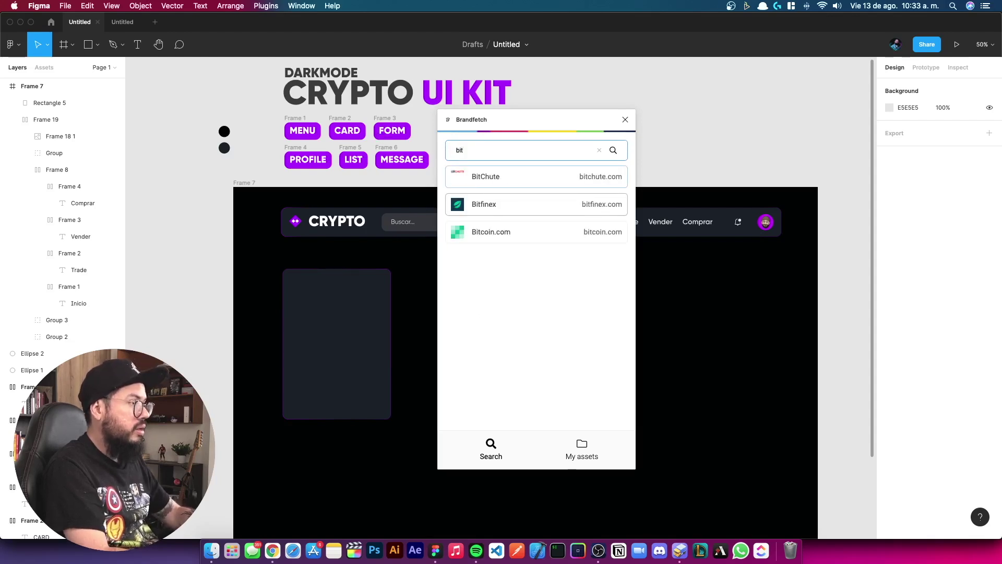
type("coin")
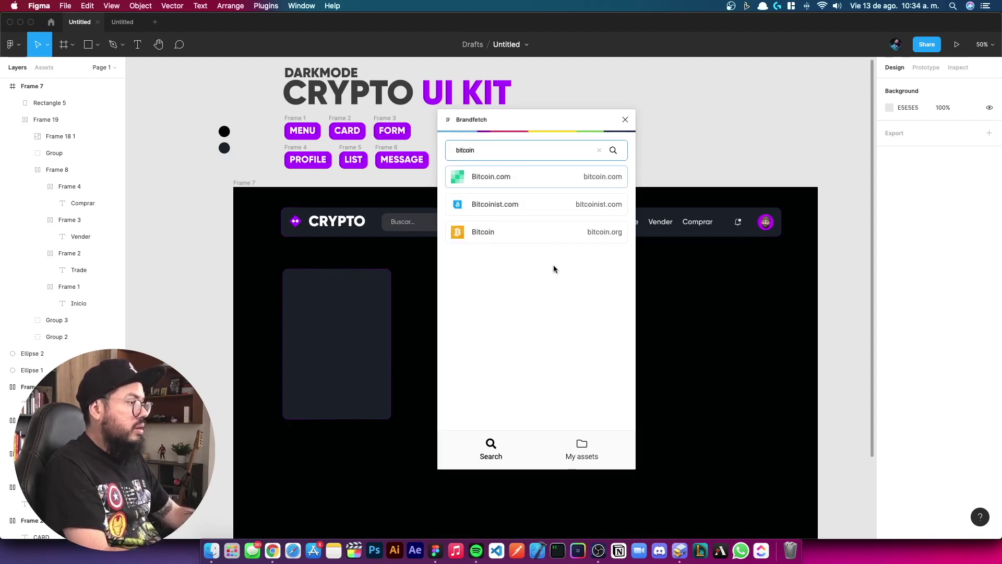
left_click(481, 234)
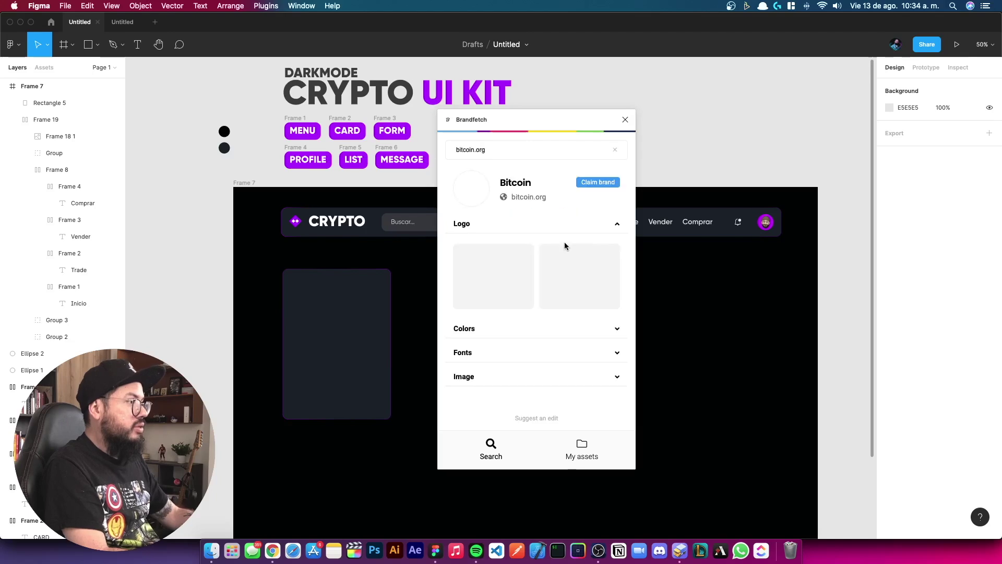
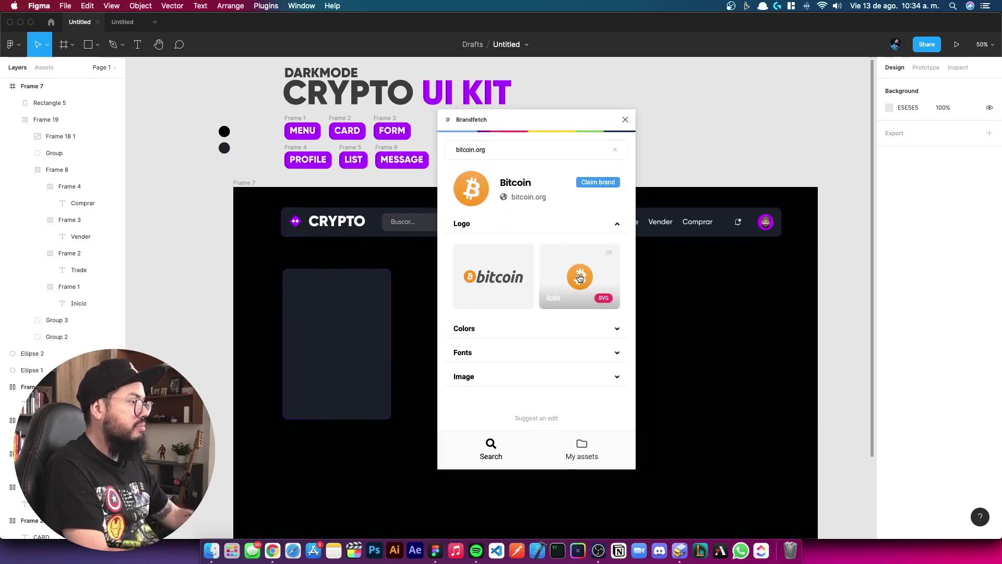
Close the brand panel and place the Bitcoin icon in the card at about 201×201.
left_click(625, 121)
left_click_drag(522, 316, 344, 307)
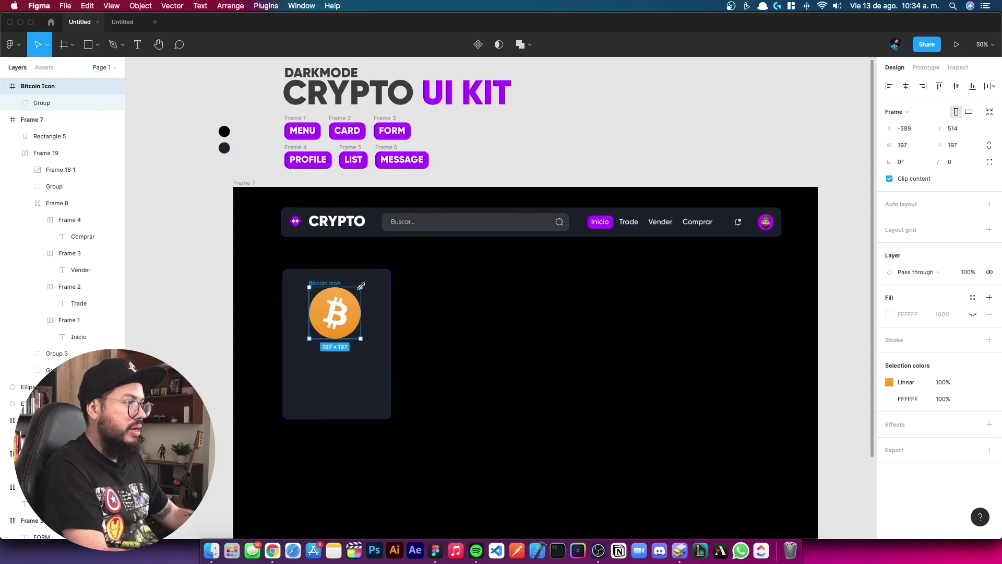
key("alt")
left_click_drag(360, 288, 362, 286)
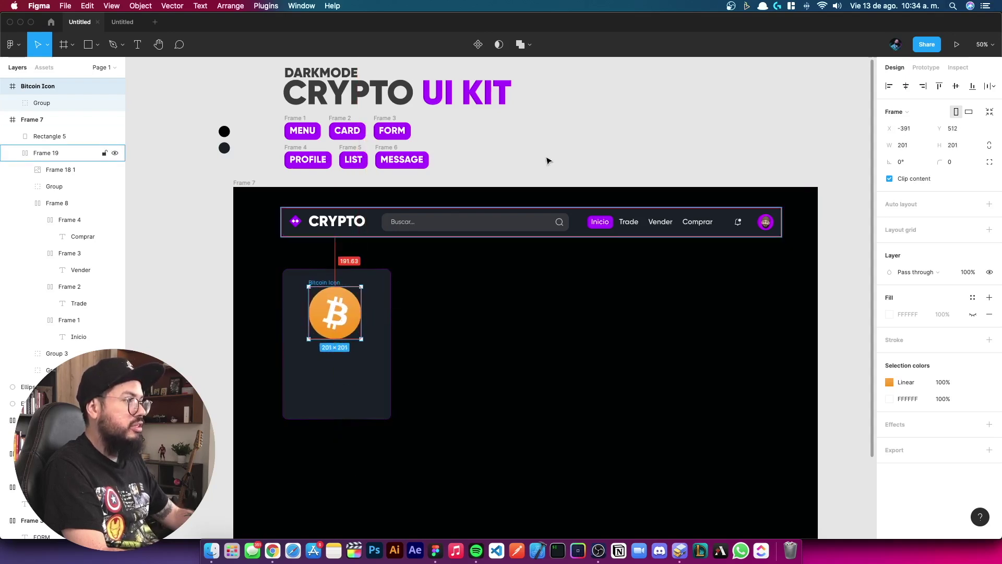
left_click(530, 153)
left_click_drag(530, 152, 606, 150)
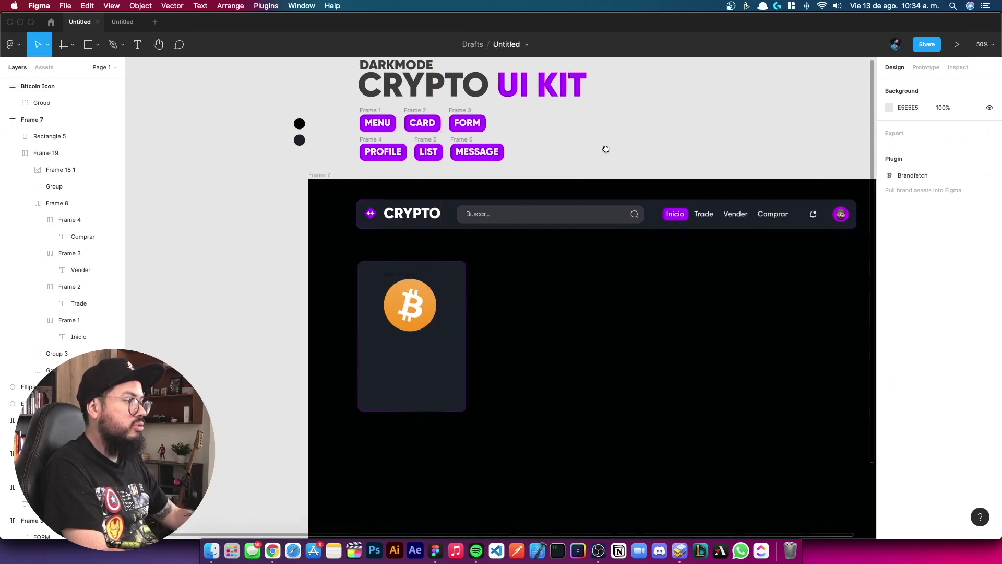
left_click(410, 304)
Give the Bitcoin icon an orange F9AA4B drop shadow with blur 40.
left_click(990, 424)
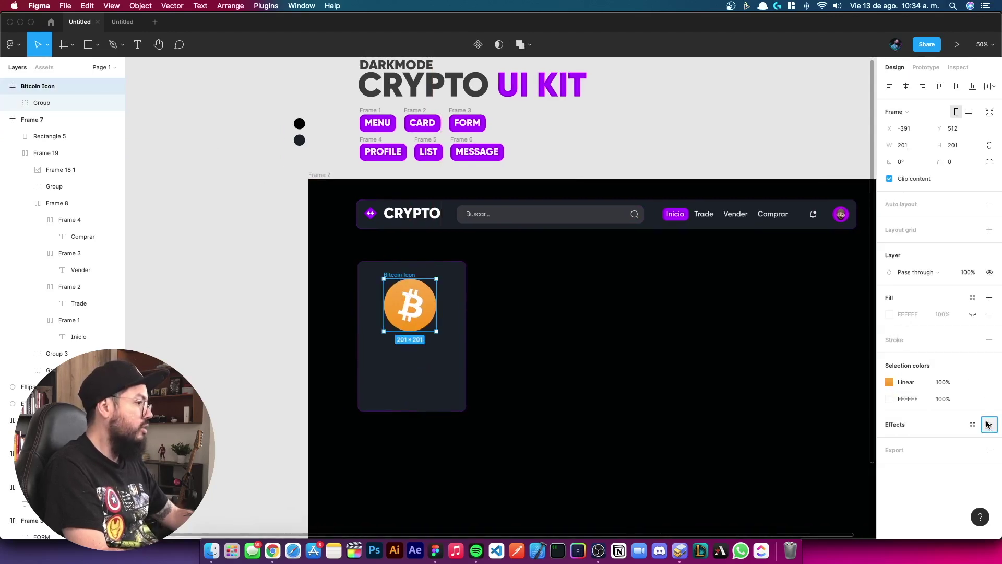
left_click(889, 441)
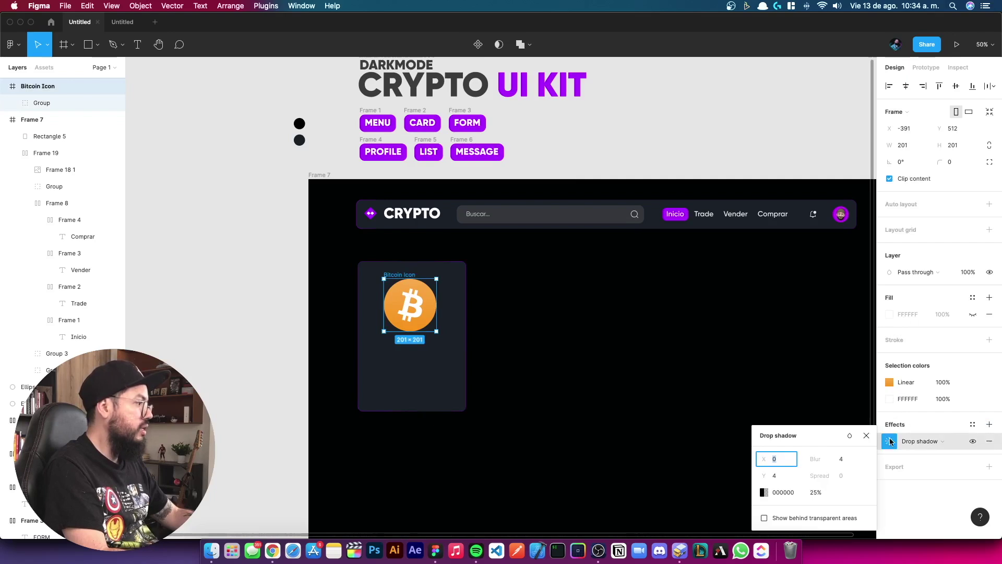
left_click(830, 459)
type("40")
key("Return")
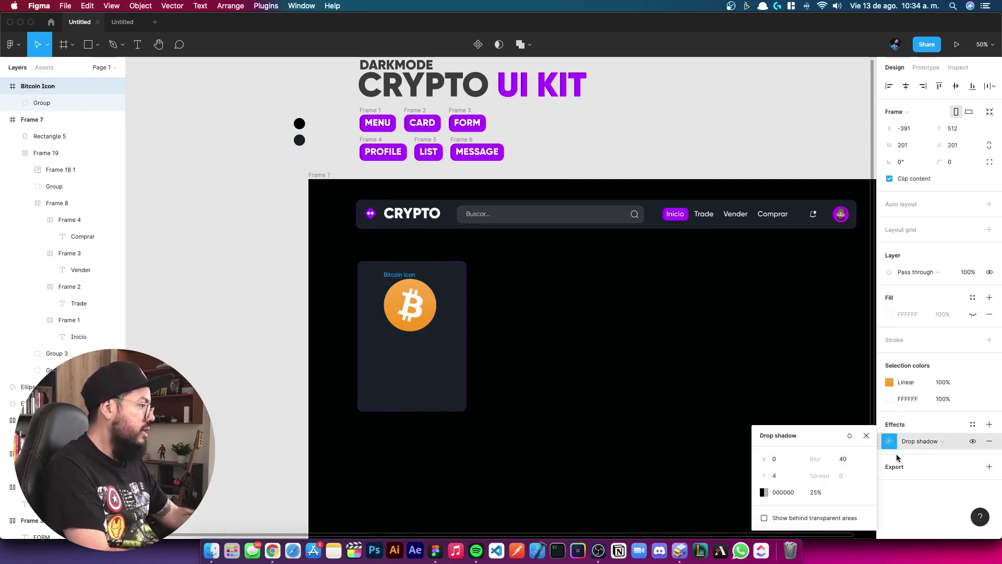
left_click(764, 492)
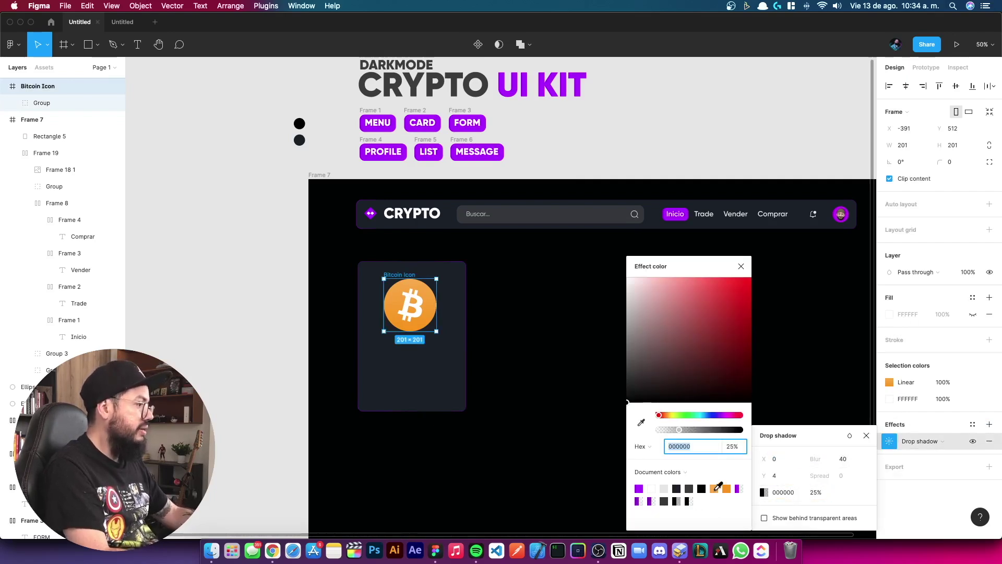
left_click(716, 488)
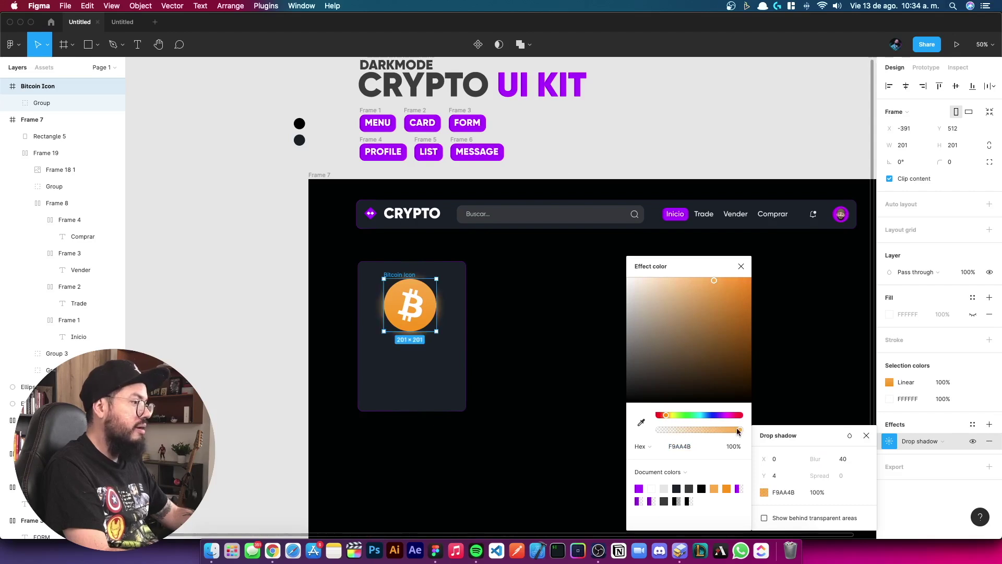
left_click(228, 244)
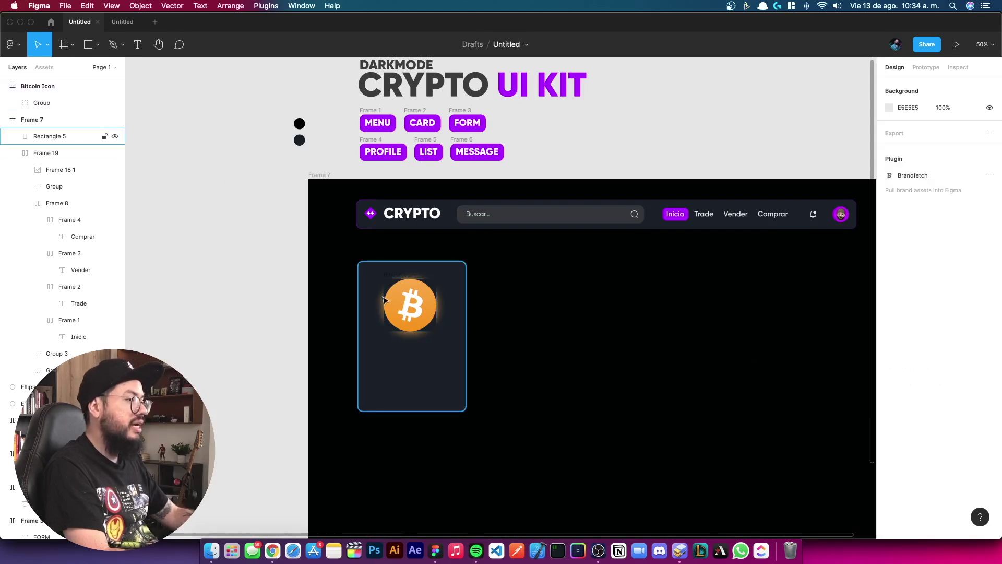
left_click(413, 301)
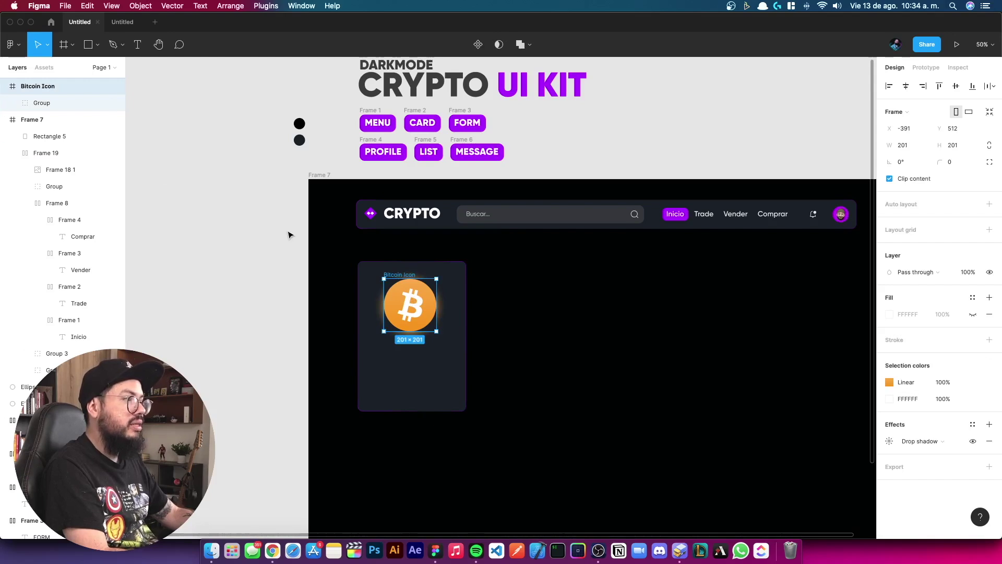
Move the coin Group out of the Bitcoin Icon frame and delete the empty frame.
left_click(45, 102)
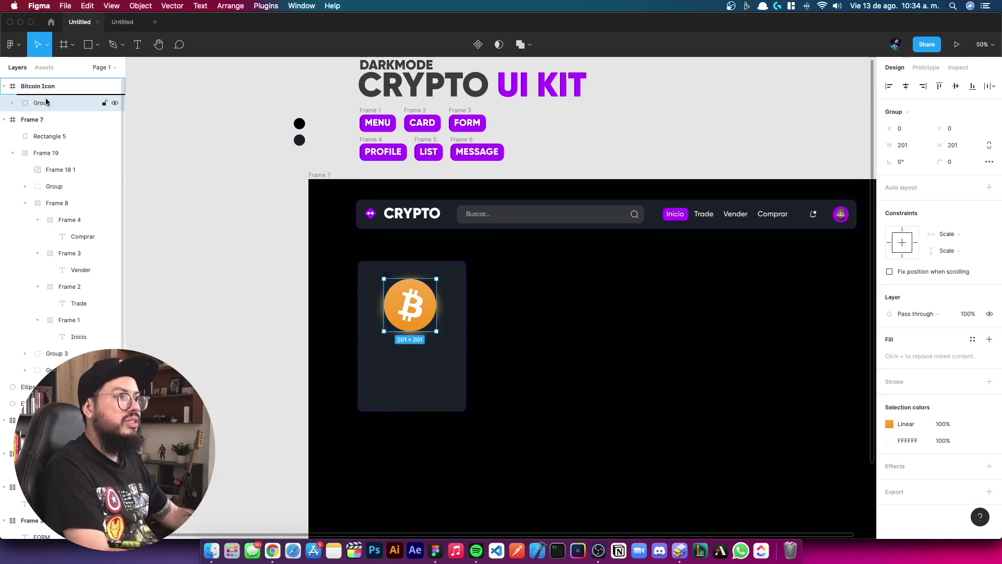
left_click_drag(45, 103, 46, 84)
left_click(47, 100)
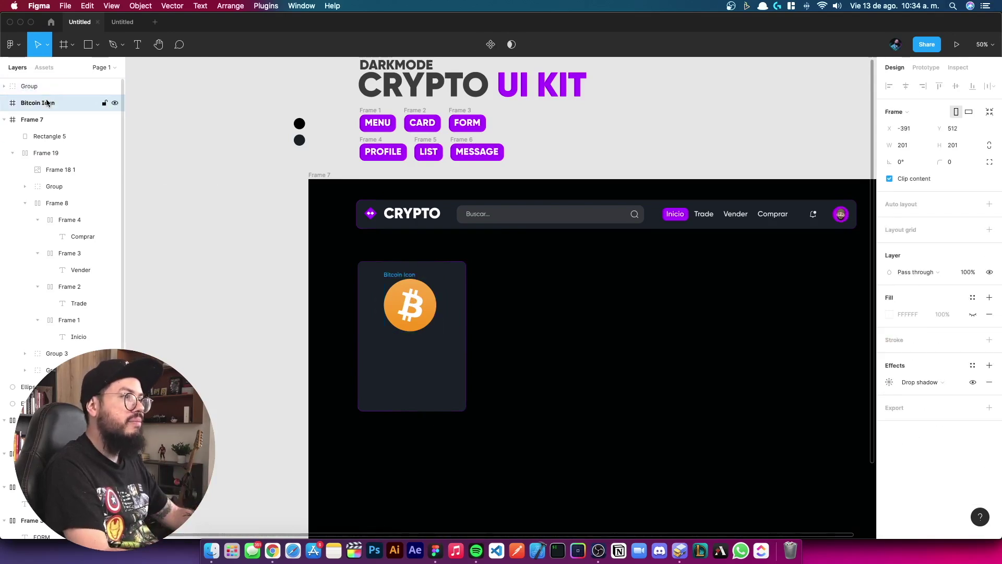
key("Delete")
left_click(409, 305)
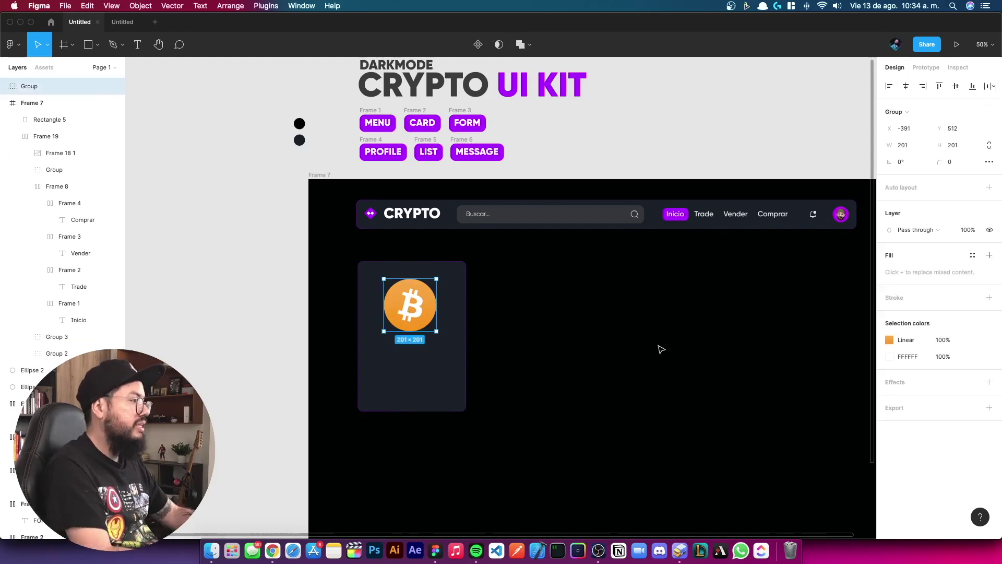
Add an orange F9AA4B drop shadow to the coin group at about 44% opacity.
left_click(898, 387)
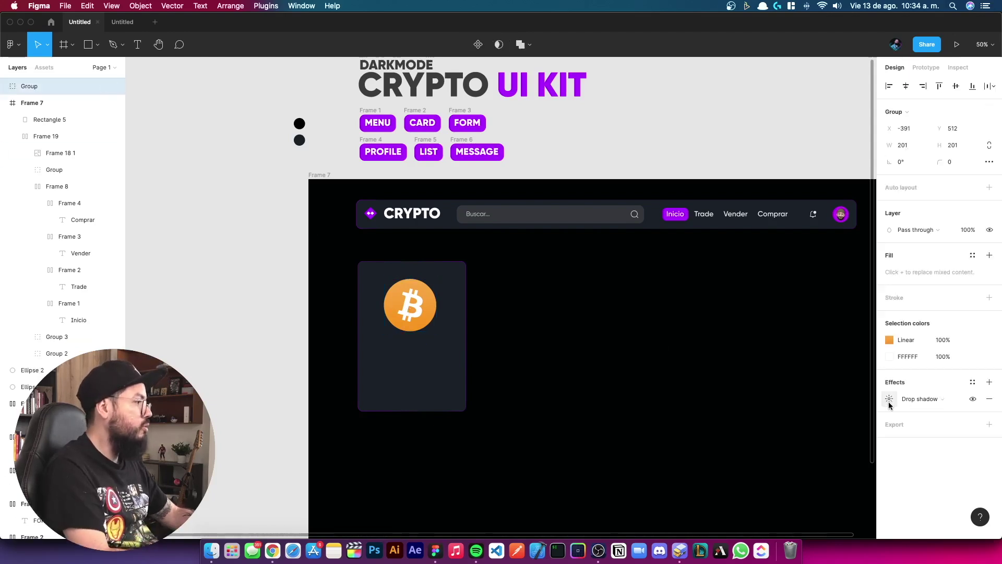
left_click(889, 400)
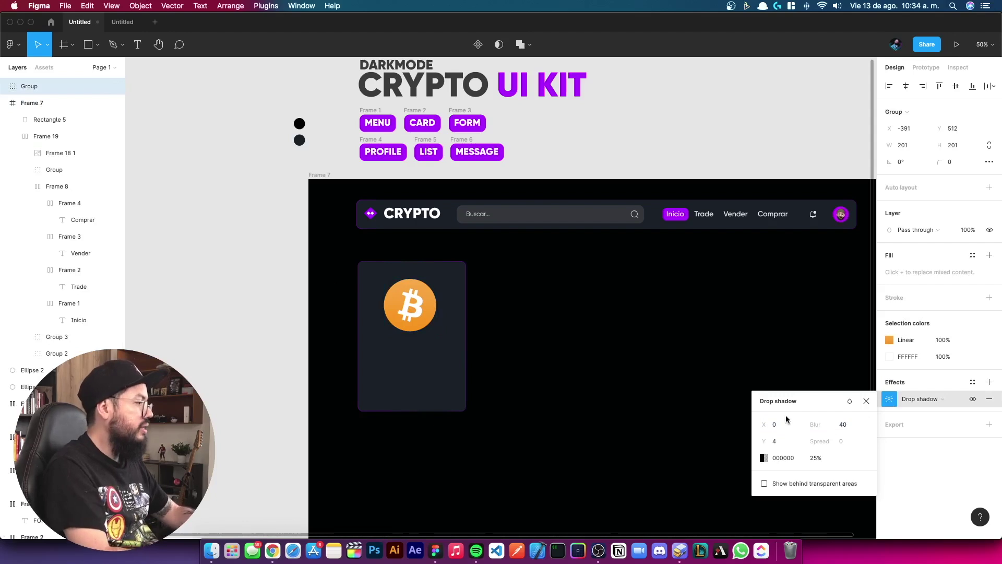
left_click(764, 458)
left_click(714, 488)
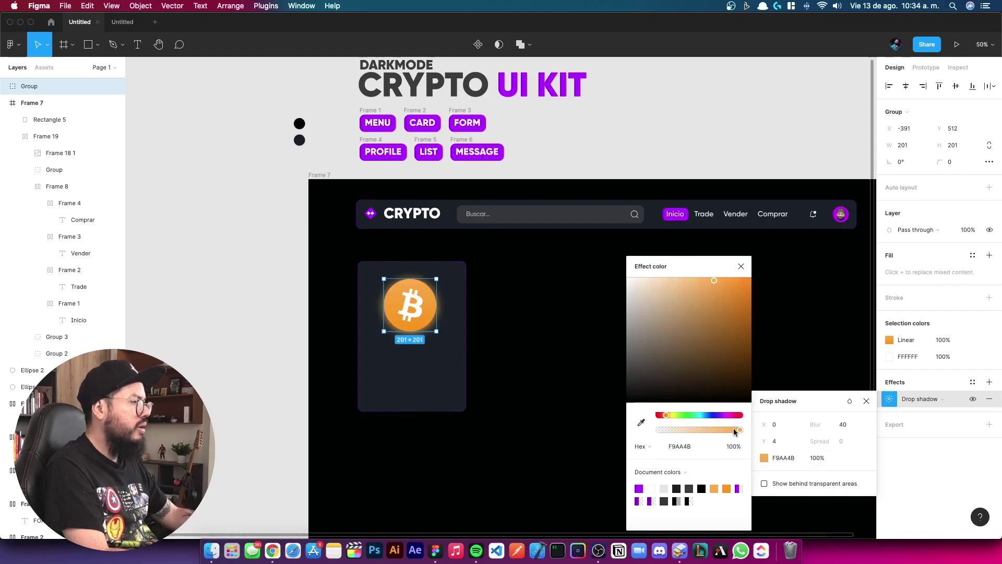
left_click_drag(734, 431, 695, 431)
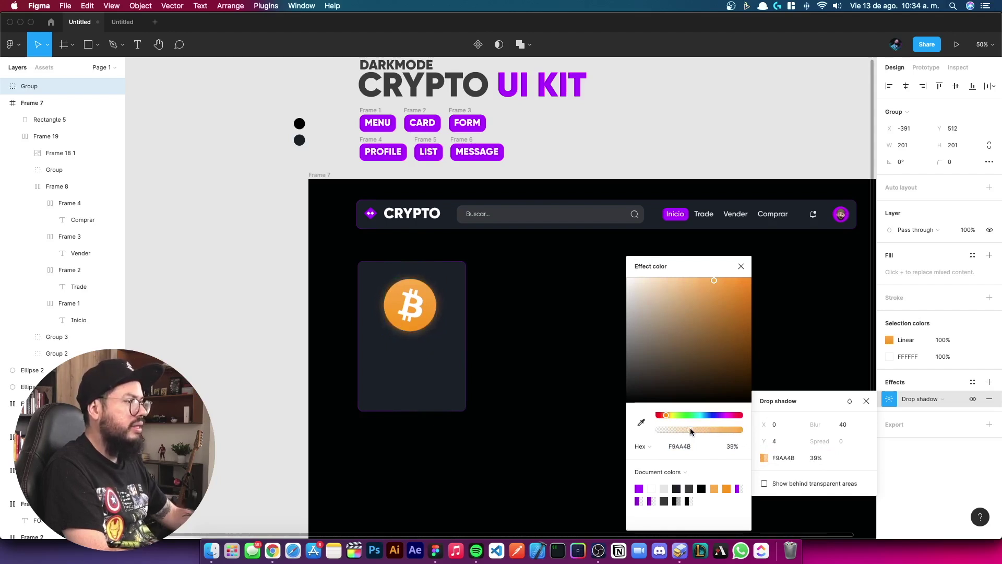
left_click(707, 89)
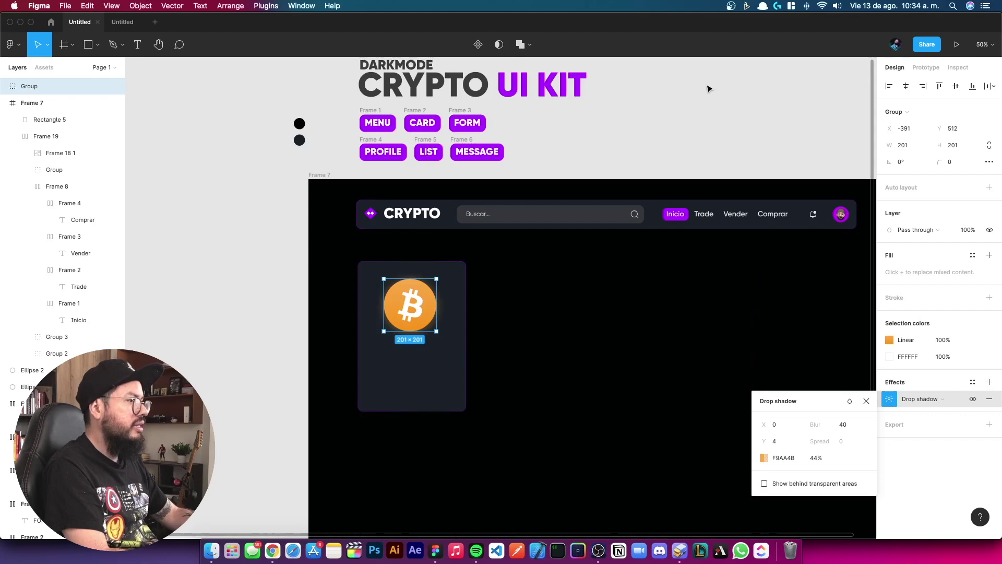
left_click(708, 89)
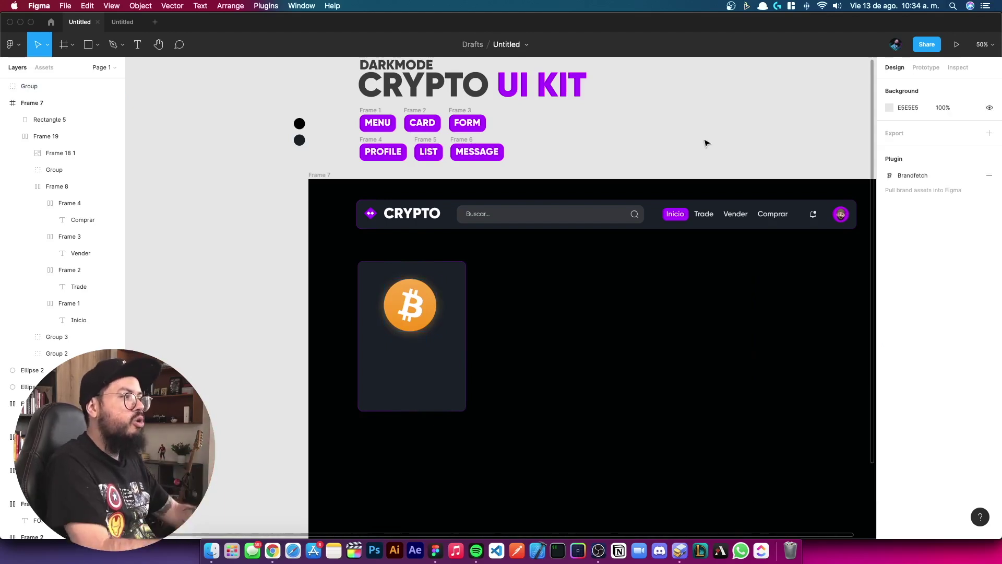
Centre the coin group horizontally within the card rectangle.
left_click(421, 306)
left_click_drag(419, 306, 414, 307)
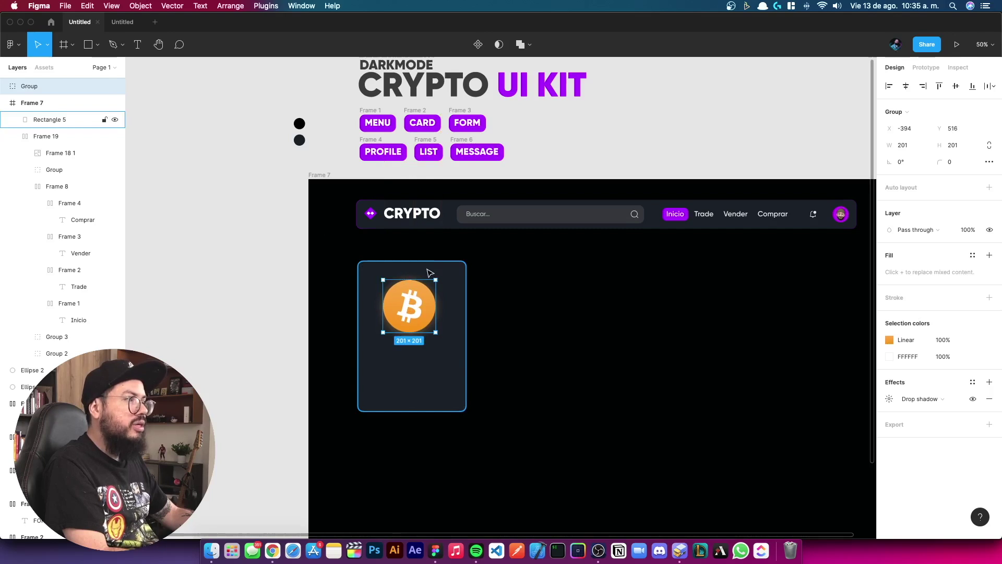
left_click(429, 272)
key("Escape")
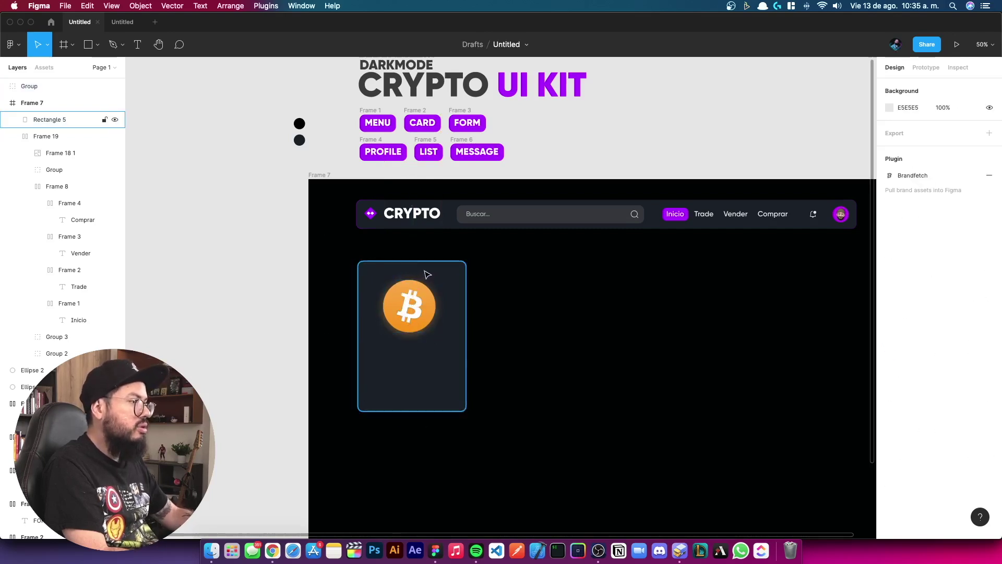
left_click(426, 293)
left_click(435, 267, "shift")
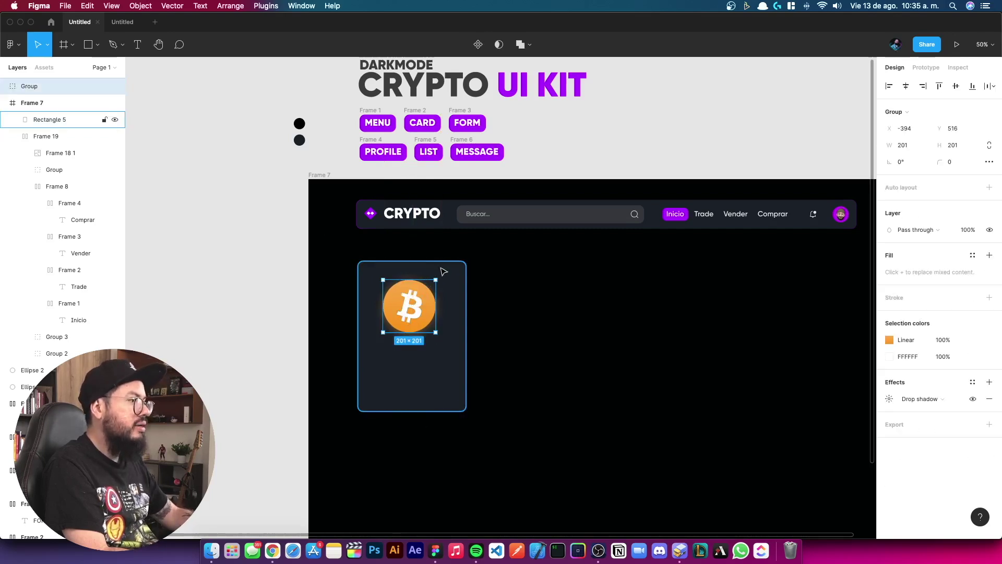
left_click(904, 88)
left_click(687, 118)
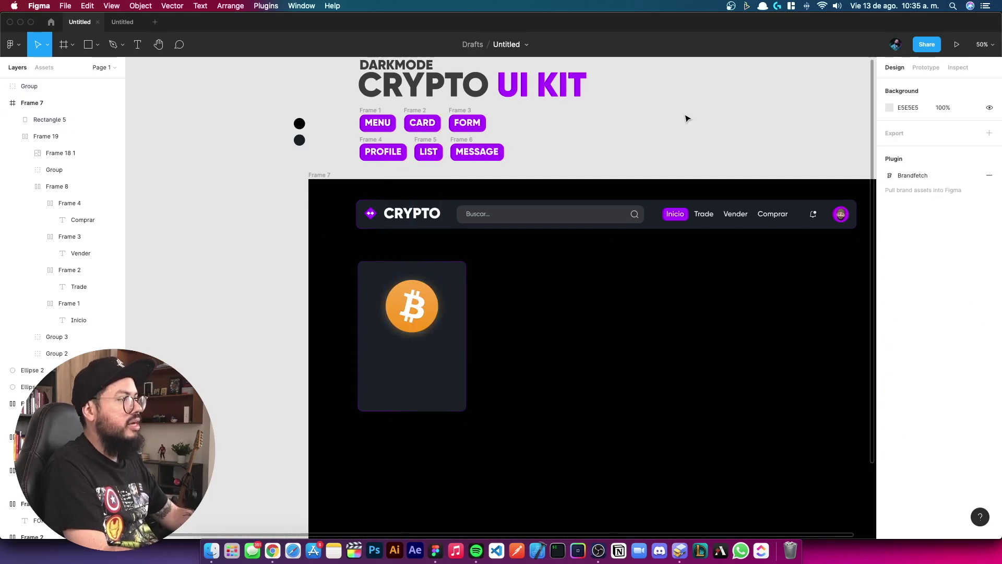
Turn a DARKMODE text copy into a white, centred BITCOIN title beneath the coin.
left_click(410, 66)
double_click(254, 255)
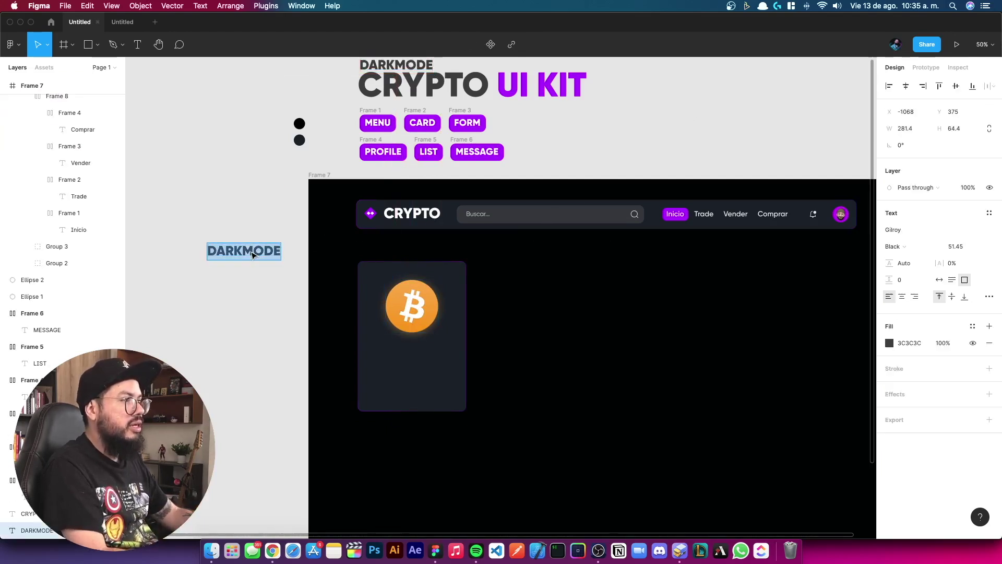
type("BITCOIN")
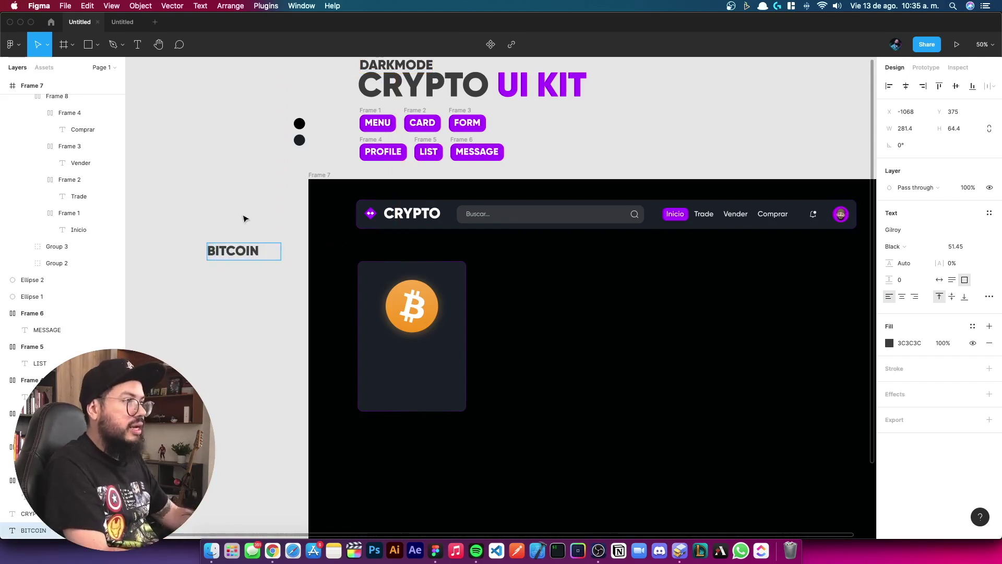
key("Escape")
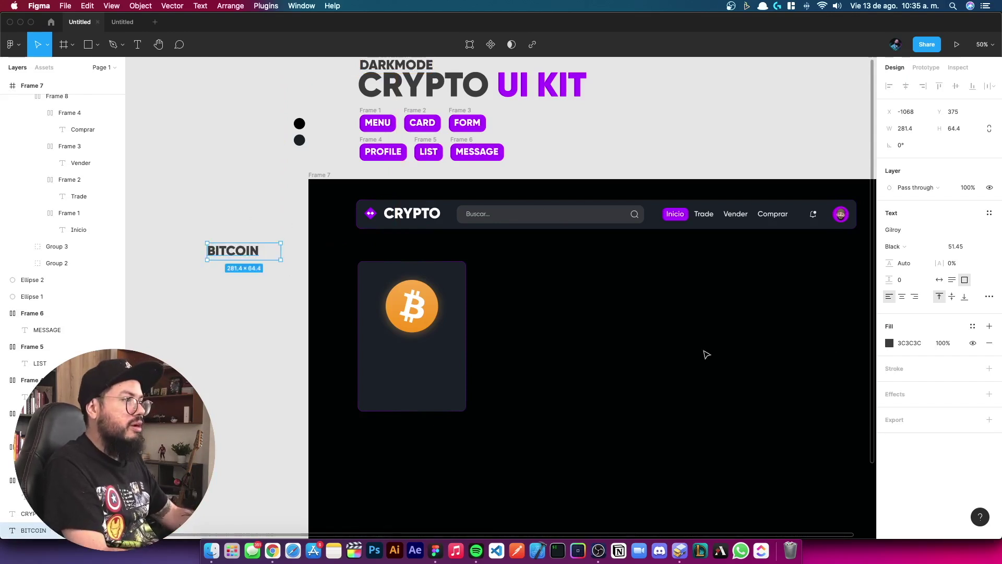
left_click(890, 343)
left_click_drag(772, 329, 753, 279)
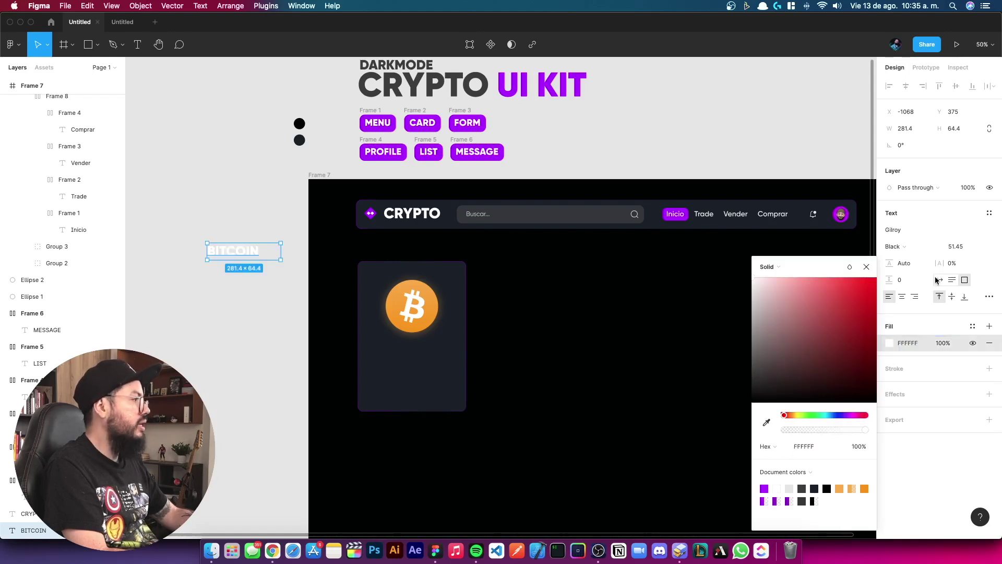
left_click(247, 320)
left_click_drag(244, 256, 423, 354)
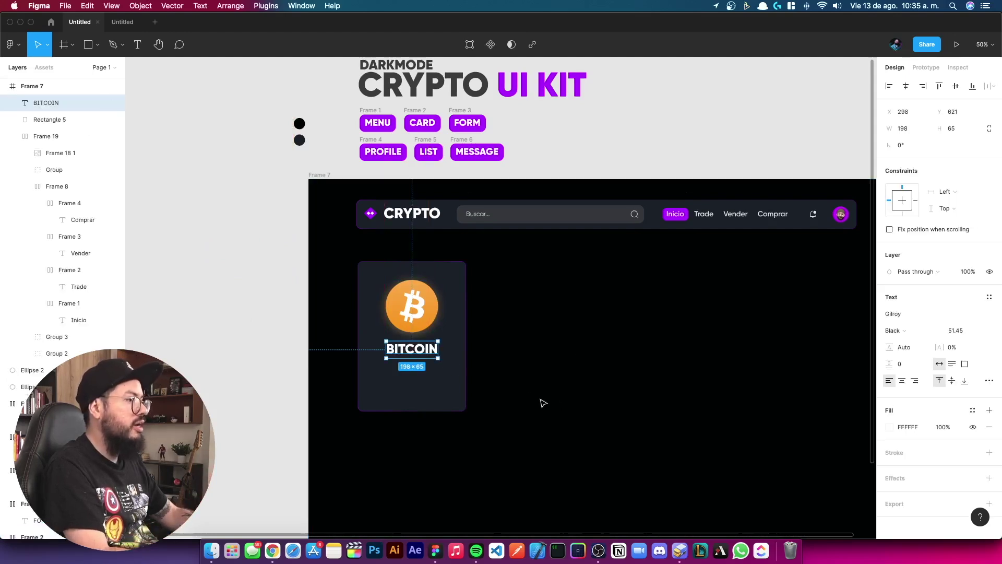
left_click(901, 381)
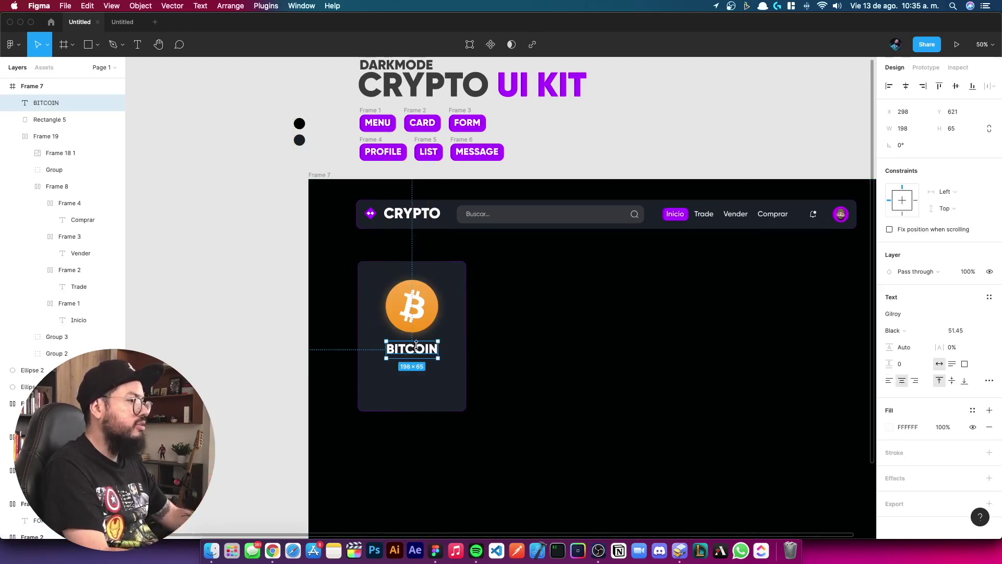
left_click(233, 364)
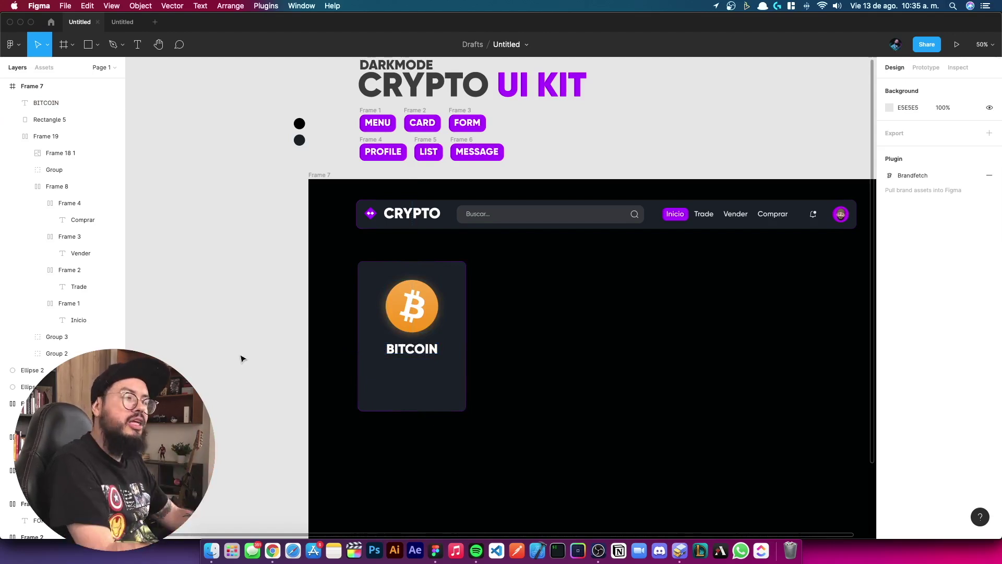
Nudge the Bitcoin coin slightly higher on the card.
left_click(425, 309)
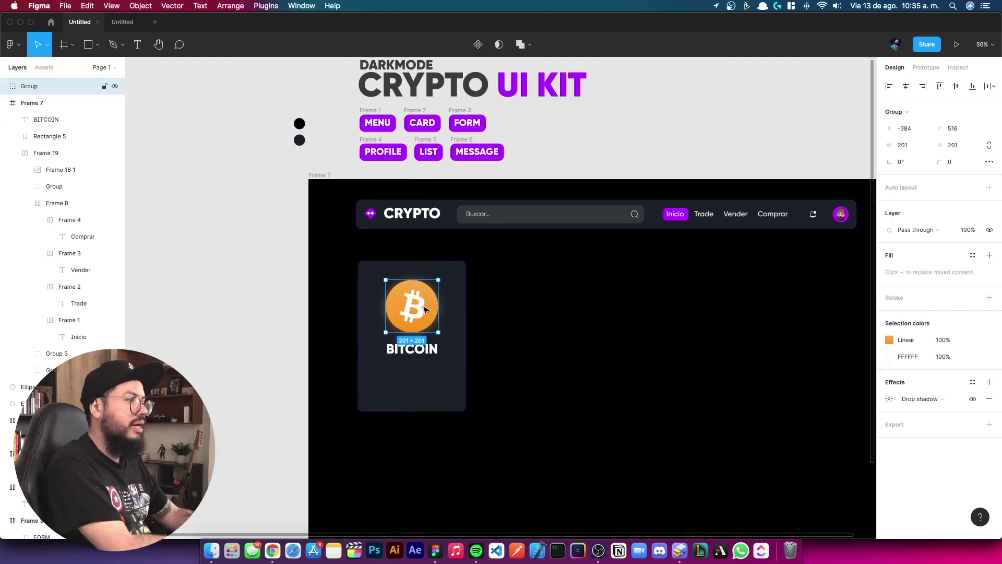
left_click_drag(424, 309, 425, 309)
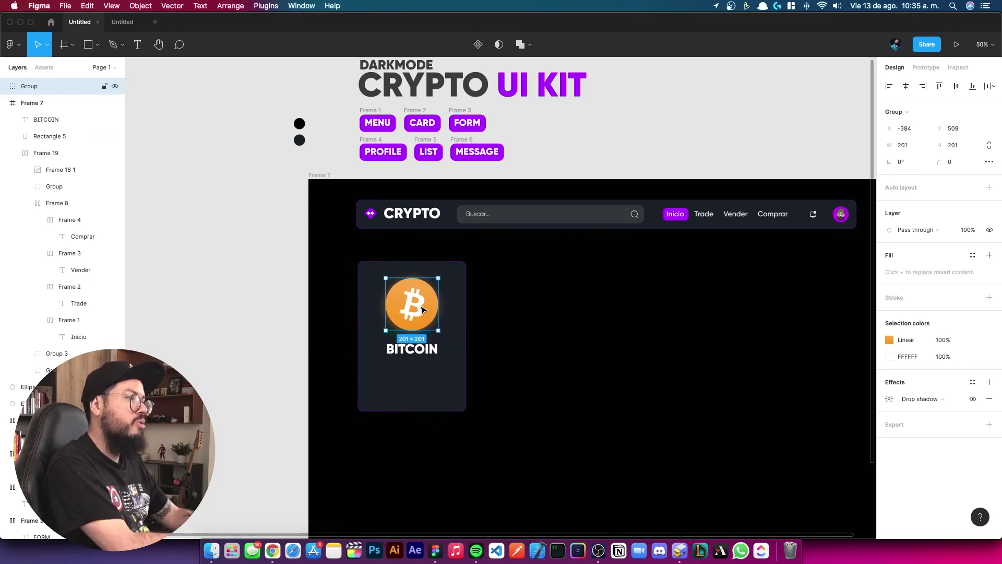
left_click(267, 333)
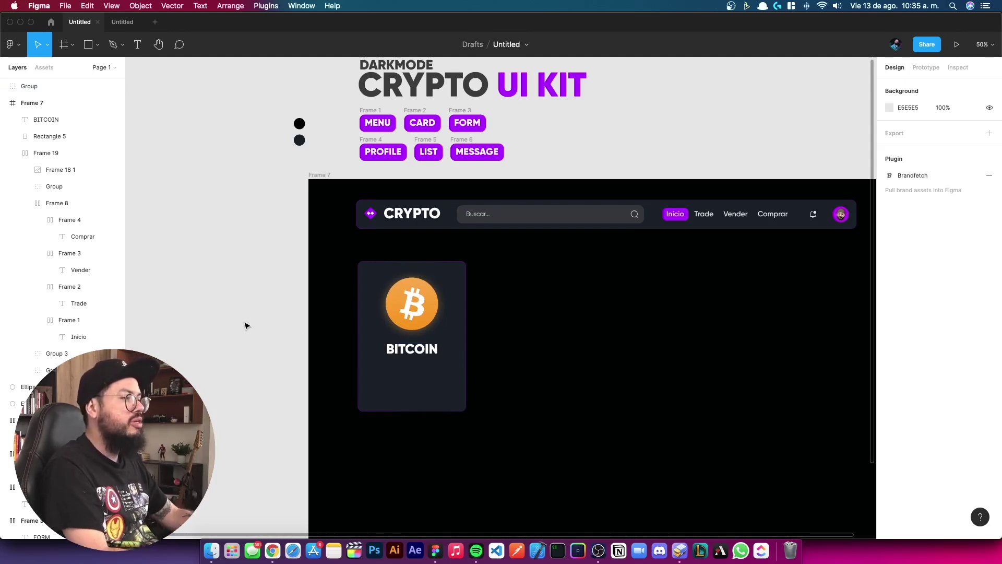
Add the description text "es una cryptomoneda que es muy famosa en la actualidad" below BITCOIN.
left_click(138, 45)
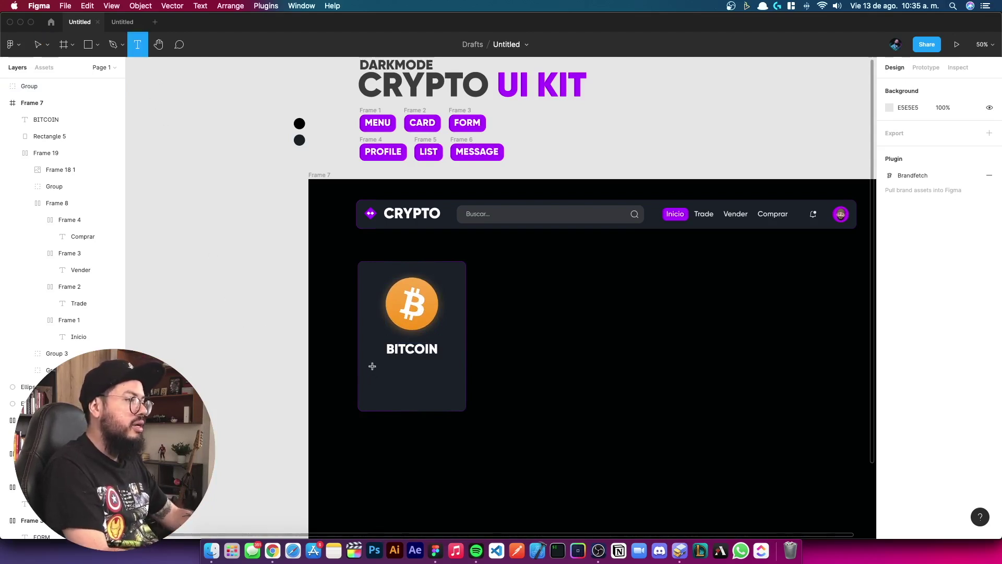
left_click_drag(366, 360, 457, 386)
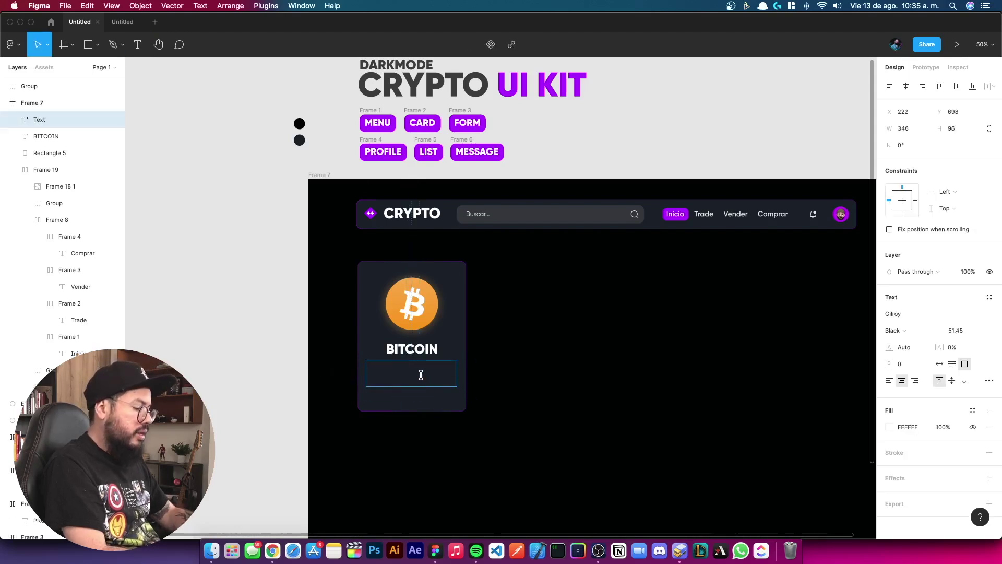
type("El BTC e sun")
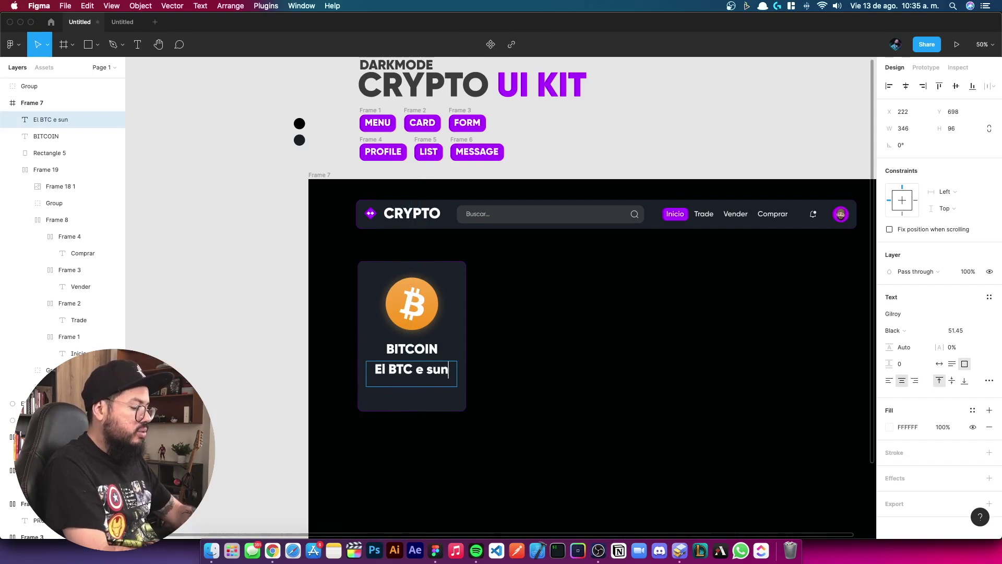
type("a crypt")
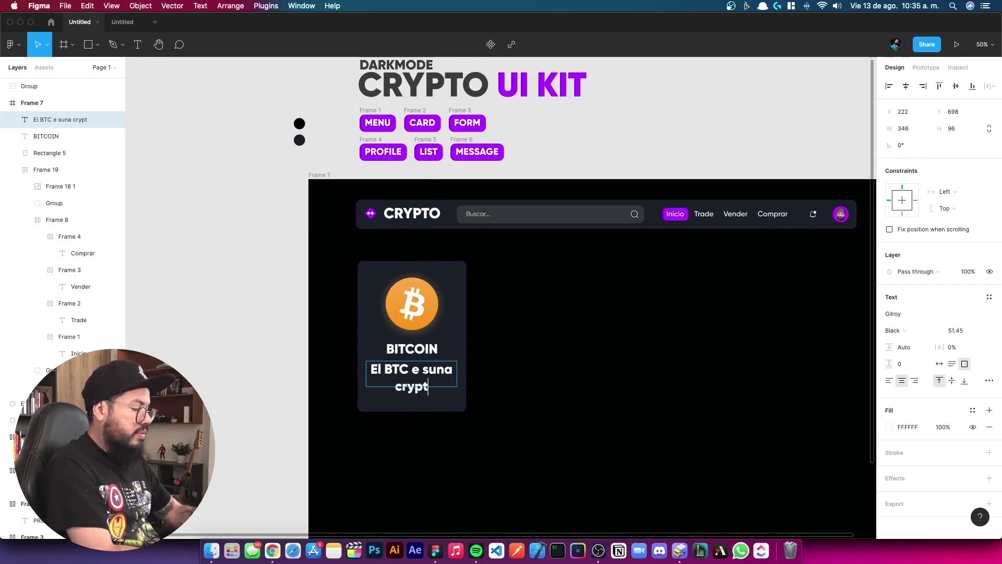
type("om")
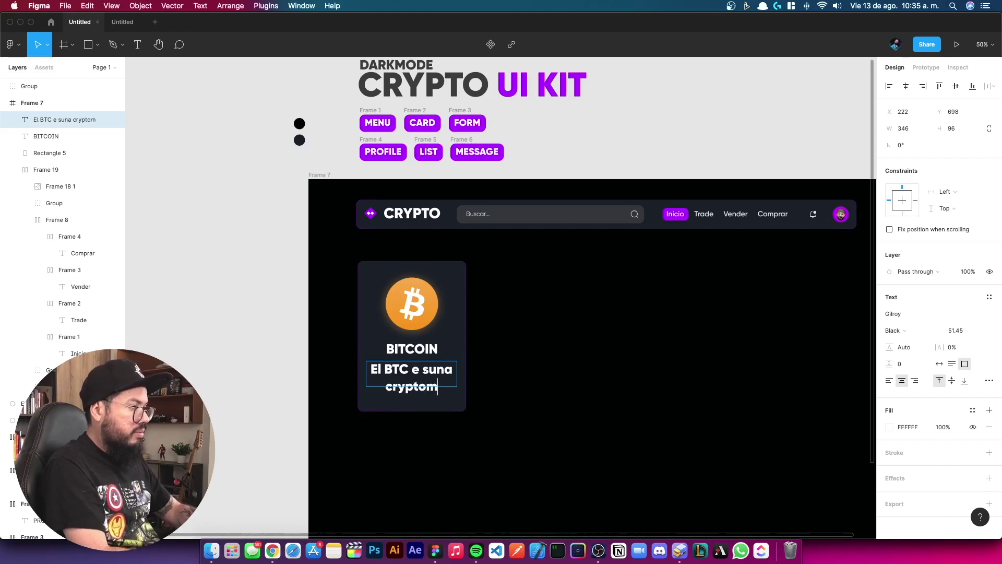
type("oneda")
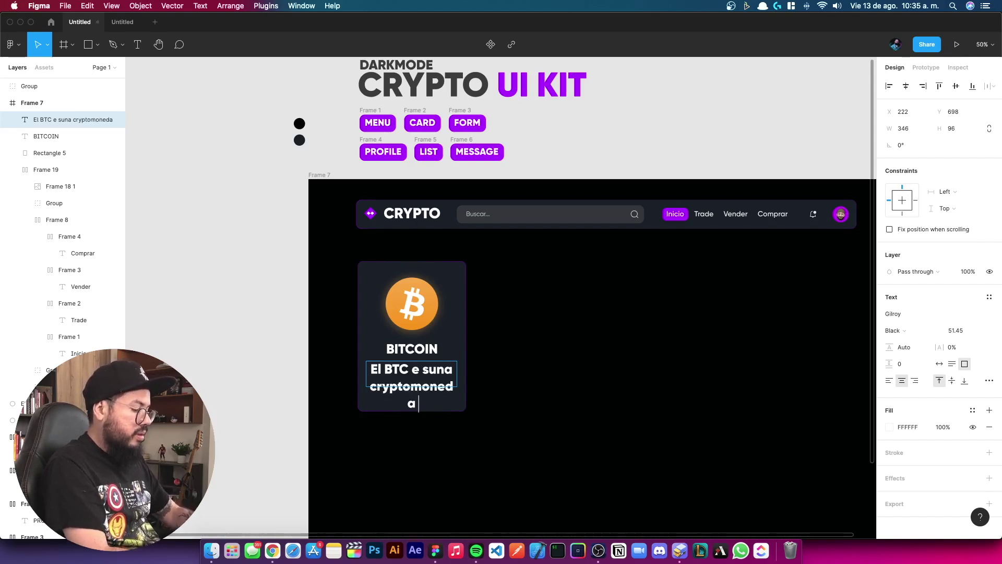
type(" que es muy f")
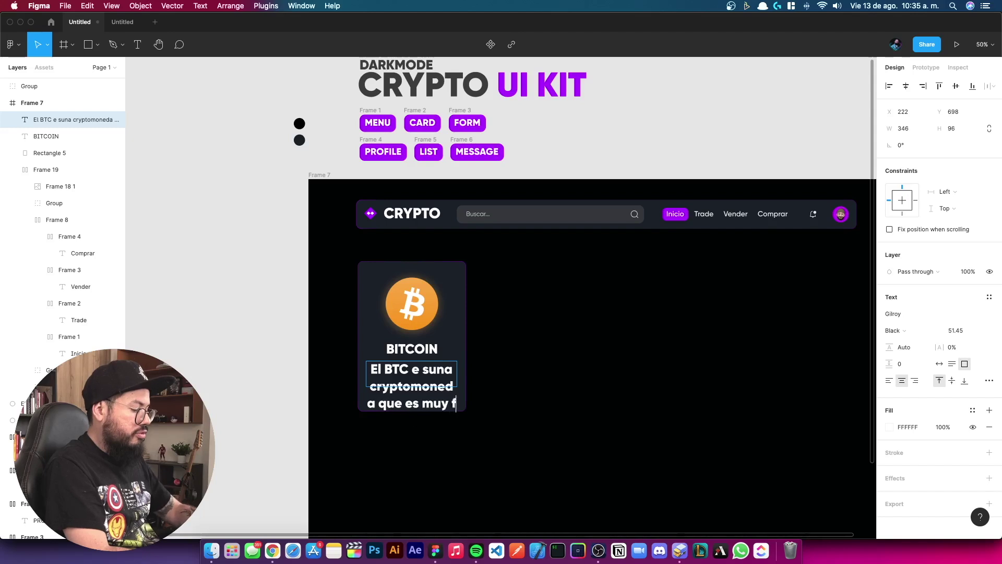
type("amosa ")
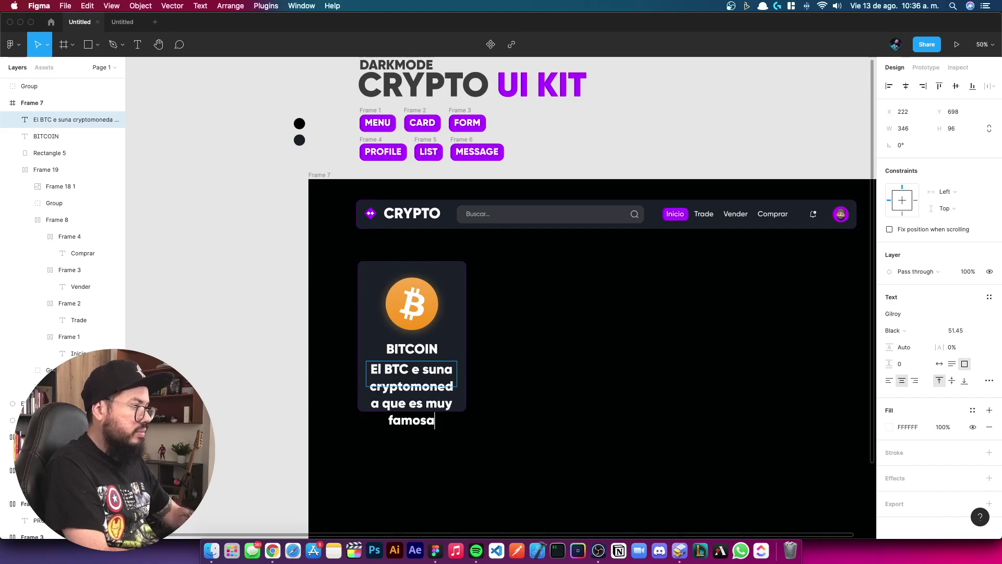
type("en la a")
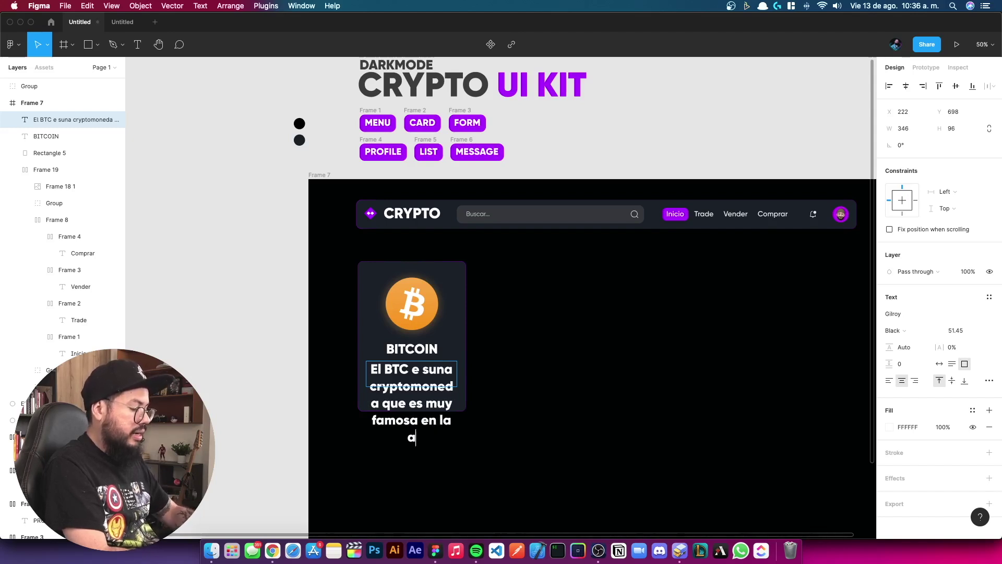
type("ctualidad")
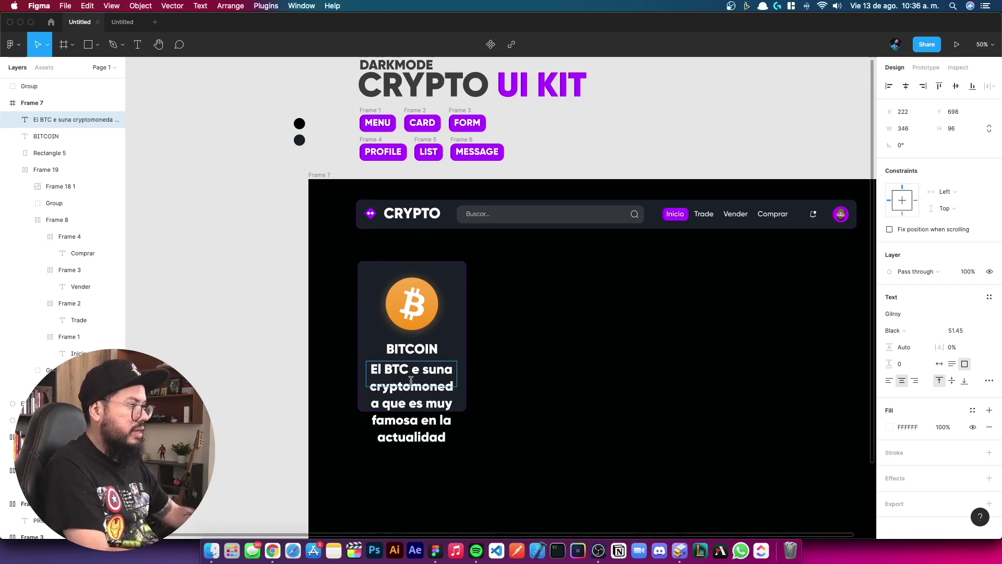
key("BackSpace")
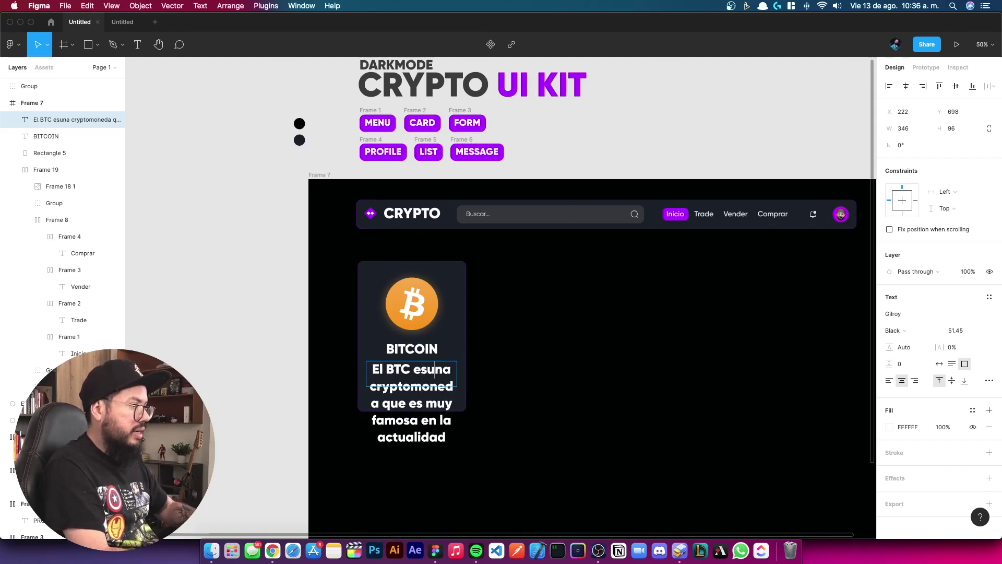
key("Left")
key("Escape")
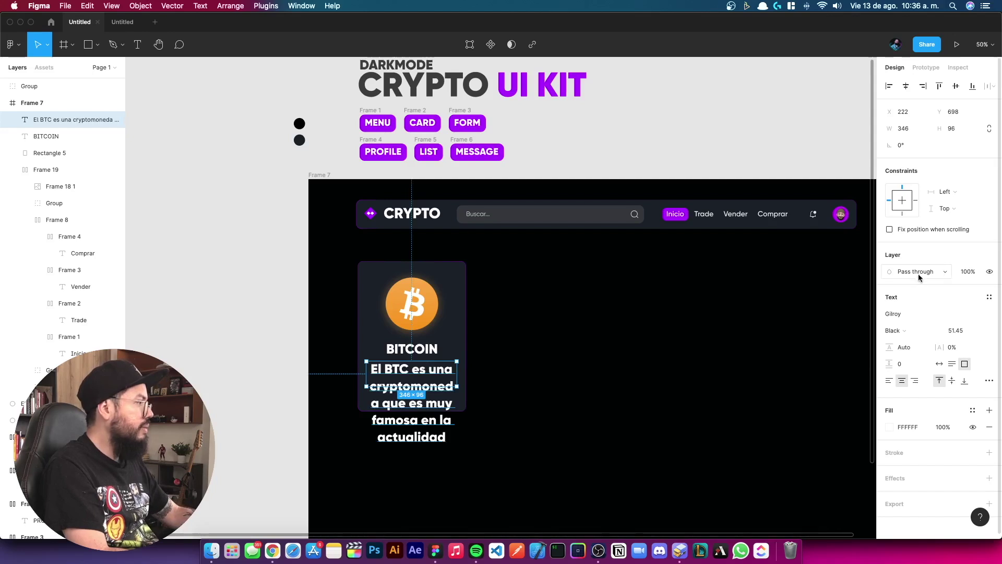
Set the description to Regular weight, size 30, with slightly looser line height.
left_click(919, 315)
left_click(895, 331)
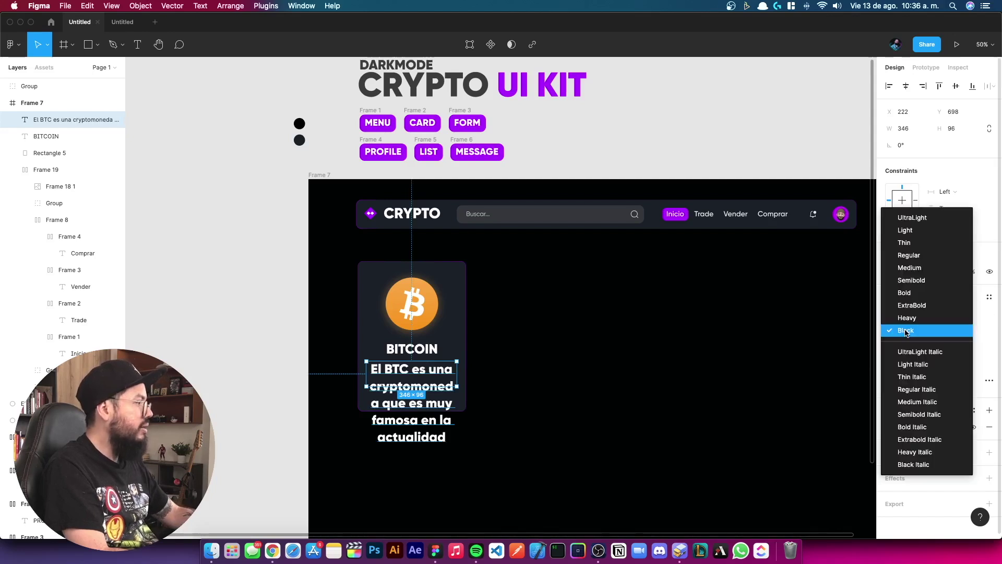
left_click(903, 256)
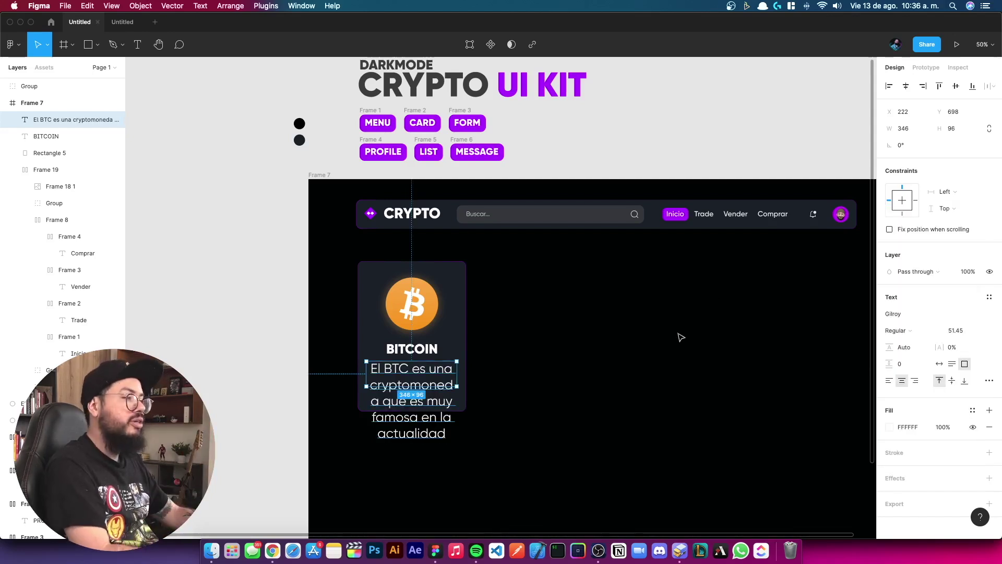
left_click(963, 332)
type("30")
key("Return")
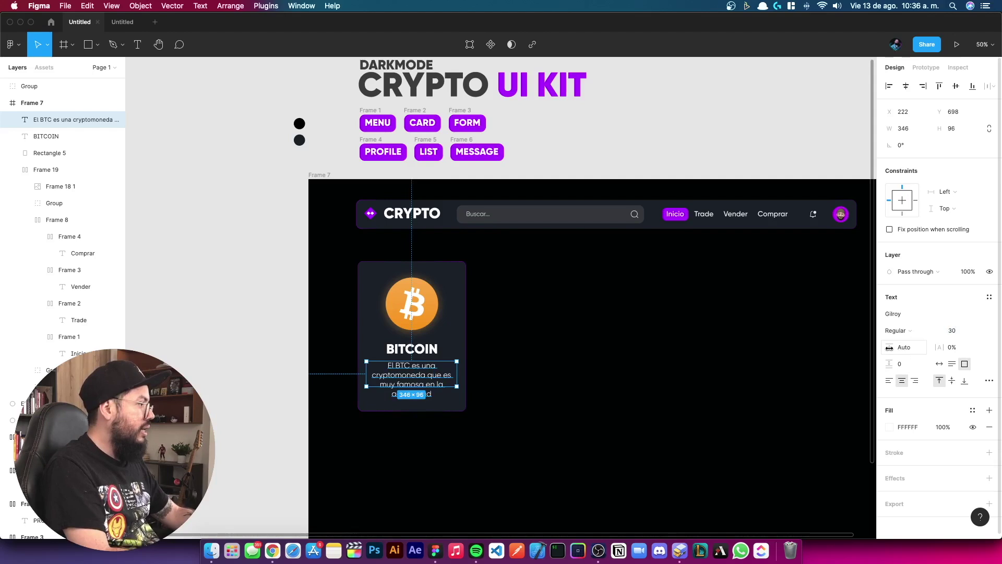
left_click_drag(889, 347, 875, 344)
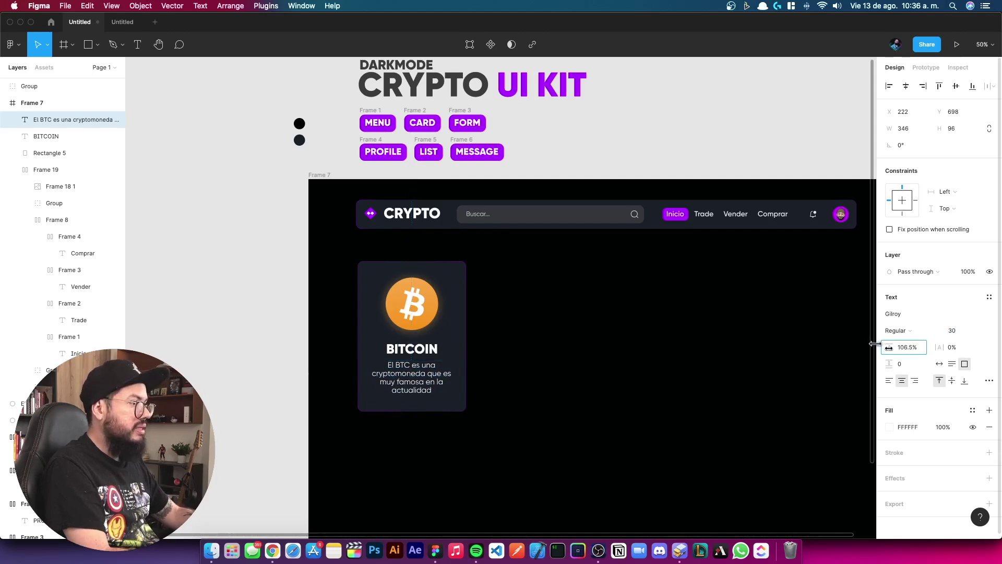
left_click(291, 373)
Make the card background taller, to 620.
left_click(395, 404)
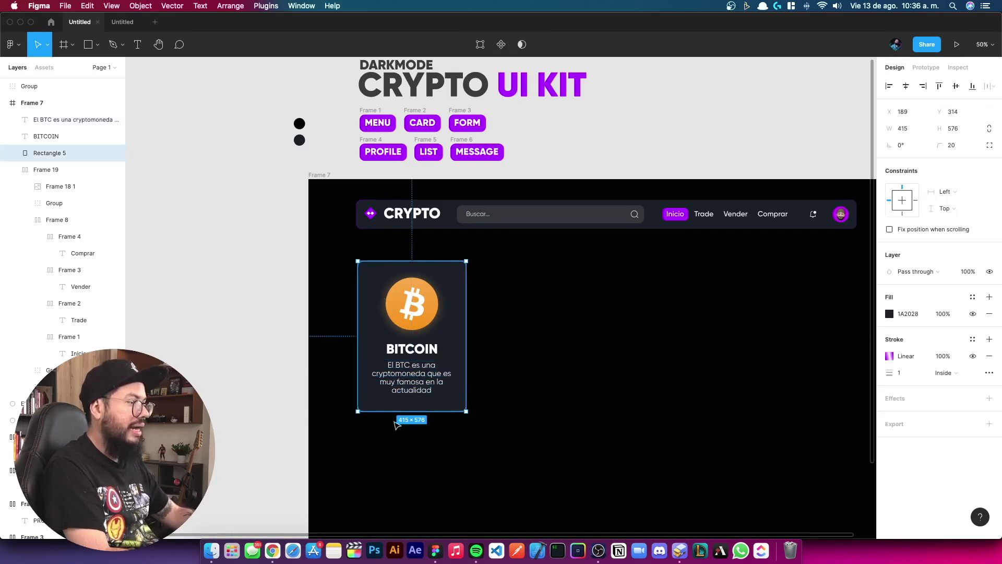
left_click_drag(399, 411, 399, 423)
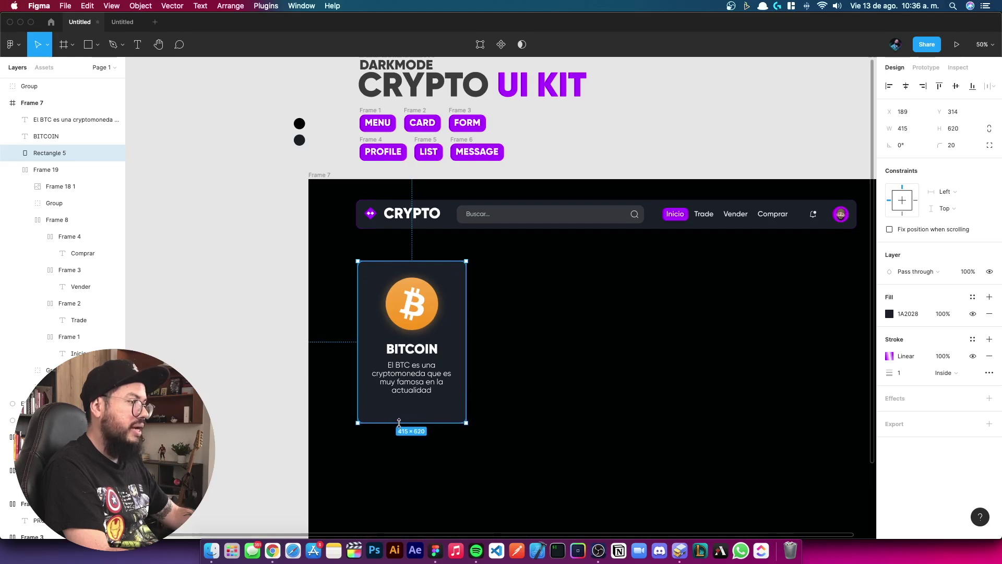
left_click(267, 352)
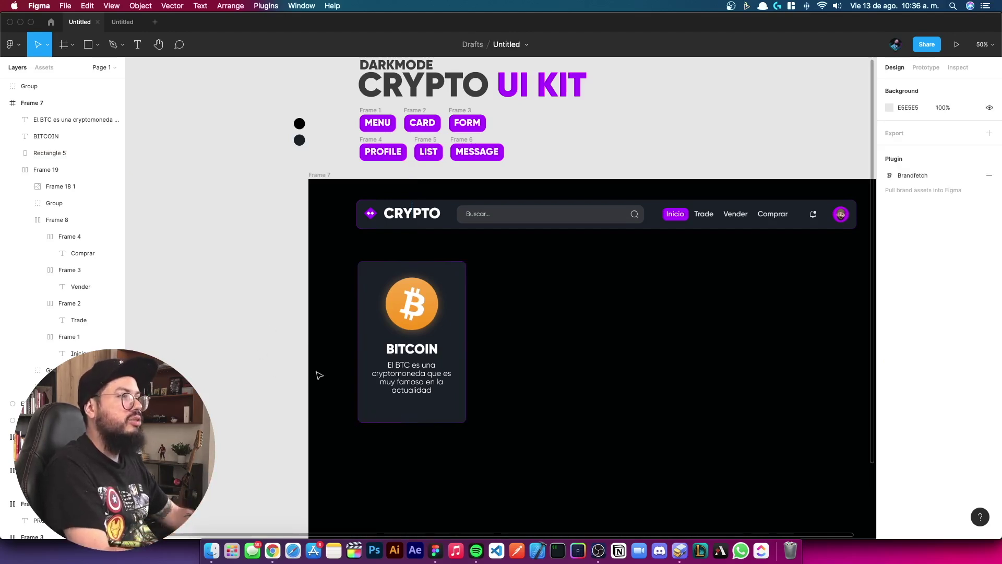
Paste a copy of the purple Inicio button at the bottom of the Bitcoin card.
left_click(88, 46)
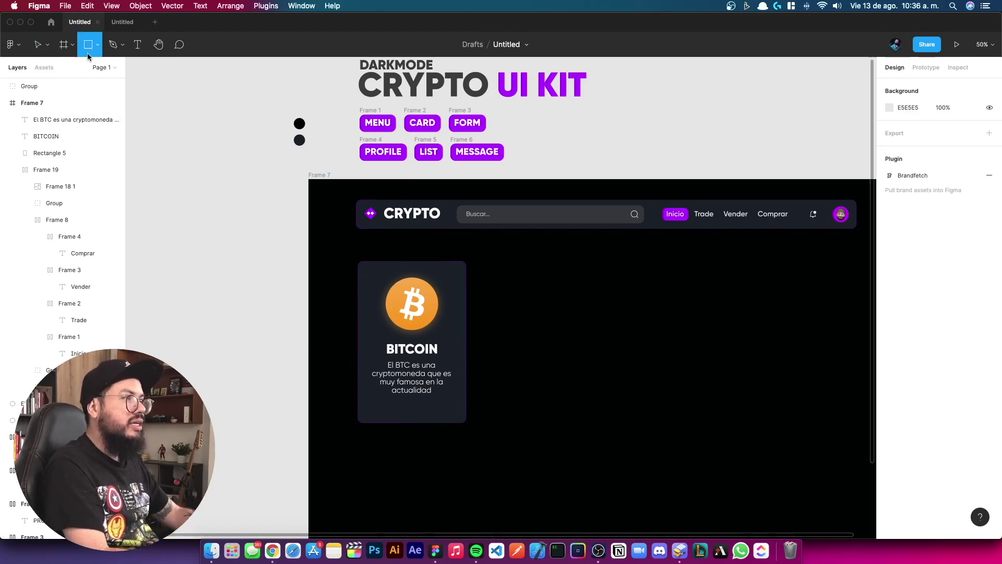
key("v")
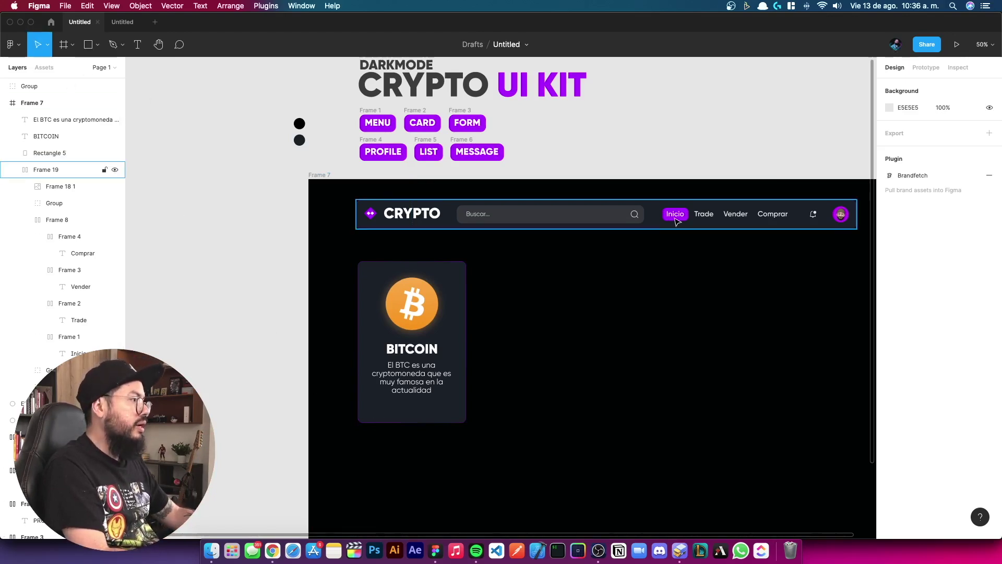
left_click(677, 218)
left_click(192, 349)
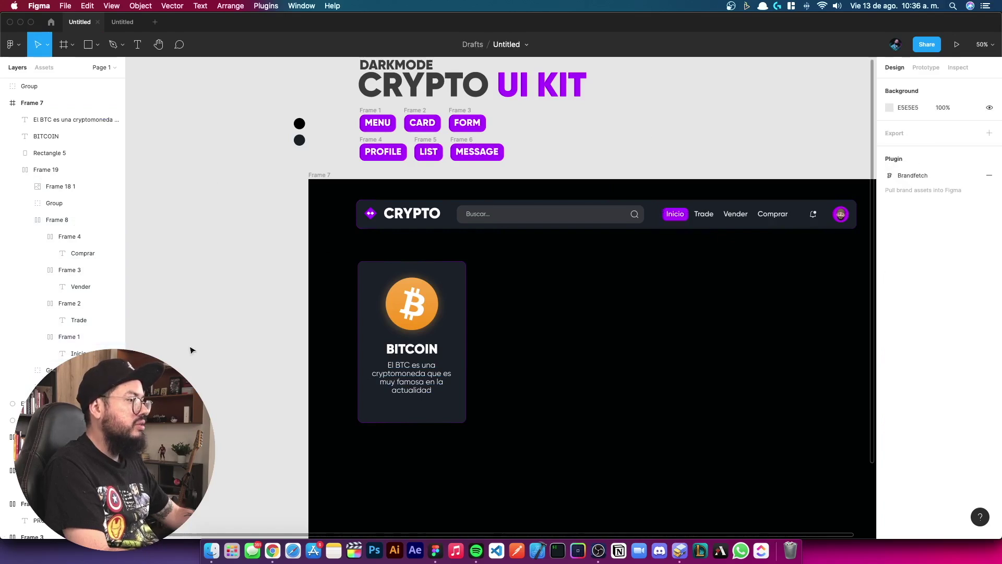
key("super+v")
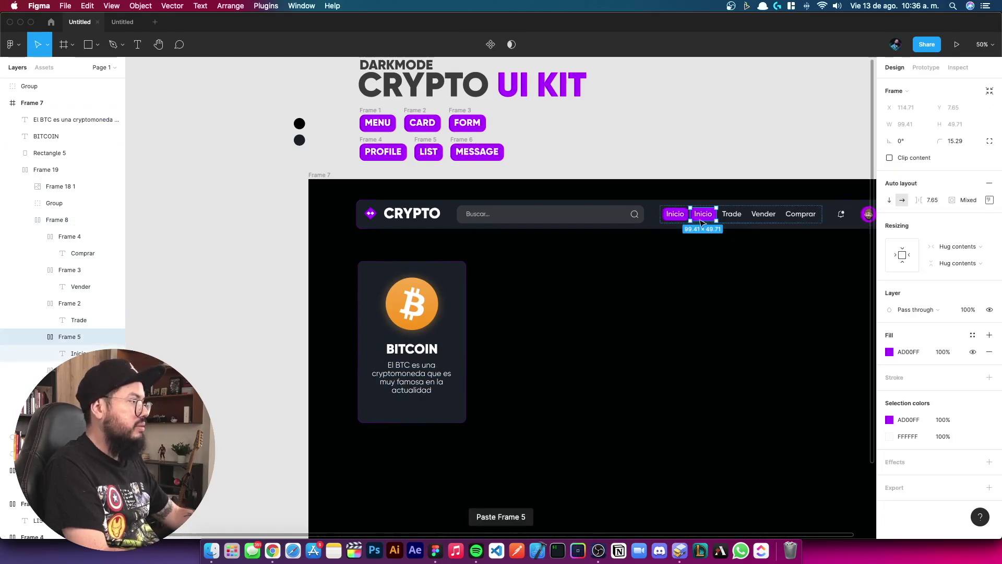
mouse_move(701, 223)
left_mouse_down()
mouse_move(388, 415)
mouse_move(562, 418)
left_mouse_up()
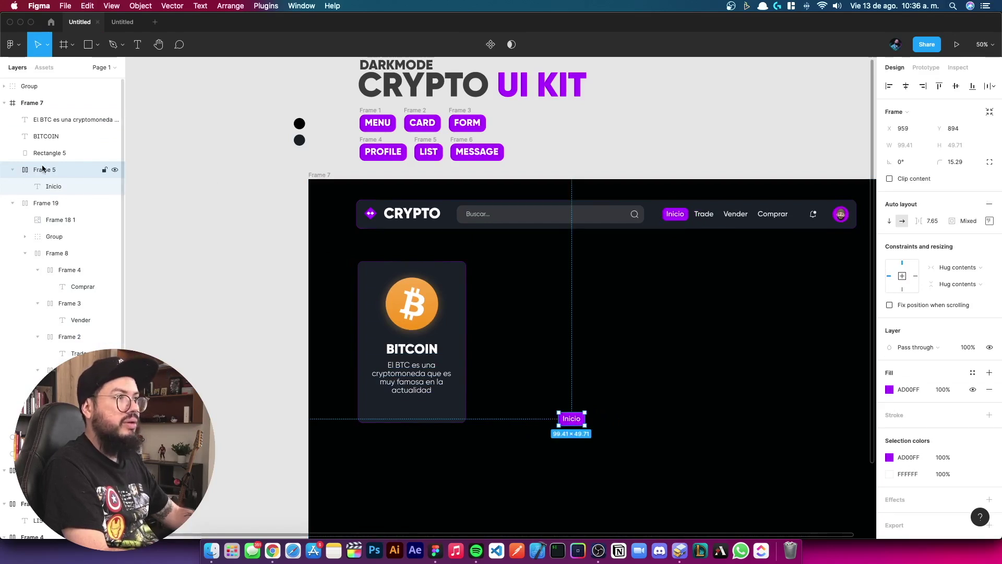
left_click_drag(43, 169, 45, 117)
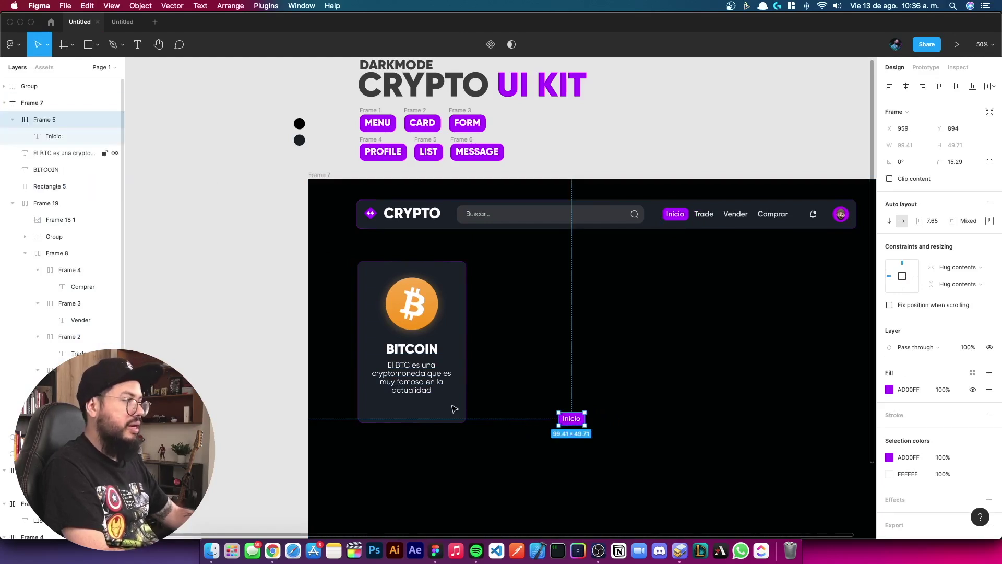
left_click_drag(565, 422, 410, 417)
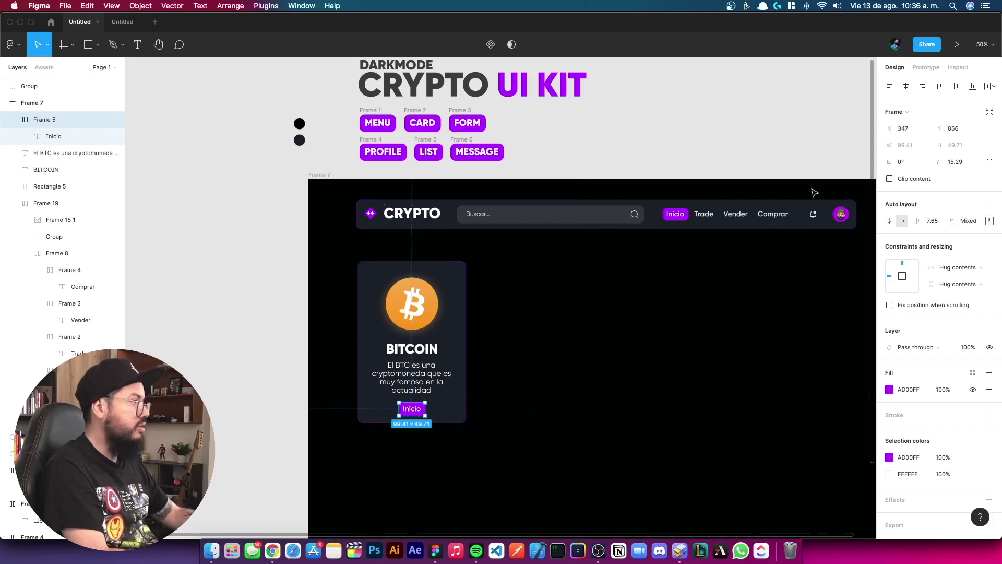
left_click(907, 87)
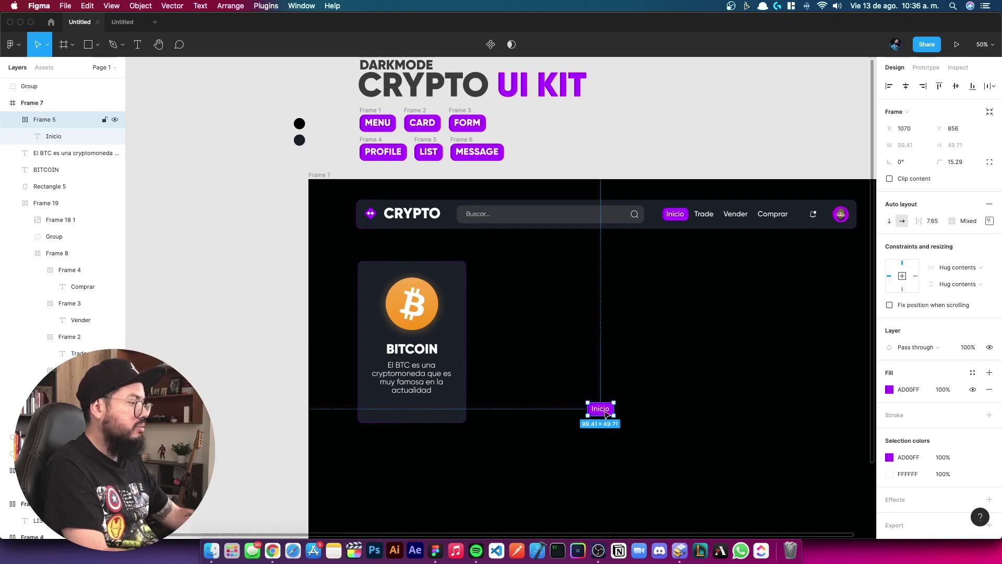
left_click_drag(606, 414, 417, 412)
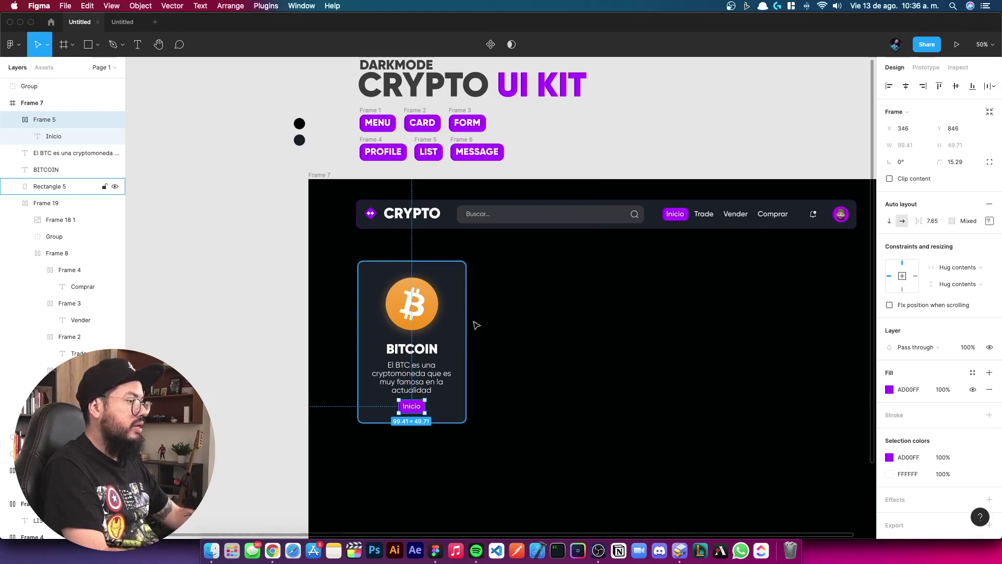
Relabel the copied button "Ver más" with auto width so it fits one line.
double_click(413, 411)
double_click(413, 410)
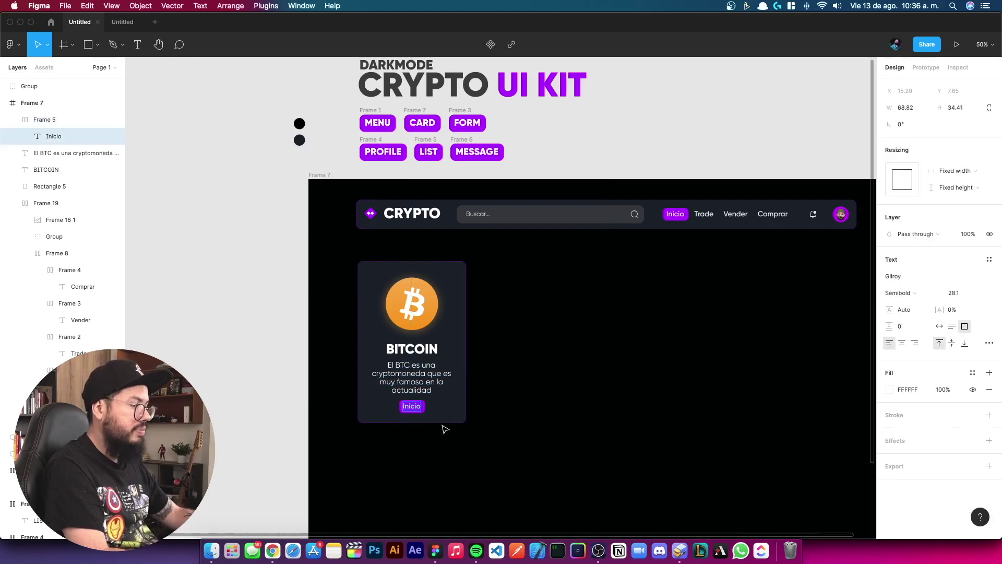
type("Ver más")
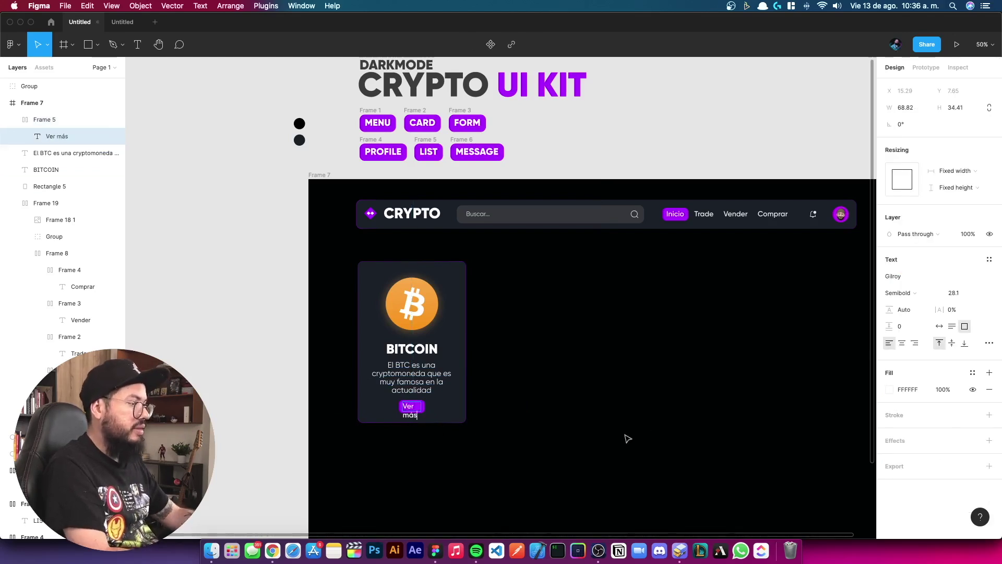
left_click(939, 326)
key("Escape")
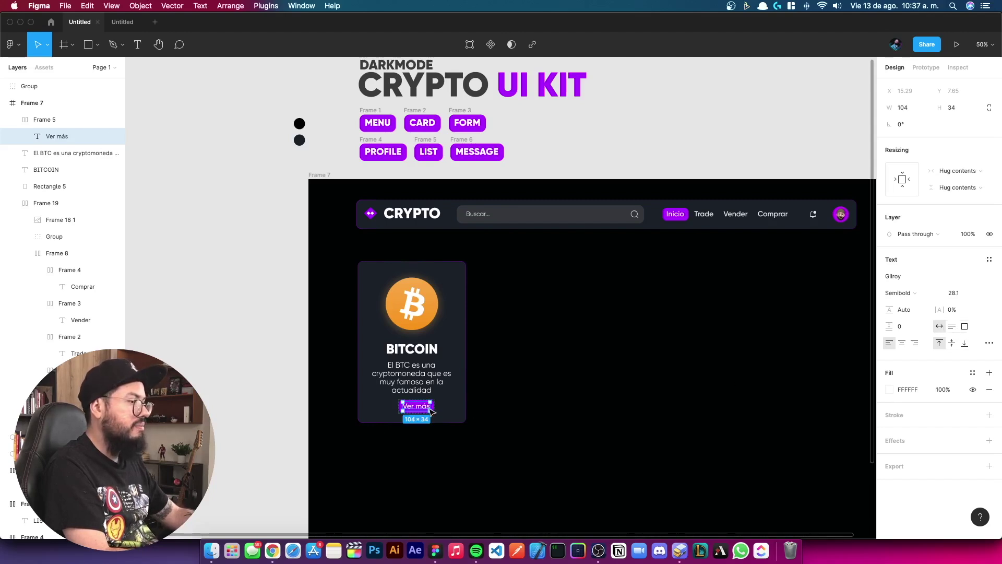
Centre the Ver más button on the card and stretch the card background taller.
key("shift+0")
mouse_move(63, 136)
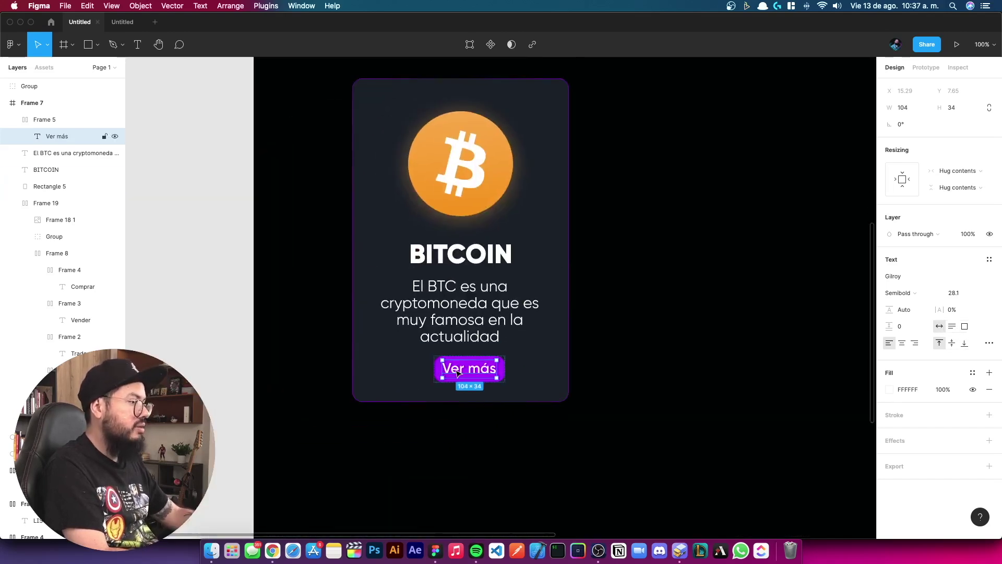
left_click(458, 370)
left_click_drag(461, 371, 457, 371)
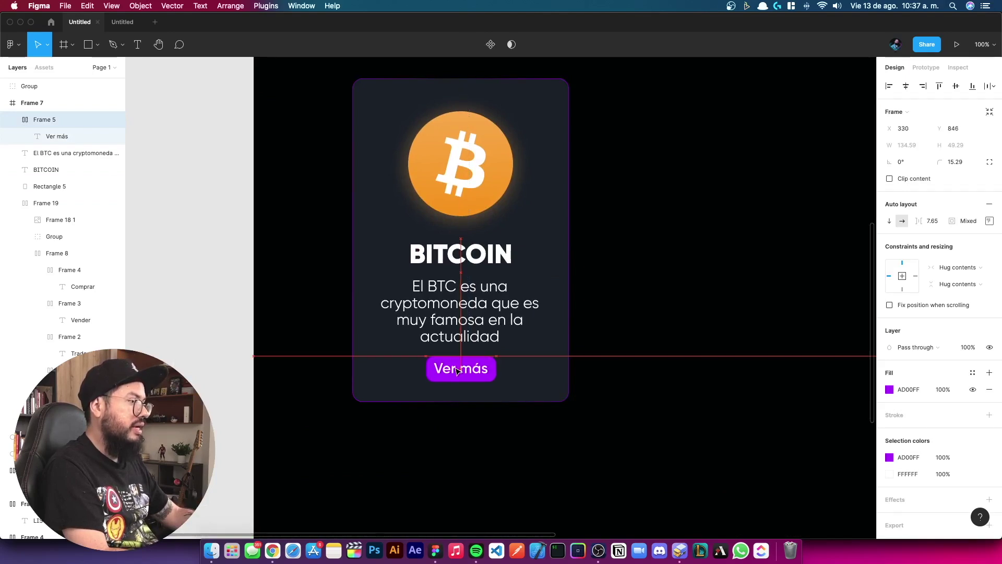
left_click_drag(457, 370, 458, 371)
left_click(499, 398)
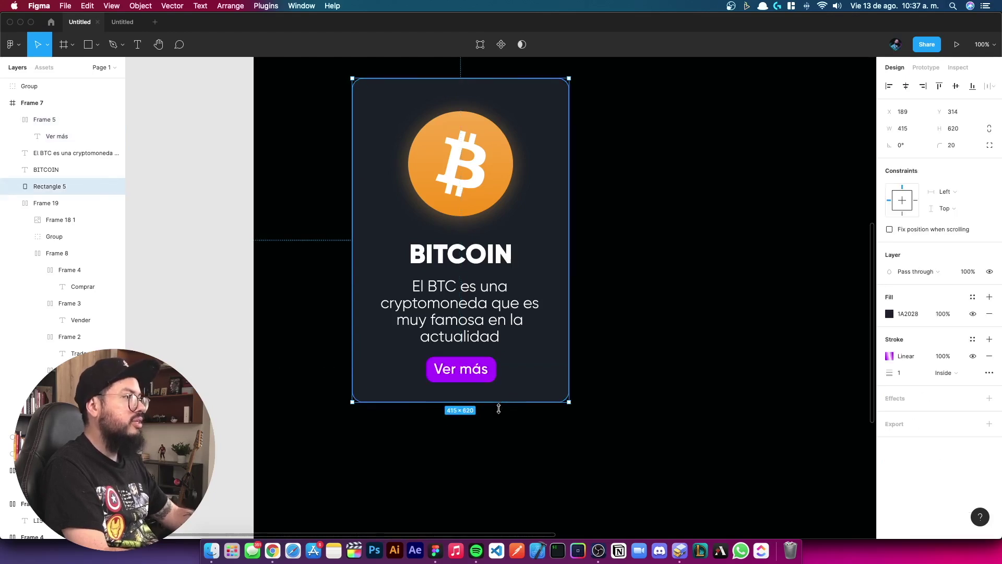
left_click_drag(499, 408, 497, 417)
Nudge the Ver más button and the description text slightly down.
left_click_drag(482, 382, 483, 386)
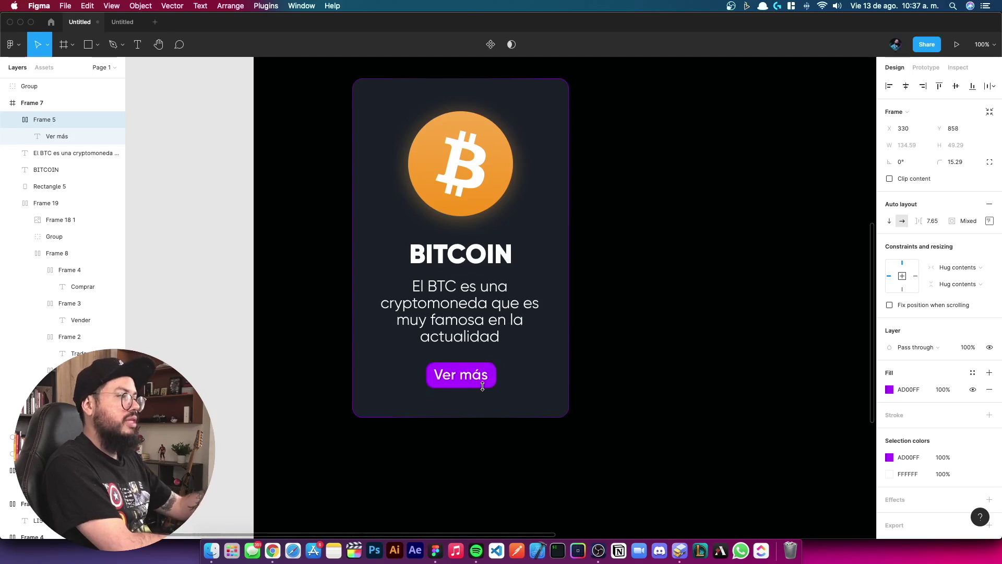
left_click_drag(482, 386, 482, 391)
left_click(475, 340)
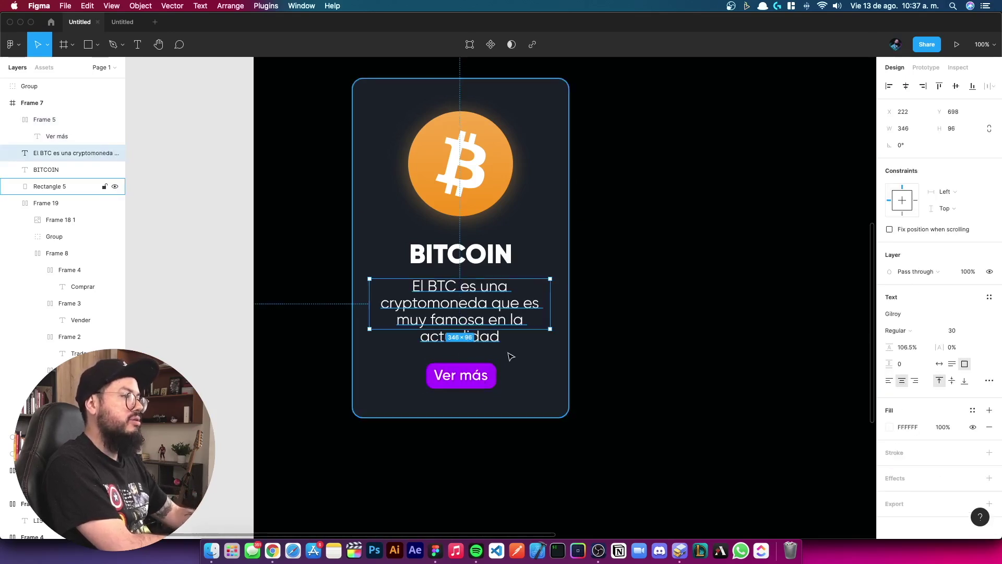
key("Down")
key("Down")
key("Down")
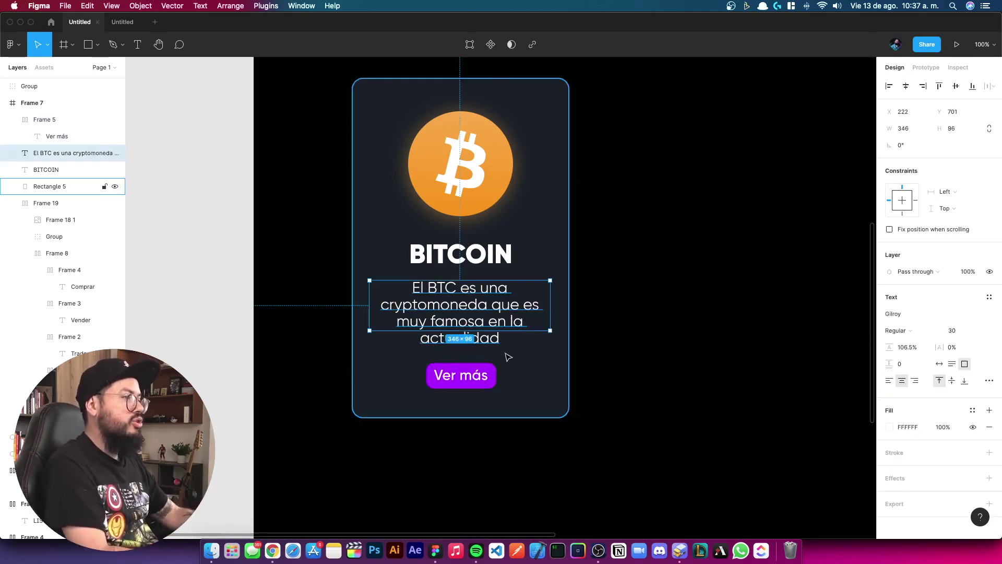
key("minus")
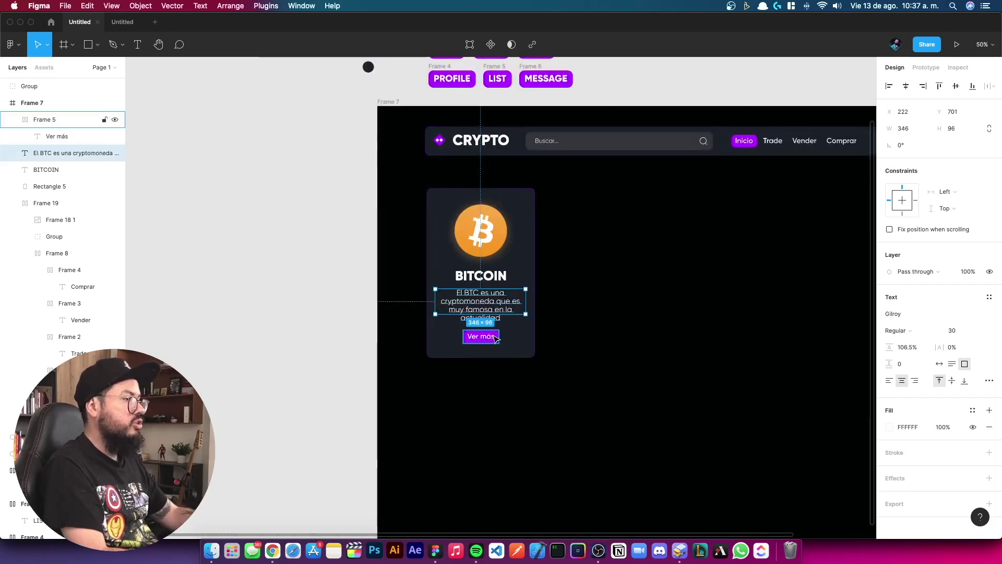
left_click(269, 329)
scroll(247, 345, "right", 3)
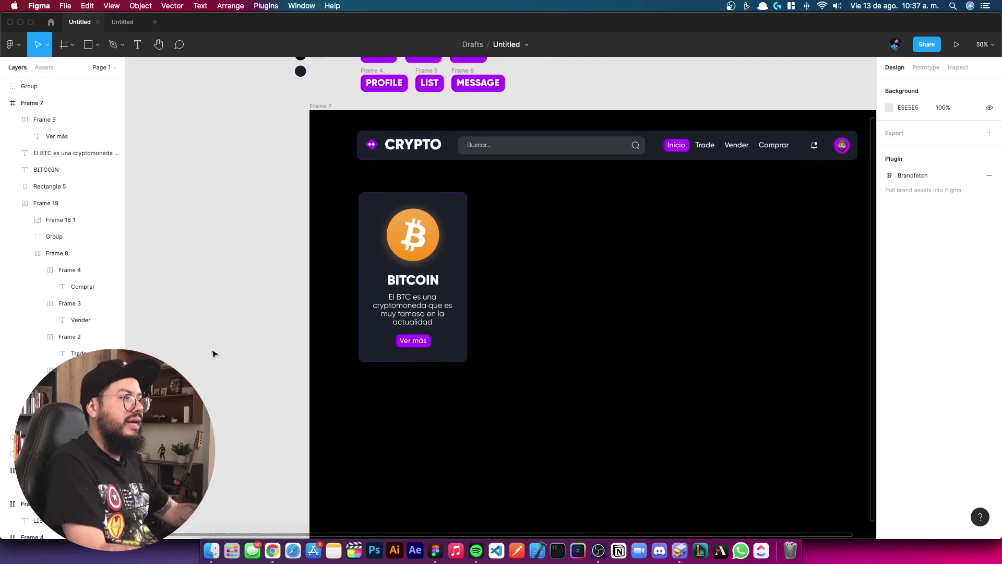
Duplicate the Bitcoin card background to the right and widen the copy to 581 × 650.
left_click_drag(237, 347, 138, 389)
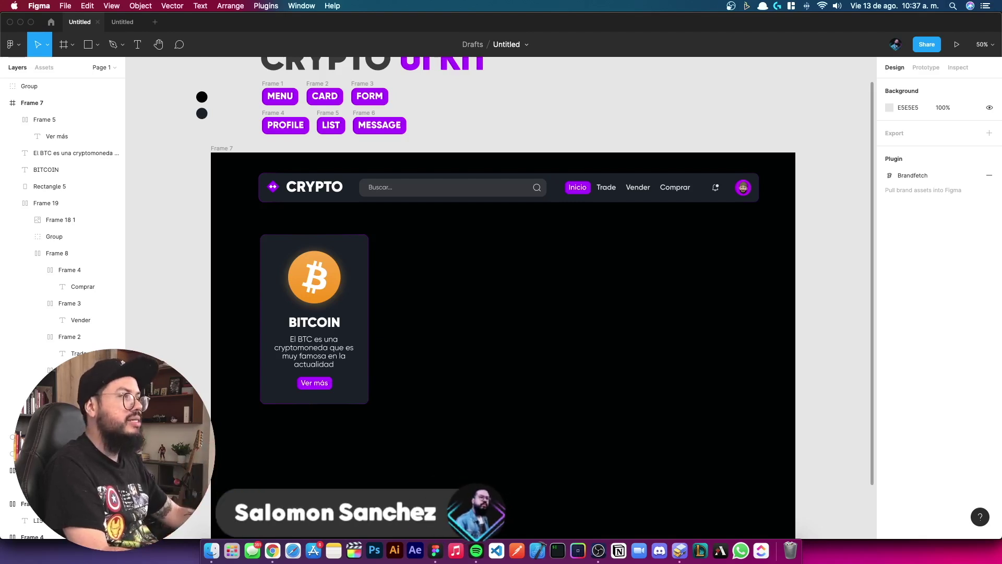
scroll(522, 313, "up", 3)
scroll(522, 314, "up", 2)
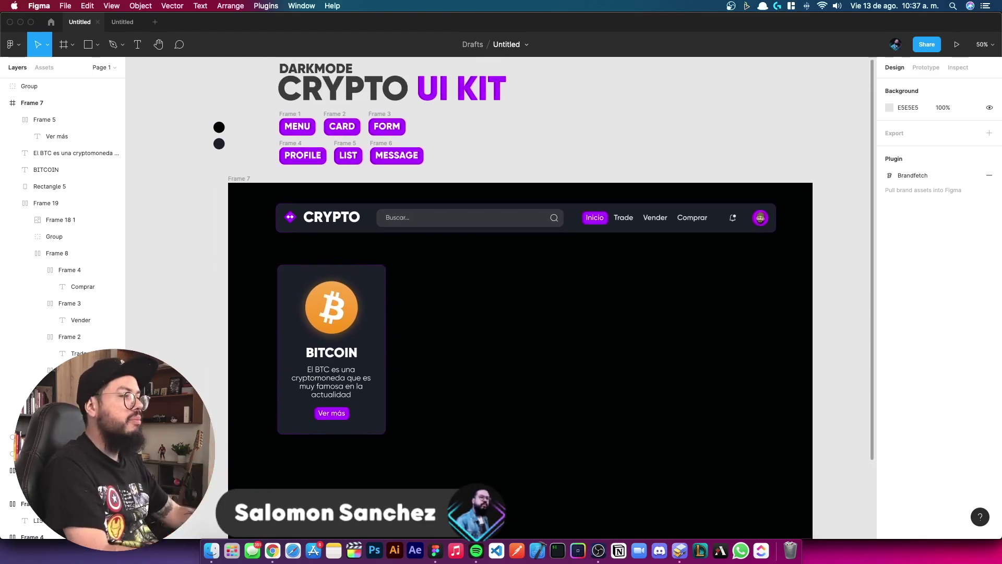
scroll(269, 324, "up", 2)
scroll(269, 324, "right", 2)
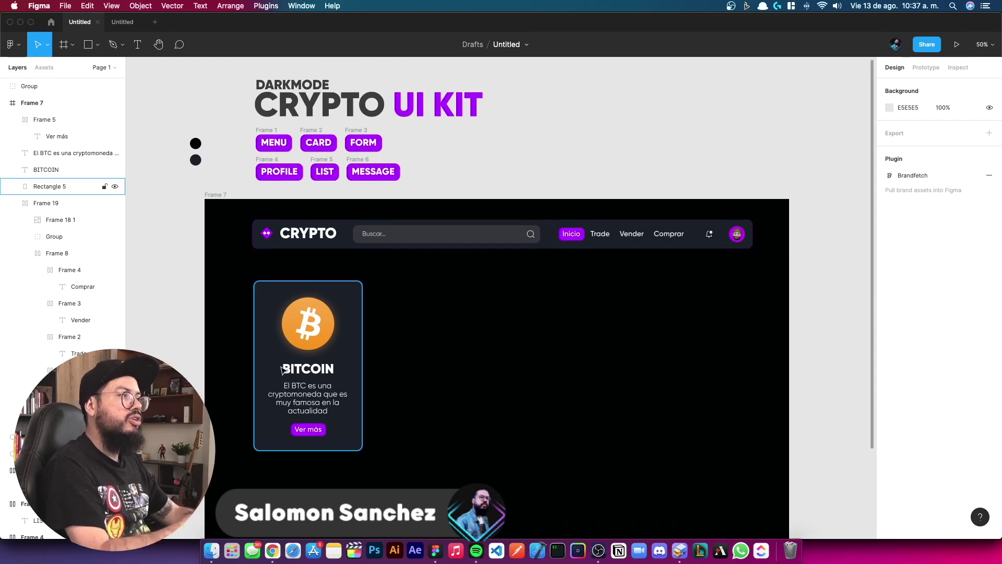
left_click(264, 317)
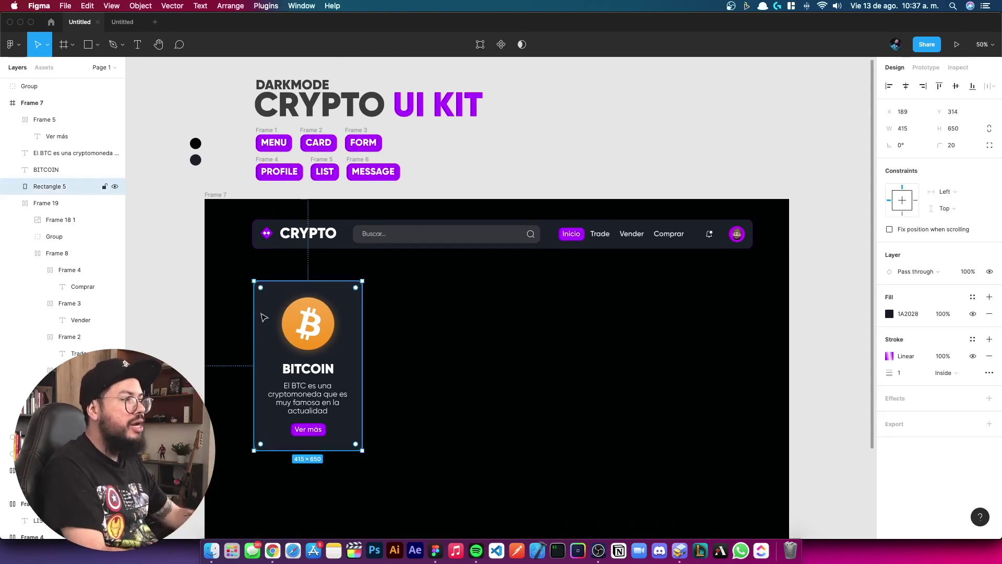
left_click_drag(334, 313, 397, 320)
left_click_drag(503, 331, 538, 335)
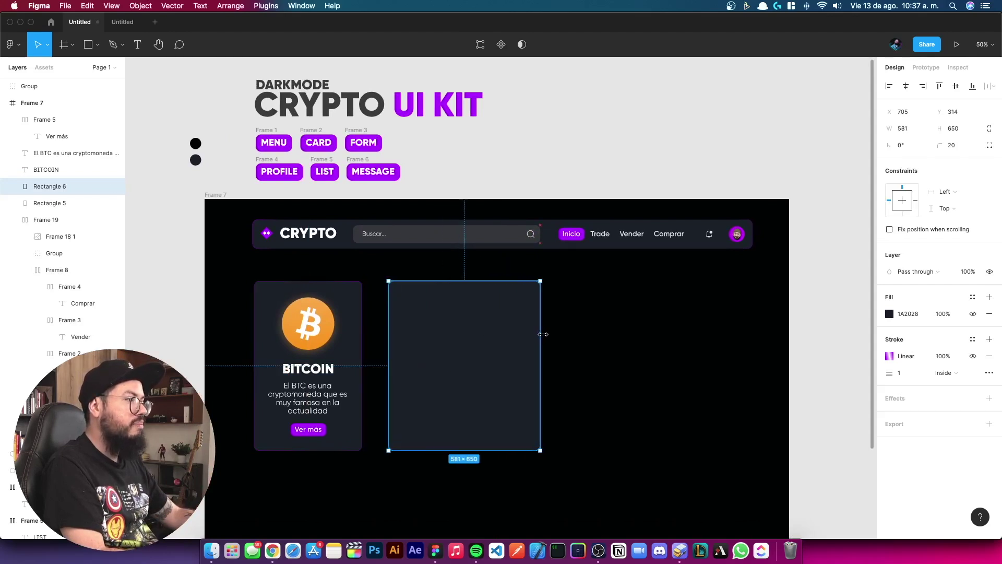
left_click(535, 146)
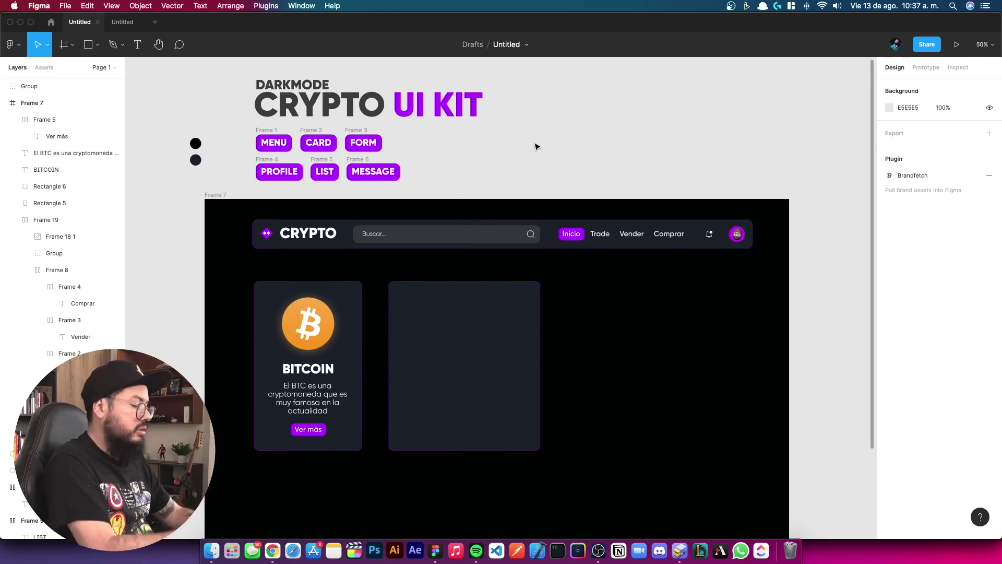
Paste a copy of the navbar search bar into Frame 7, near the top of the new card.
left_click(477, 235)
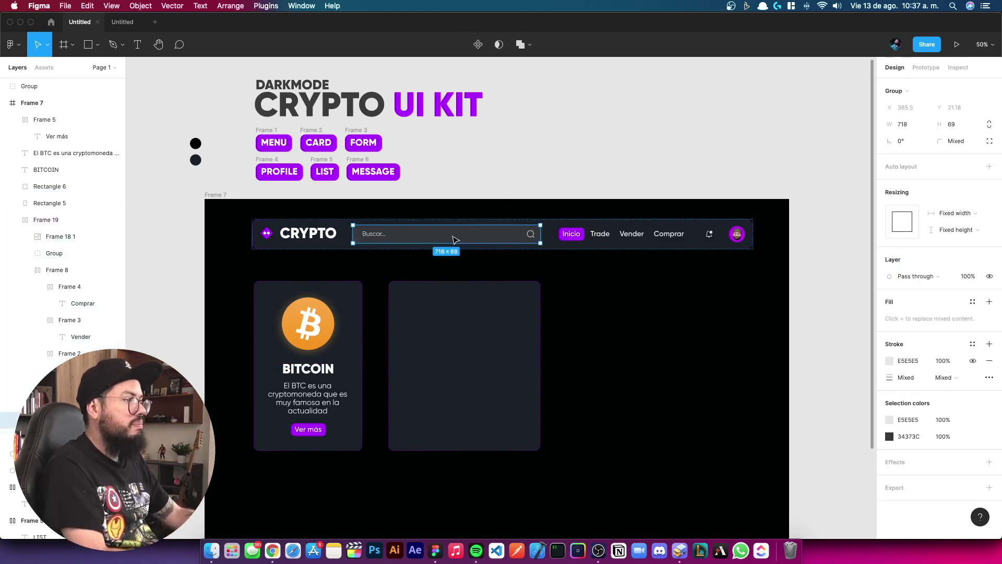
key("ctrl+c")
key("ctrl+v")
left_click_drag(481, 350, 510, 354)
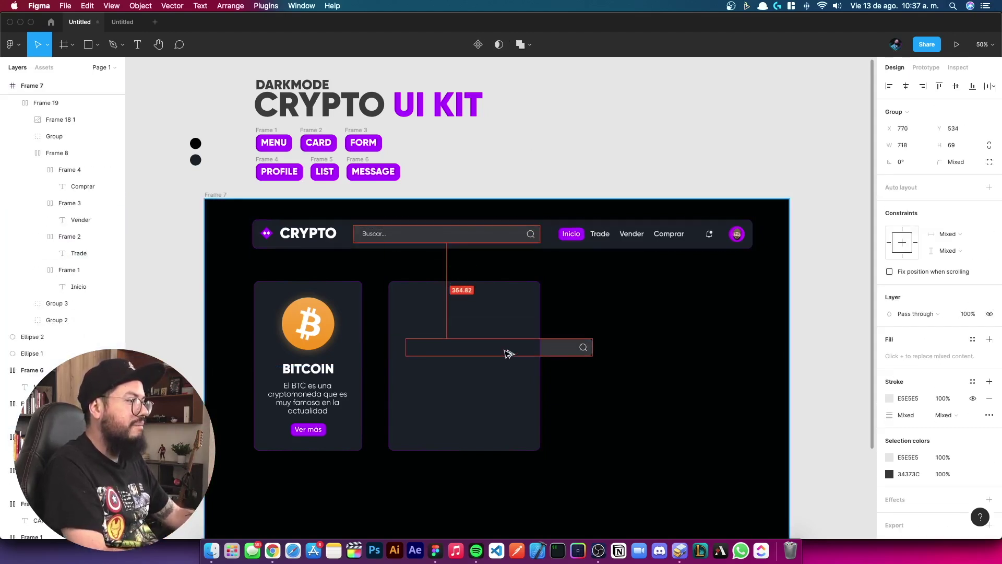
scroll(11, 355, "up", 3)
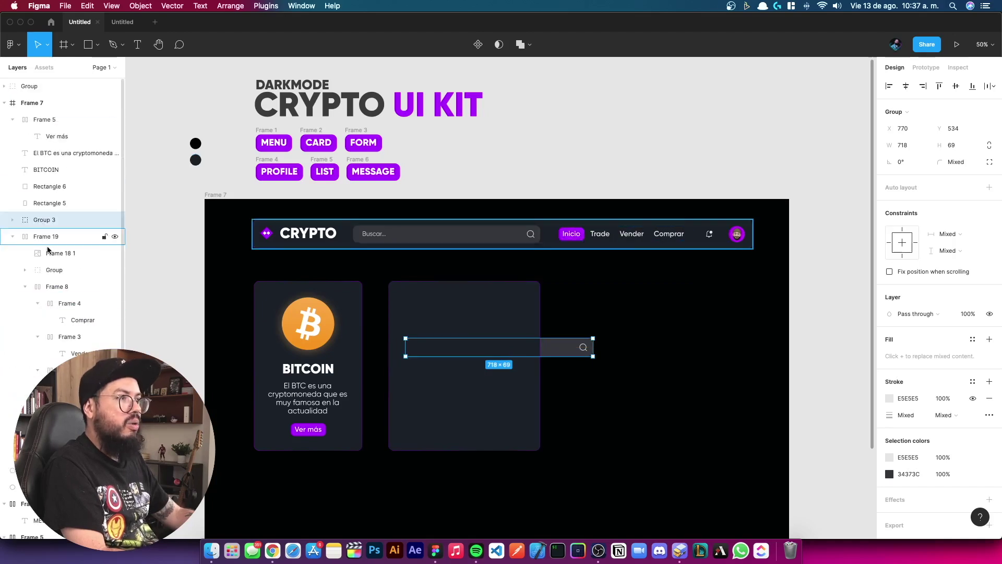
left_click_drag(49, 219, 50, 125)
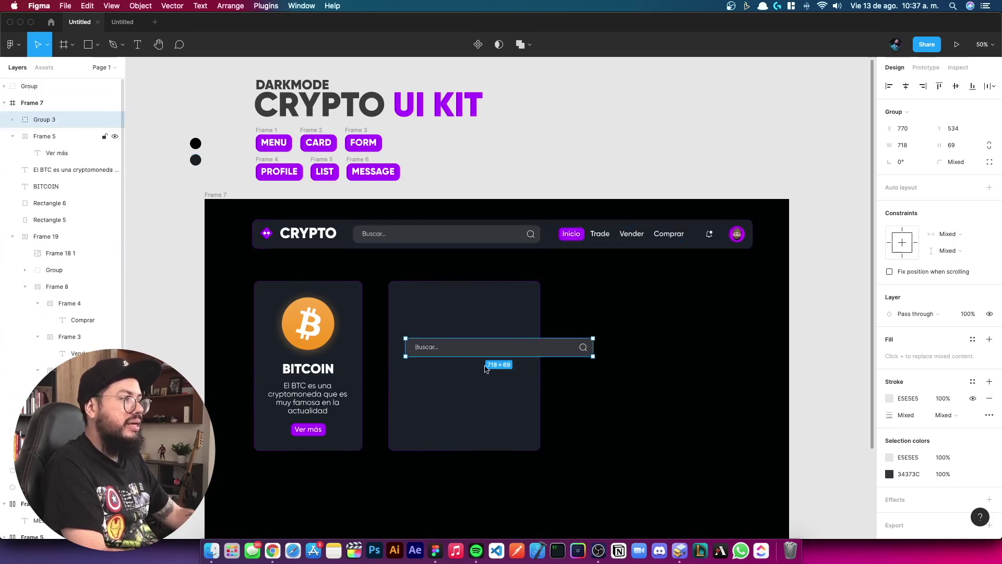
left_click_drag(489, 338, 486, 302)
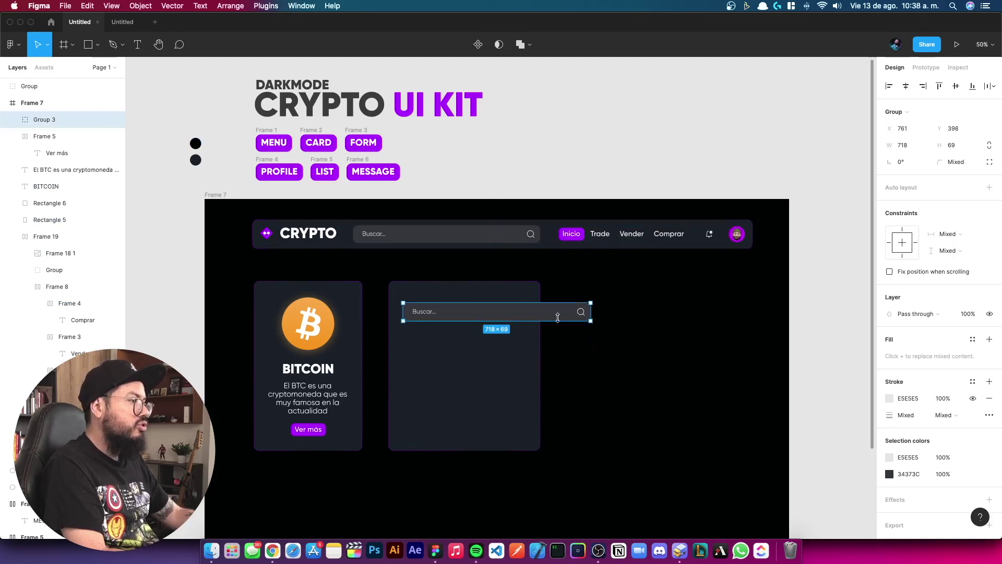
Remove the magnifier from the search bar copy and narrow it to 475 × 69.
double_click(580, 311)
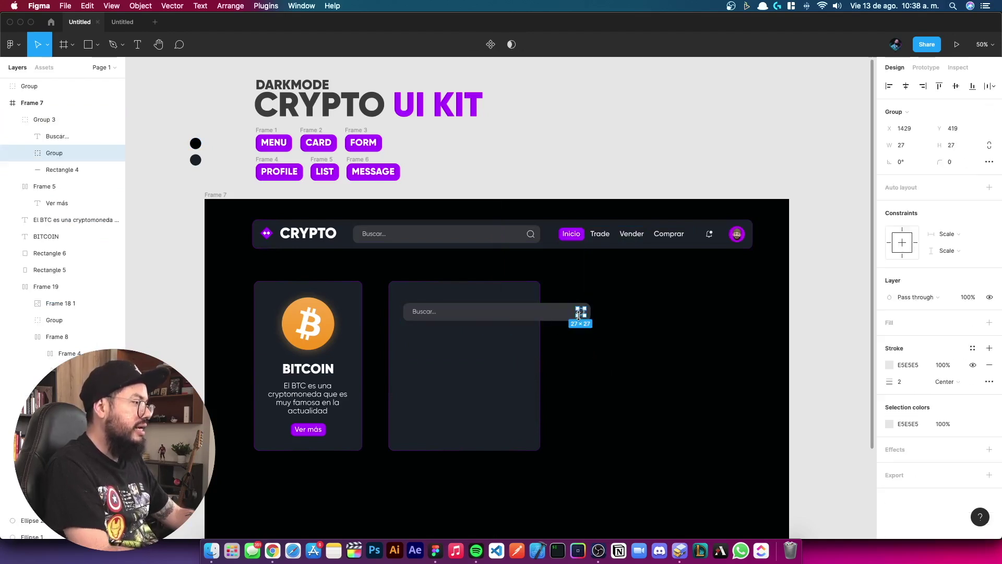
key("Delete")
left_click(574, 318)
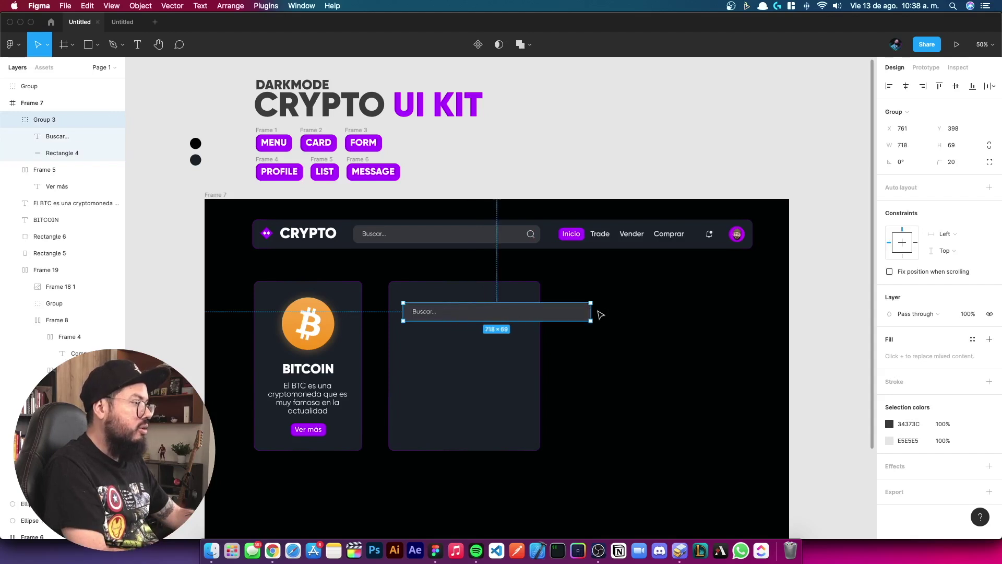
mouse_move(543, 308)
left_mouse_down()
mouse_move(497, 296)
mouse_move(490, 351)
left_mouse_up()
key("shift+0")
key("minus")
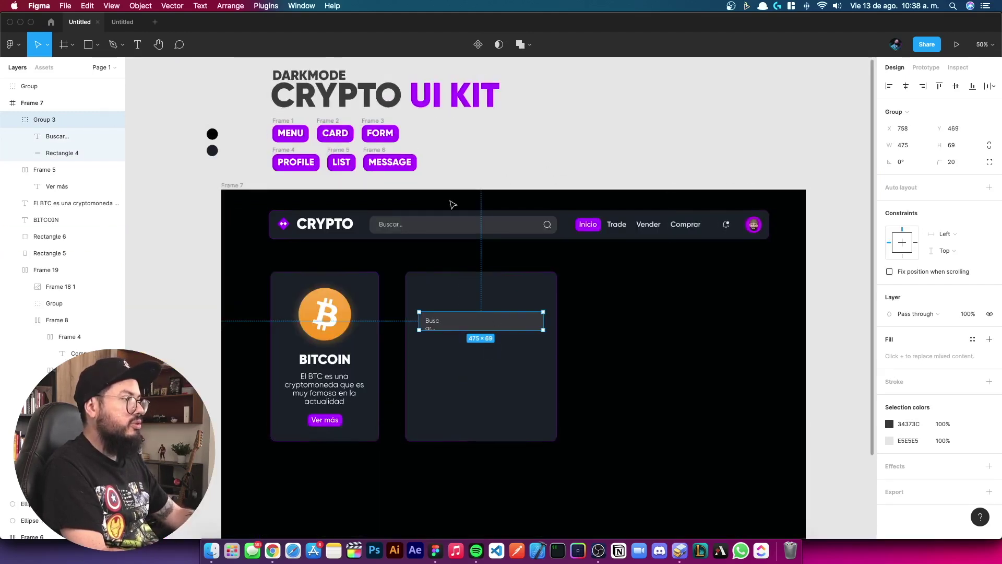
Place a copy of the small purple logo icon in the new card.
left_click(452, 204)
double_click(287, 229)
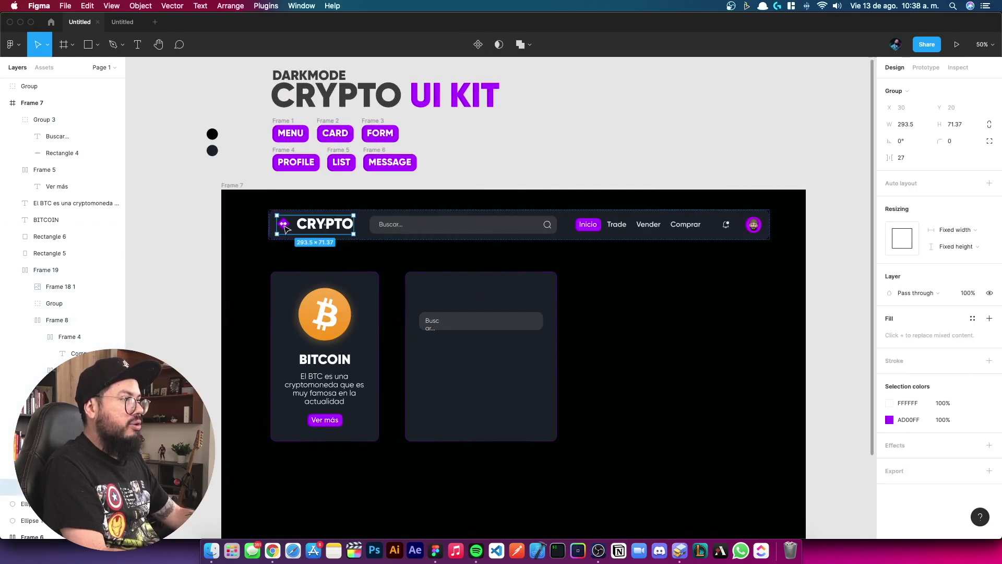
double_click(285, 227)
mouse_move(279, 229)
left_mouse_down()
mouse_move(575, 335)
mouse_move(473, 287)
left_mouse_up()
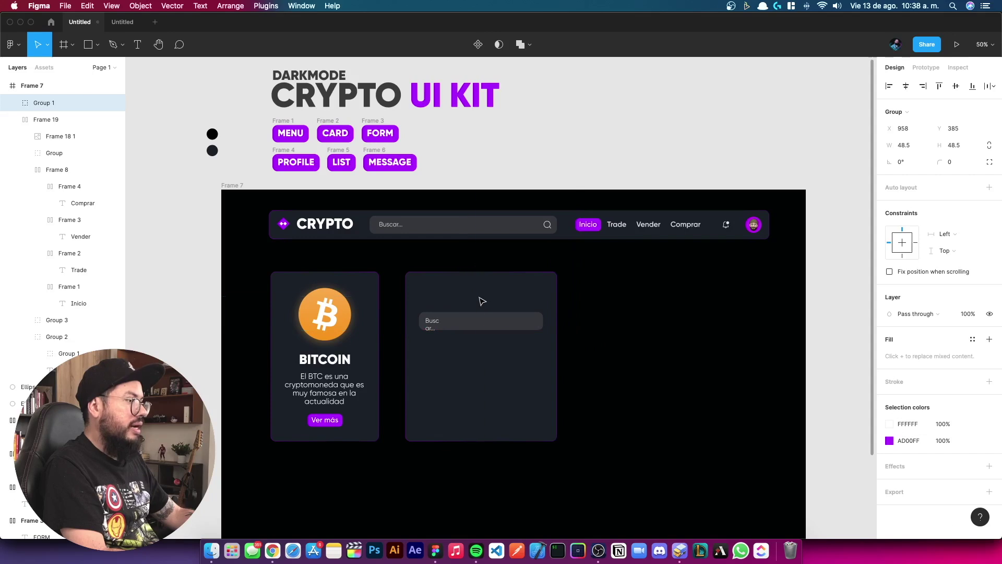
Enlarge the new card's purple logo icon to 94.5×94.5 and nudge it down.
scroll(47, 133, "up", 2)
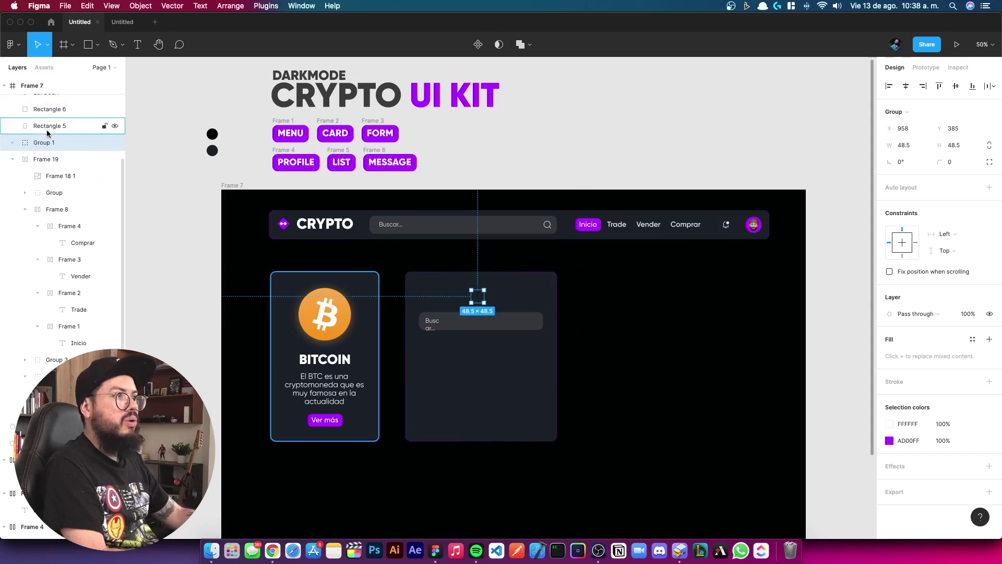
scroll(47, 133, "up", 3)
left_click_drag(47, 133, 47, 115)
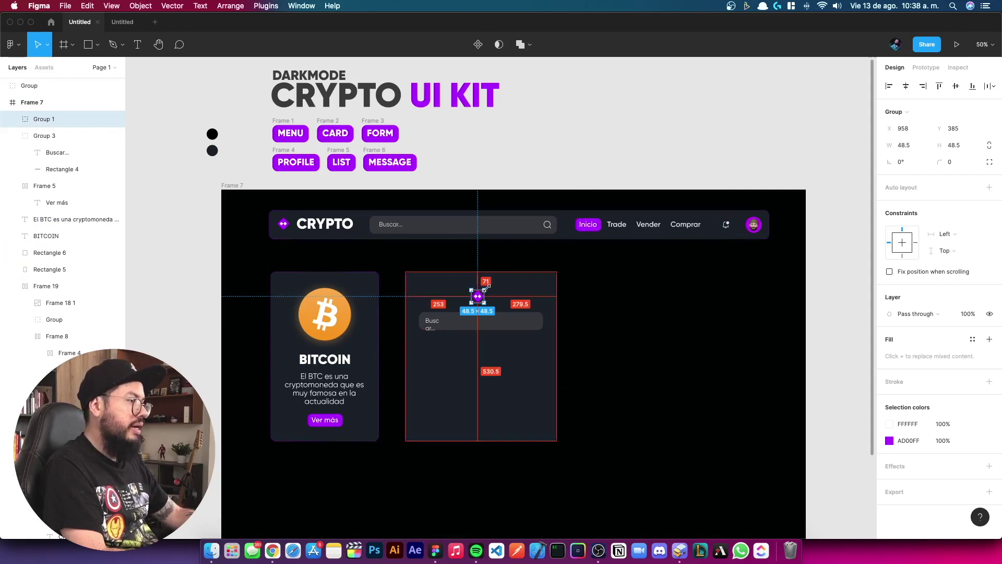
left_click_drag(486, 287, 491, 281)
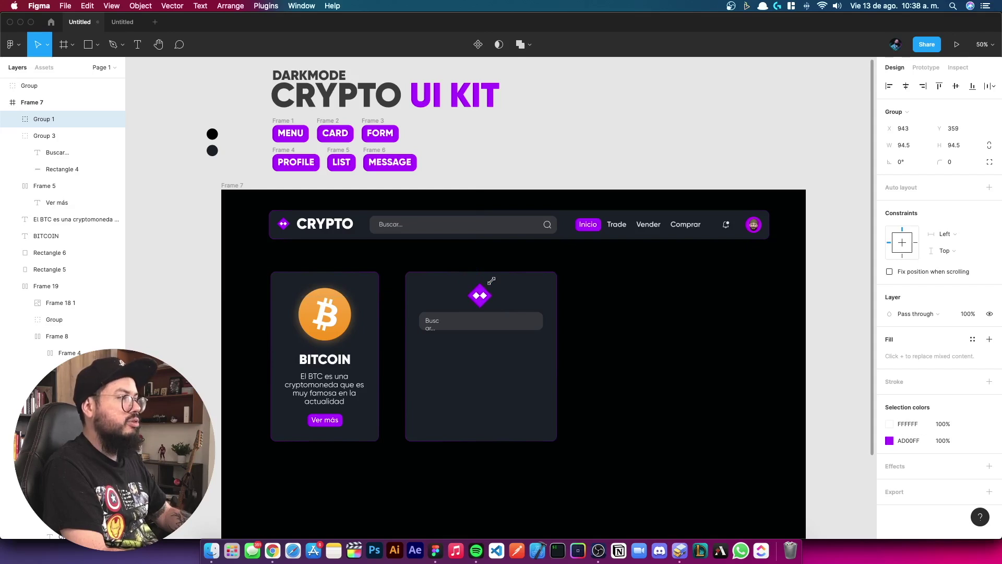
key("Down")
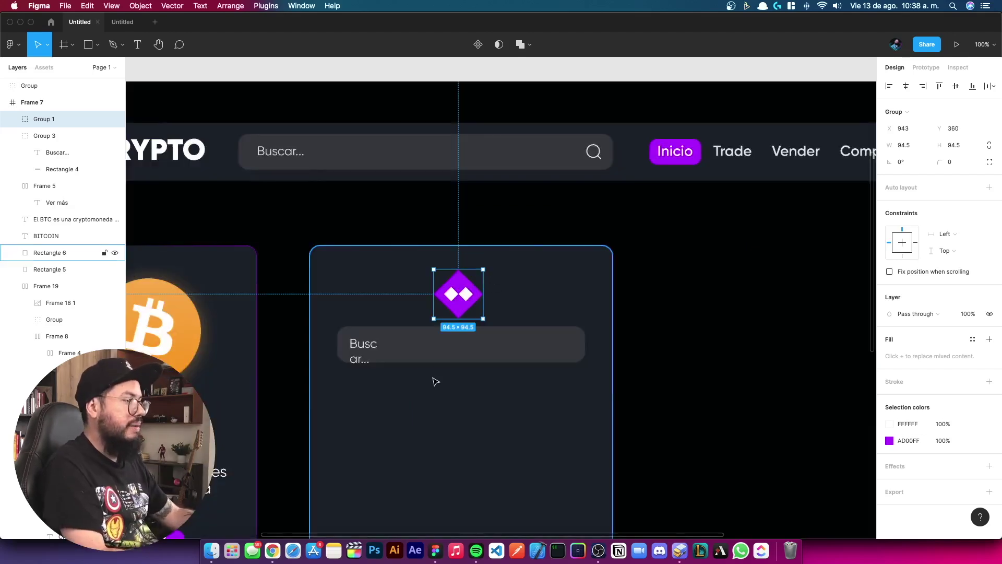
Set the Buscar... text to auto width and move the search bar down below the logo.
left_click(364, 354)
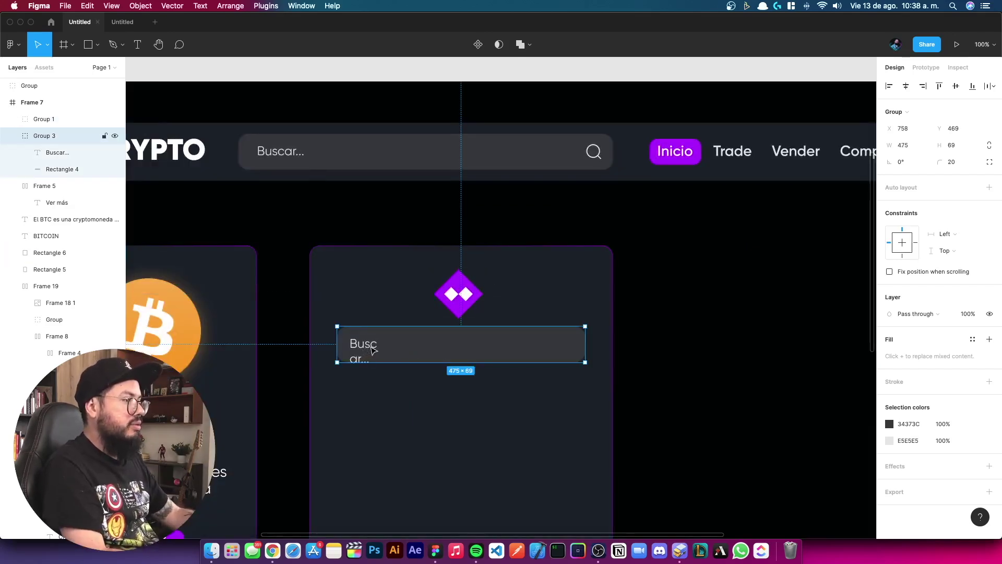
double_click(372, 349)
left_click(939, 348)
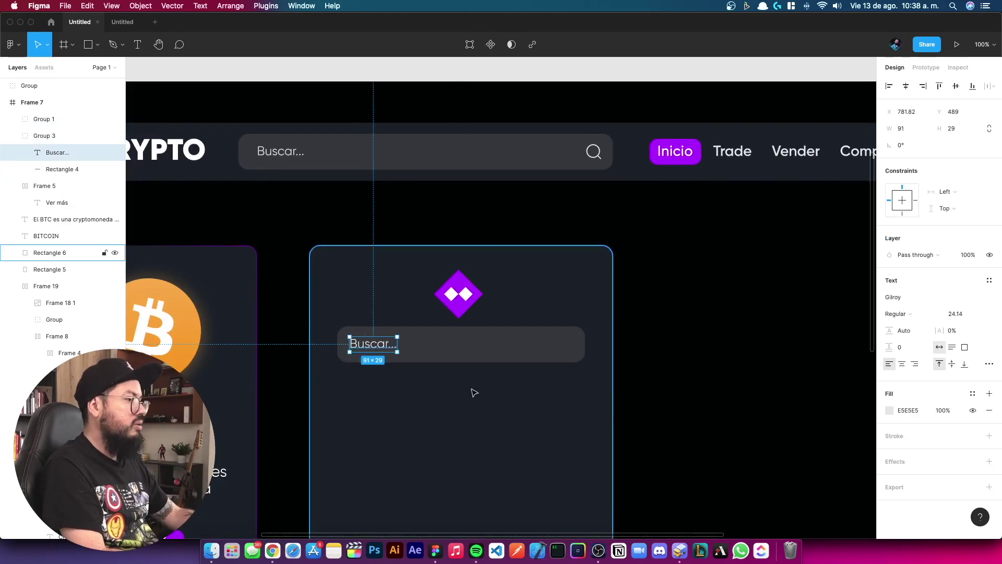
left_click(470, 358)
mouse_move(479, 353)
left_mouse_down()
mouse_move(480, 365)
mouse_move(450, 365)
left_mouse_up()
left_click(386, 347, "shift")
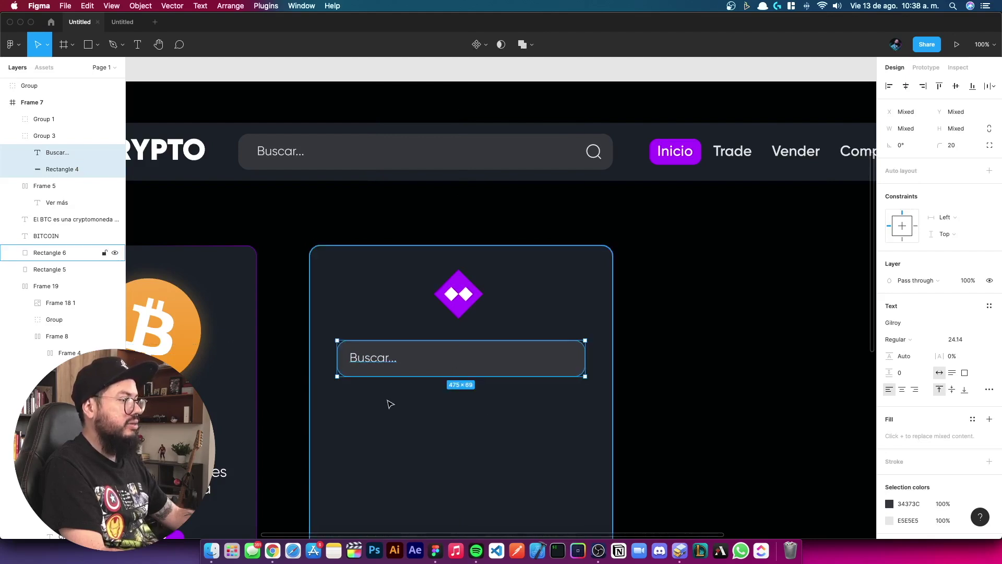
left_click(379, 365)
double_click(378, 364)
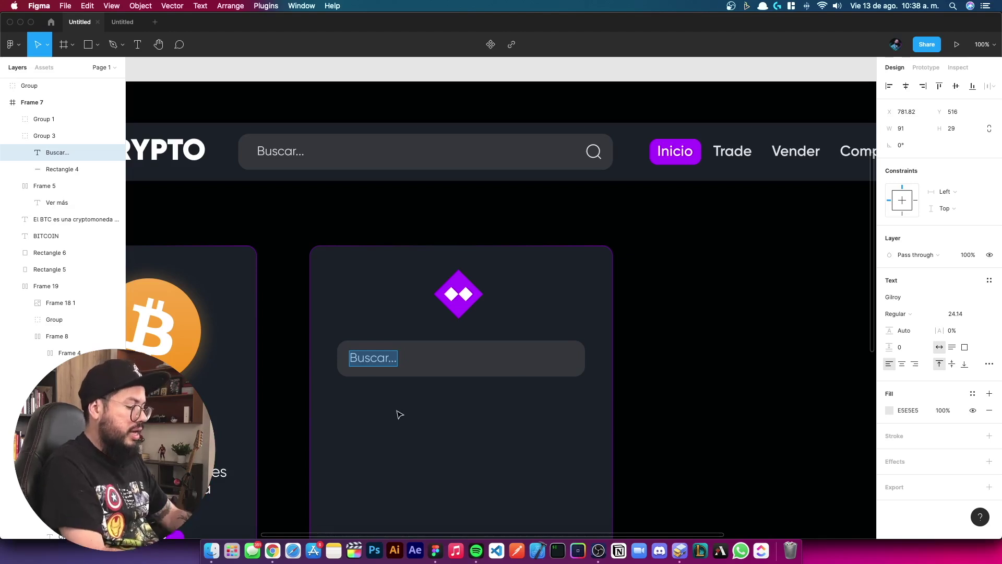
Relabel the first field 'Username' and duplicate the field just below it.
type("Usernam")
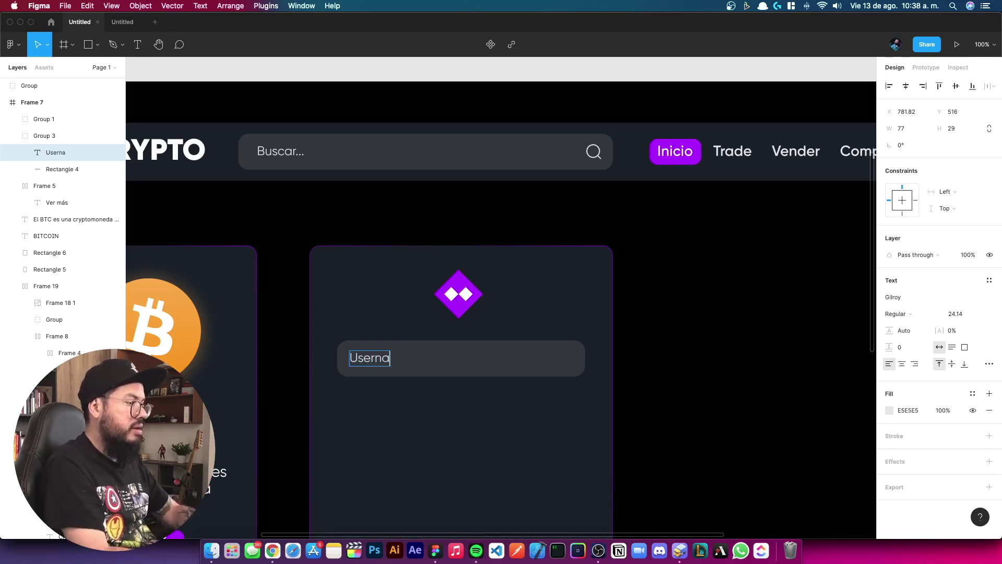
type("e")
key("Escape")
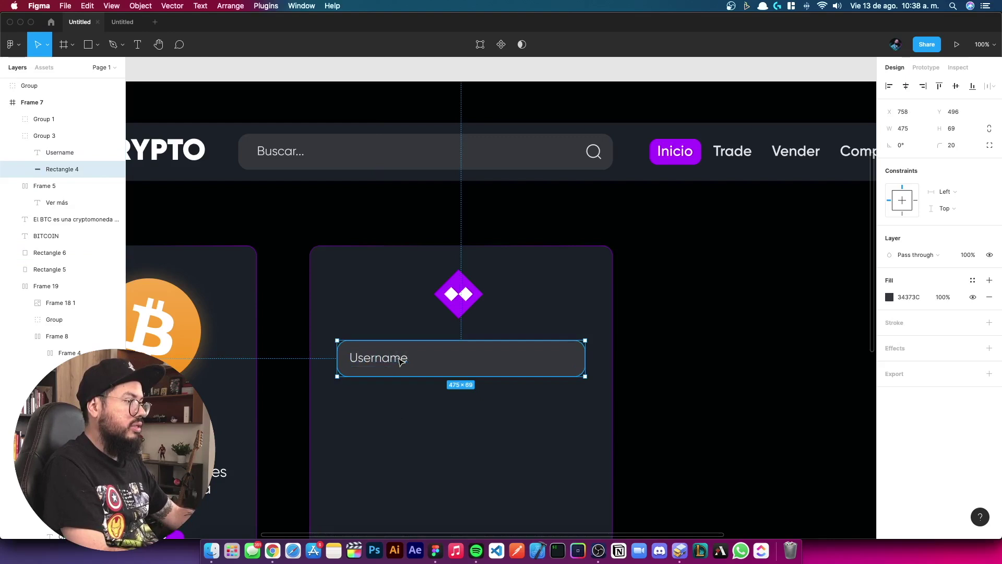
left_click(454, 364, "shift")
left_click_drag(454, 364, 446, 414)
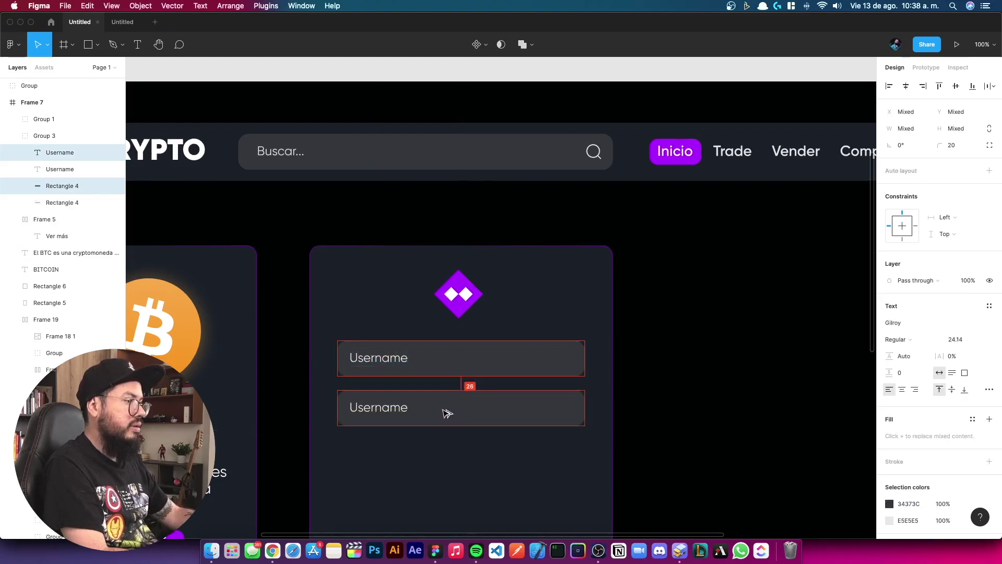
left_click(425, 414)
key("Return")
Relabel the duplicated field as the Password field.
double_click(391, 415)
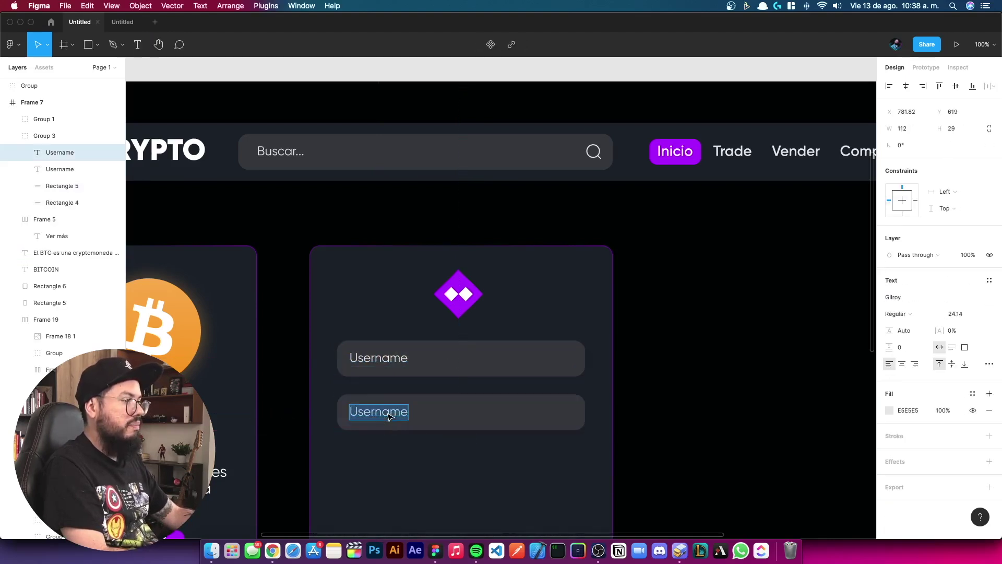
type("Pass")
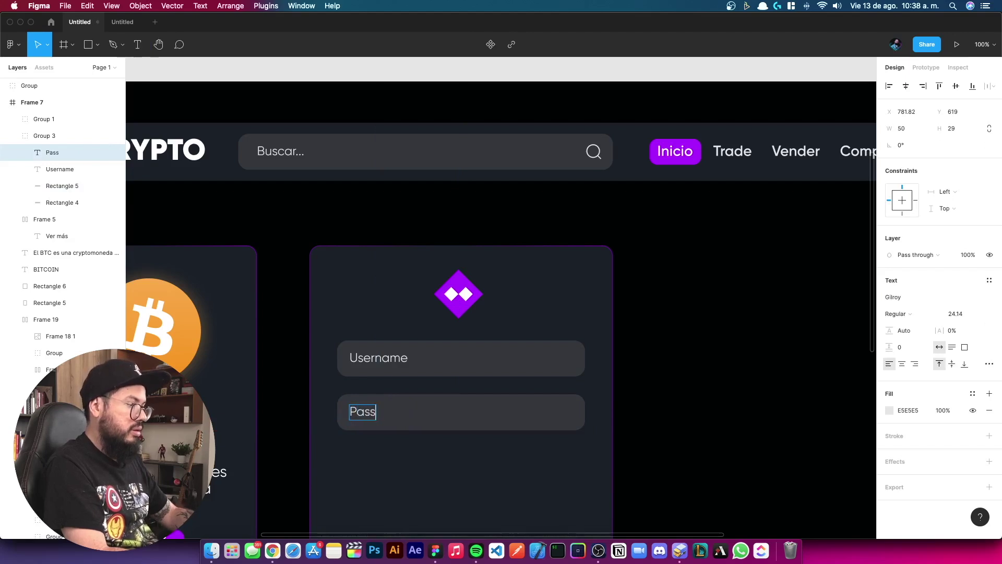
type("c")
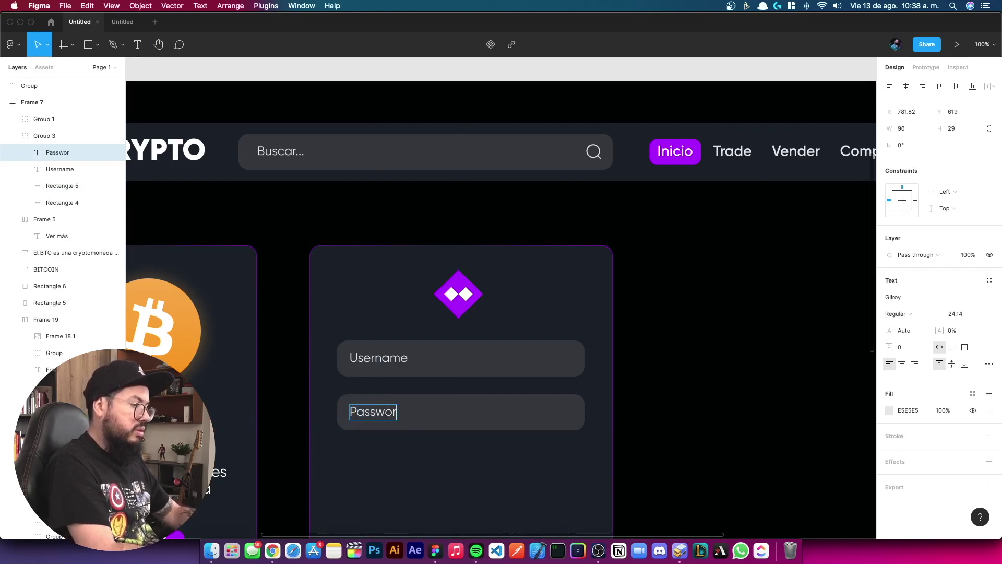
type("d")
key("Escape")
left_click(457, 417)
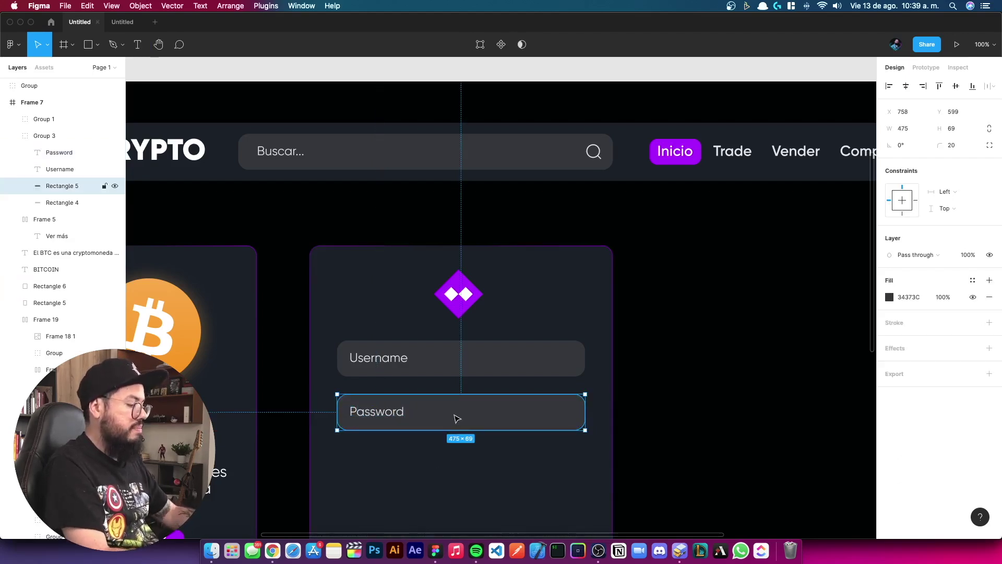
key("minus")
scroll(458, 416, "up", 5)
scroll(457, 415, "down", 2)
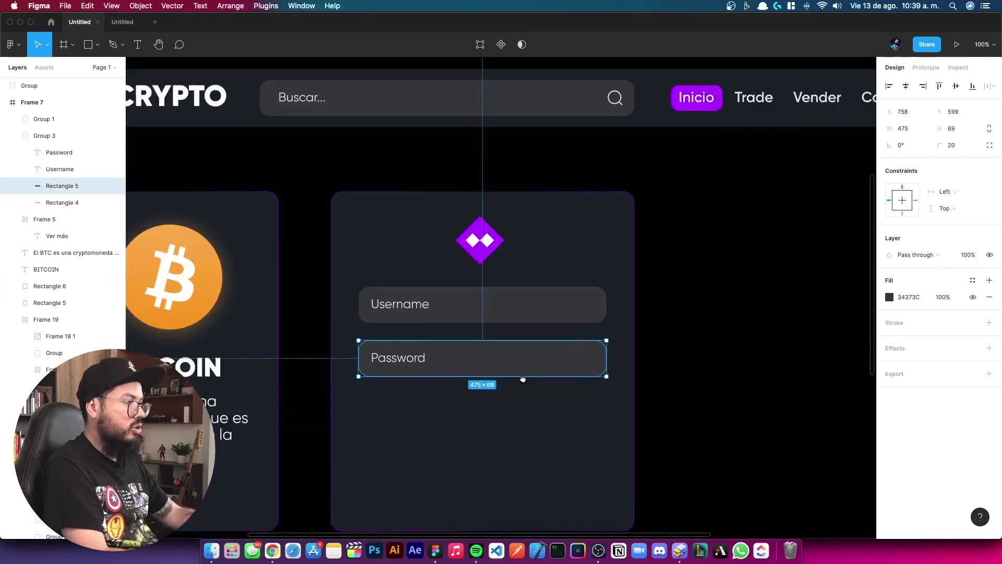
scroll(464, 410, "down", 2)
Duplicate the Password field and move the copy down near the card's bottom.
left_click(460, 384)
left_click(466, 320)
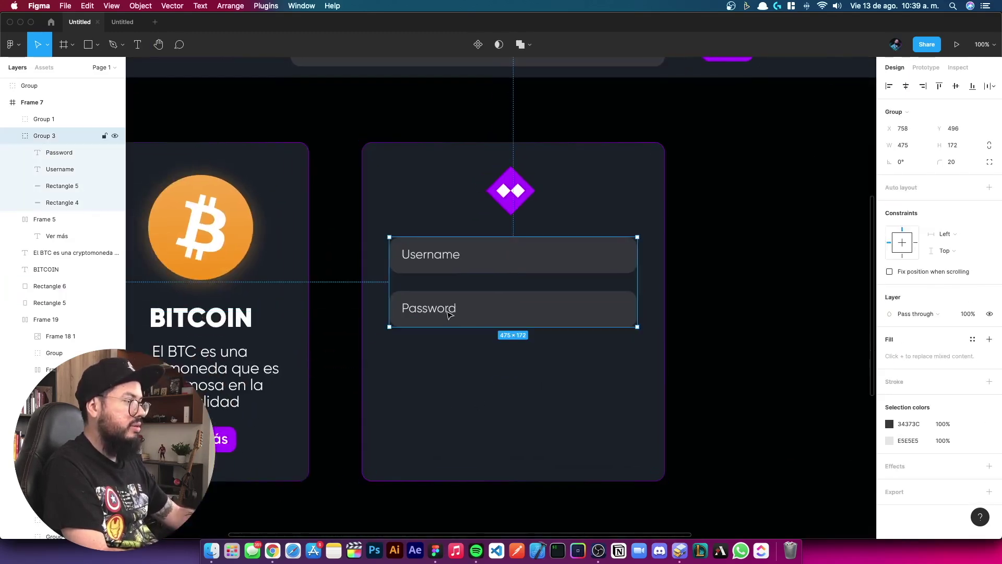
double_click(451, 312)
left_click(517, 319, "shift")
left_click_drag(517, 318, 518, 363)
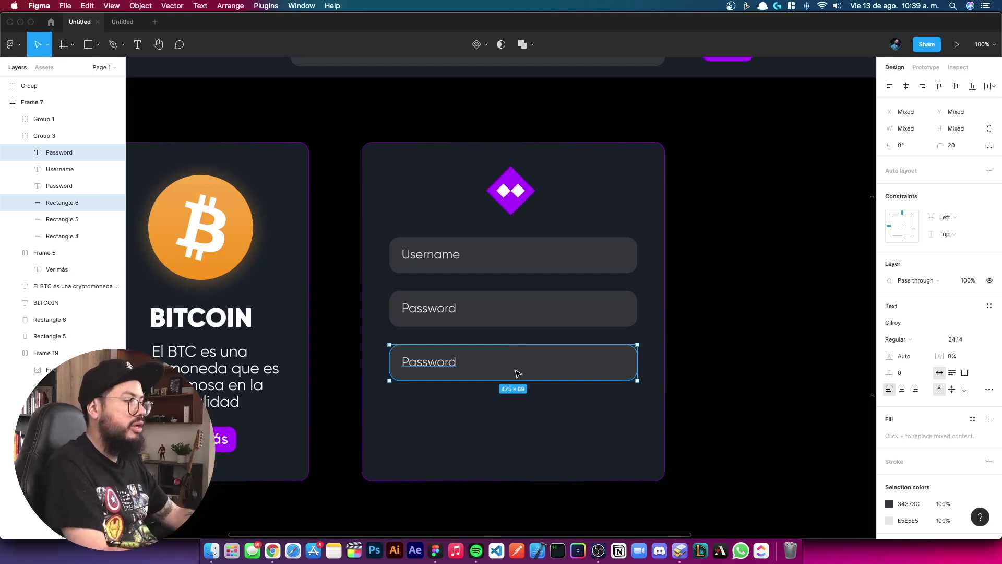
mouse_move(515, 364)
left_mouse_down()
mouse_move(516, 420)
mouse_move(496, 444)
mouse_move(514, 436)
left_mouse_up()
Change the bottom field's label to 'Ingresar' and center-align it.
left_click(456, 438)
double_click(456, 439)
double_click(515, 436)
type("Ingre")
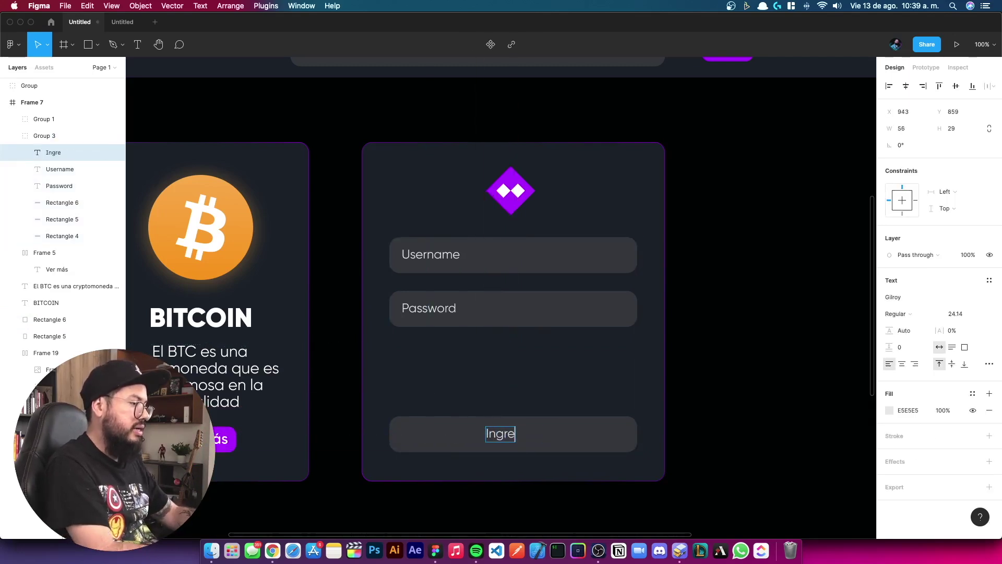
type("sa")
key("Escape")
double_click(522, 435)
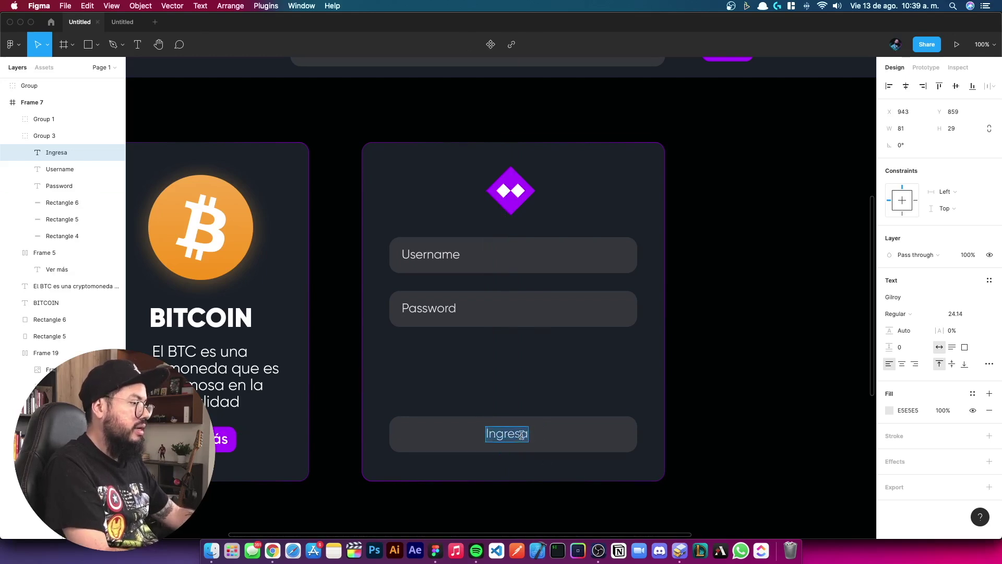
type("r")
key("Escape")
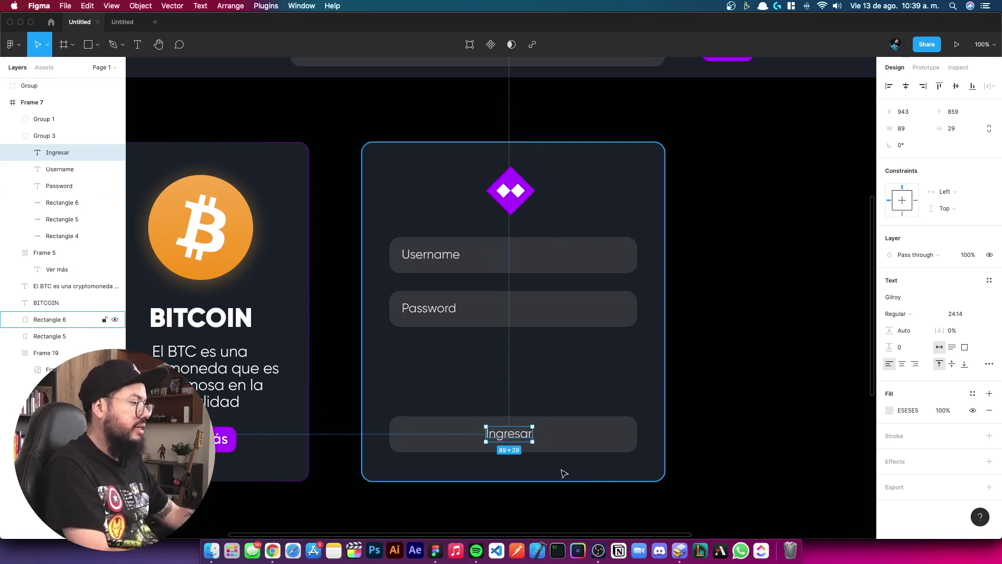
left_click(903, 364)
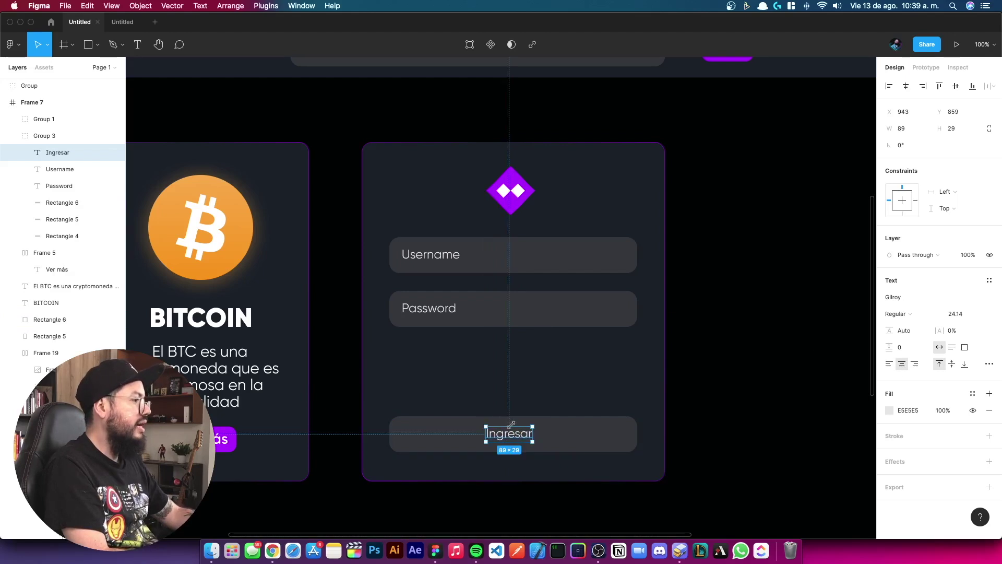
Fill the bottom field's rectangle purple to make it a button.
left_click(560, 434)
left_click(890, 298)
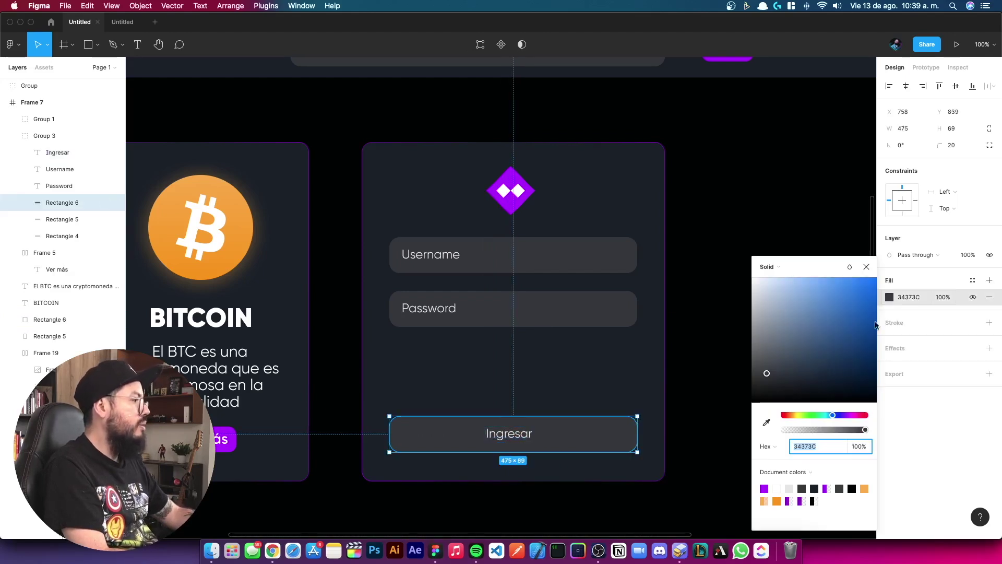
left_click(765, 488)
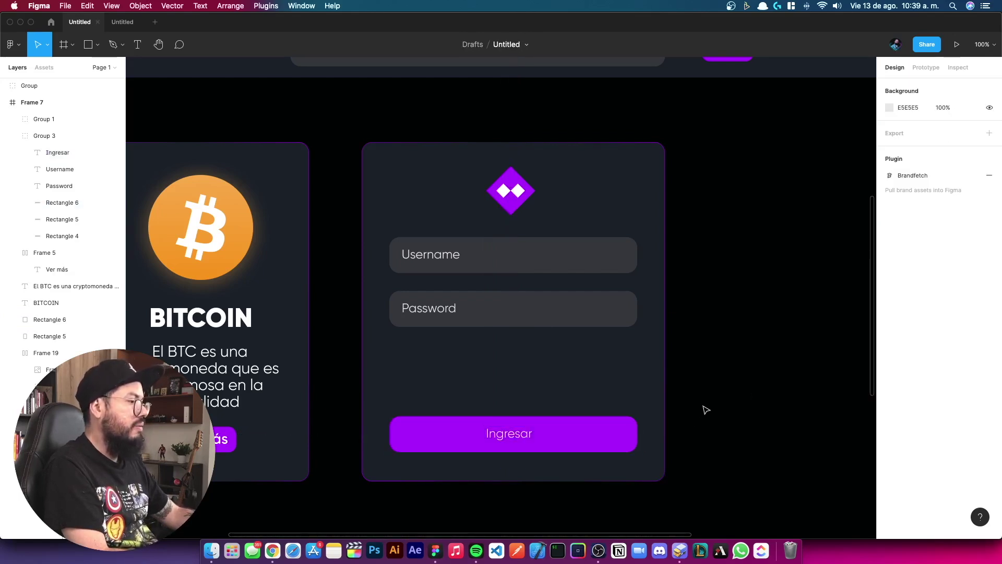
left_click(705, 408)
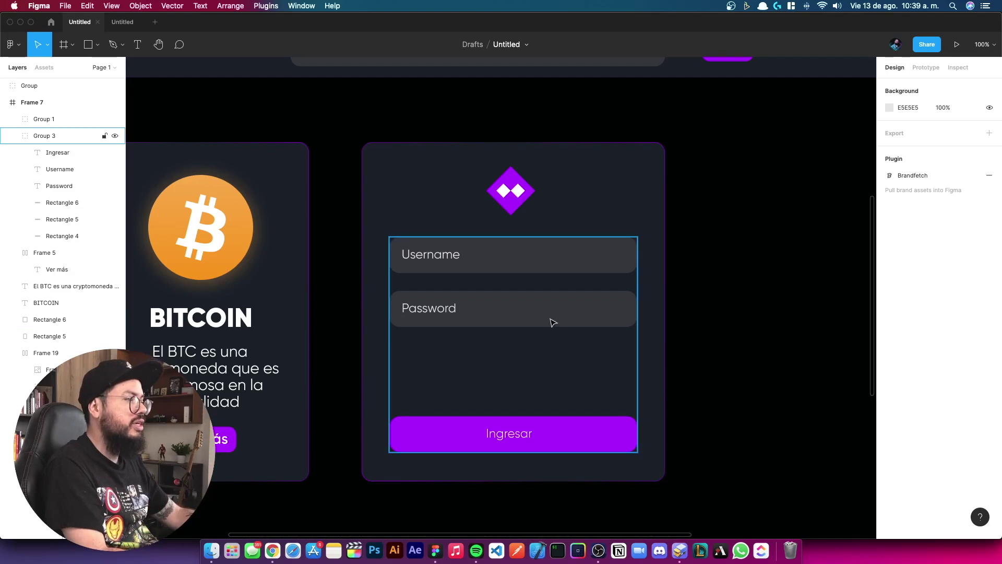
Duplicate the Password box below, halve it to 225 wide, and copy it alongside.
left_click(490, 320)
double_click(445, 317)
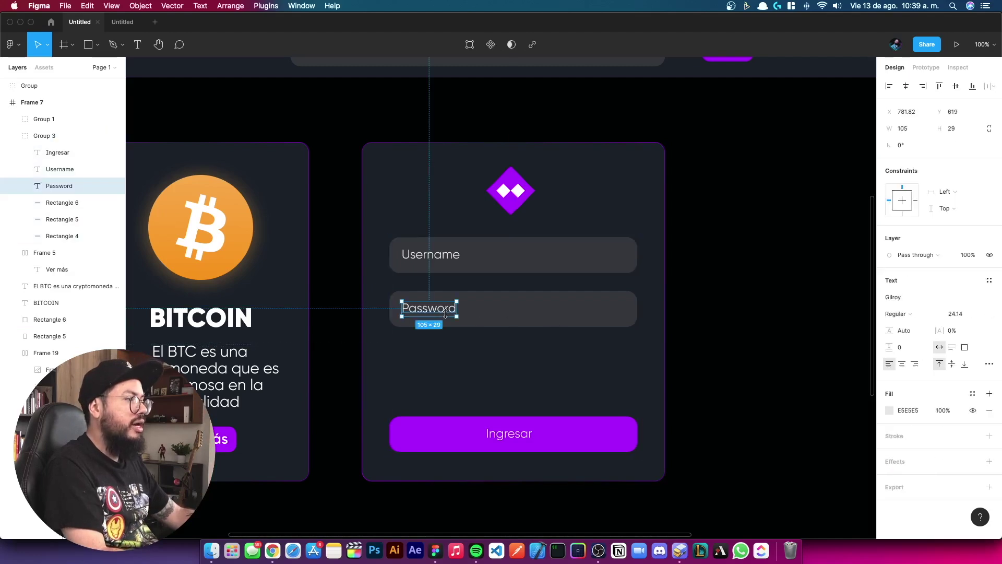
left_click(490, 314)
left_click(501, 367)
left_click(508, 320)
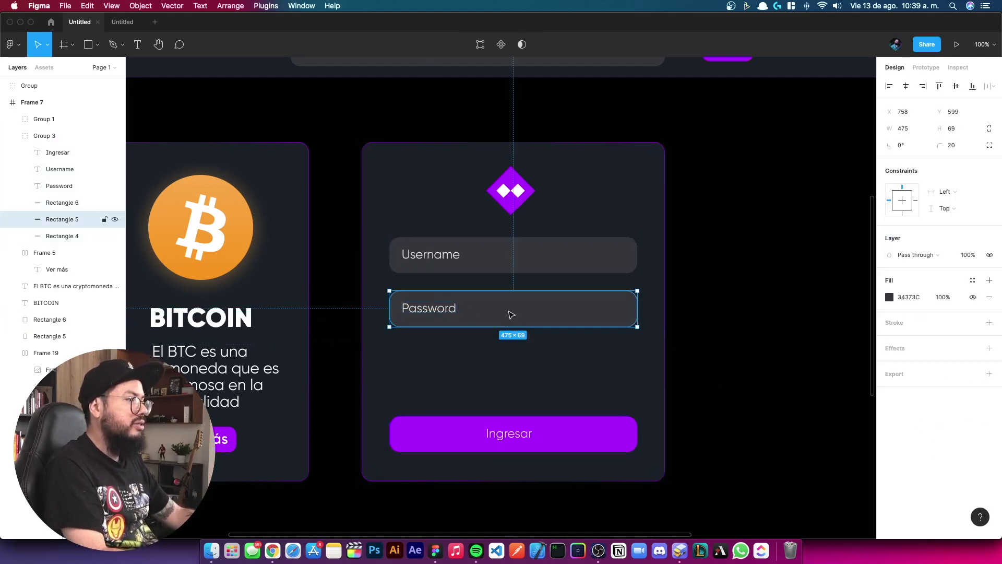
left_click_drag(511, 315, 503, 370)
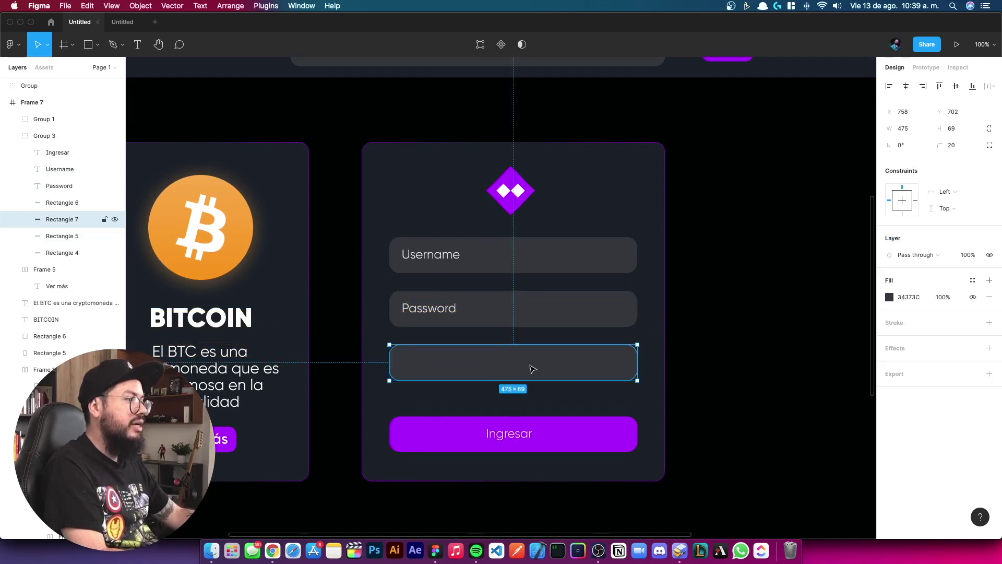
mouse_move(638, 361)
left_mouse_down()
mouse_move(507, 361)
mouse_move(614, 367)
left_mouse_up()
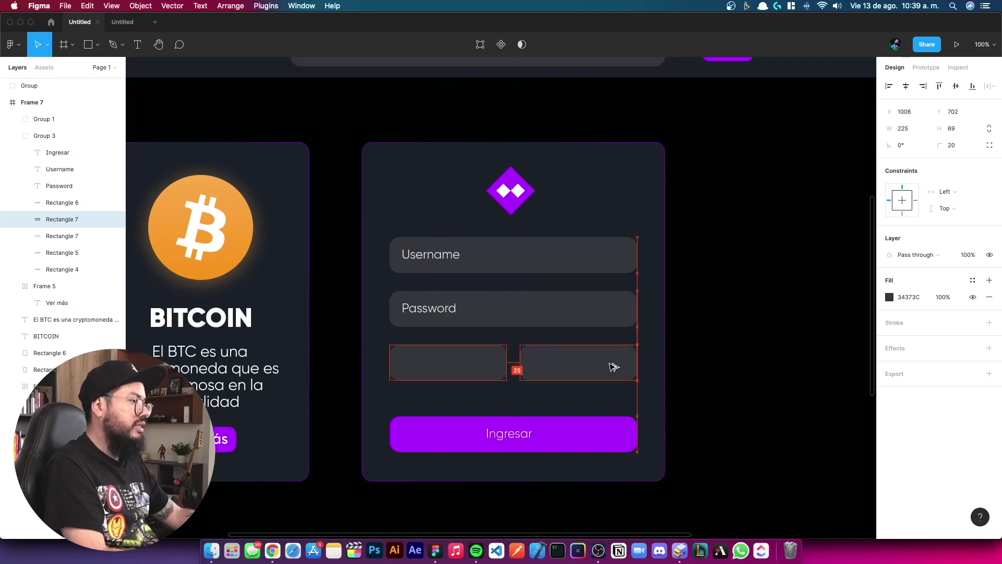
left_click(673, 363)
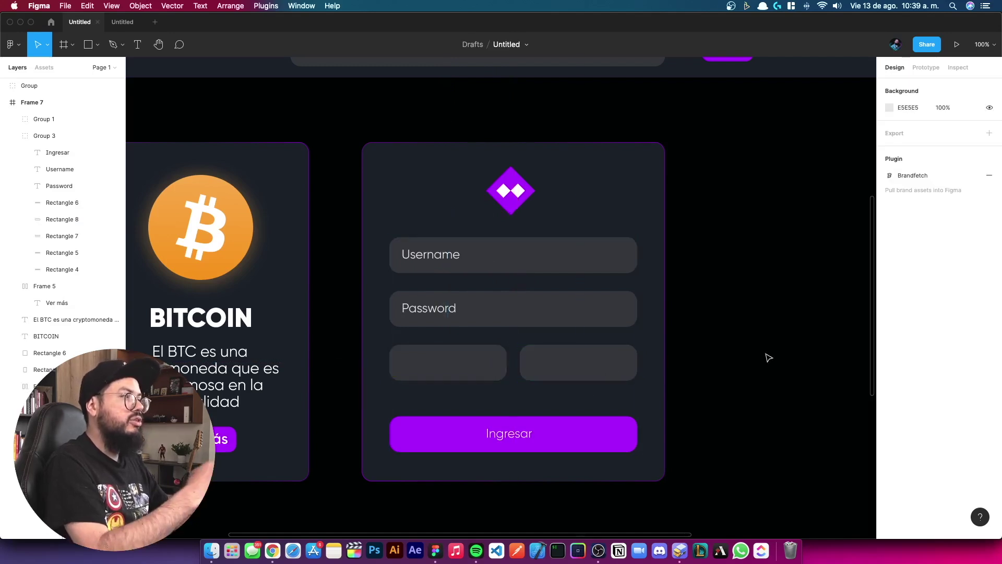
Move both half-width boxes slightly lower in the card.
left_click(541, 366)
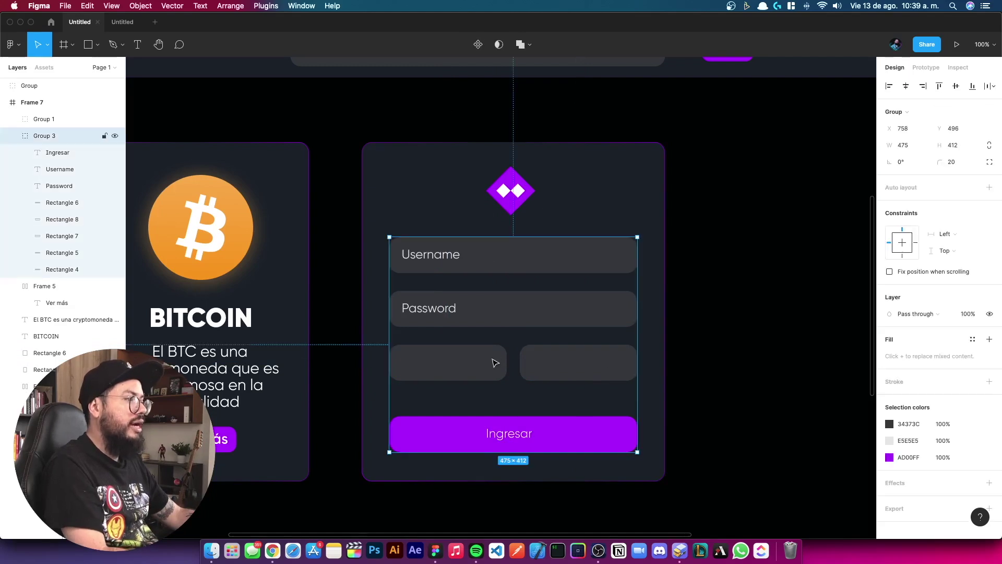
double_click(486, 364)
left_click(549, 364, "shift")
left_click_drag(552, 363, 552, 376)
left_click(700, 336)
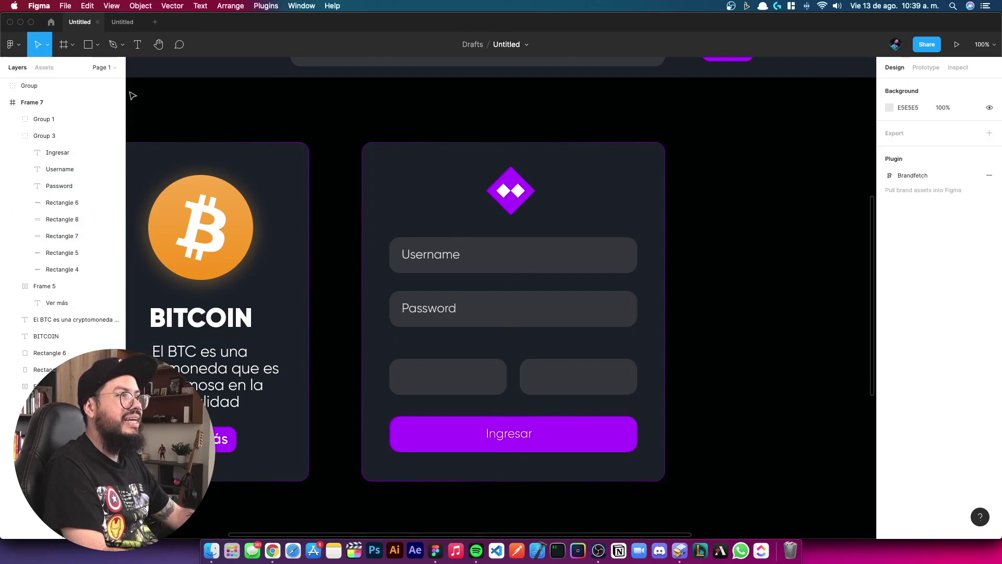
left_click(111, 46)
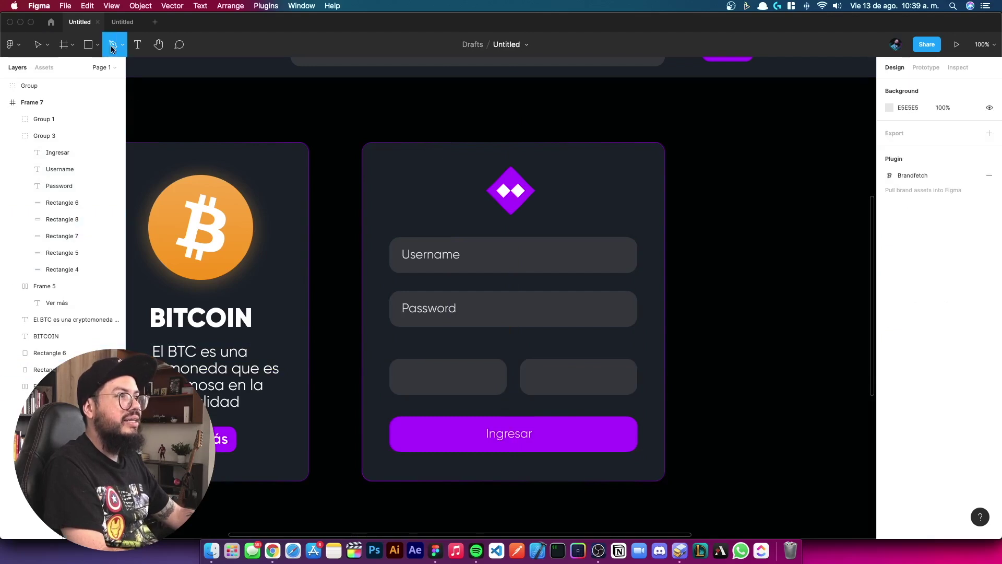
Draw a light grey E5E5E5 divider line and copy it to the right, leaving a gap.
left_click(391, 342)
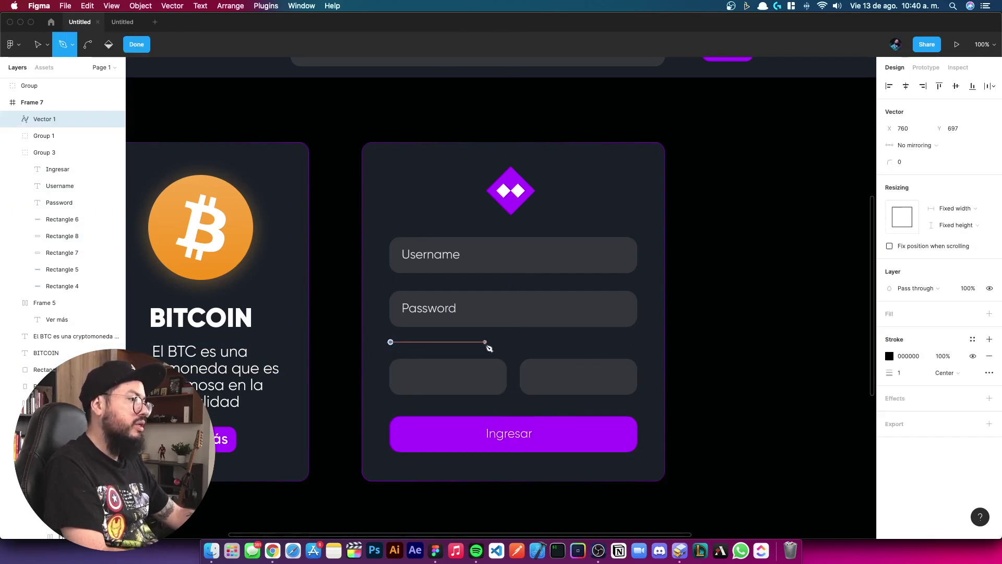
key("Escape")
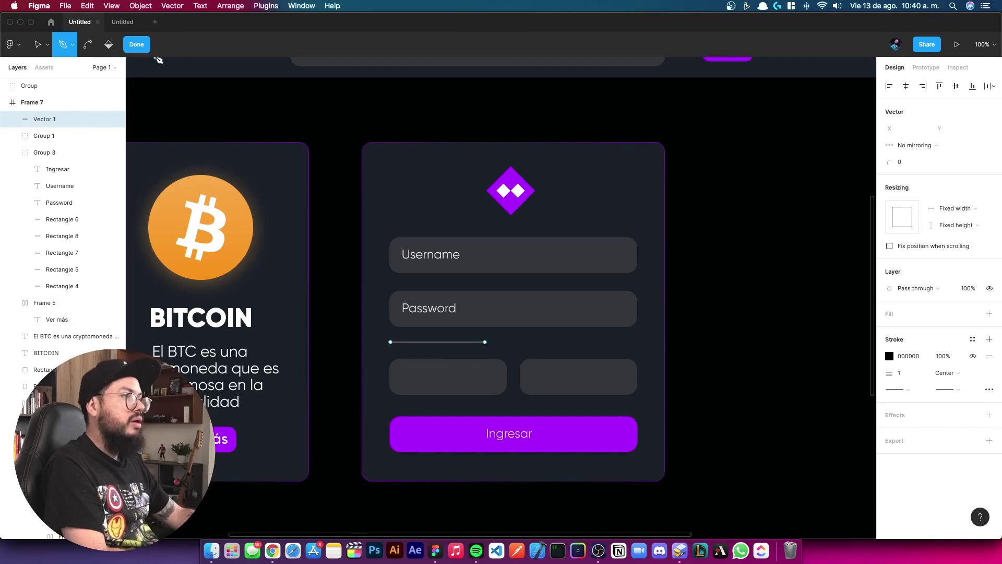
key("Escape")
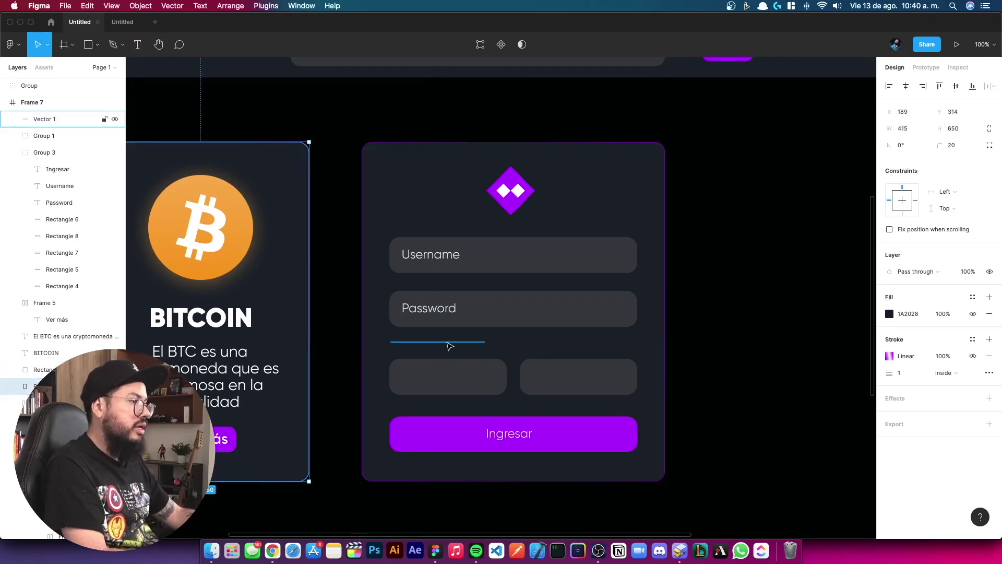
left_click(890, 340)
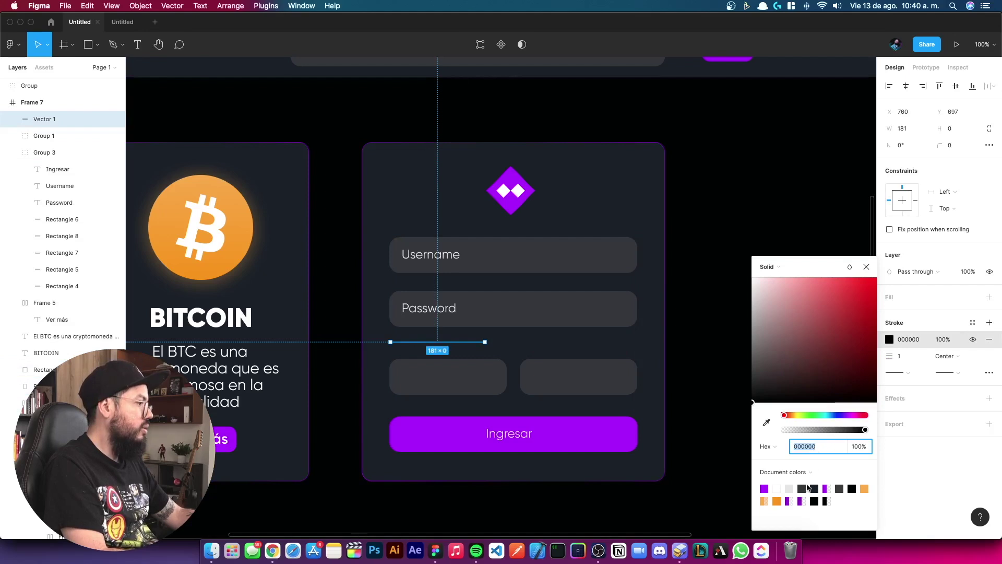
left_click(789, 488)
left_click(716, 278)
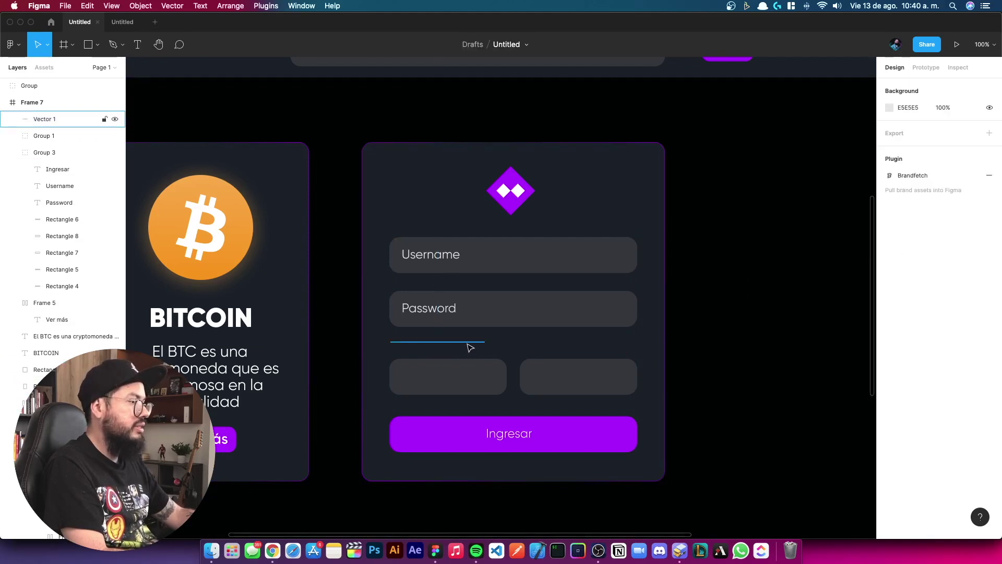
left_click(470, 343)
left_click_drag(469, 343, 625, 350)
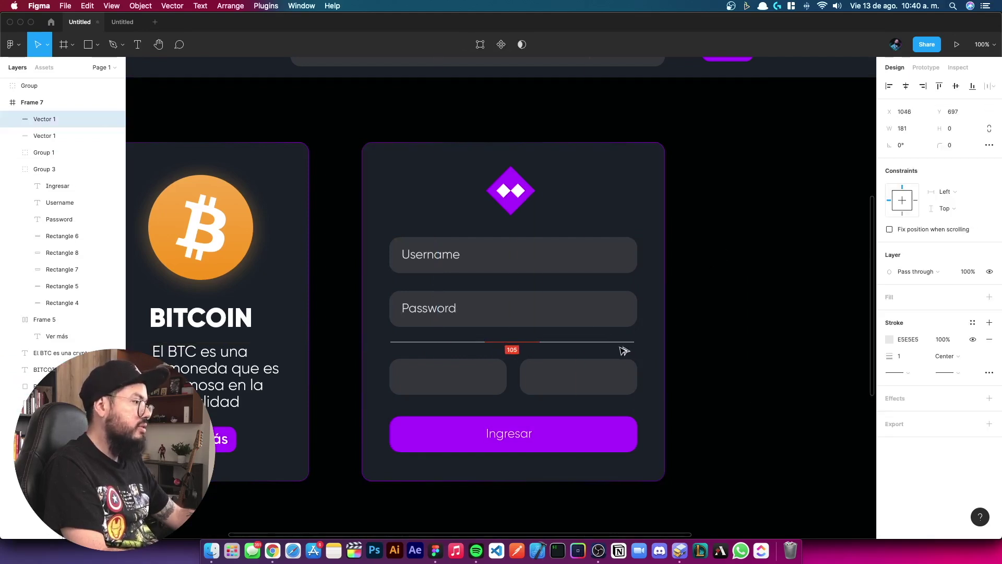
left_click(726, 350)
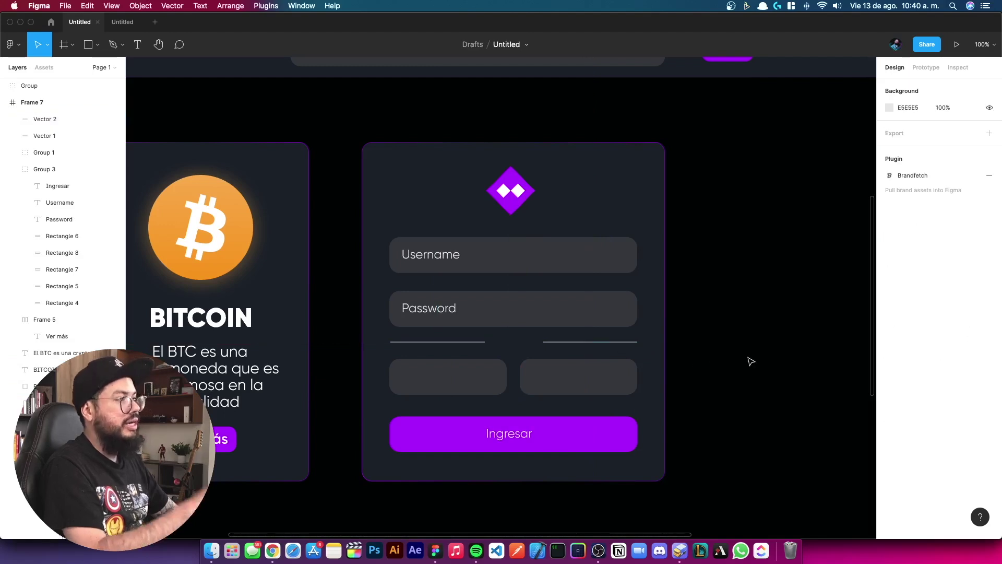
Copy the description text, retype it as 'O login con', and set auto width.
left_click_drag(250, 378, 744, 364)
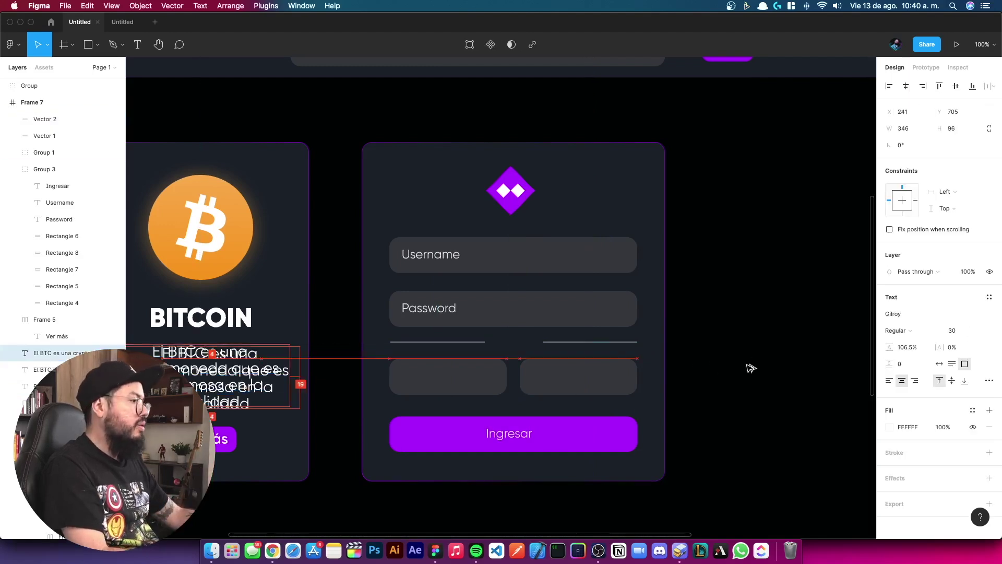
key("Return")
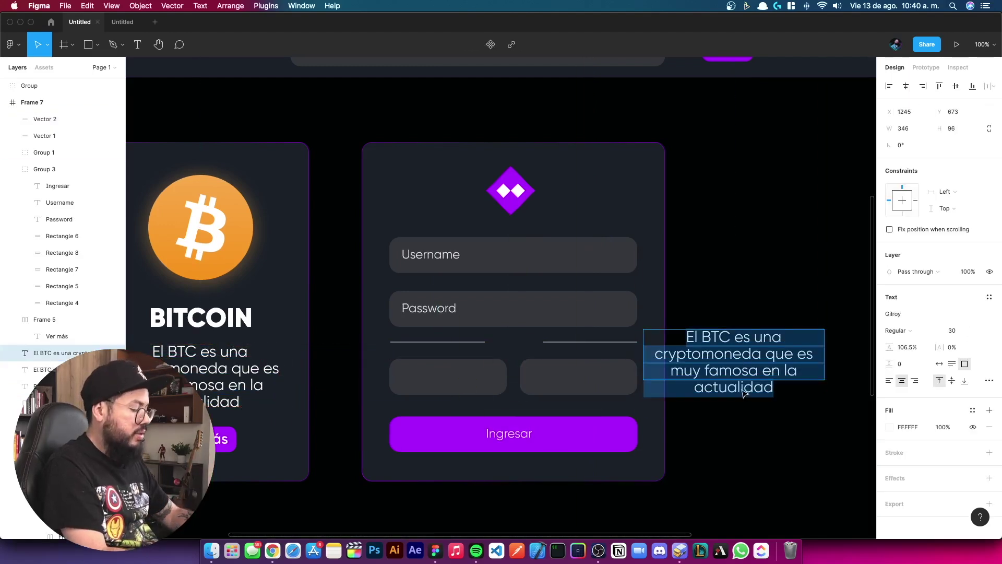
type("O ")
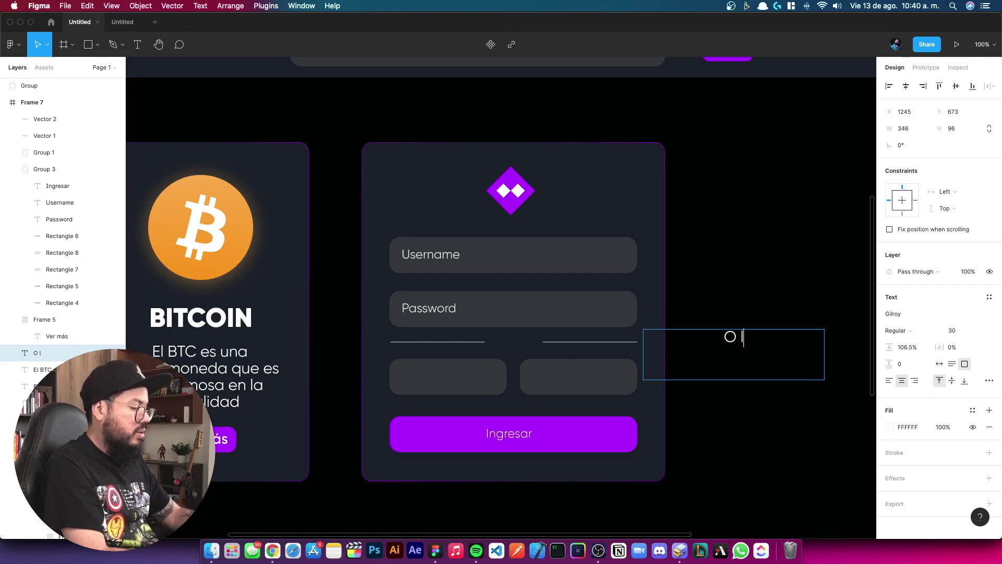
type("login con")
key("Escape")
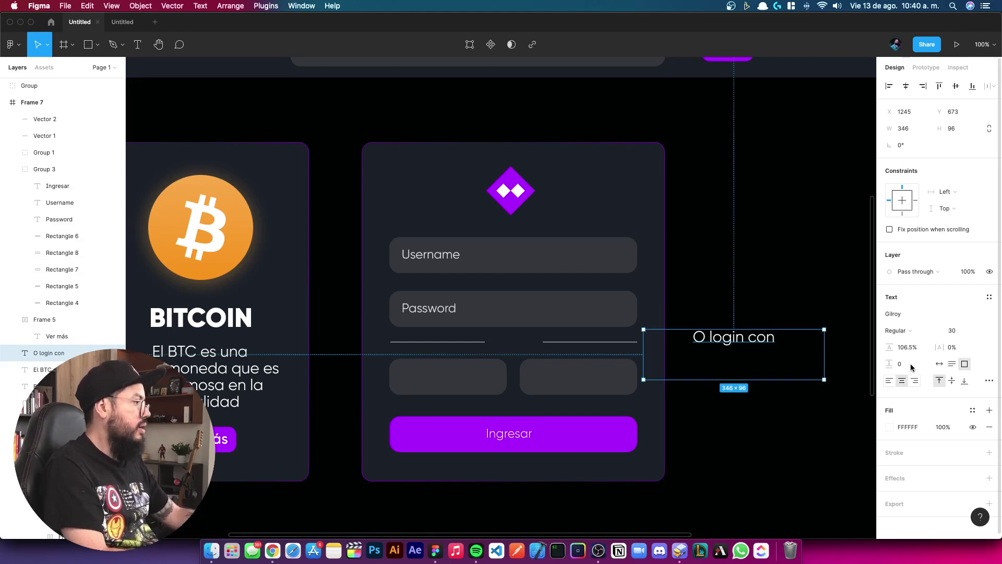
left_click(940, 364)
Scale the label into the divider gap, nudge it centred, and fill it dark grey.
mouse_move(736, 345)
left_mouse_down()
mouse_move(513, 348)
mouse_move(528, 336)
left_mouse_up()
key("k")
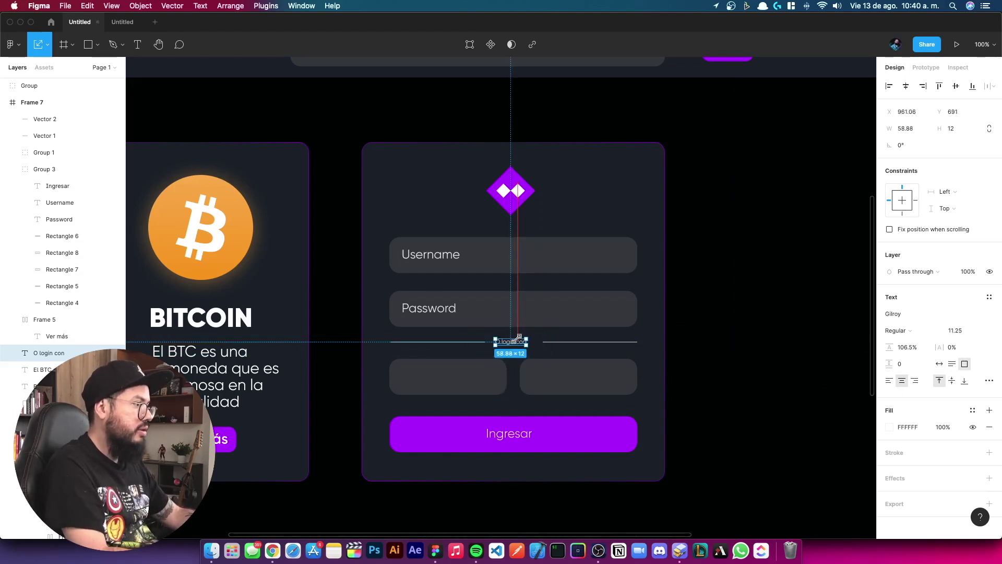
left_click_drag(520, 337, 519, 337)
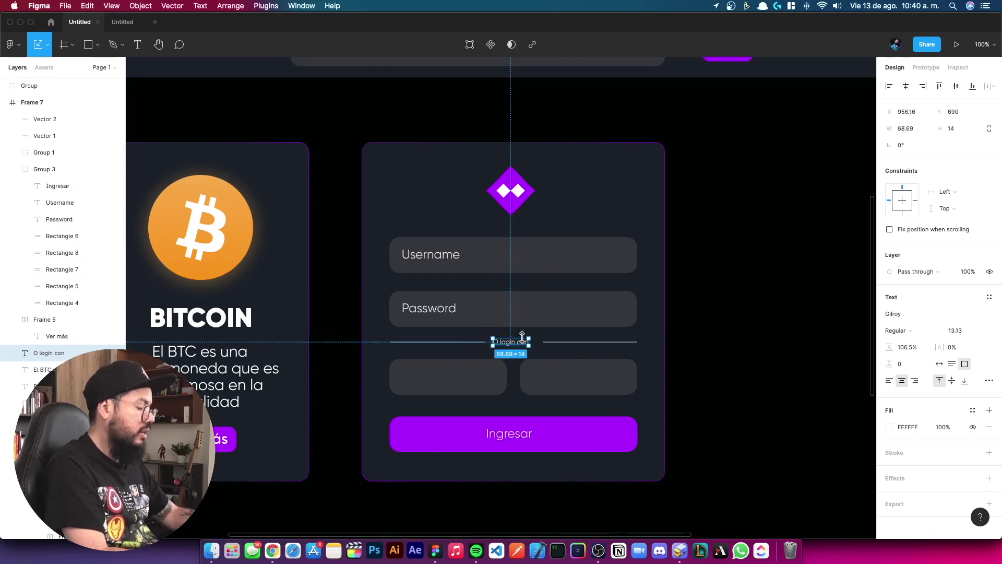
key("Right")
key("Right")
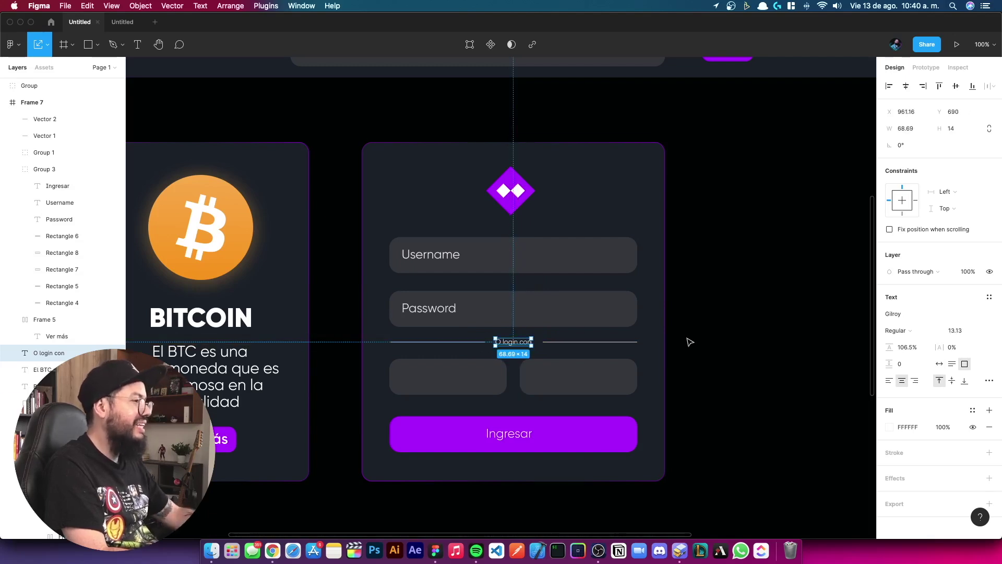
key("Right")
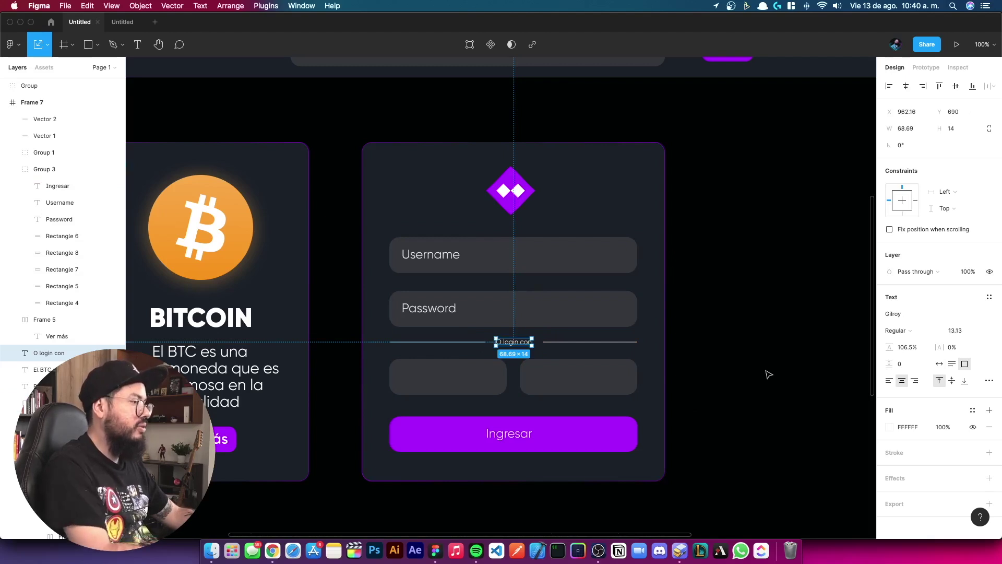
left_click(890, 427)
left_click(803, 487)
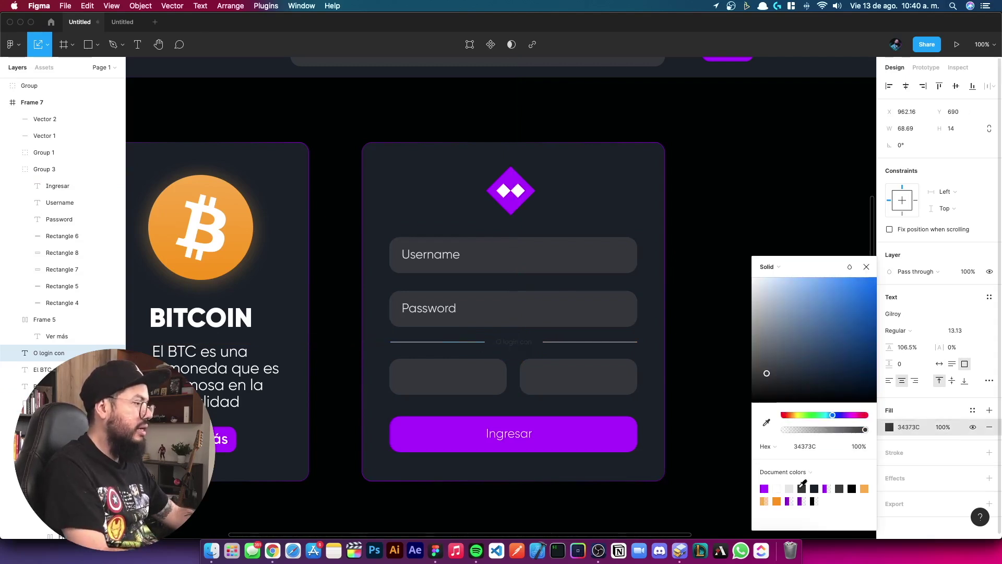
left_click(814, 488)
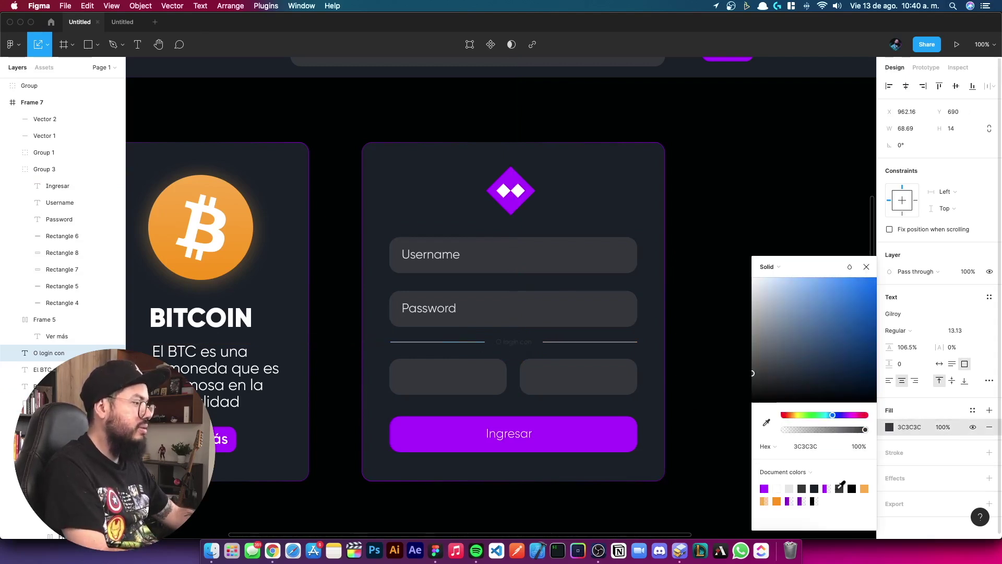
left_click(747, 228)
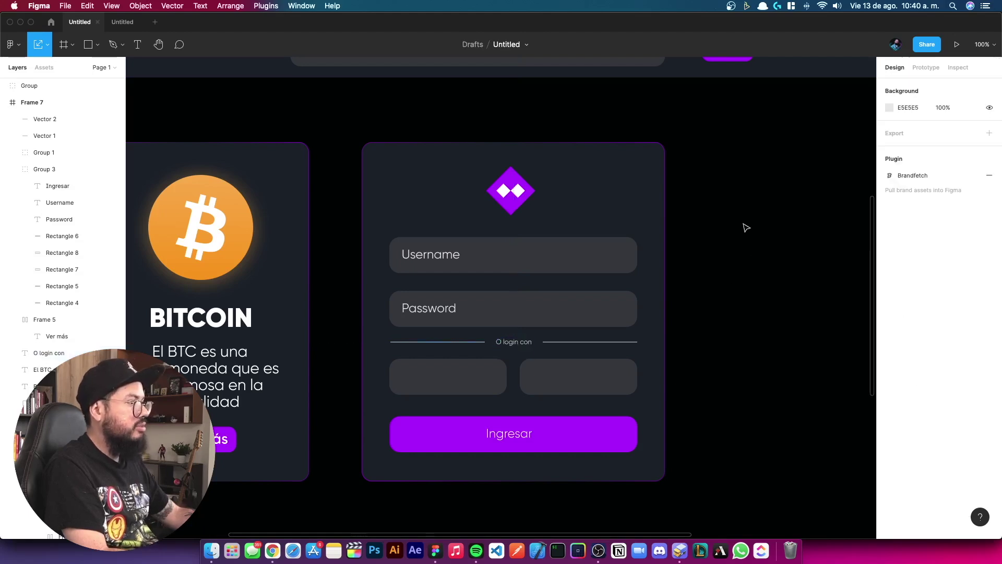
Search 'google' in the Iconify plugin and place the Google G icon on the canvas.
key("shift+0")
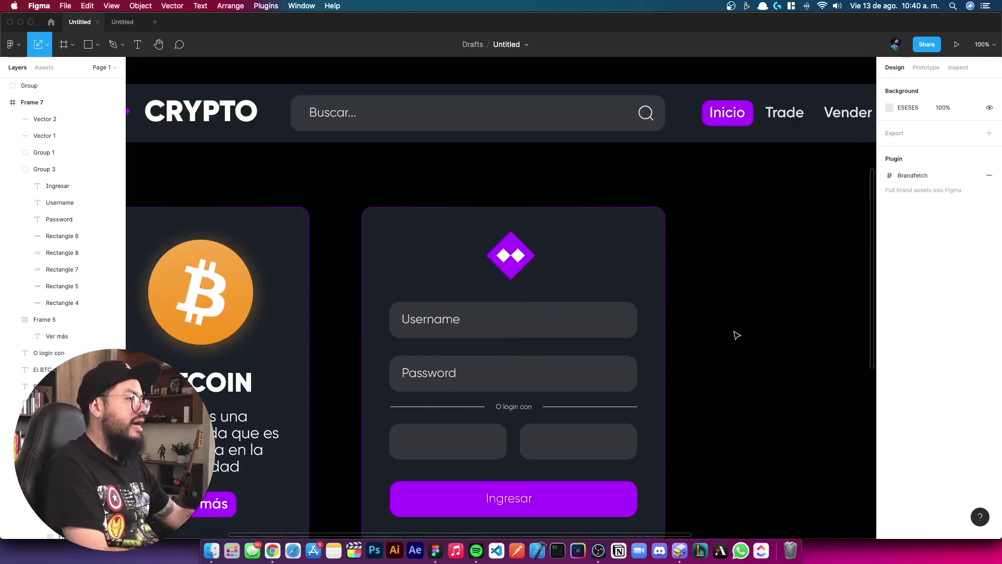
right_click(595, 127)
mouse_move(614, 158)
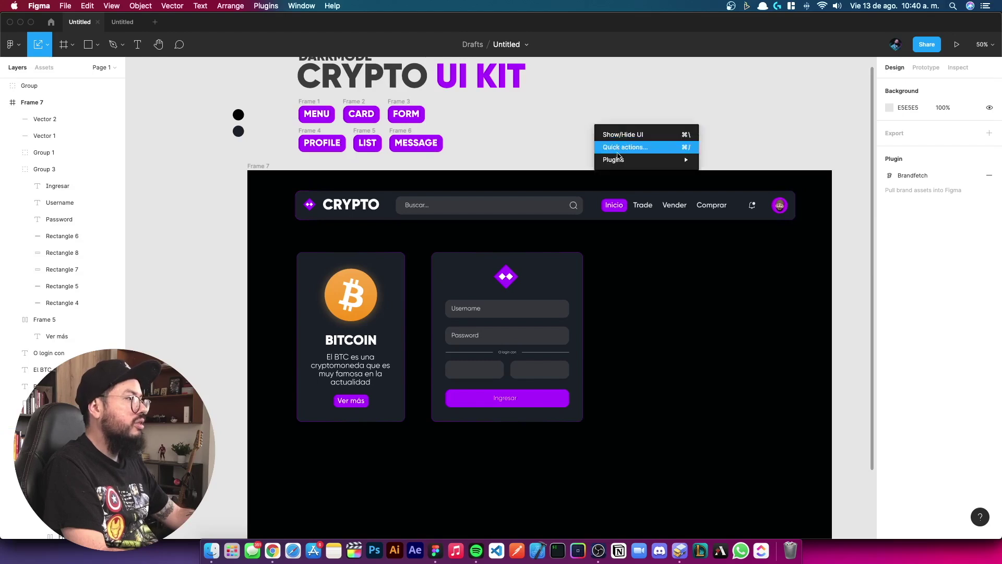
left_click(757, 234)
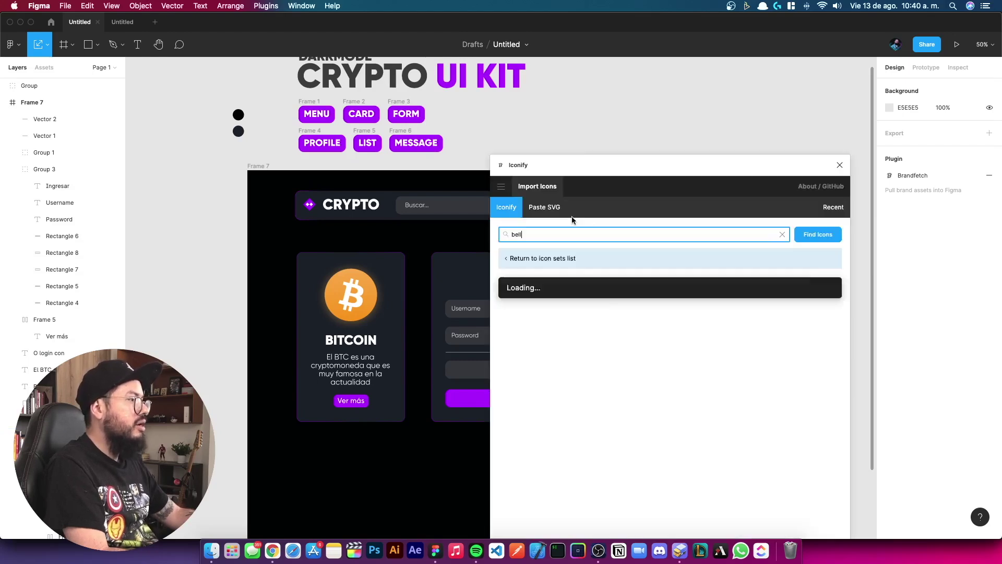
key("BackSpace")
key("BackSpace")
key("BackSpace")
type("gmail")
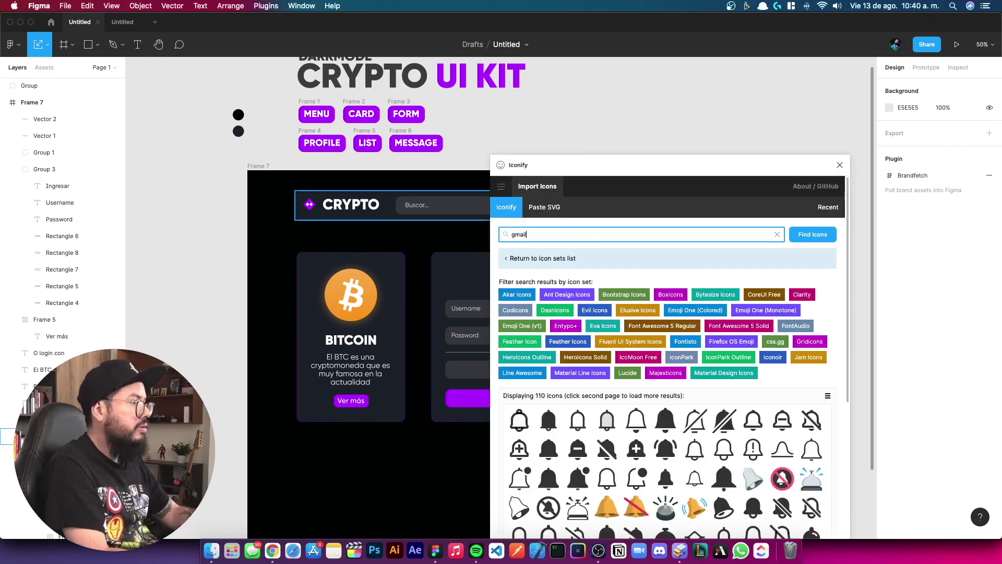
key("Return")
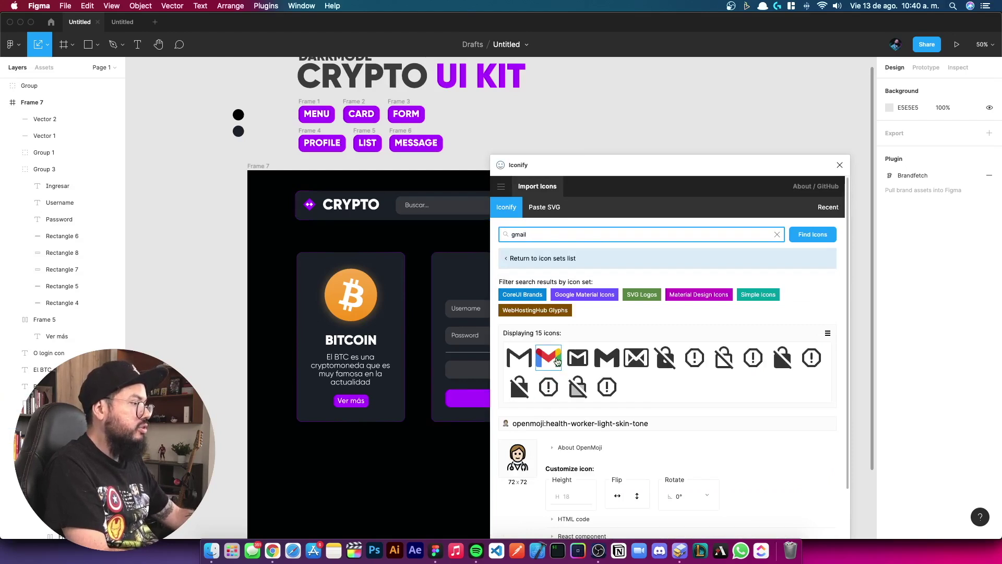
key("BackSpace")
key("BackSpace")
key("BackSpace")
type("oogle")
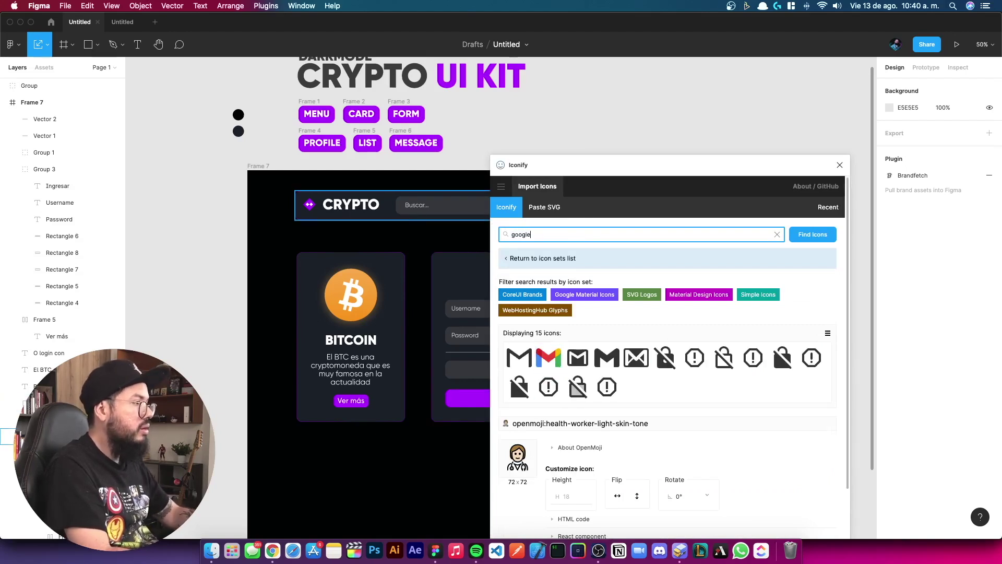
key("Return")
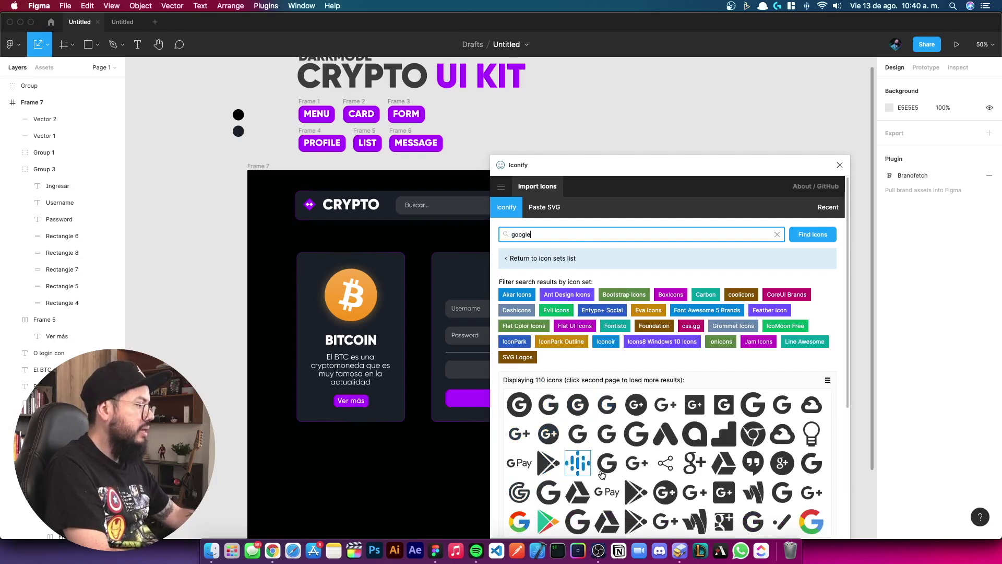
scroll(726, 462, "down", 2)
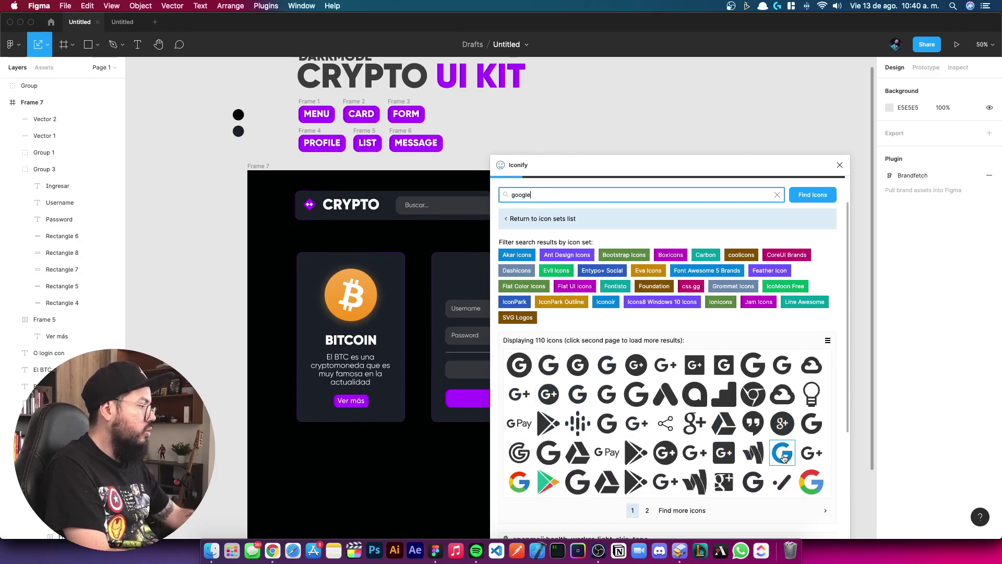
left_click_drag(782, 457, 624, 134)
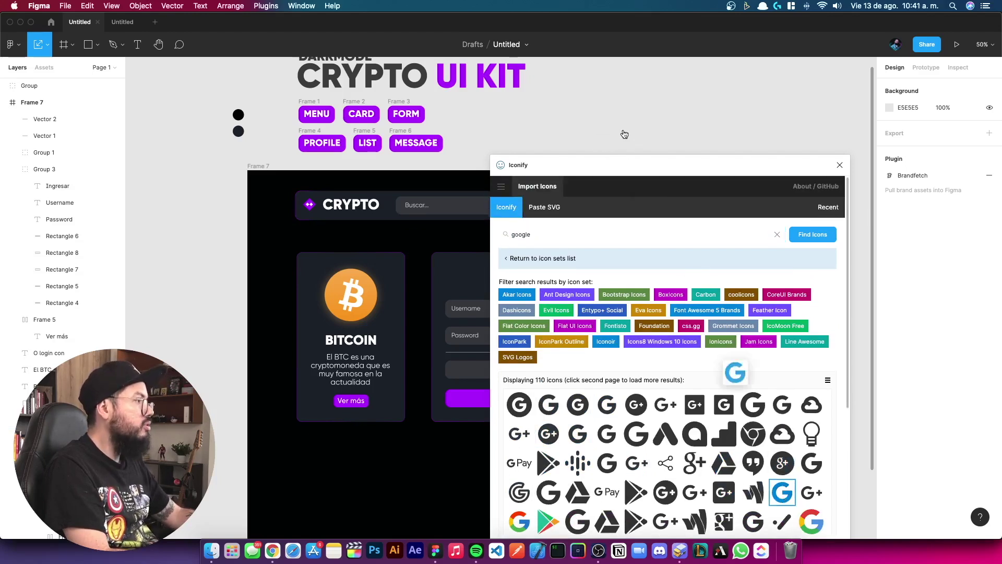
Search 'facebook' in Iconify, place the Facebook icon, and close the plugin.
double_click(552, 234)
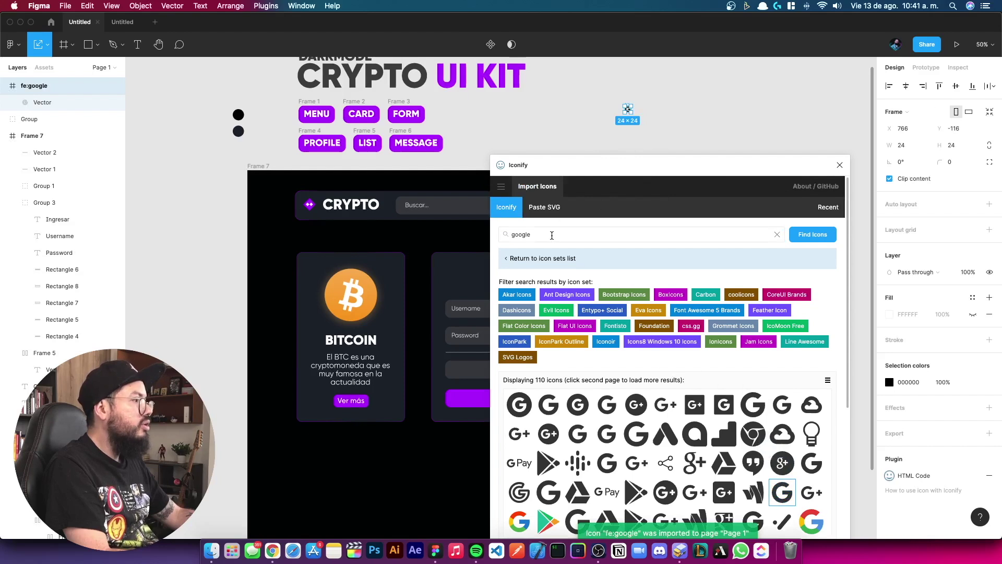
type("facebook")
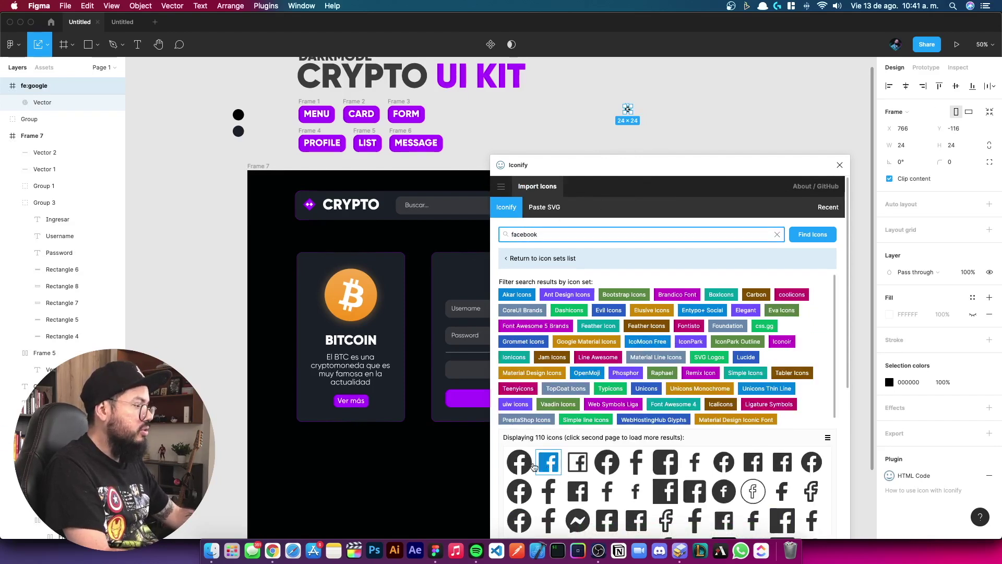
left_click_drag(520, 462, 691, 83)
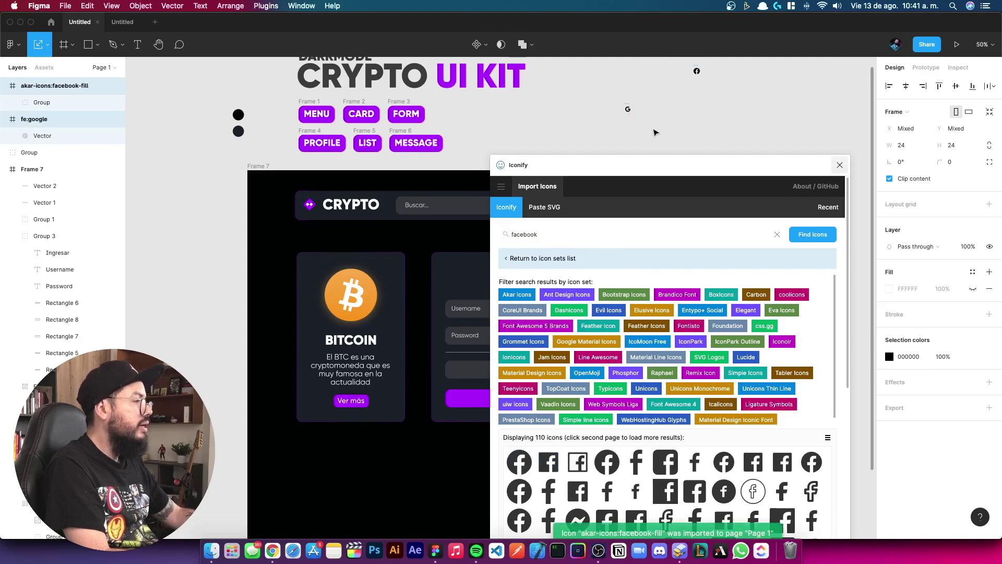
left_click(840, 166)
key("shift+0")
Pull the Google G and Facebook graphics out of their icon frames side by side.
scroll(660, 182, "up", 5)
scroll(661, 182, "right", 2)
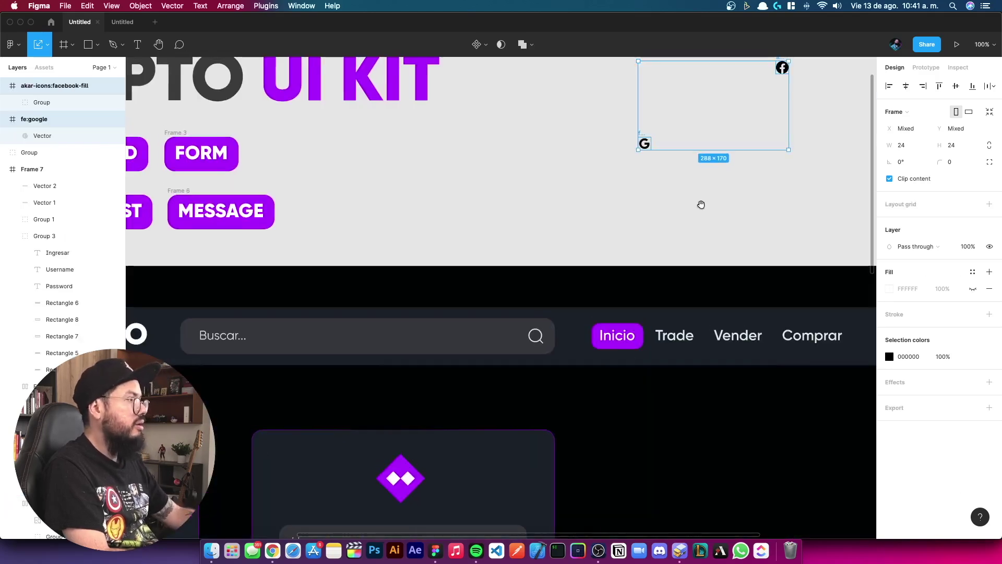
left_click(633, 153)
left_click_drag(632, 152, 546, 203)
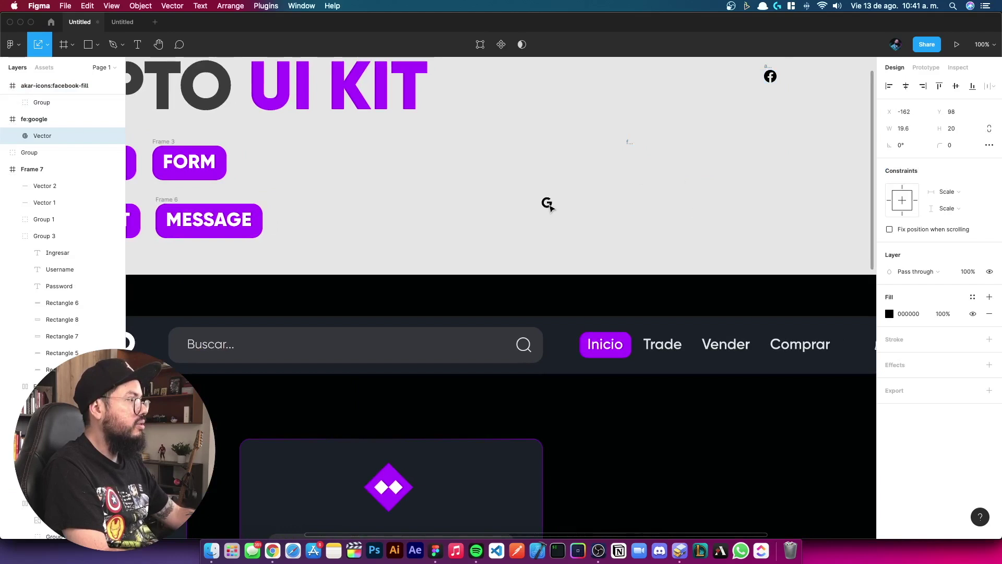
left_click(772, 77)
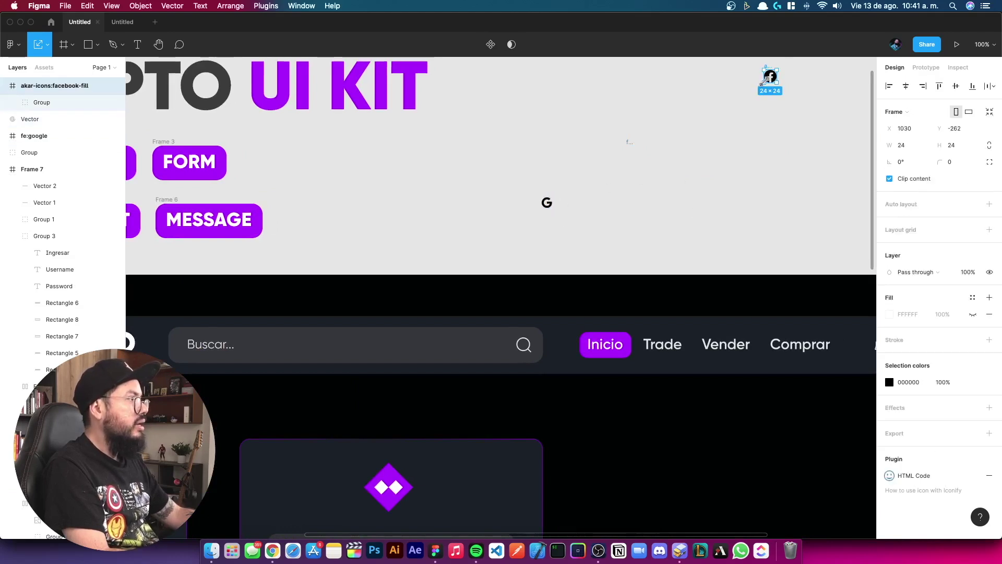
left_click_drag(770, 78, 585, 205)
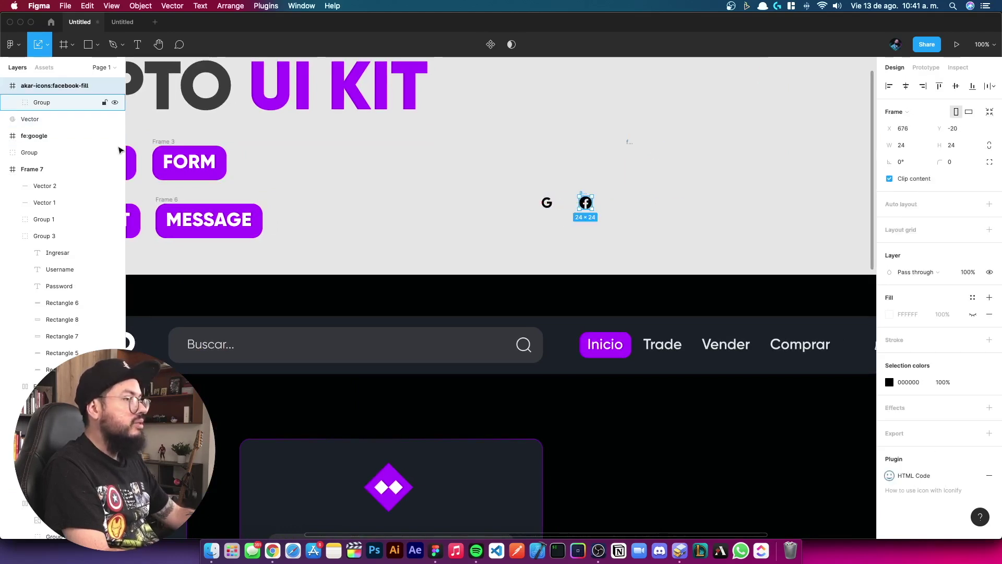
left_click(40, 103)
left_click_drag(41, 84, 40, 79)
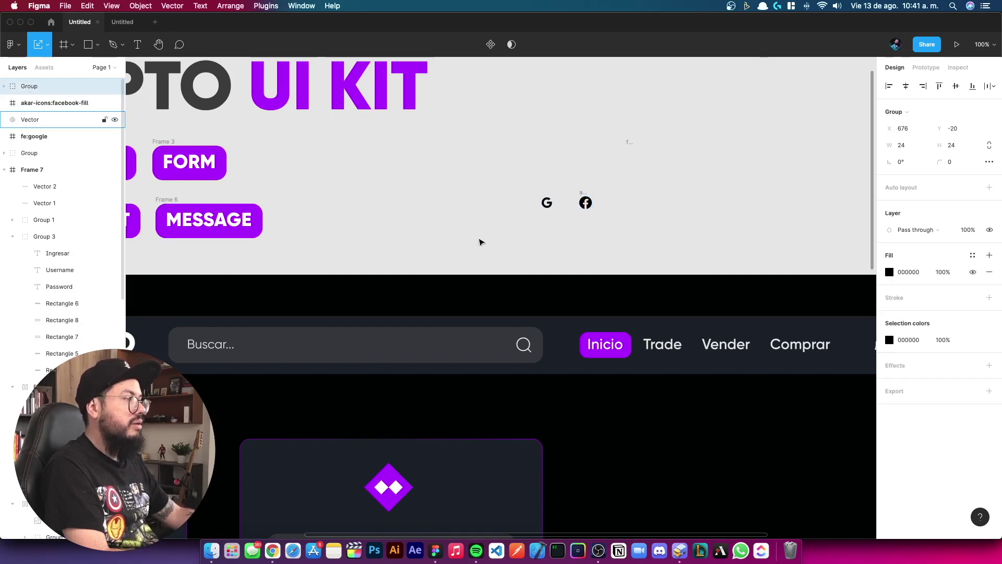
left_click_drag(578, 210, 469, 239)
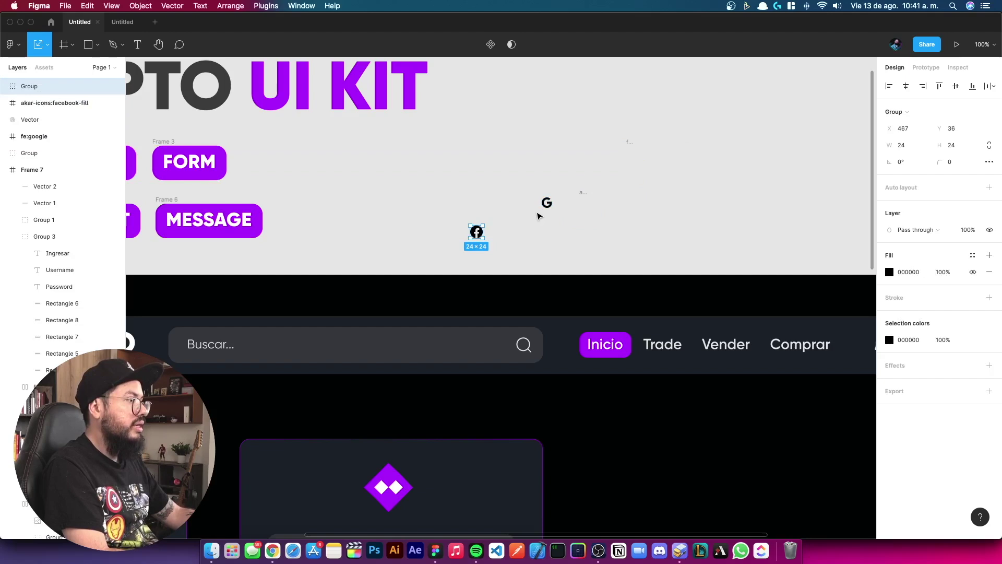
Place the Facebook icon in the right box and the Google icon in the left box.
left_click(546, 202, "shift")
scroll(501, 235, "down", 2)
scroll(501, 235, "down", 5)
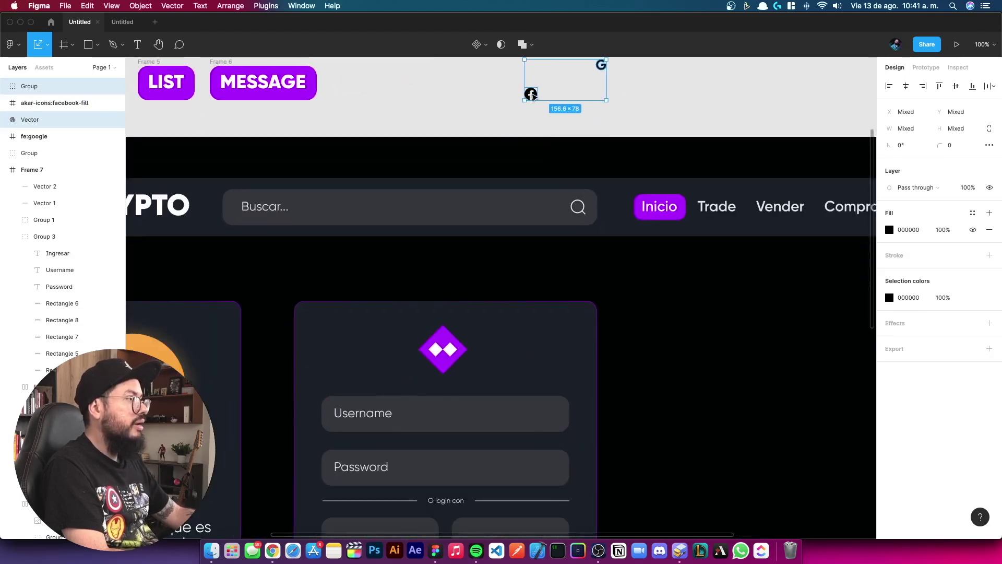
left_click_drag(533, 95, 398, 519)
scroll(420, 351, "down", 3)
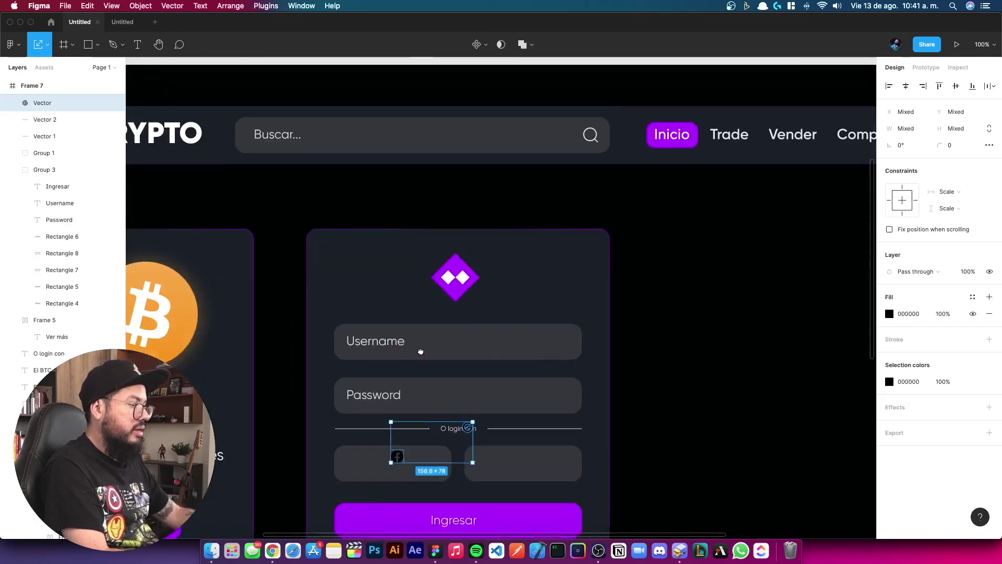
scroll(421, 351, "down", 4)
left_click_drag(412, 368, 533, 371)
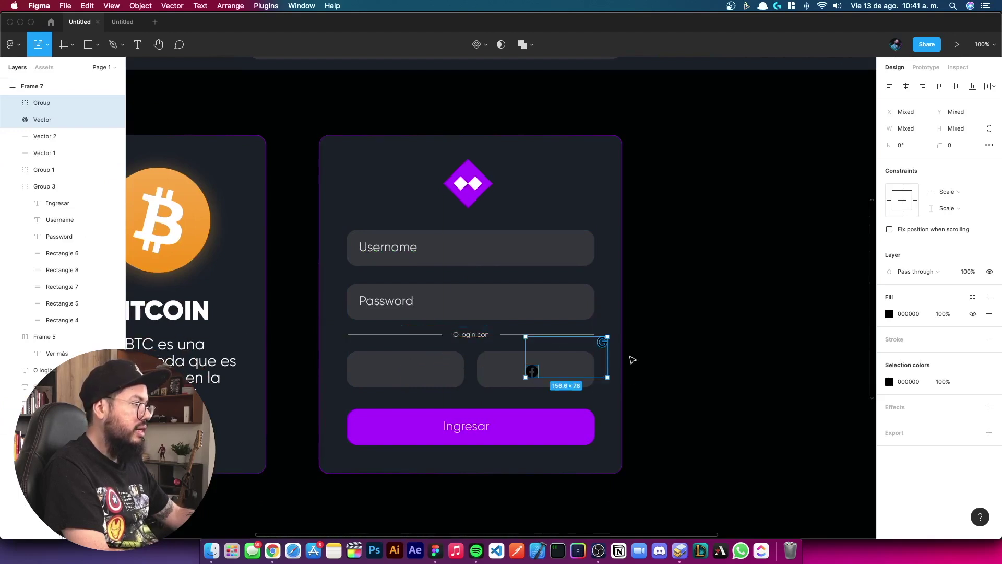
left_click(590, 355)
left_click_drag(602, 342, 406, 370)
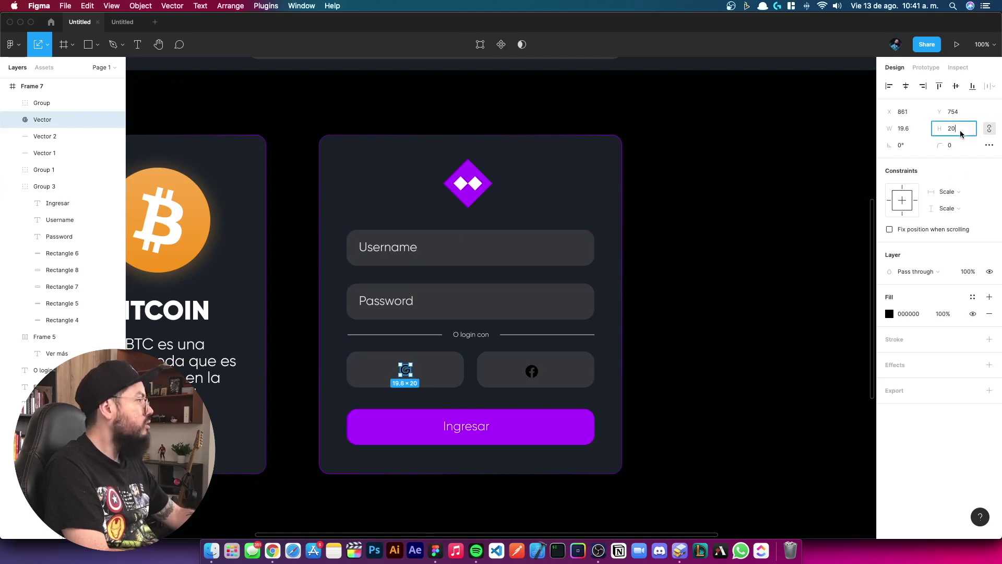
Size both icons to 30 px tall (Facebook 30×30) and align them.
type("0")
key("Return")
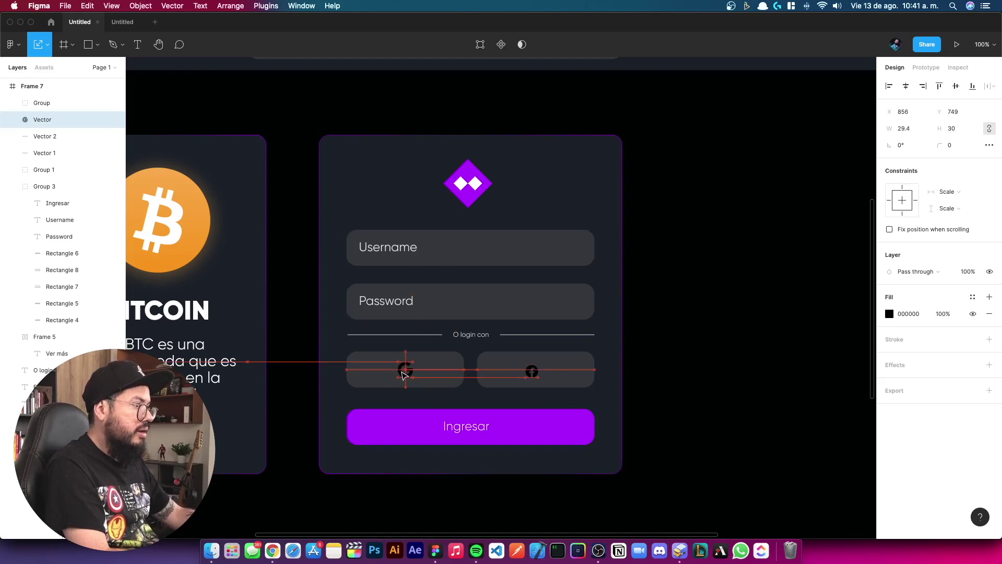
left_click(531, 371)
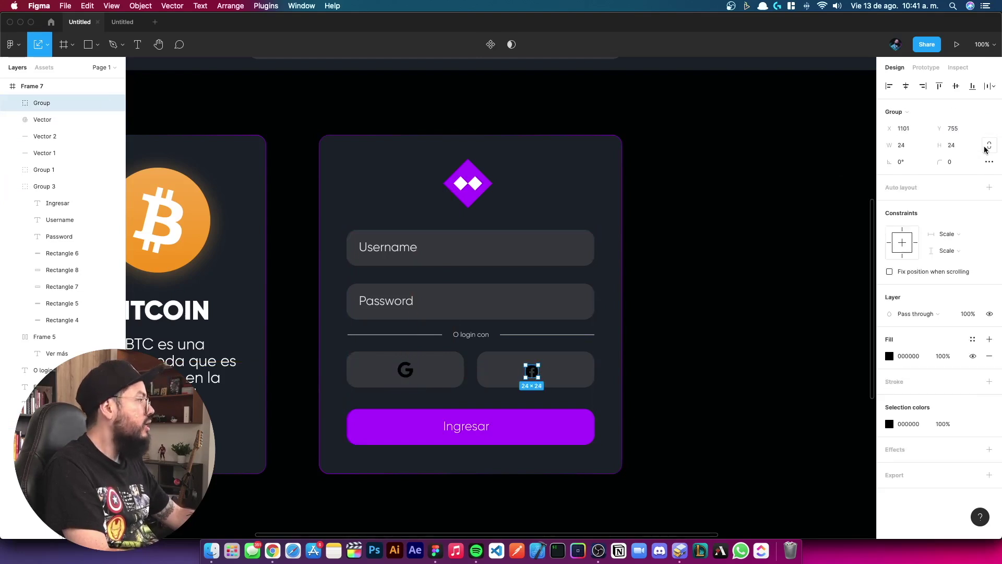
type("30")
key("Return")
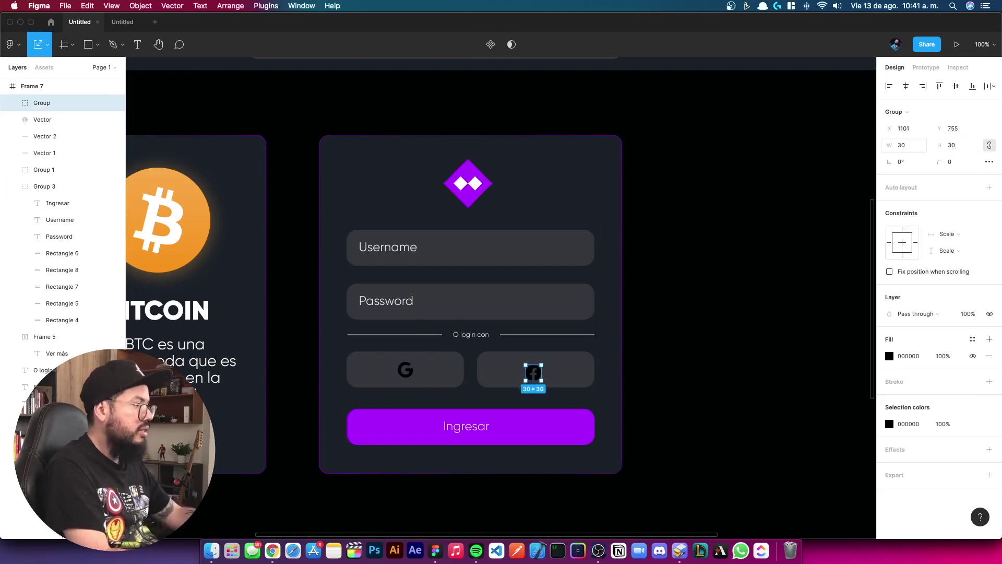
left_click_drag(531, 379, 533, 375)
Fill both login icons light grey E5E5E5.
left_click(405, 370, "shift")
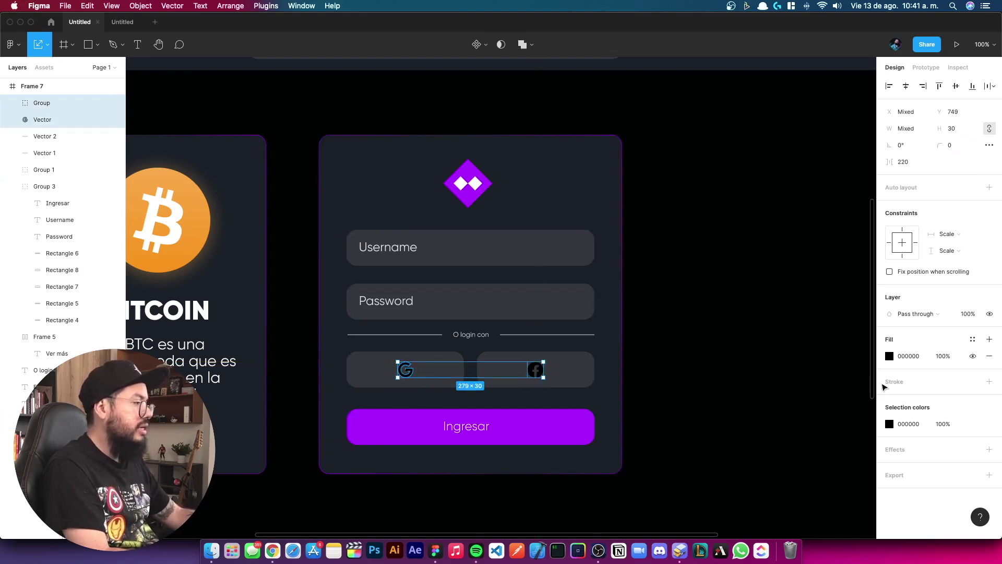
left_click(889, 356)
left_click(790, 489)
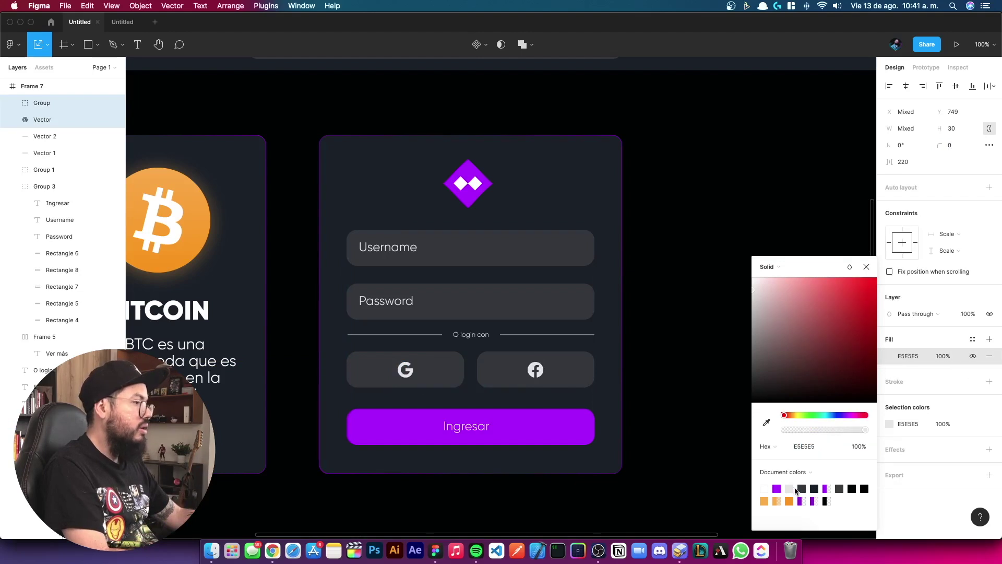
left_click(774, 183)
key("minus")
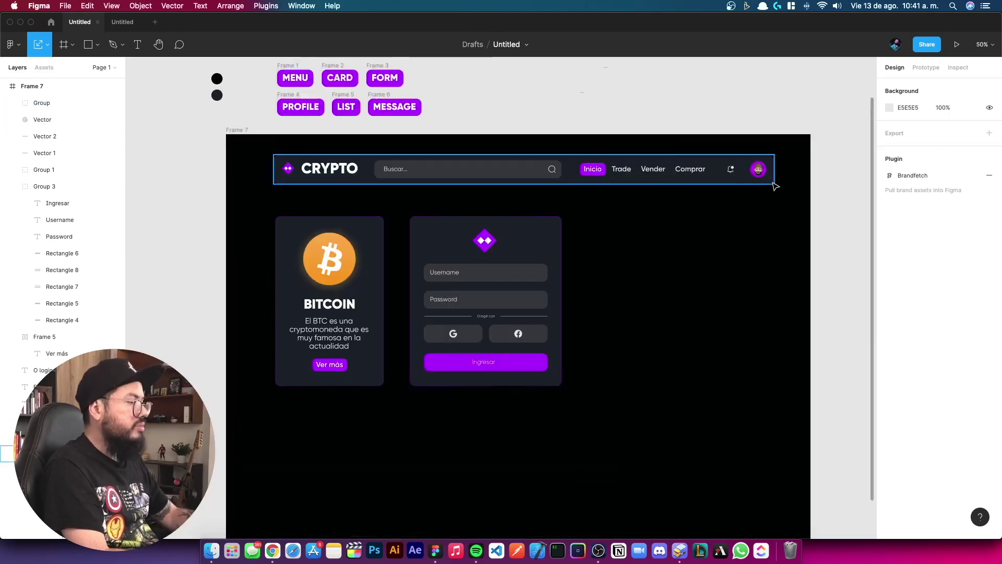
left_click_drag(583, 296, 614, 271)
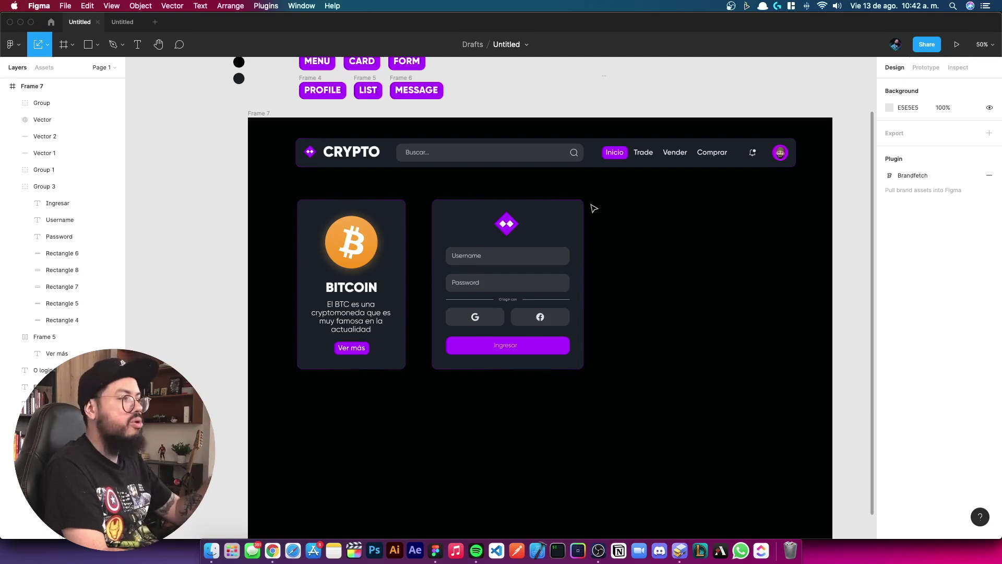
scroll(510, 261, "right", 3)
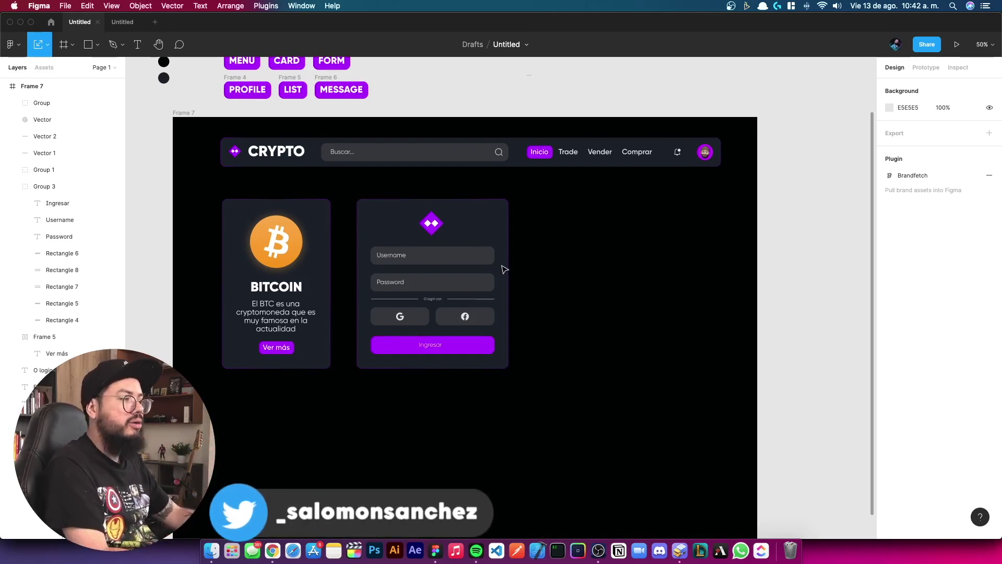
scroll(533, 313, "left", 3)
scroll(565, 322, "up", 2)
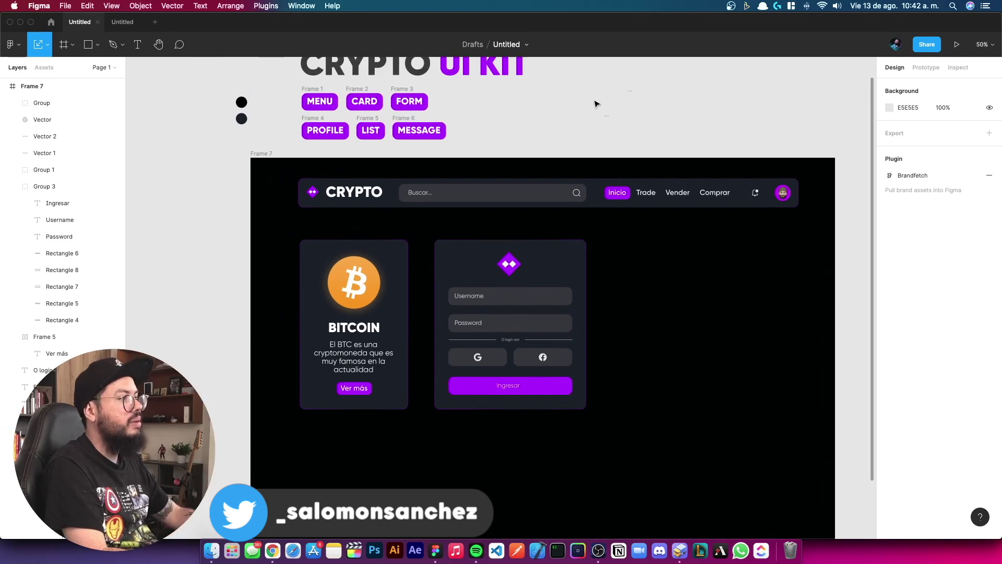
scroll(604, 225, "up", 2)
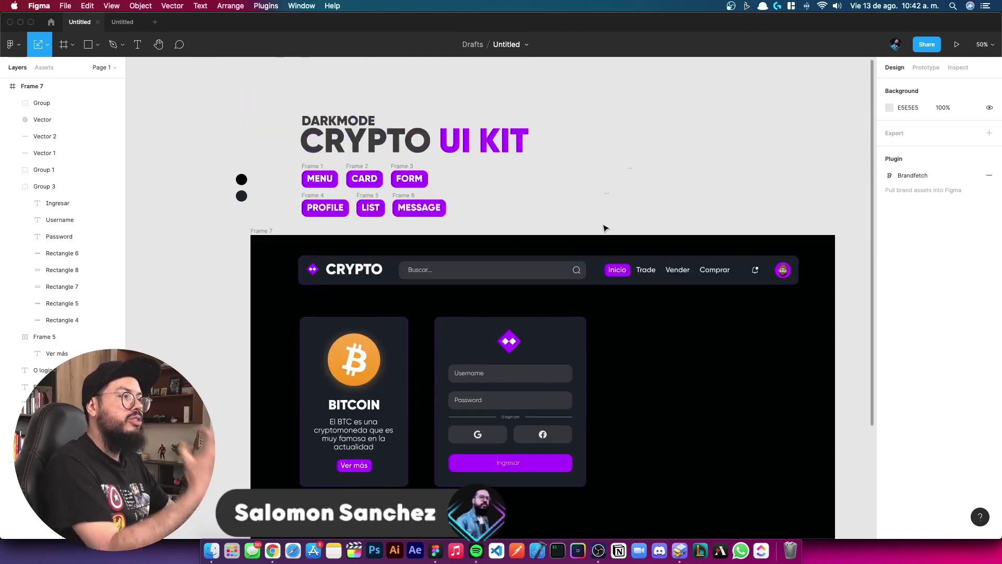
scroll(604, 229, "down", 1)
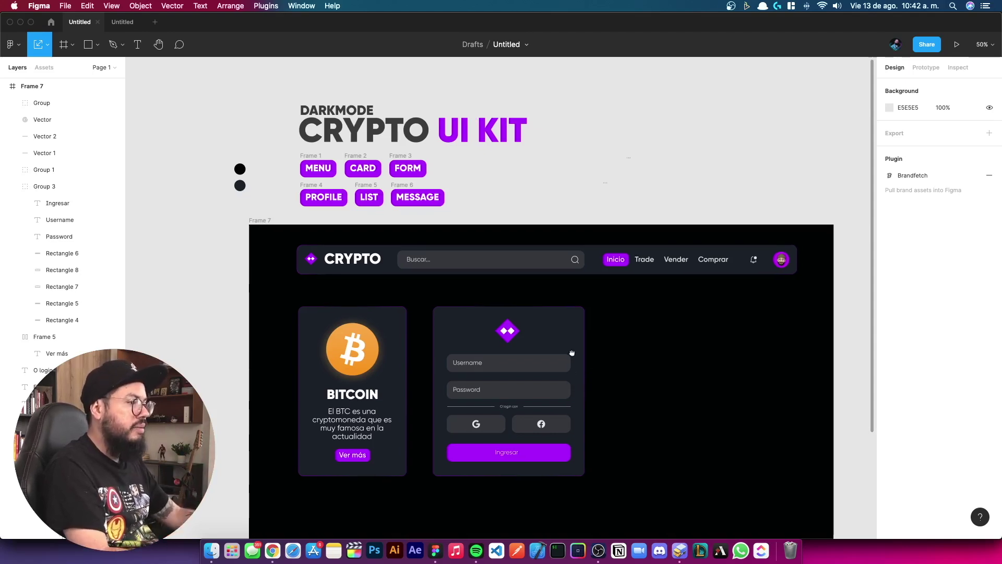
scroll(417, 287, "down", 3)
scroll(417, 287, "right", 2)
Duplicate the Bitcoin card to the right and delete its coin.
mouse_move(161, 241)
left_mouse_down()
mouse_move(353, 425)
mouse_move(353, 458)
left_mouse_up()
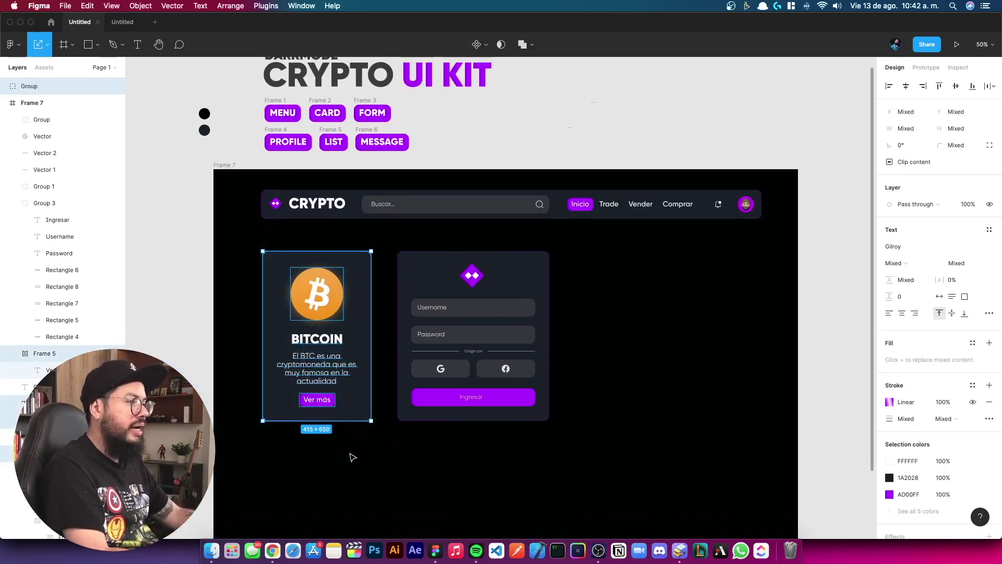
key("ctrl+d")
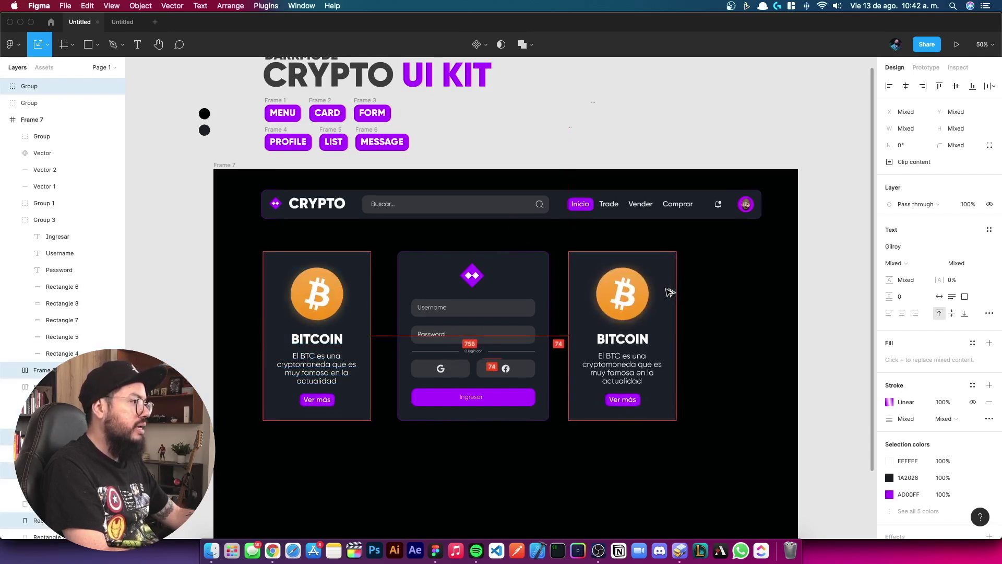
left_click_drag(672, 292, 671, 291)
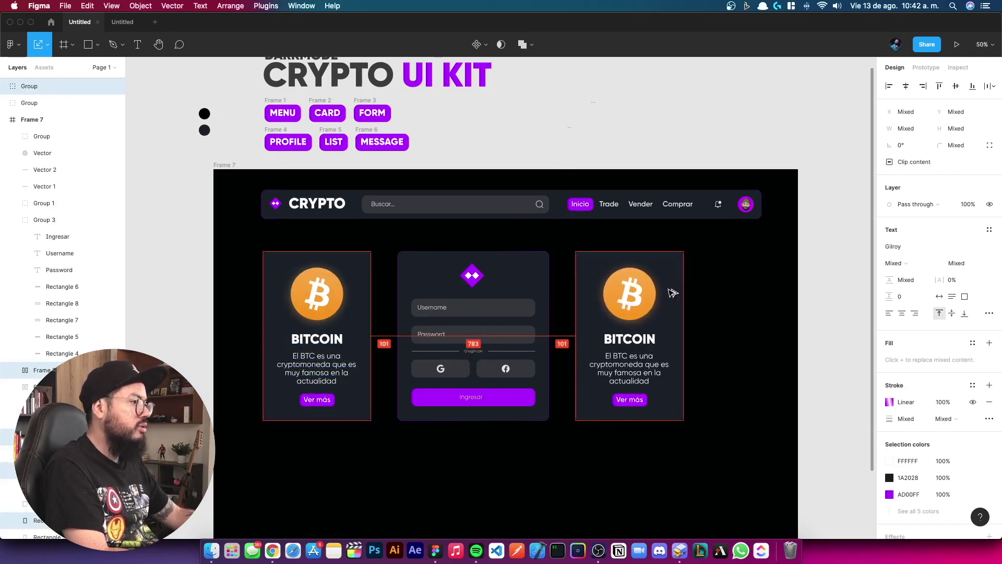
left_click(665, 123)
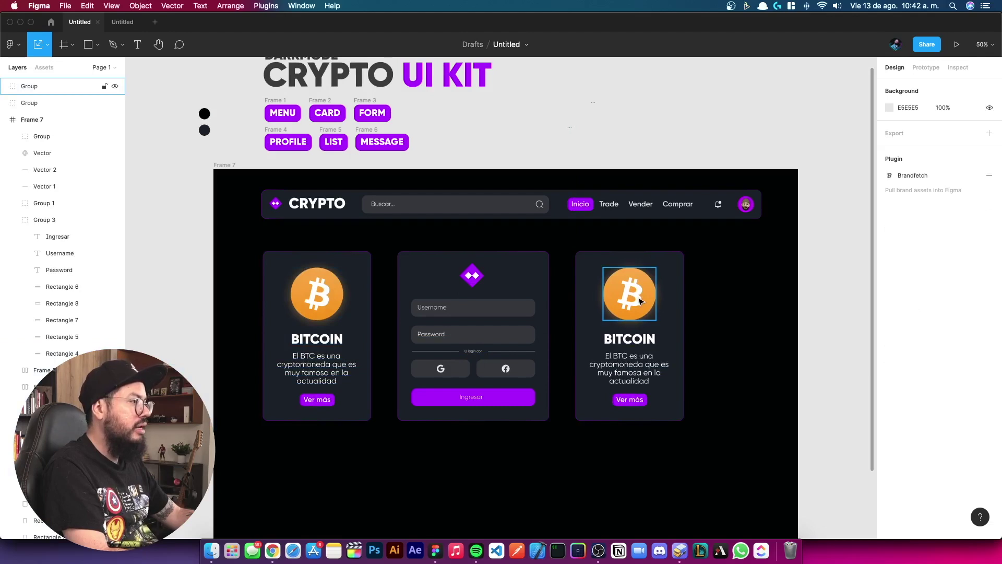
left_click(650, 282)
key("Delete")
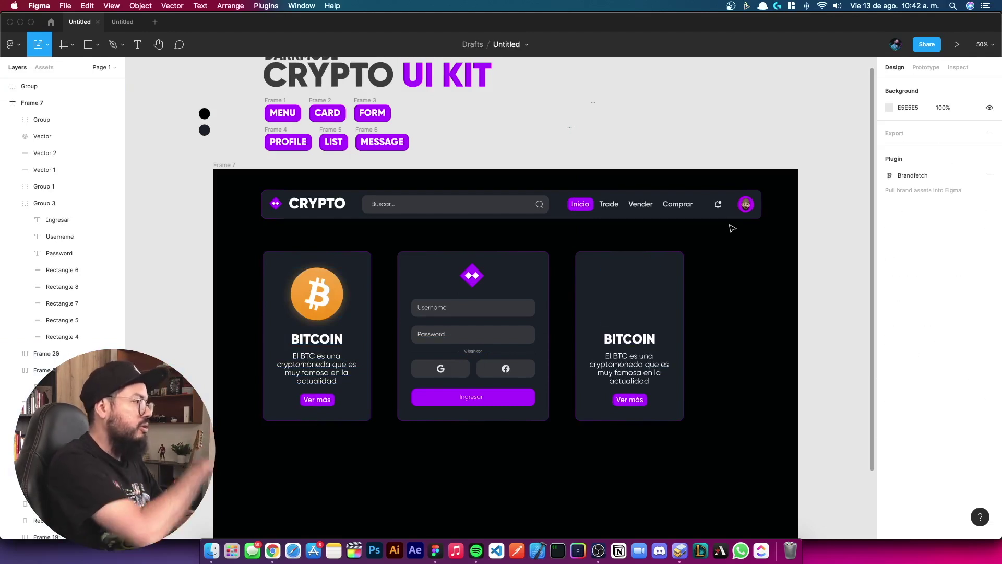
Copy the navbar avatar into the new card and scale it to 198×198.
left_click(747, 204)
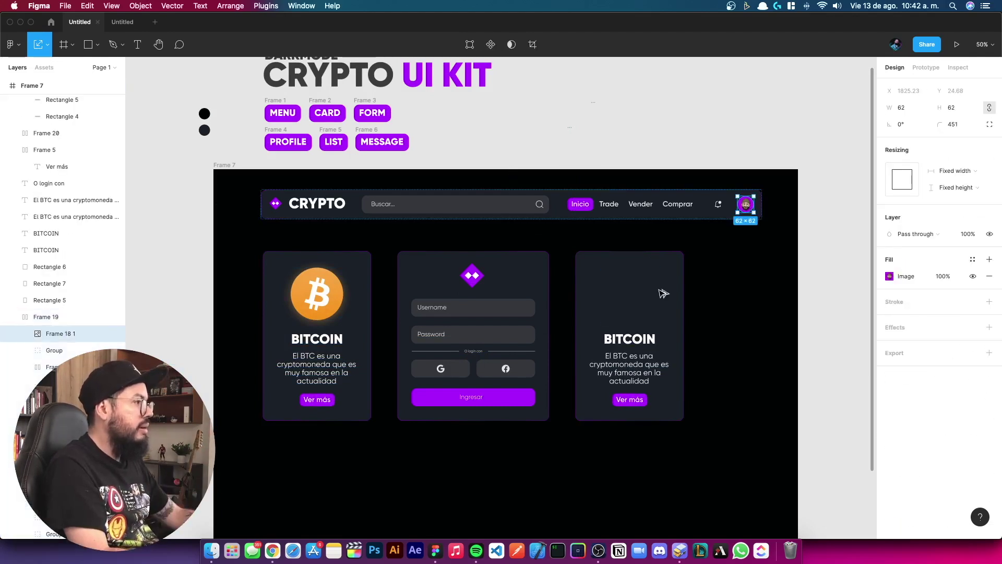
key("ctrl+v")
left_click_drag(637, 300, 633, 297)
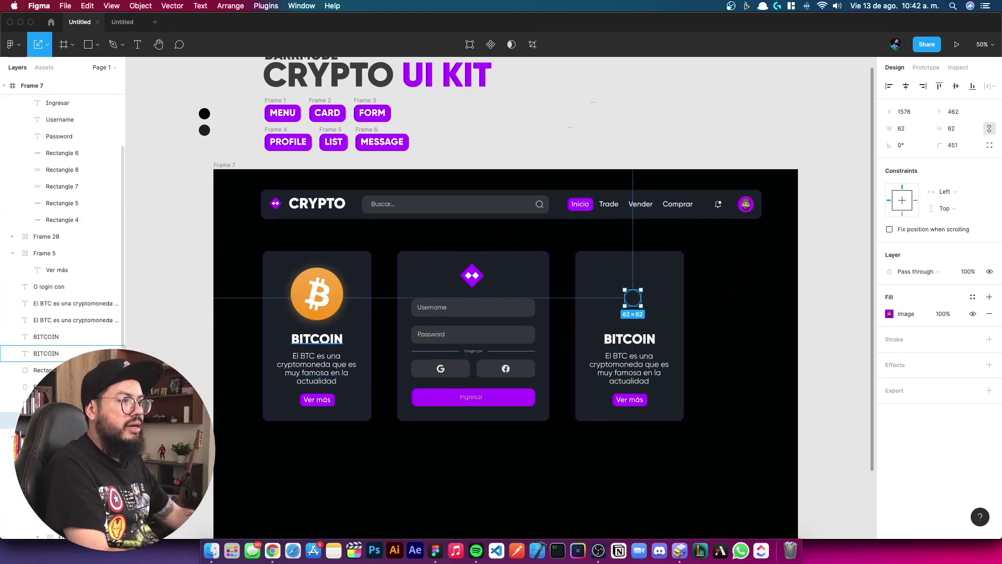
scroll(43, 151, "up", 5)
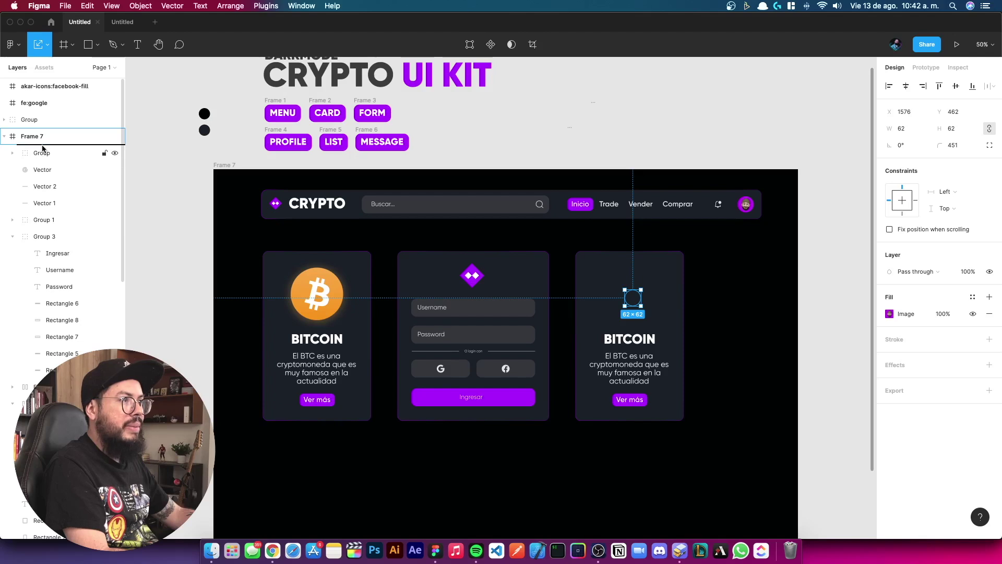
left_click_drag(641, 290, 662, 269)
left_click_drag(634, 299, 631, 296)
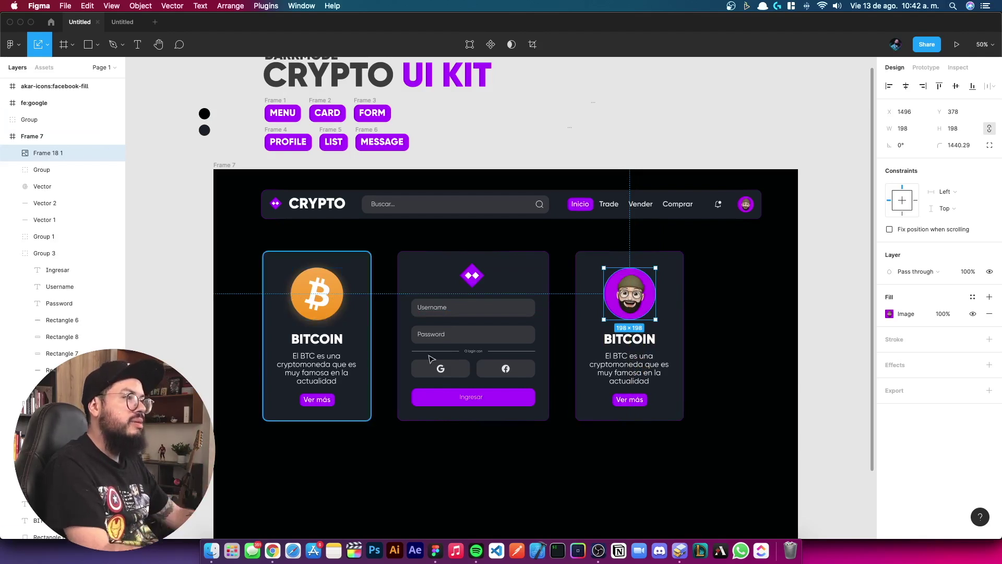
Give the avatar a purple AD00FF drop shadow with blur 40 at about 54% opacity.
left_click(894, 365)
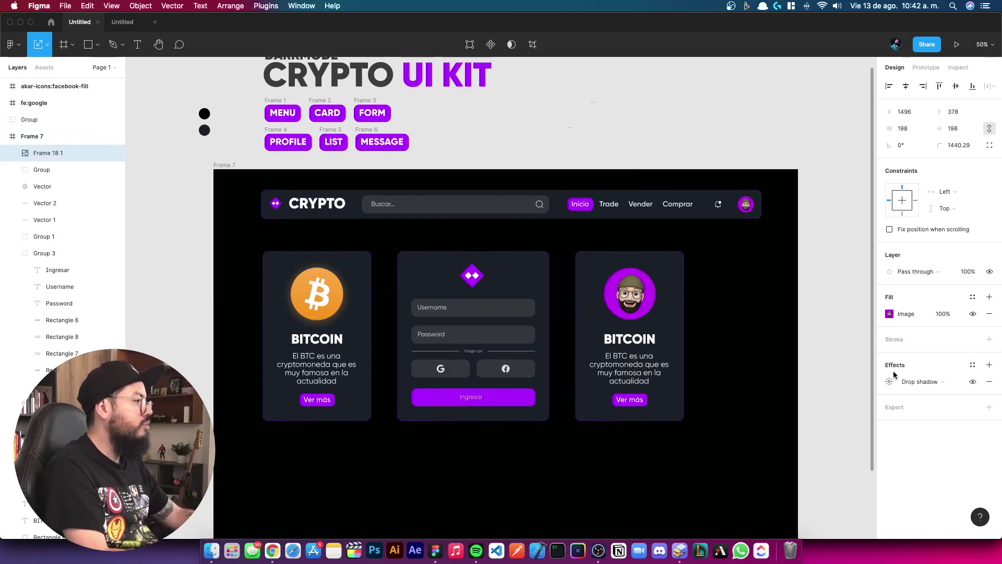
left_click(888, 382)
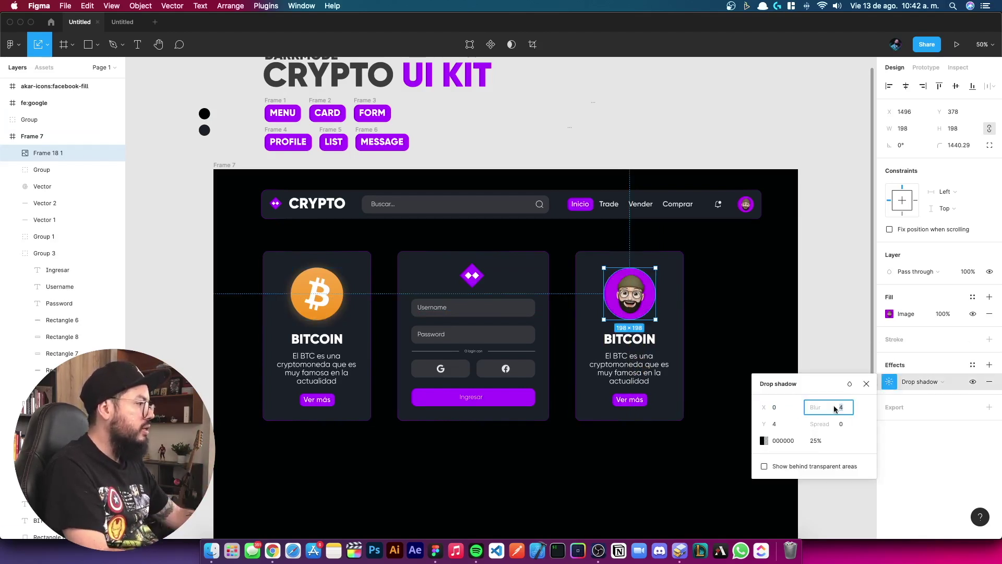
type("40")
key("Return")
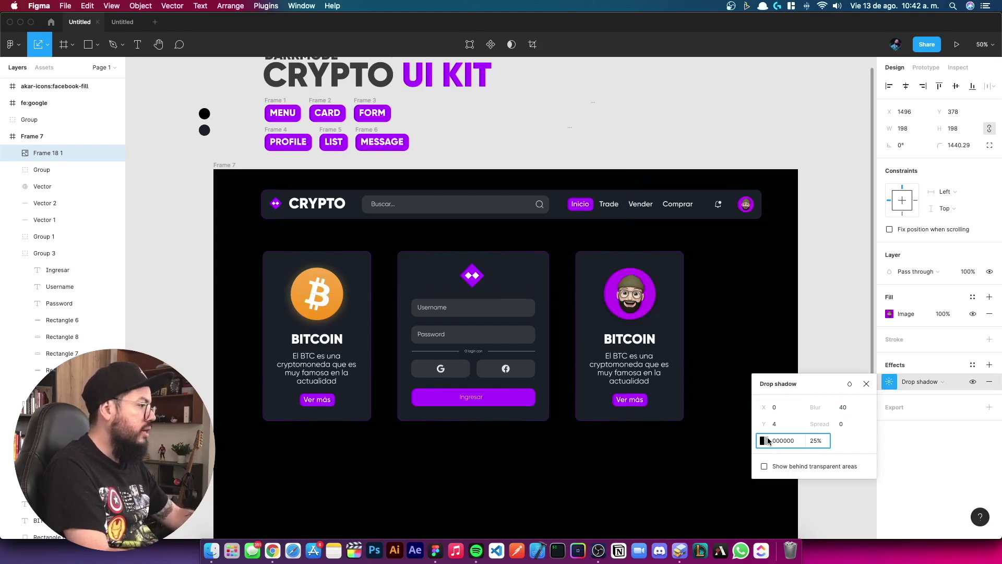
left_click(765, 441)
left_click(652, 488)
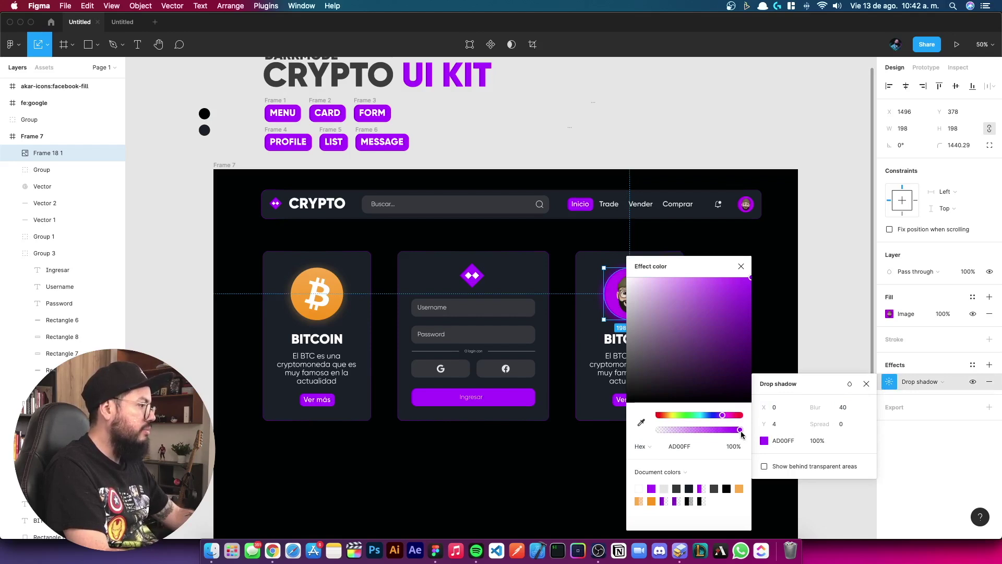
left_click_drag(742, 433, 722, 432)
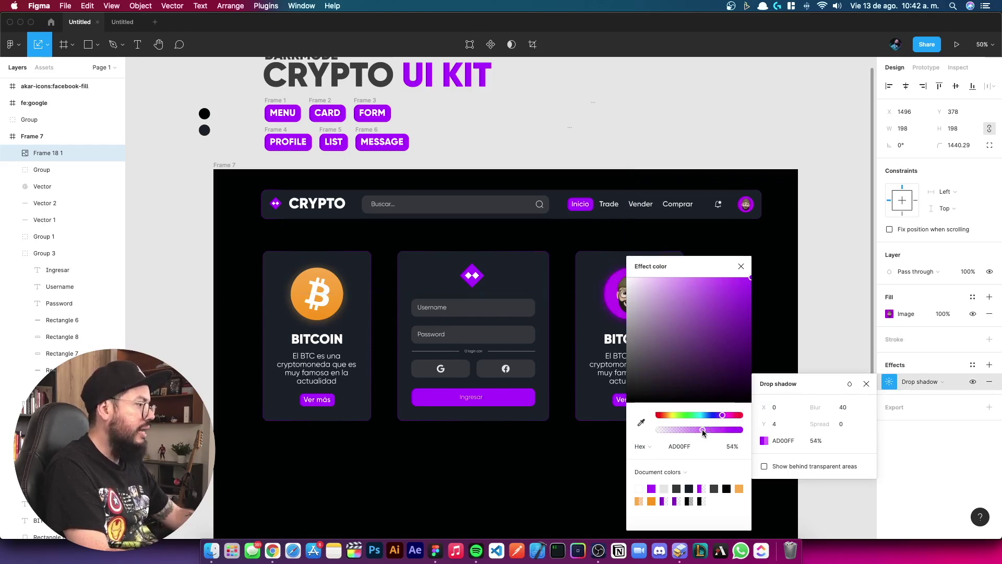
left_click(742, 267)
left_click(810, 261)
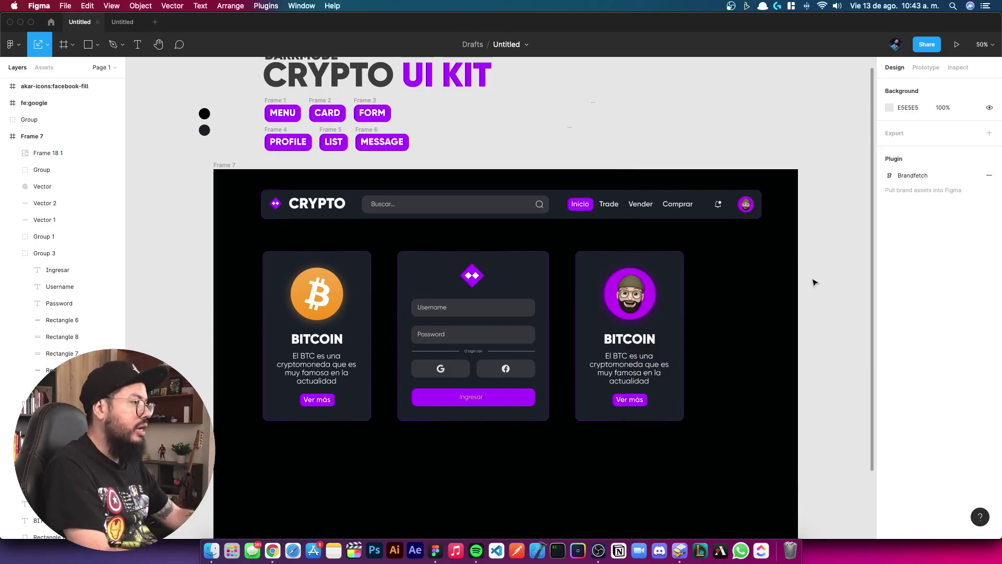
Replace the BITCOIN heading in the second card with a person's full name.
key("shift+0")
scroll(574, 292, "right", 5)
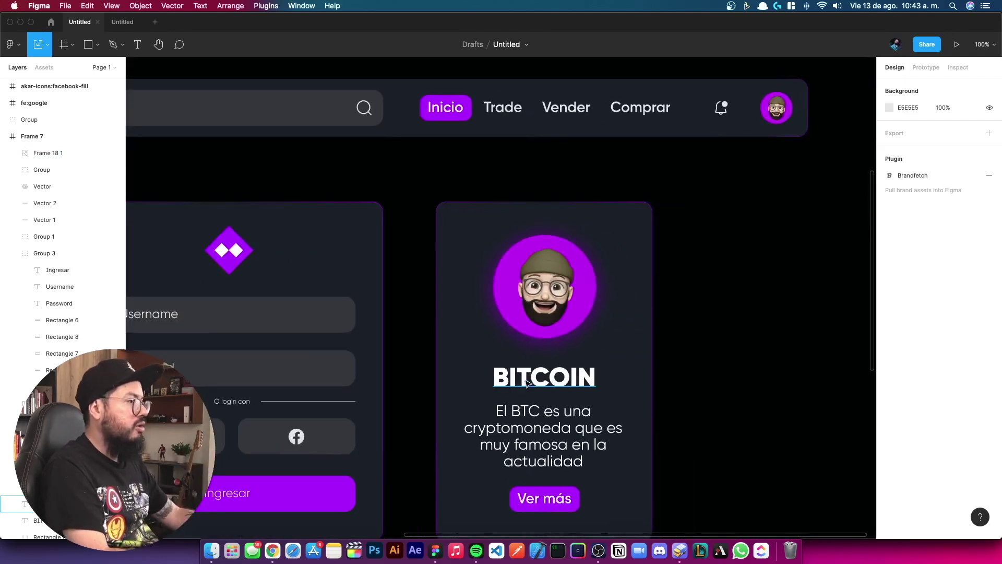
double_click(509, 378)
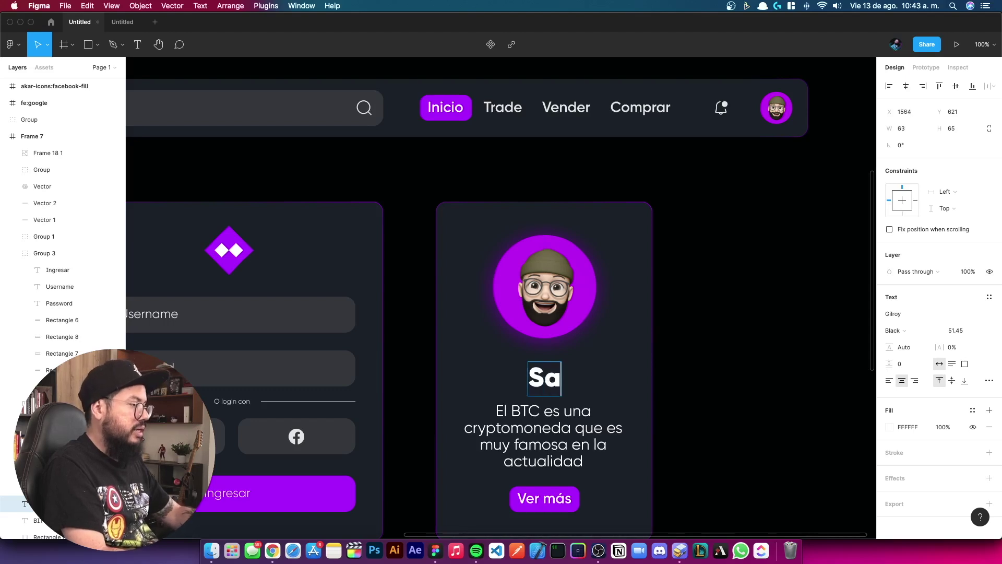
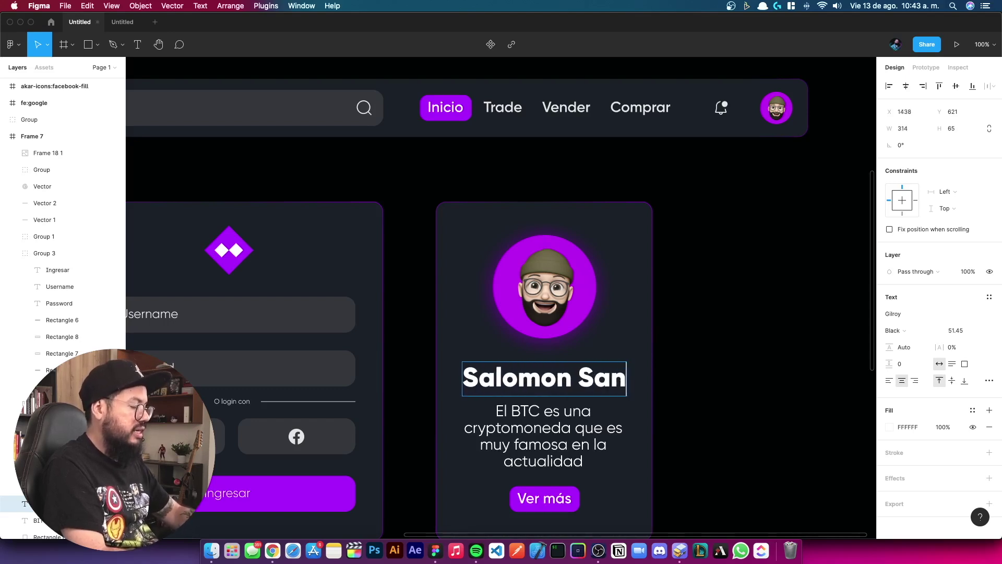
key("Escape")
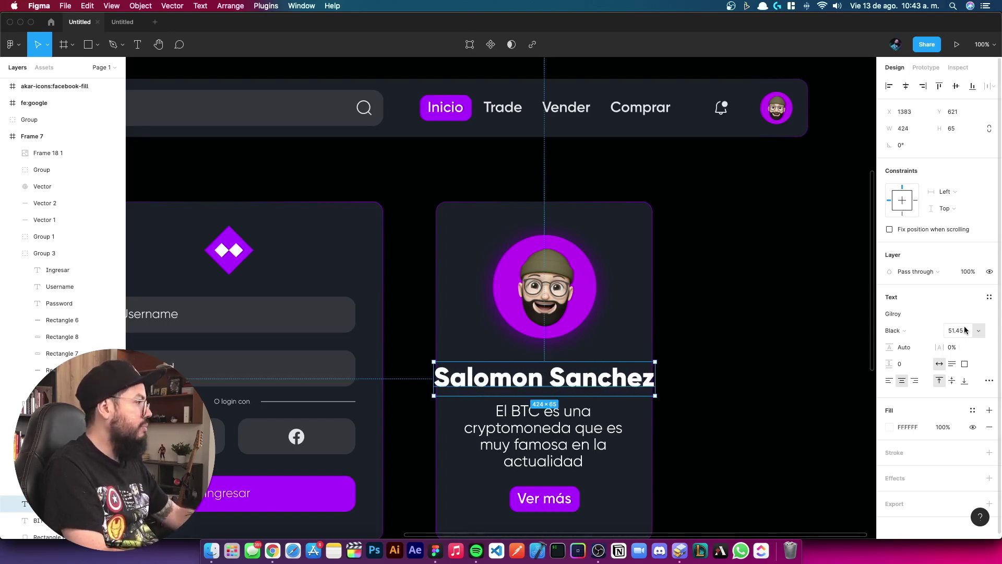
Reduce the name's font size to 40, then 35, and open the frame's context menu.
left_click(956, 330)
type("40")
key("Return")
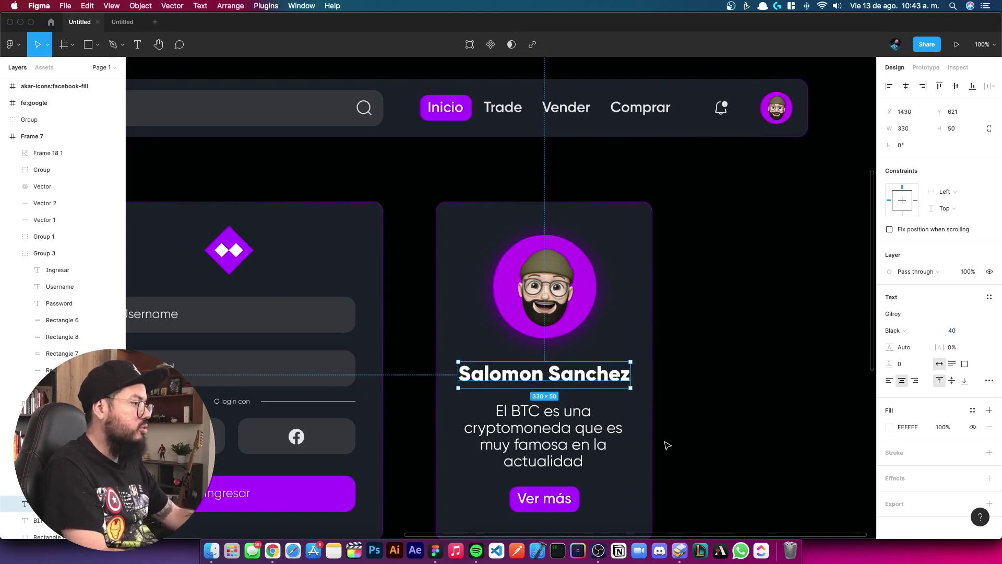
left_click(953, 331)
type("35")
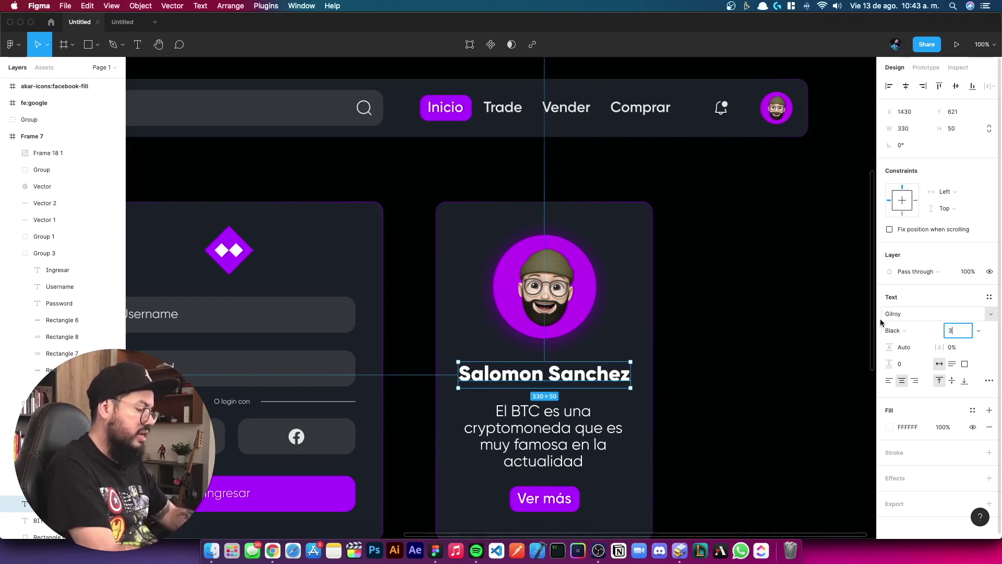
key("Return")
left_click(731, 342)
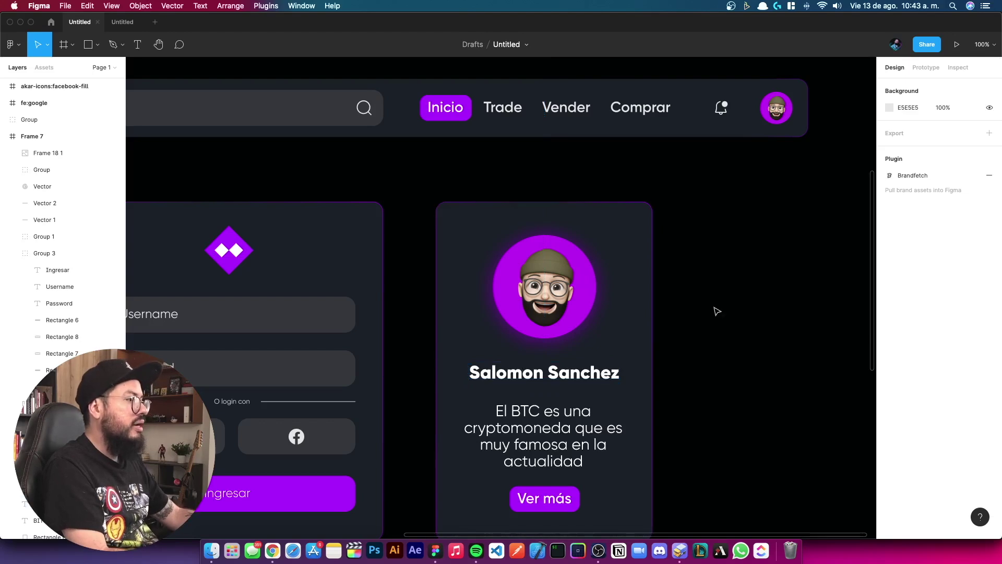
right_click(726, 285)
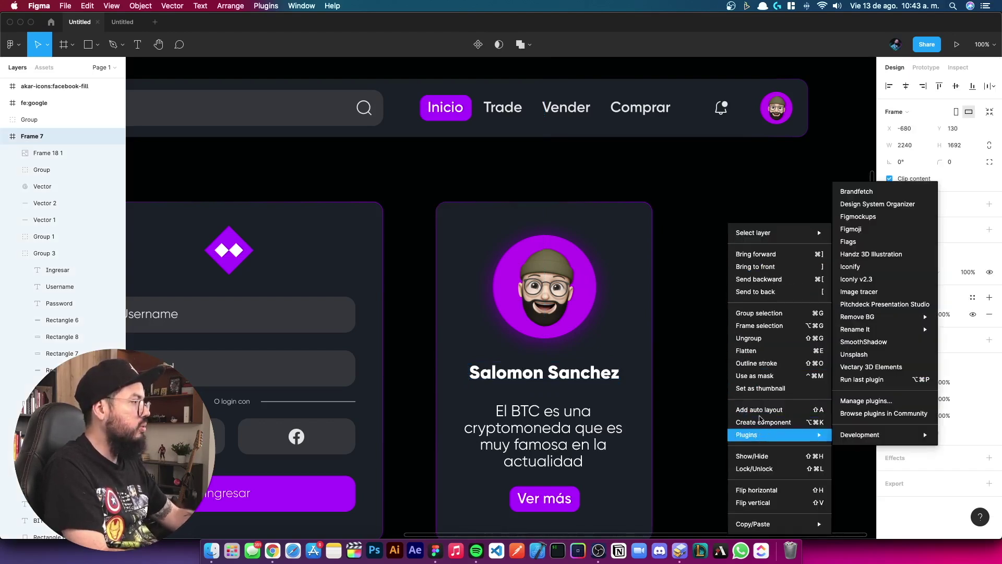
mouse_move(779, 435)
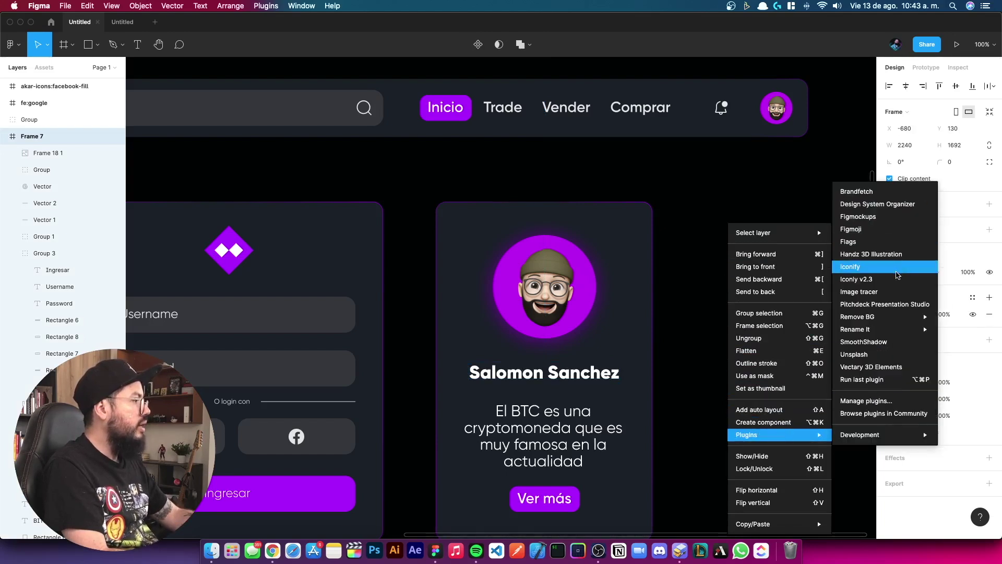
Search Iconify for 'che' and place a check icon beside the name.
left_click(867, 267)
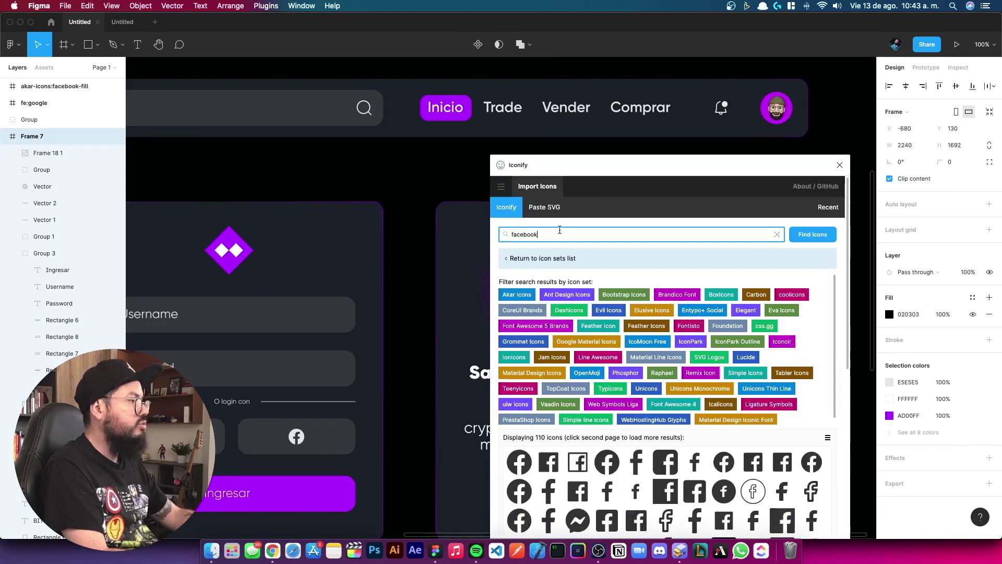
key("super+a")
type("che")
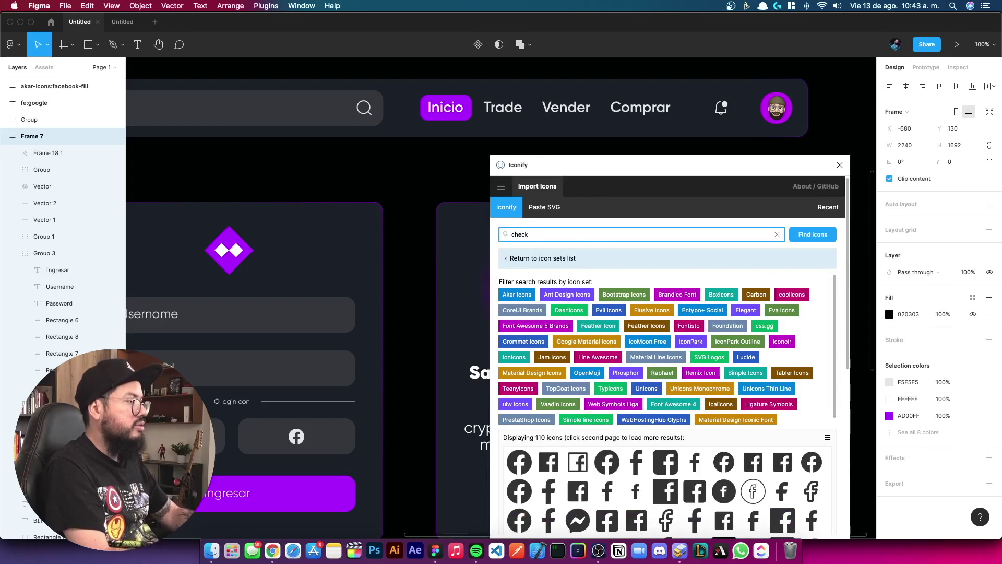
key("Return")
mouse_move(637, 357)
left_mouse_down()
mouse_move(387, 247)
mouse_move(438, 284)
mouse_move(666, 381)
left_mouse_up()
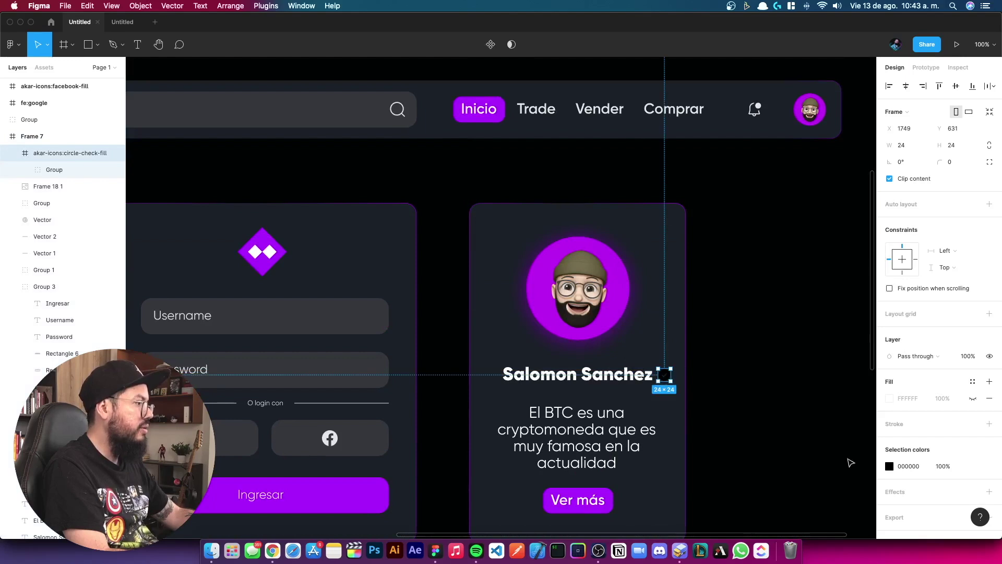
Recolour the check icon purple AD00FF.
left_click(890, 467)
left_click(777, 488)
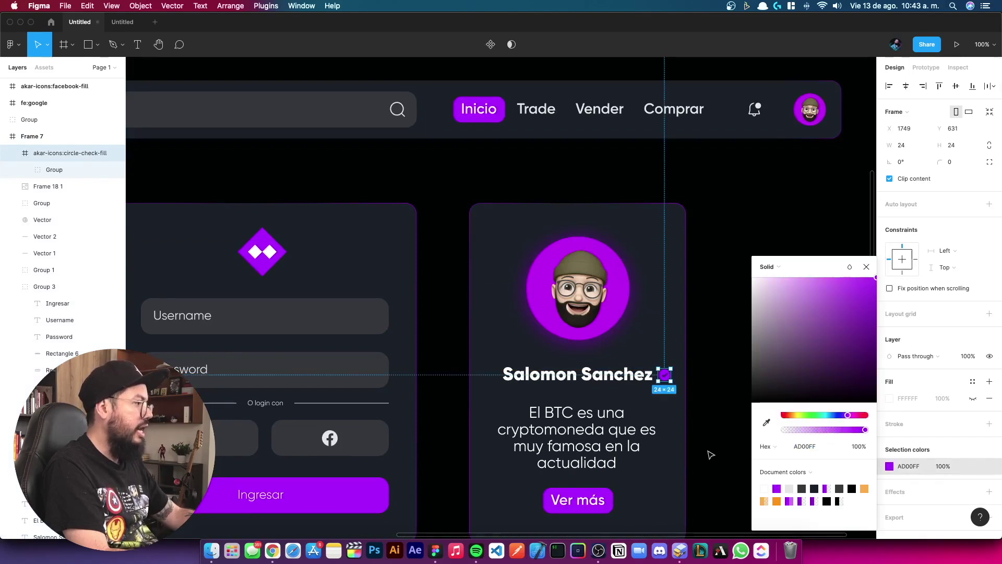
left_click(710, 453)
Group the name with the check icon and fine-tune the group's position.
left_click(665, 377)
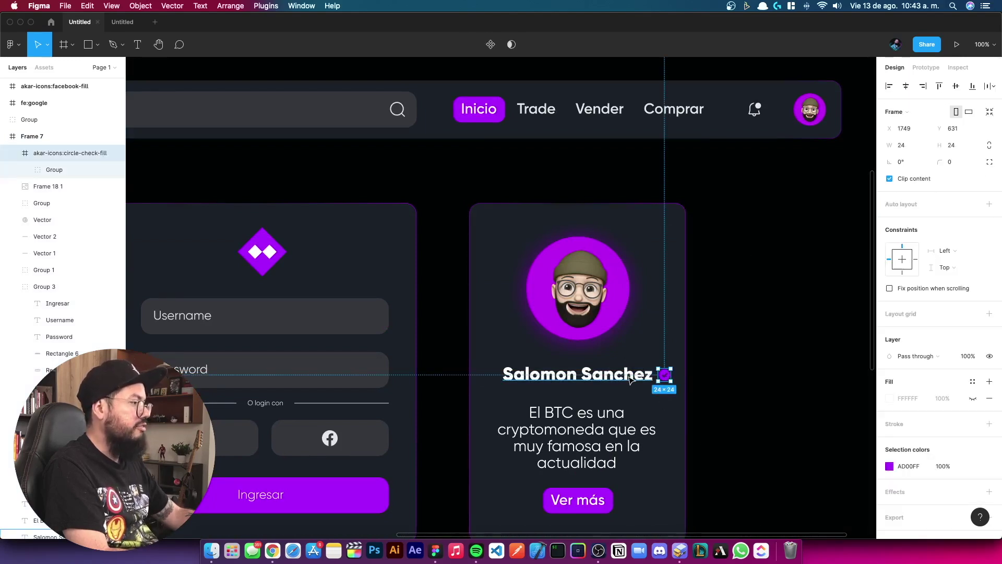
left_click_drag(641, 376, 632, 379)
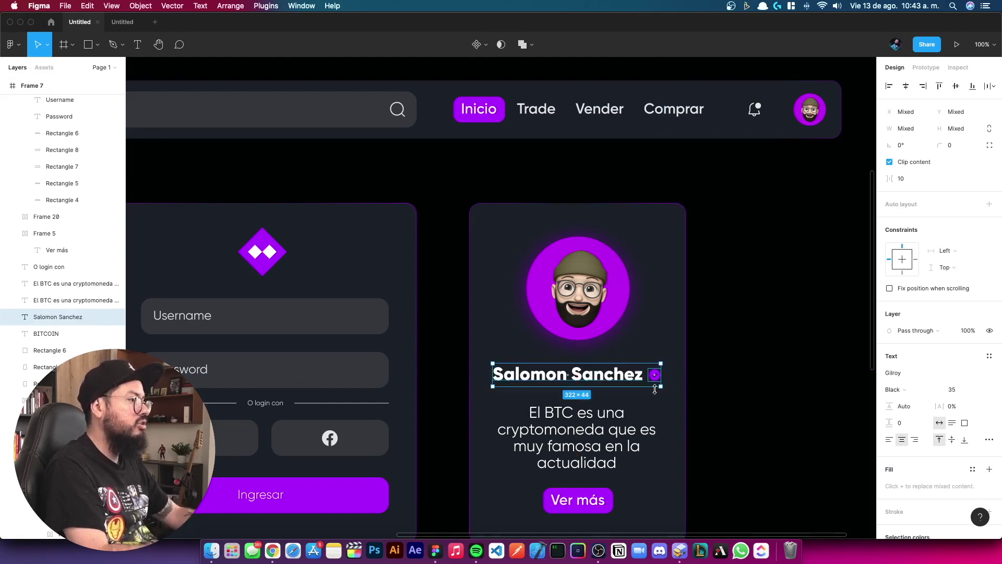
key("ctrl+g")
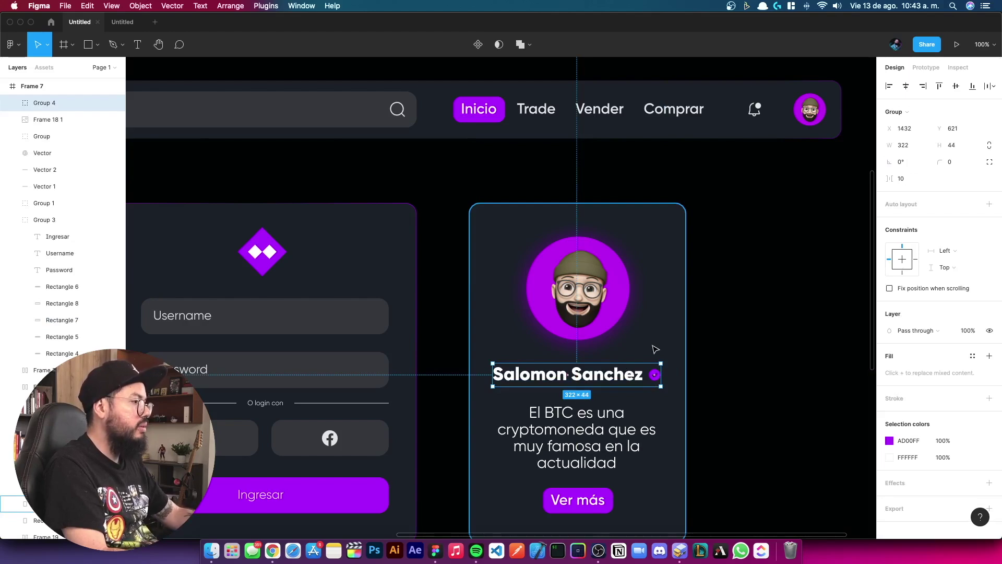
key("Right")
key("Left")
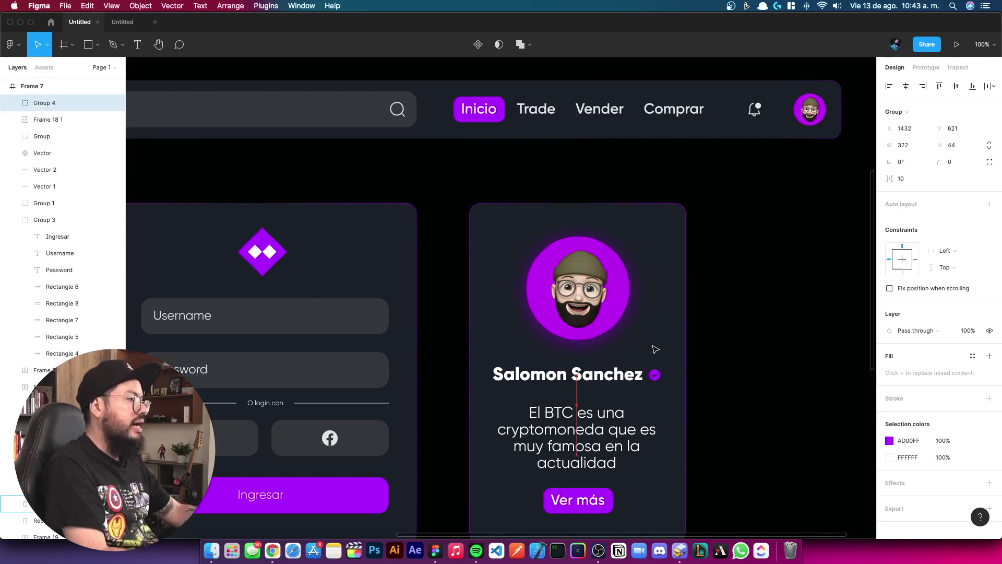
scroll(703, 440, "up", 1)
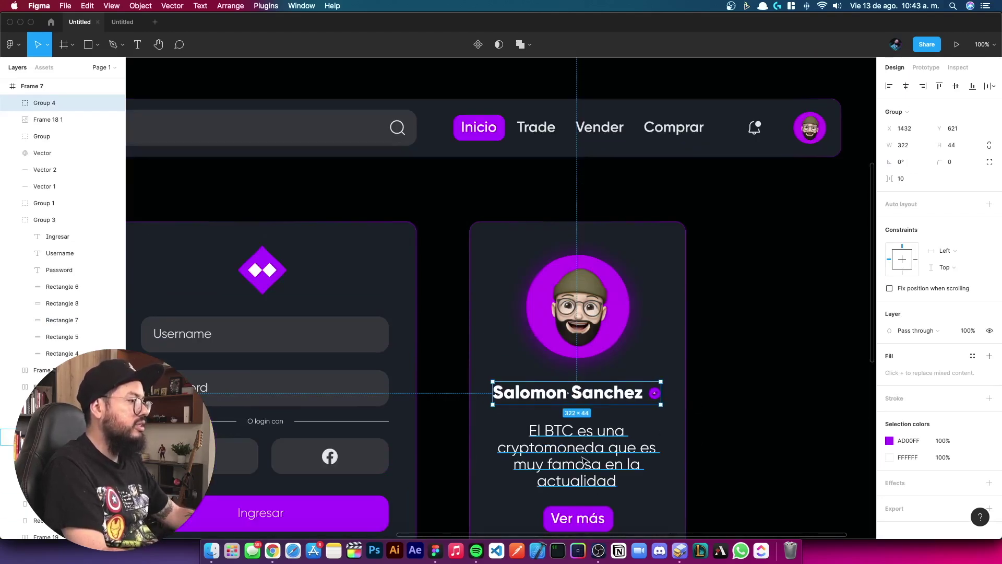
left_click(601, 455)
Delete the BTC description and copy the Ver más button to just beneath the name.
key("Delete")
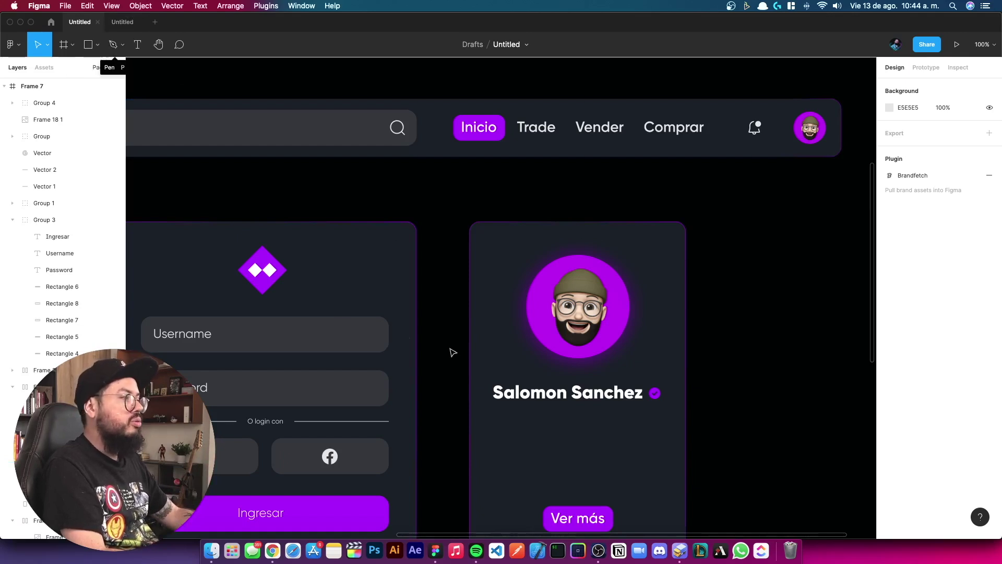
scroll(457, 360, "down", 2)
scroll(462, 374, "right", 2)
double_click(527, 489)
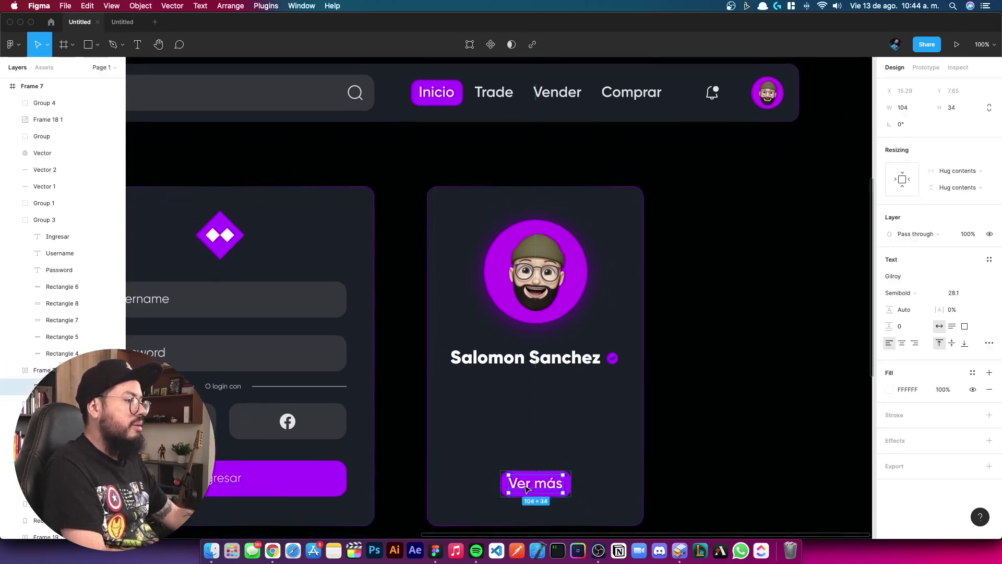
left_click(512, 466)
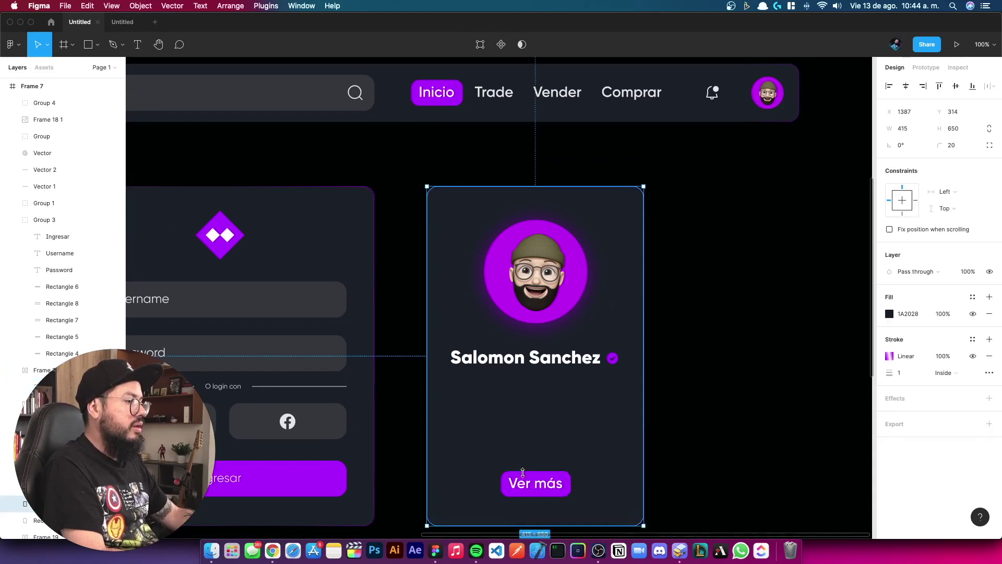
left_click(518, 476)
mouse_move(518, 476)
left_mouse_down()
mouse_move(473, 379)
mouse_move(467, 385)
mouse_move(501, 394)
mouse_move(506, 410)
left_mouse_up()
Shrink the copied button, relabel it 'Trade' and set its text to auto width.
key("k")
key("Escape")
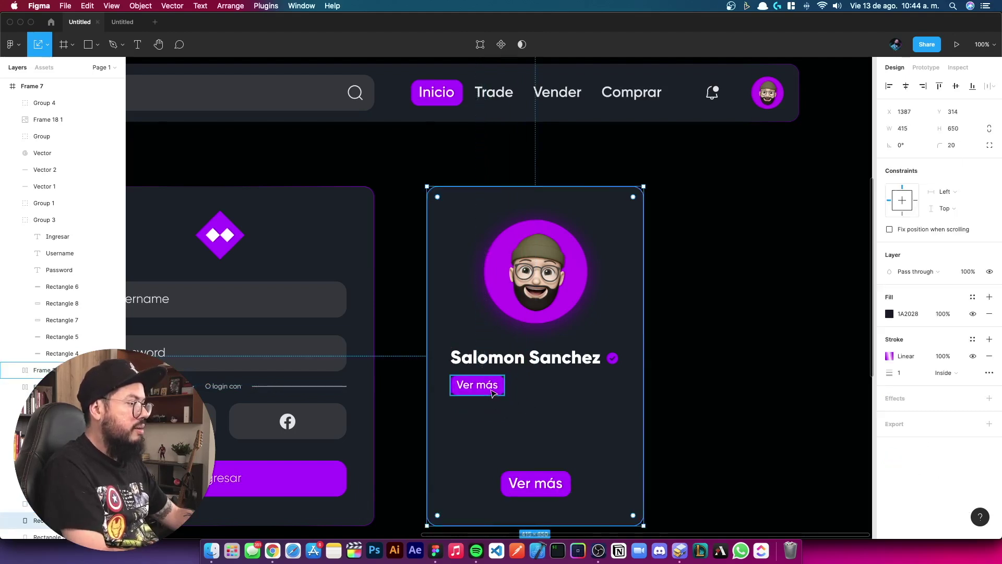
double_click(487, 386)
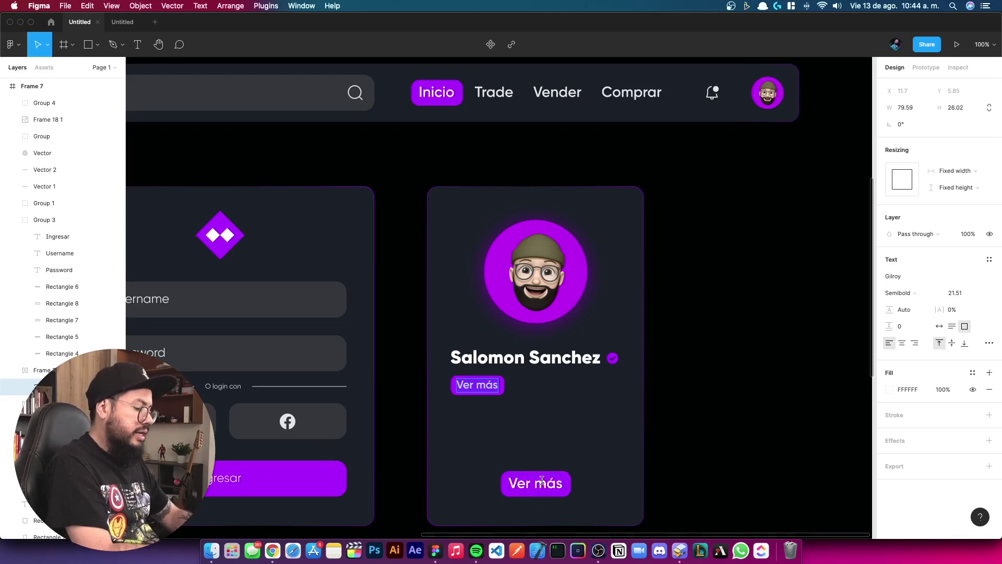
type("Trade")
key("Escape")
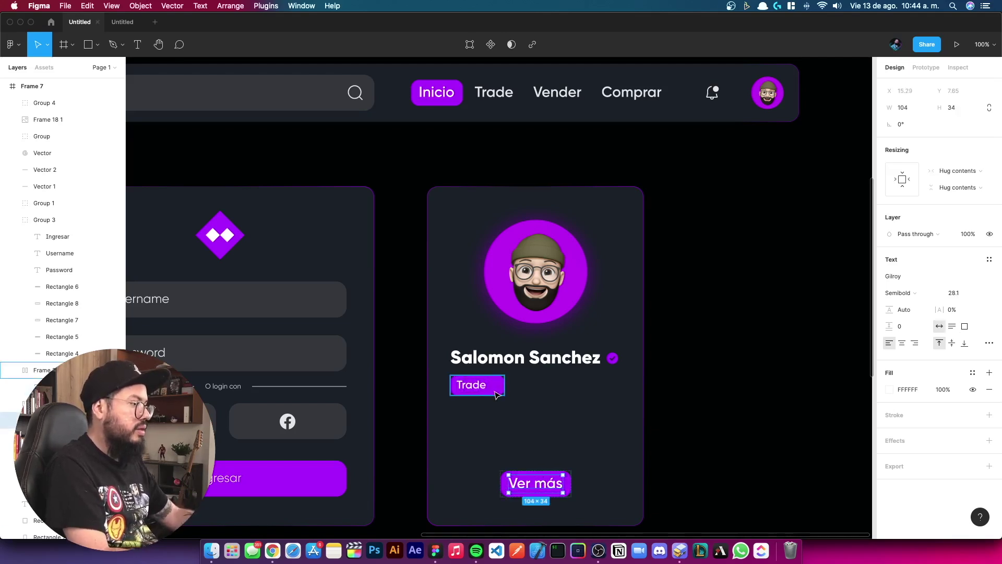
key("Escape")
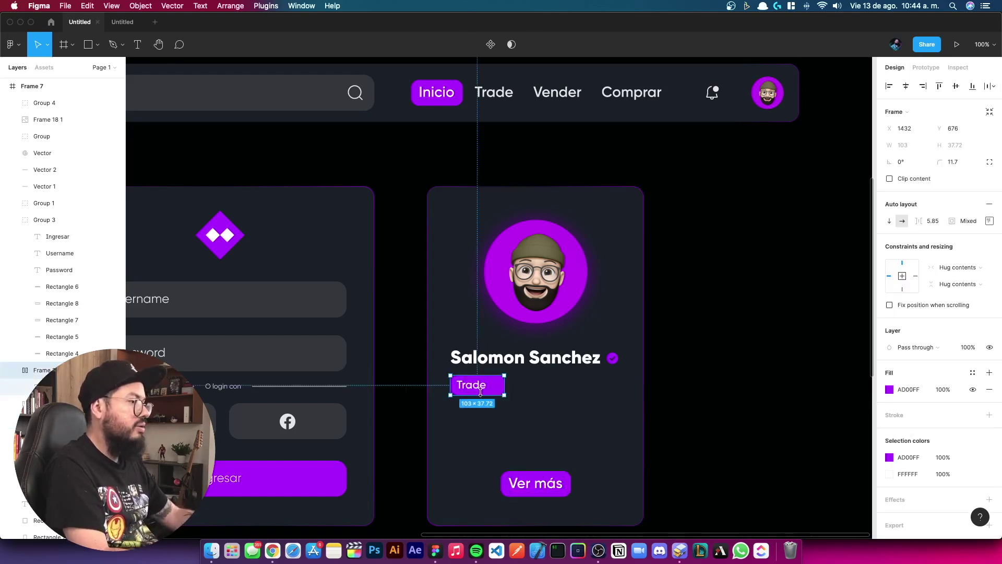
double_click(484, 388)
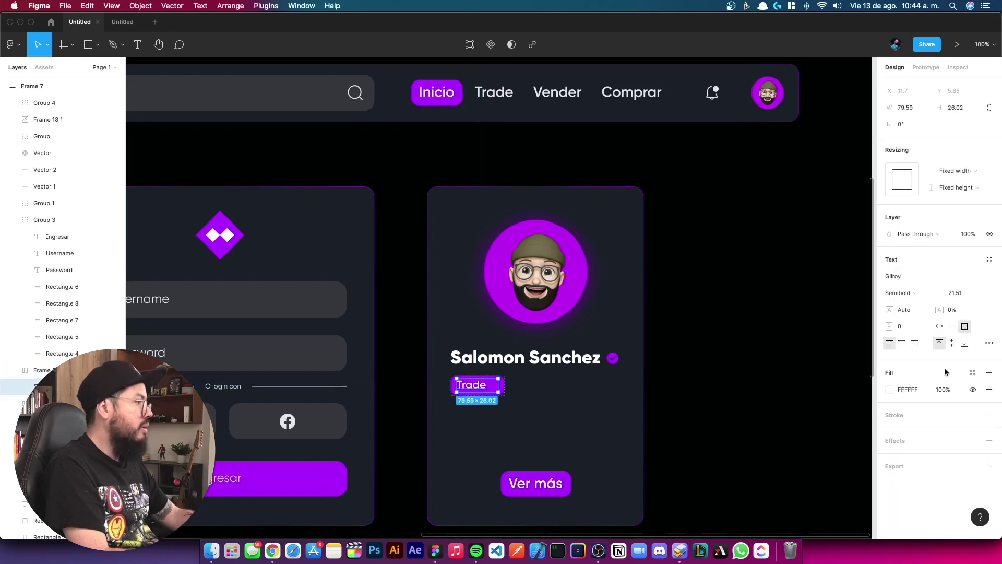
left_click(940, 326)
Duplicate the Trade tag to its right and start relabelling it 'Follow'.
left_click(485, 436)
left_click(483, 387)
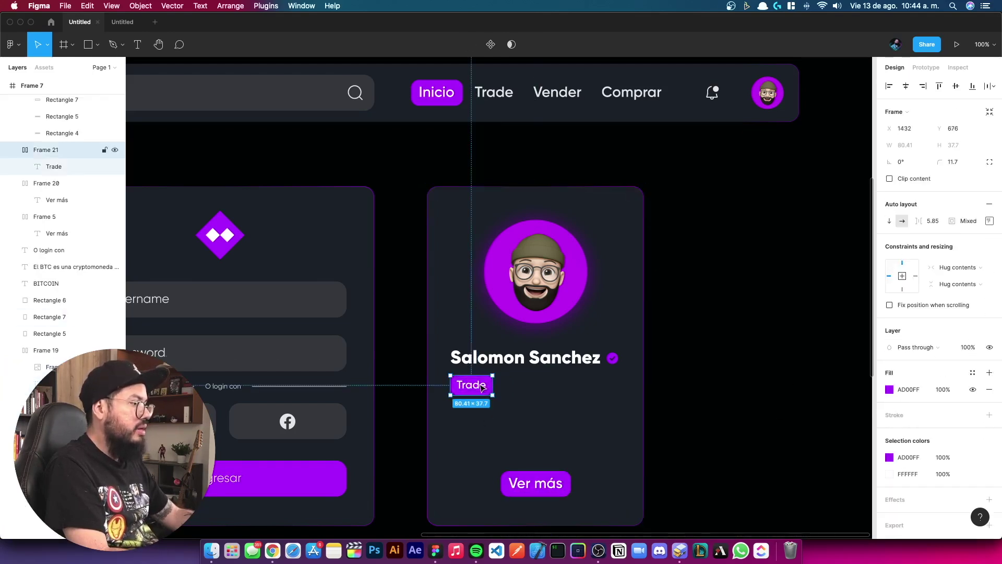
left_click_drag(484, 388, 538, 388)
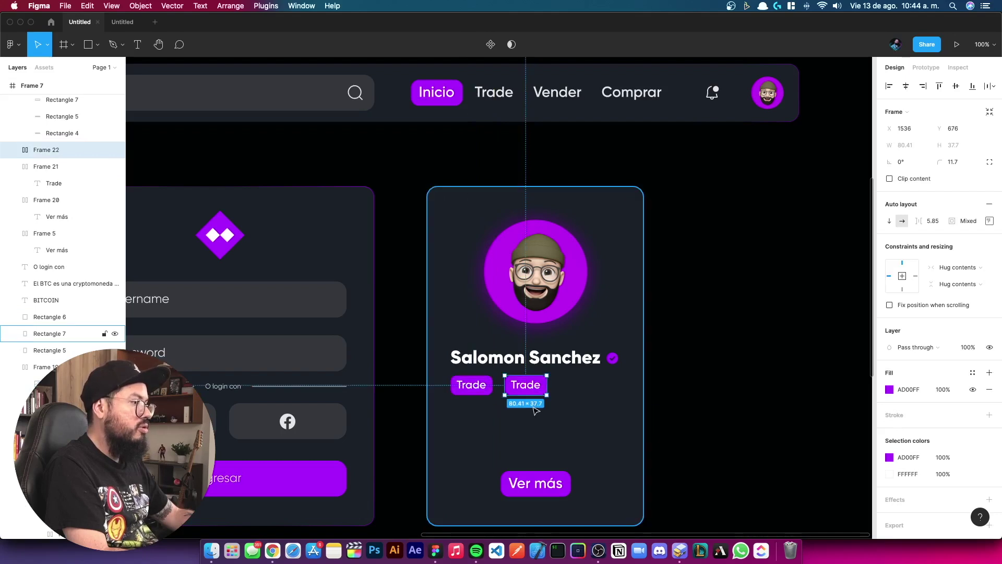
left_click(536, 408)
double_click(526, 385)
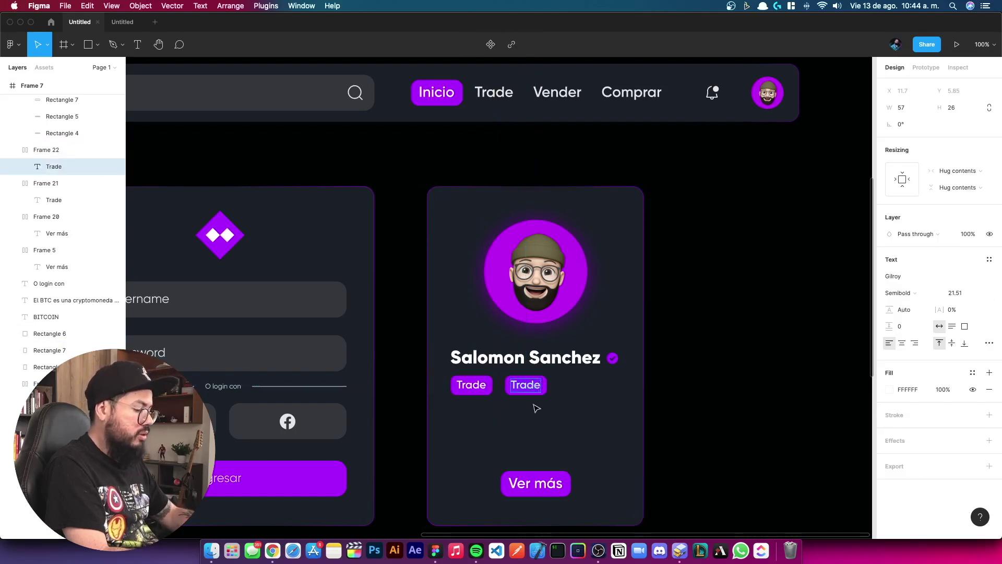
type("Fo")
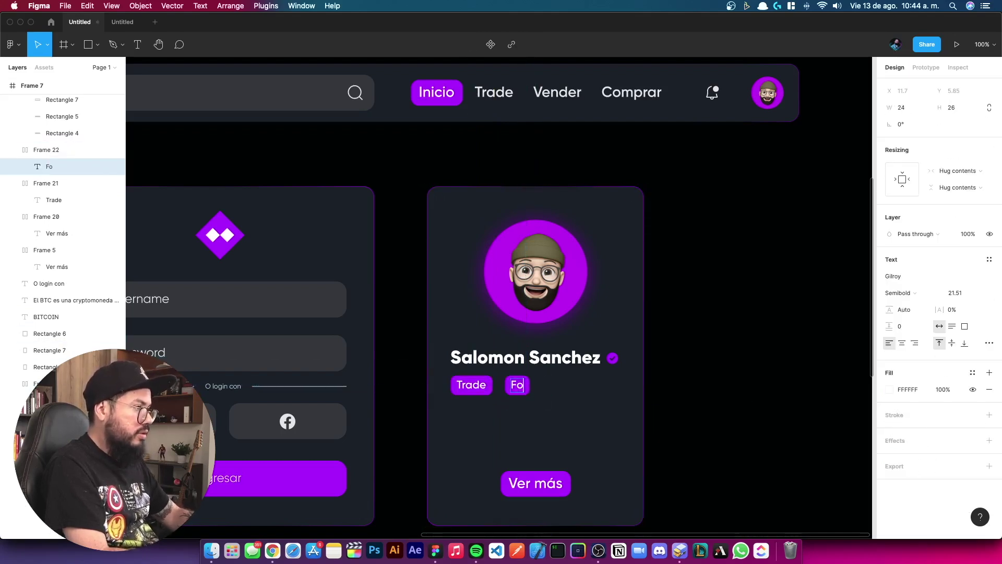
type("llow")
key("Escape")
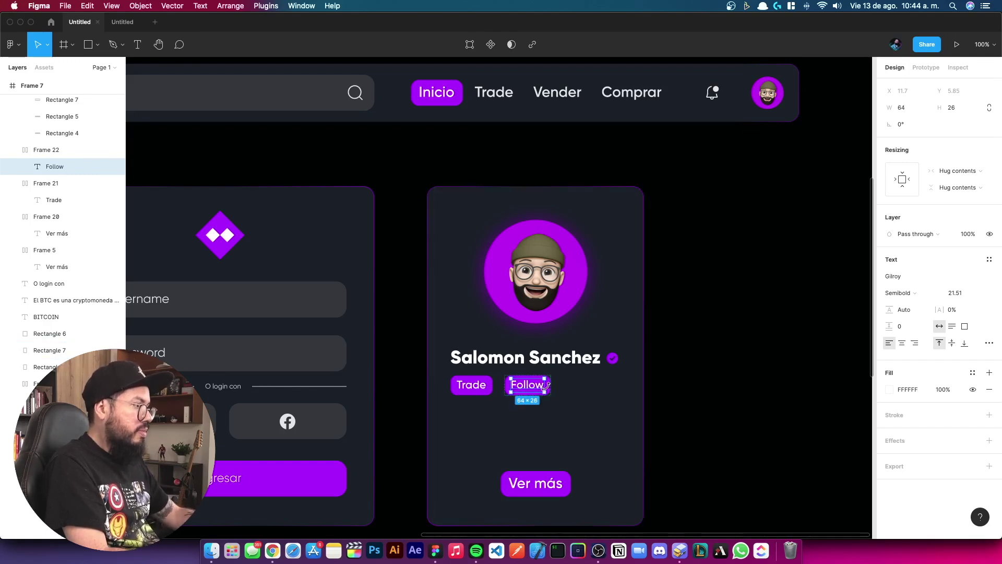
Complete the copied tag's label so it reads '45 Followers'.
double_click(543, 386)
type("er")
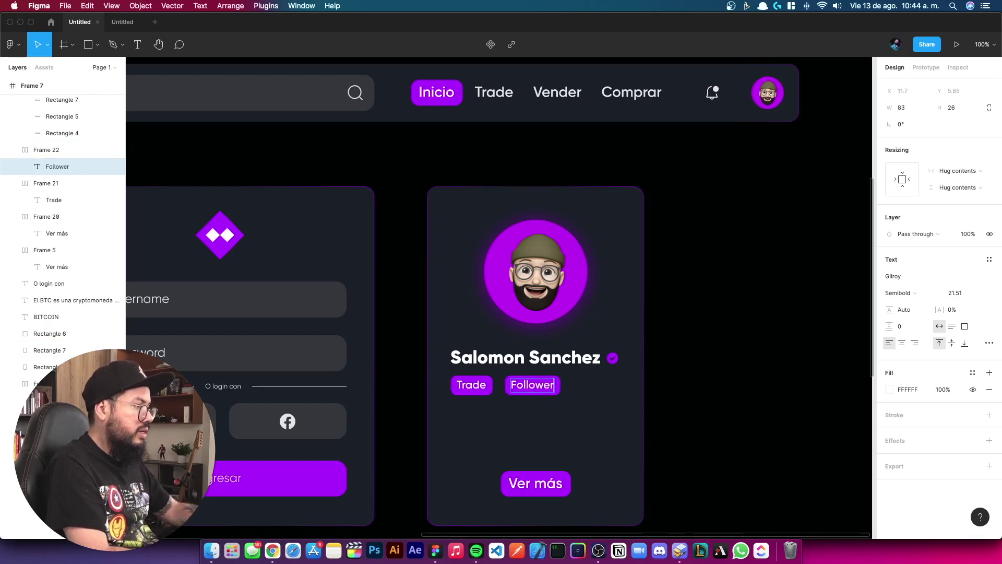
type("s")
key("Escape")
key("Escape")
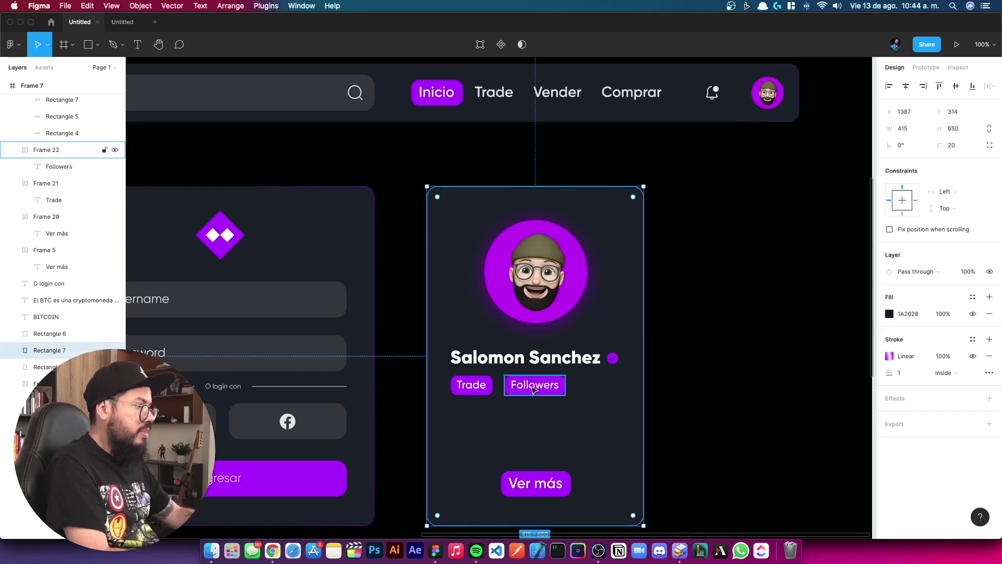
left_click(511, 385)
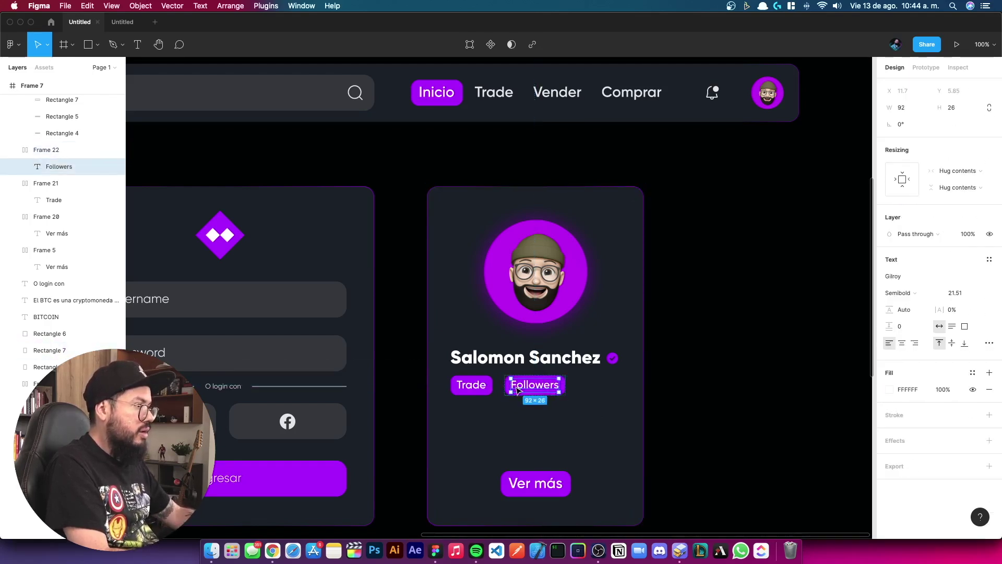
double_click(517, 390)
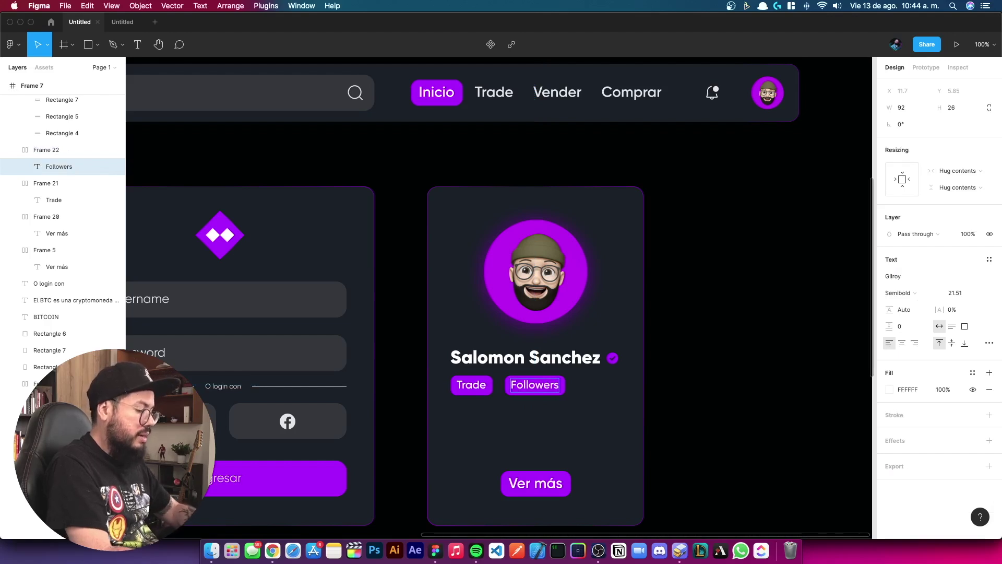
type("45")
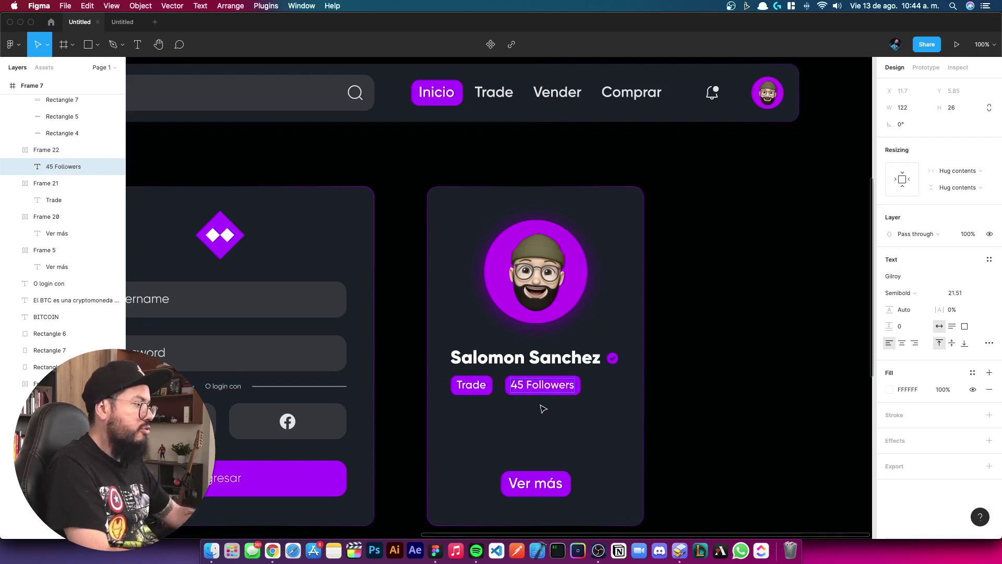
key("Escape")
key("Escape")
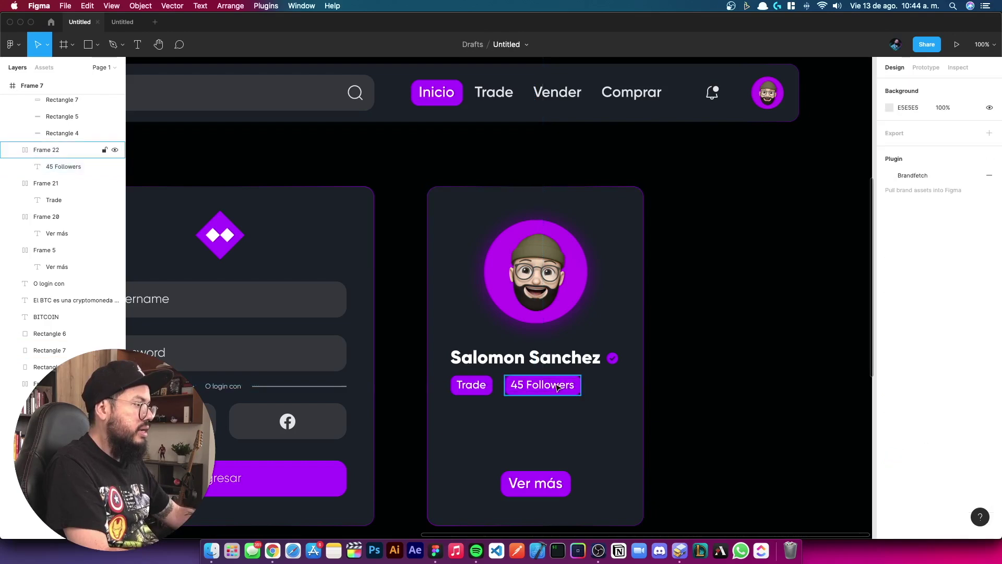
Duplicate the 45 Followers tag to its right and relabel it '5 Following'.
left_click_drag(571, 387, 593, 389)
double_click(596, 391)
double_click(592, 384)
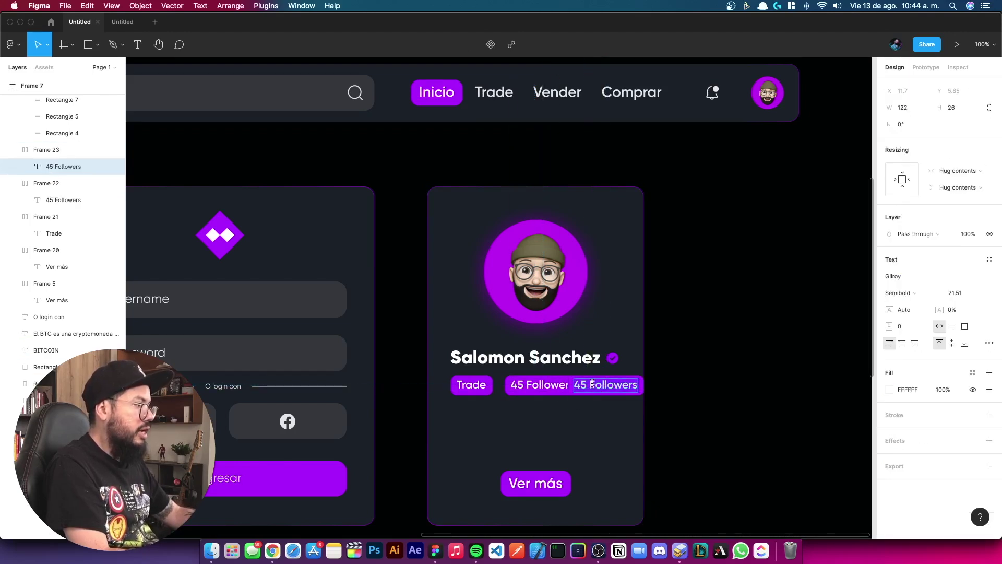
type("45 Foll")
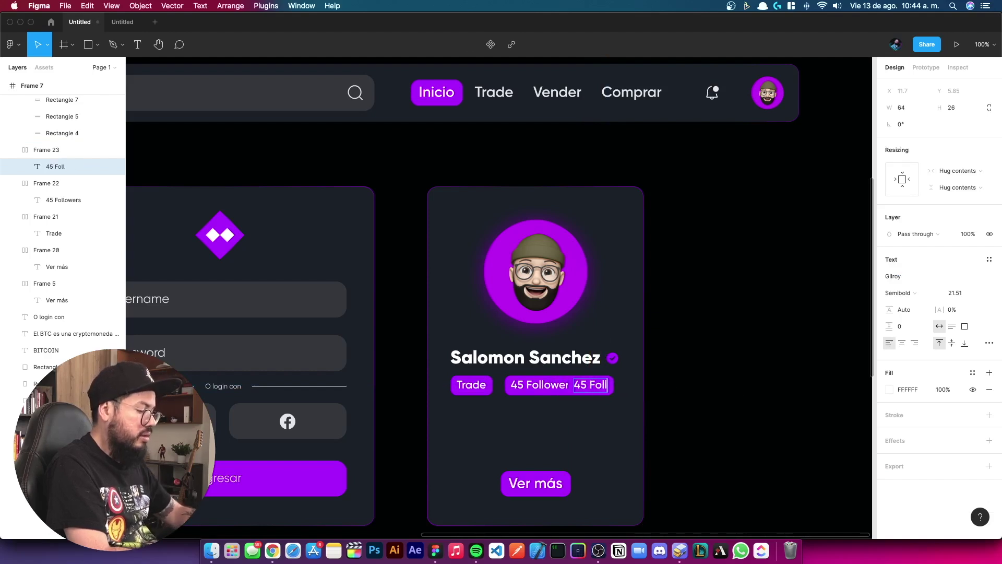
type("owing")
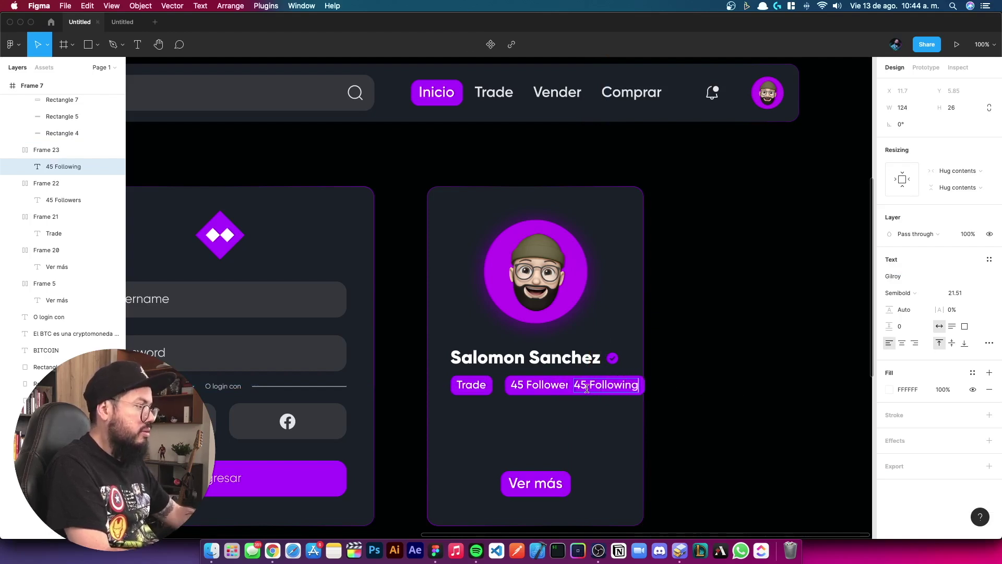
left_click(581, 385)
key("BackSpace")
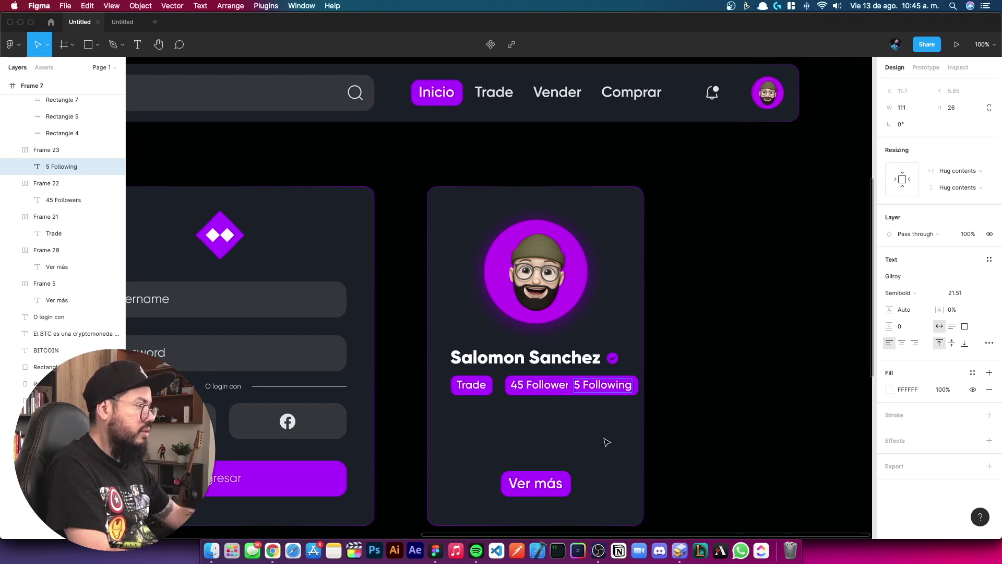
key("Escape")
Try wrapping the three pills in auto layout, then undo the grouping and move.
left_click(543, 389, "shift")
left_click(488, 390, "shift")
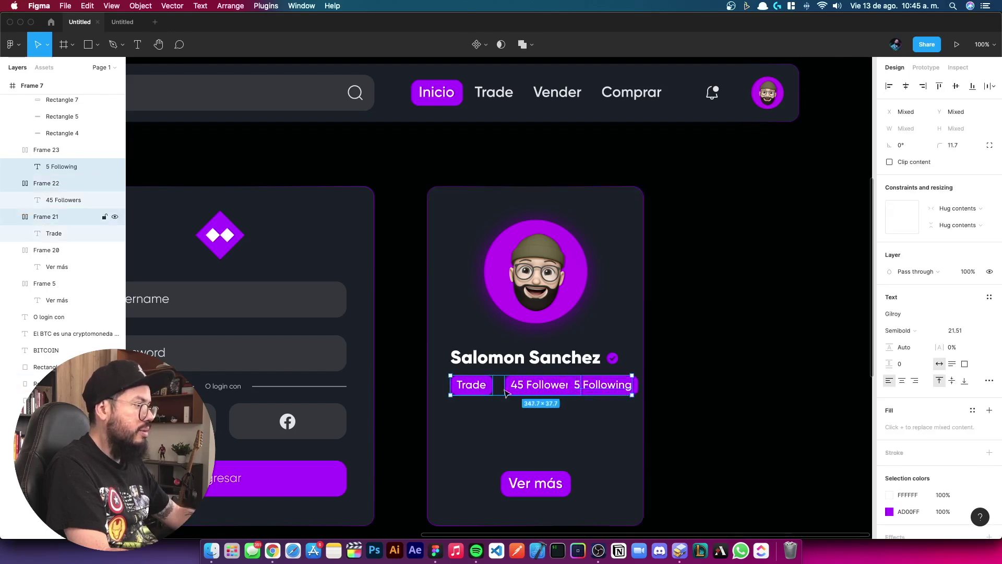
key("shift+a")
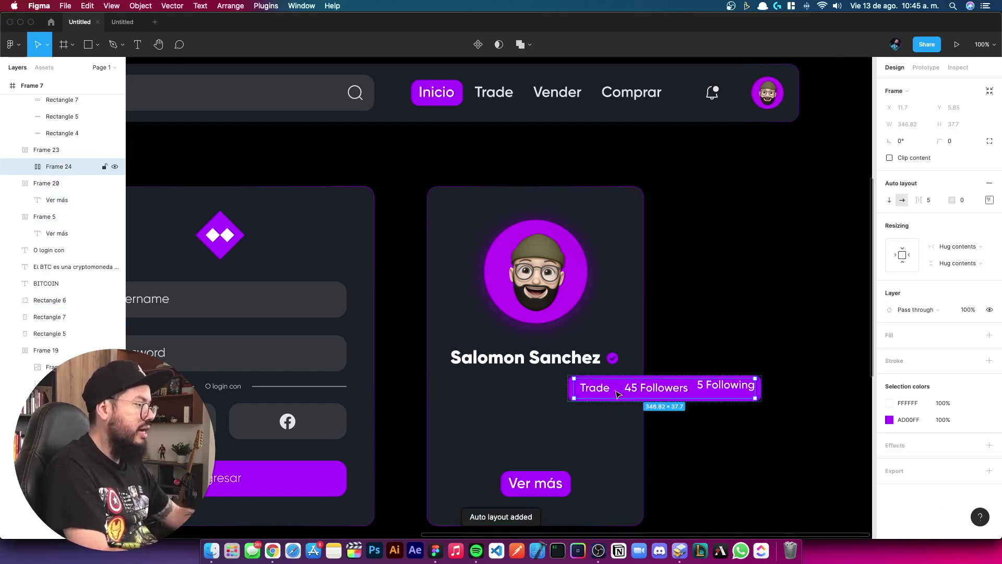
left_click_drag(521, 386, 528, 407)
key("ctrl+z")
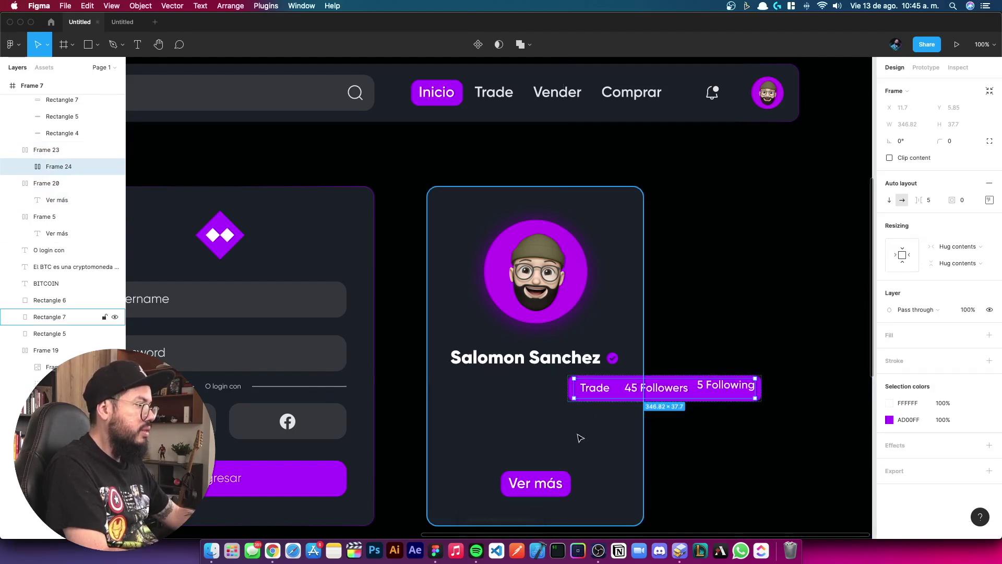
key("ctrl+z")
Space out the 5 Following pill and wrap all three pills in an auto-layout row.
left_click(623, 430)
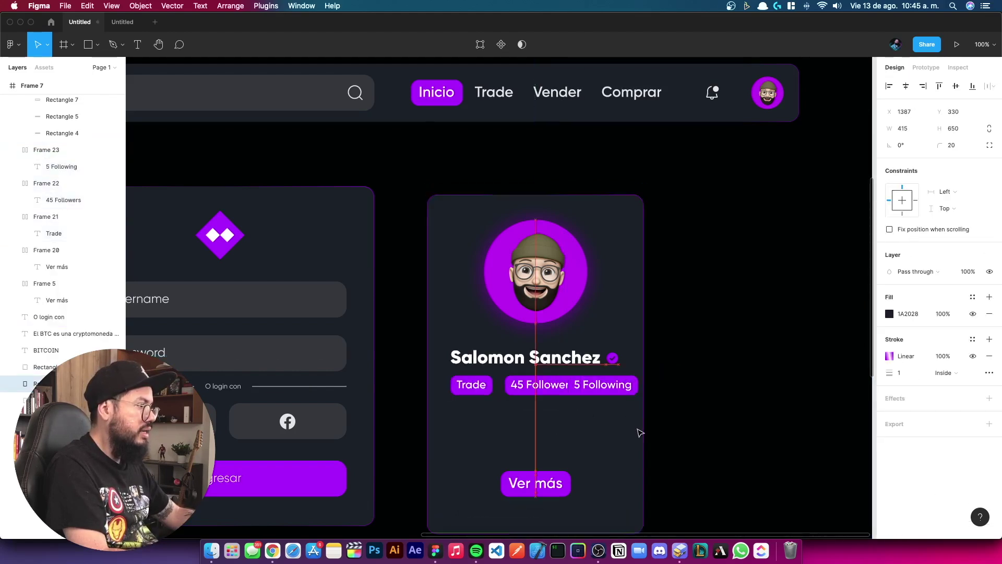
left_click(605, 389)
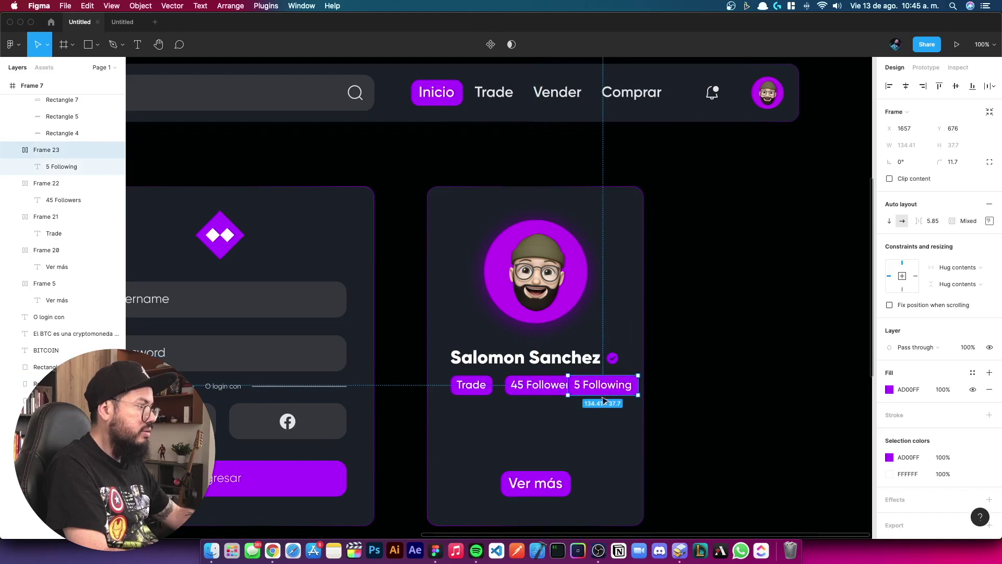
left_click_drag(604, 400, 623, 394)
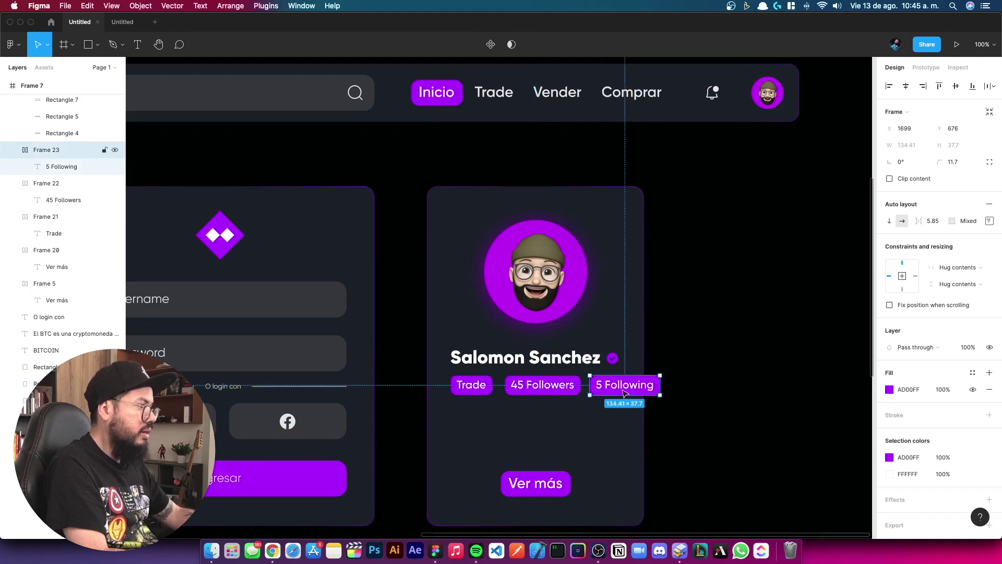
left_click(543, 387, "shift")
left_click(480, 389, "shift")
key("shift+a")
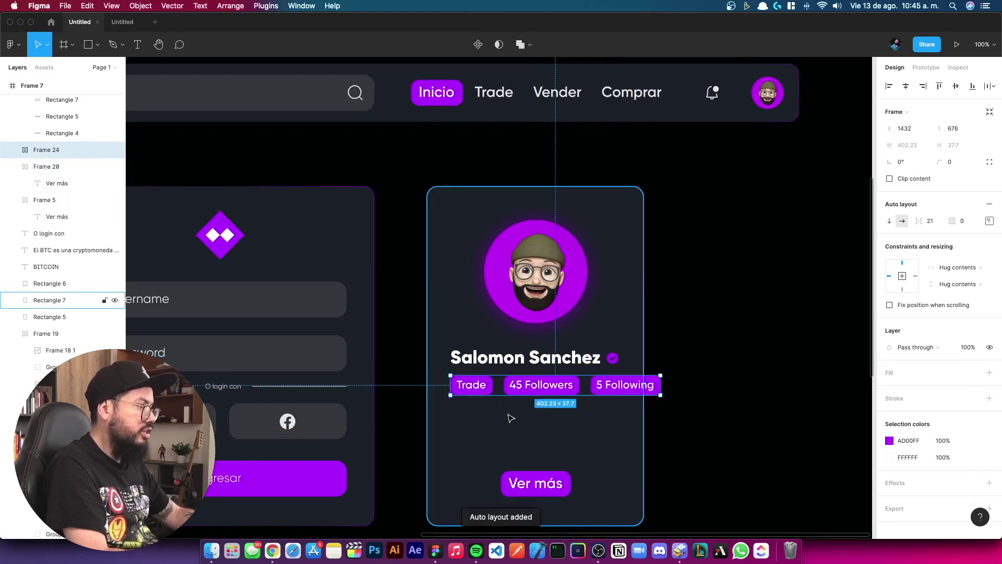
left_click_drag(911, 220, 907, 221)
Scale the tag row down with K to fit the card.
key("k")
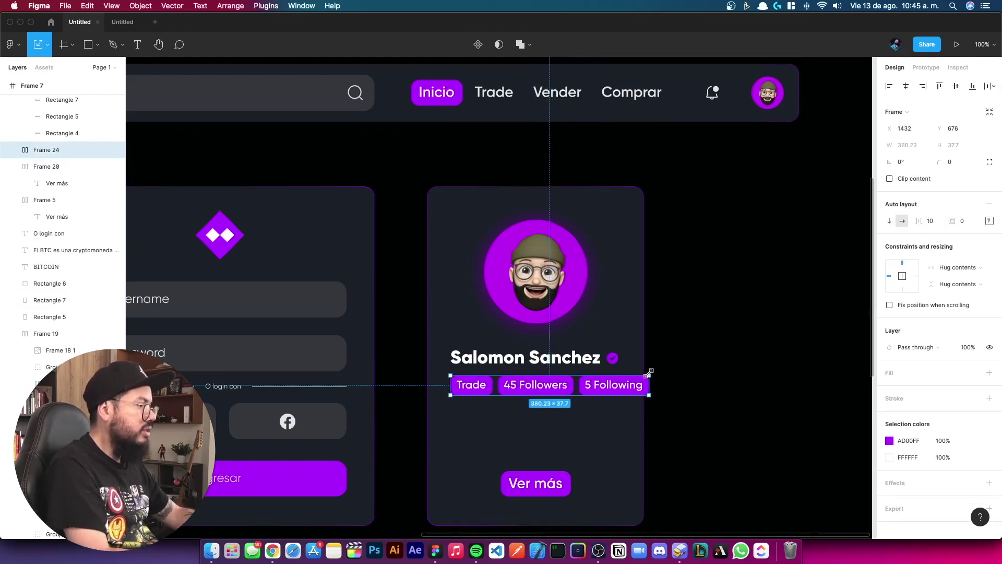
left_click_drag(649, 372, 610, 377)
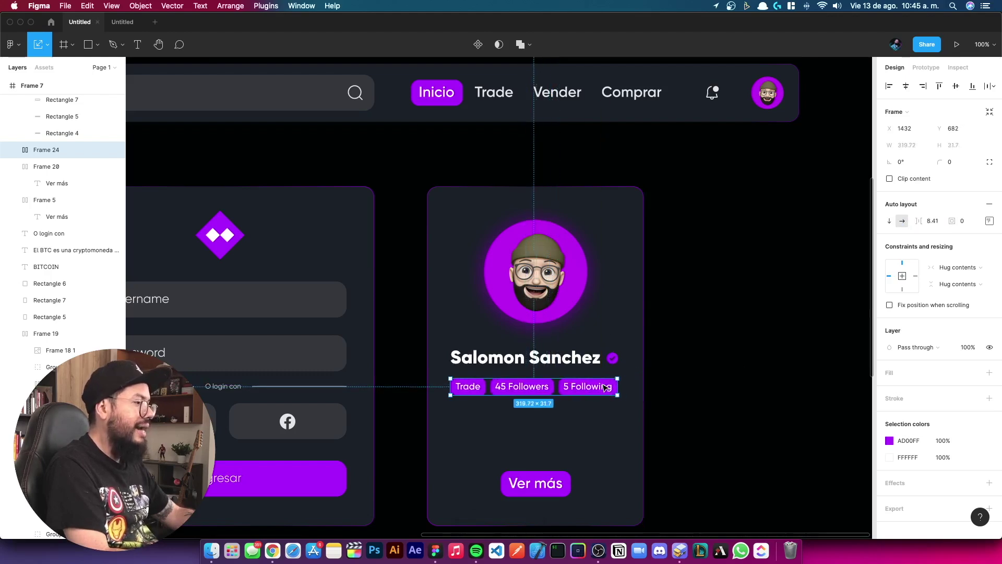
left_click(717, 367)
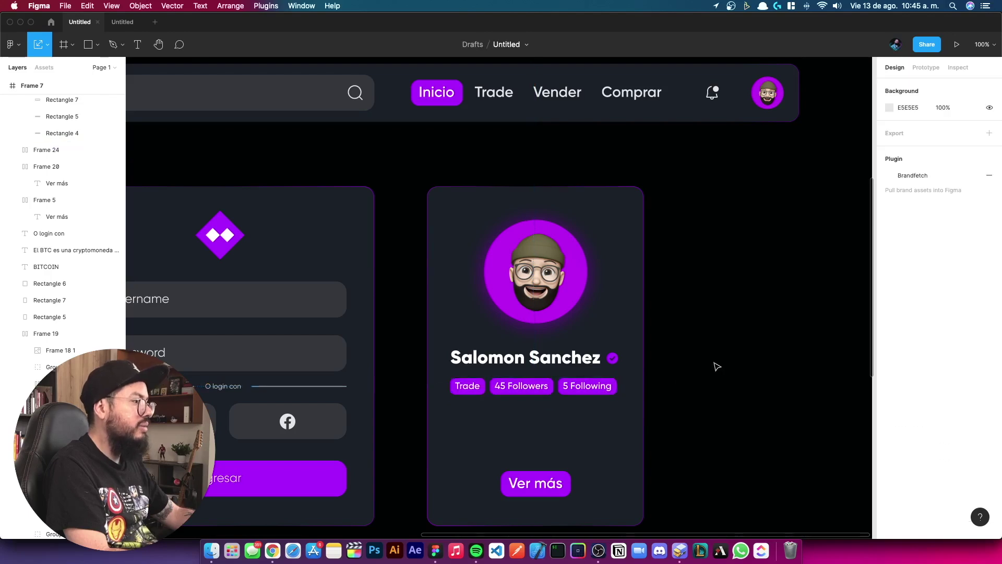
scroll(718, 367, "up", 3)
scroll(717, 367, "down", 3)
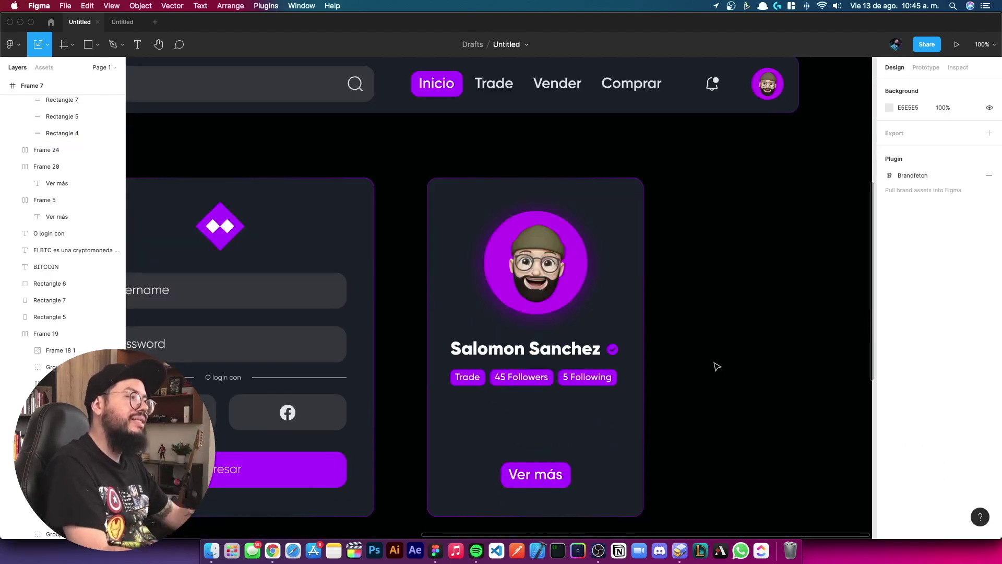
double_click(534, 378)
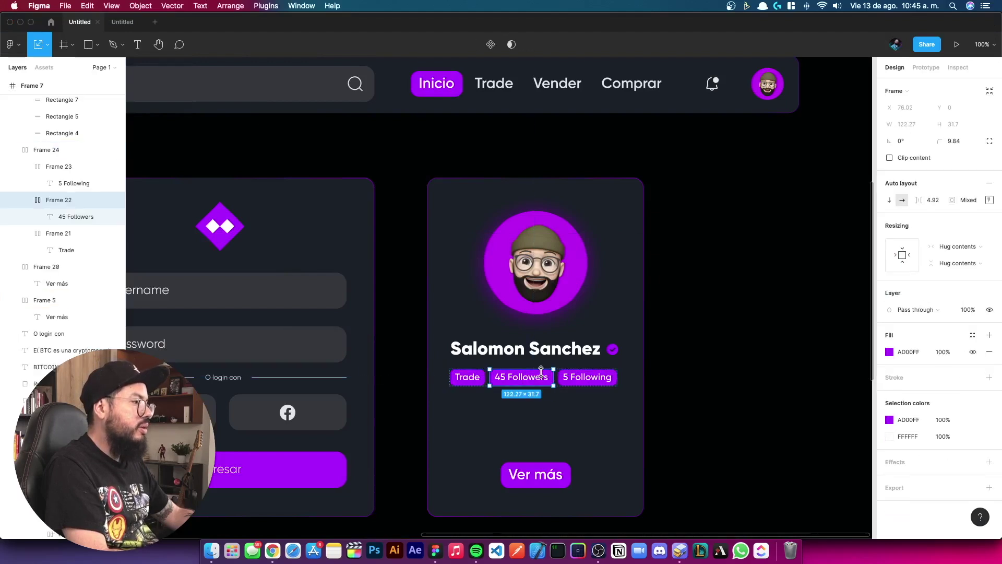
left_click(596, 378, "shift")
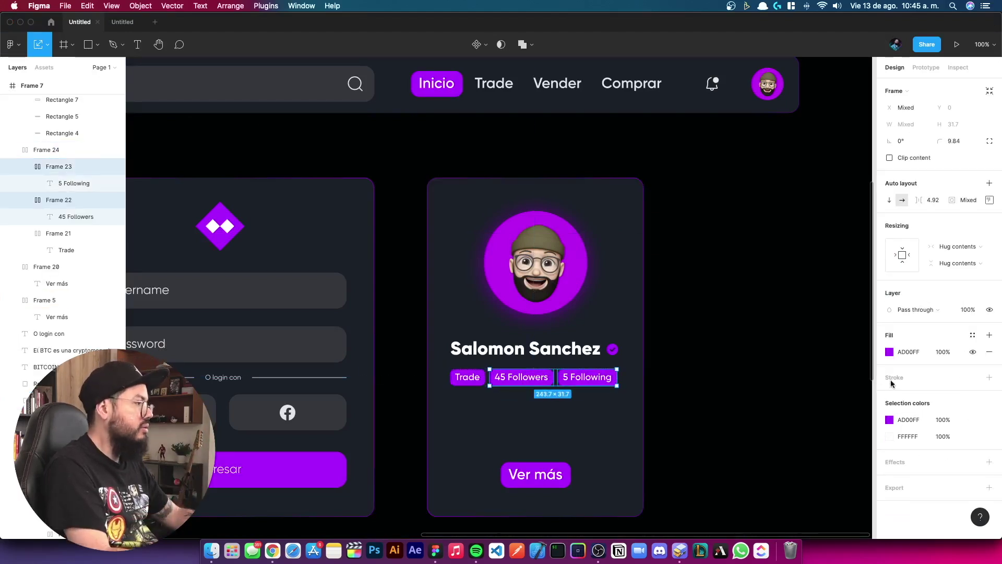
Give the 45 Followers and 5 Following pills a #4D4D4D stroke and remove their purple fill.
left_click(989, 377)
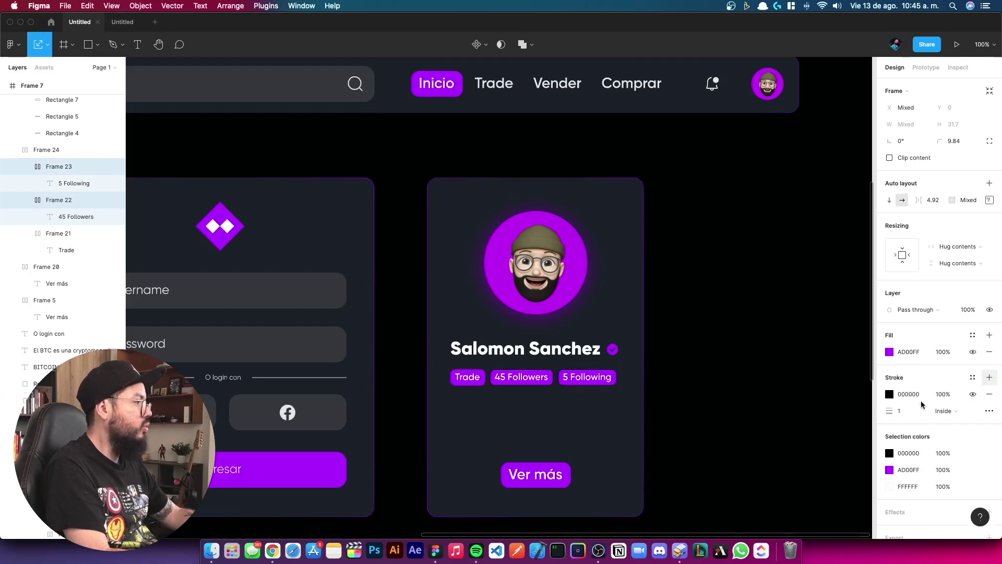
left_click(890, 394)
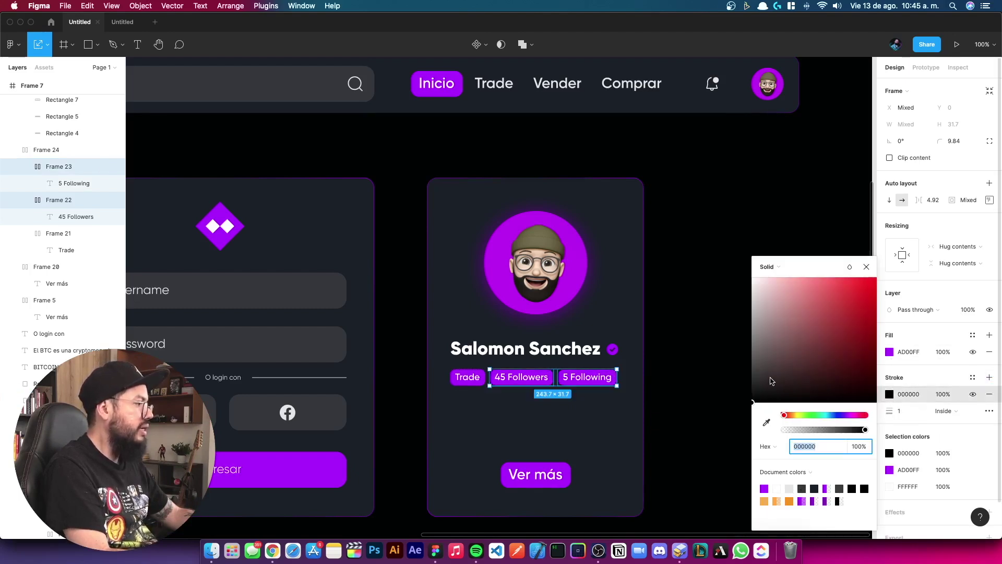
left_click_drag(771, 381, 752, 365)
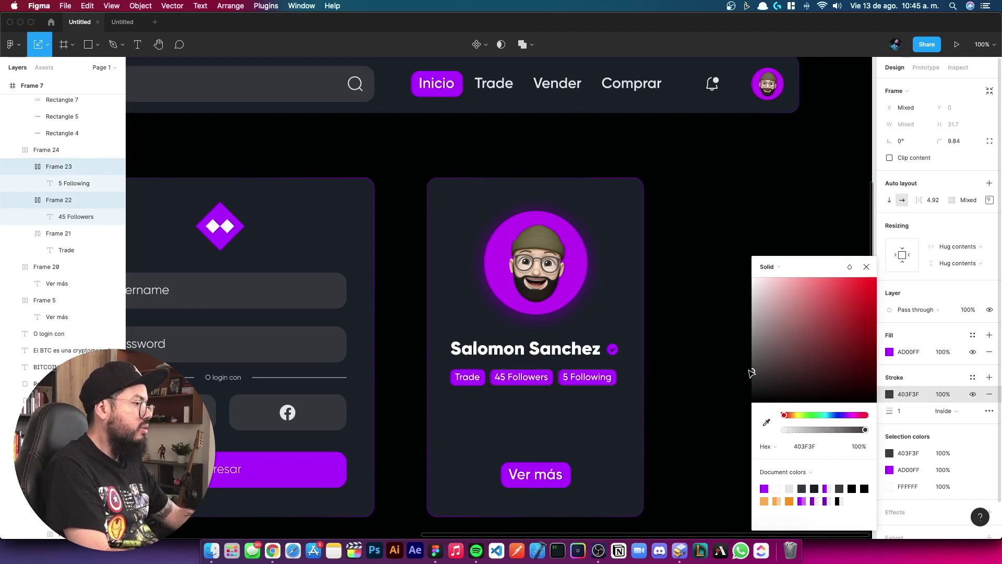
left_click(990, 352)
left_click(772, 236)
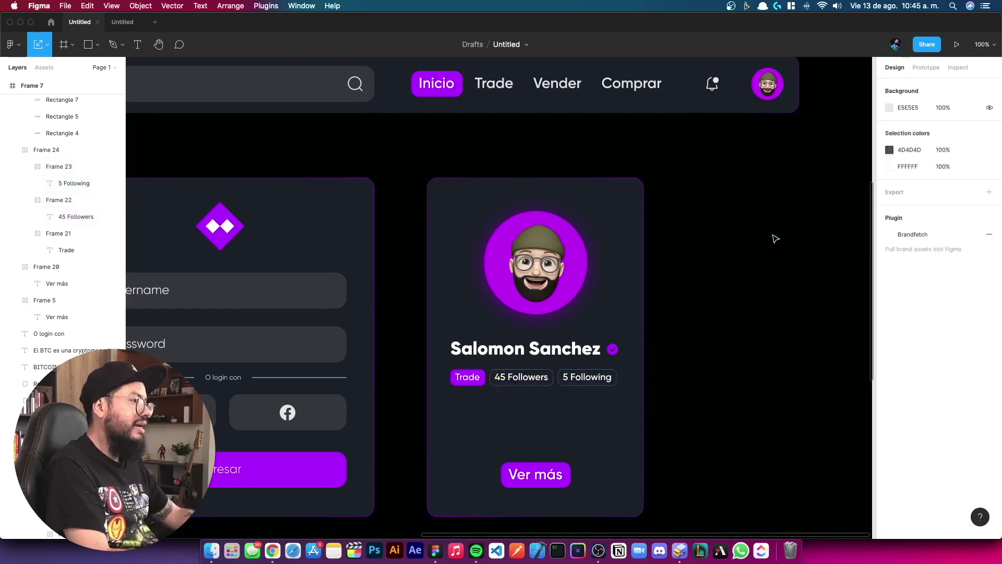
scroll(719, 480, "up", 1)
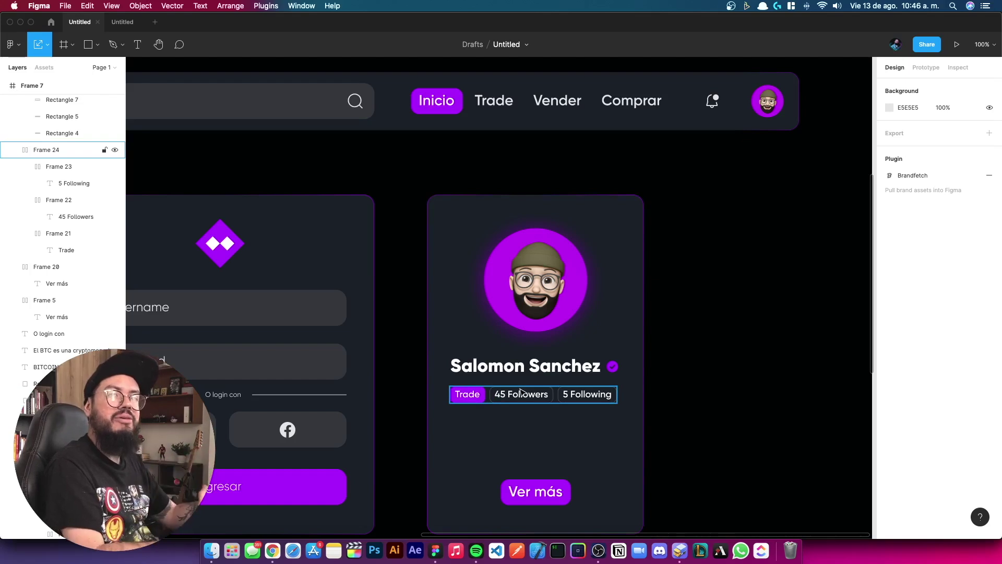
scroll(676, 473, "down", 1)
scroll(676, 470, "down", 3)
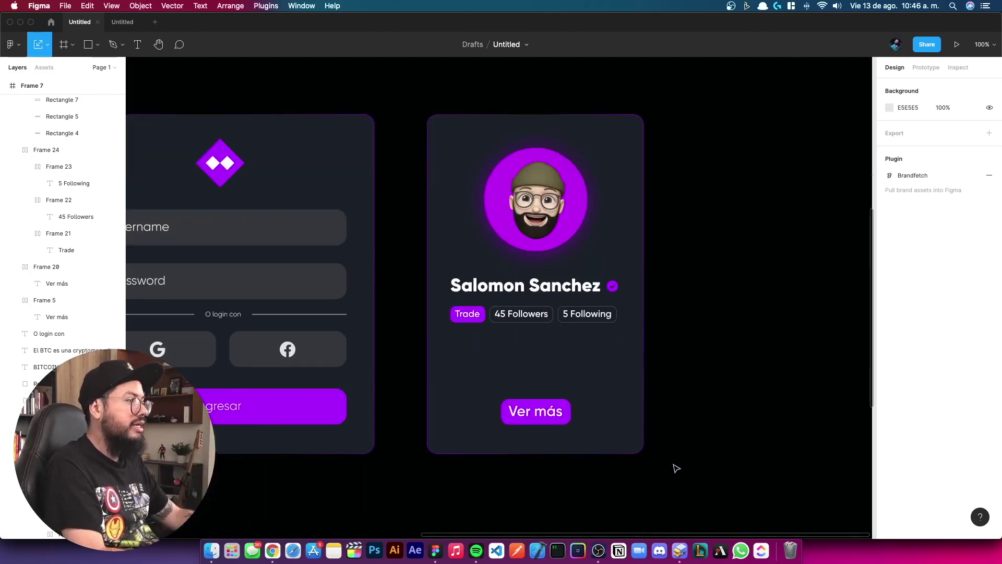
scroll(676, 468, "up", 4)
scroll(676, 469, "down", 3)
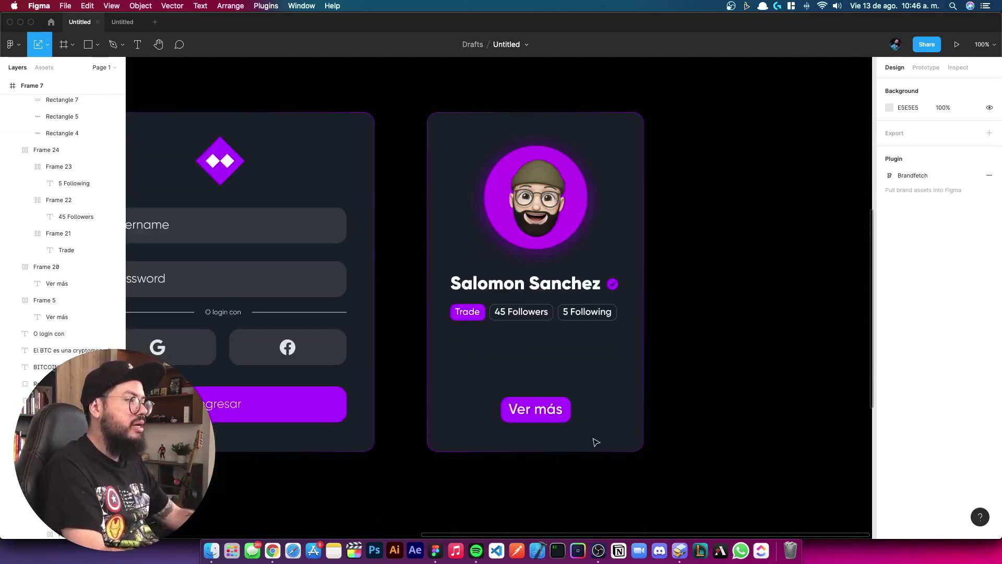
Open the Crypto Logo Figma community file from the Home screen's crypto results.
left_click(541, 415)
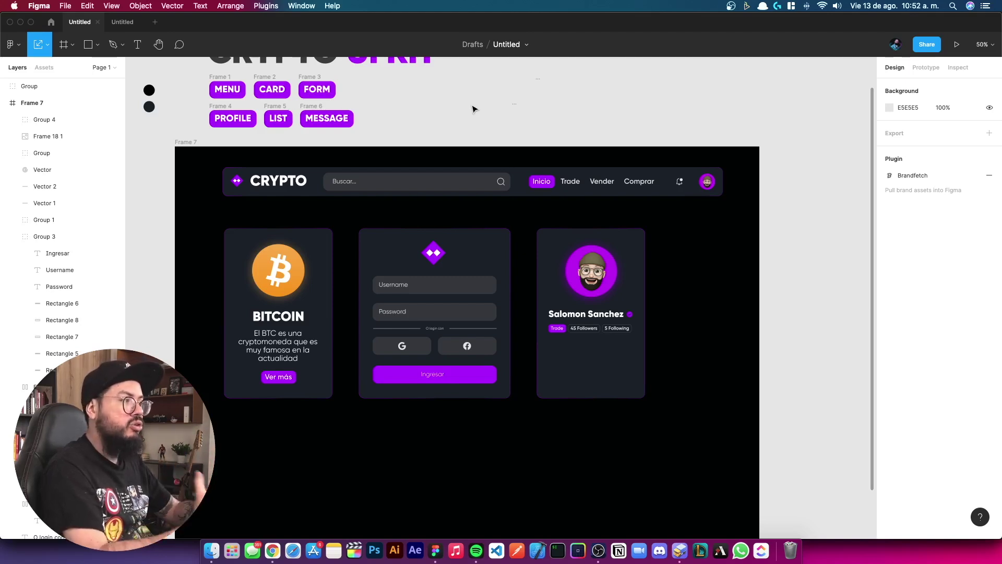
left_click(51, 23)
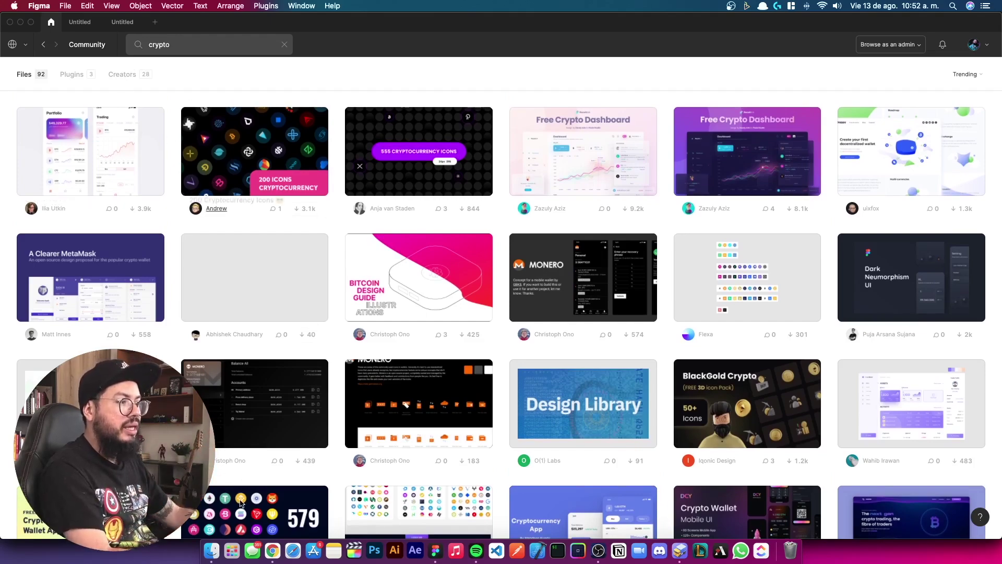
scroll(241, 503, "down", 5)
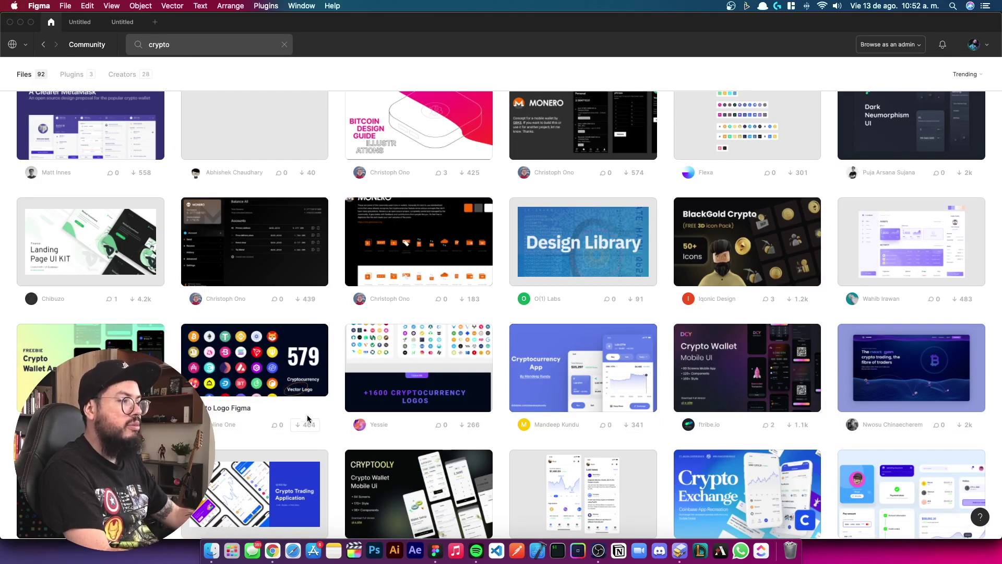
left_click(188, 340)
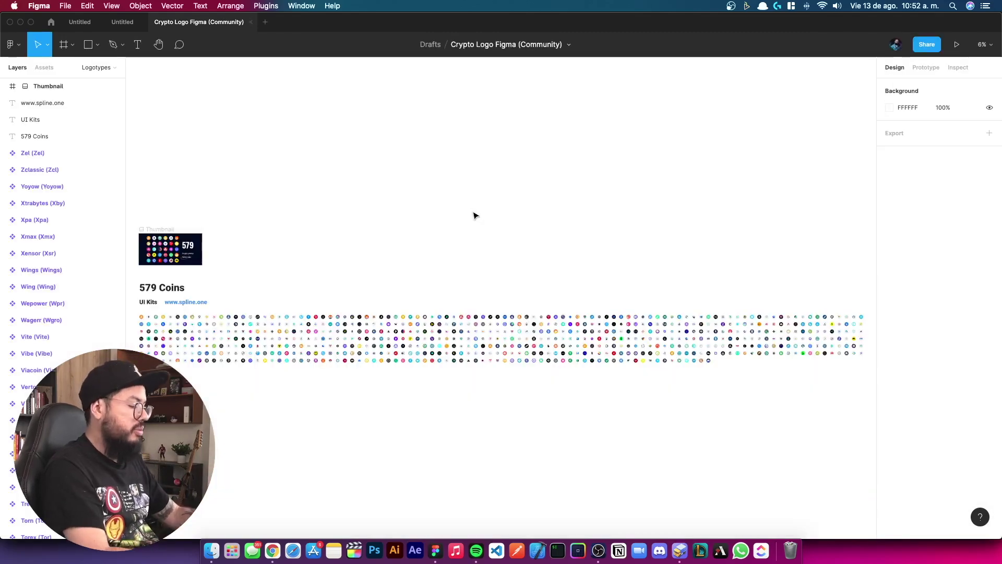
Select the Bitcoin, Ethereum, Binance and Dogecoin logos, then return to the UI kit file.
scroll(517, 222, "left", 5)
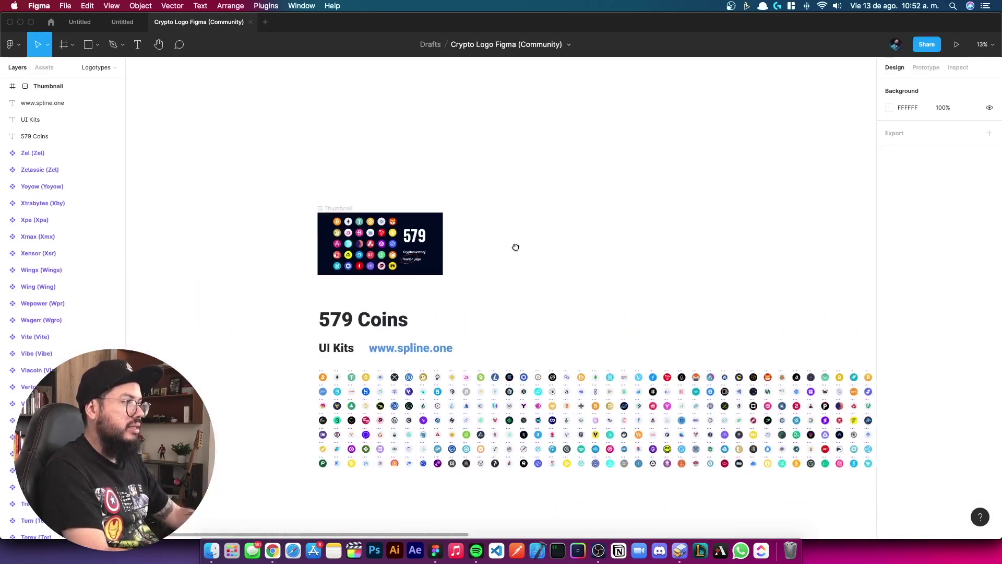
scroll(532, 225, "up", 5)
scroll(821, 237, "down", 2)
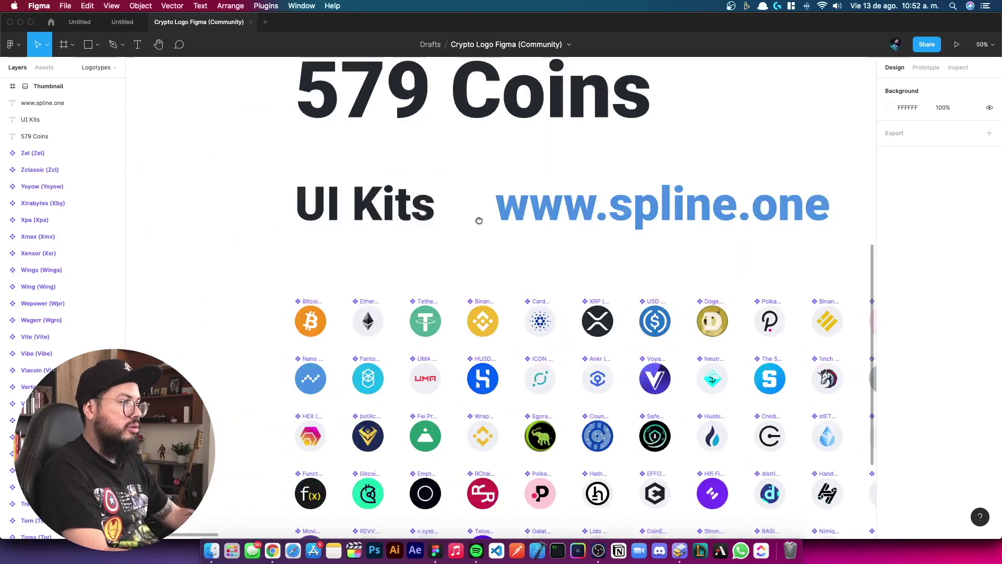
scroll(476, 220, "up", 1)
scroll(259, 308, "right", 1)
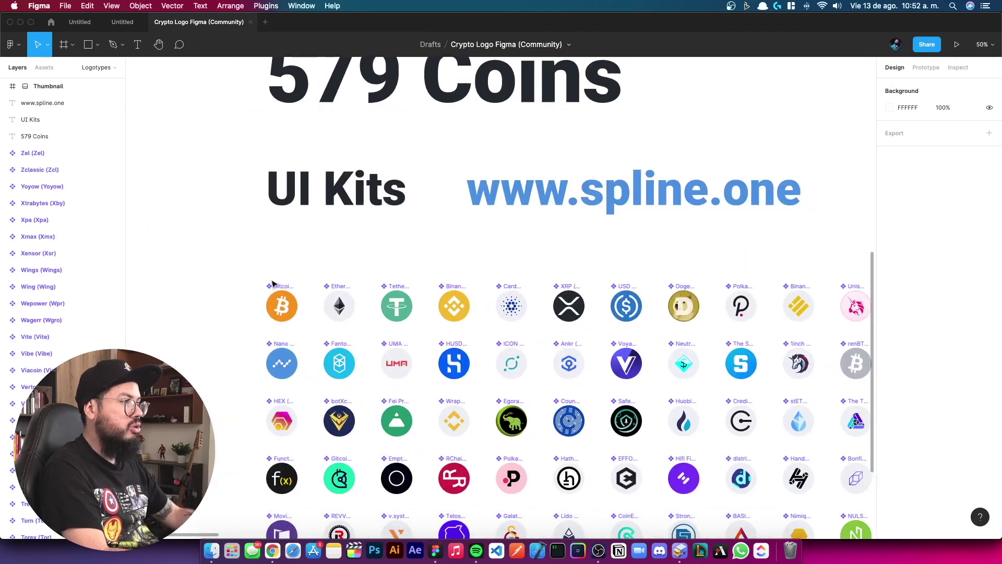
left_click(274, 287)
left_click(335, 288, "shift")
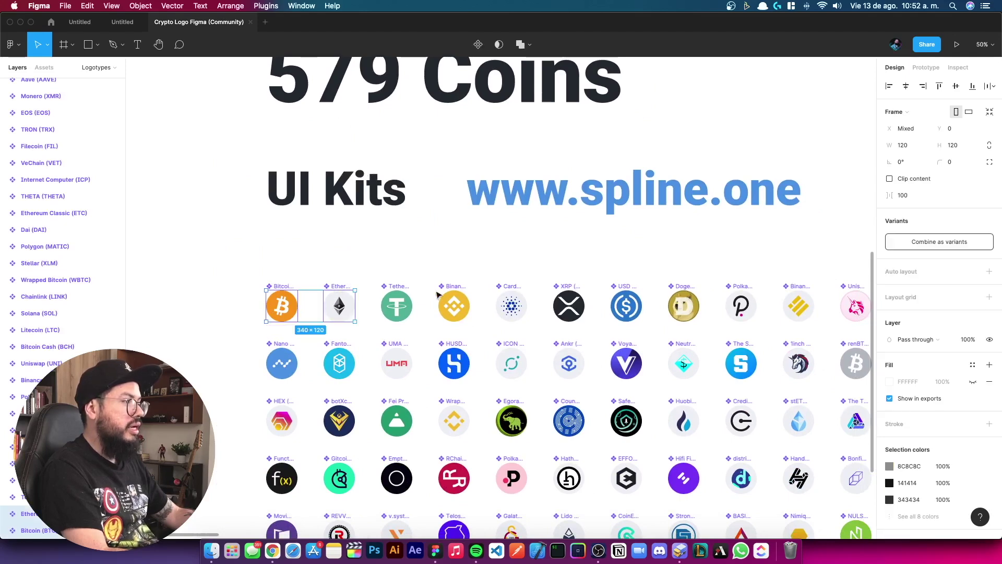
left_click(396, 287, "shift")
left_click(452, 287, "shift")
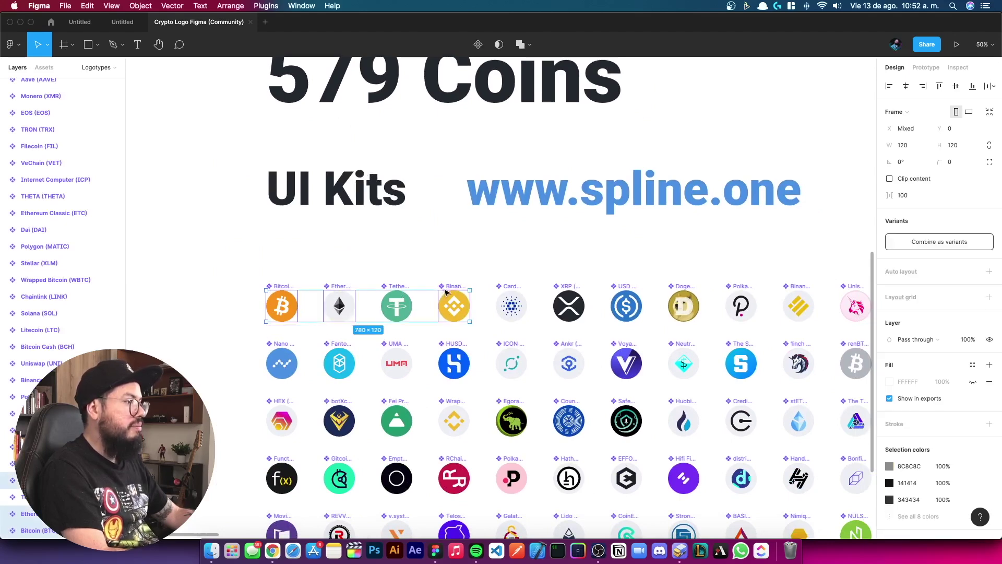
left_click(682, 287, "shift")
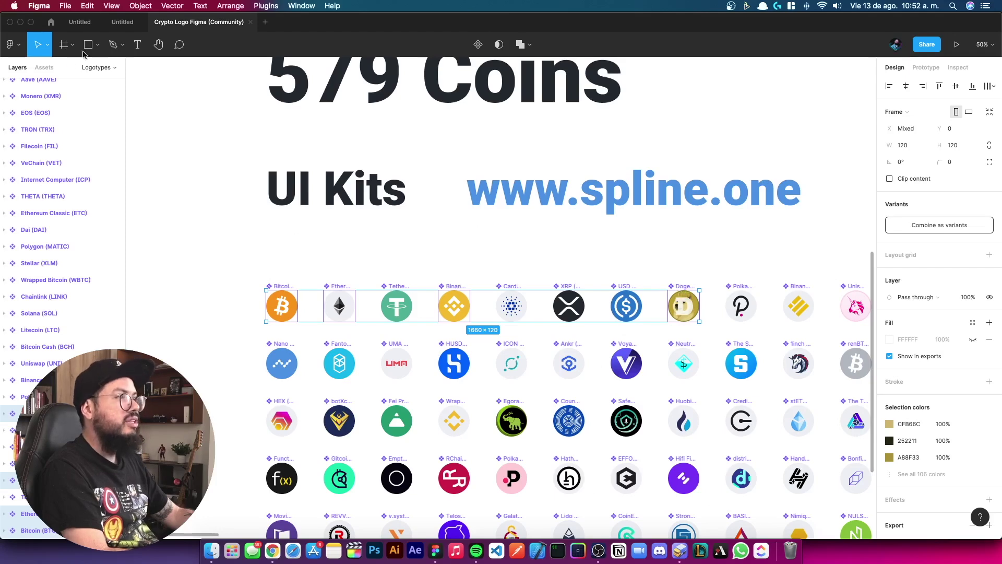
left_click(79, 22)
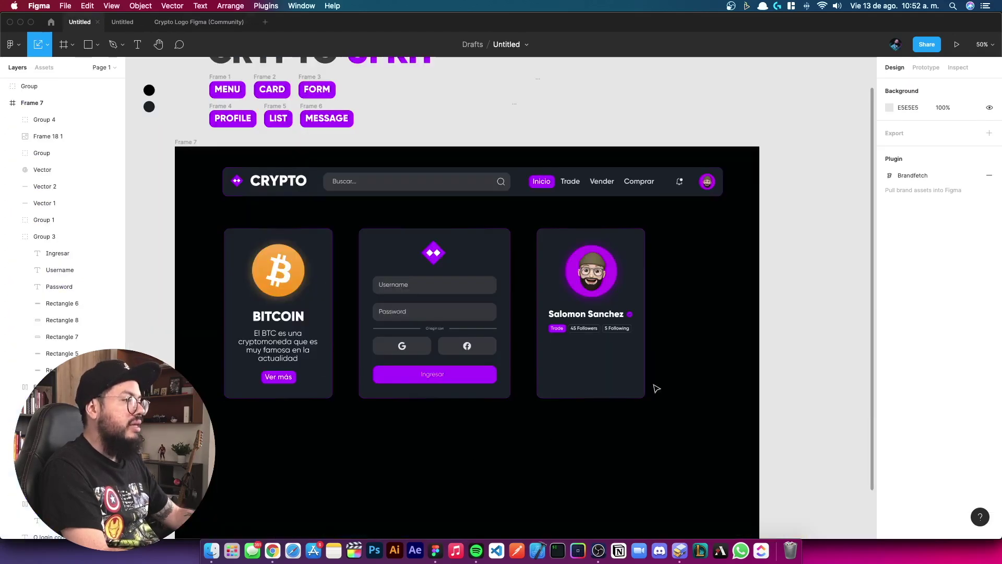
Paste the four coin icons as an auto-layout row inside the UI frame.
key("ctrl+v")
key("minus")
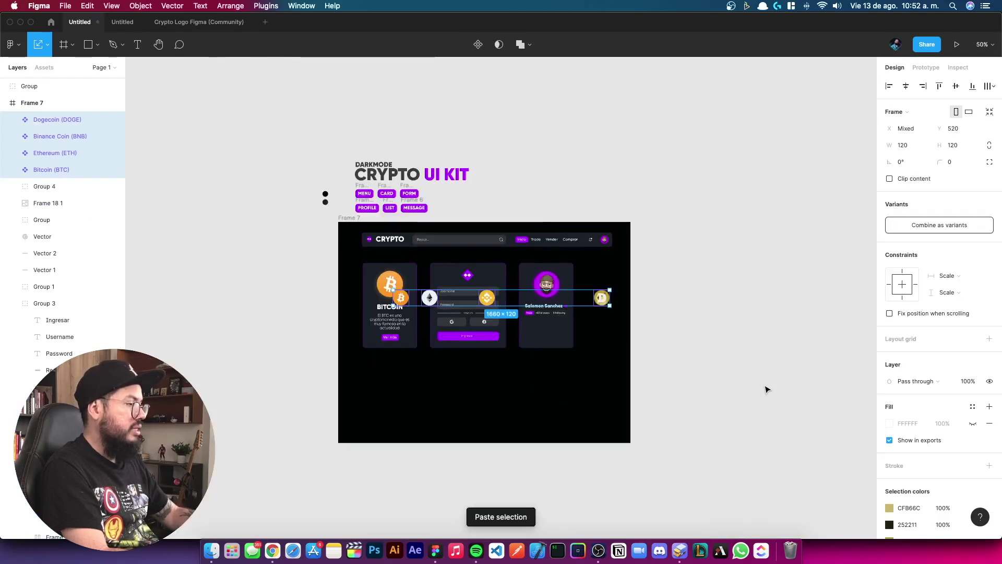
left_click_drag(487, 303, 758, 302)
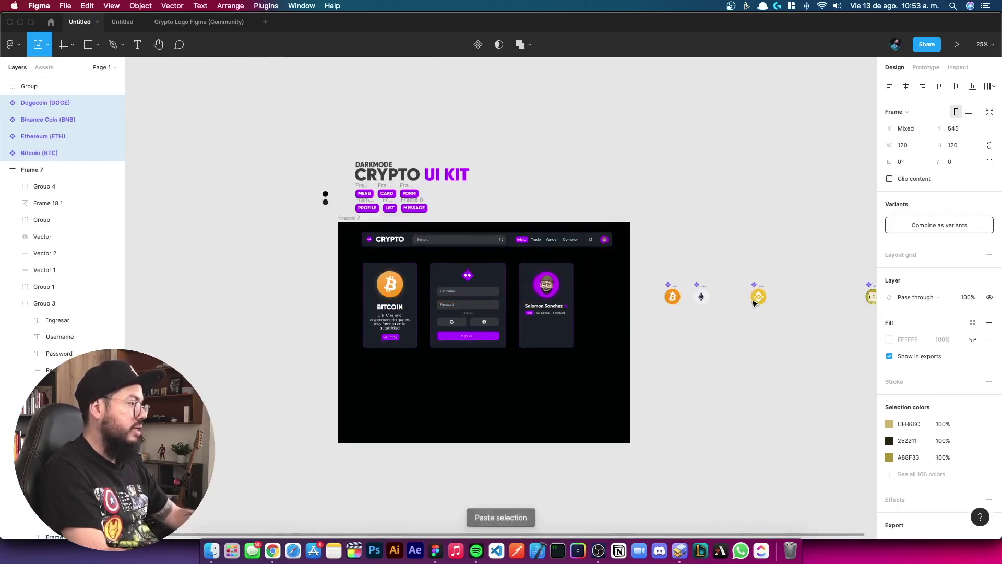
key("shift+a")
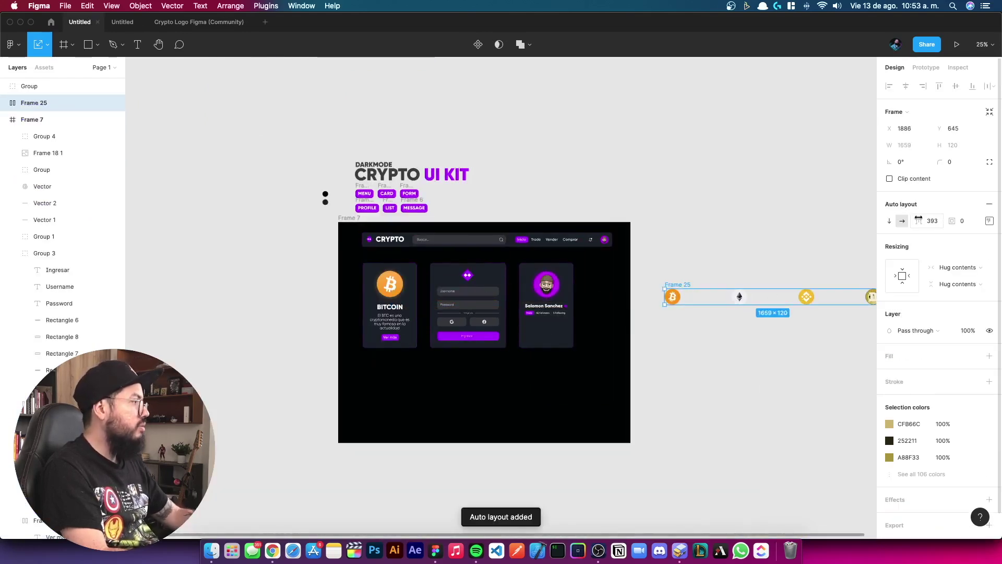
mouse_move(918, 221)
left_mouse_down()
mouse_move(778, 244)
mouse_move(278, 373)
left_mouse_up()
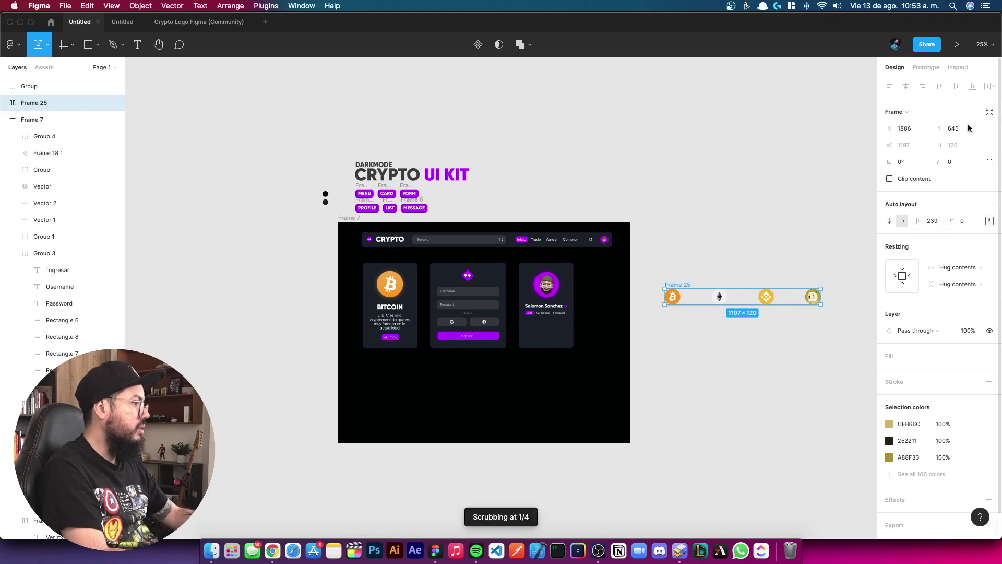
left_click_drag(682, 289, 547, 337)
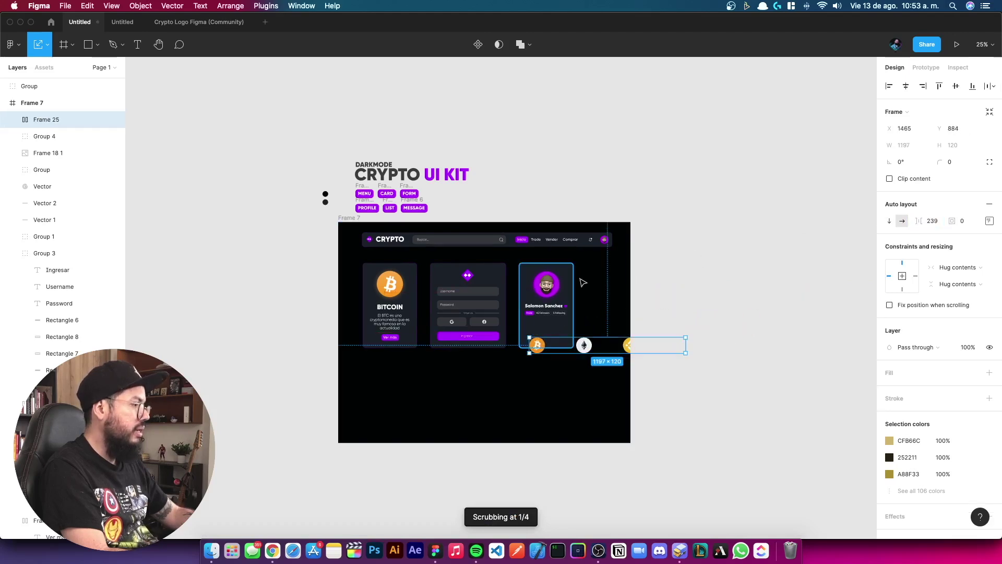
Scale the coin row down, set its gap to 30 and center it under the tags.
key("super+equal")
left_click_drag(917, 223, 703, 249)
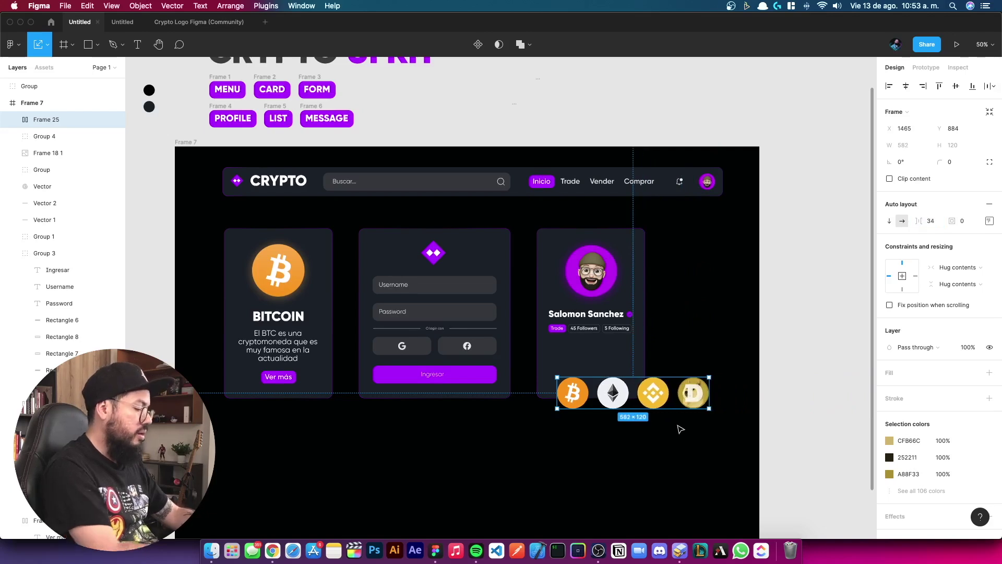
mouse_move(667, 392)
left_mouse_down()
mouse_move(614, 391)
mouse_move(593, 354)
left_mouse_up()
key("shift+0")
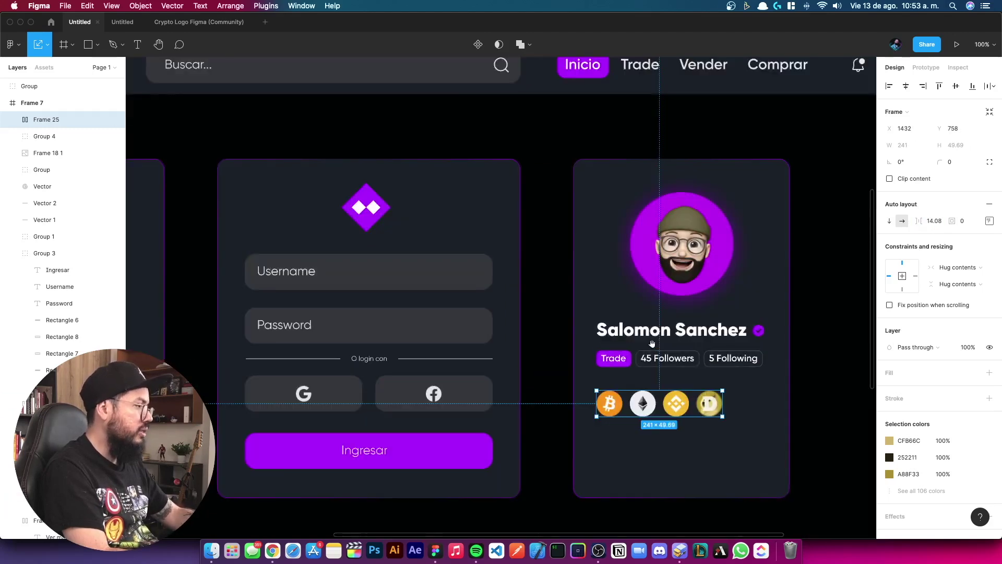
scroll(652, 343, "right", 3)
scroll(652, 343, "down", 1)
left_click_drag(916, 221, 932, 221)
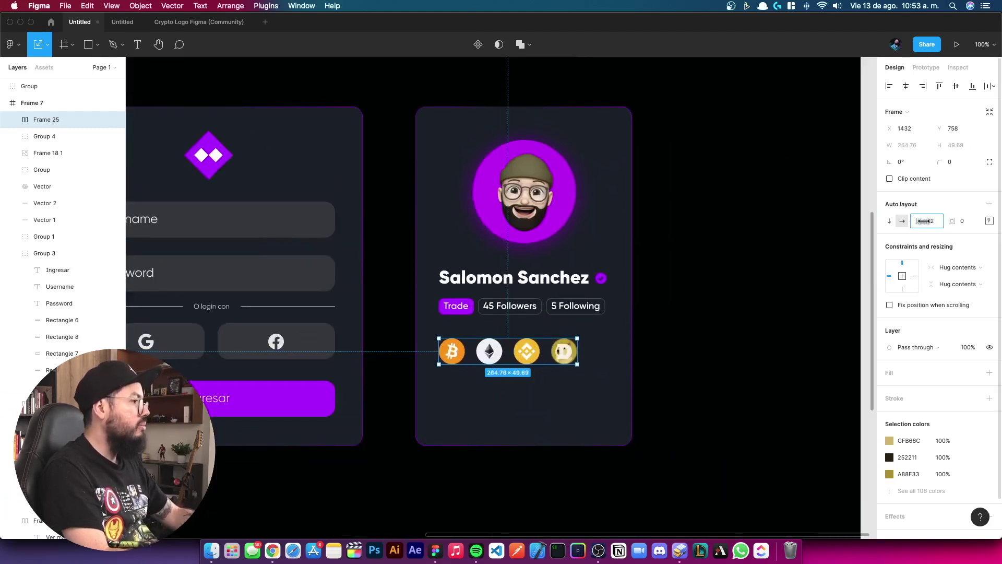
left_click_drag(537, 355, 545, 352)
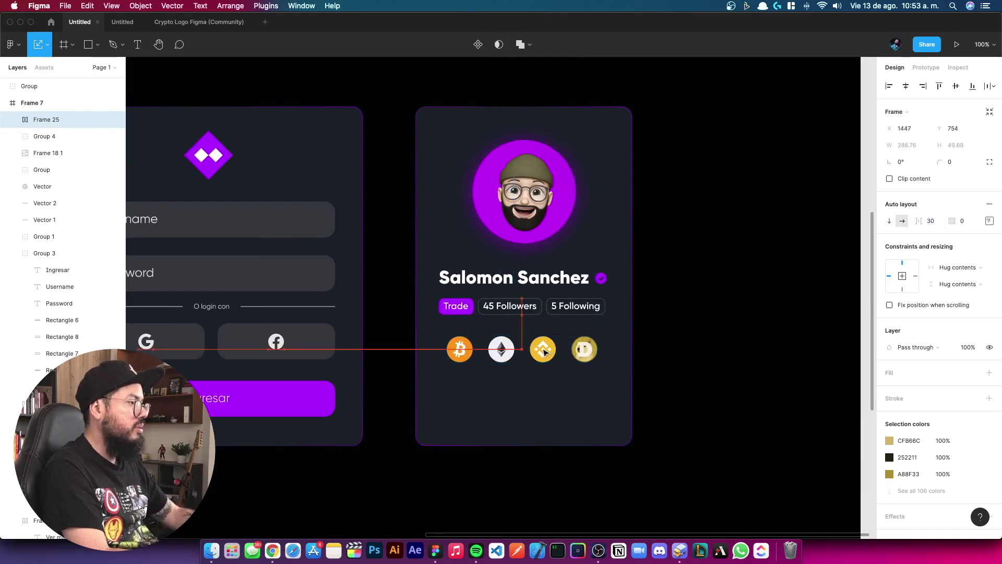
Draw a placeholder button-sized rectangle below the coin row, then delete it.
left_click(722, 348)
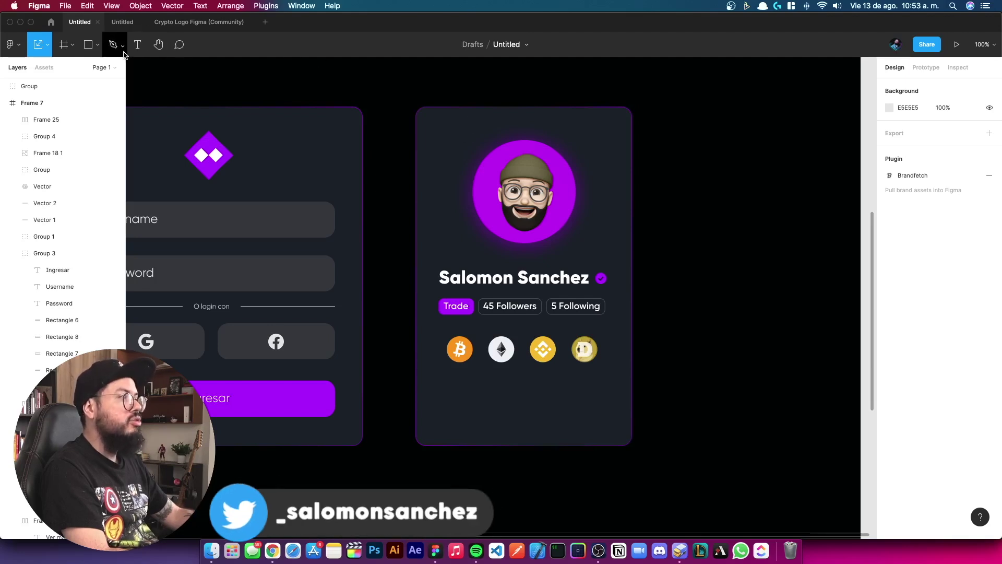
left_click(97, 45)
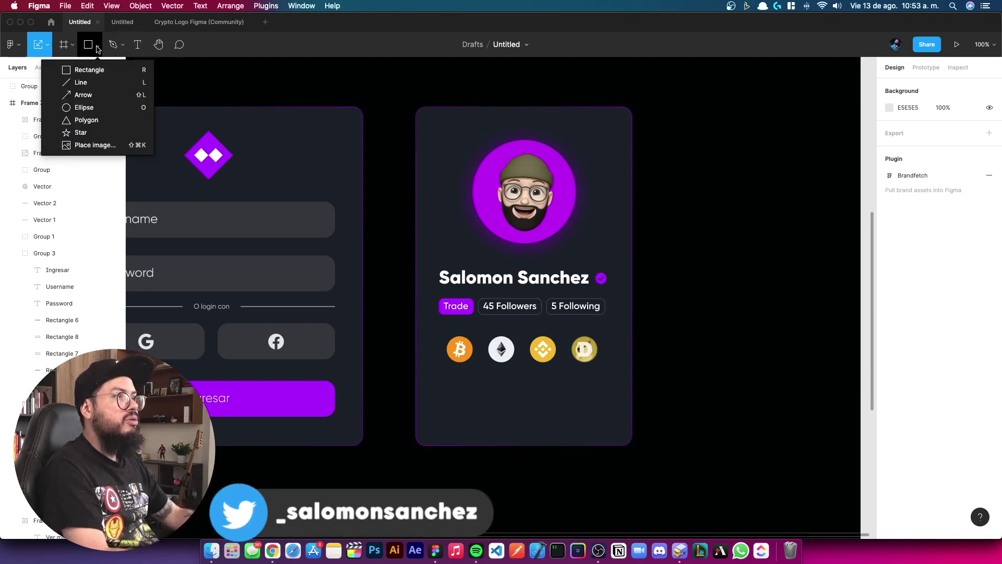
left_click(79, 70)
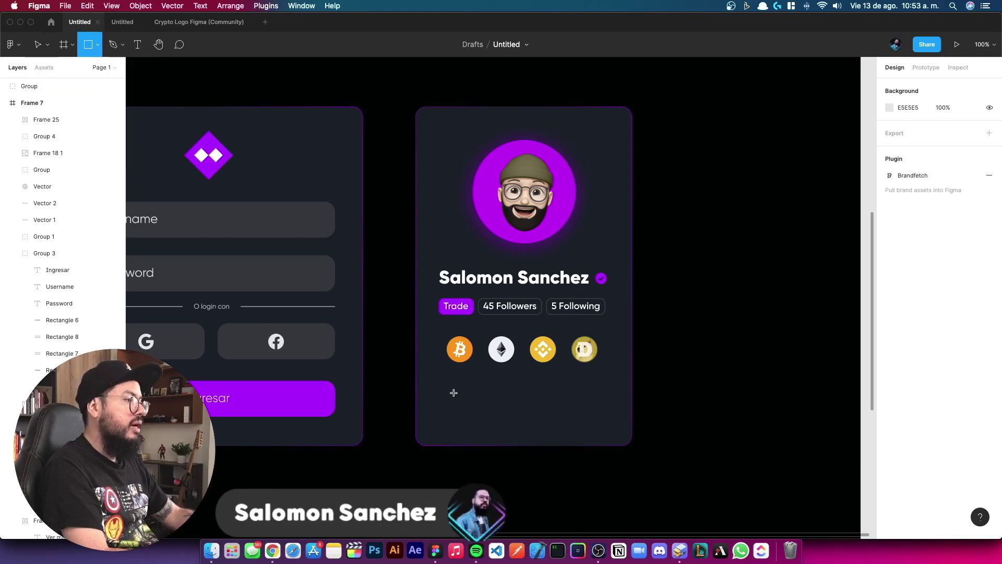
mouse_move(442, 384)
left_mouse_down()
mouse_move(548, 417)
mouse_move(605, 418)
left_mouse_up()
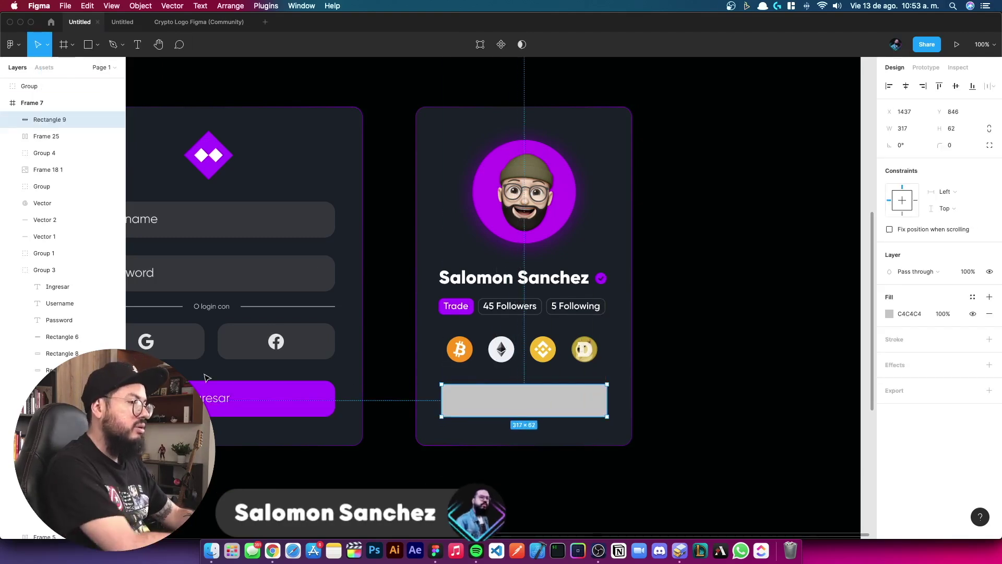
key("Delete")
Alt-drag a copy of the login form's purple Ingresar button onto the profile card.
left_click(245, 405)
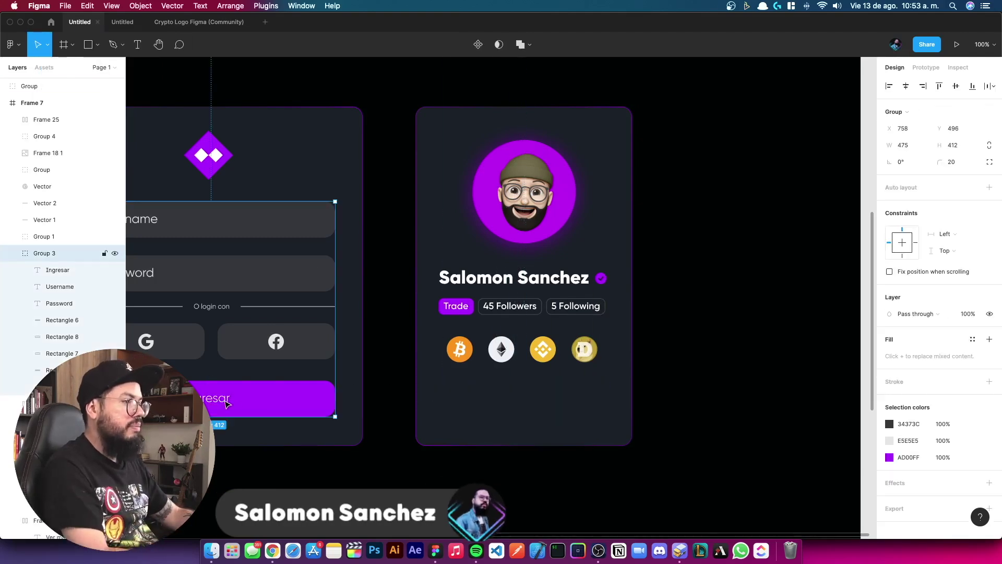
left_click(257, 401, "shift")
left_click_drag(258, 401, 621, 401)
key("Escape")
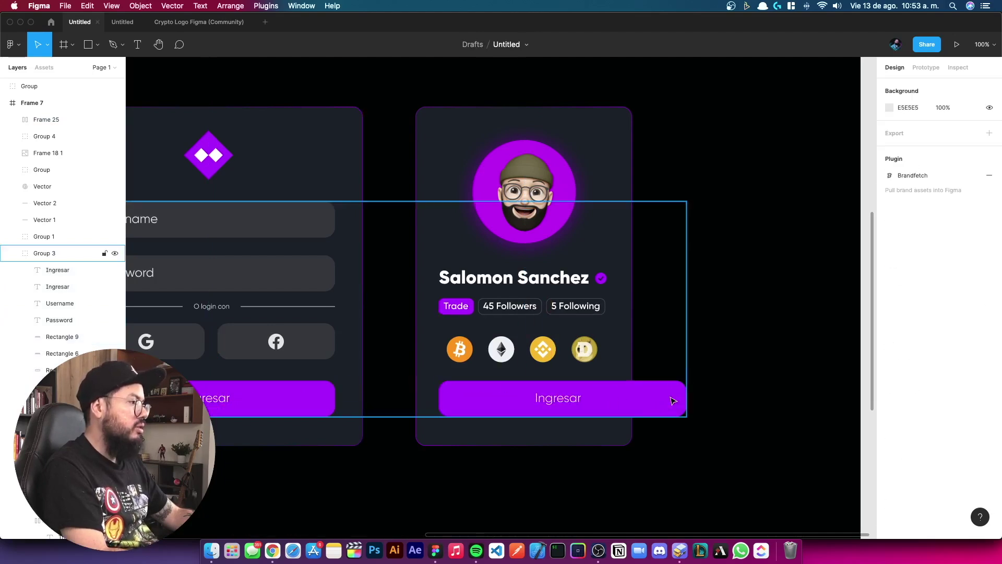
left_click(702, 413)
Move the copied button out of Group 3 and narrow it to about 323 px.
left_click(662, 399)
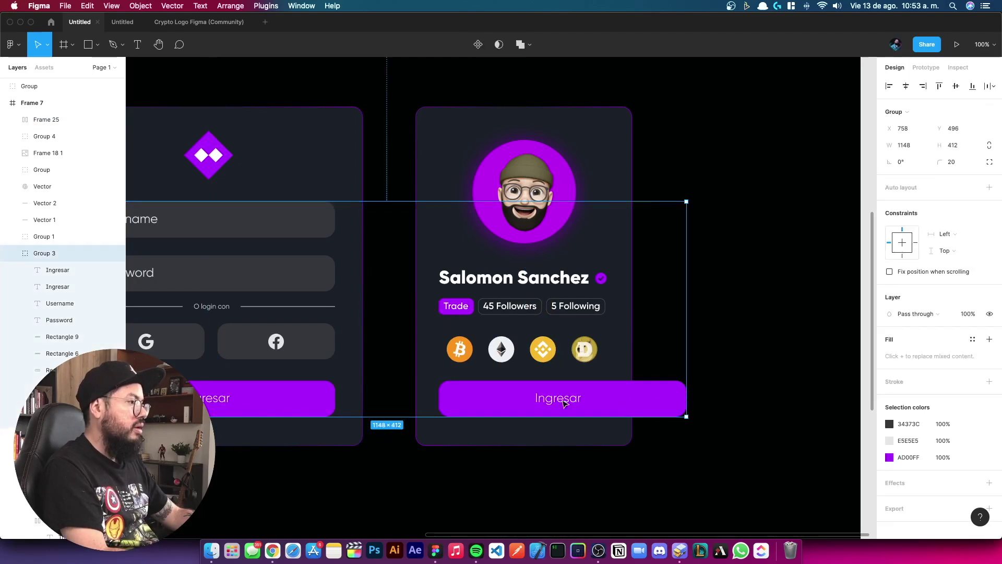
double_click(558, 398)
left_click(595, 400, "shift")
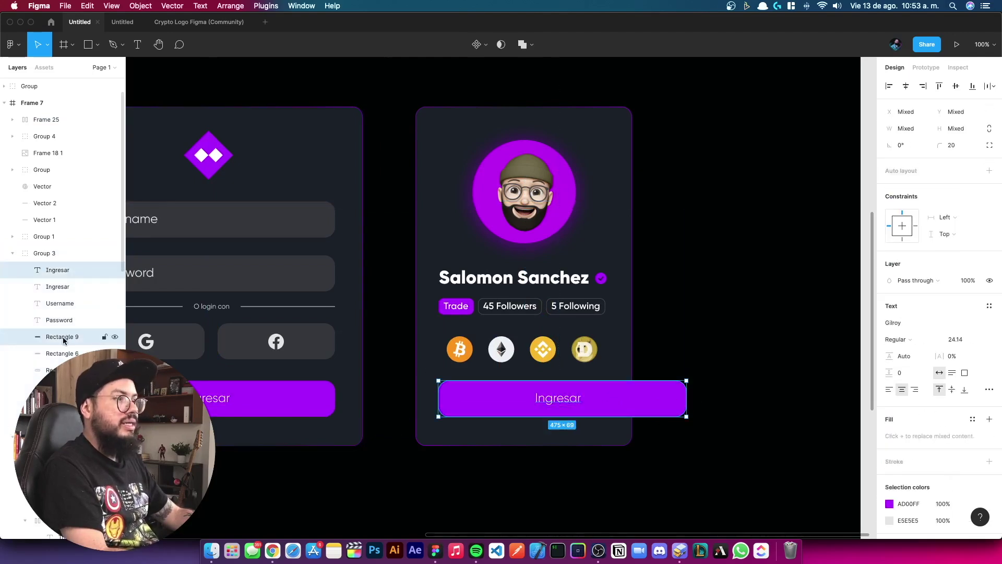
left_click_drag(63, 336, 47, 112)
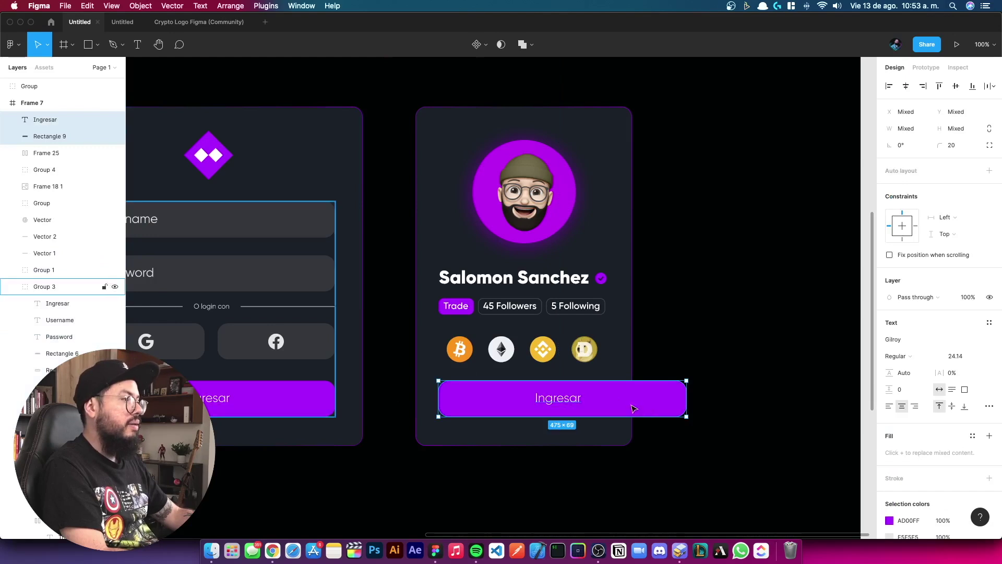
left_click_drag(683, 403, 610, 400)
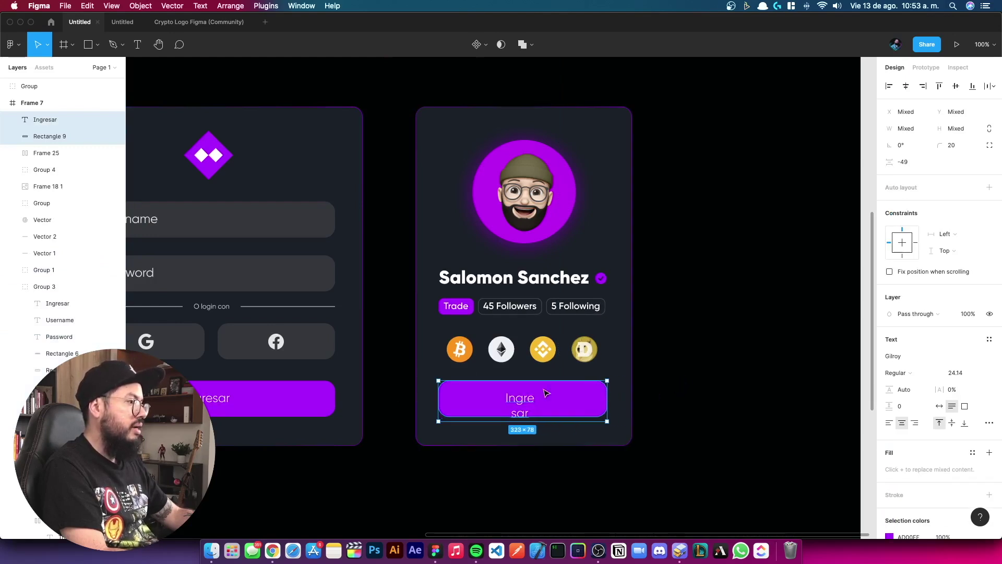
Change the button label to 'Contactar' with auto width so it fits on one line.
double_click(521, 404)
type("Conta")
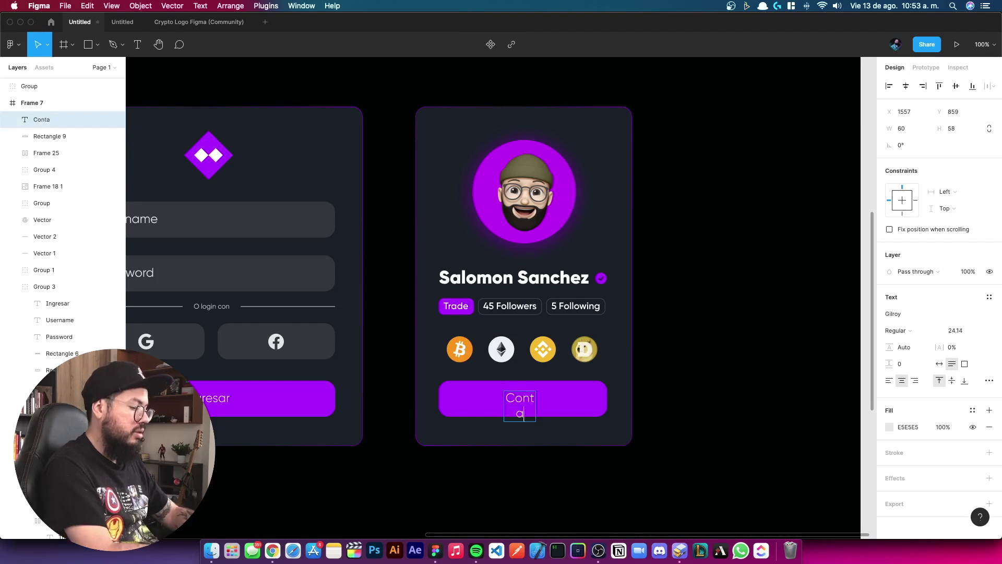
type("ctar")
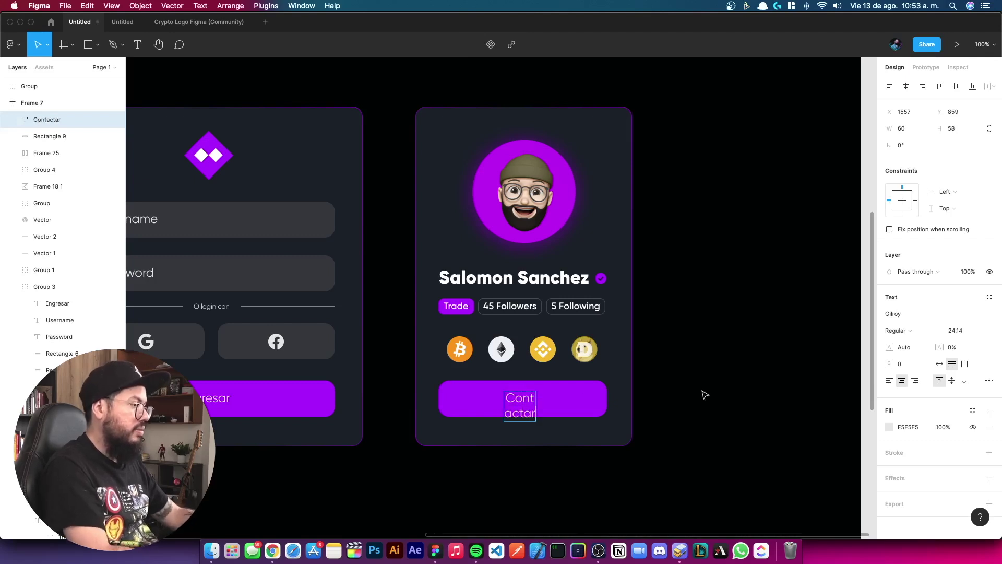
key("Escape")
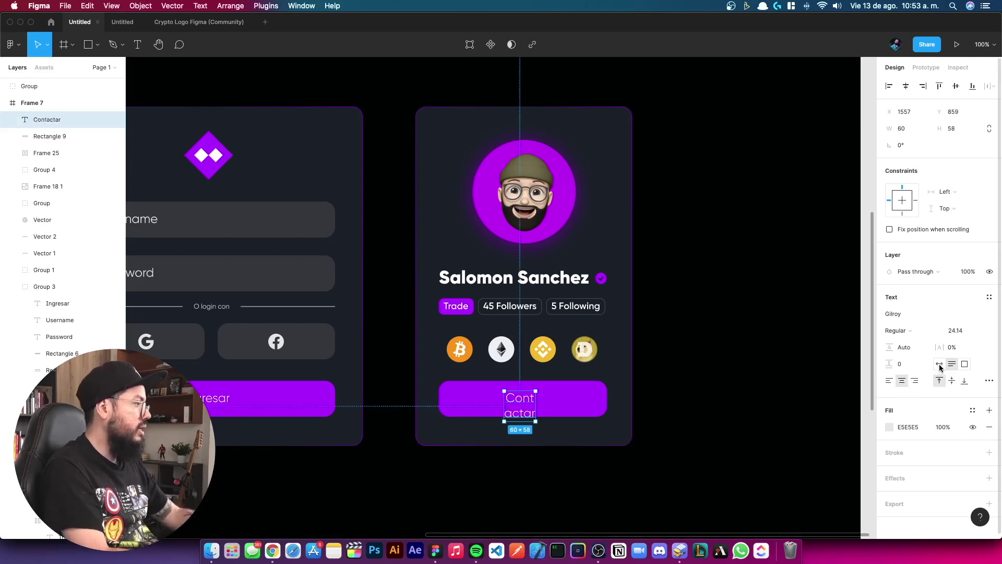
left_click(940, 364)
left_click(741, 406)
scroll(740, 406, "up", 3)
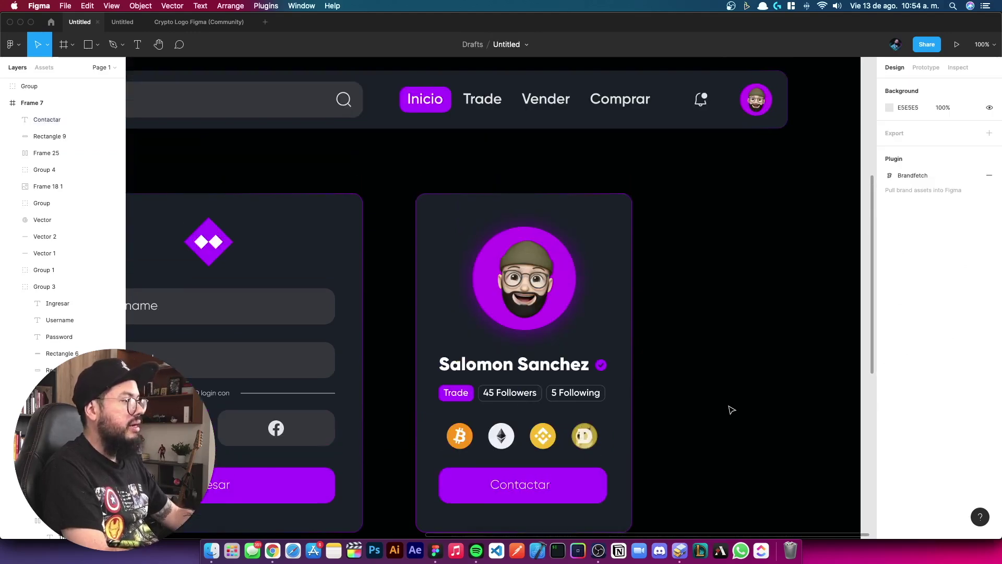
scroll(732, 410, "down", 3)
key("minus")
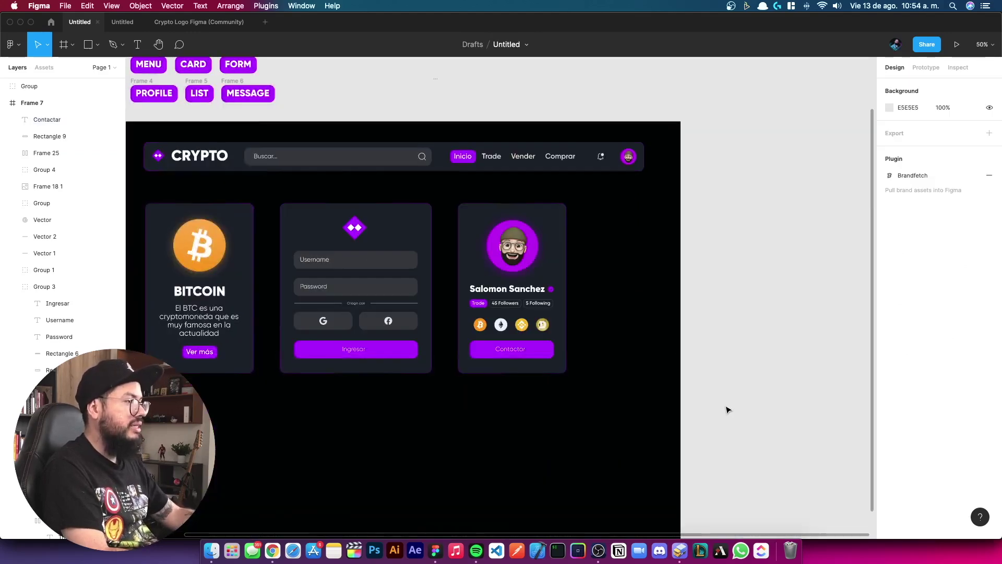
scroll(733, 366, "left", 2)
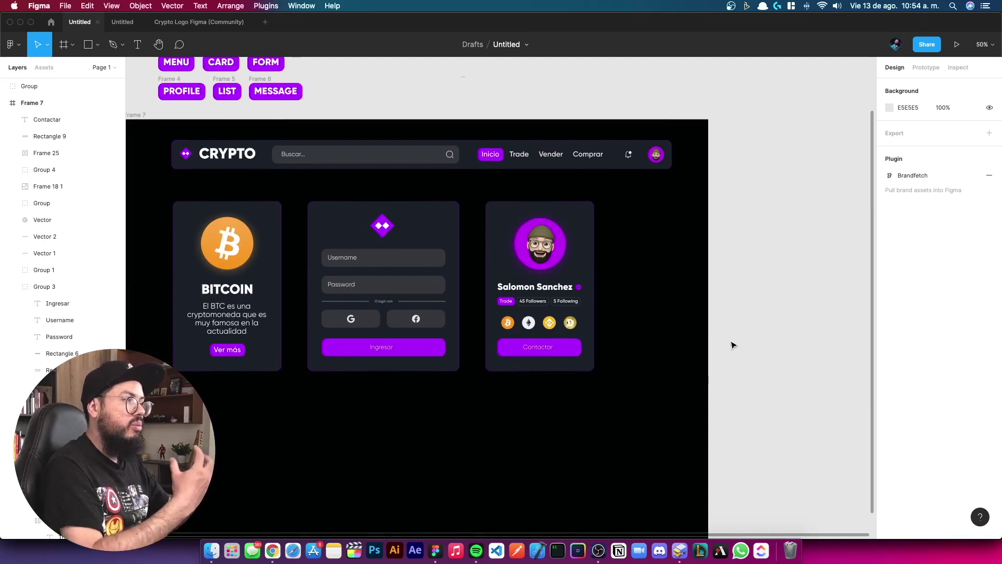
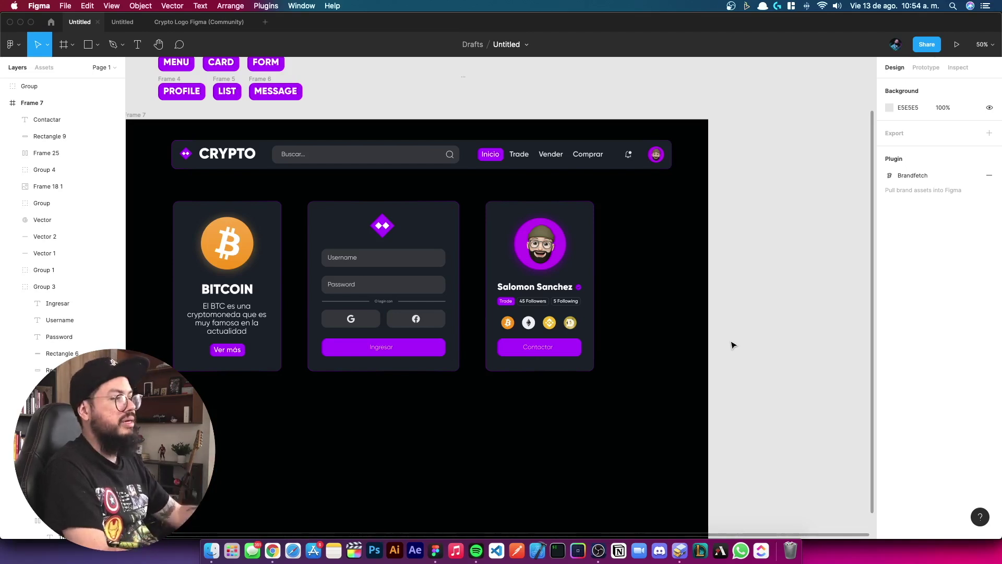
Duplicate the Bitcoin card's dark background rectangle to below the cards.
scroll(402, 202, "up", 3)
scroll(402, 202, "left", 3)
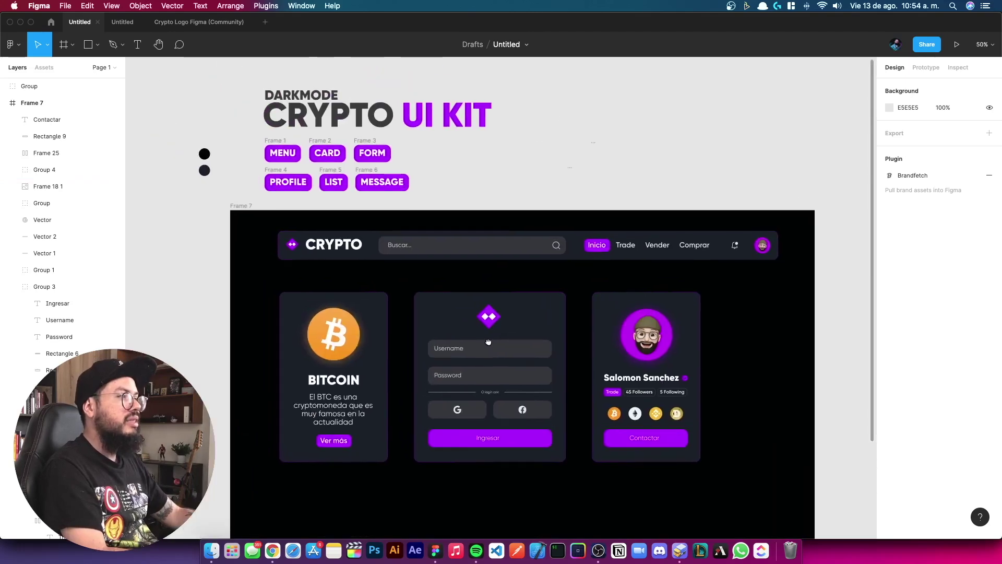
scroll(447, 184, "down", 1)
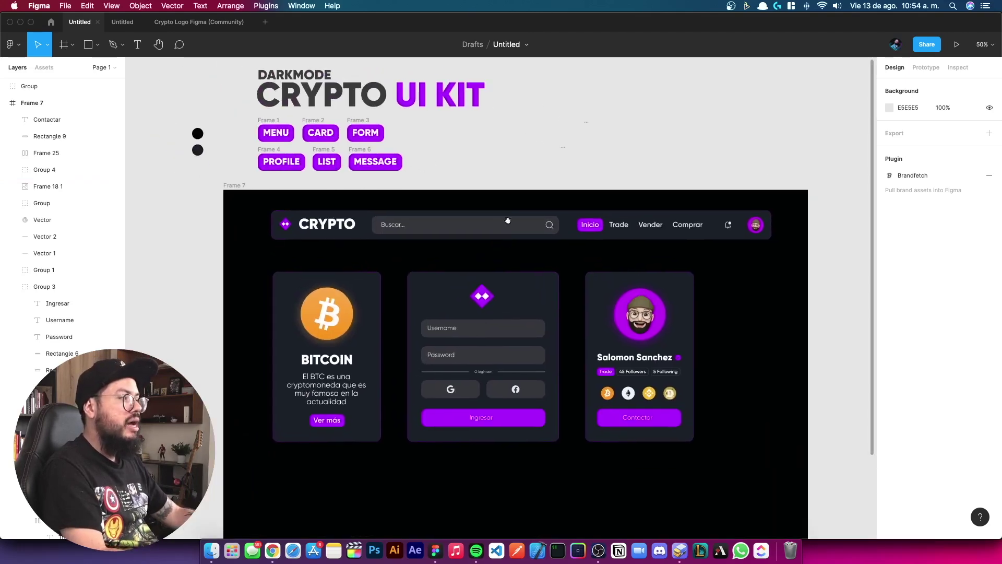
scroll(459, 156, "down", 3)
scroll(470, 128, "up", 1)
scroll(491, 180, "right", 1)
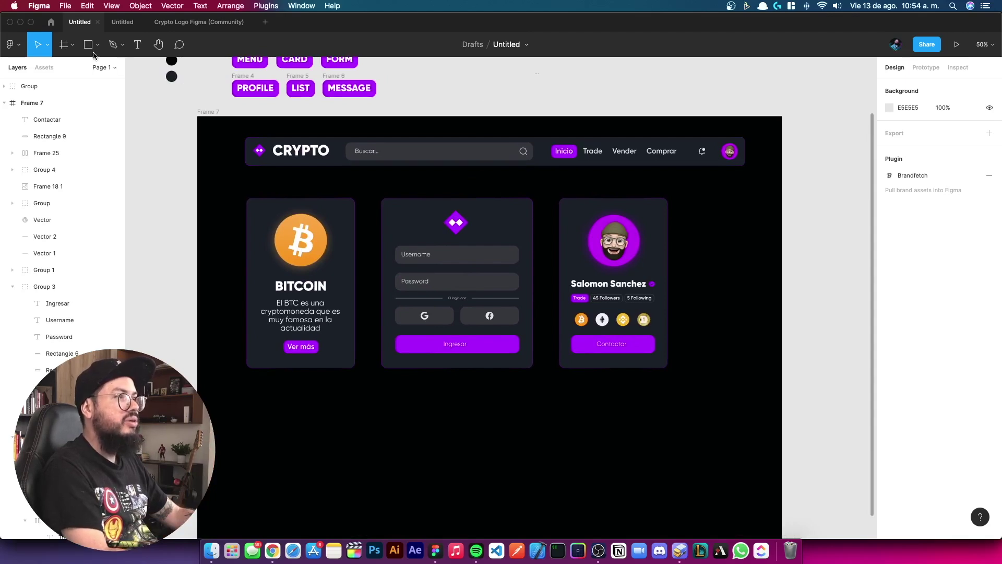
left_click(336, 141)
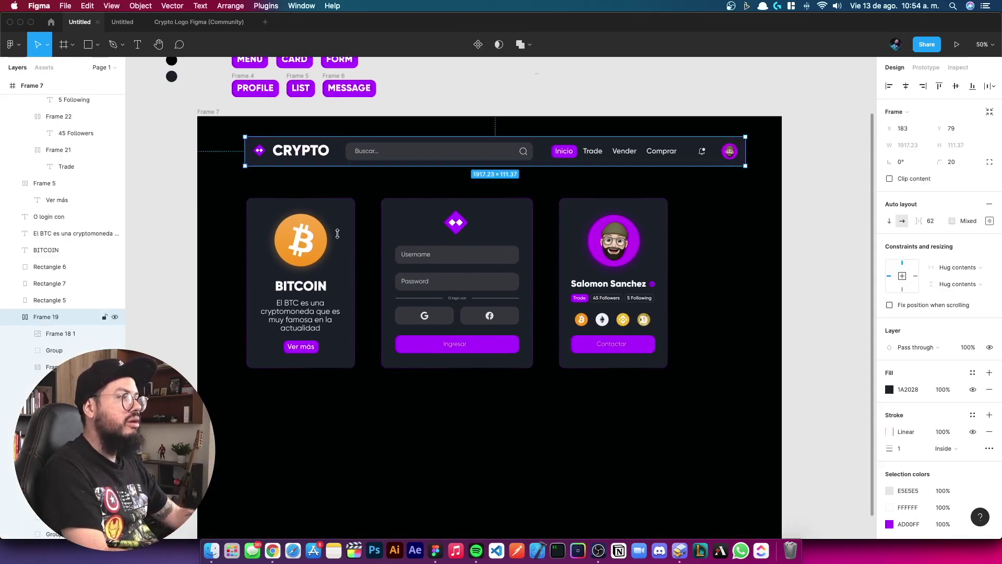
left_click(97, 45)
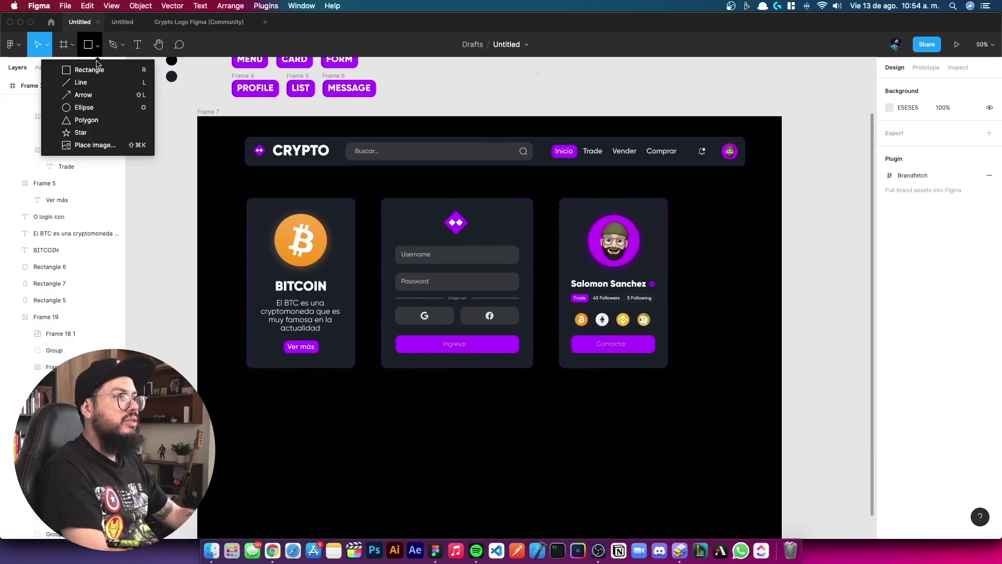
left_click(250, 221)
left_click_drag(264, 218, 269, 420)
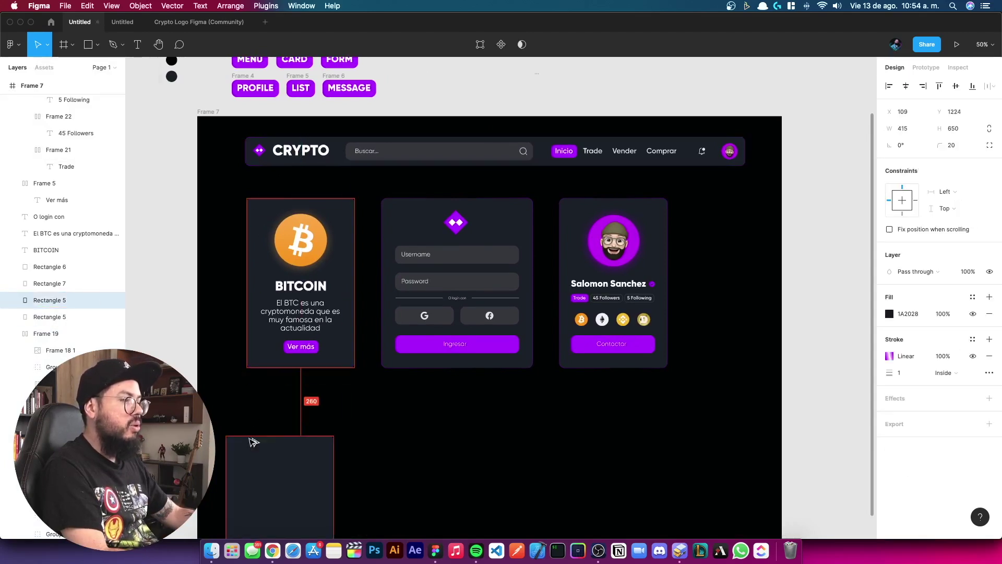
Stretch the copy across all three cards and flatten it to a 1612 × 81 bar.
left_click_drag(356, 459, 666, 445)
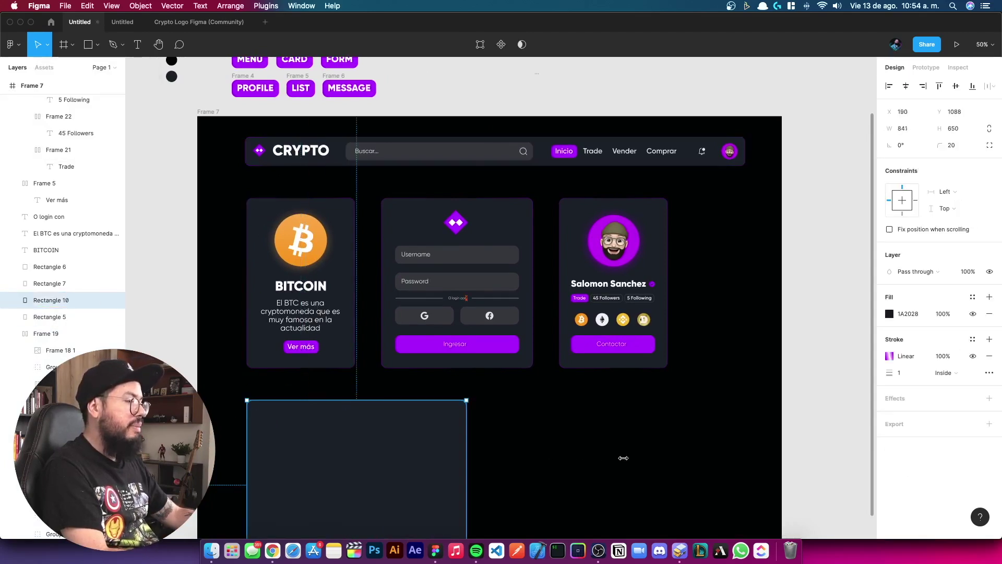
left_click_drag(605, 479, 603, 362)
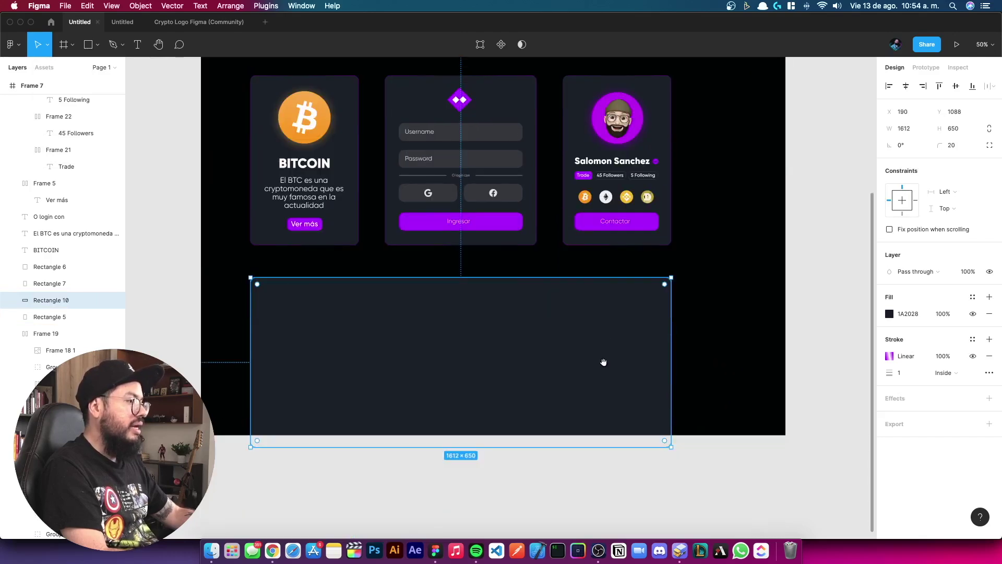
left_click_drag(534, 354, 525, 298)
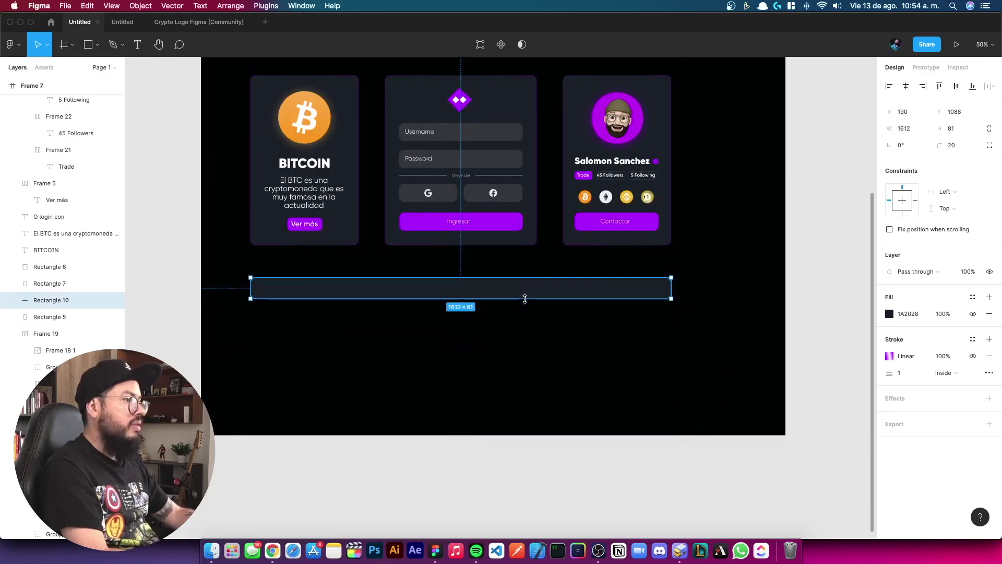
left_click(768, 291)
Copy the Bitcoin icon from the profile card's coin row into the bar's left end.
left_click(586, 197)
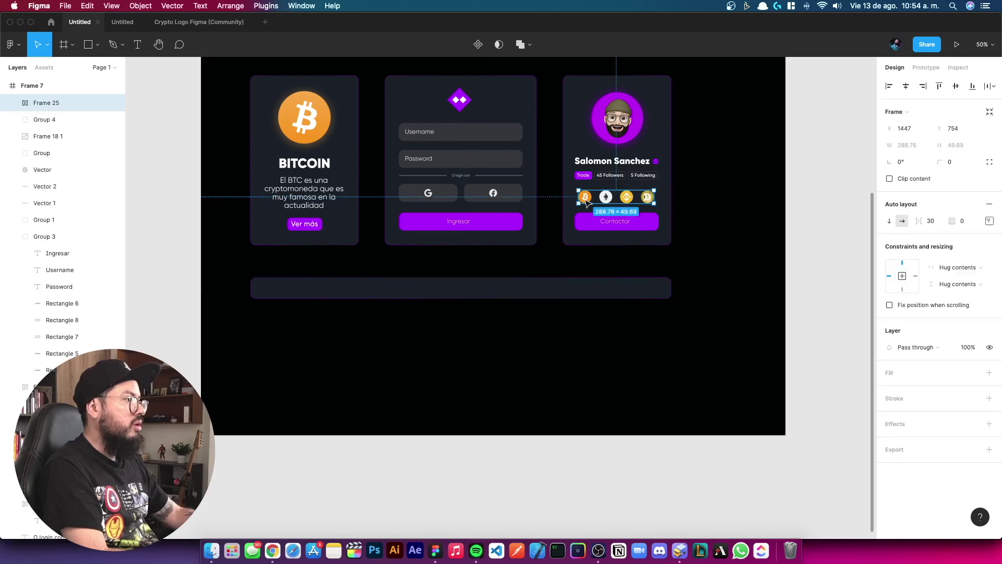
double_click(587, 199)
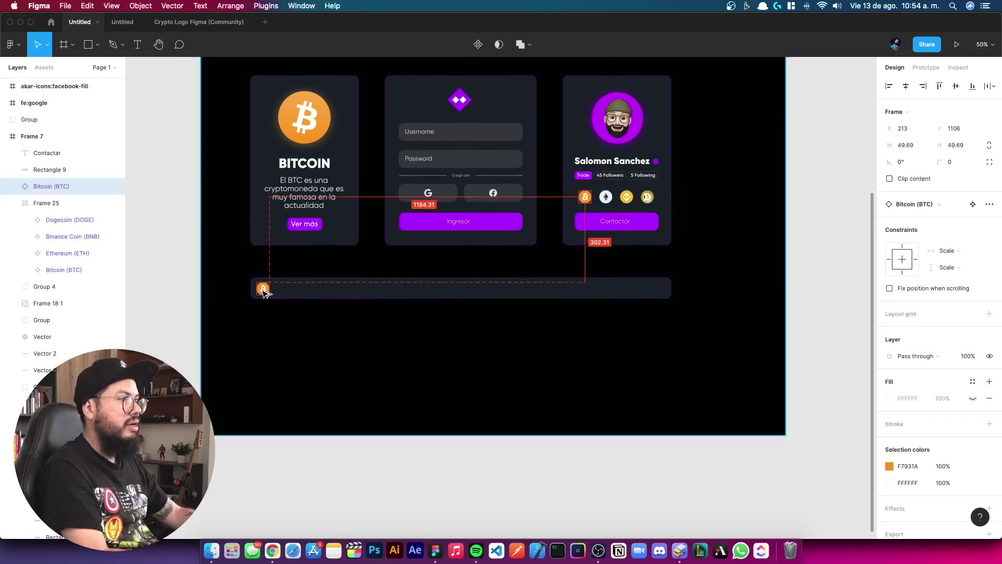
left_click_drag(335, 288, 257, 285)
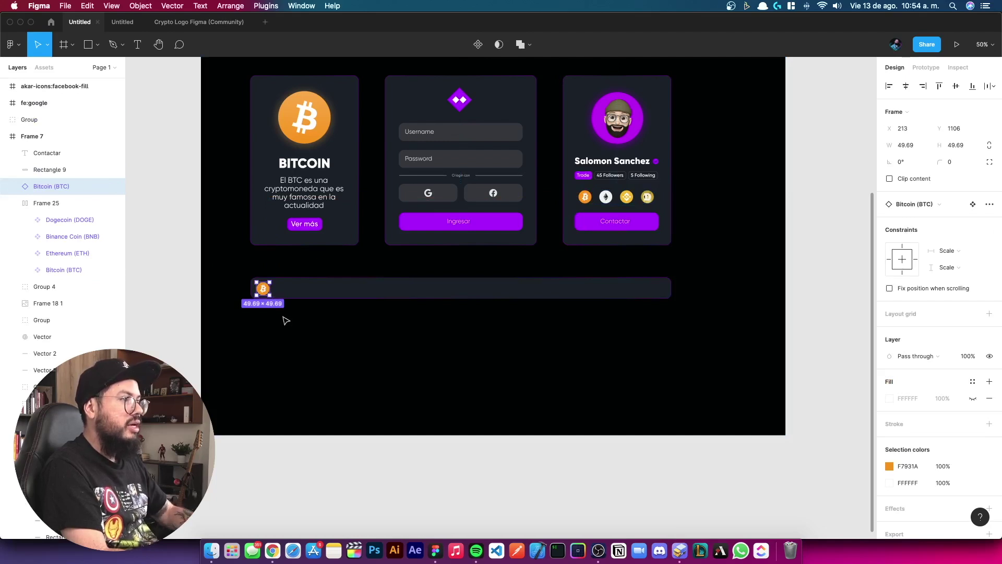
key("Up")
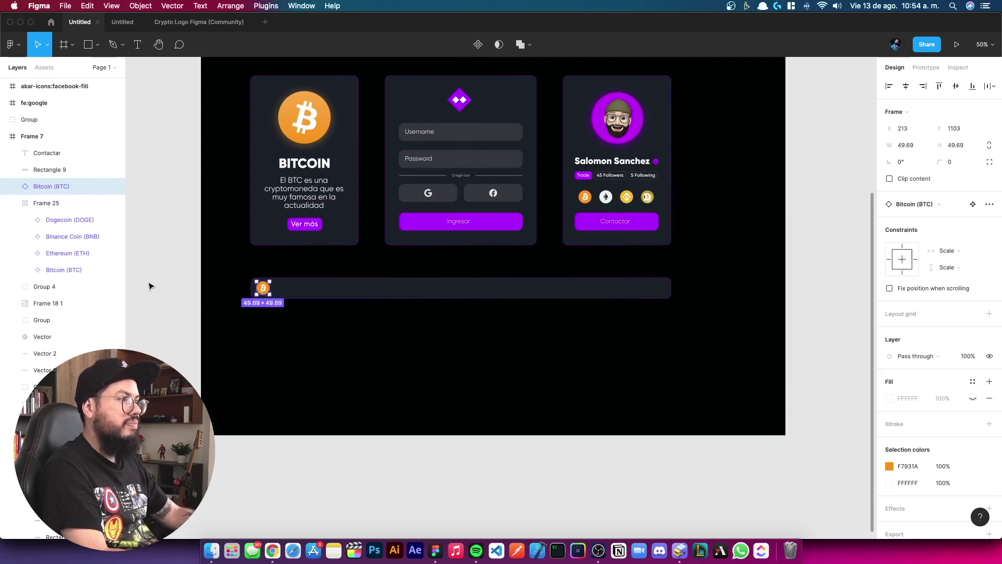
left_click(149, 286)
Place a copy of the card's BITCOIN heading beside the icon, at font size 23.75.
scroll(506, 329, "up", 5)
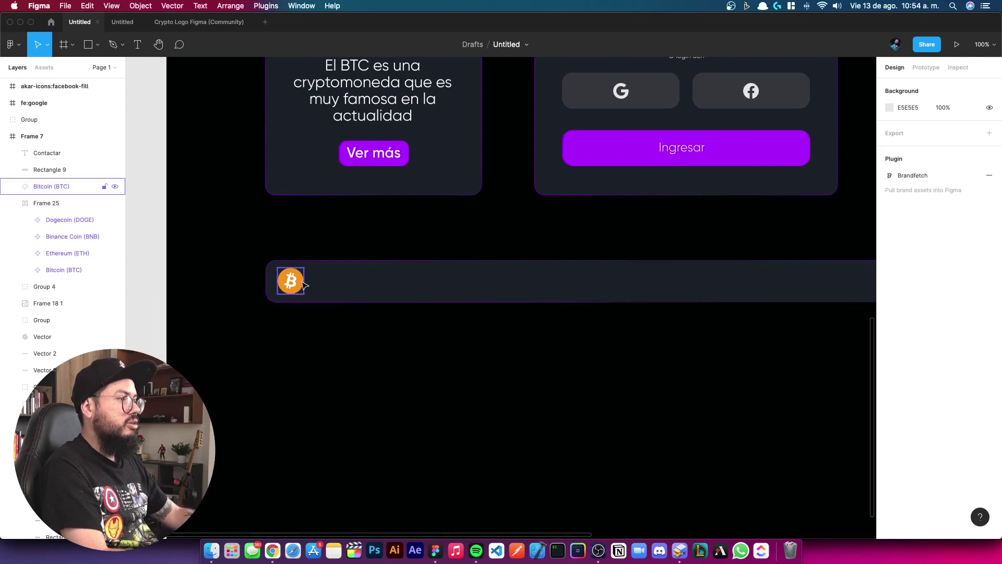
left_click(303, 282)
left_click(138, 44)
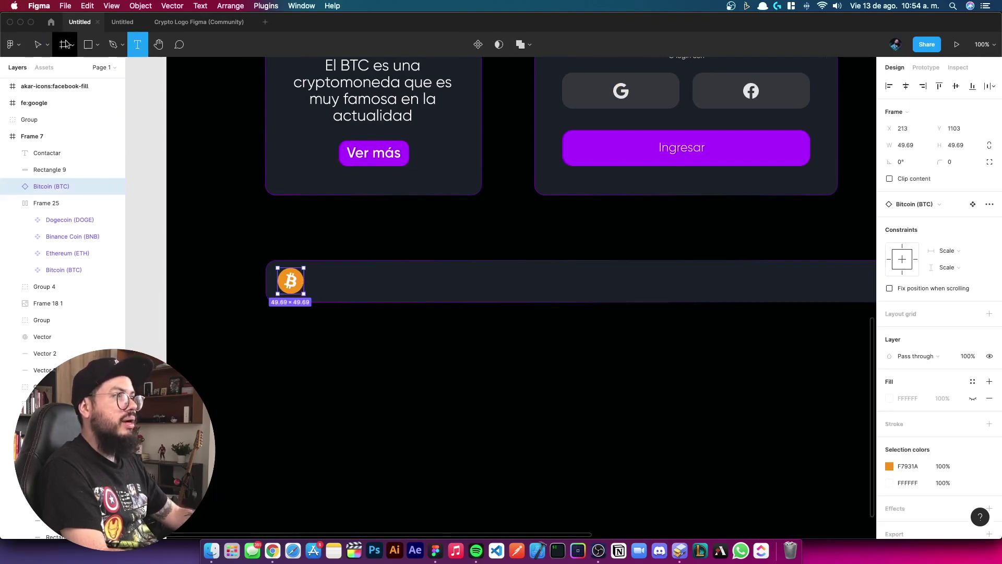
key("v")
mouse_move(445, 285)
left_mouse_down()
mouse_move(397, 439)
mouse_move(349, 425)
mouse_move(355, 416)
mouse_move(325, 432)
left_mouse_up()
left_click(350, 180)
key("k")
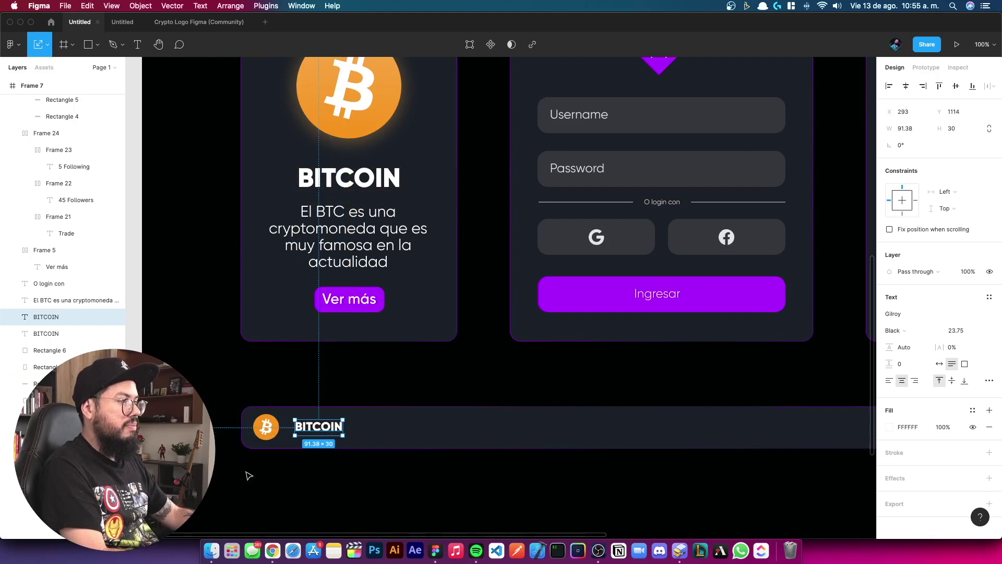
Add a one-line MONEDA heading above the coin icon in the bar.
left_click(249, 475)
key("ctrl+minus")
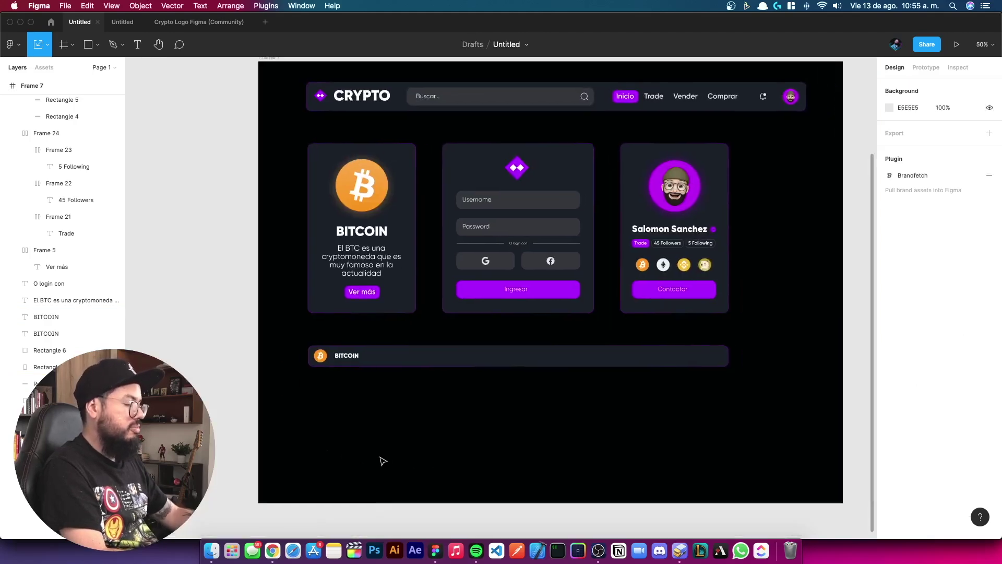
key("ctrl+plus")
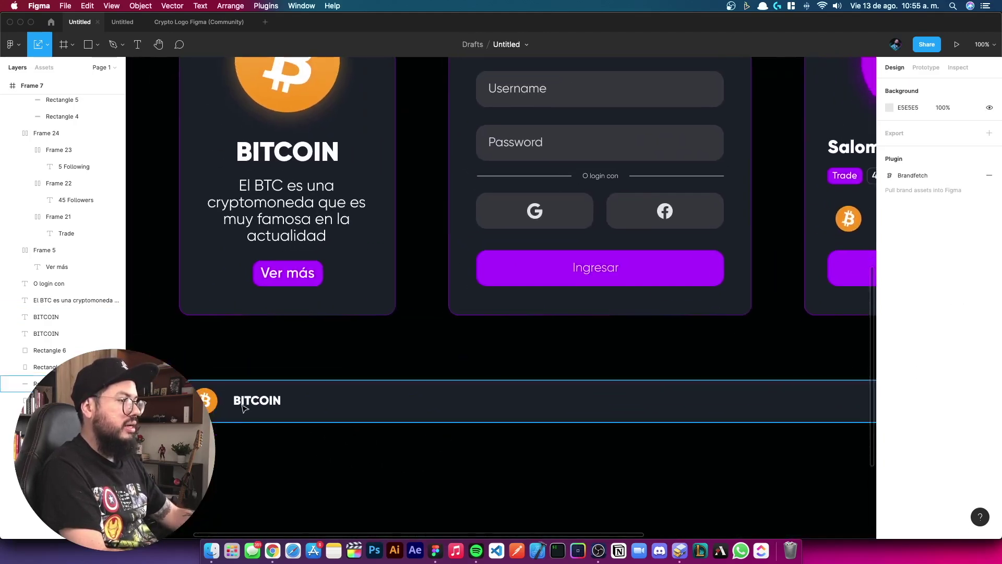
left_click_drag(244, 408, 248, 368, "alt")
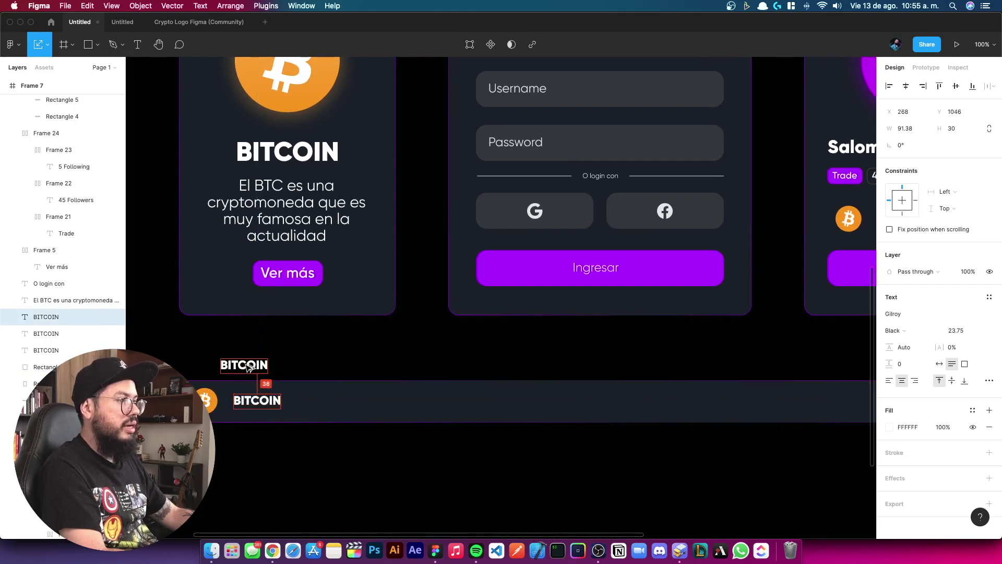
double_click(248, 365)
type("m")
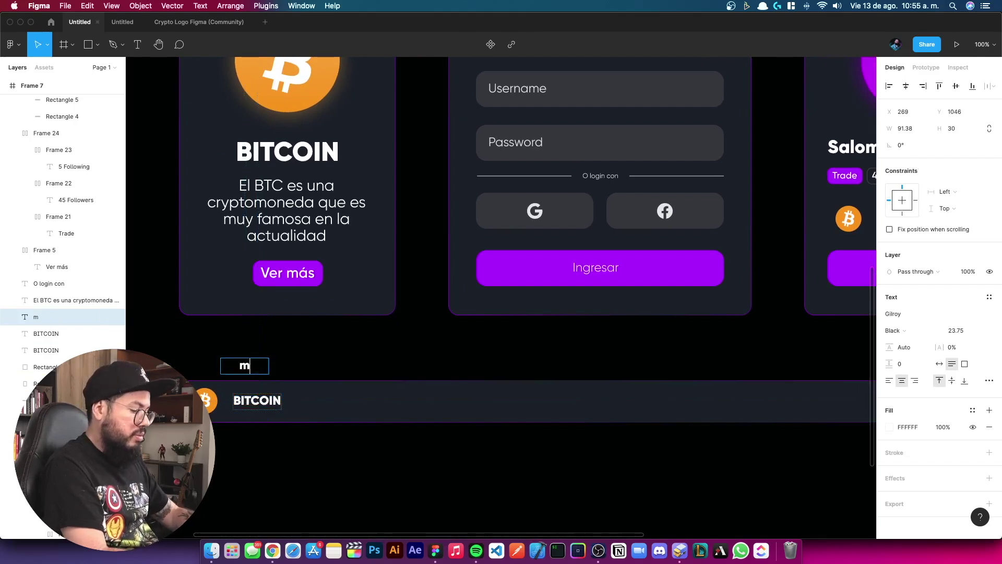
type("oneda")
key("BackSpace")
key("BackSpace")
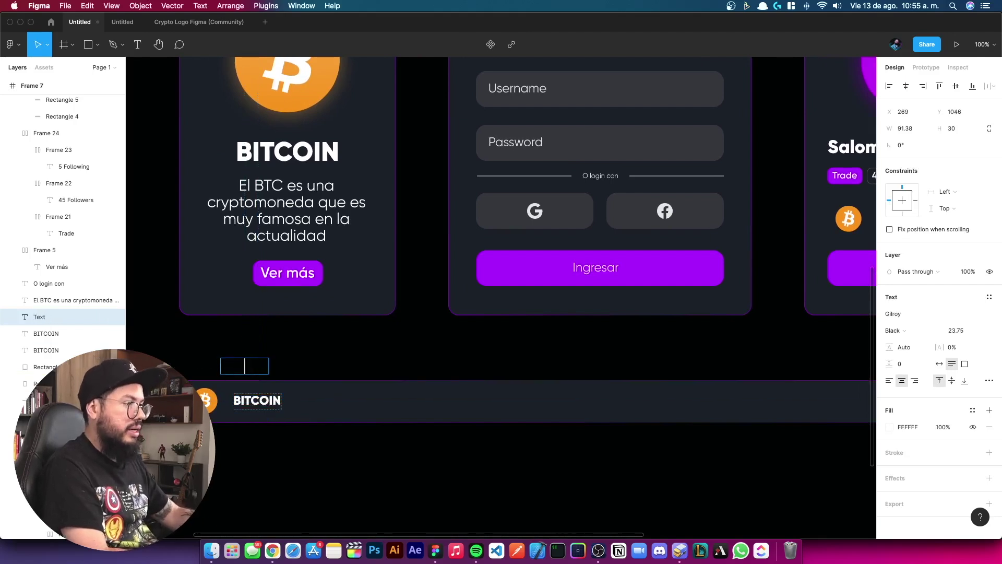
type("MONEDA")
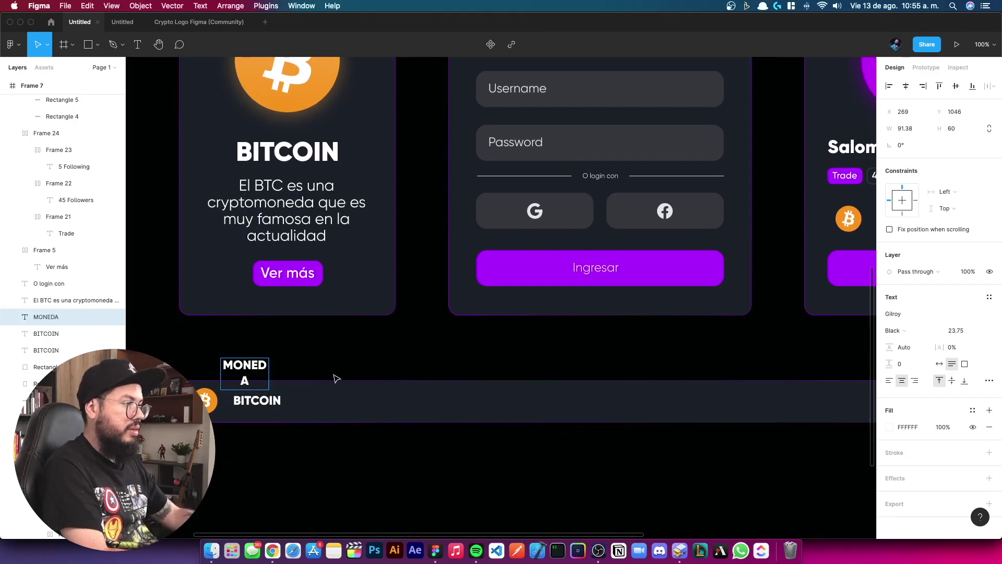
left_click(939, 364)
left_click(358, 366)
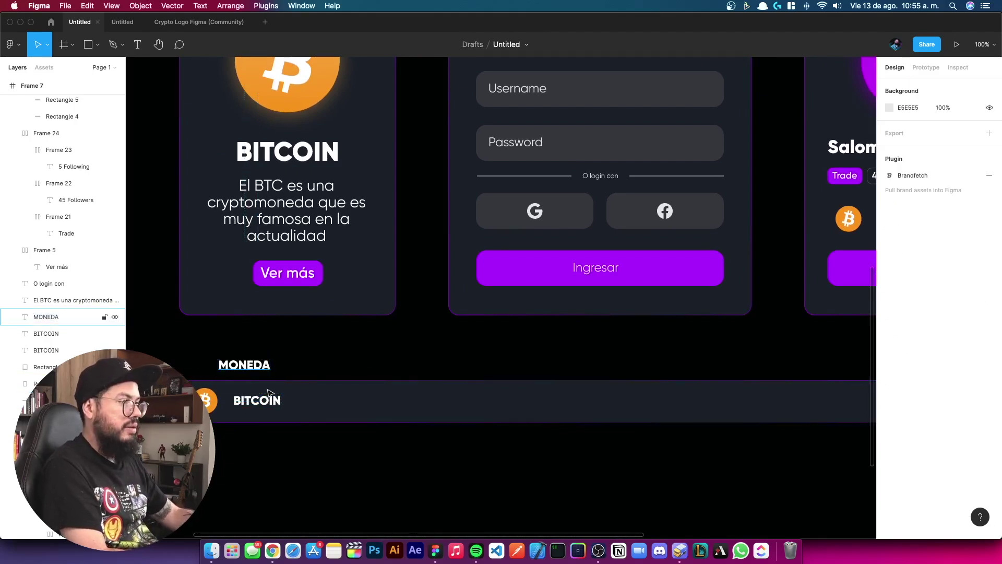
left_click_drag(229, 368, 207, 368)
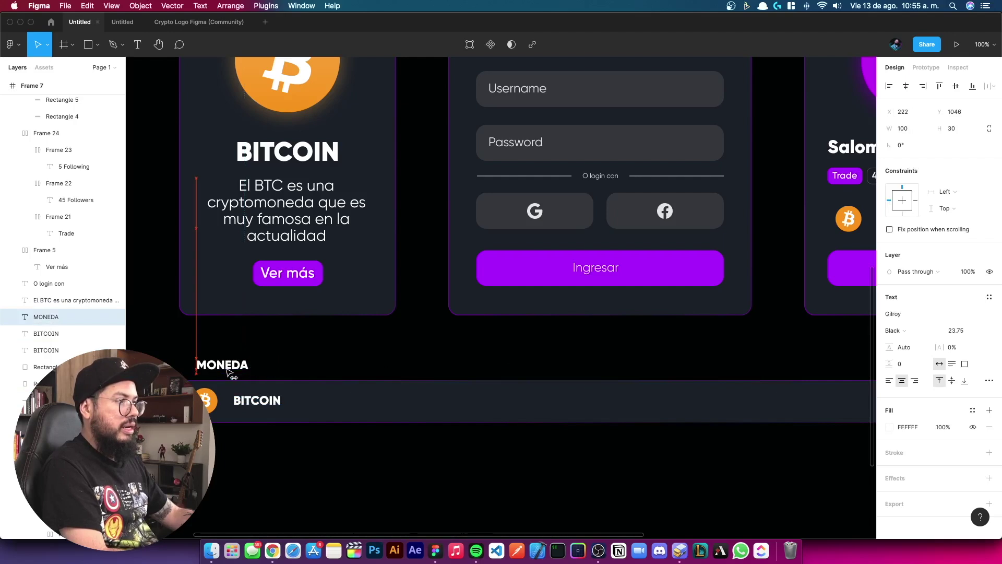
Duplicate the heading, icon and name to the right, renaming the heading COMPRA.
left_click(248, 411, "shift")
left_click(212, 402, "shift")
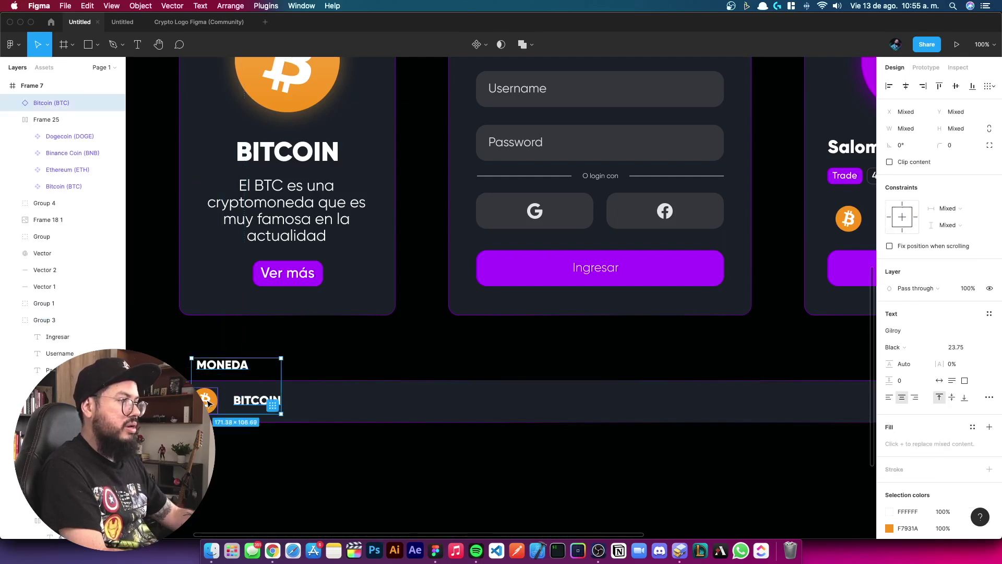
left_click_drag(256, 400, 455, 400)
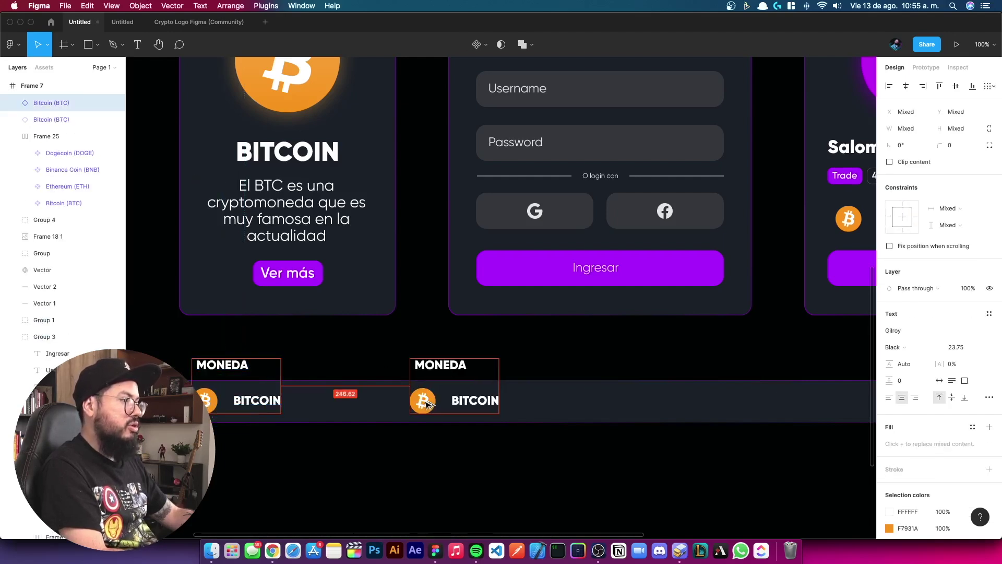
left_click(481, 448)
left_click(430, 368)
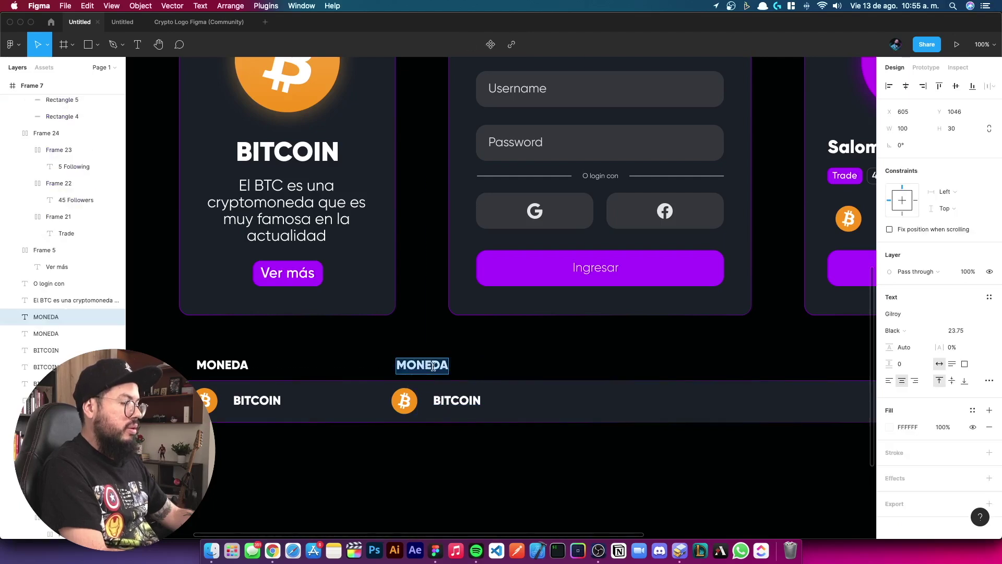
type("COM")
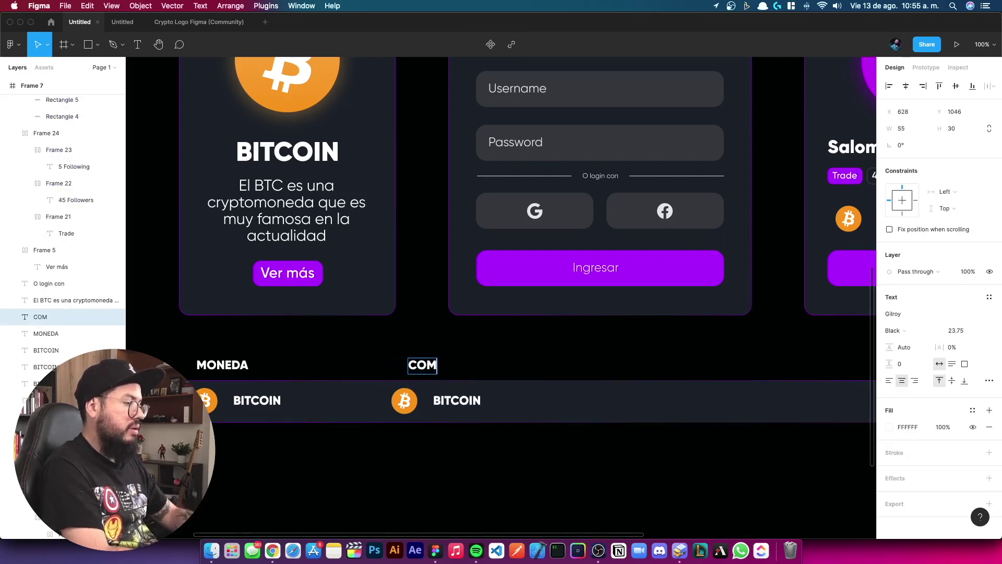
type("PRA")
Delete the duplicated icon and move the second BITCOIN text under COMPRA.
left_click(404, 400)
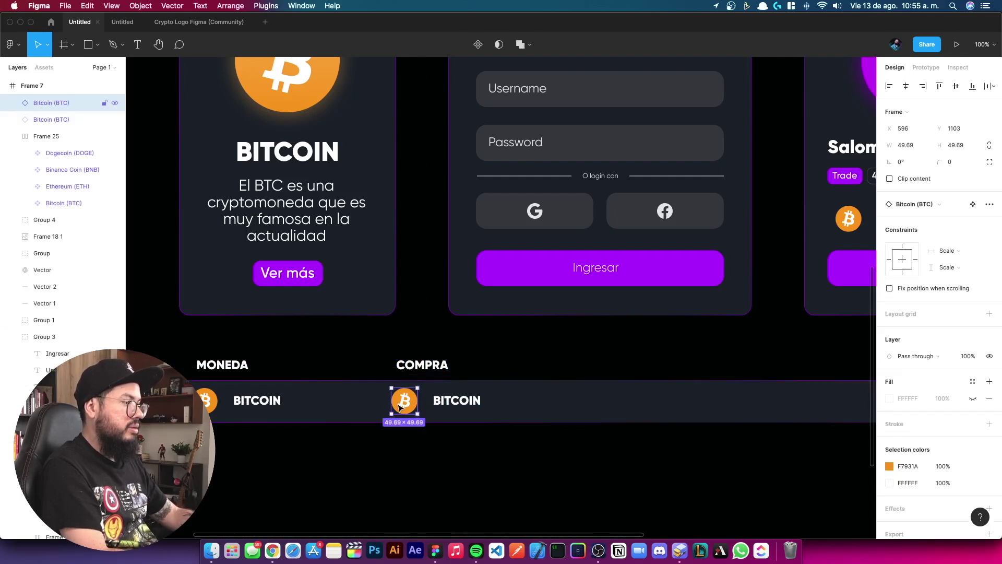
key("Delete")
left_click(454, 405)
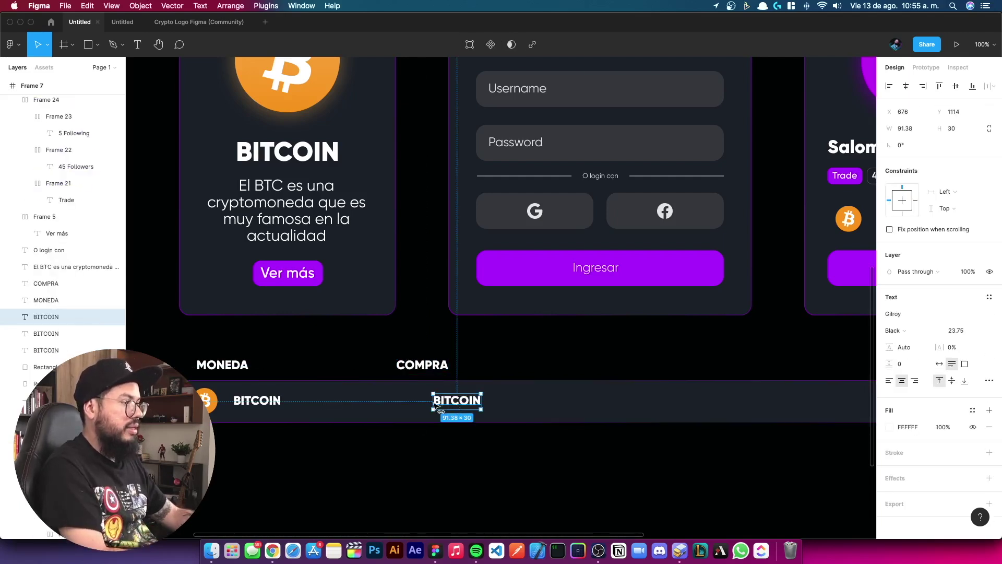
left_click_drag(441, 412, 425, 424)
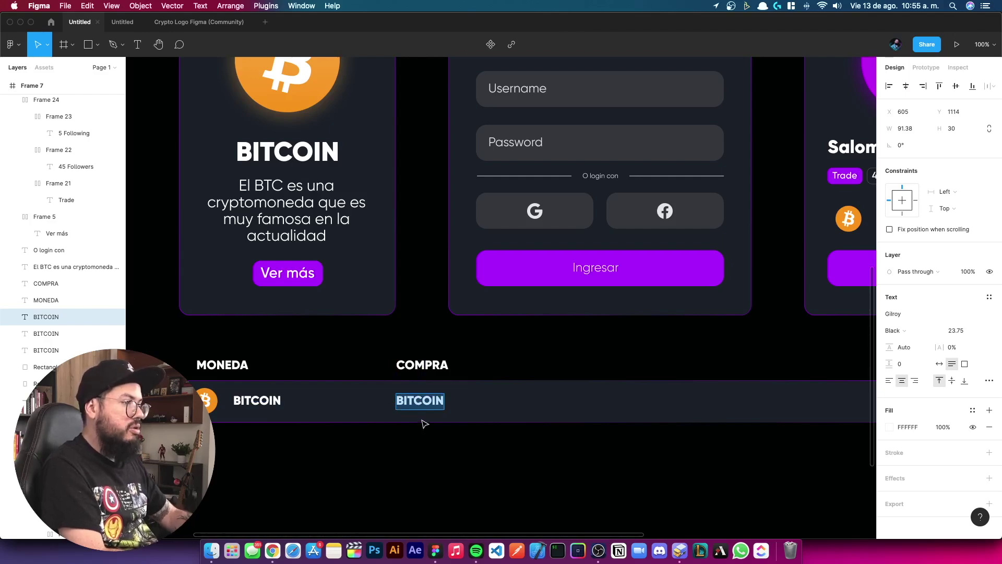
Search Google in Chrome for '1 BTC EN DOLARES', showing 46,371.90 US dollars.
key("super+Tab")
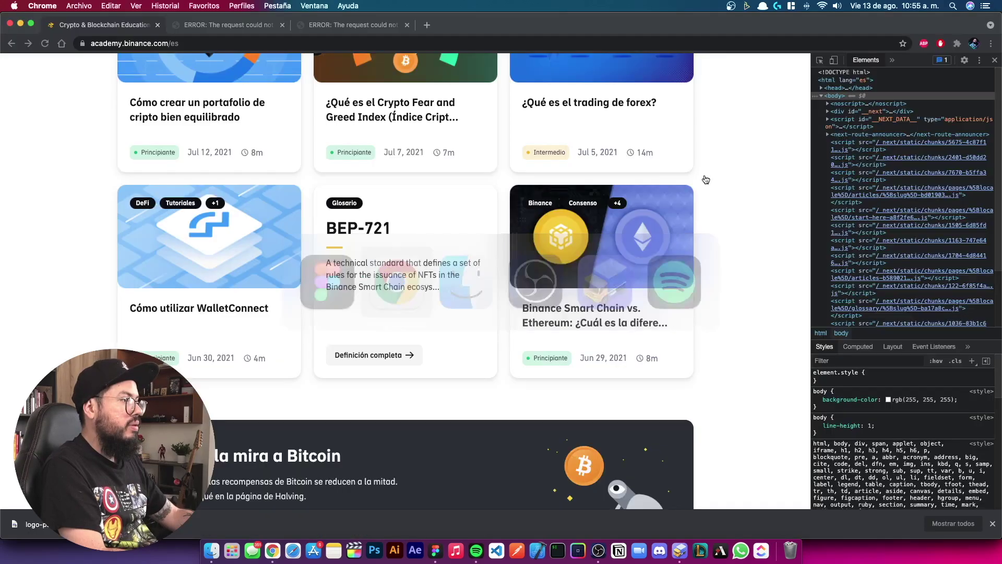
left_click(427, 25)
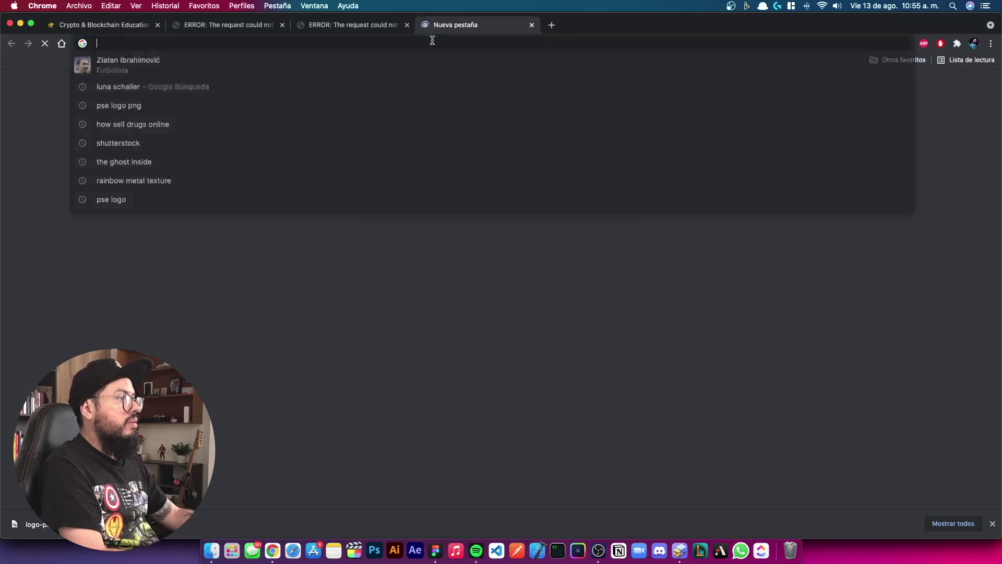
type("1 BT")
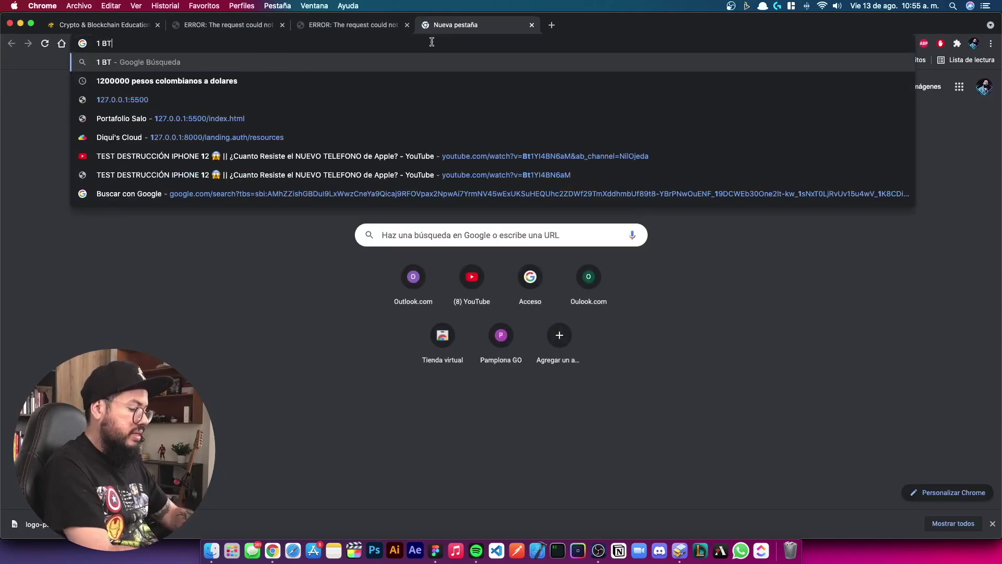
type("C EN DOLARES")
key("Return")
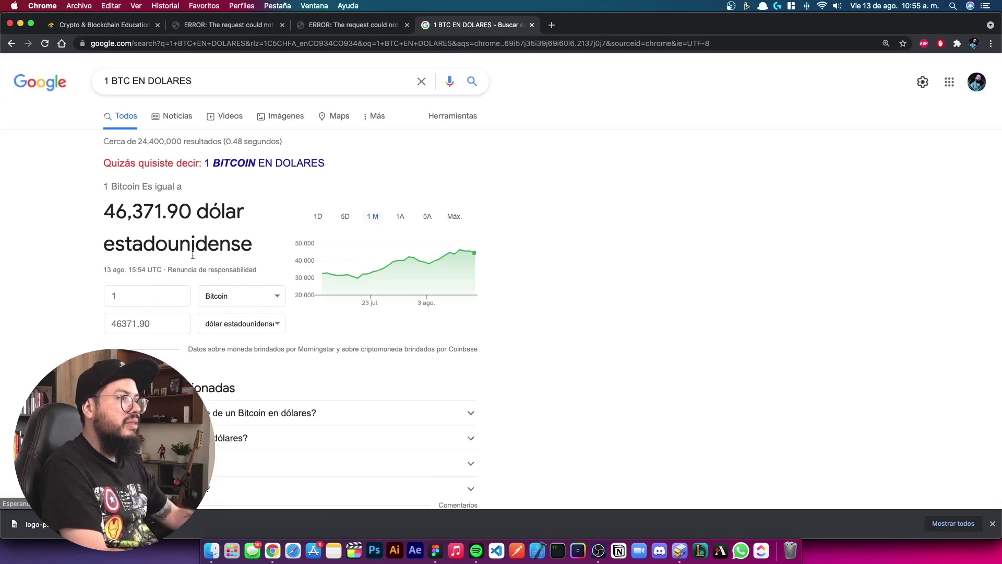
key("super+Tab")
key("super+Tab")
key("super+Tab")
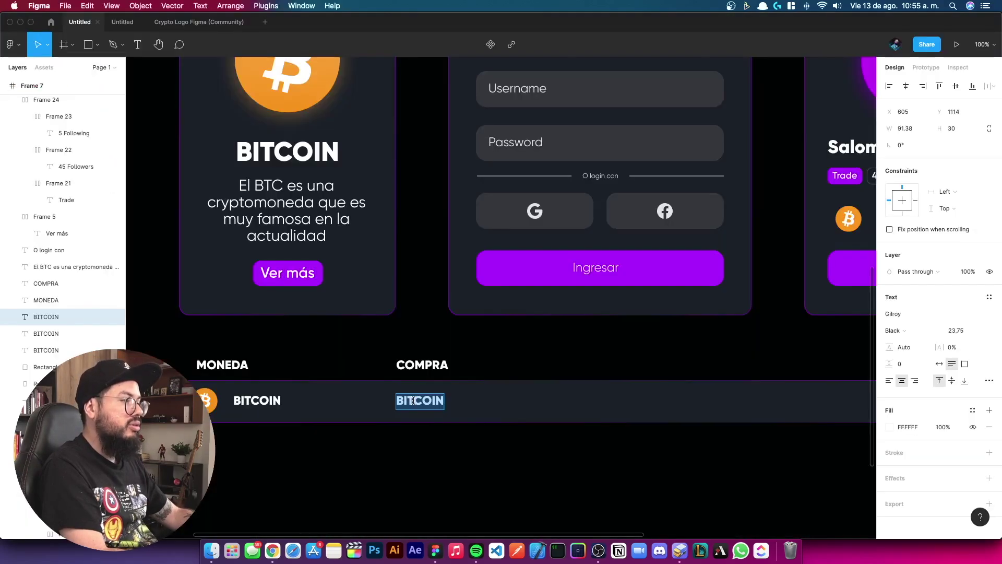
key("super+Tab")
key("super+Tab")
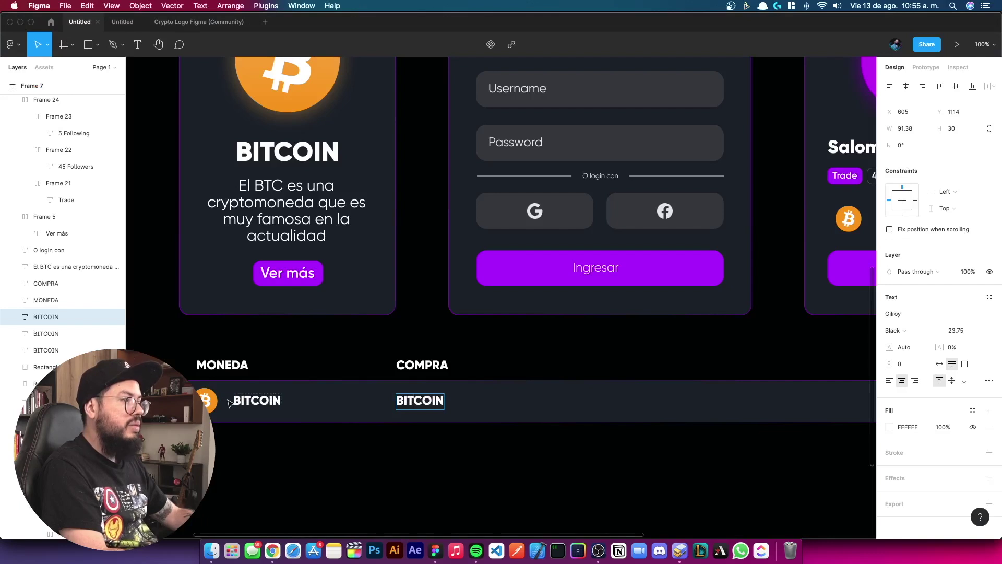
Change the MONEDA column text to '1 BITCOIN' on one line.
left_click(233, 401)
type("1")
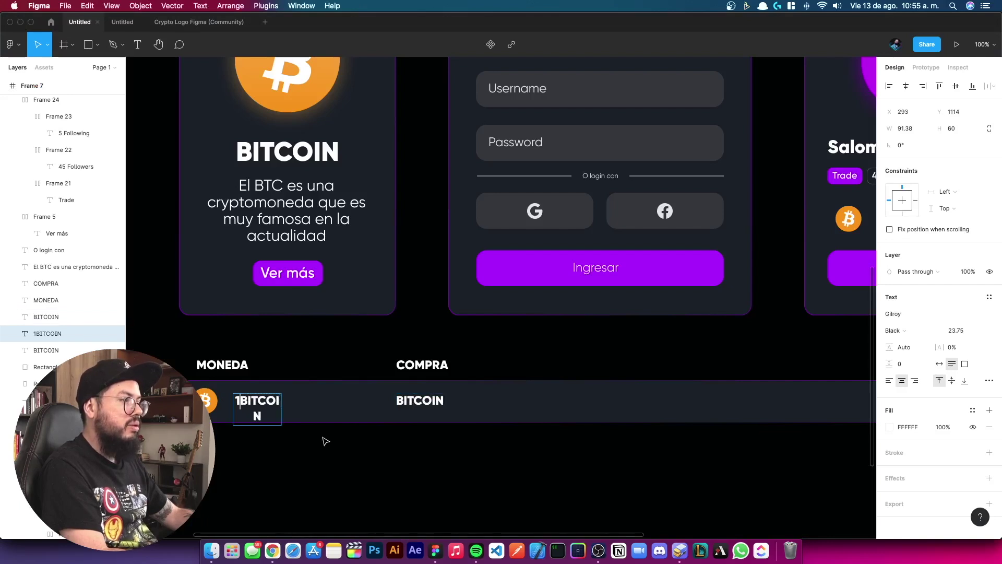
left_click(939, 364)
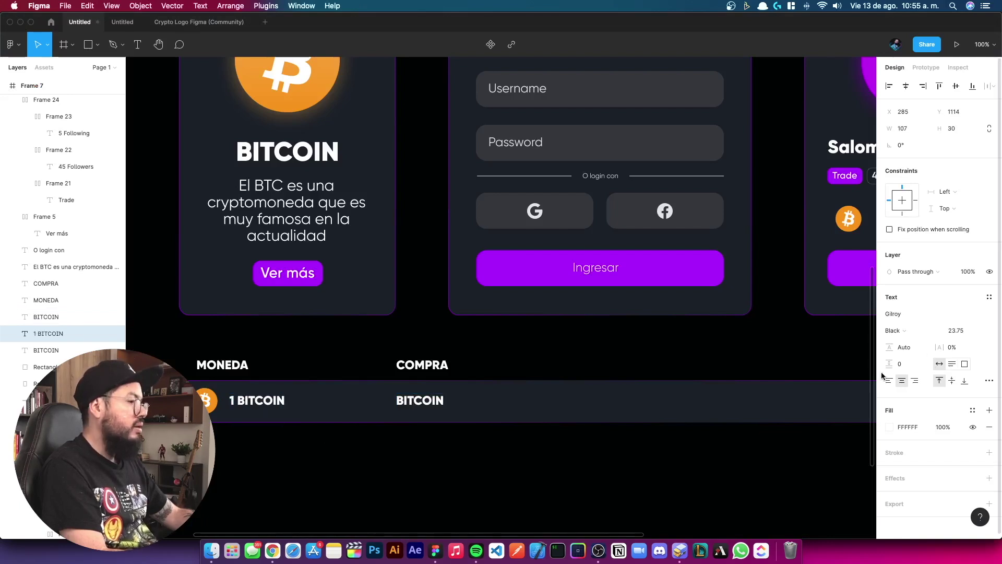
Replace the COMPRA column text with the copied price, reading 46,371.90 USD.
key("super+Tab")
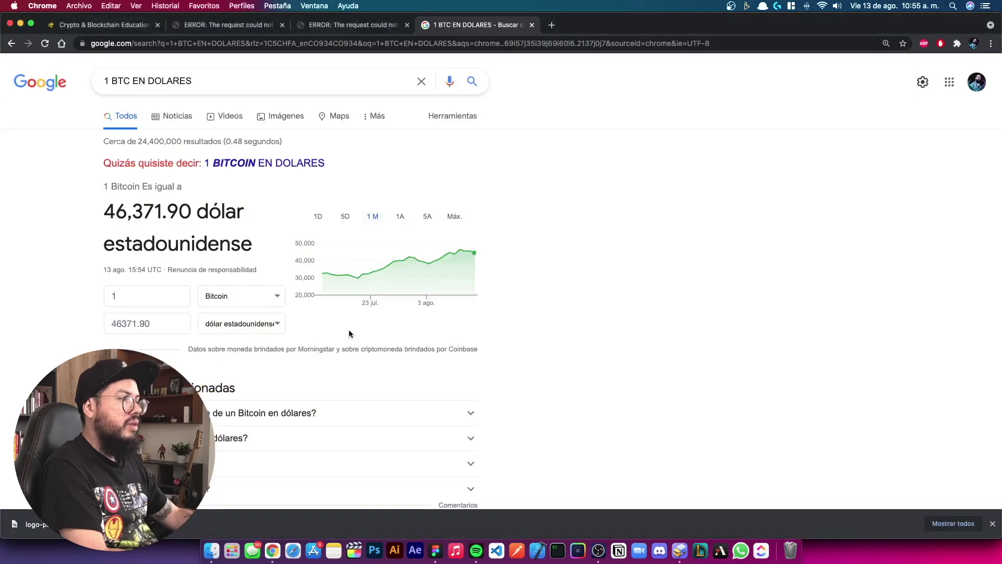
left_click_drag(108, 211, 152, 211)
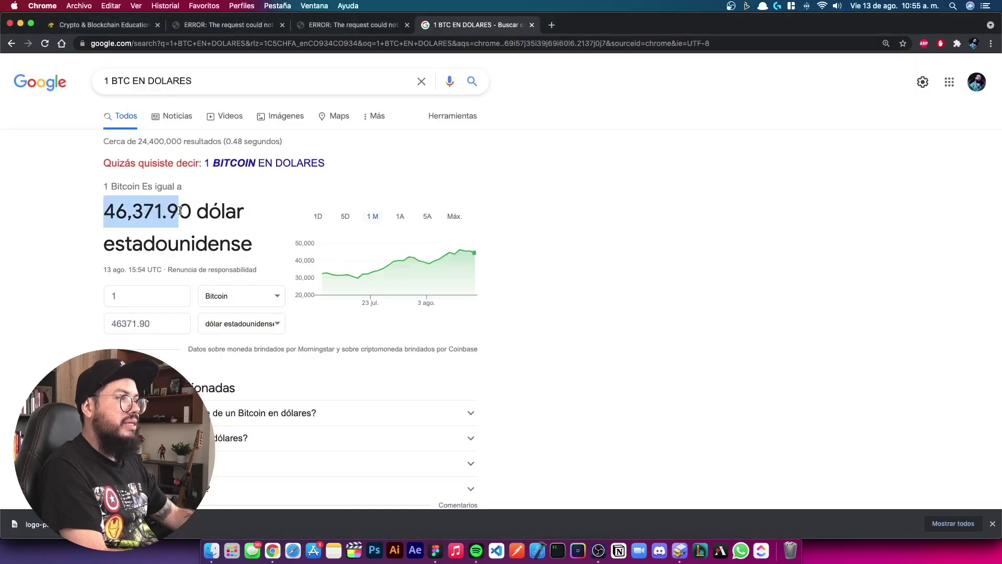
key("super+c")
key("super+Tab")
left_click(421, 406)
double_click(421, 406)
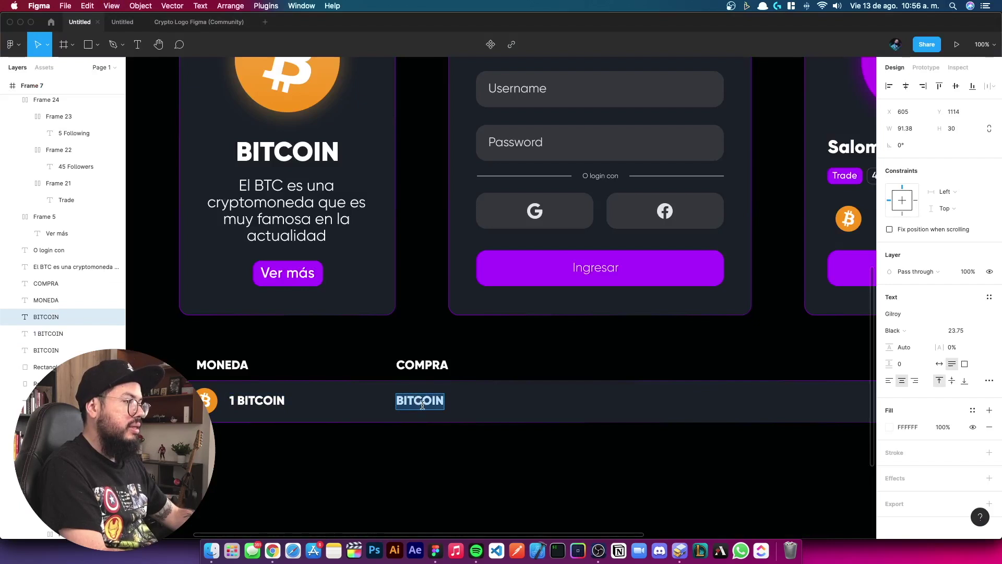
key("super+v")
left_click(939, 364)
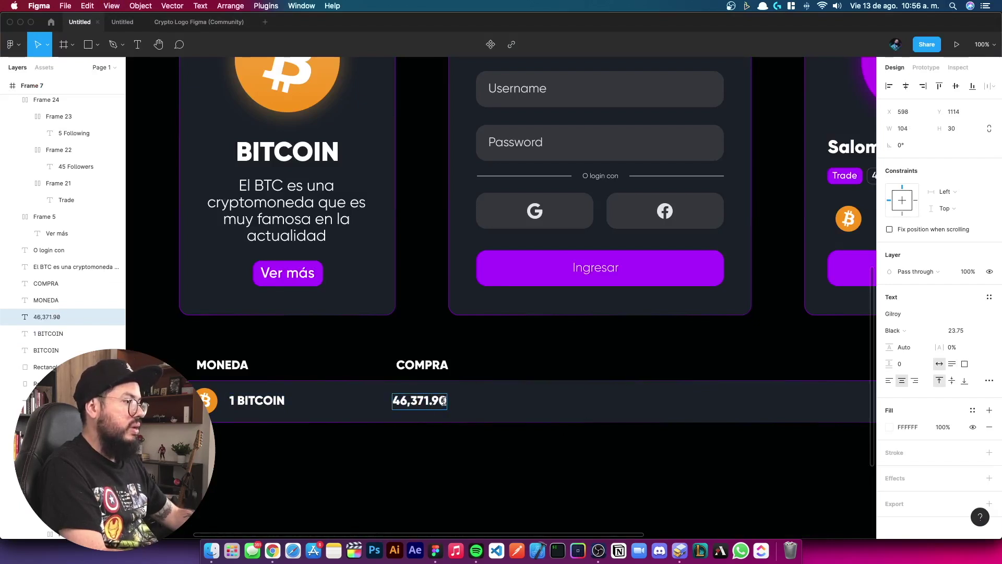
type("USD")
key("Escape")
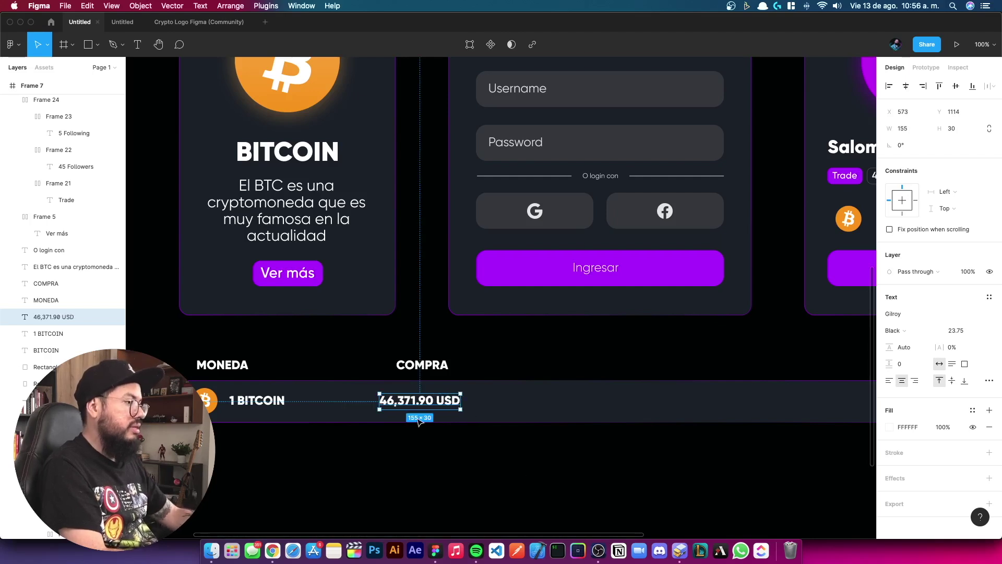
Line up the price under COMPRA and left-align both price and COMPRA heading.
left_click_drag(406, 407, 423, 406)
left_click(889, 381)
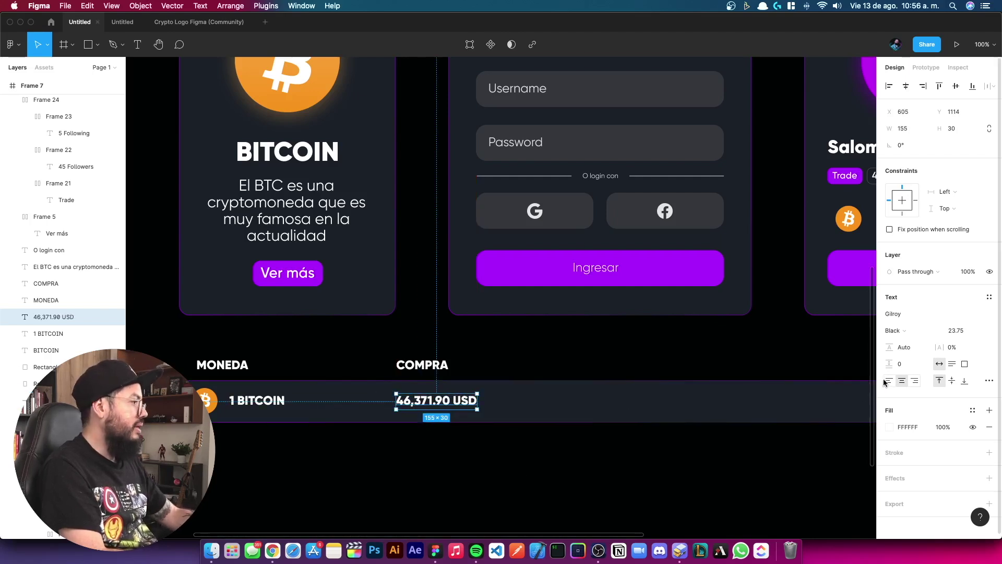
left_click(422, 365)
left_click(889, 381)
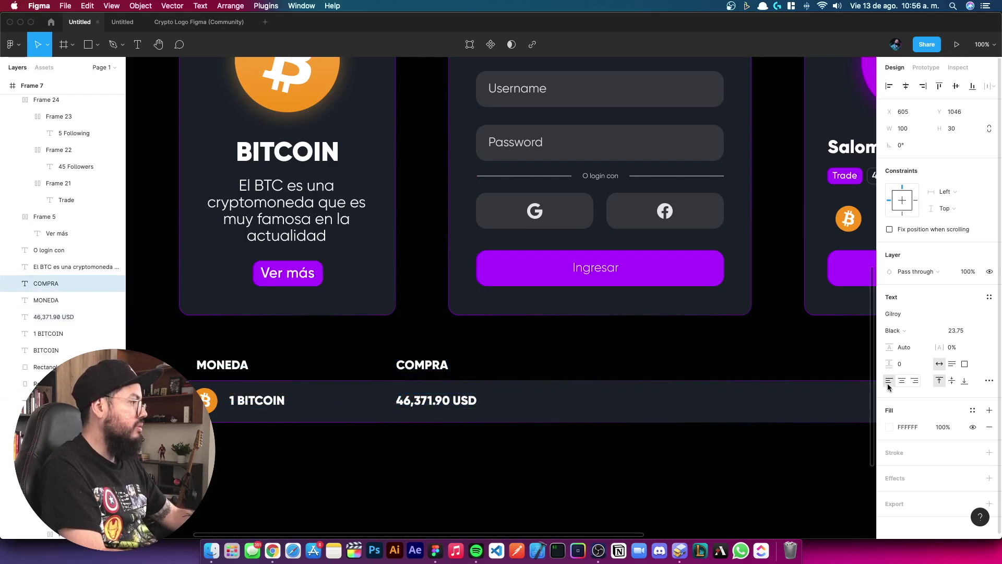
left_click(457, 481)
scroll(454, 479, "up", 1)
left_click_drag(458, 468, 431, 461)
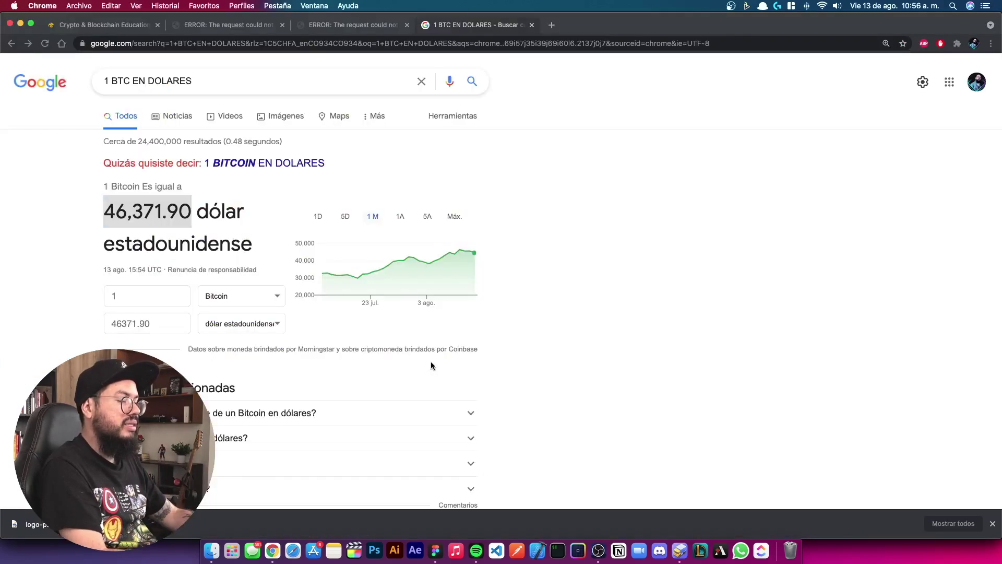
Scroll through the Bitcoin price results in Chrome and return to Figma.
key("super+Tab")
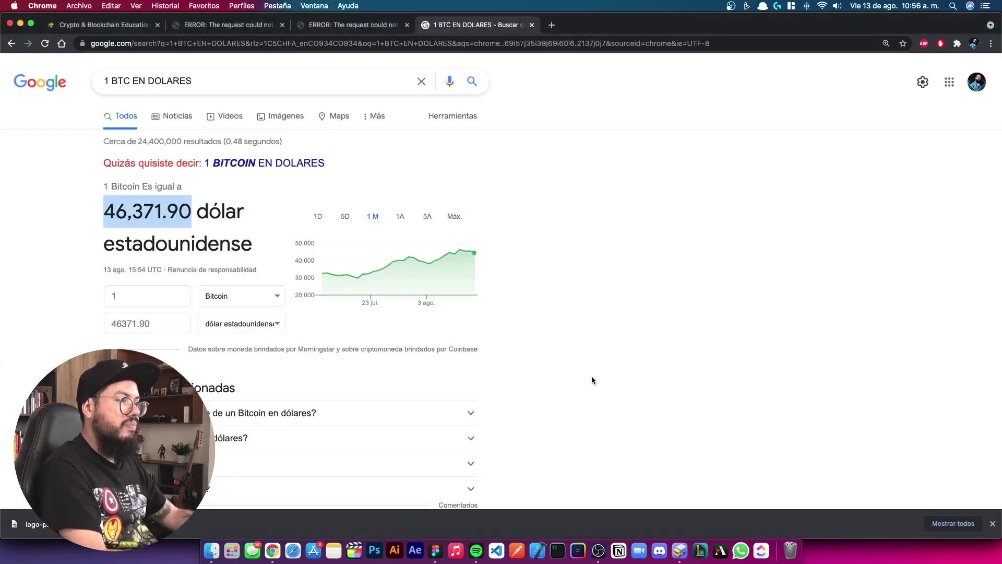
scroll(591, 379, "down", 1)
scroll(592, 380, "down", 3)
key("super+Tab")
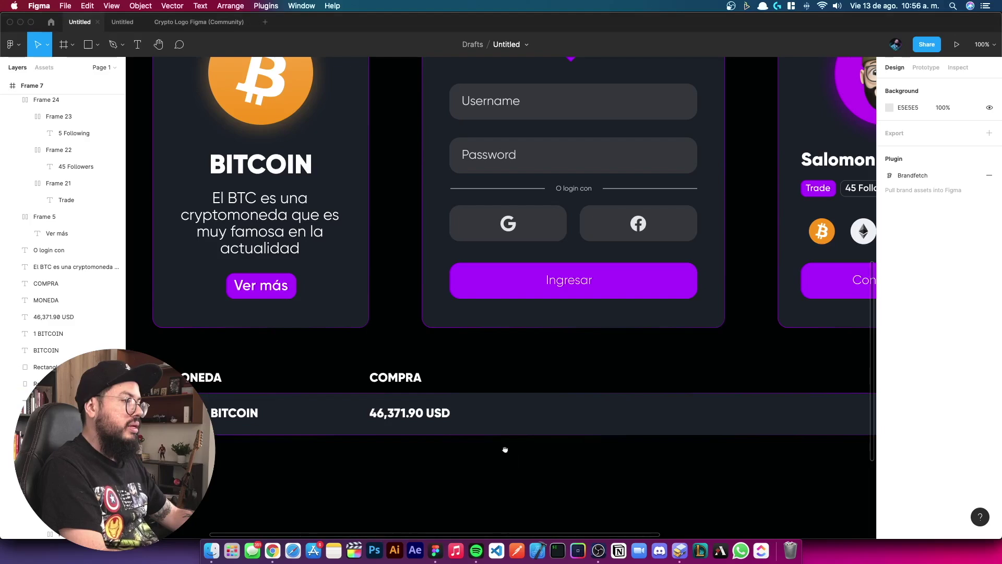
Draw a zigzag trend line with the Pen tool in the Bitcoin row.
mouse_move(504, 447)
left_mouse_down()
mouse_move(567, 419)
mouse_move(391, 398)
left_mouse_up()
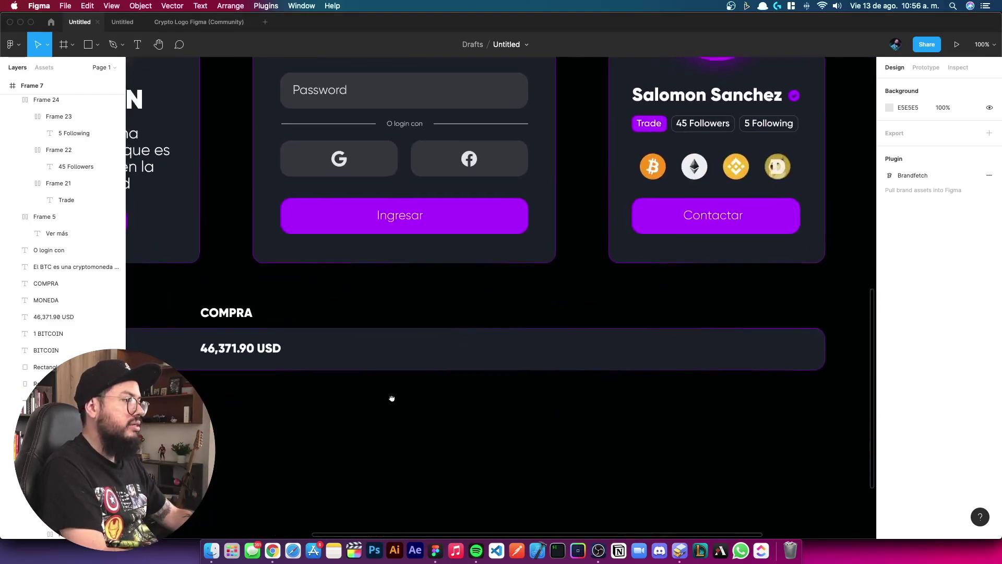
left_click(113, 45)
left_click(353, 352)
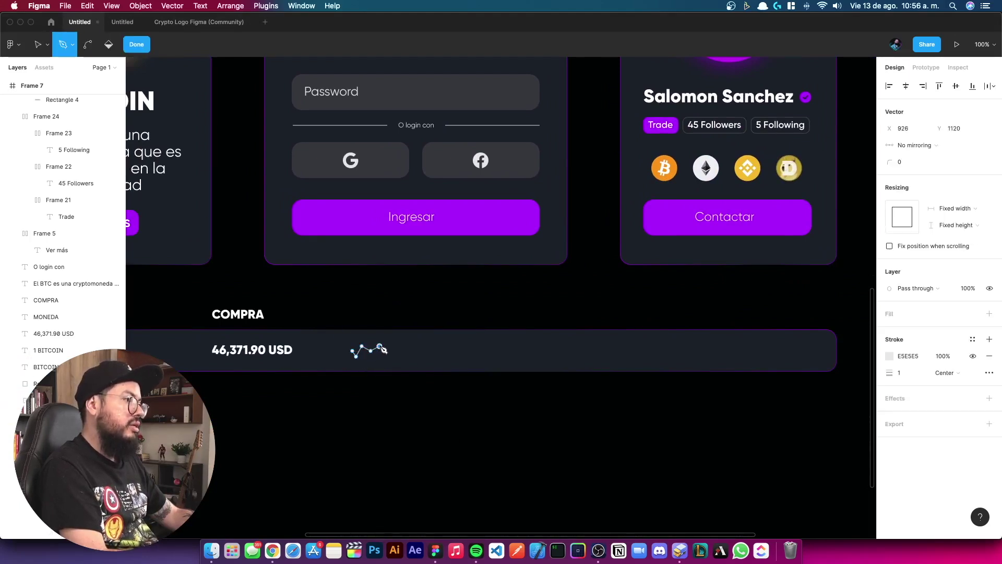
key("super+z")
key("super+z")
key("super+z")
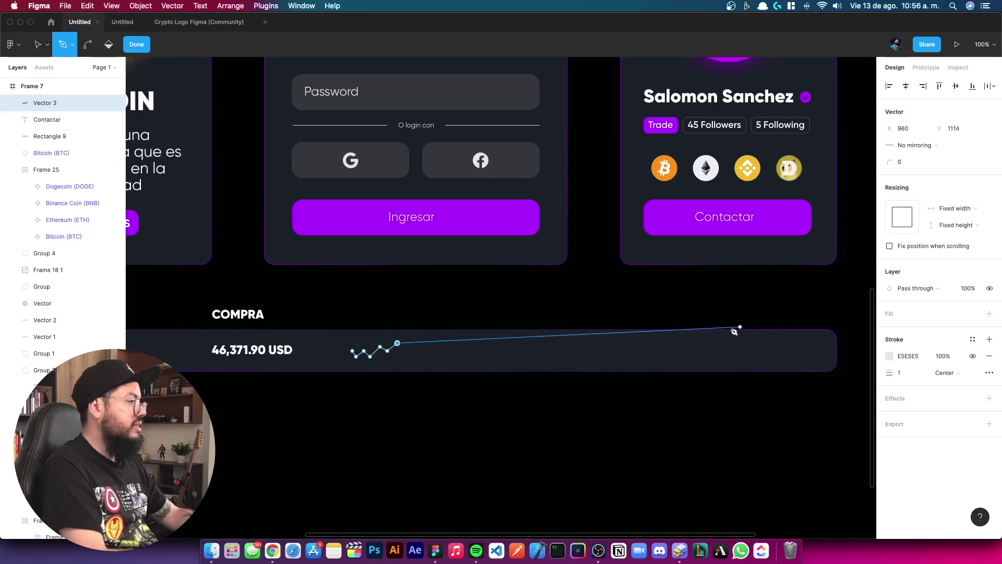
left_click(890, 356)
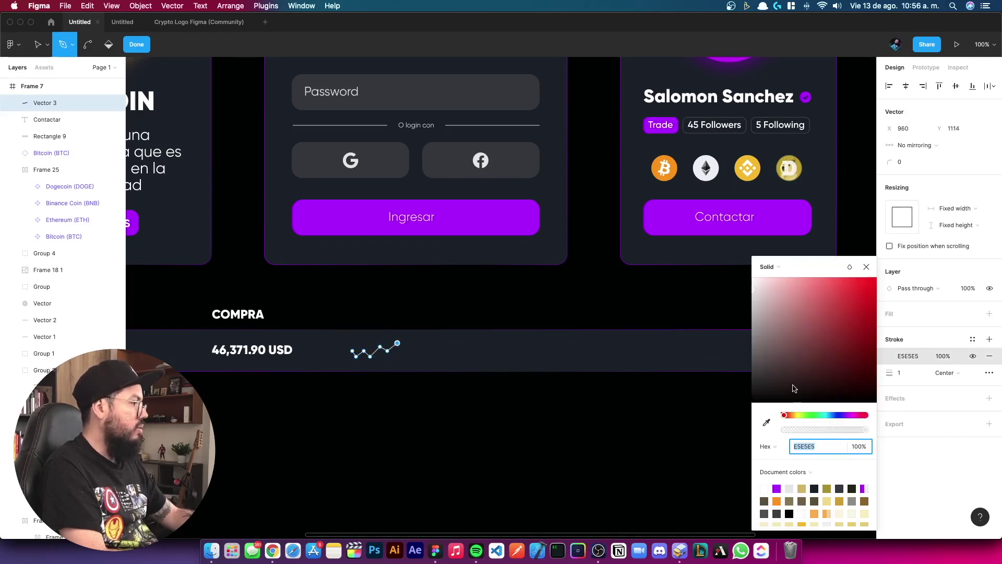
left_click(778, 488)
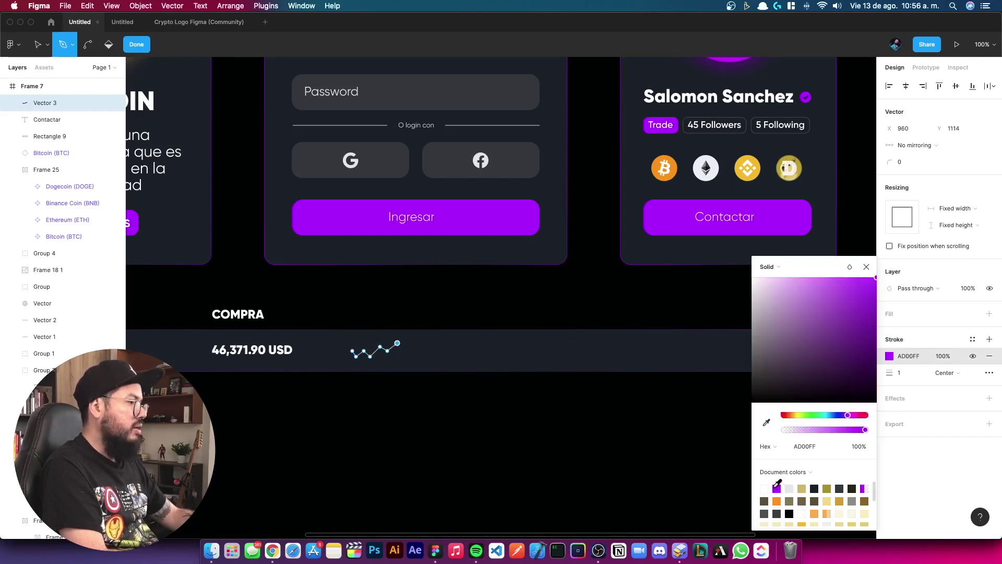
left_click(866, 267)
left_click(494, 356)
left_click(607, 439)
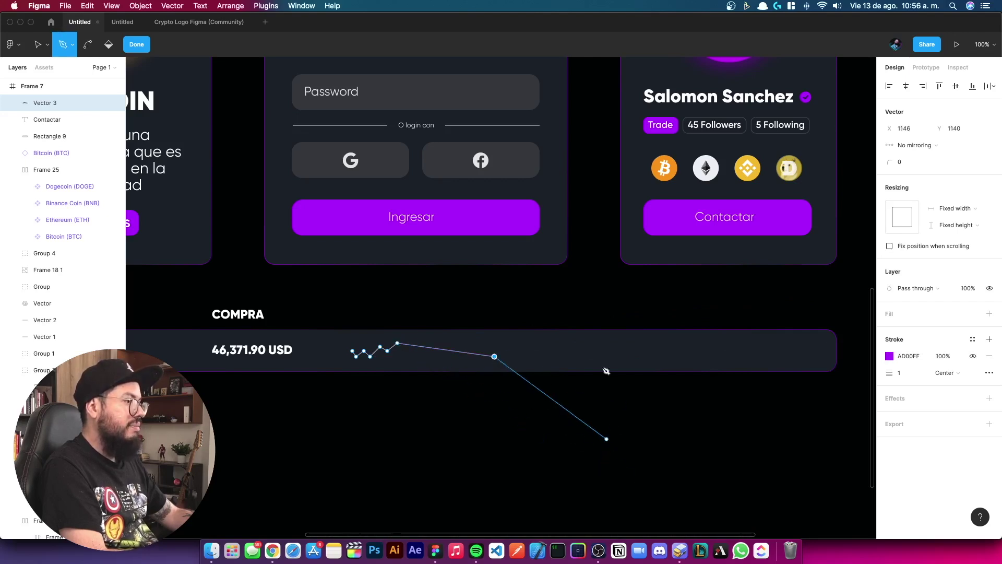
key("super+z")
key("super+z")
Give the trend line a 00FF19 green stroke of weight 2 and move it right.
left_click(136, 44)
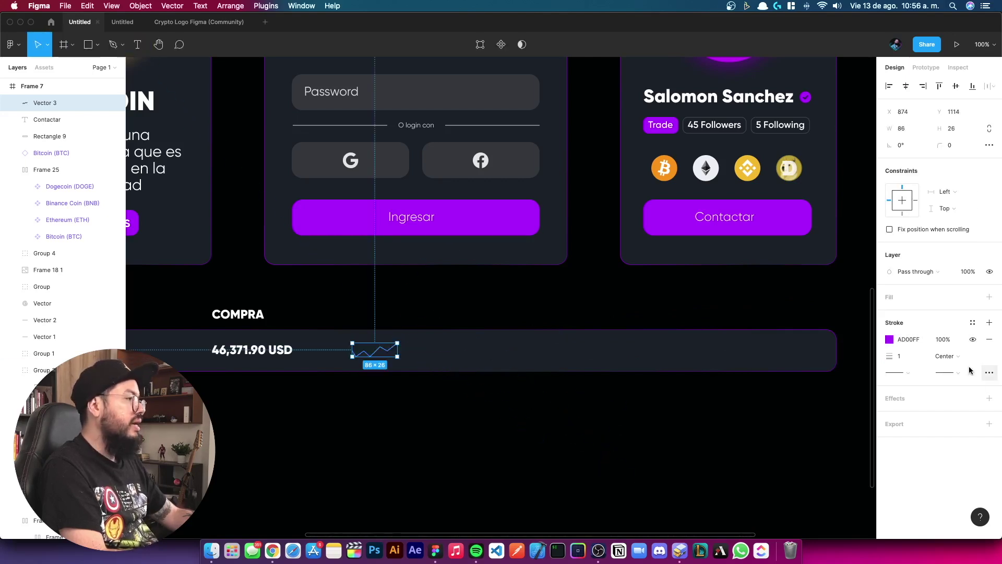
left_click(889, 340)
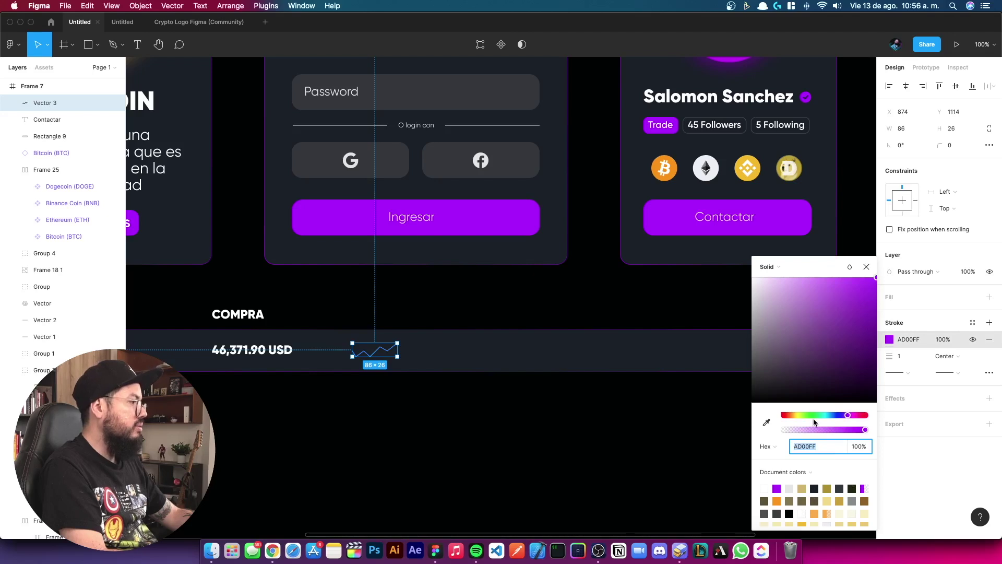
left_click_drag(807, 414, 812, 415)
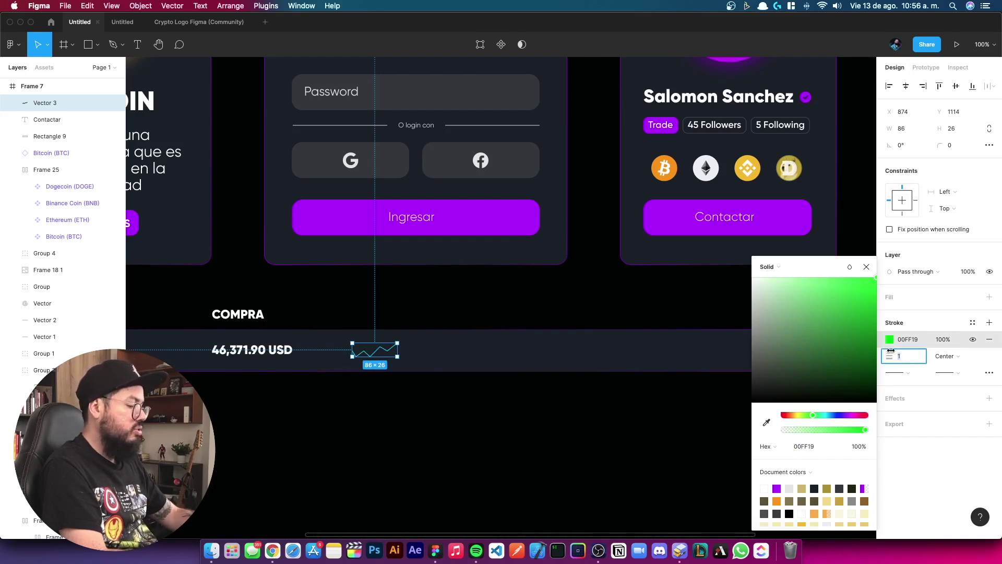
type("2")
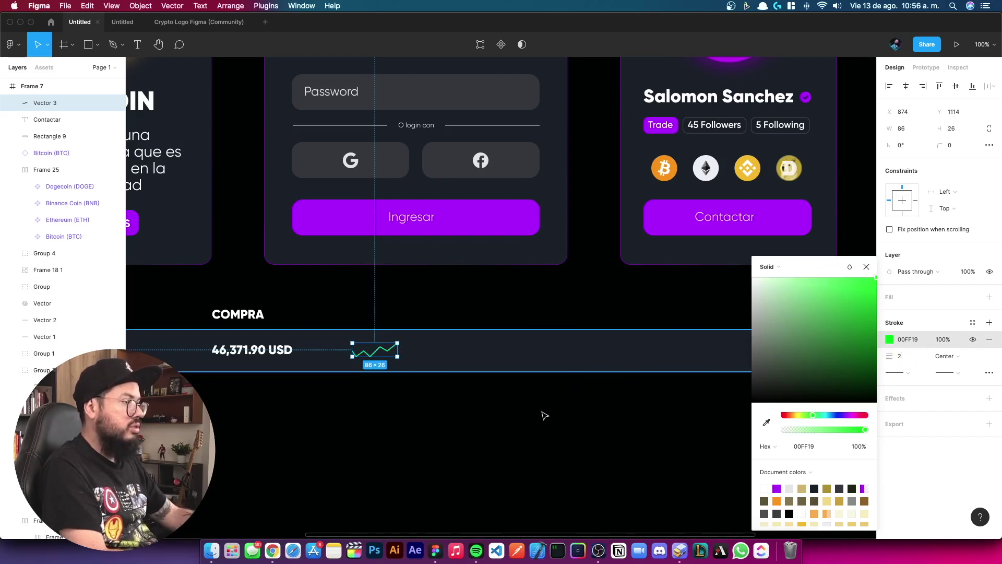
left_click(543, 414)
left_click_drag(380, 355, 436, 355)
Duplicate the price as a green 4% label right of the trend line.
left_click(270, 357)
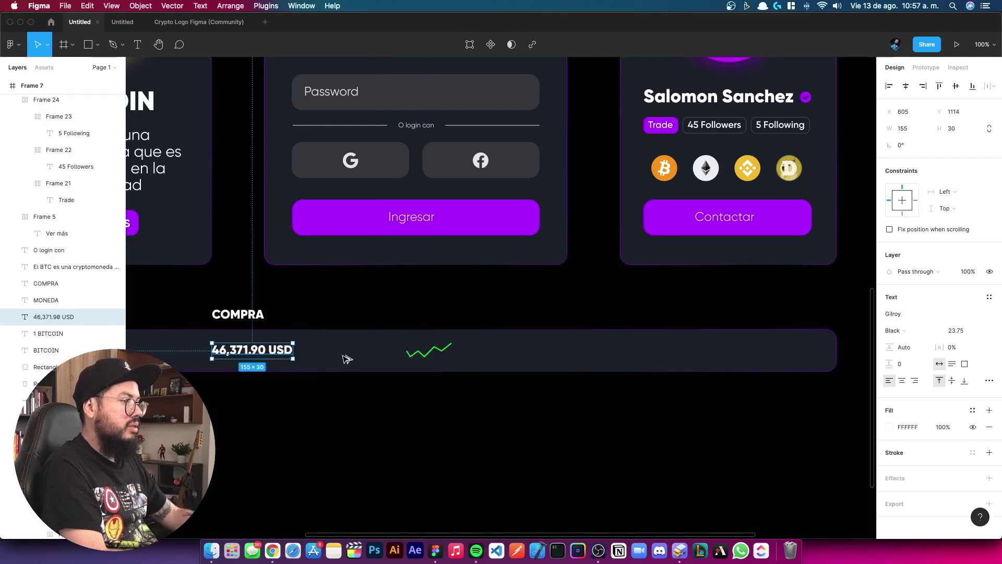
left_click_drag(271, 357, 353, 353)
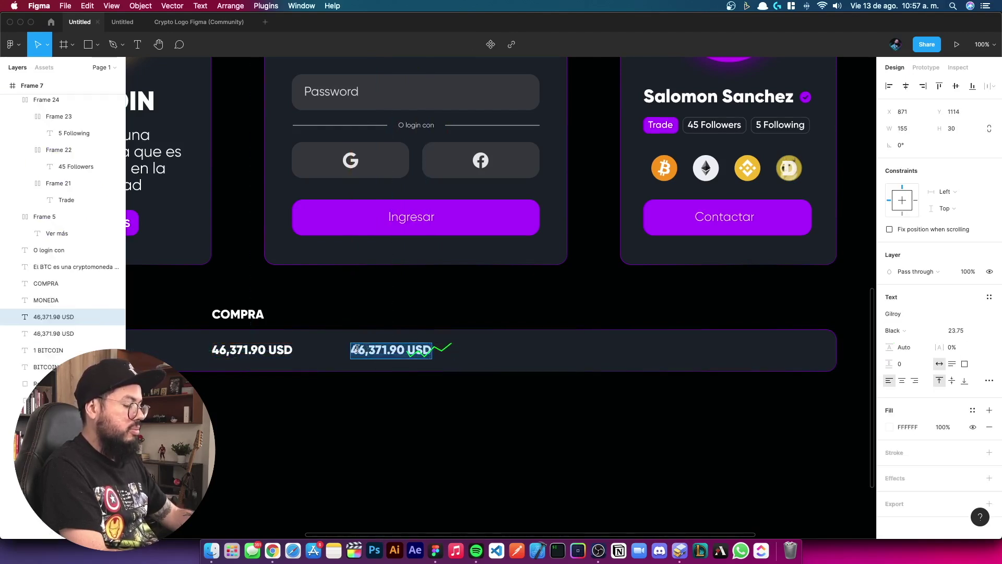
type("4%")
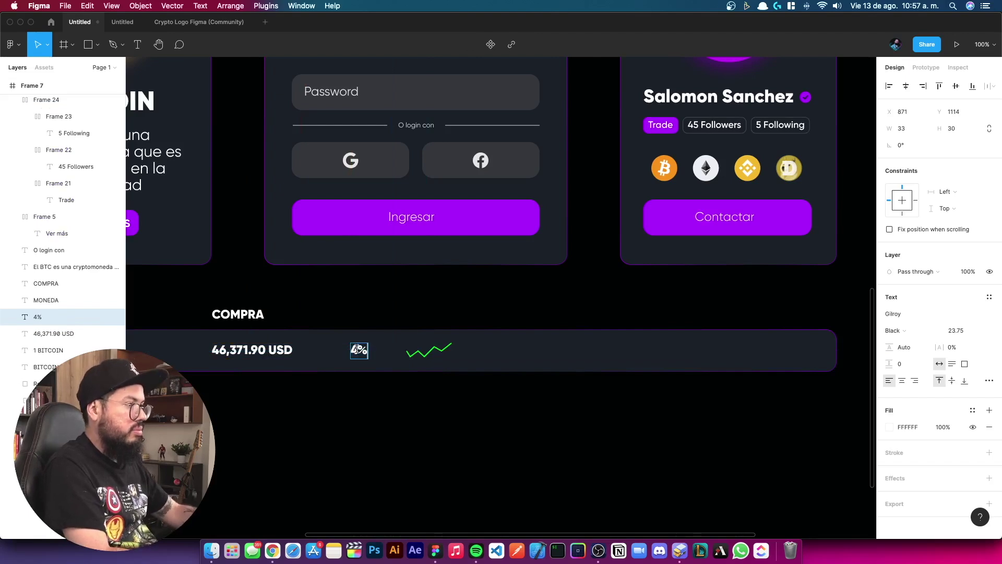
key("Escape")
left_click_drag(353, 350, 467, 363)
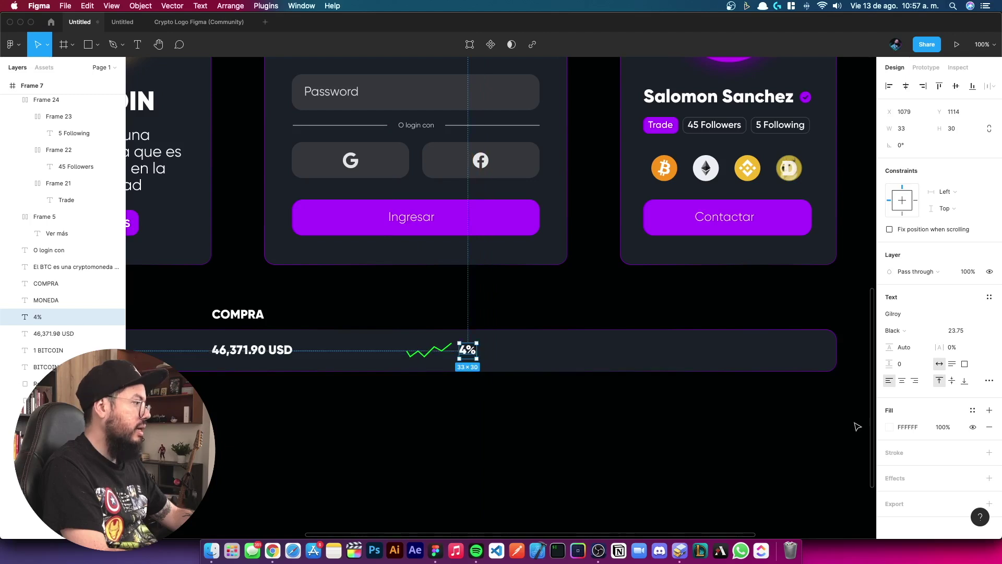
left_click(889, 427)
scroll(796, 487, "down", 3)
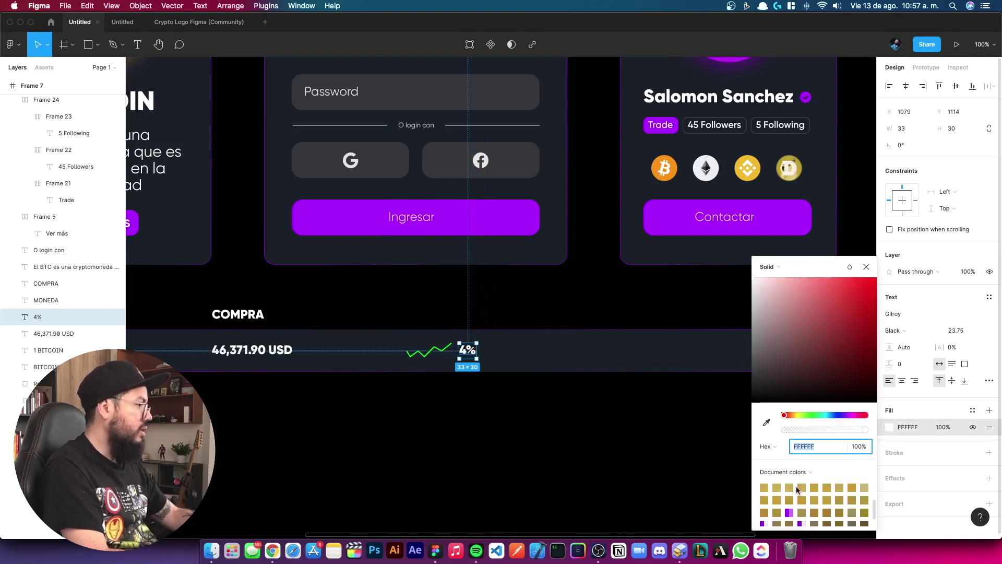
scroll(793, 514, "down", 3)
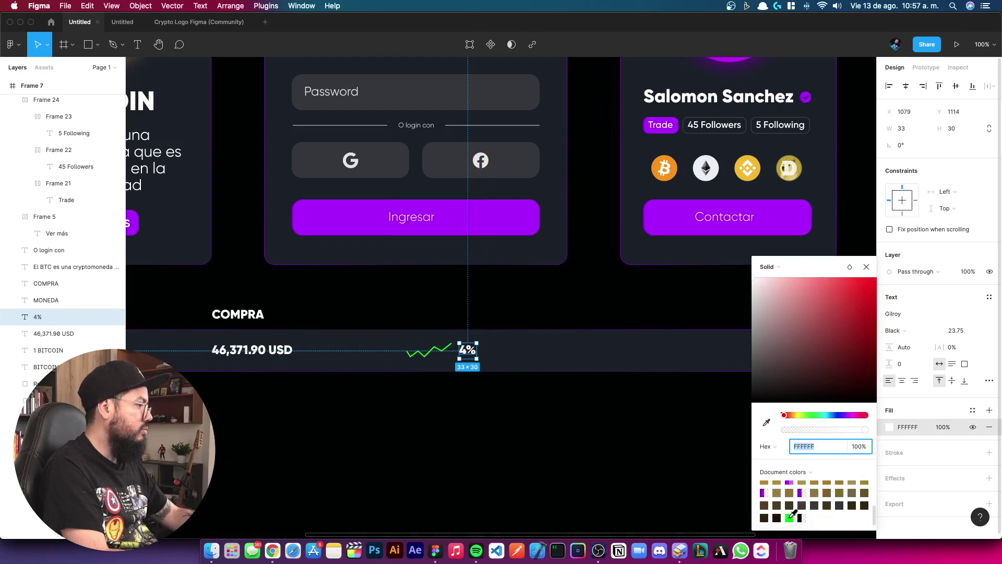
left_click(790, 517)
left_click(493, 394)
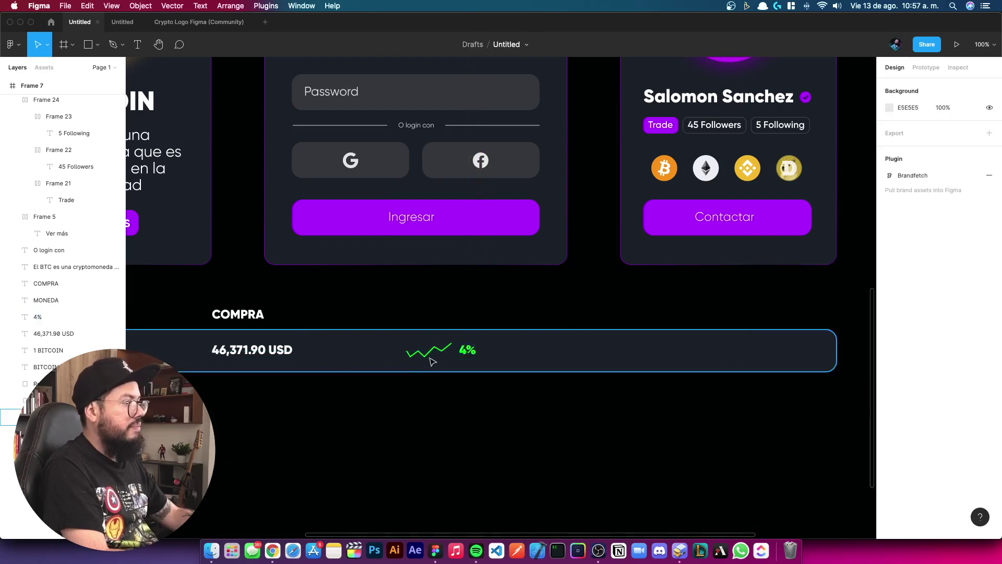
left_click(466, 351)
Duplicate the COMPRA heading above the trend line and retitle it INCREMENTO.
left_click(431, 355)
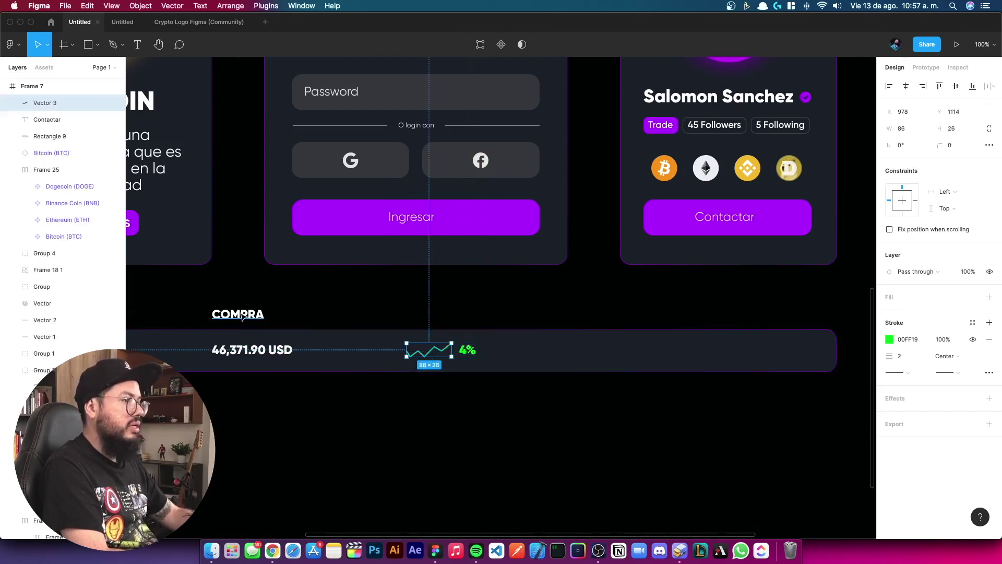
left_click(230, 320)
left_click_drag(231, 319, 420, 320)
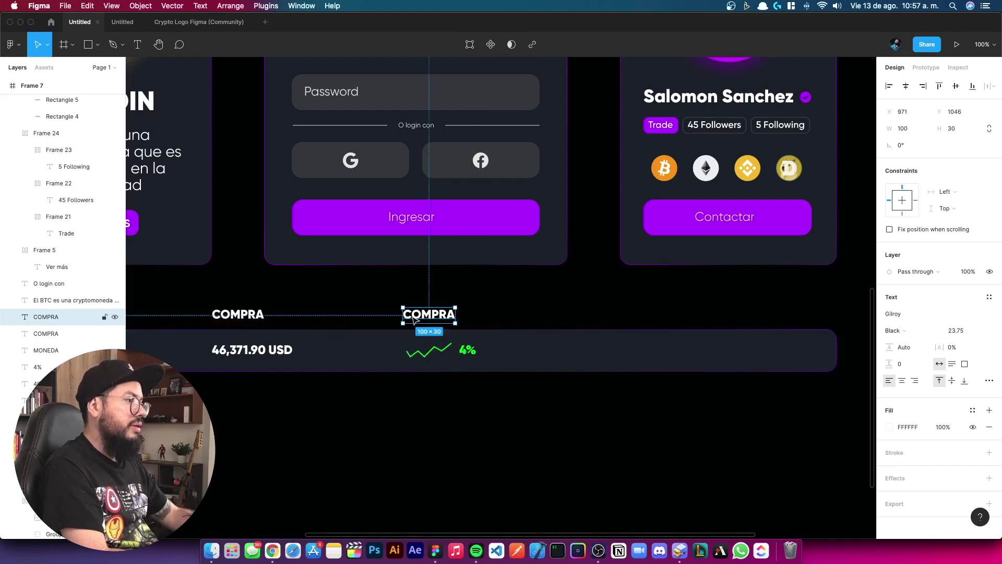
type("INREM")
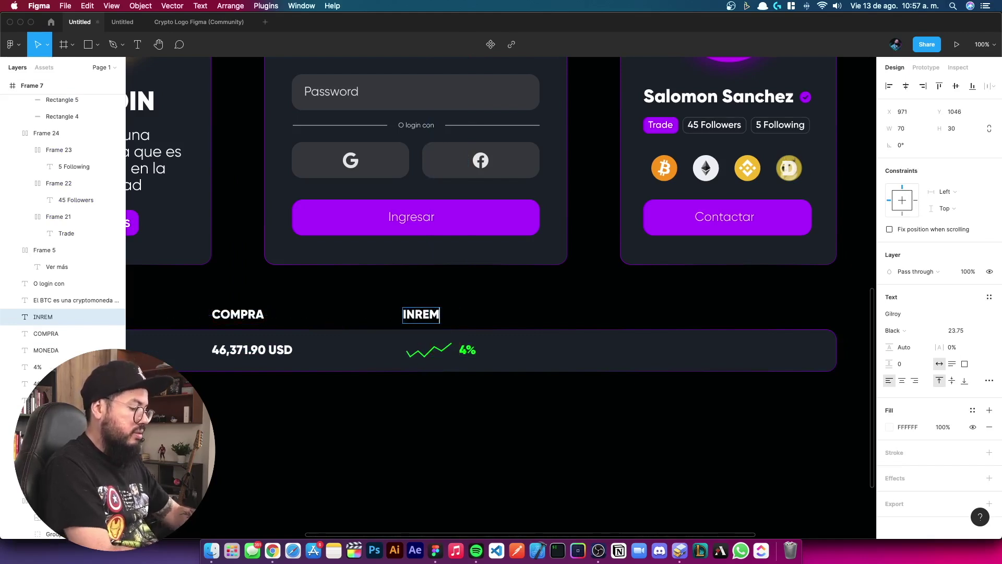
type("ENTO")
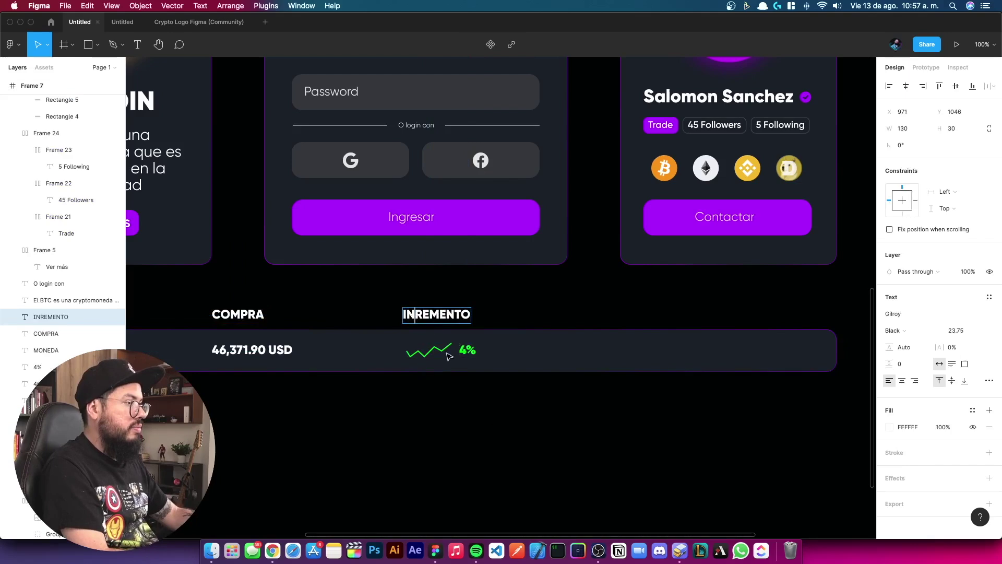
type("C")
key("Escape")
left_click(517, 437)
key("super+minus")
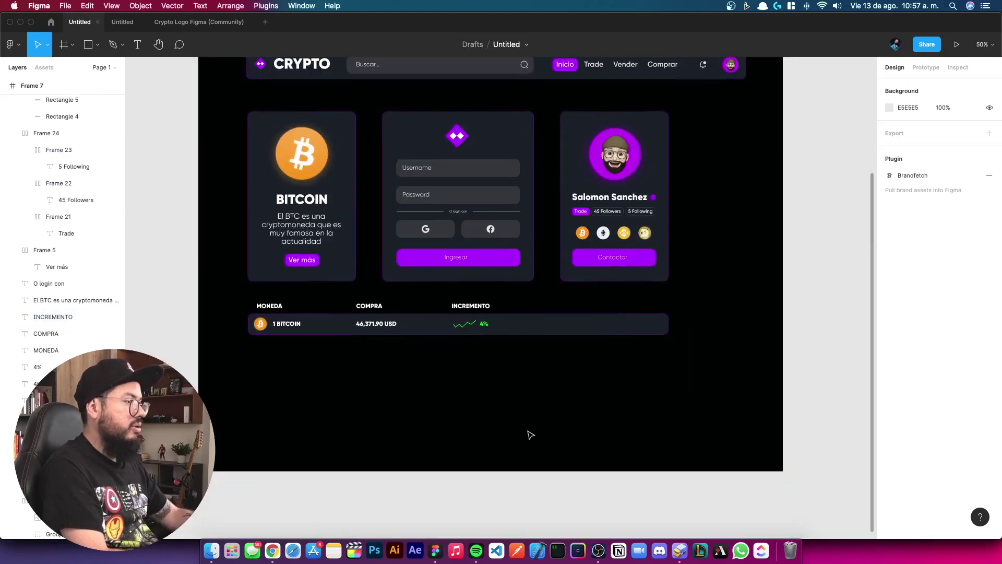
Copy the profile card's purple Trade pill to the right end of the Bitcoin row.
scroll(531, 435, "up", 5)
scroll(528, 425, "up", 3)
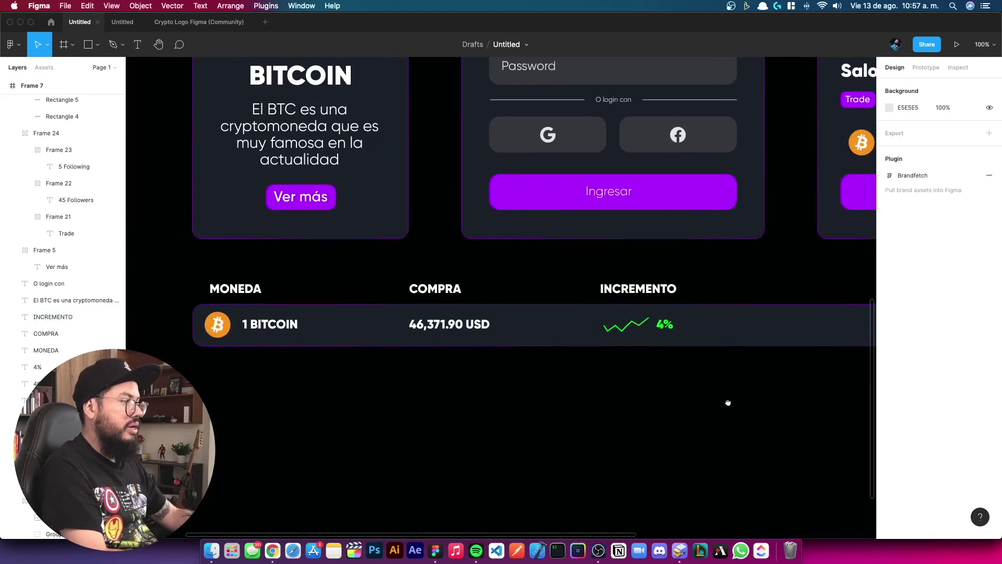
scroll(728, 402, "up", 2)
left_click_drag(616, 398, 491, 400)
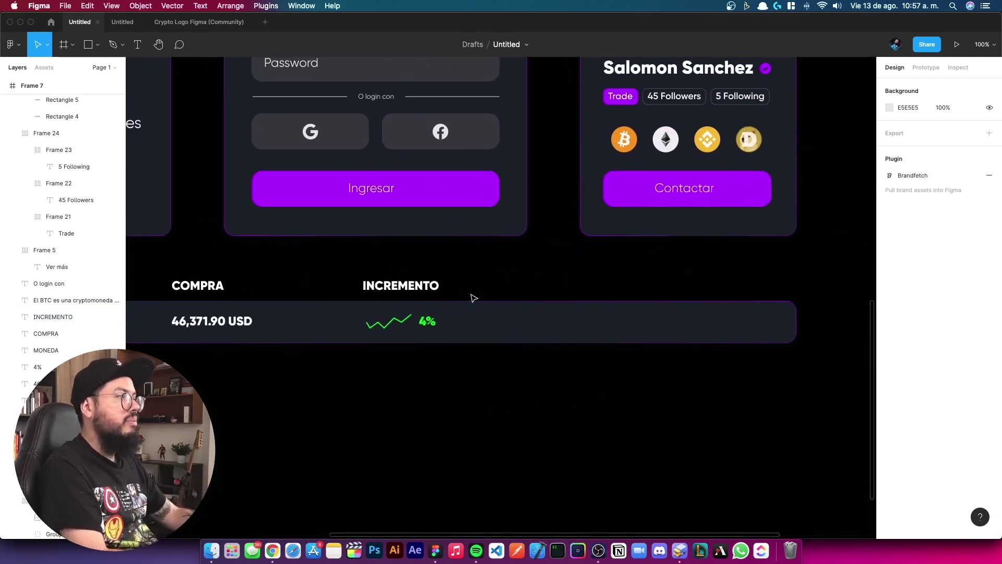
scroll(472, 296, "up", 5)
scroll(470, 454, "down", 4)
double_click(586, 123)
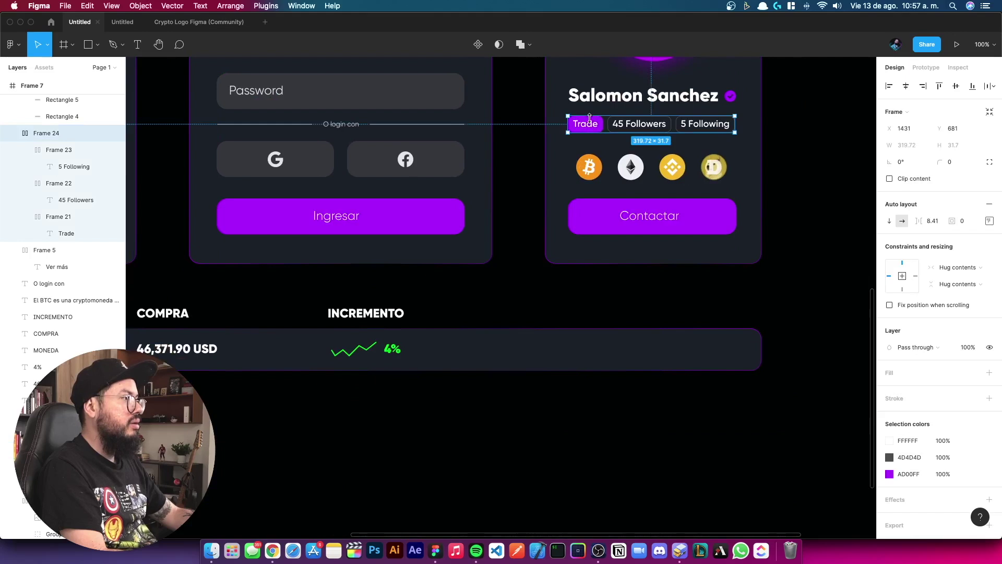
left_click_drag(586, 124, 730, 354)
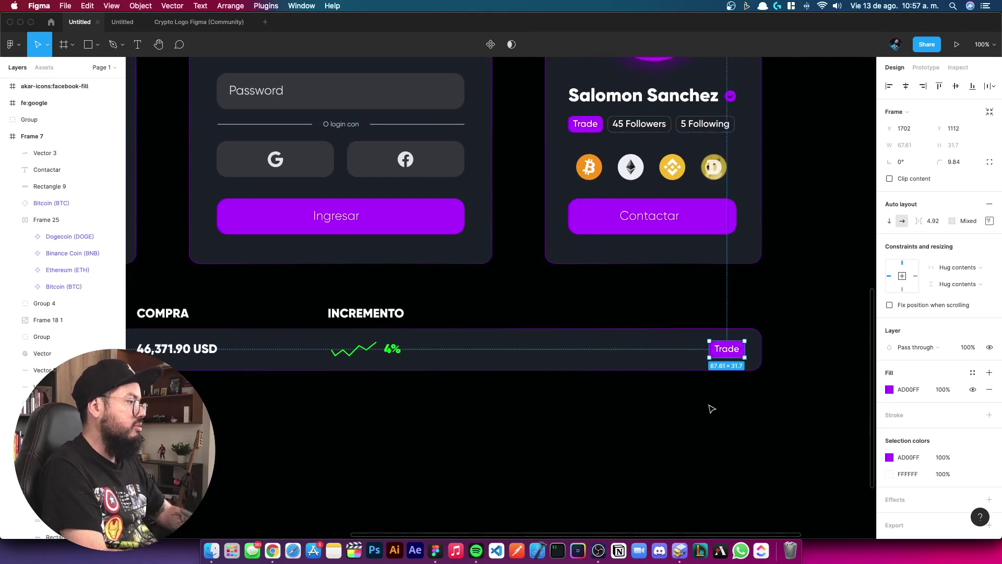
key("Left")
key("Down")
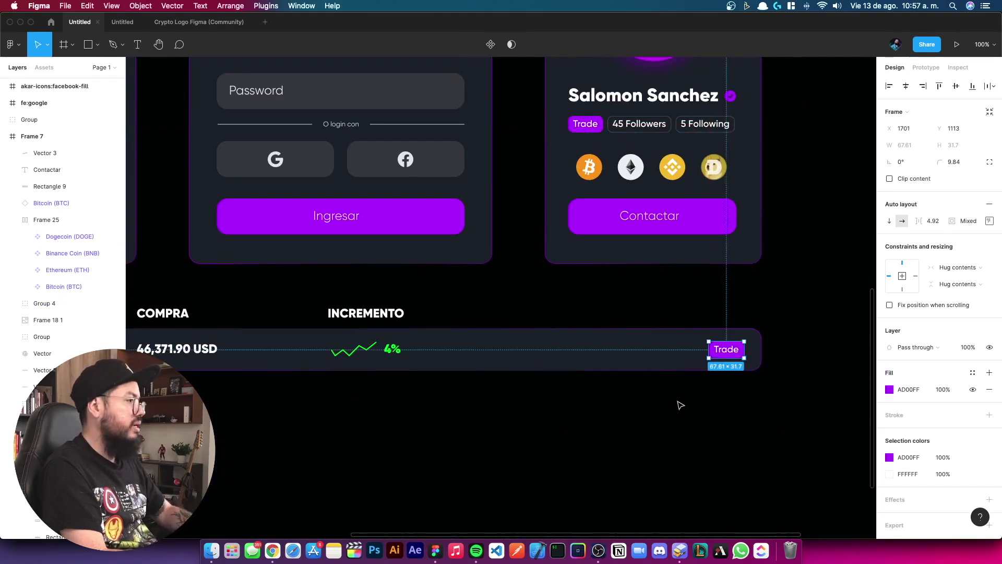
left_click(695, 421)
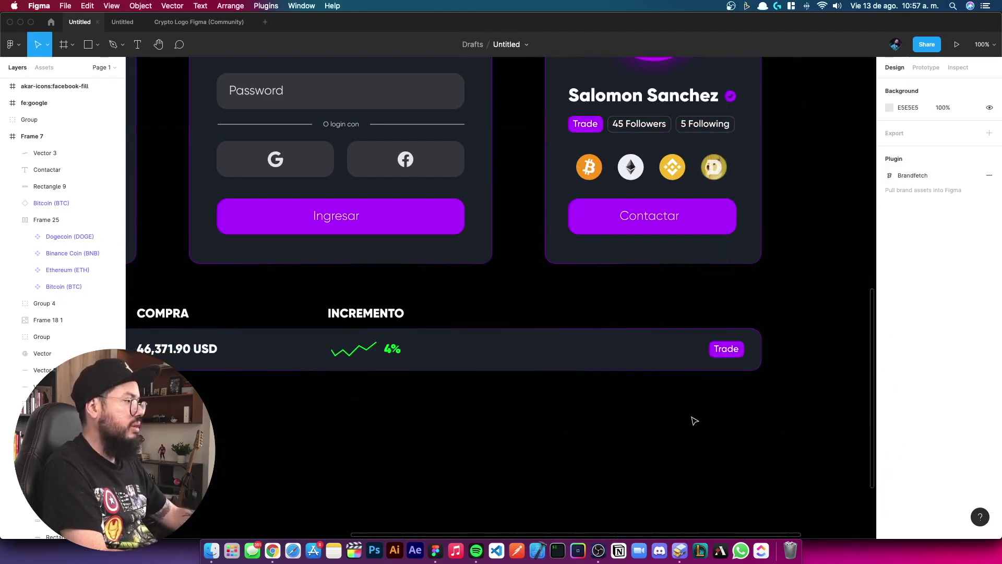
key("minus")
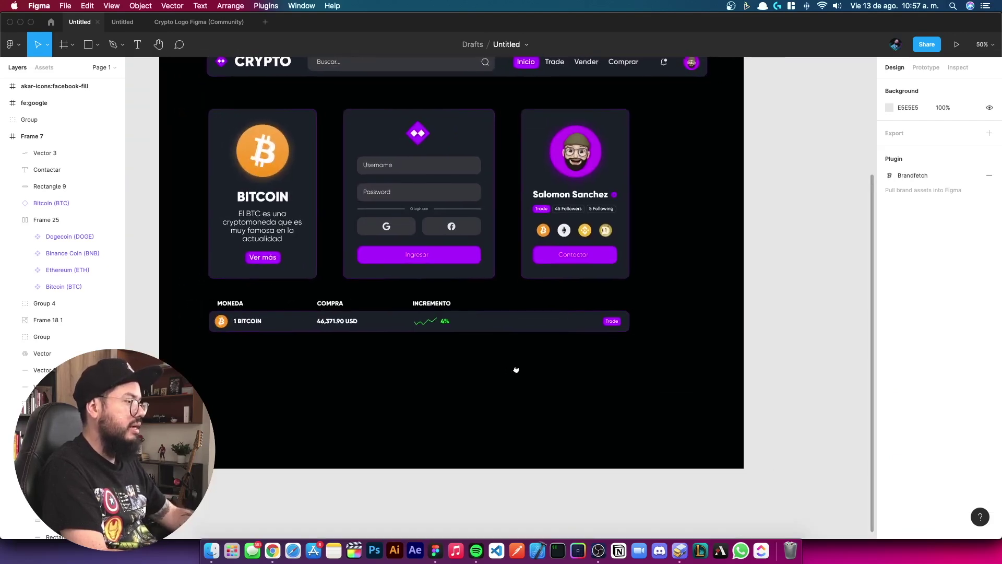
Duplicate the INCREMENTO heading to the right and rename the copy OPCIONES.
left_click(430, 302)
left_click_drag(430, 303, 552, 303)
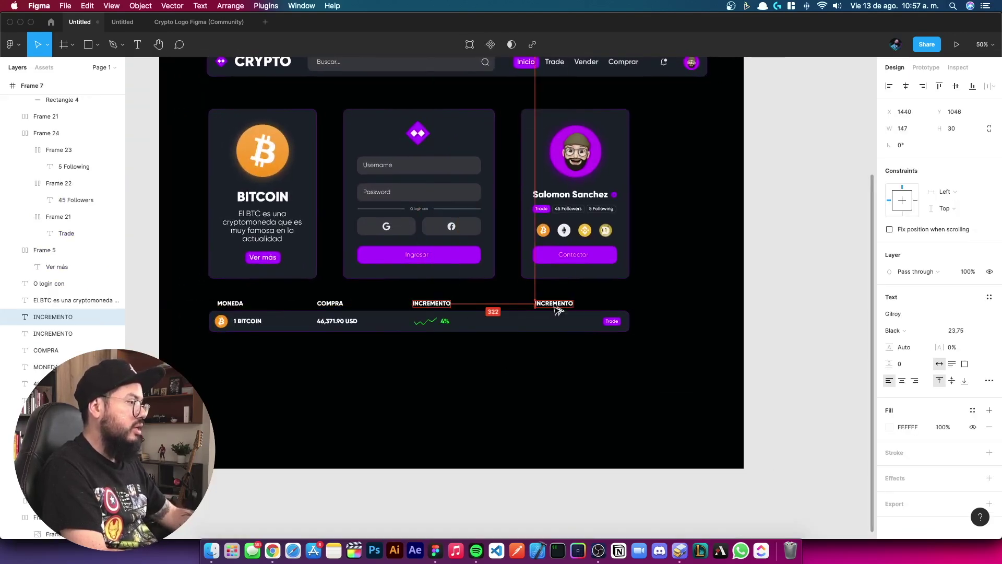
key("Return")
type("OPTIONS")
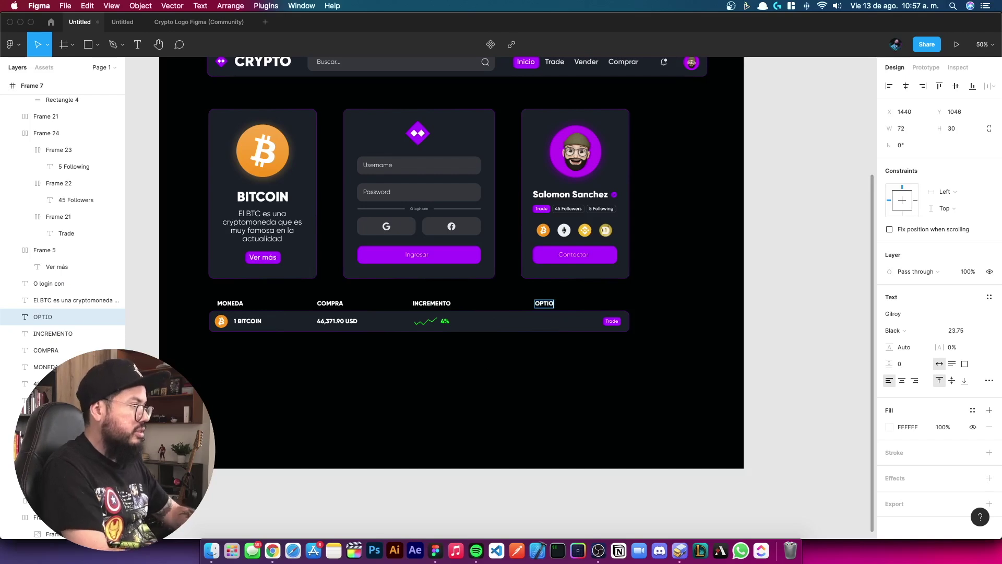
key("Escape")
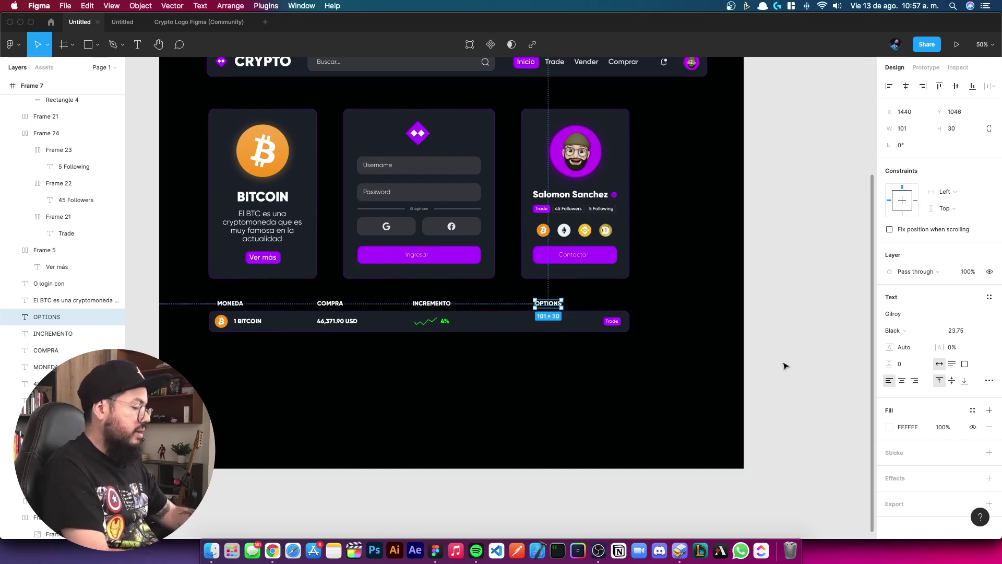
key("shift+0")
double_click(601, 308)
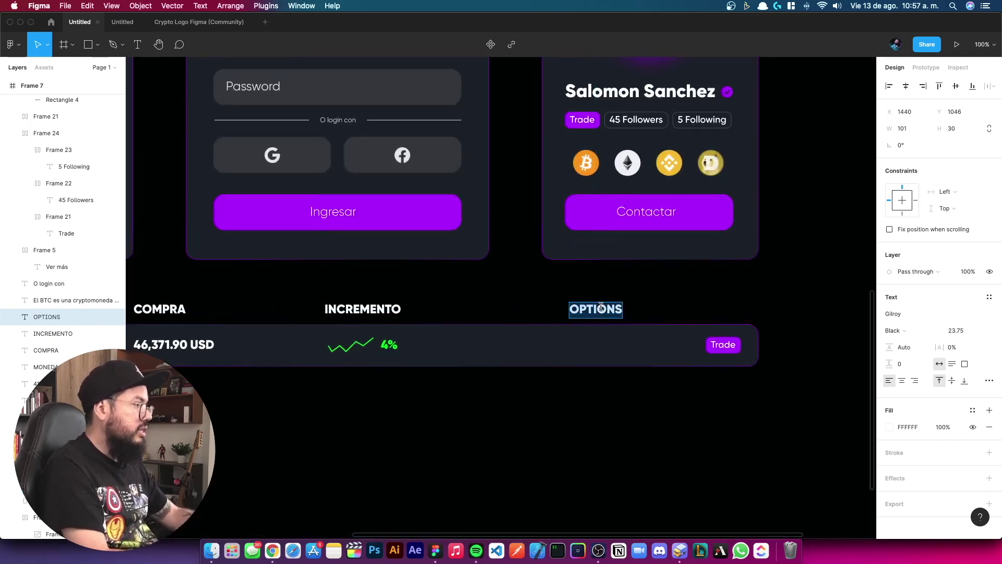
left_click(602, 309)
double_click(585, 309)
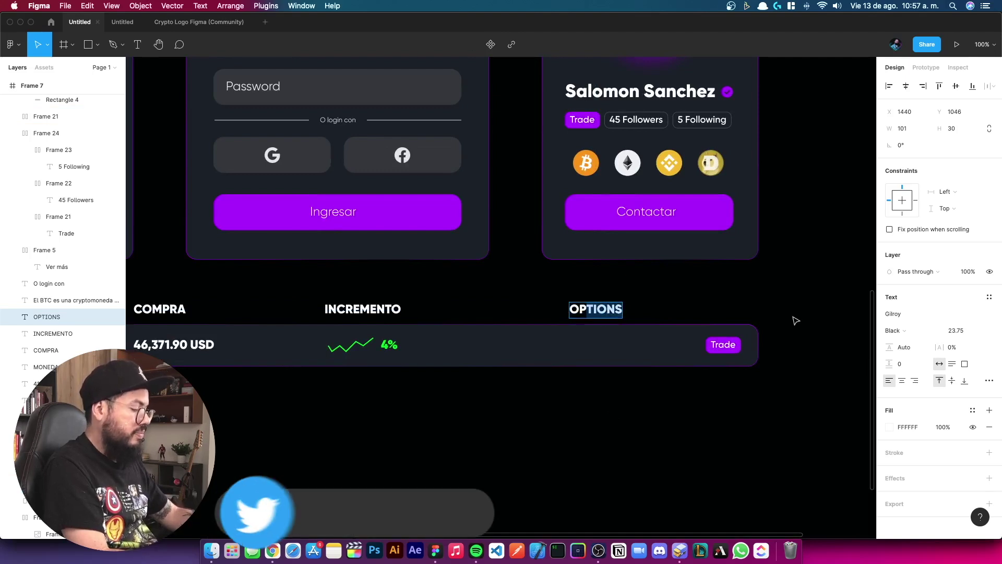
type("OPCIONES")
key("Escape")
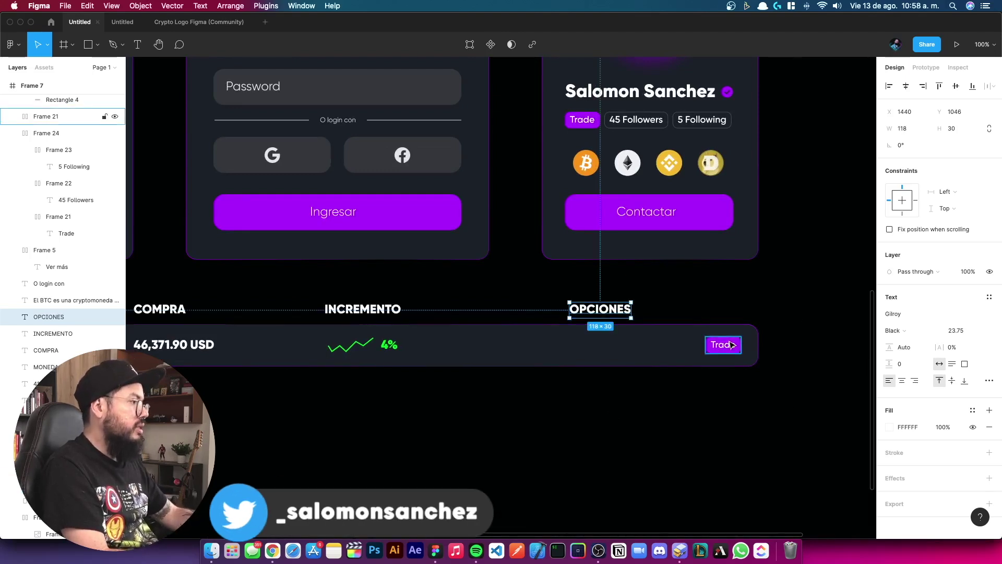
Copy the Trade pill under OPCIONES as a P2P pill, then duplicate it as CREDIT CARD.
left_click(726, 348)
left_click_drag(604, 345, 580, 350)
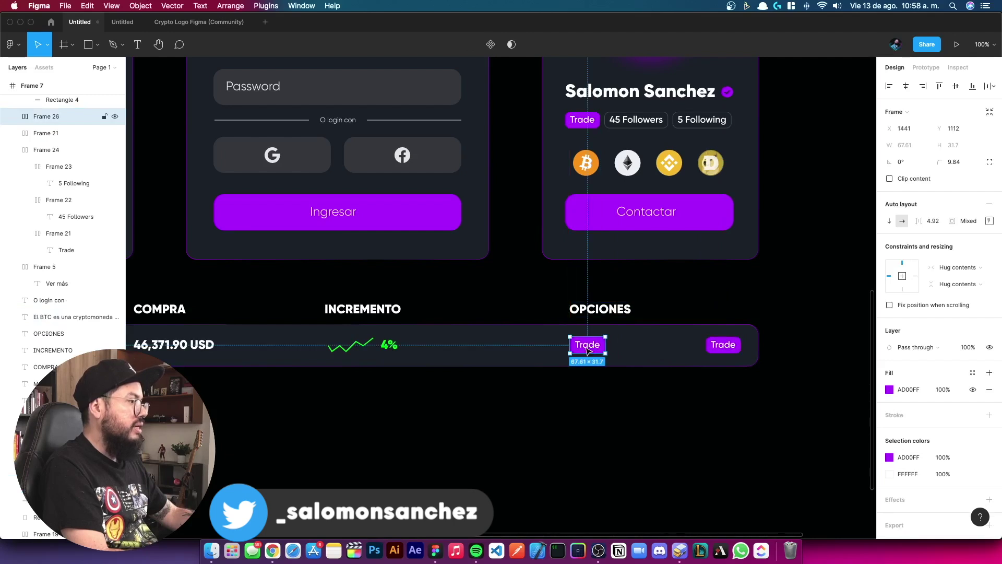
double_click(580, 347)
type("P2")
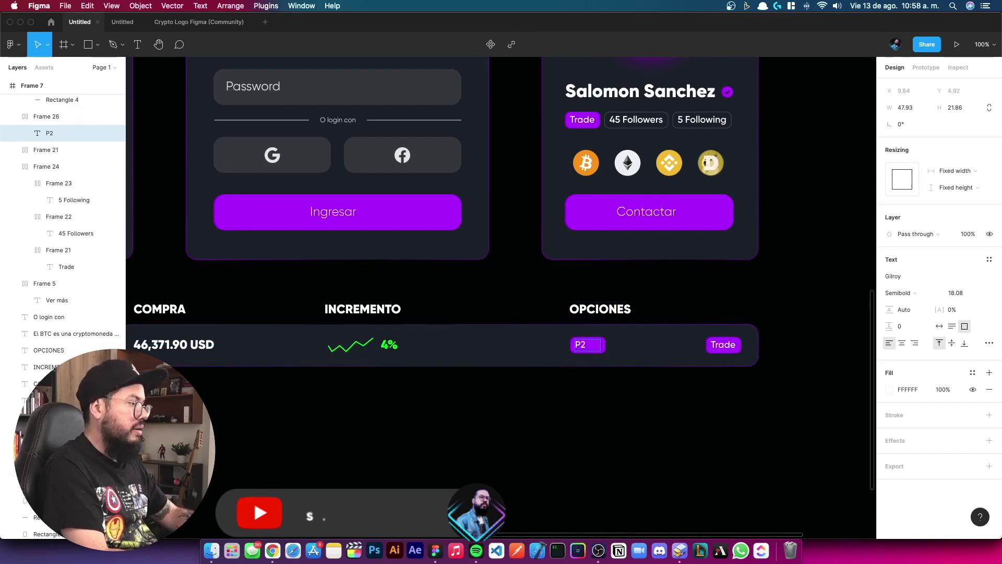
type("P")
left_click(939, 327)
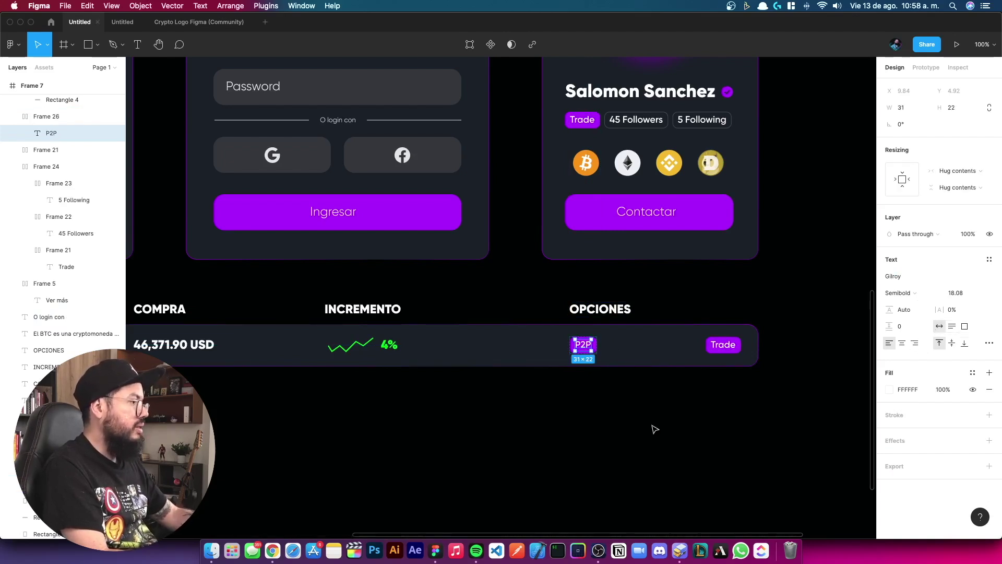
key("Escape")
left_click_drag(594, 346, 628, 346)
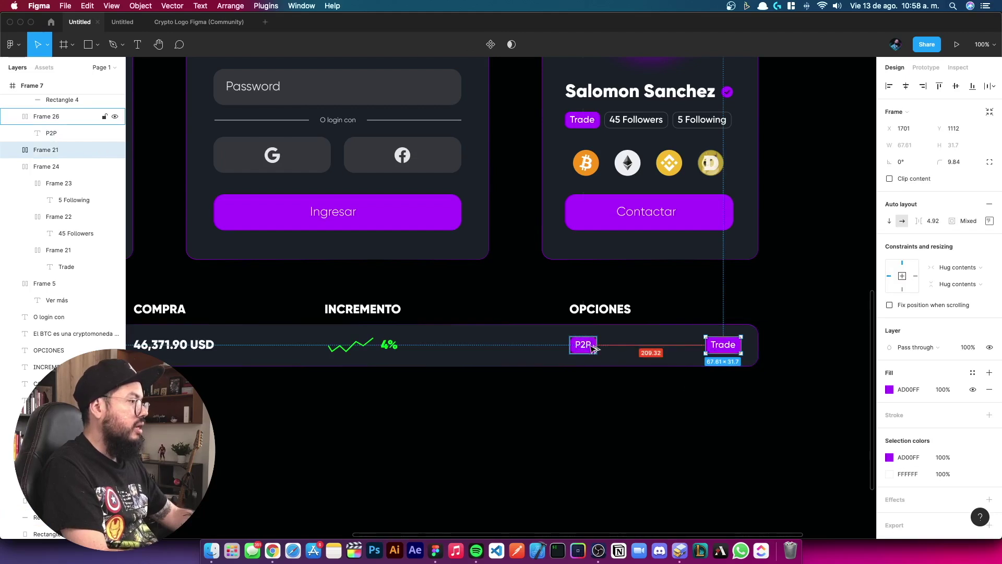
double_click(617, 347)
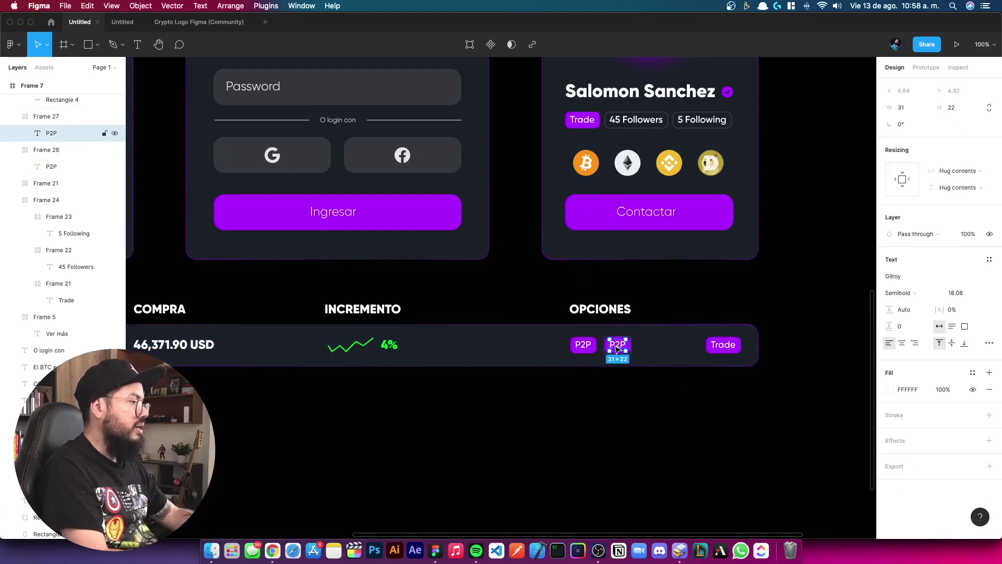
type("CRED")
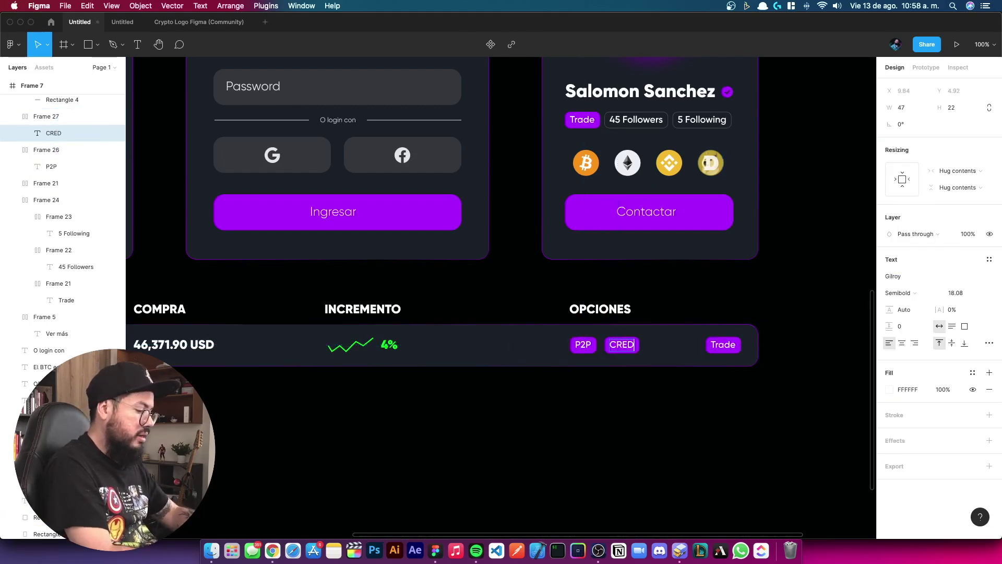
type("IT CARD")
key("Escape")
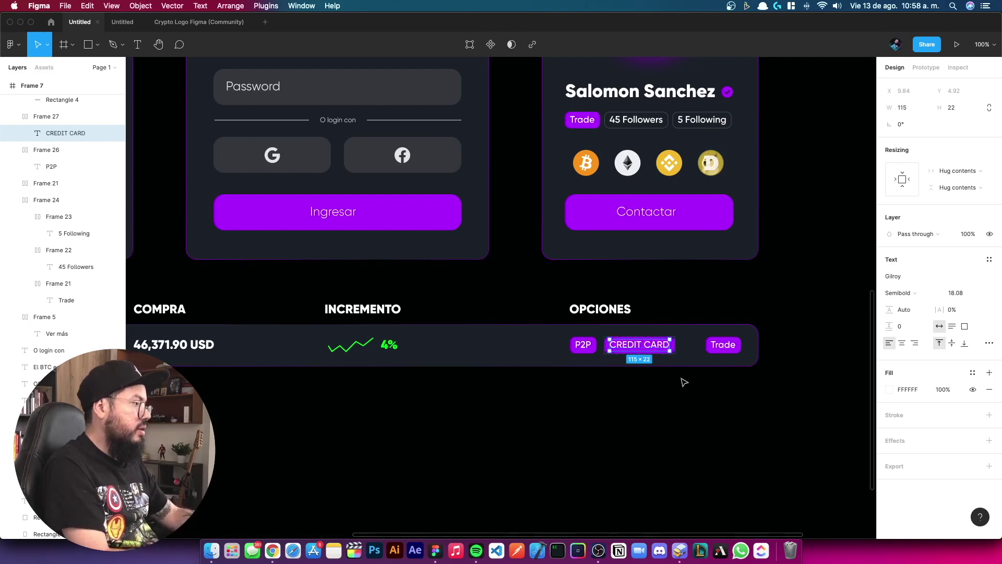
Wrap the P2P, CREDIT CARD and Trade pills in an auto-layout frame with Shift+A.
key("Escape")
key("Tab")
left_click(662, 349, "shift")
left_click(579, 349, "shift")
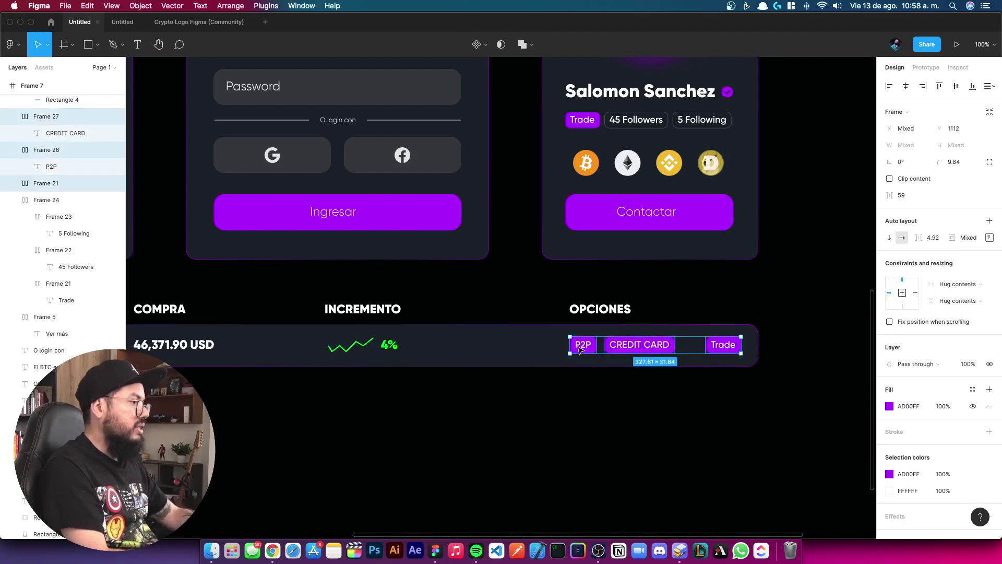
key("shift+a")
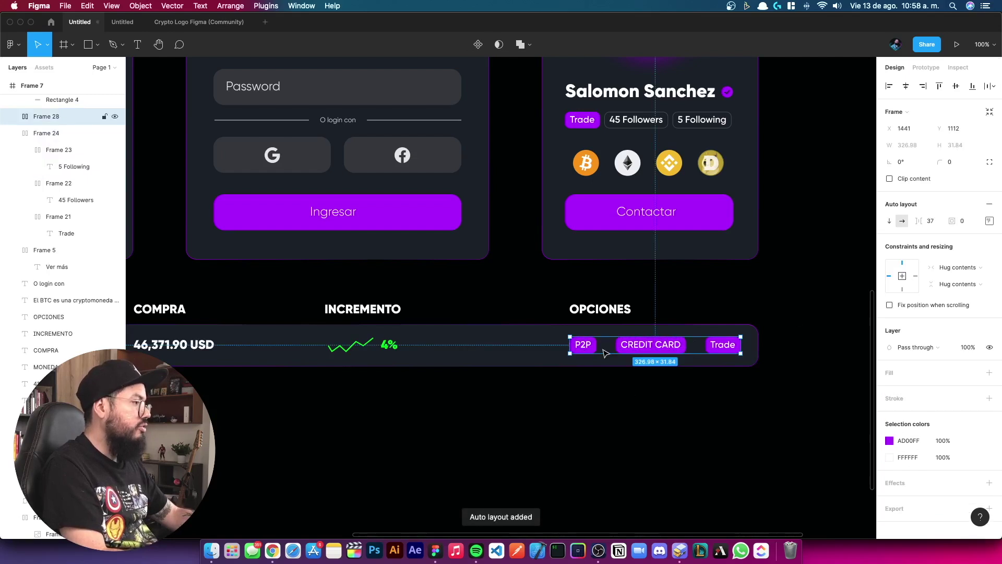
left_click(632, 433)
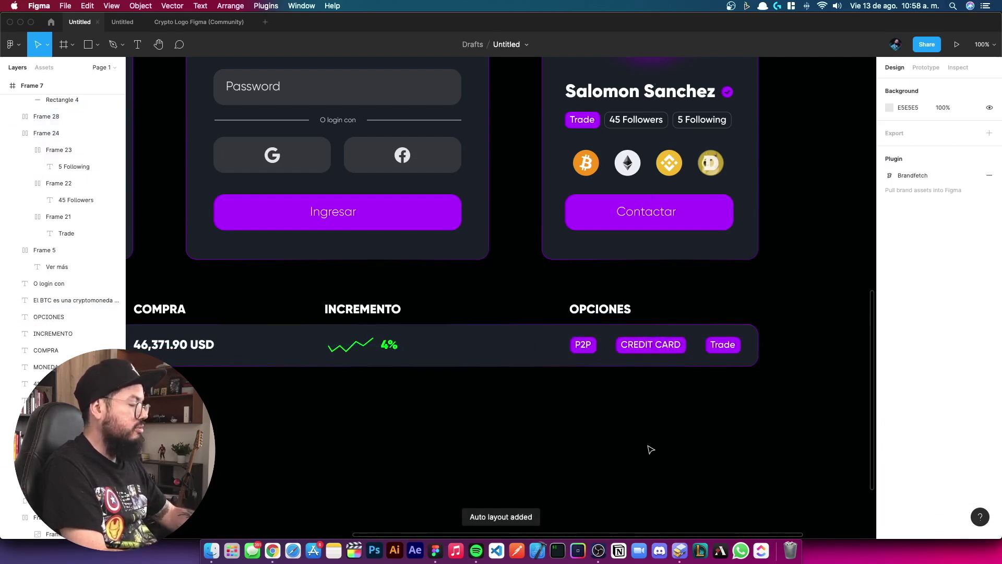
key("minus")
scroll(470, 365, "left", 3)
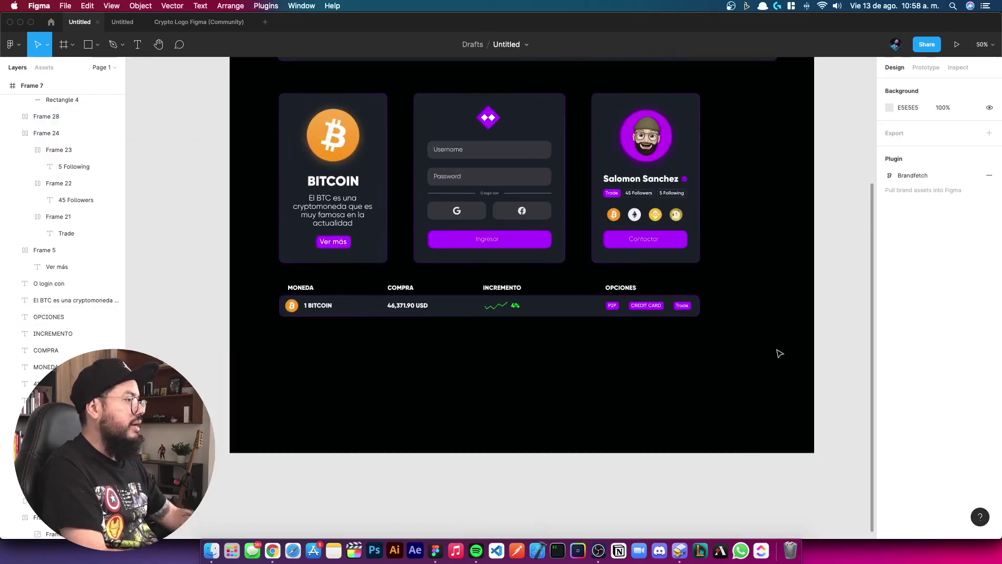
Select only the 1 BITCOIN row and duplicate it with Cmd+D, stacking copies below it.
left_click_drag(838, 347, 277, 280)
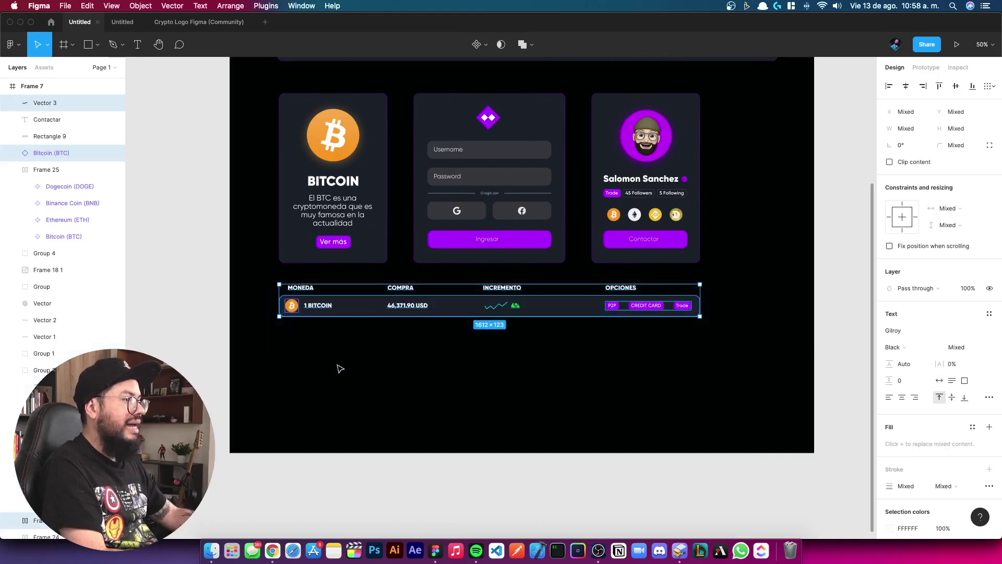
left_click(846, 350)
mouse_move(844, 343)
left_mouse_down()
mouse_move(274, 302)
mouse_move(312, 335)
left_mouse_up()
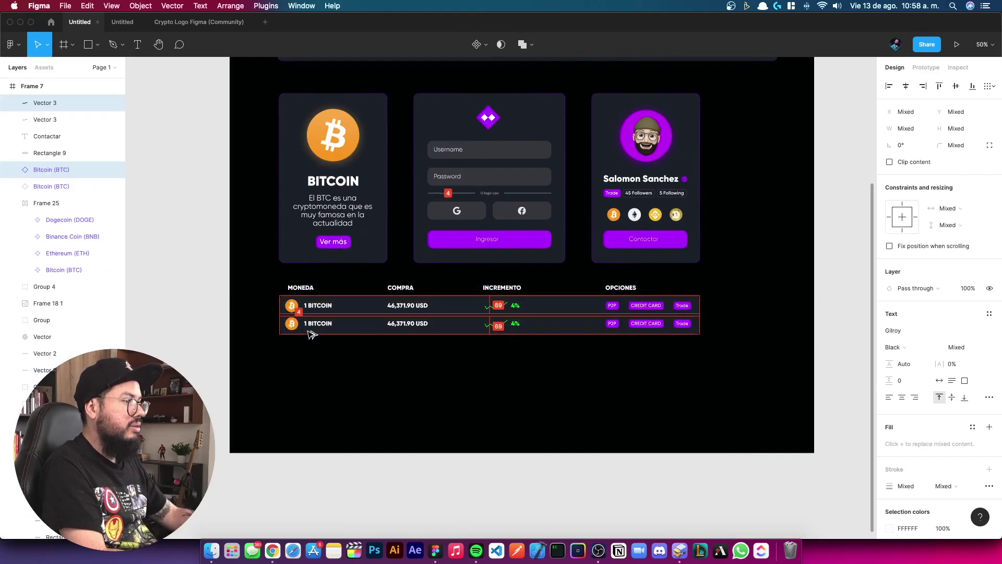
key("super+d")
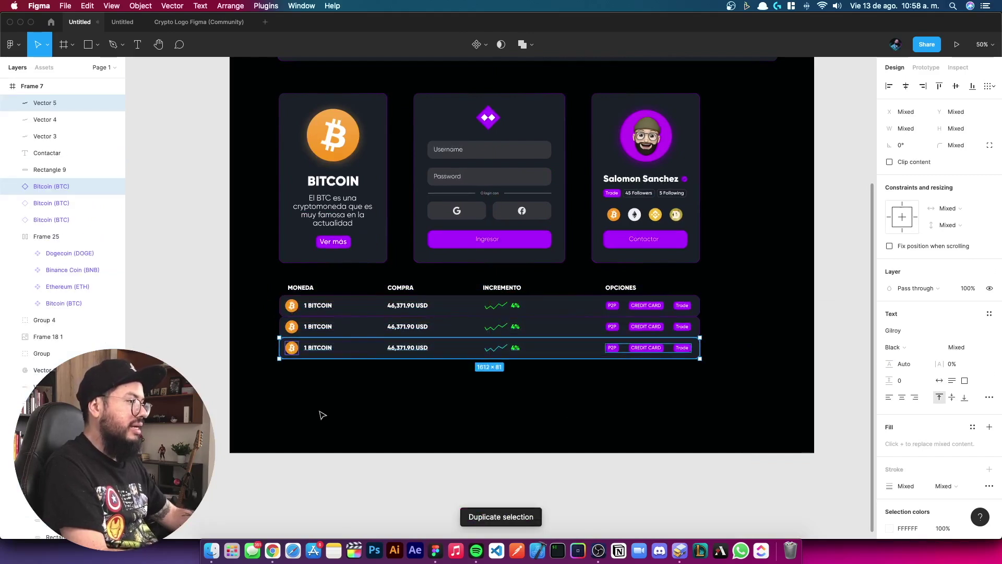
key("super+d")
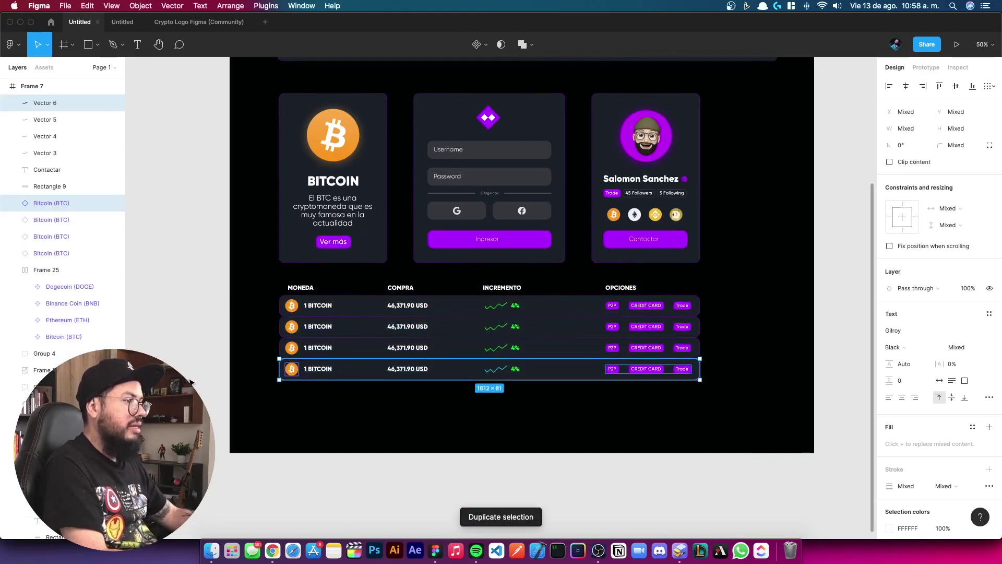
key("super+d")
left_click(193, 371)
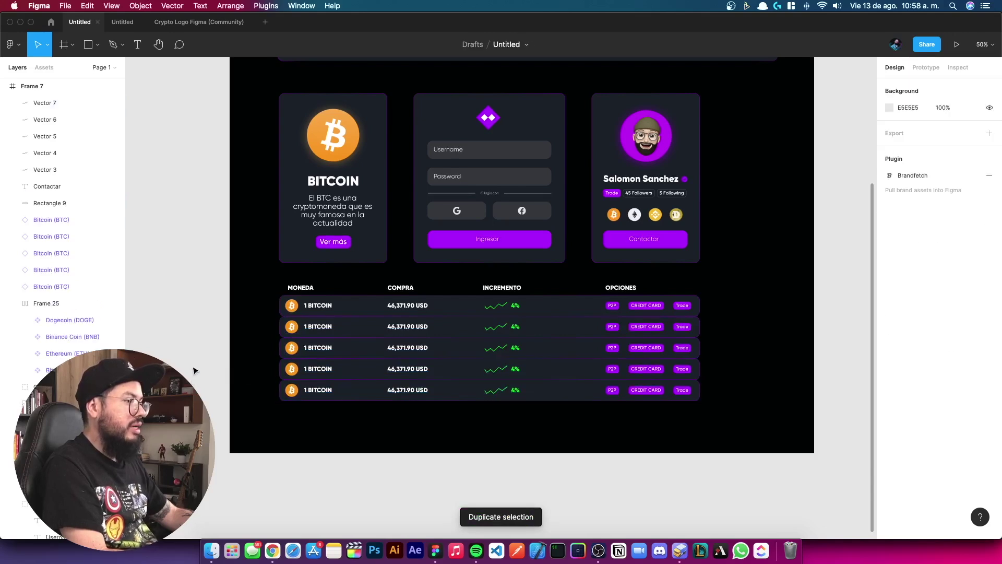
key("super+equal")
scroll(551, 316, "left", 5)
Set the second row's background fill to the slightly lighter grey 282F38.
scroll(472, 331, "right", 5)
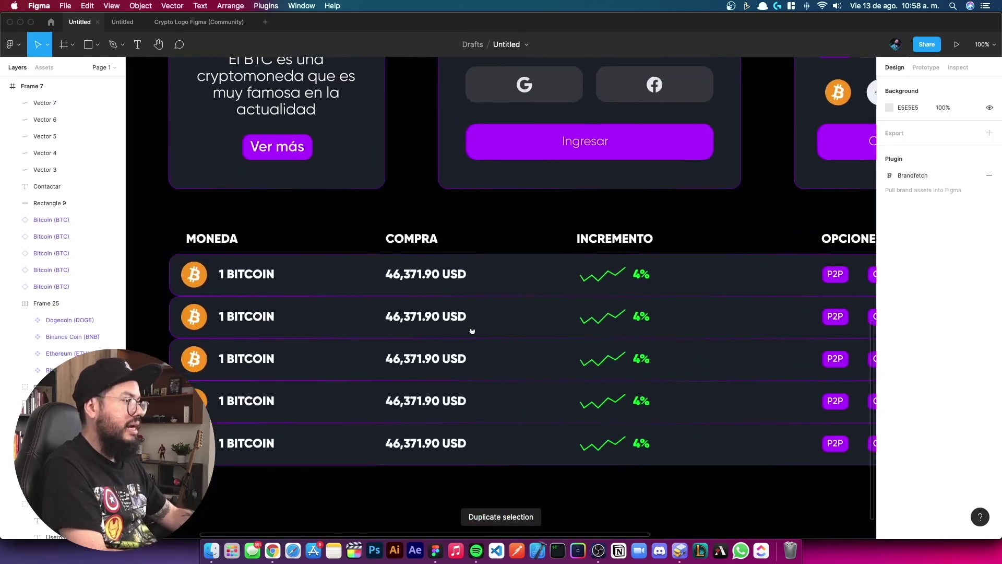
left_click(560, 307)
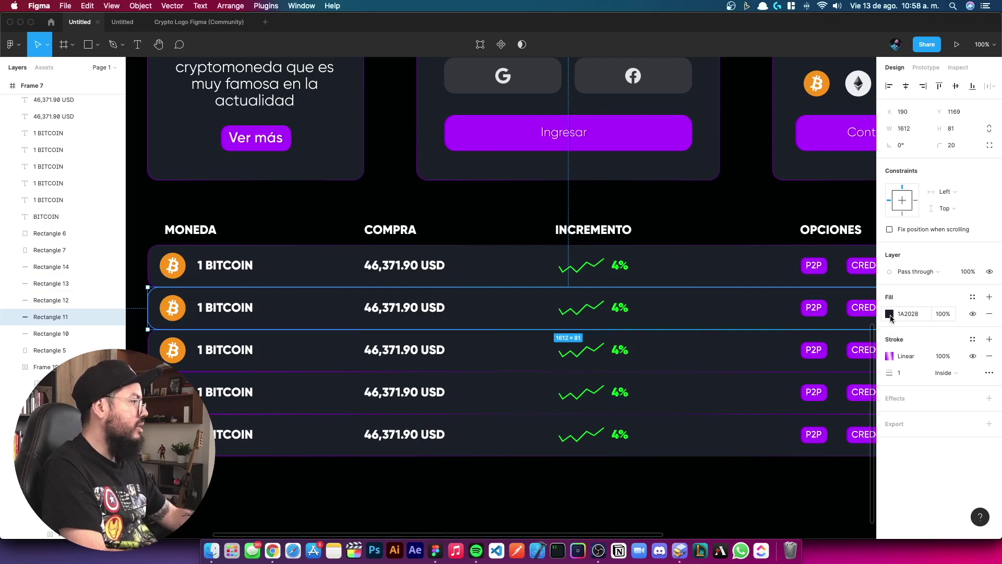
left_click(889, 314)
mouse_move(766, 352)
left_mouse_down()
mouse_move(752, 326)
mouse_move(763, 389)
mouse_move(755, 380)
left_mouse_up()
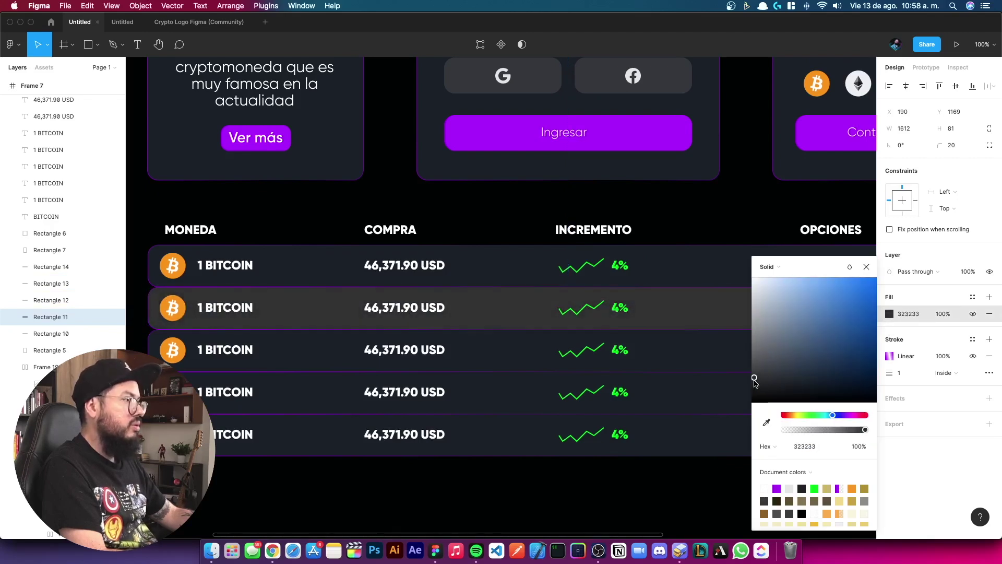
left_click(890, 314)
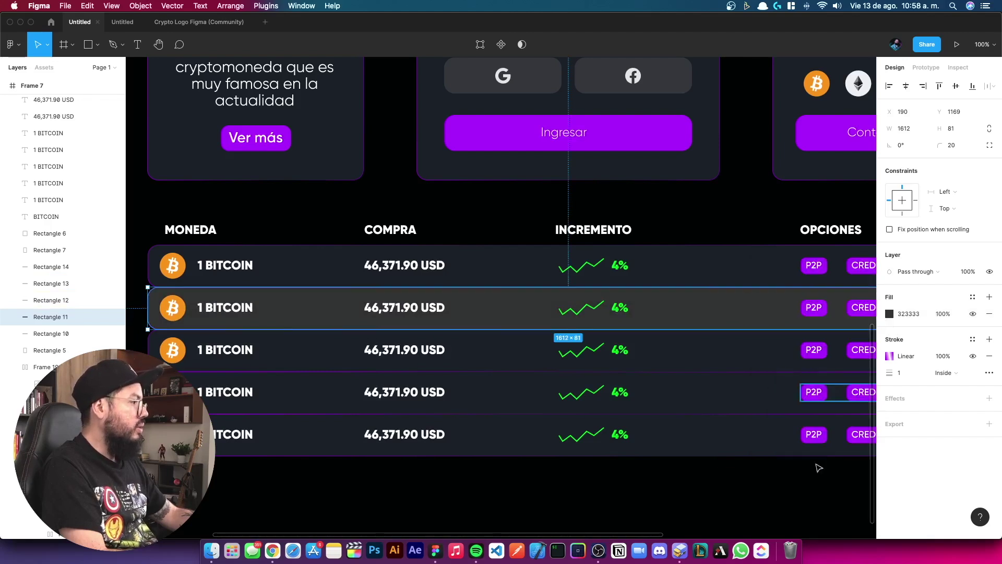
left_click(890, 314)
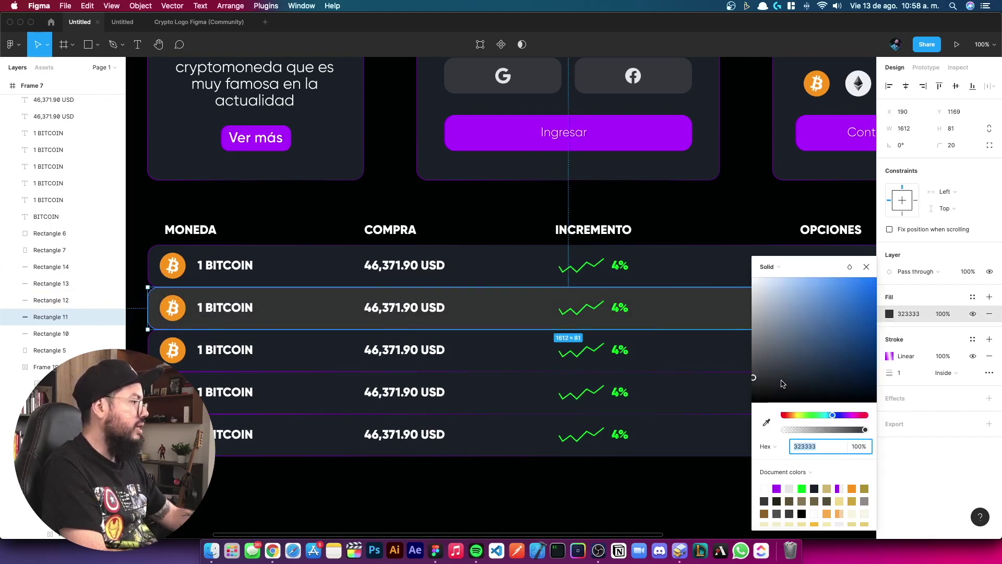
left_click(784, 378)
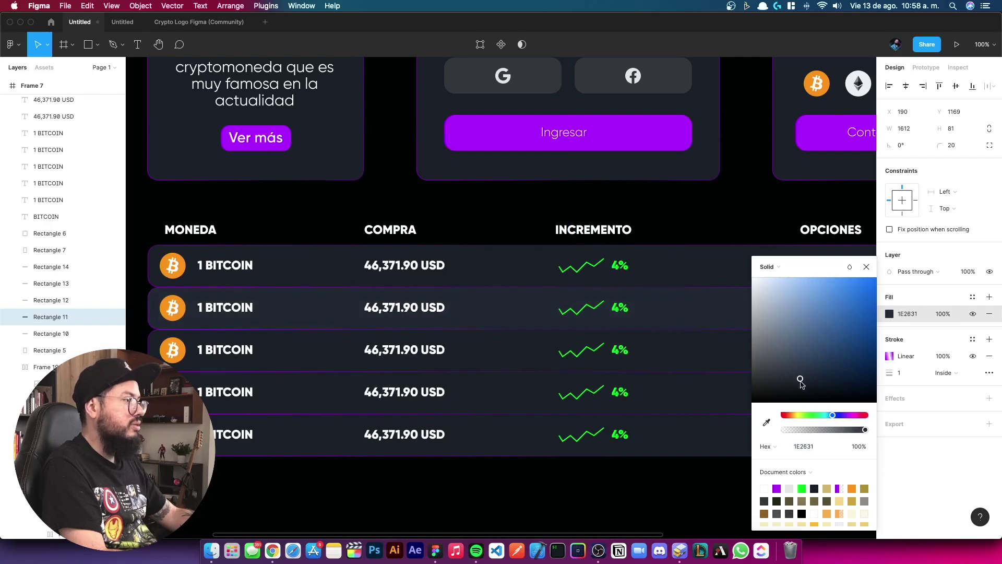
left_click_drag(800, 380, 789, 379)
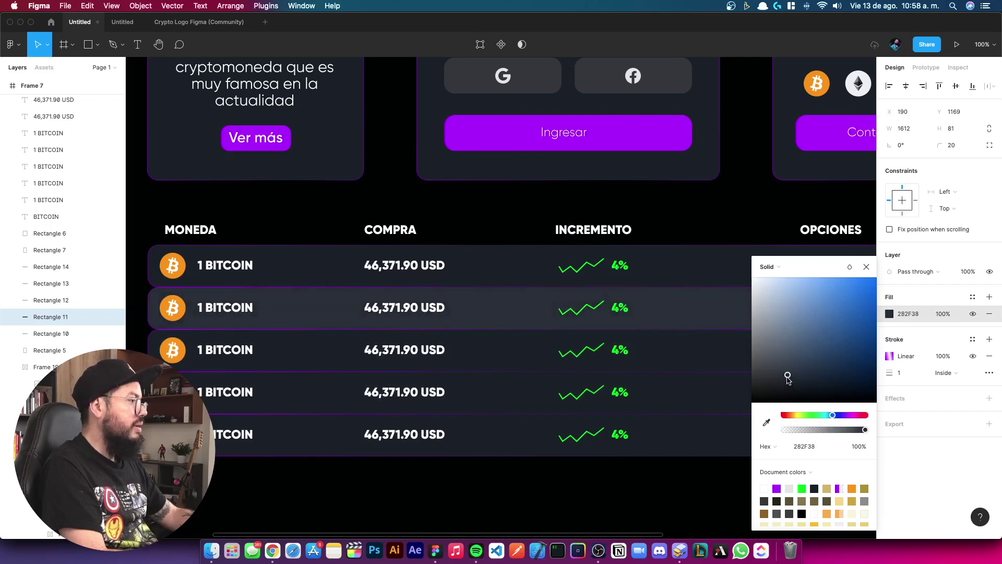
Give the fourth row's background the same lighter fill and review the striped table.
left_click(652, 389)
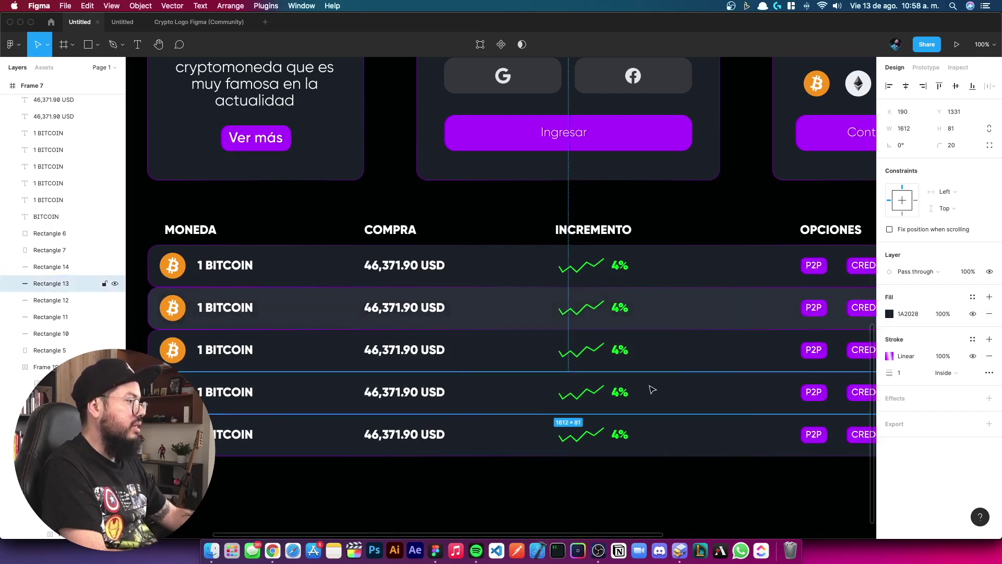
left_click(890, 314)
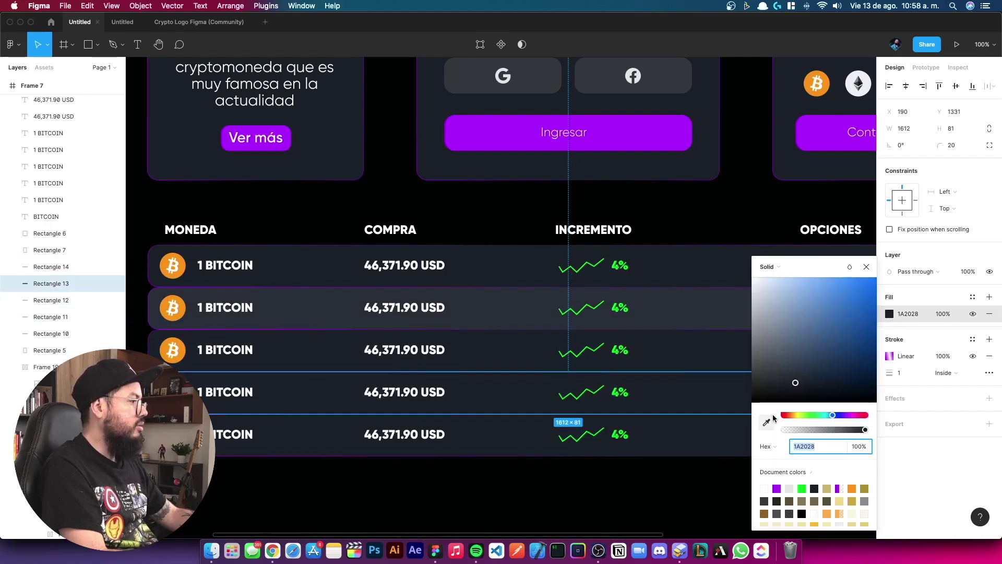
left_click(686, 454)
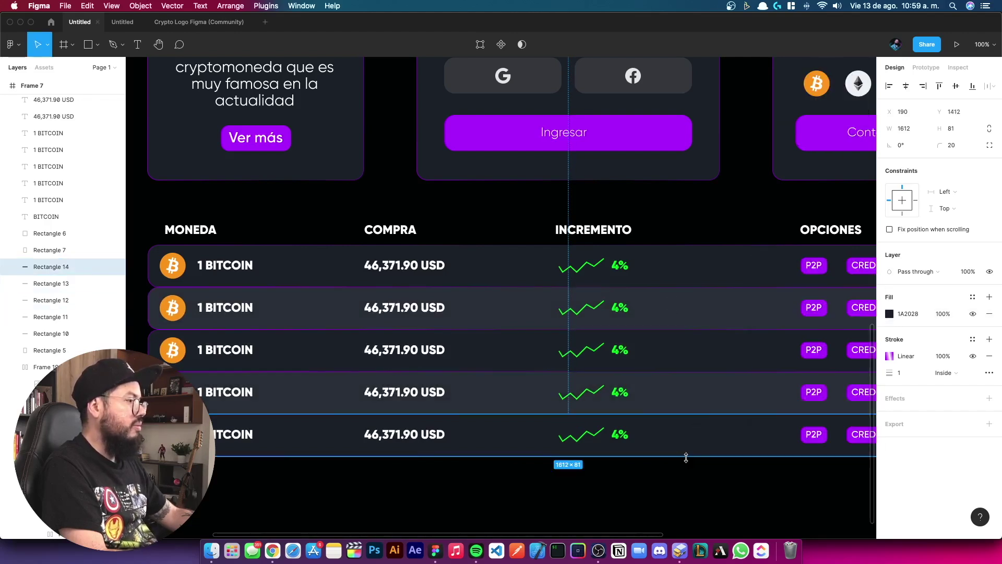
key("minus")
left_click(654, 471)
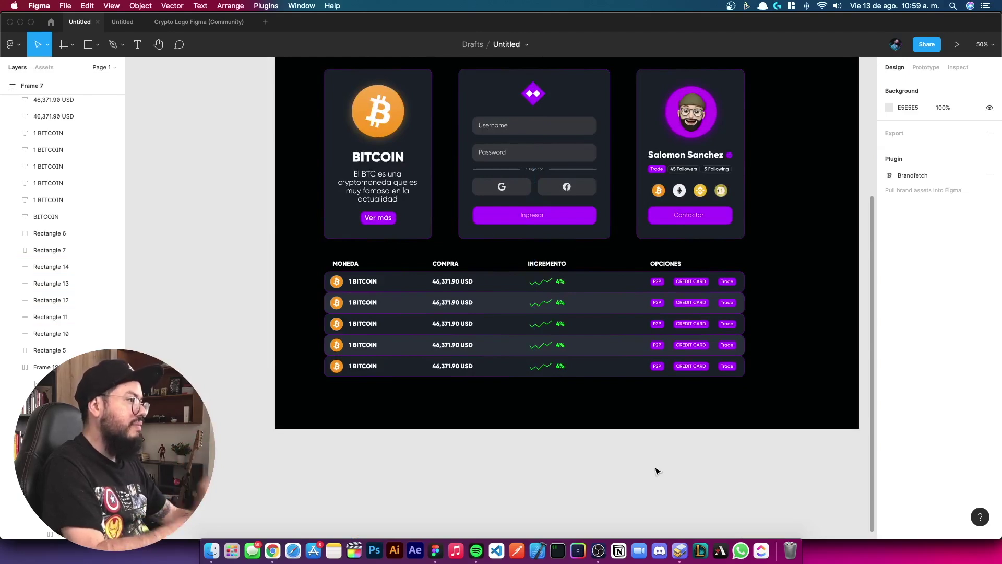
key("plus")
Rename the lower rows' labels to 1 ETHEREUM, 1 DODGECOIN, 1 BINANCE and 1 LITECOIN.
left_click_drag(669, 462, 688, 434)
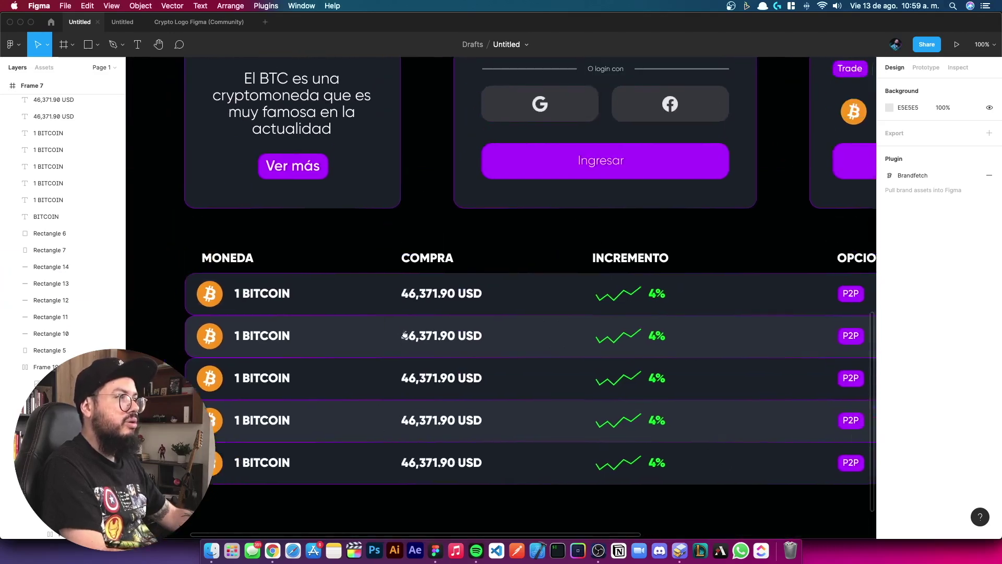
scroll(316, 301, "left", 5)
left_click(324, 300)
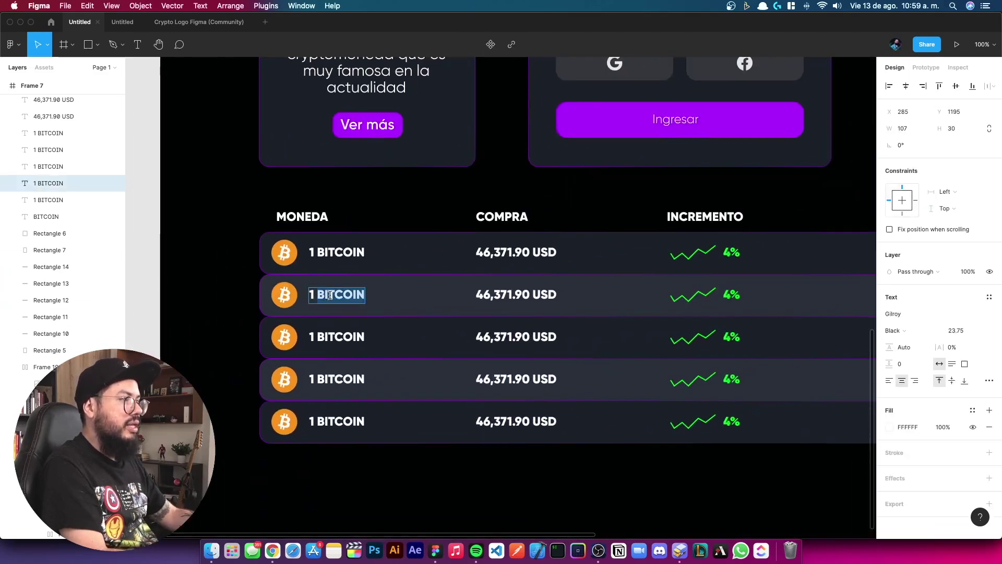
type("ETHEREUM")
left_click(329, 337)
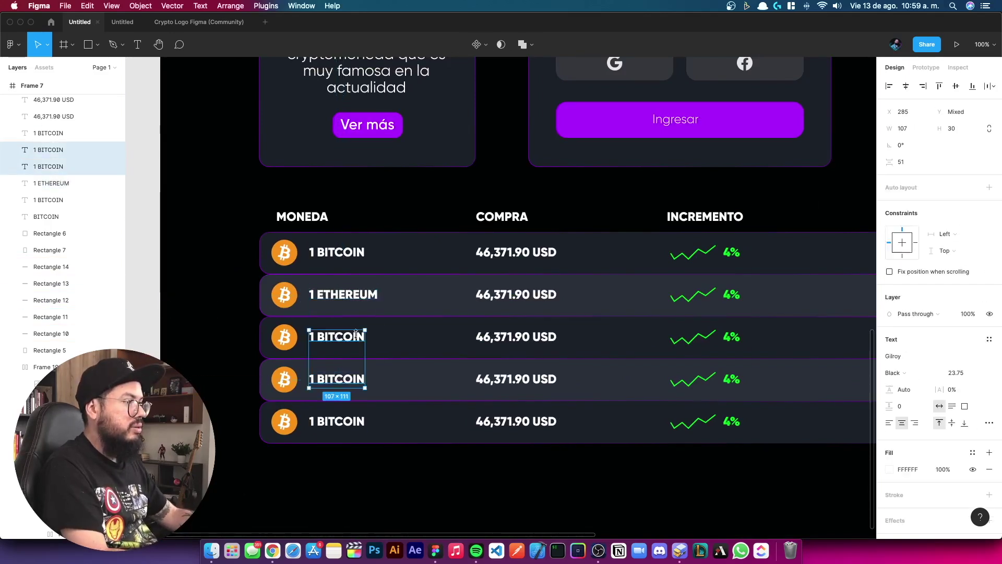
double_click(329, 339)
type("1 DODGECOIN")
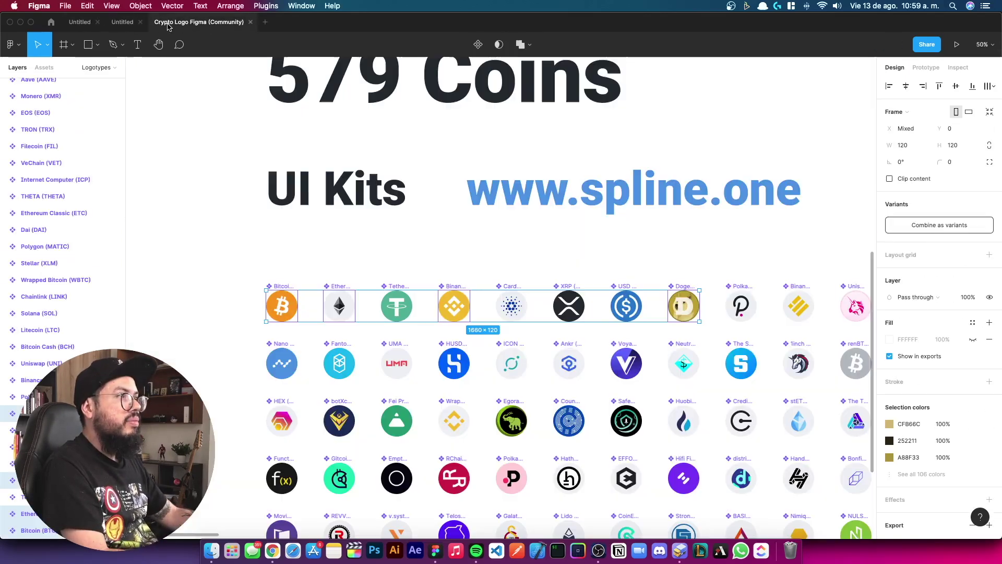
key("Escape")
key("Tab")
key("Return")
type("INANCE")
key("Escape")
key("Tab")
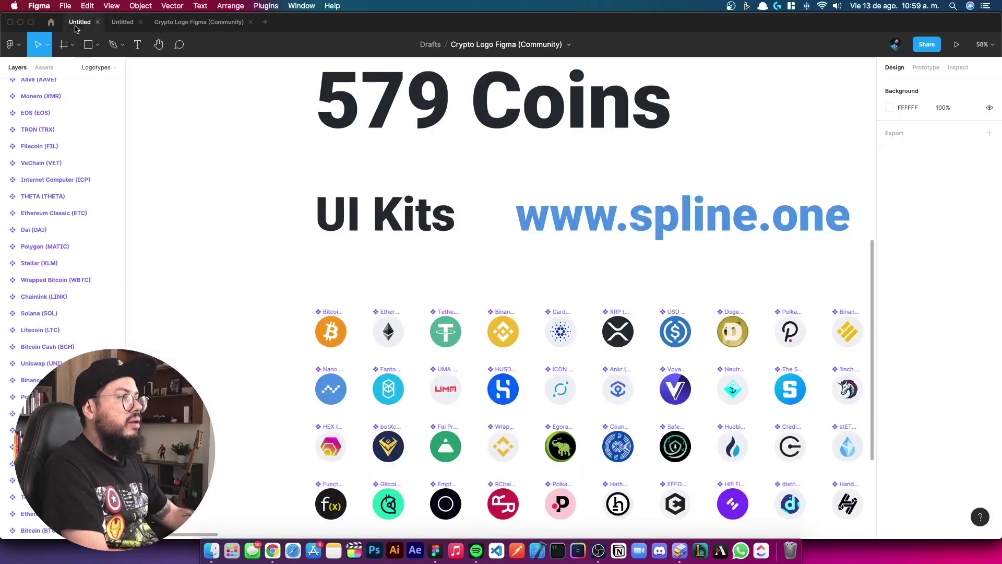
key("Return")
type("1 LITECOIN")
Paste a Litecoin icon from the logo file and swap it in for the last row's icon.
left_click(199, 22)
key("ctrl+c")
left_click(80, 22)
key("ctrl+v")
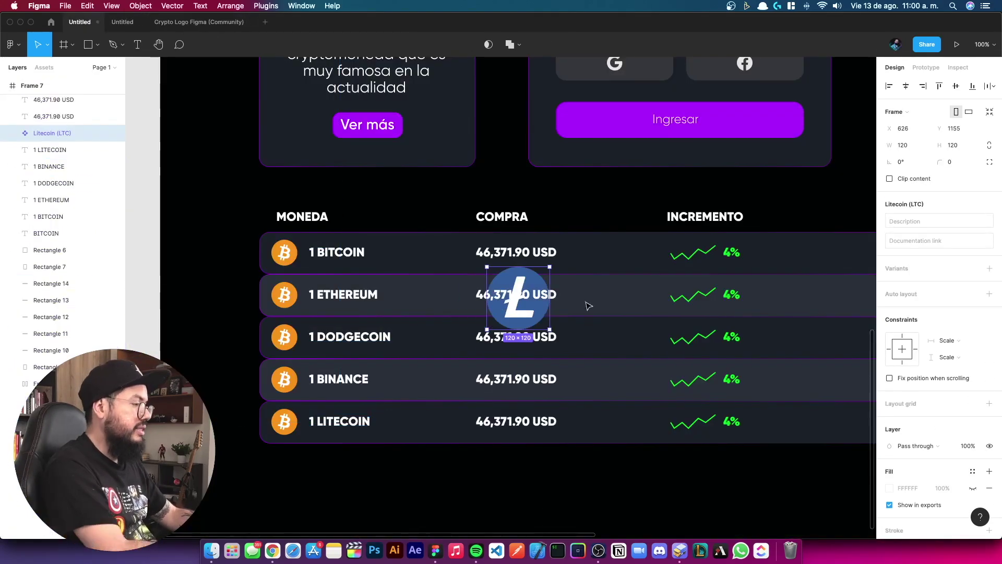
mouse_move(520, 302)
left_mouse_down()
mouse_move(280, 424)
mouse_move(235, 418)
left_mouse_up()
left_click(280, 424)
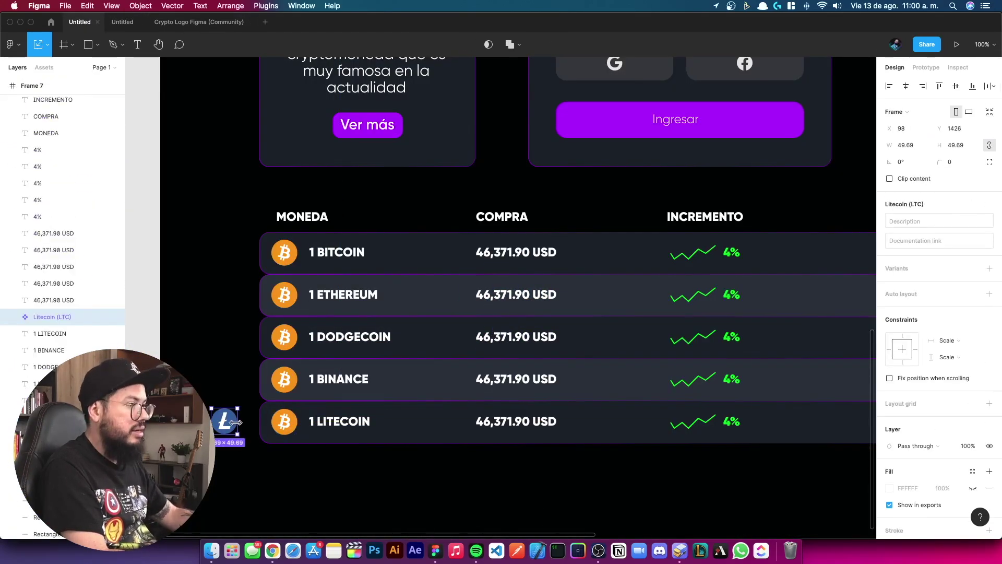
key("Delete")
left_click(294, 428)
Paste the Ethereum, Dogecoin and Binance icons and drag each onto its matching row.
key("ctrl+v")
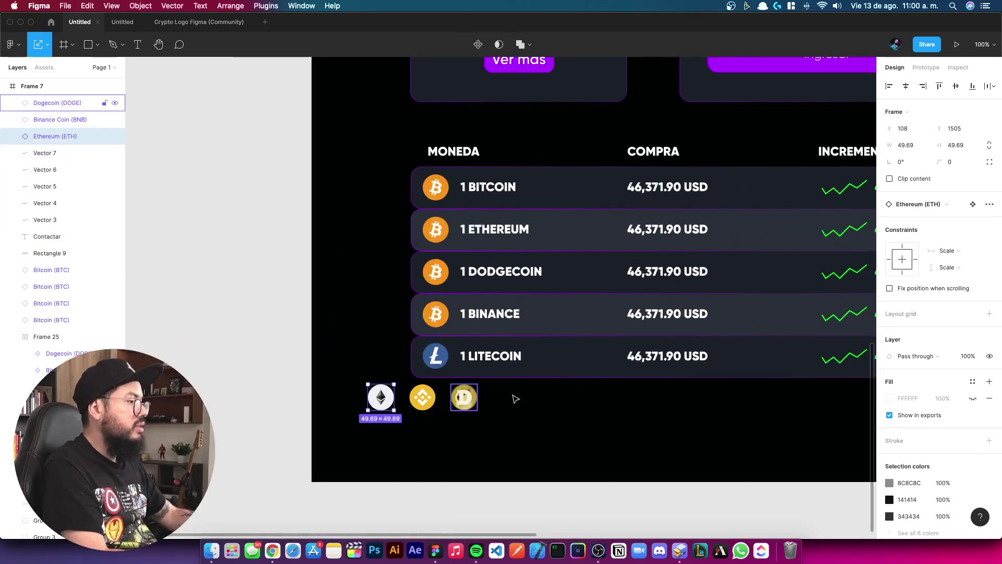
key("Escape")
left_click_drag(382, 398, 436, 229)
left_click_drag(464, 397, 436, 272)
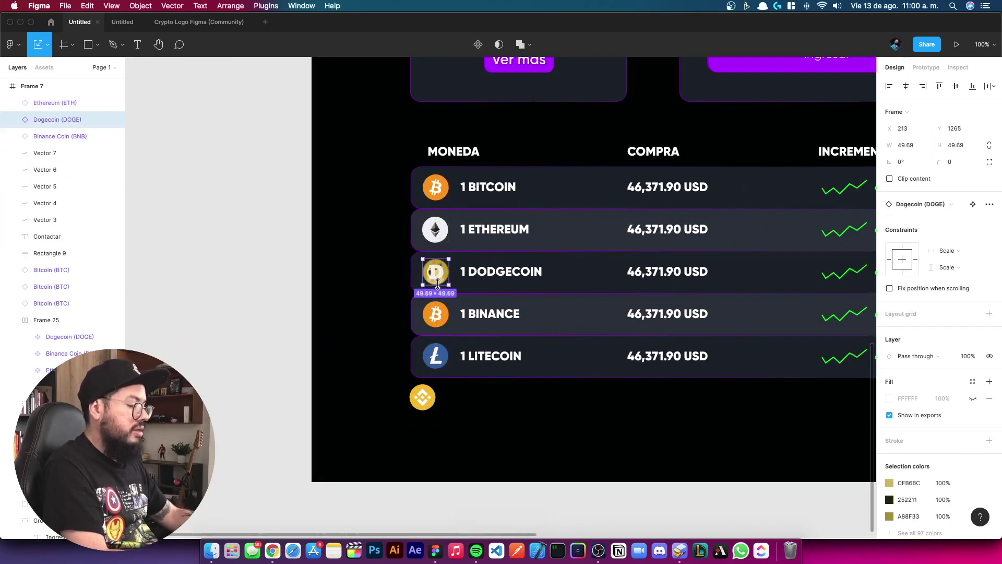
left_click_drag(423, 396, 440, 316)
left_click(351, 340)
scroll(366, 324, "down", 5)
scroll(470, 392, "right", 3)
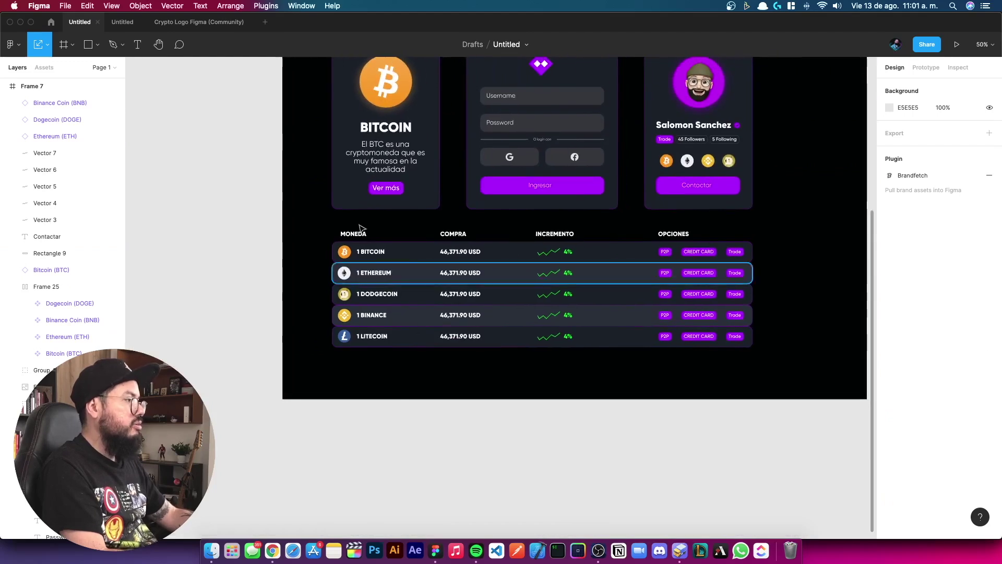
Resize the Dodgecoin row's chart line and recolour its stroke red (FF0000).
left_click(549, 277)
key("shift+0")
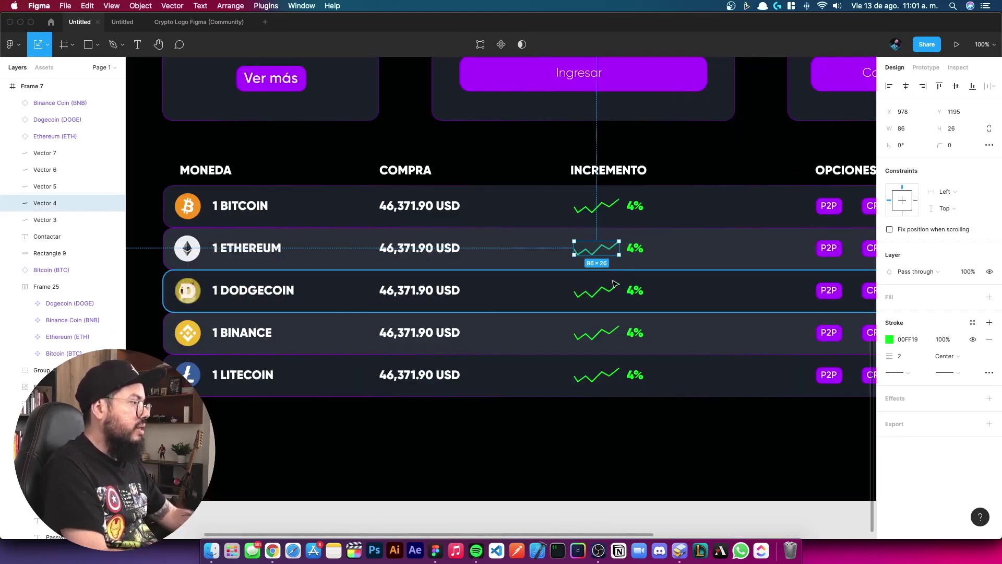
left_click(610, 294)
left_click_drag(624, 281, 607, 301)
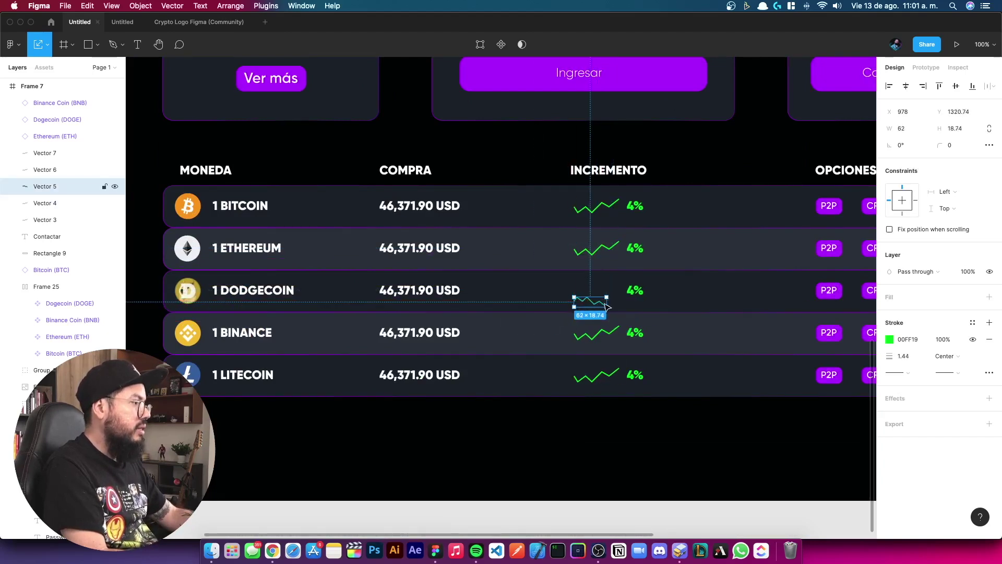
mouse_move(601, 306)
left_mouse_down()
mouse_move(600, 296)
mouse_move(613, 297)
mouse_move(602, 299)
left_mouse_up()
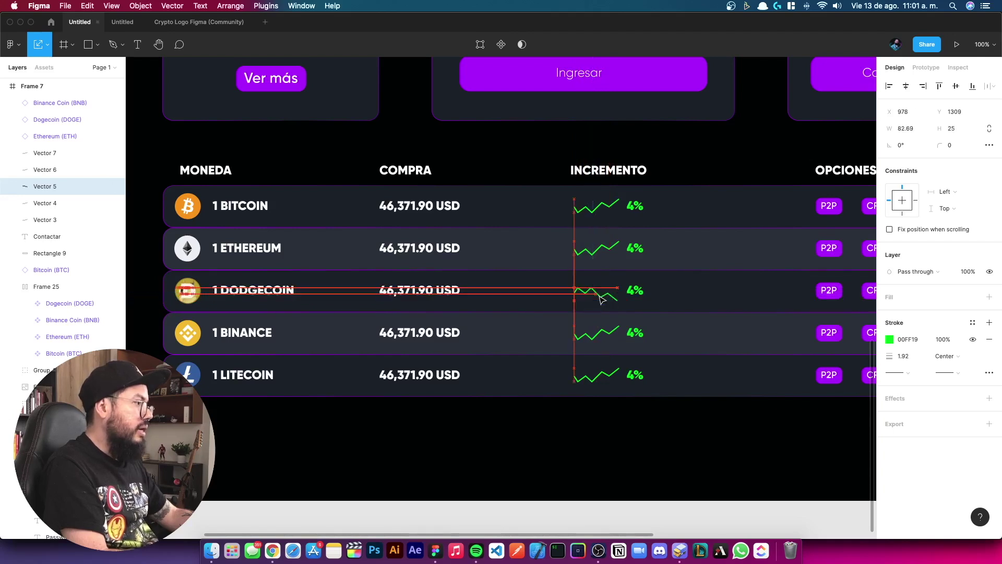
left_click(890, 340)
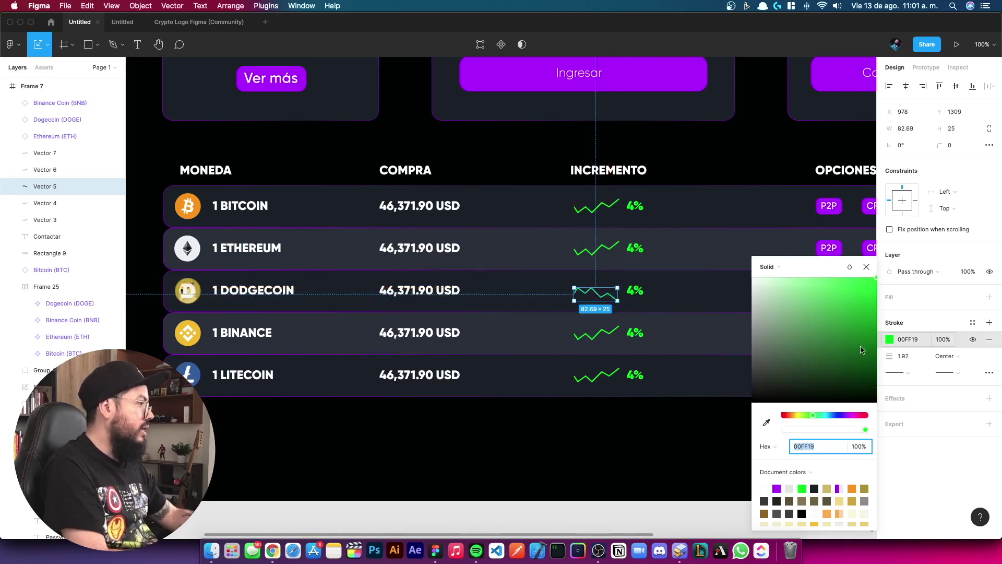
left_click_drag(819, 418, 861, 416)
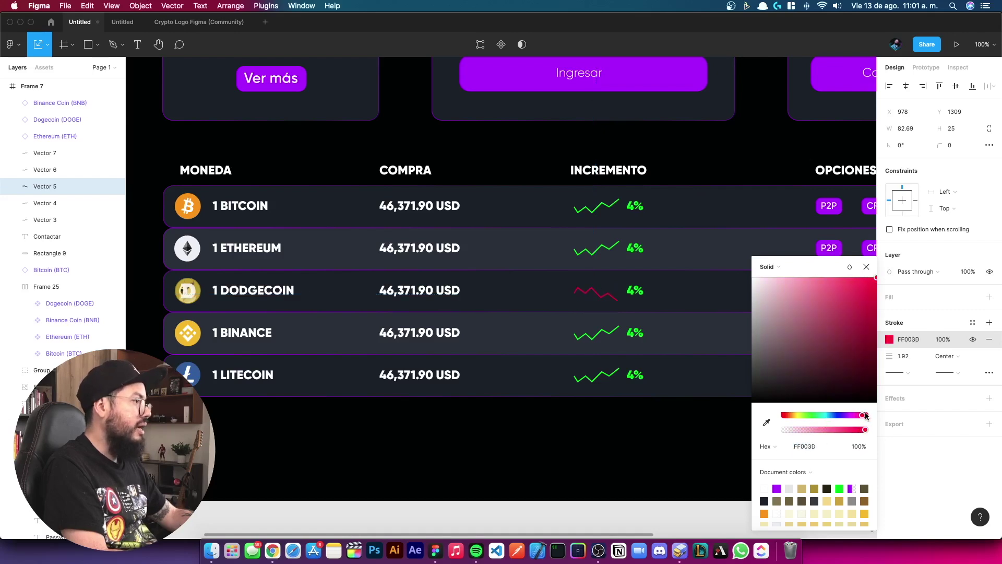
key("Escape")
Change the Dodgecoin increment from 4% to -4% and make its text red.
left_click(629, 293)
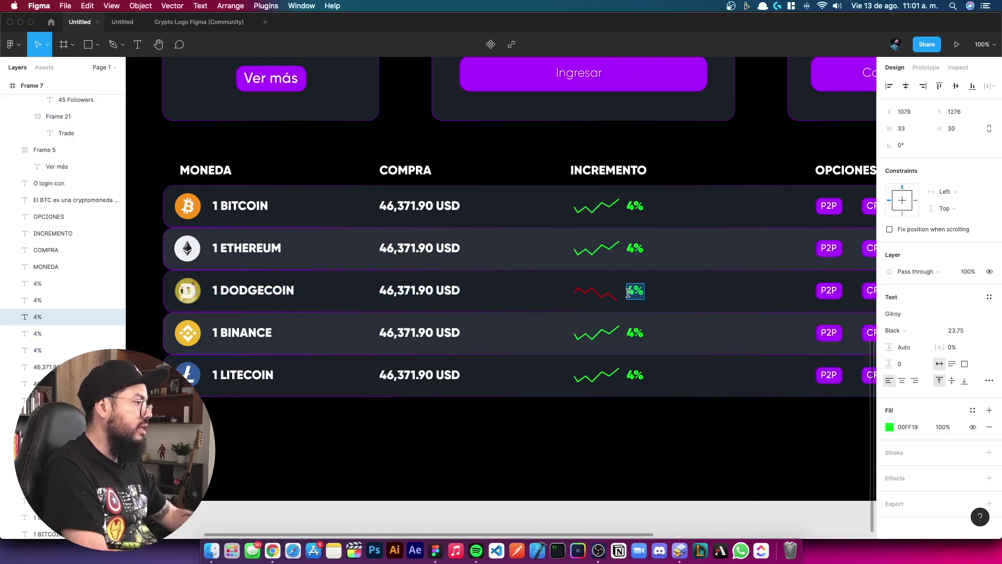
type(".")
type("-")
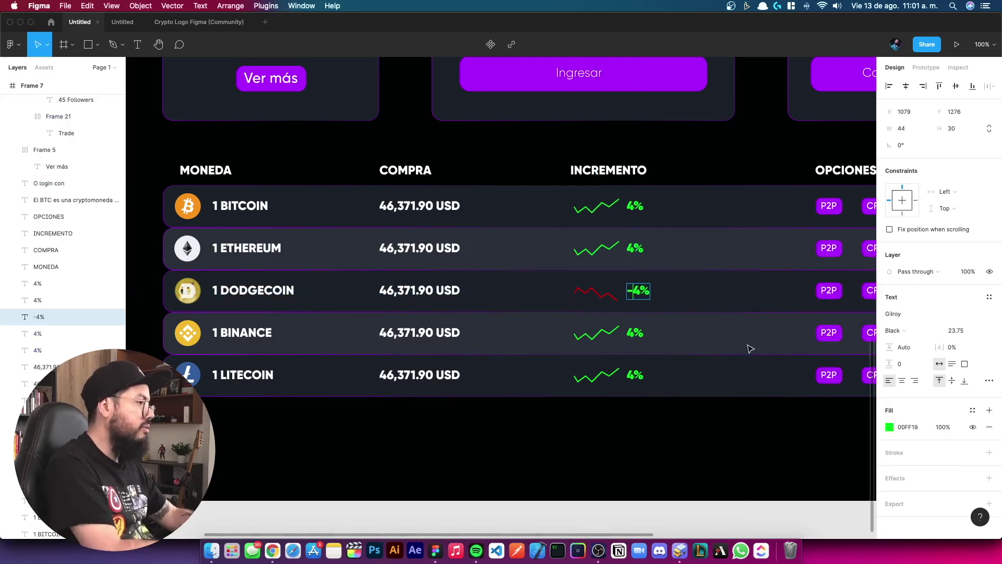
left_click(890, 427)
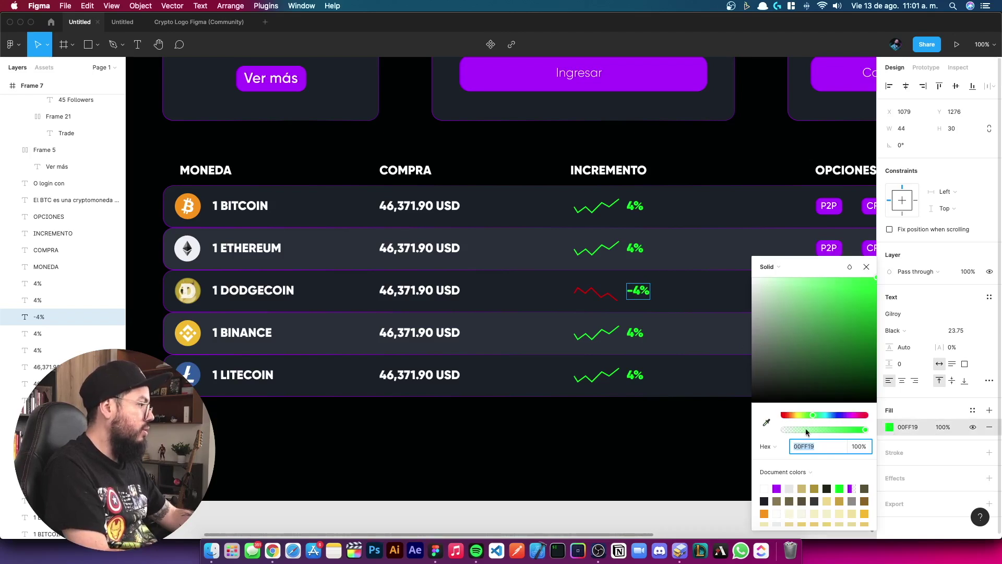
scroll(833, 496, "down", 3)
left_click(852, 504)
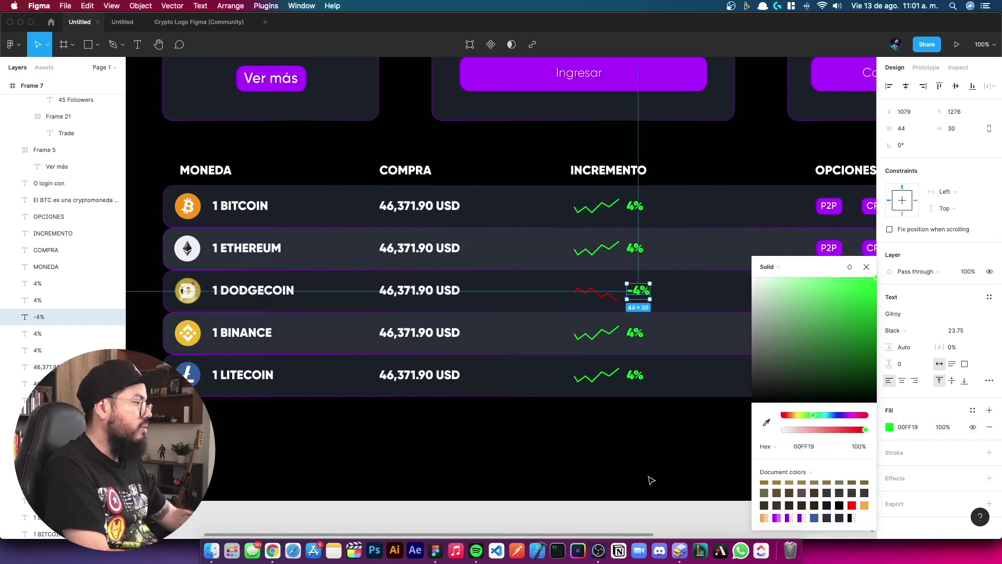
left_click(647, 474)
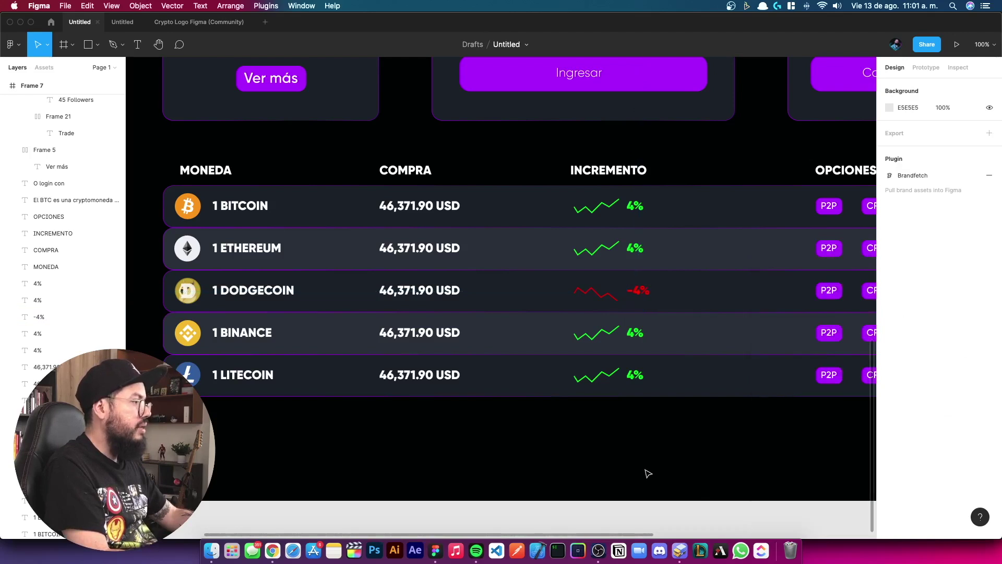
key("minus")
scroll(592, 449, "up", 3)
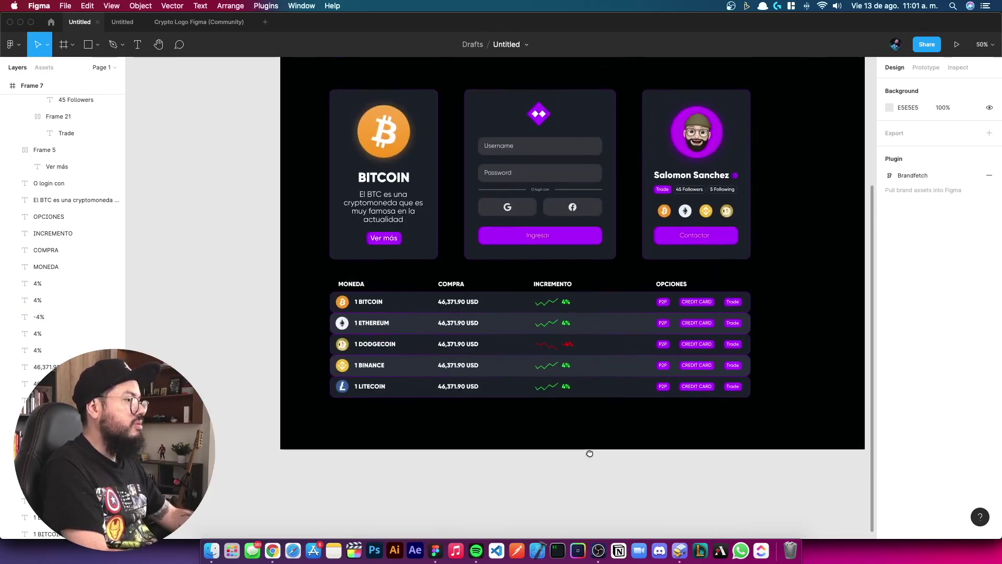
scroll(589, 460, "up", 2)
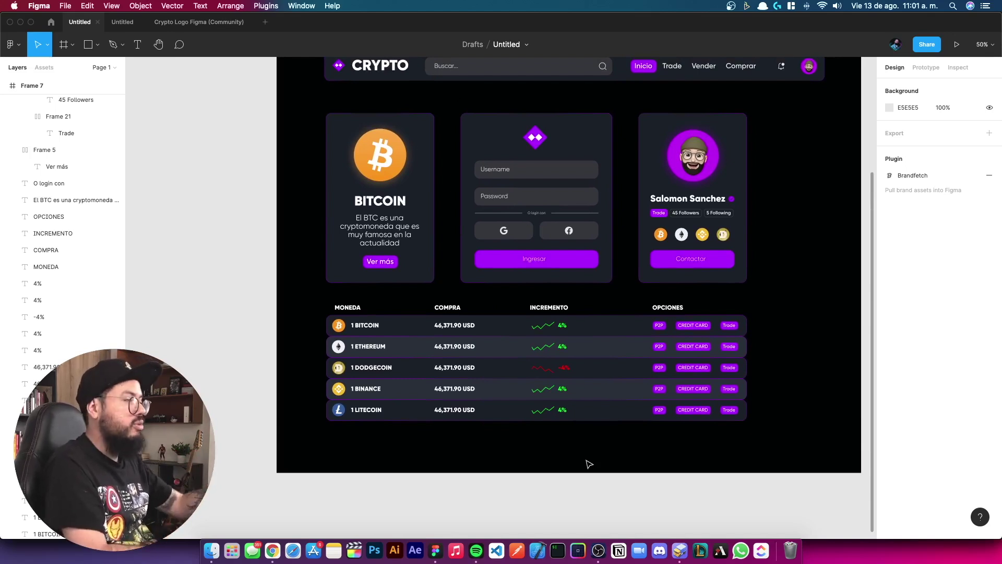
scroll(586, 459, "up", 2)
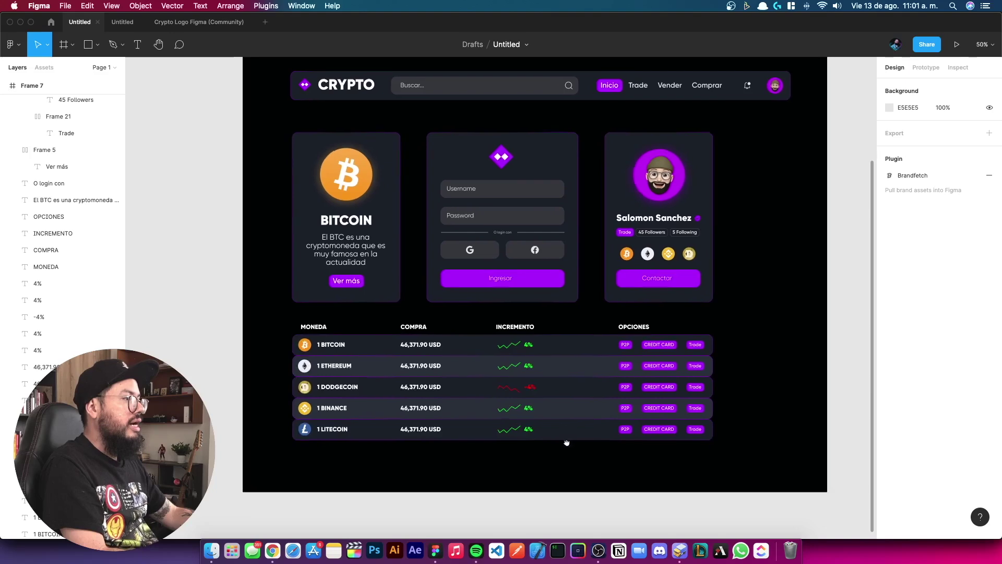
left_click_drag(843, 158, 310, 479)
Group the three cards and the coin table with Cmd+G, undoing stray centring attempts.
key("super+g")
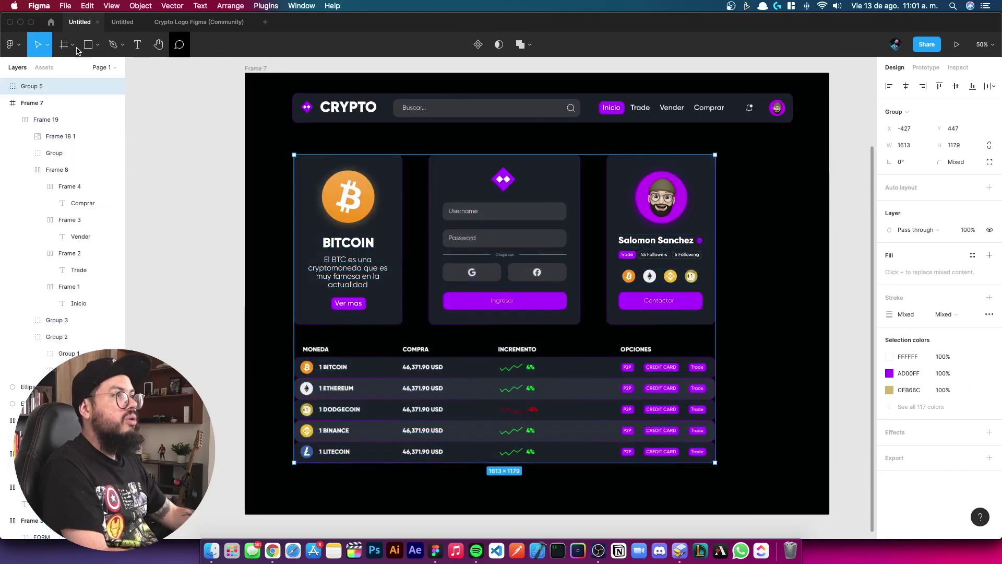
left_click(906, 85)
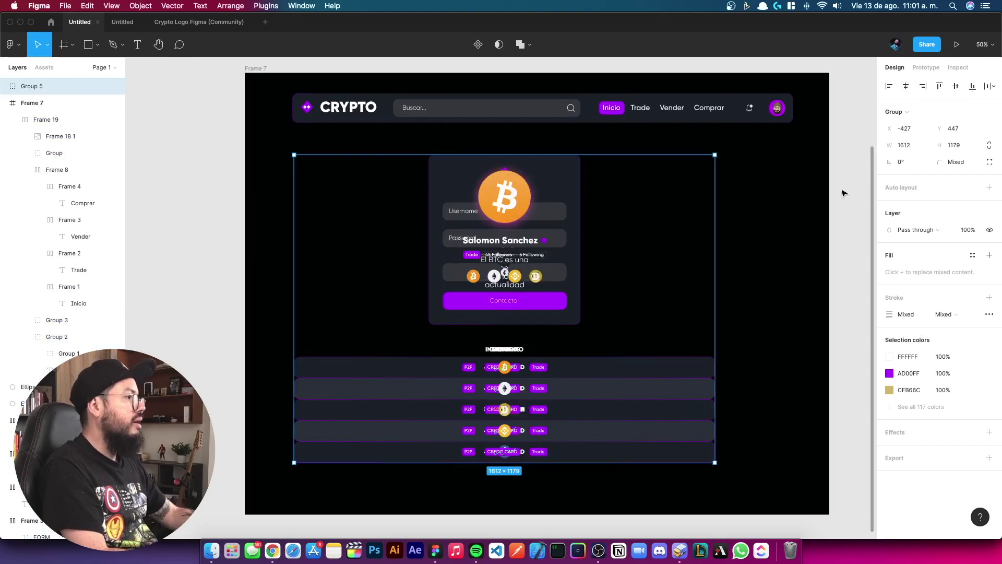
key("super+z")
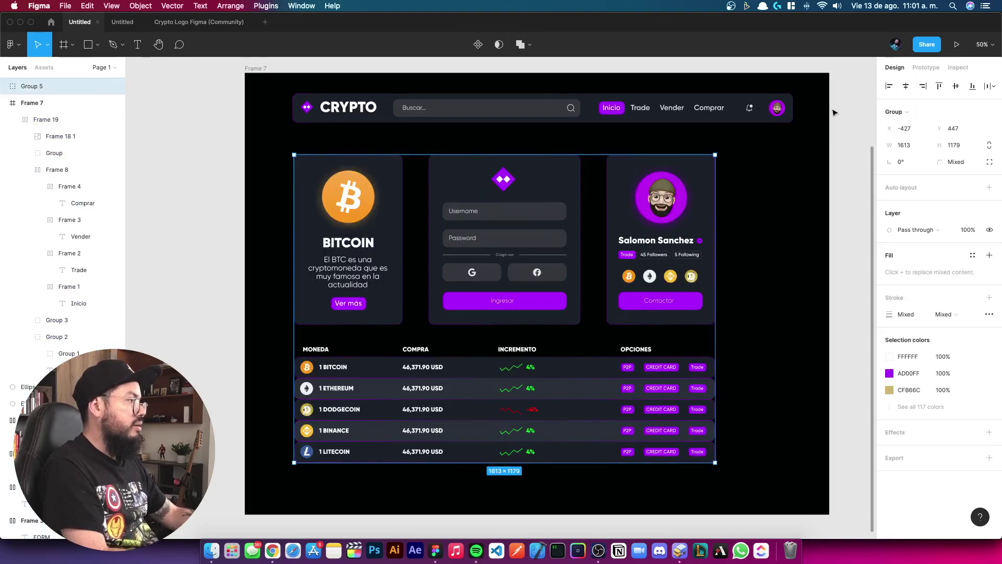
left_click(906, 86)
key("super+z")
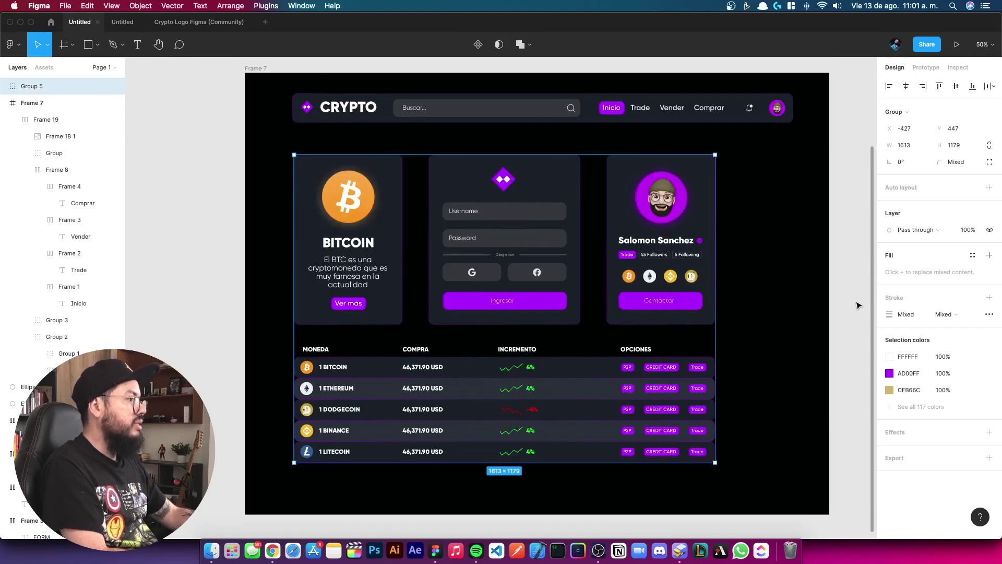
left_click(859, 306)
left_click_drag(850, 148, 263, 497)
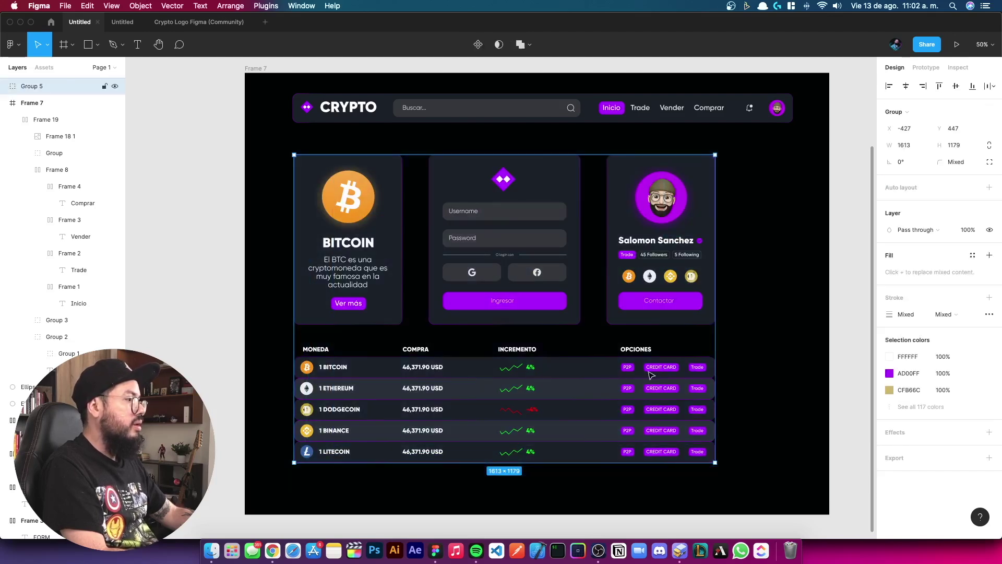
key("super+g")
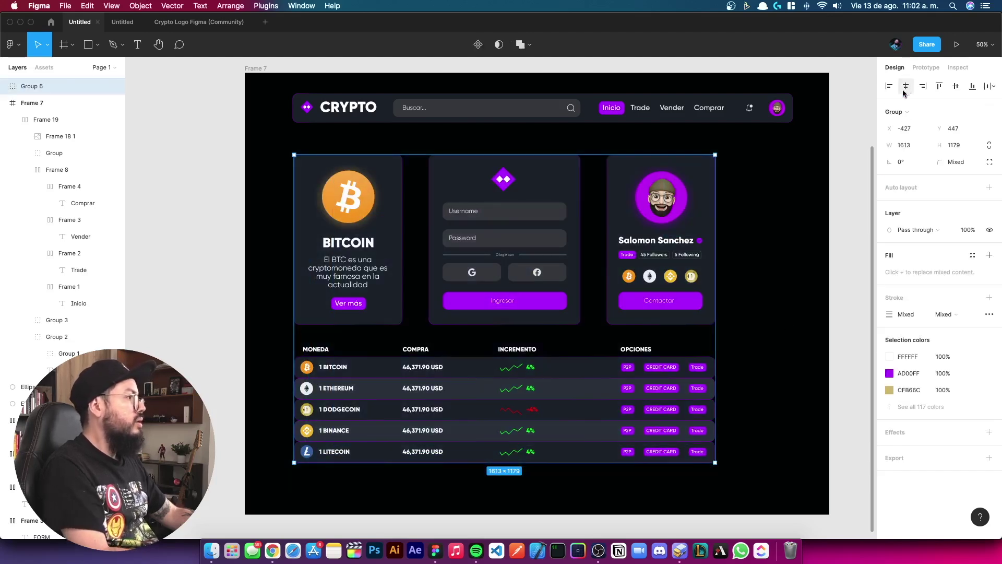
Move the cards-and-table group right until it sits centred under the CRYPTO header.
left_click(848, 218)
left_click_drag(531, 217, 569, 216)
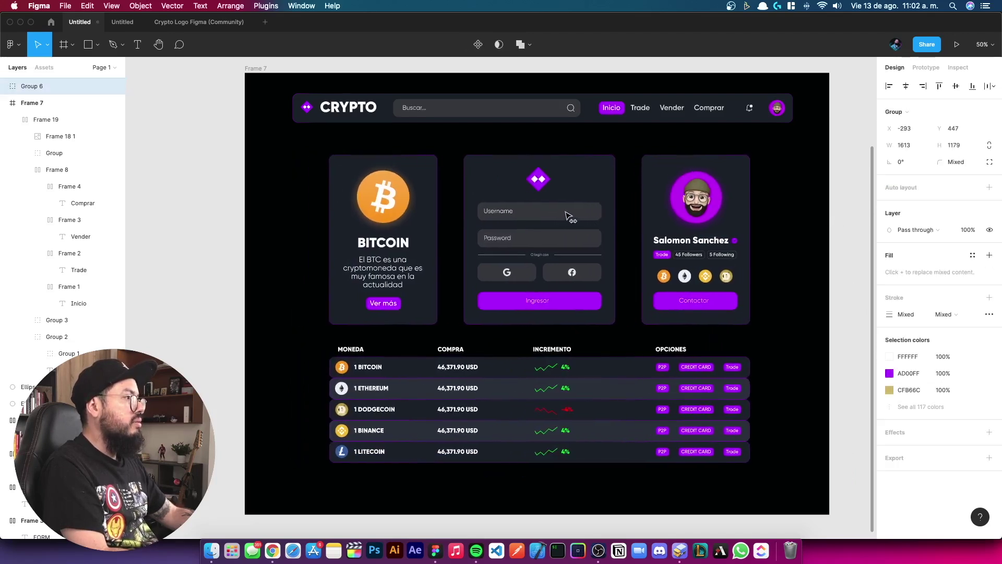
left_click_drag(569, 215, 557, 214)
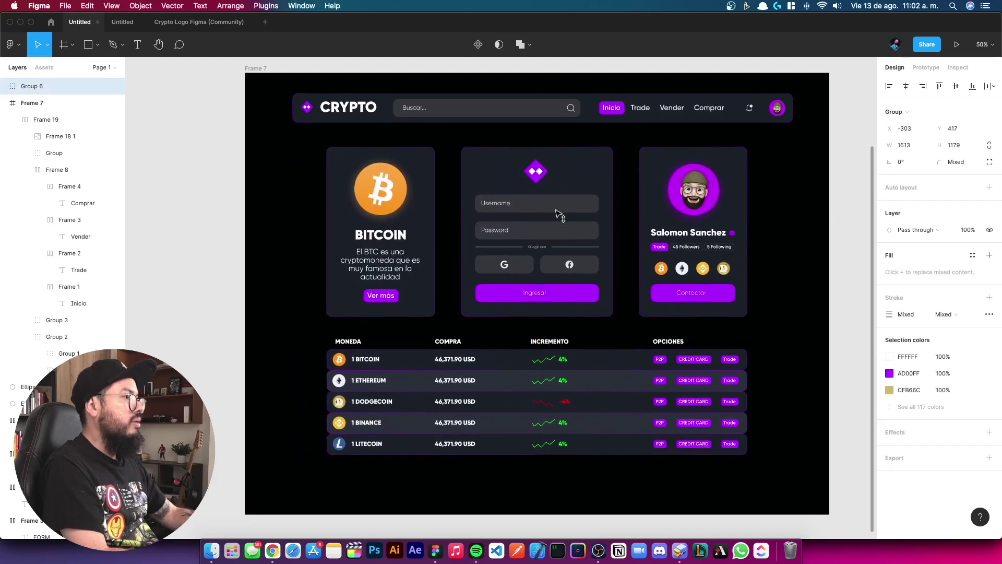
left_click(212, 288)
scroll(206, 282, "up", 3)
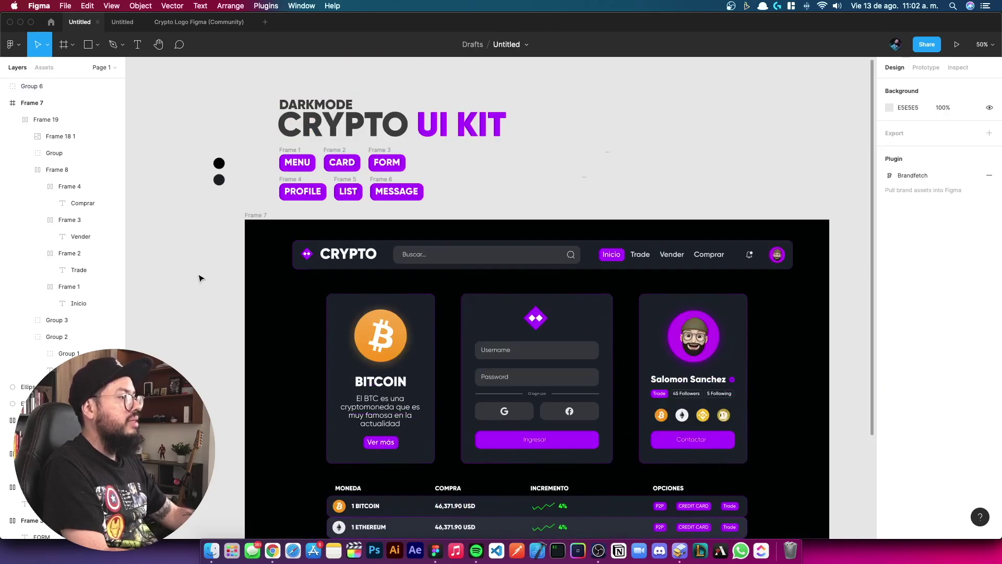
scroll(201, 280, "down", 1)
scroll(202, 280, "down", 3)
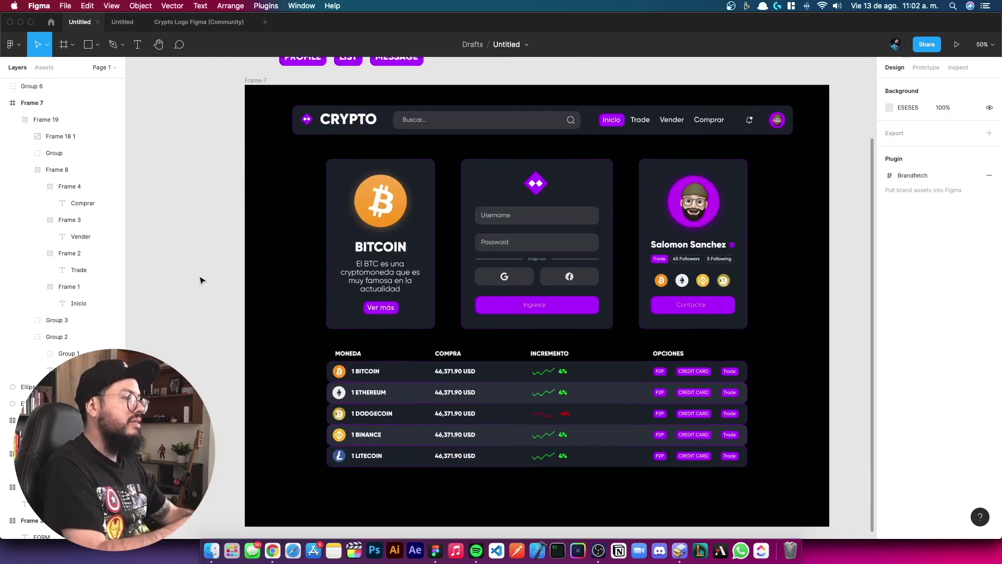
scroll(201, 281, "down", 1)
scroll(201, 280, "down", 1)
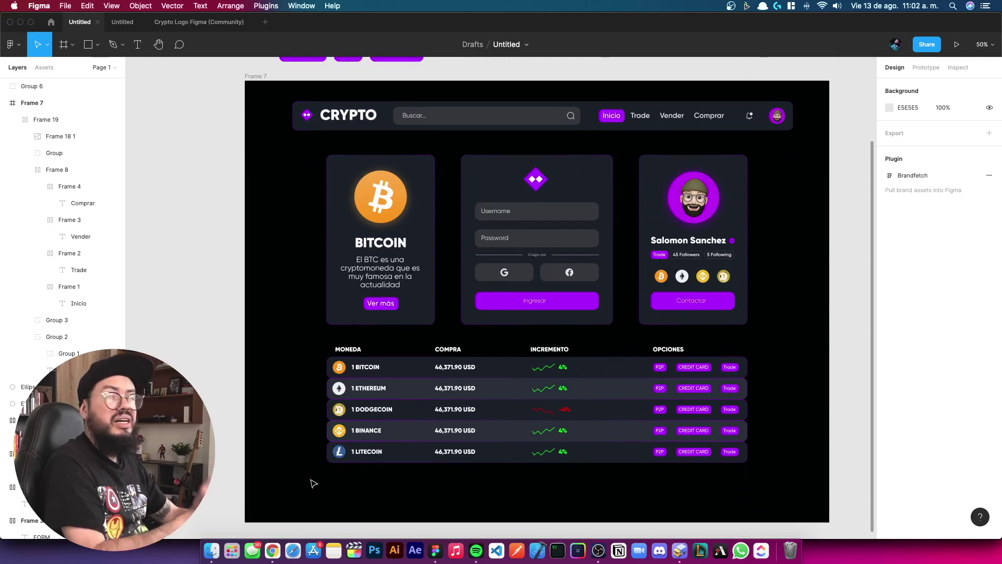
scroll(316, 476, "down", 1)
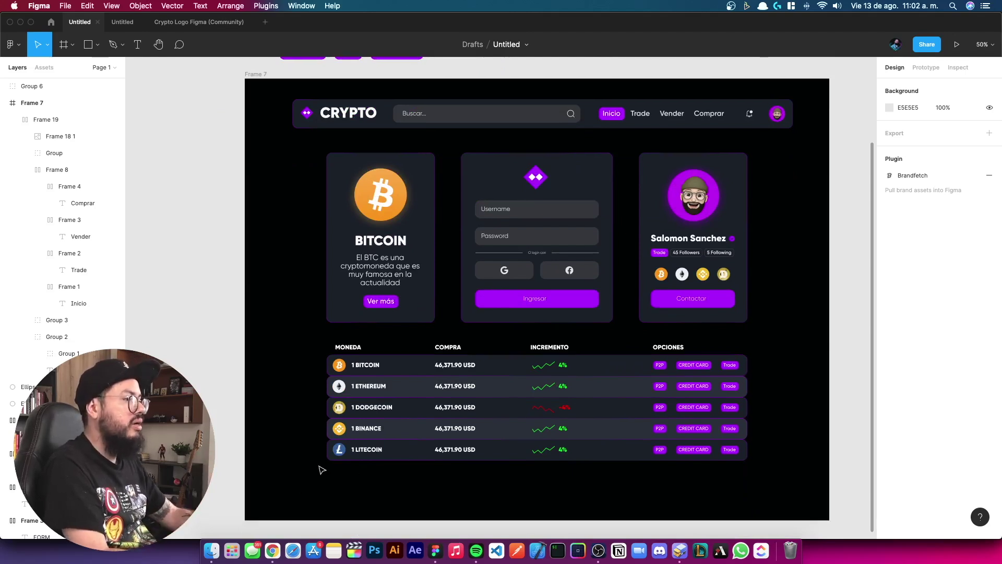
left_click(416, 310)
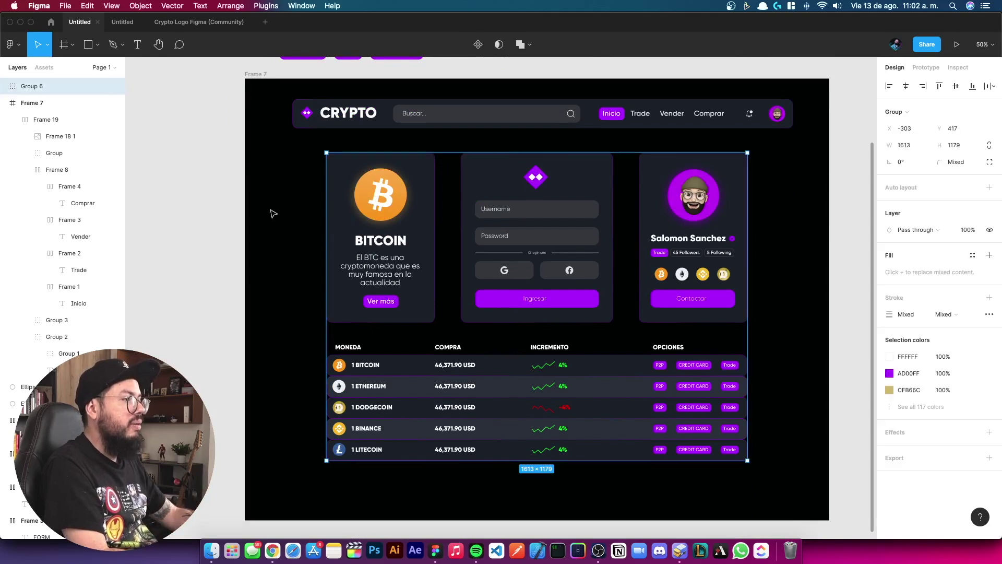
Duplicate the Bitcoin card rectangle below the table and reshape it into a 463×109 panel.
left_click(88, 45)
scroll(341, 460, "down", 5)
key("v")
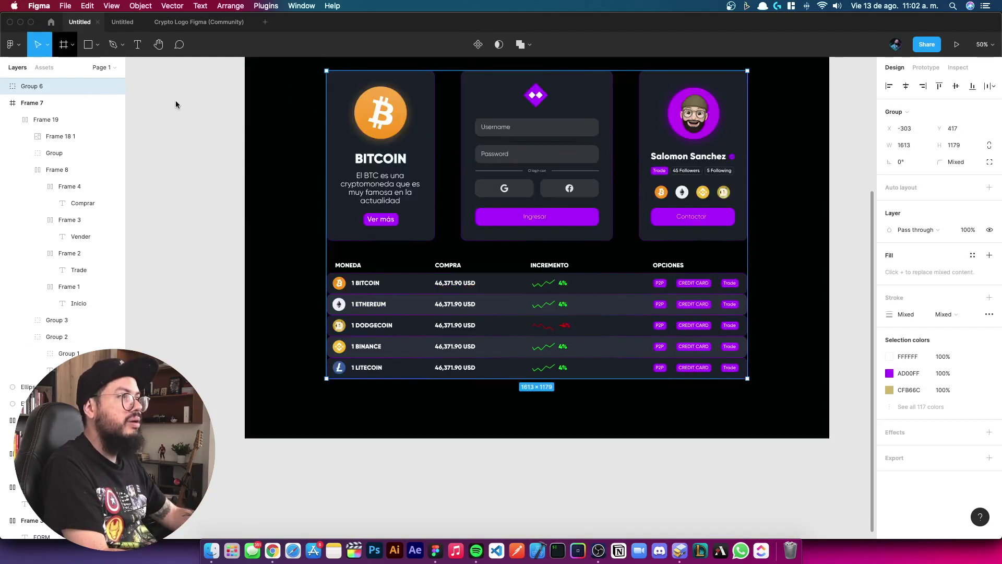
key("Return")
double_click(429, 145)
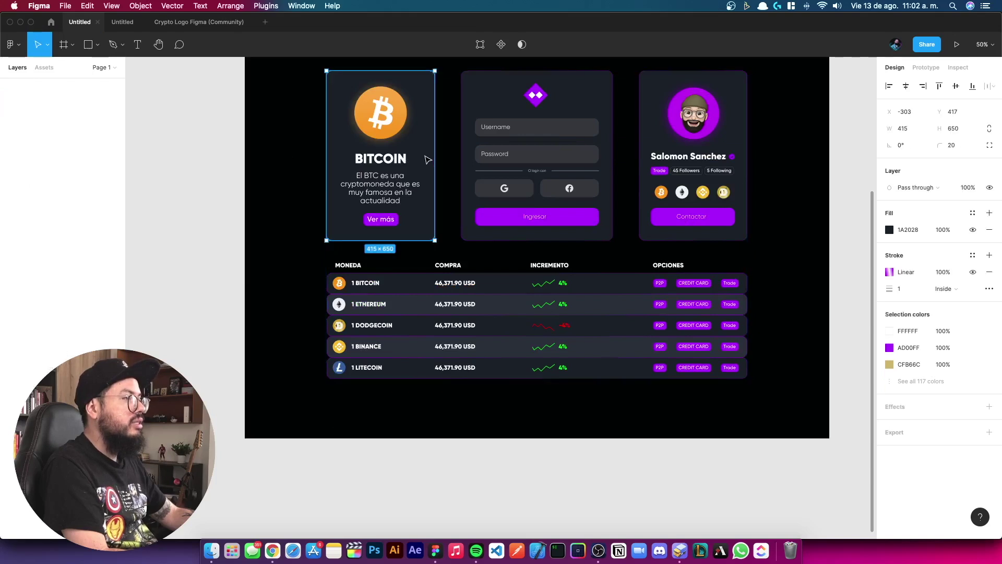
mouse_move(428, 152)
left_mouse_down()
mouse_move(410, 460)
mouse_move(423, 464)
left_mouse_up()
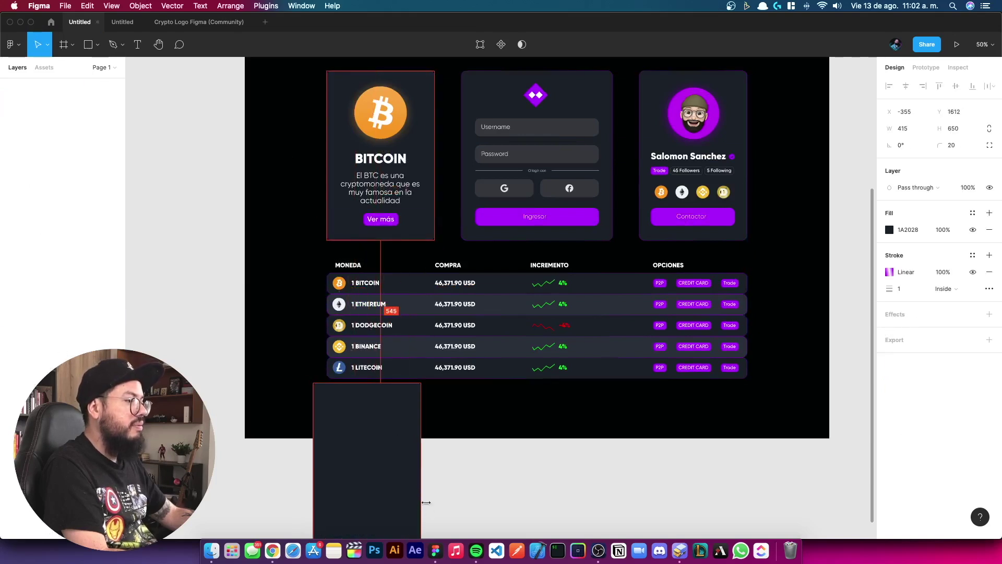
scroll(416, 495, "down", 2)
mouse_move(423, 500)
left_mouse_down()
mouse_move(434, 360)
mouse_move(430, 367)
left_mouse_up()
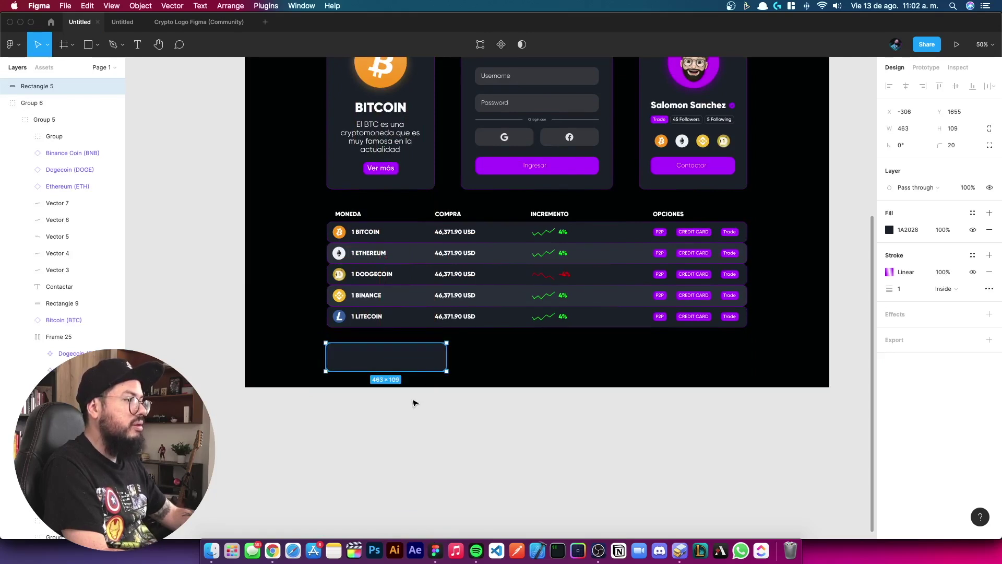
Copy the Bitcoin icon into the left end of the new panel at 76×76.
left_click(414, 403)
scroll(416, 257, "up", 1)
left_click(387, 89)
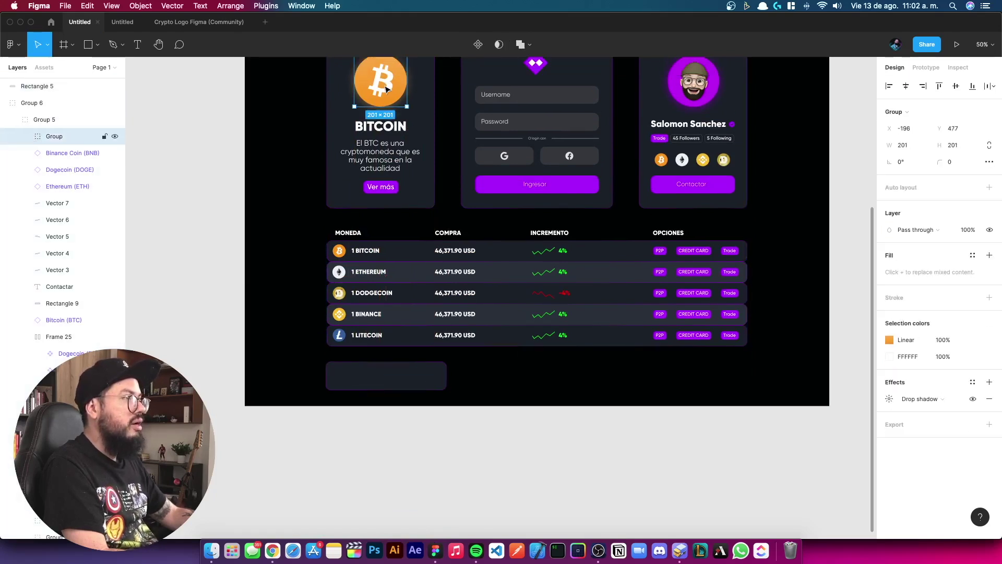
mouse_move(375, 99)
left_mouse_down()
mouse_move(306, 362)
mouse_move(270, 383)
mouse_move(348, 381)
left_mouse_up()
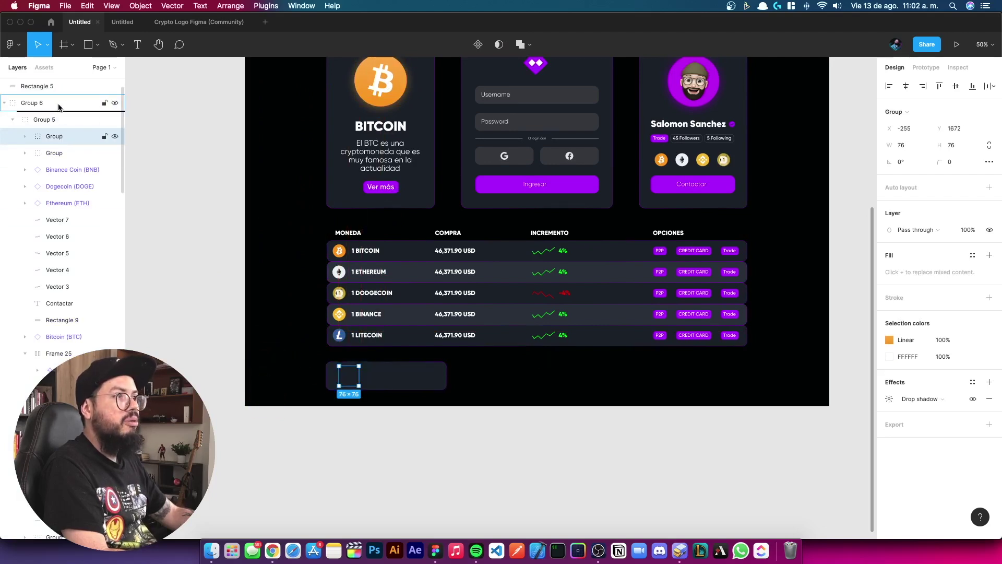
left_click_drag(58, 107, 46, 120)
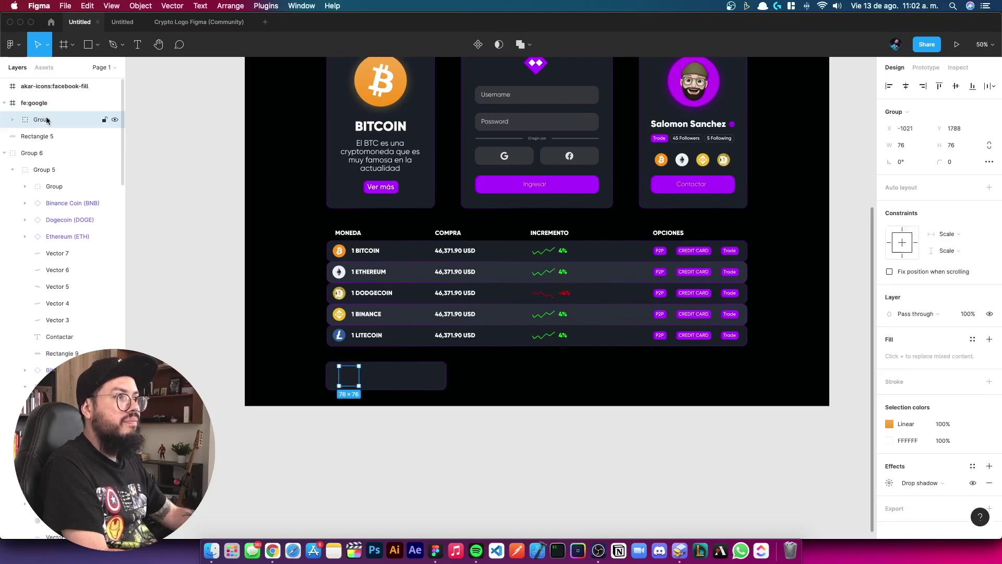
left_click_drag(46, 120, 46, 120)
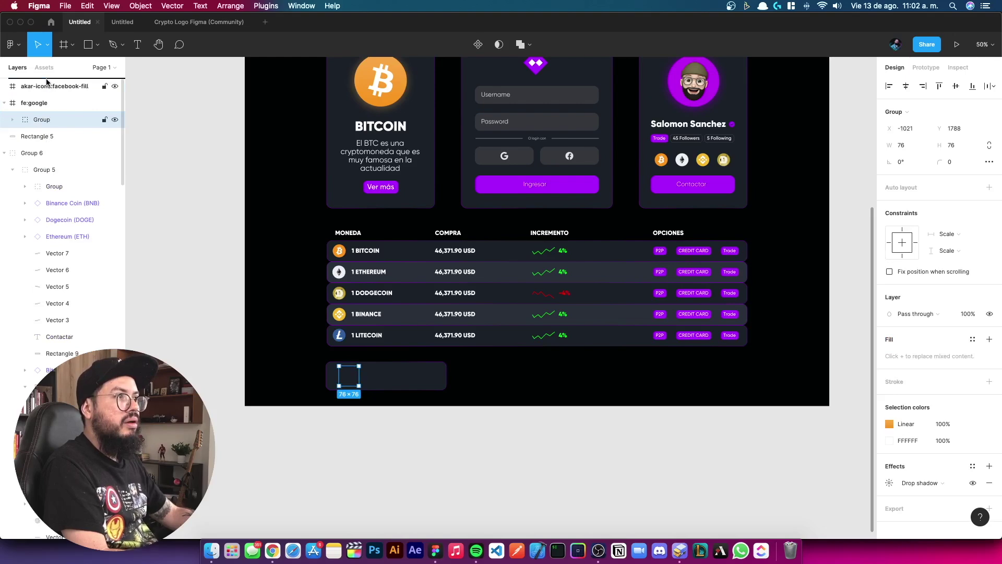
left_click_drag(46, 82, 46, 82)
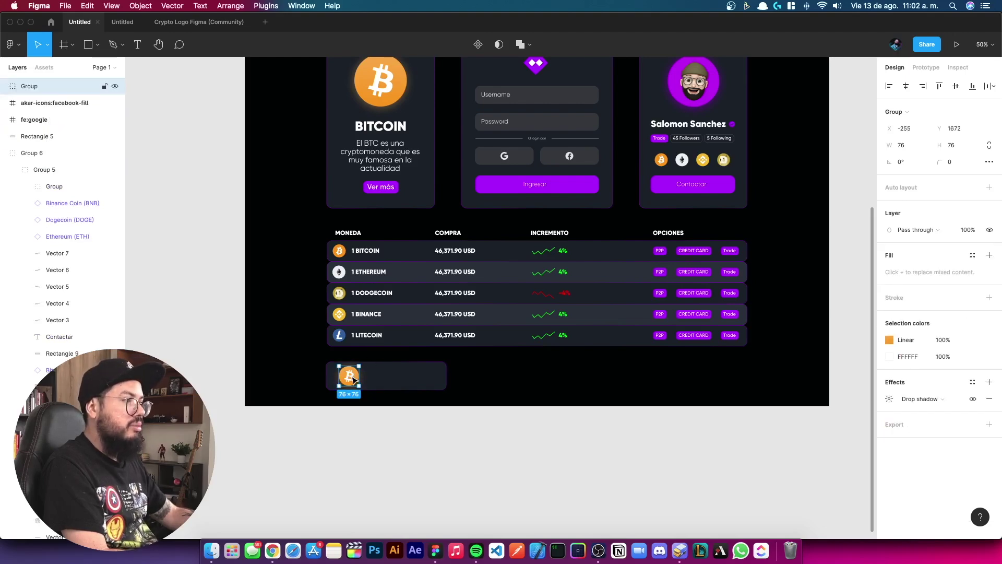
left_click_drag(353, 379, 350, 379)
key("shift+0")
mouse_move(385, 418)
left_mouse_down()
mouse_move(485, 342)
mouse_move(588, 425)
left_mouse_up()
Alt-drag a copy of the table's '1 BITCOIN' label into the banner below the table.
left_click(433, 232)
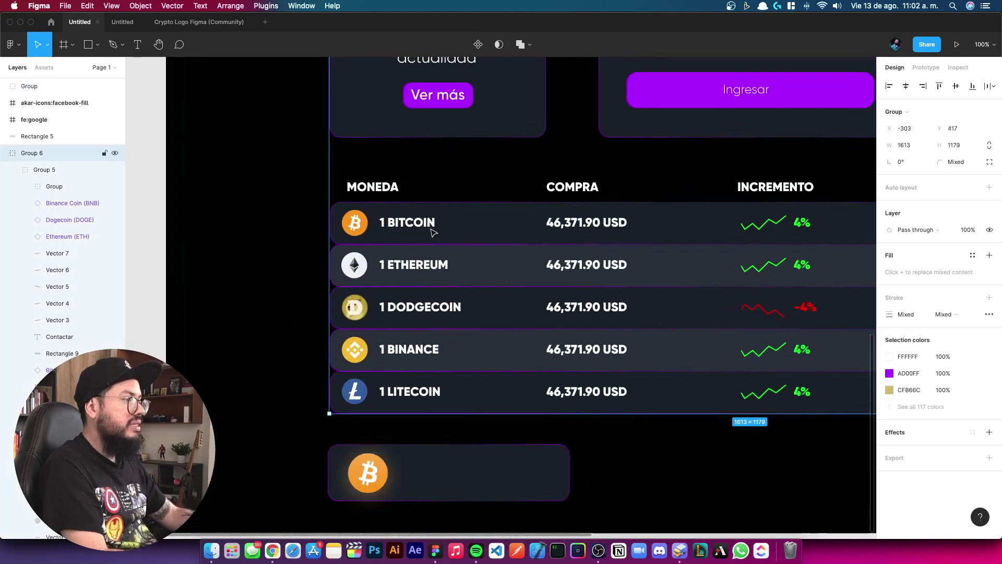
double_click(423, 222)
key("Escape")
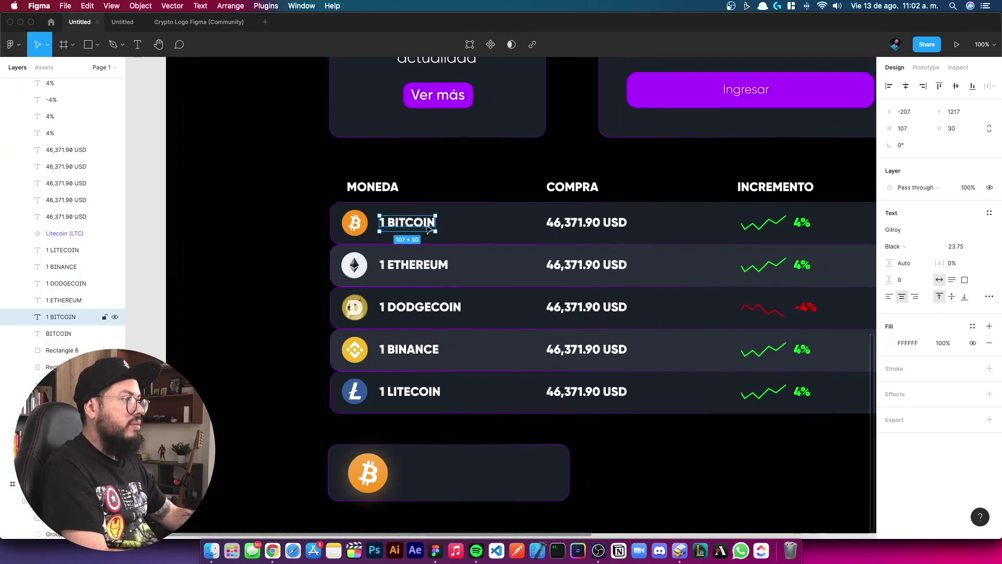
left_click_drag(408, 222, 438, 464)
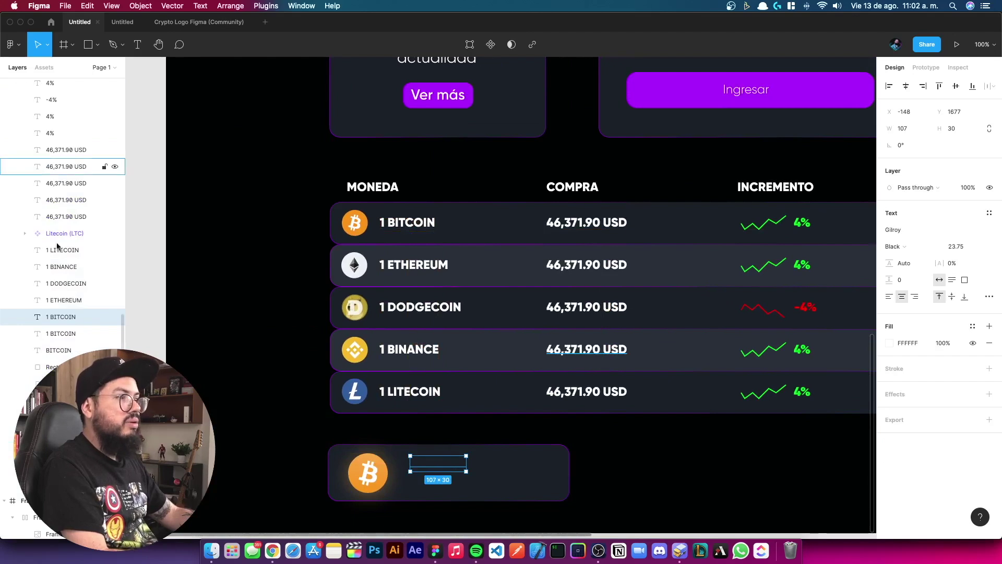
left_click_drag(67, 320, 54, 86)
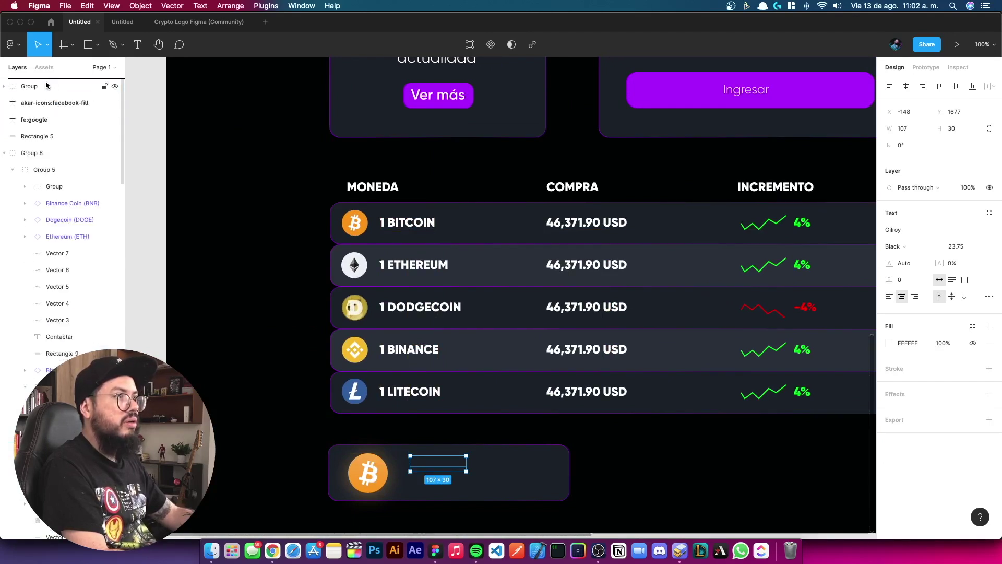
Change the copied label to 'SE HA VENDIDO SATISFACTORIAMENTE', left-aligned beside the Bitcoin icon.
double_click(436, 465)
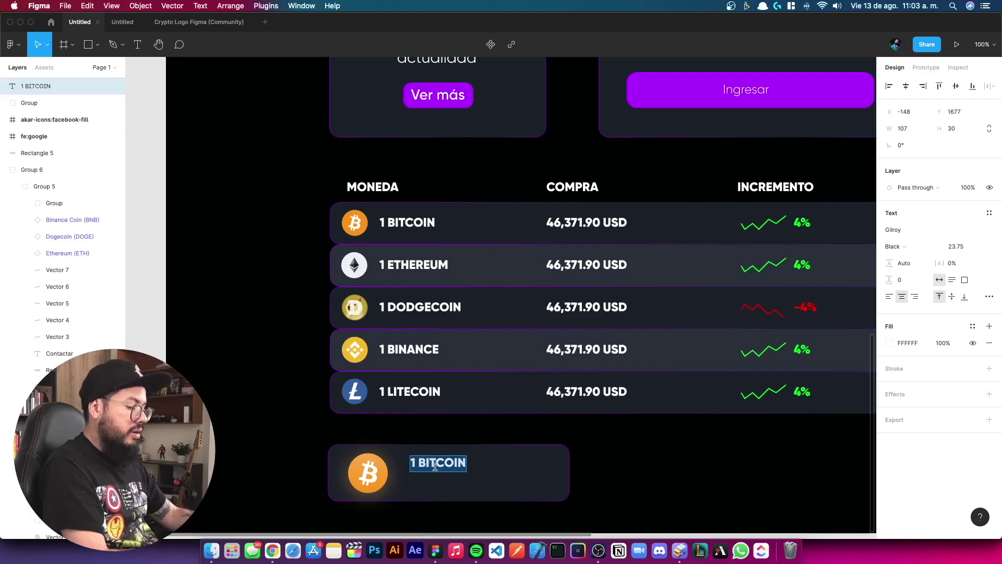
type("B")
key("BackSpace")
key("BackSpace")
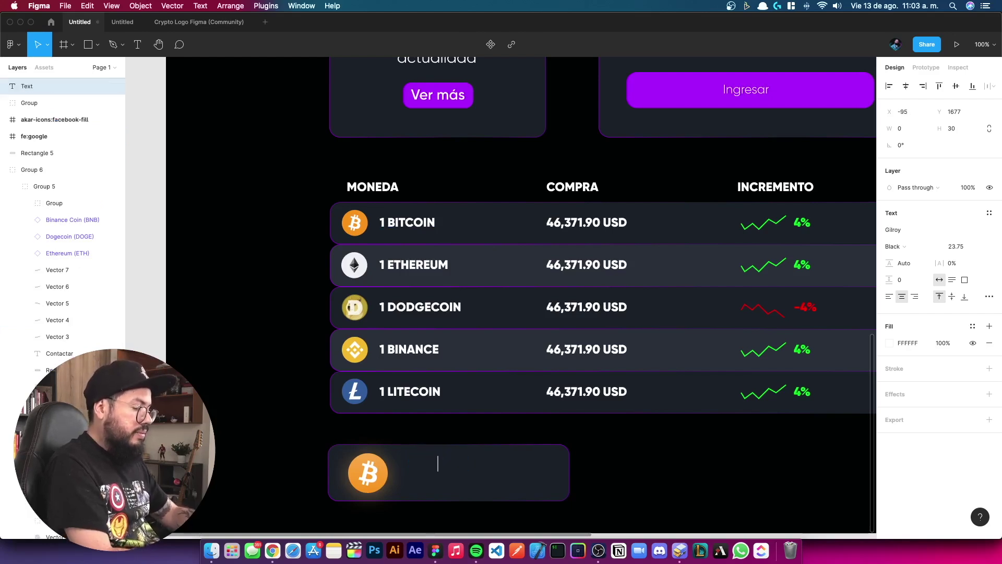
type("E")
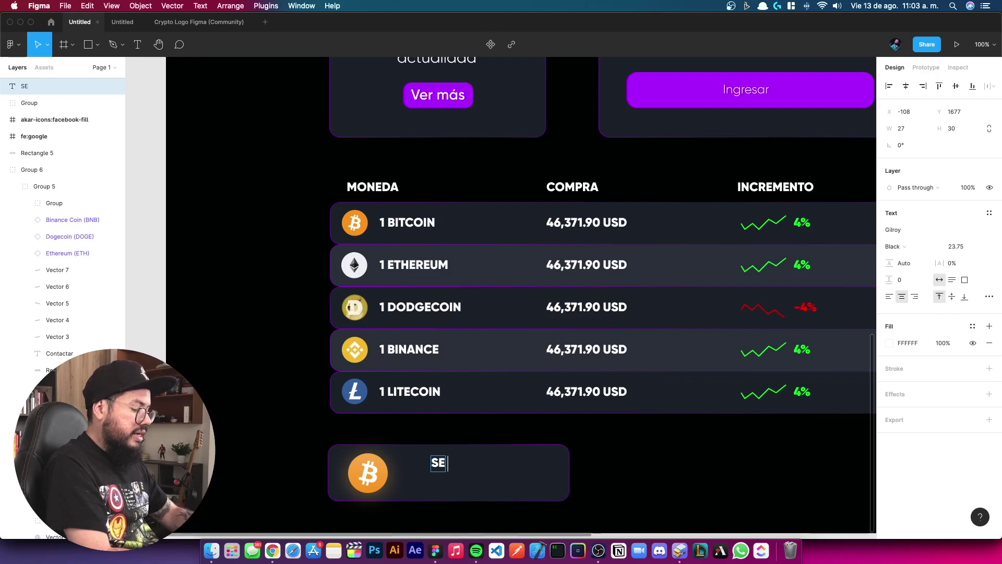
type(" HA VENDIDO")
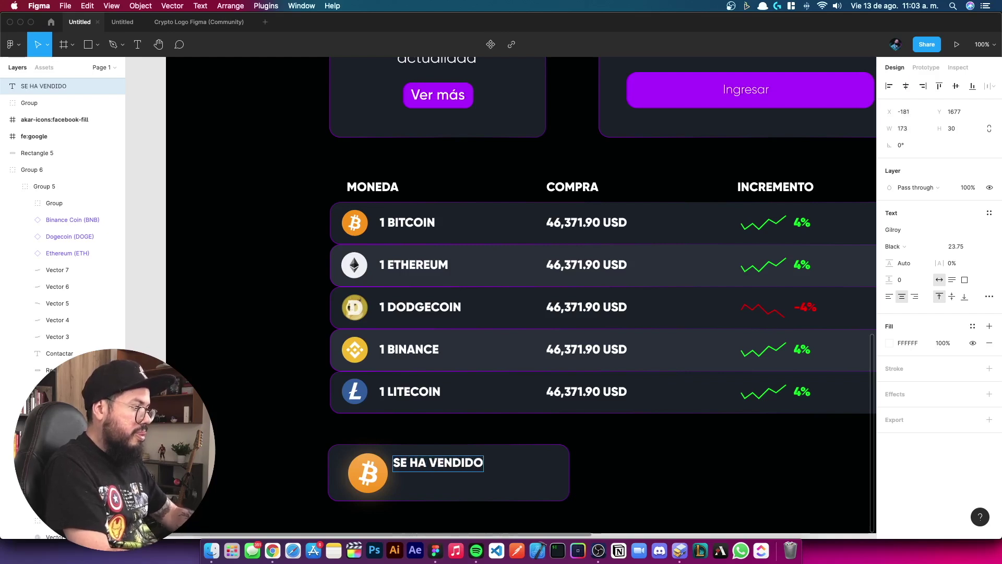
type(" SATIS")
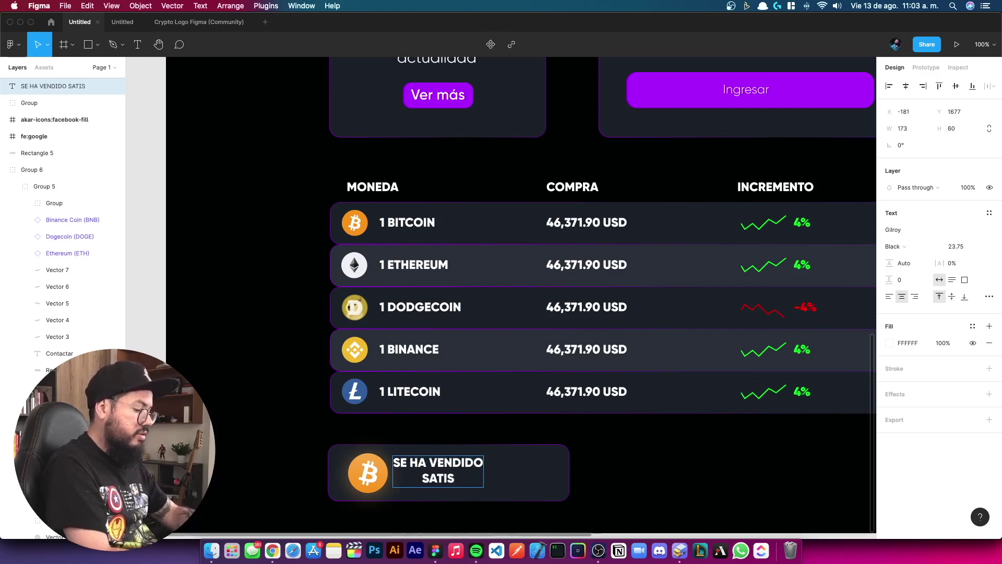
type("FACTORIAM")
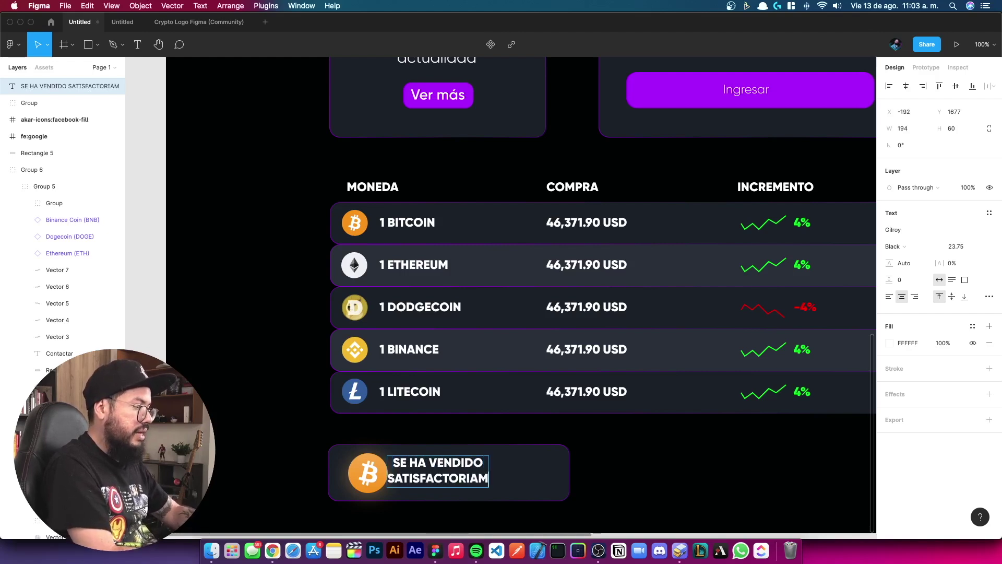
type("ENTE")
key("Escape")
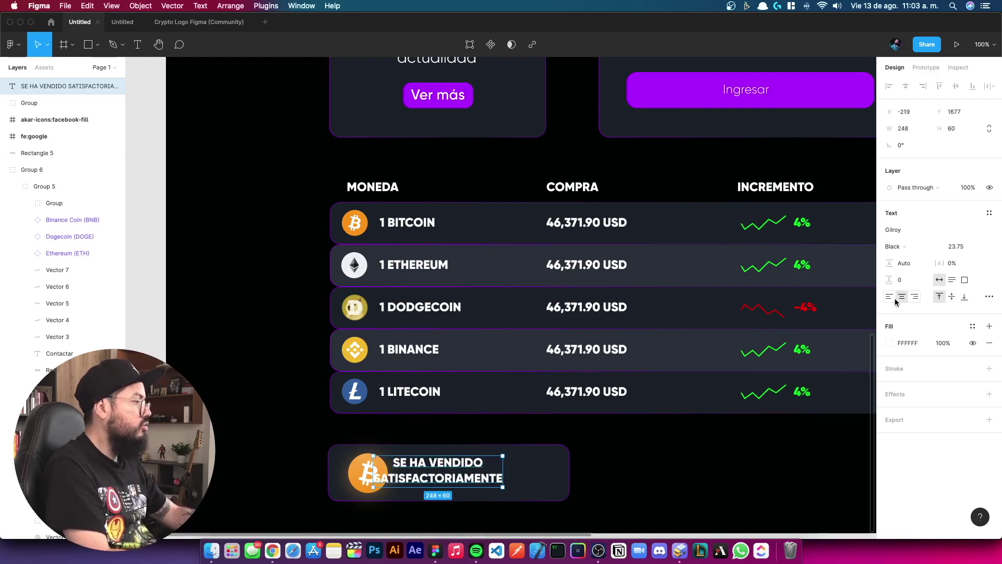
left_click(890, 296)
left_click_drag(453, 478, 483, 479)
left_click(600, 481)
Zoom out to 50% to bring the whole dark frame into view.
scroll(605, 484, "up", 1)
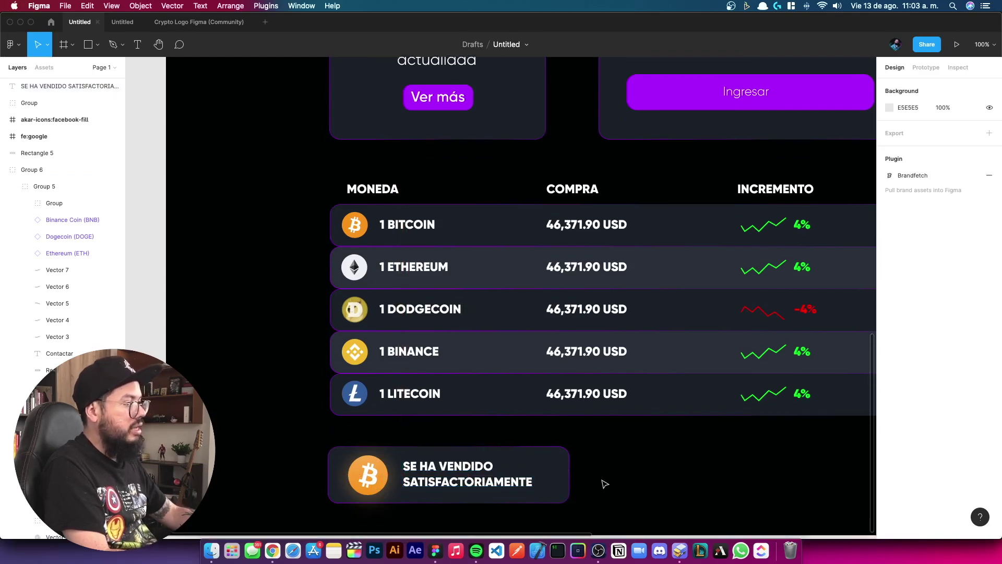
key("minus")
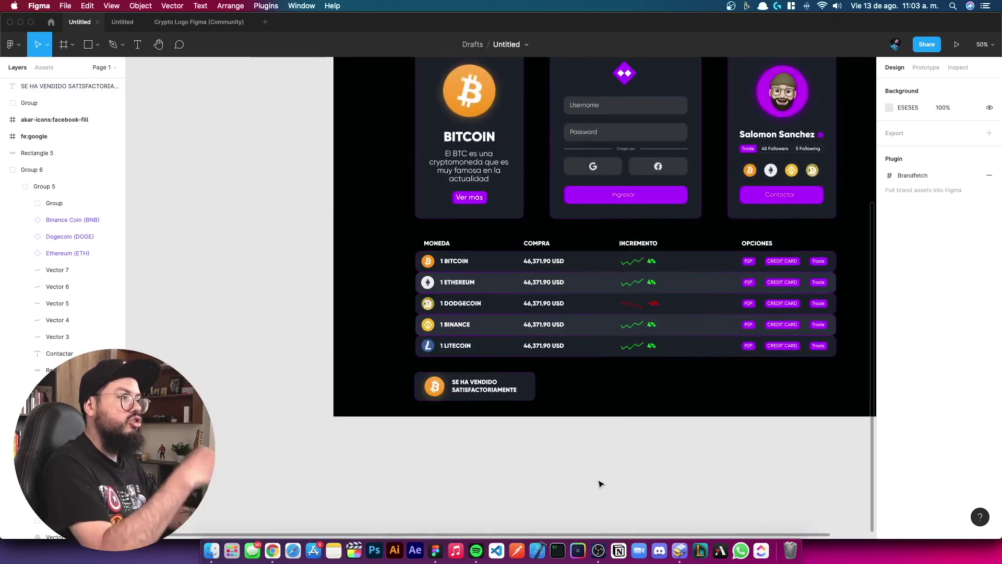
scroll(600, 484, "up", 1)
scroll(600, 484, "up", 3)
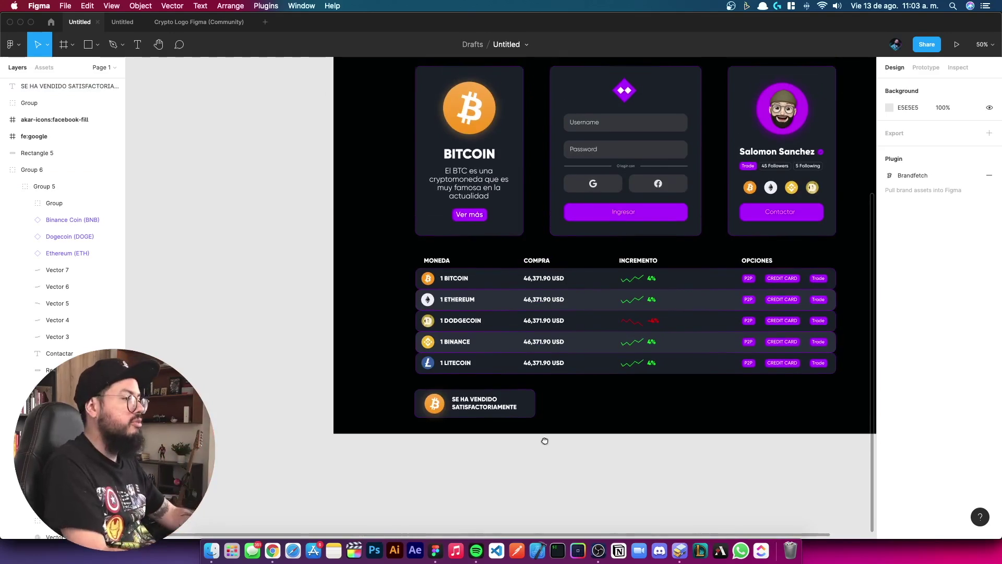
scroll(544, 441, "up", 2)
scroll(545, 441, "right", 5)
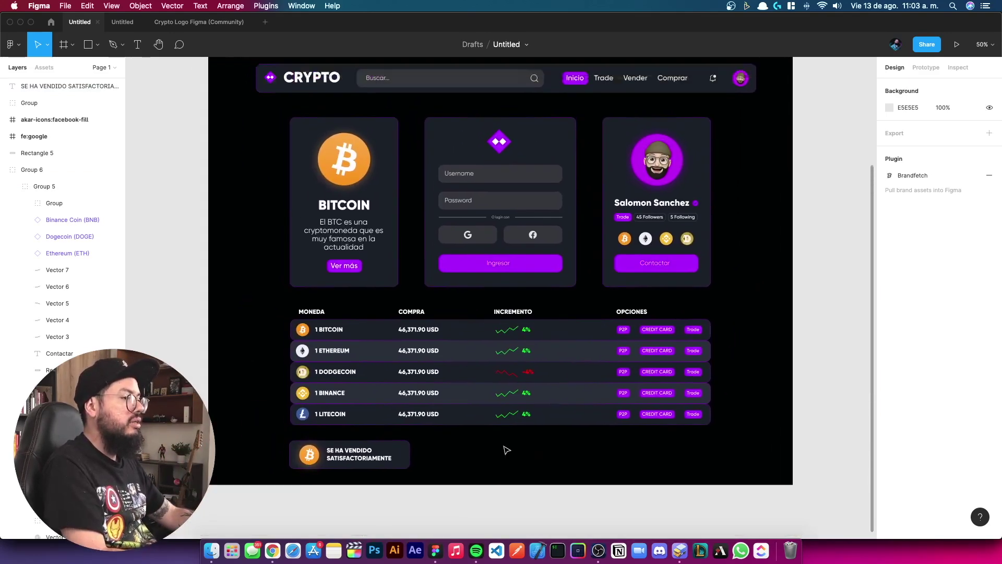
scroll(506, 450, "up", 5)
Drag Frame 7's bottom edge down to resize it to 2240 × 1737.
left_click(412, 420)
scroll(485, 506, "down", 10)
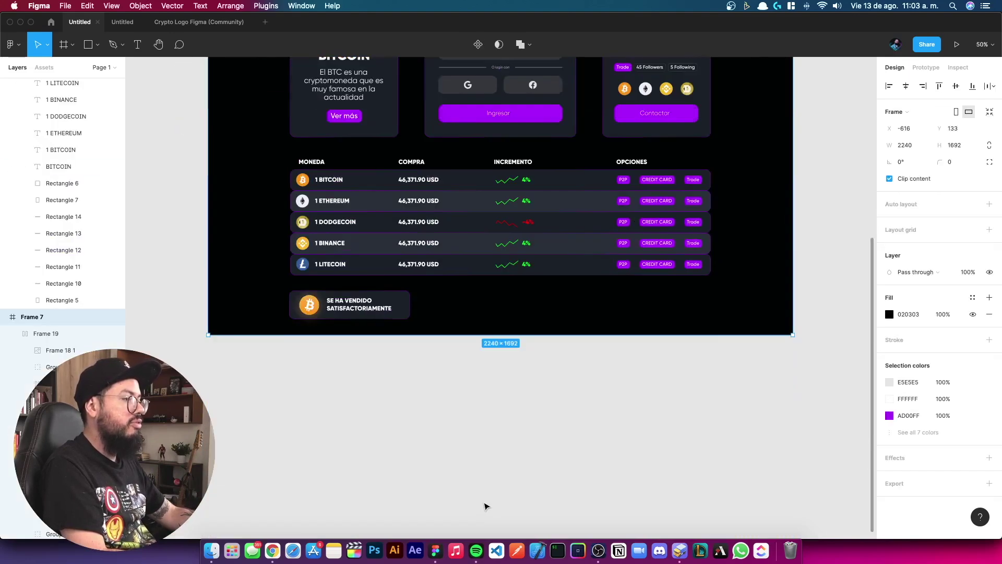
left_click_drag(494, 342, 494, 353)
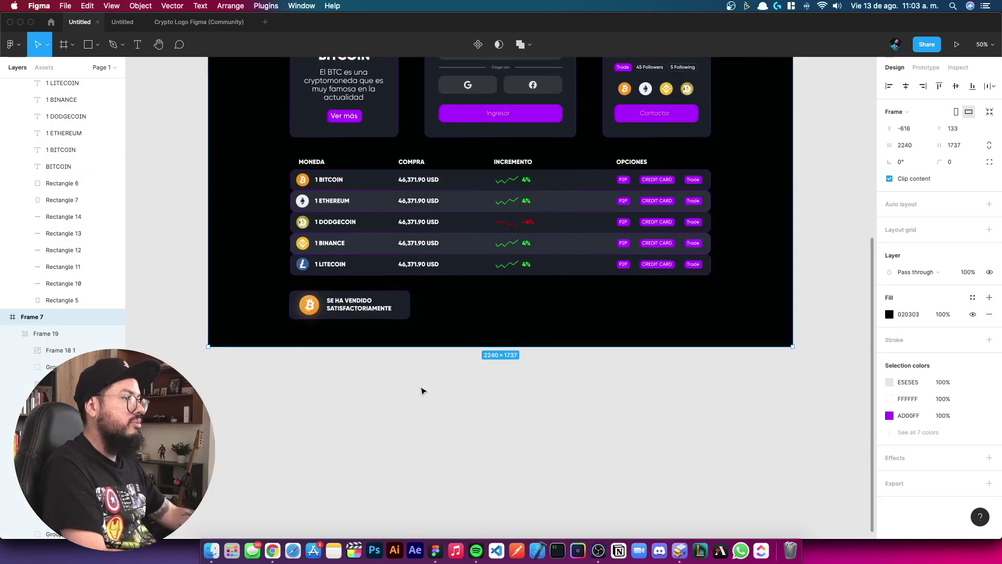
scroll(421, 397, "up", 3)
scroll(419, 406, "up", 4)
scroll(418, 406, "down", 1)
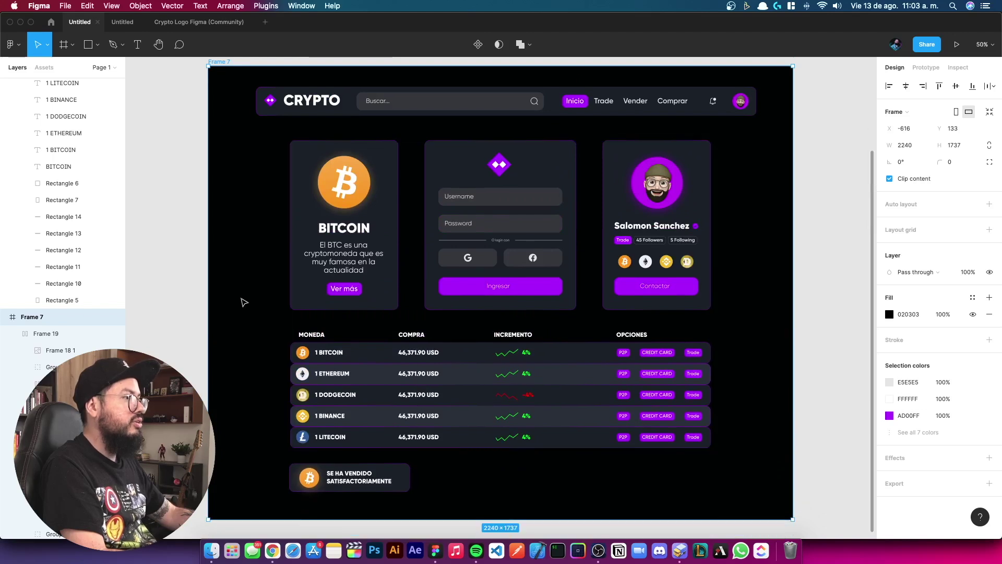
left_click(178, 302)
scroll(188, 291, "down", 1)
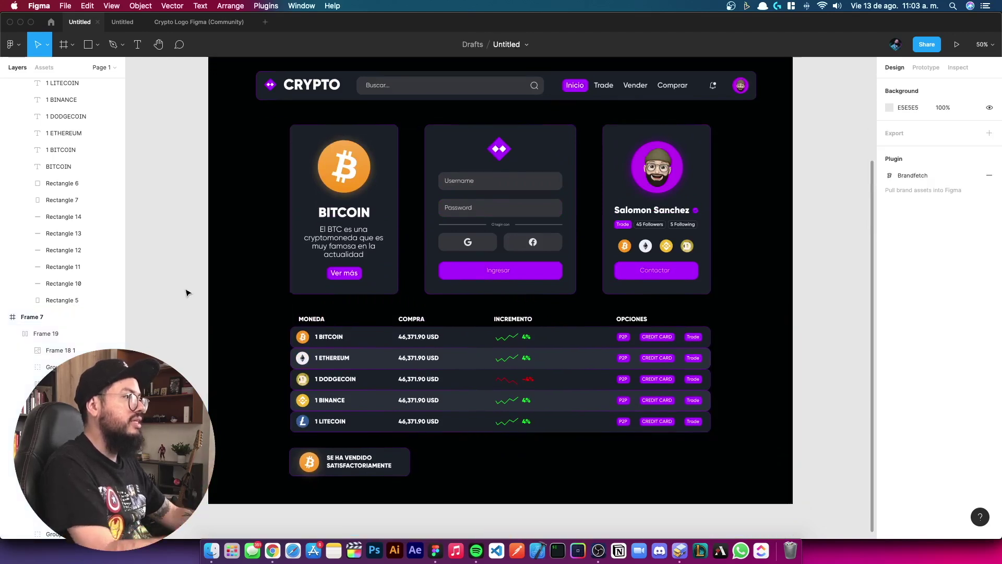
scroll(187, 293, "up", 1)
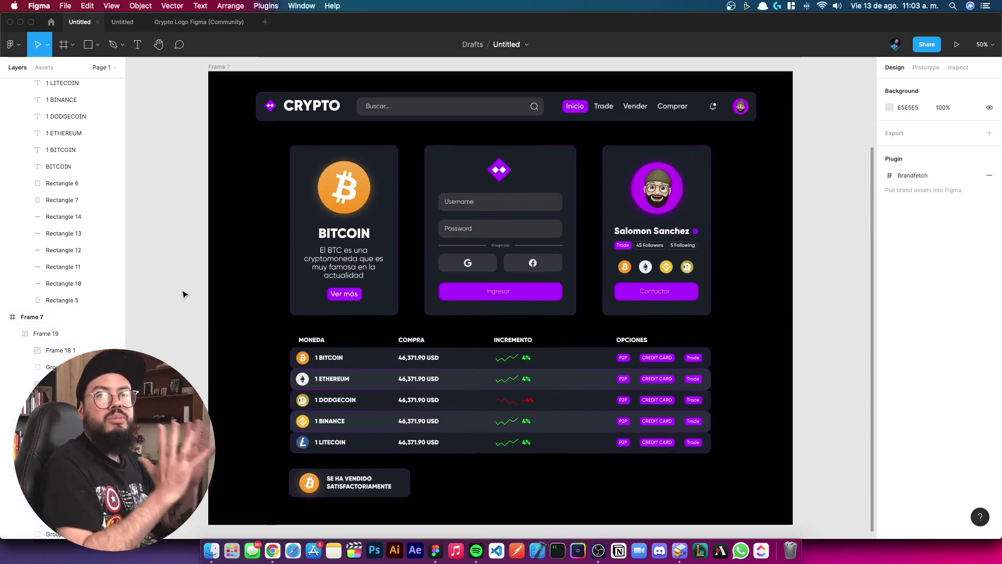